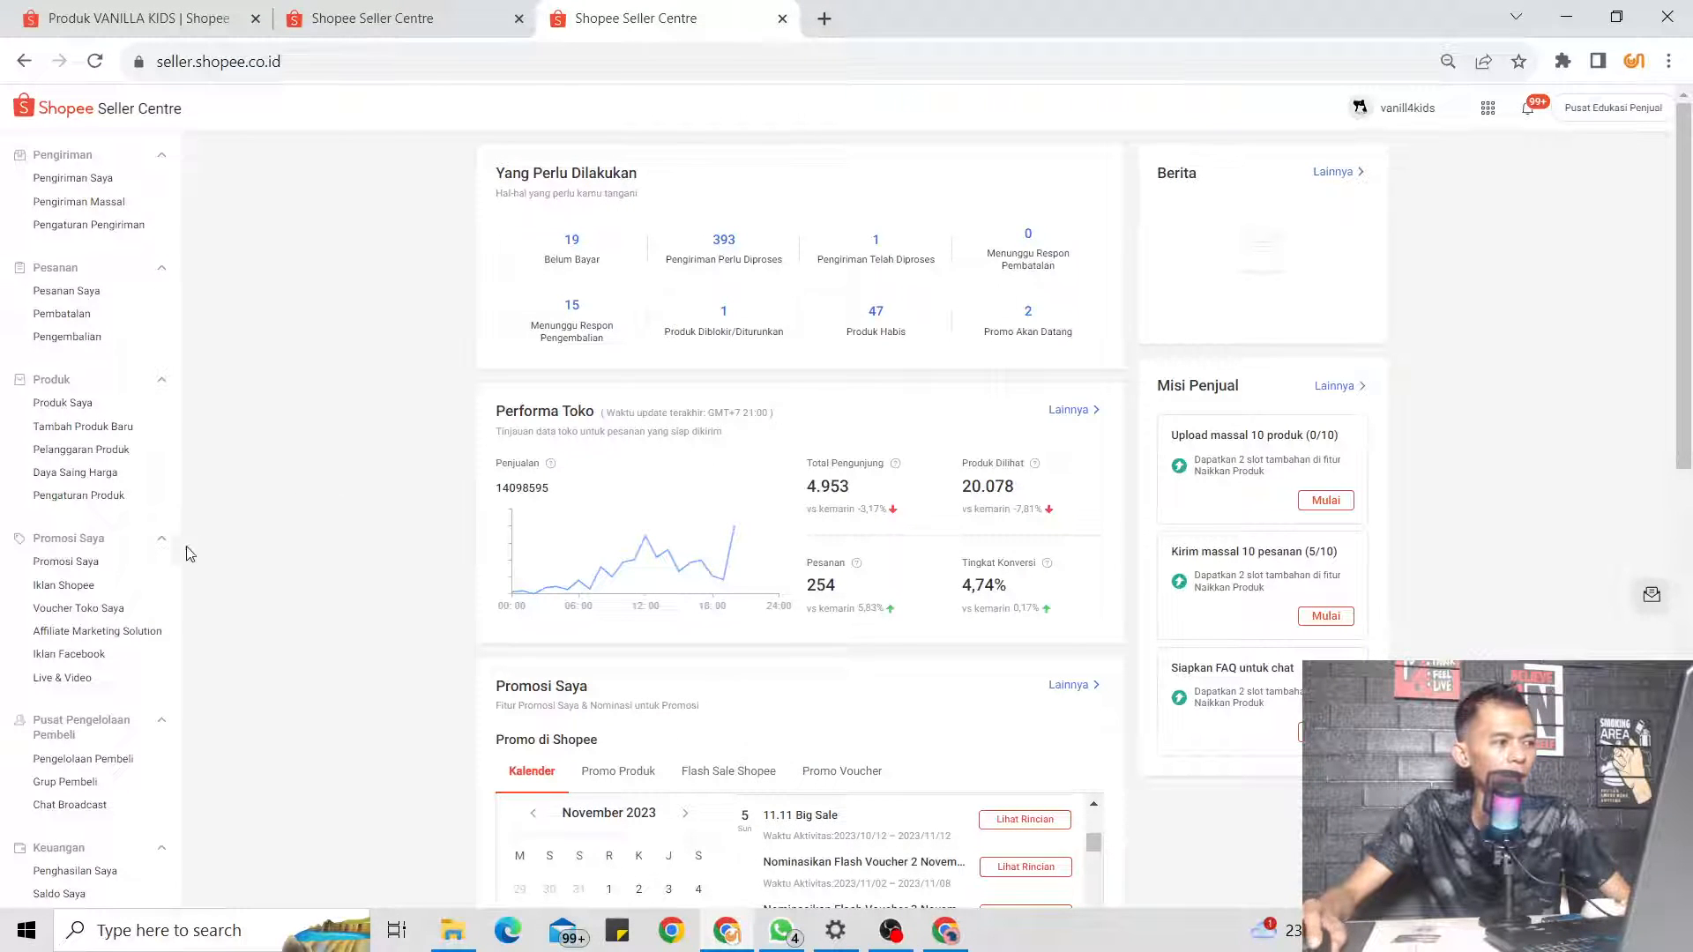
Open the Voucher Ikuti Toko promotion list from the shop's promotion centre
click(74, 564)
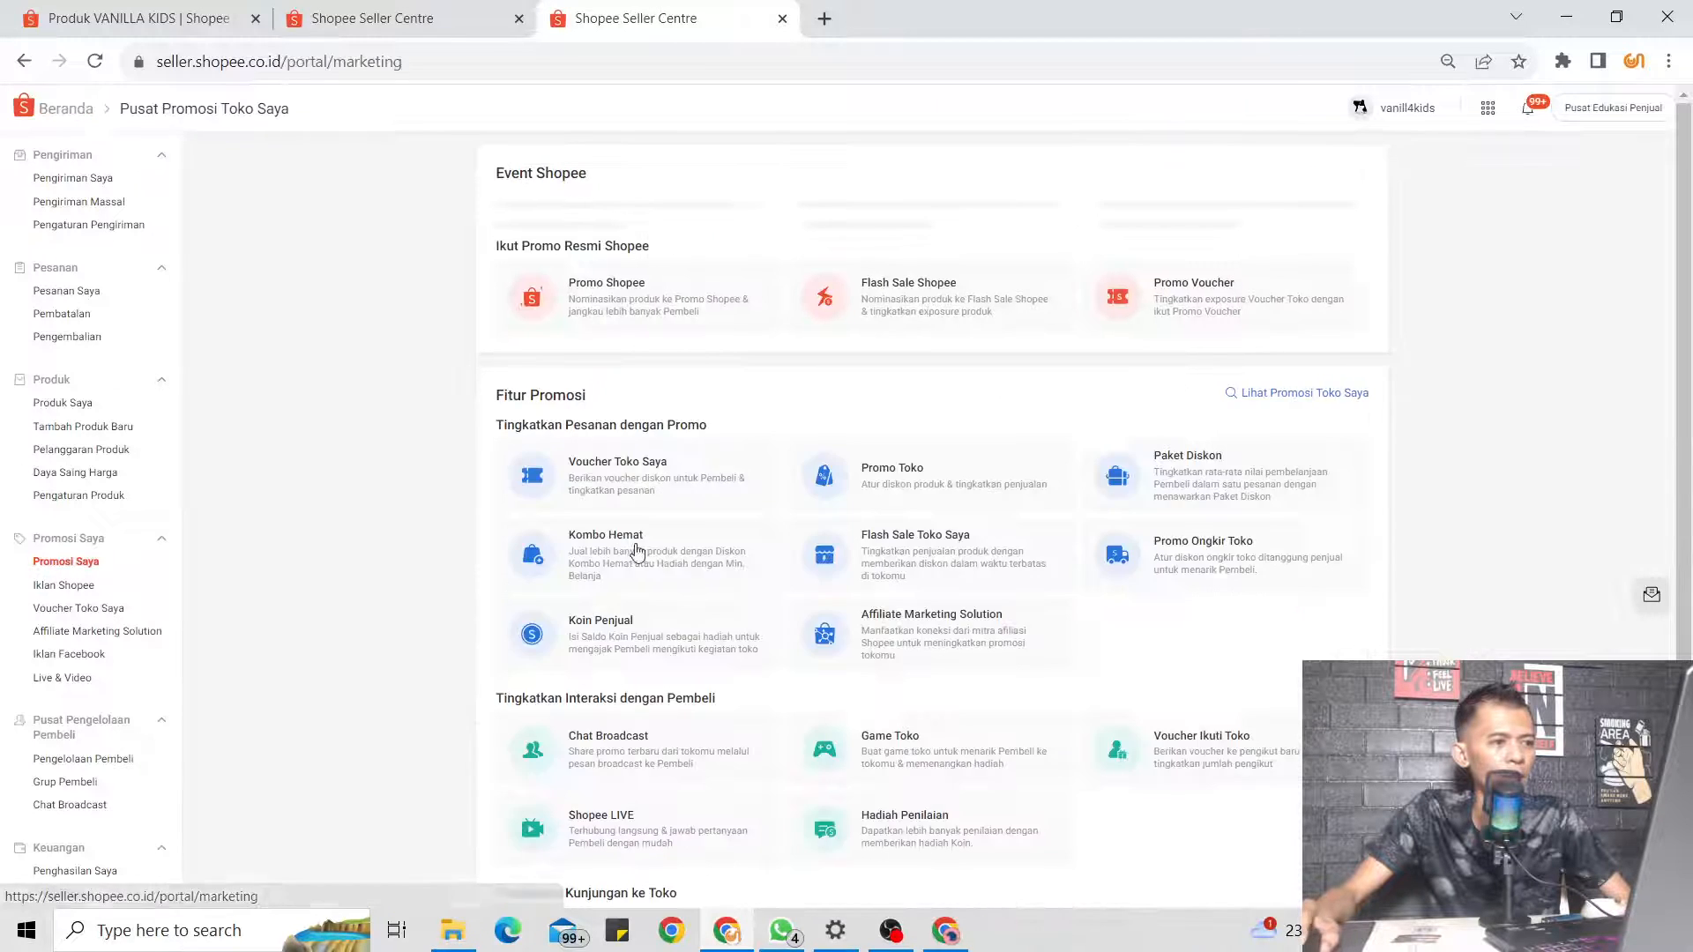
scroll(1265, 657, down, 4)
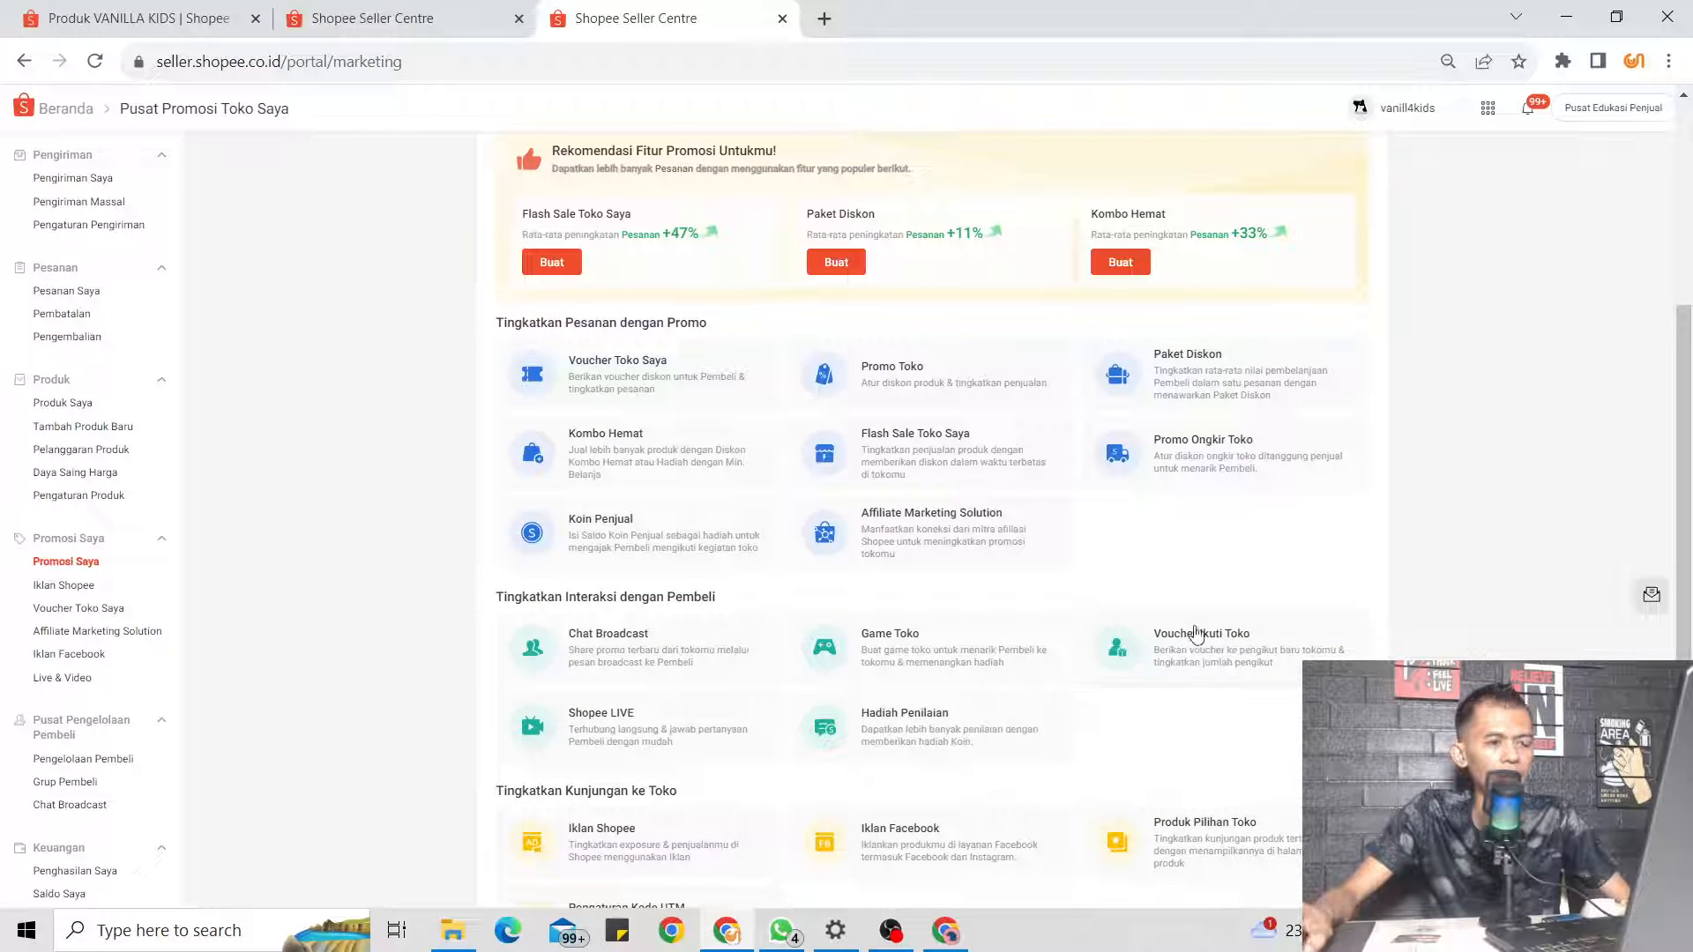
click(1246, 651)
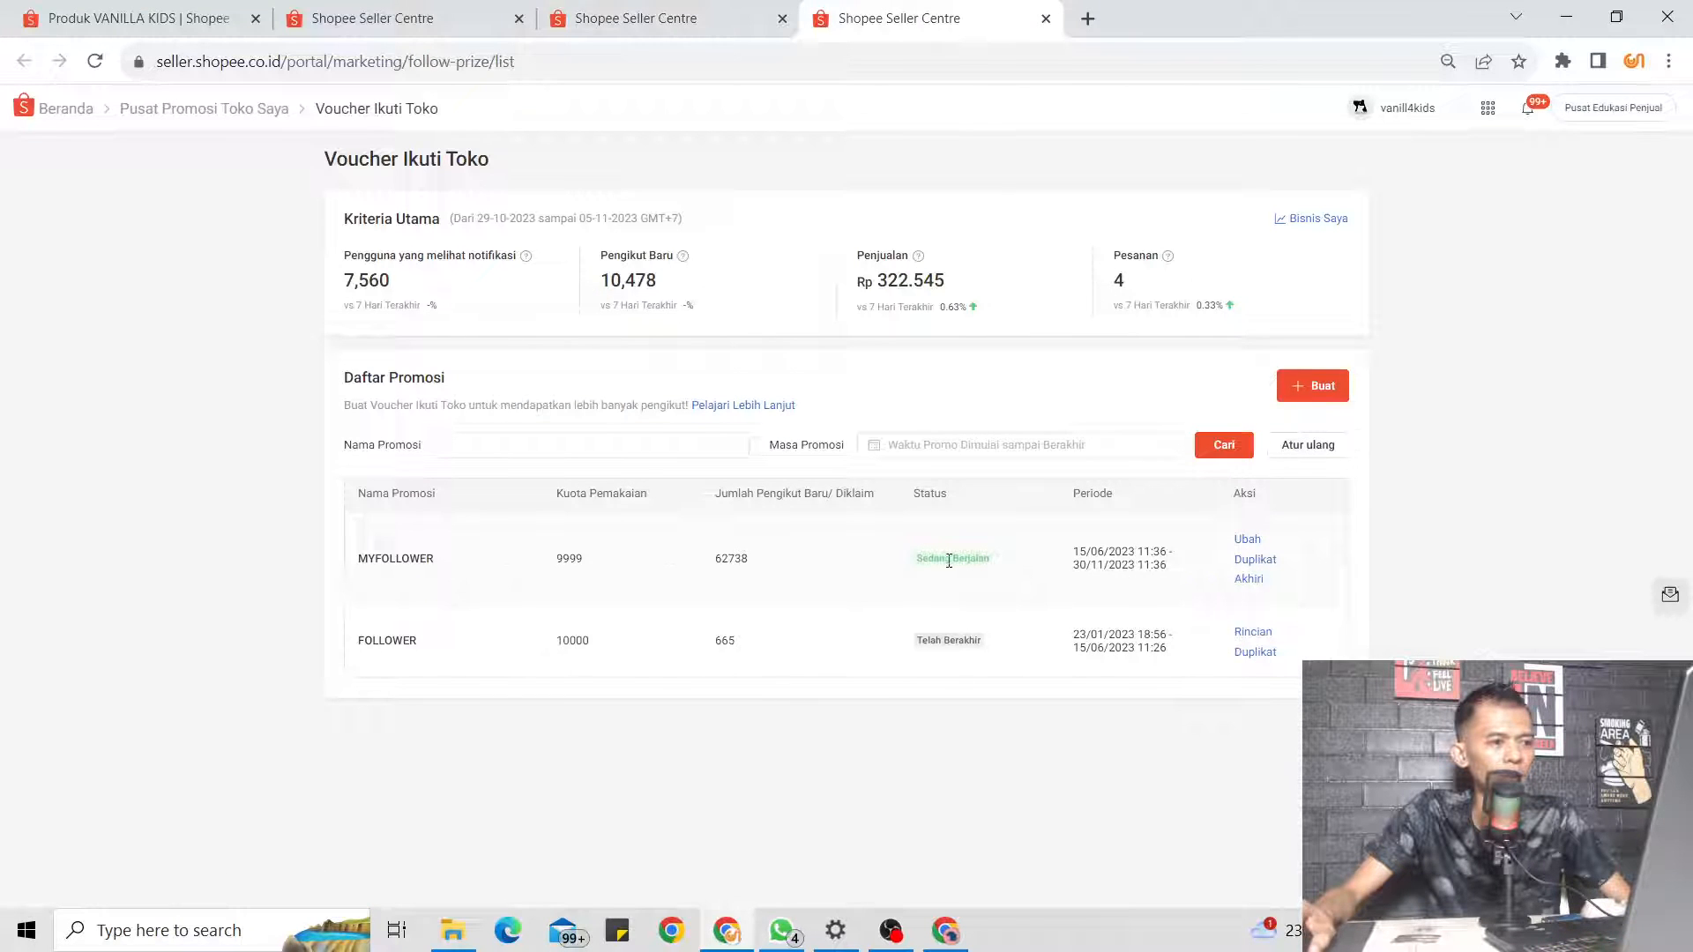
Review the details of the running MYFOLLOWER voucher and end that promotion
click(1247, 540)
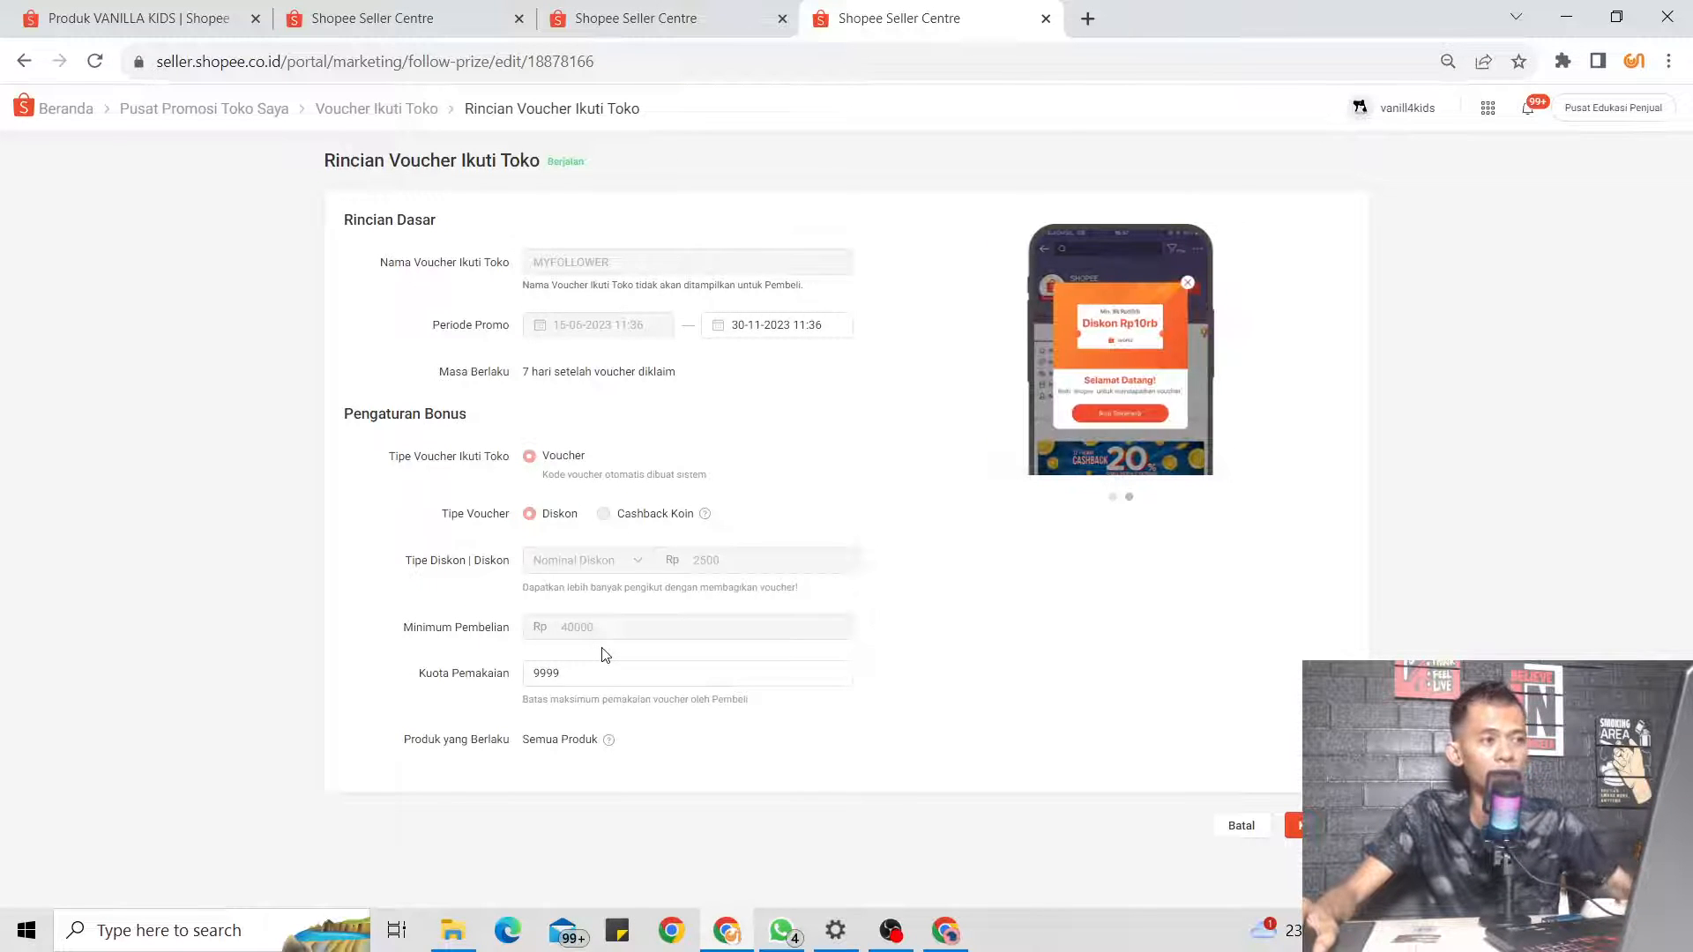
click(415, 109)
click(1247, 579)
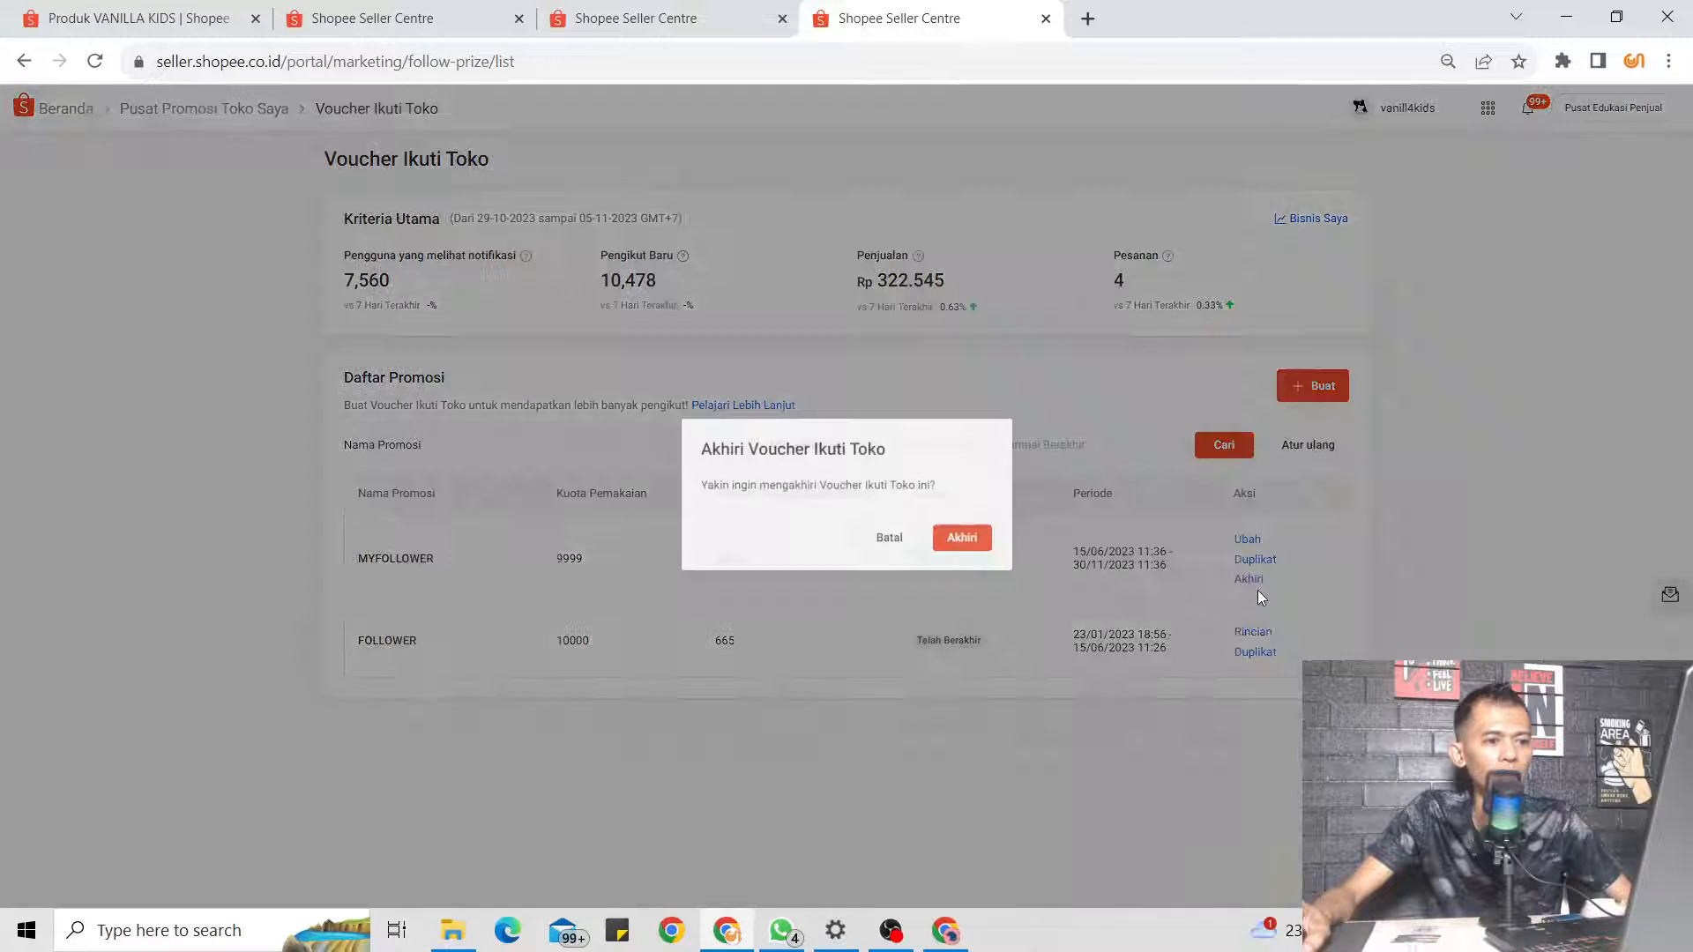
click(970, 547)
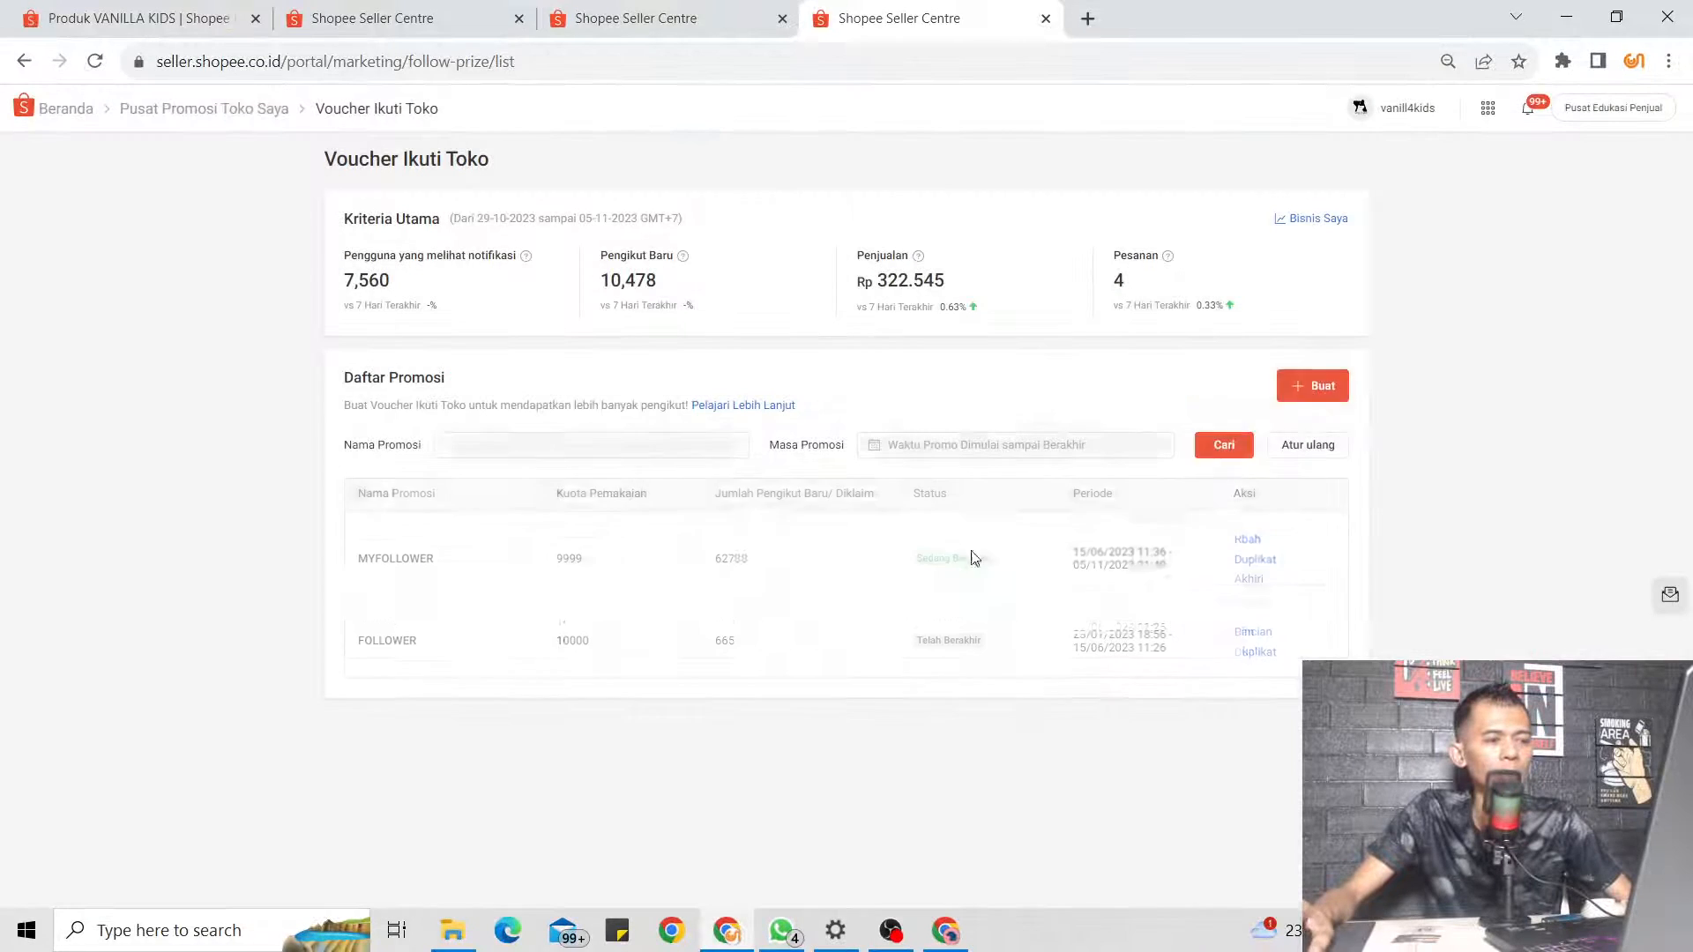
Start a new Voucher Ikuti Toko and name it 2K
click(1319, 389)
click(677, 264)
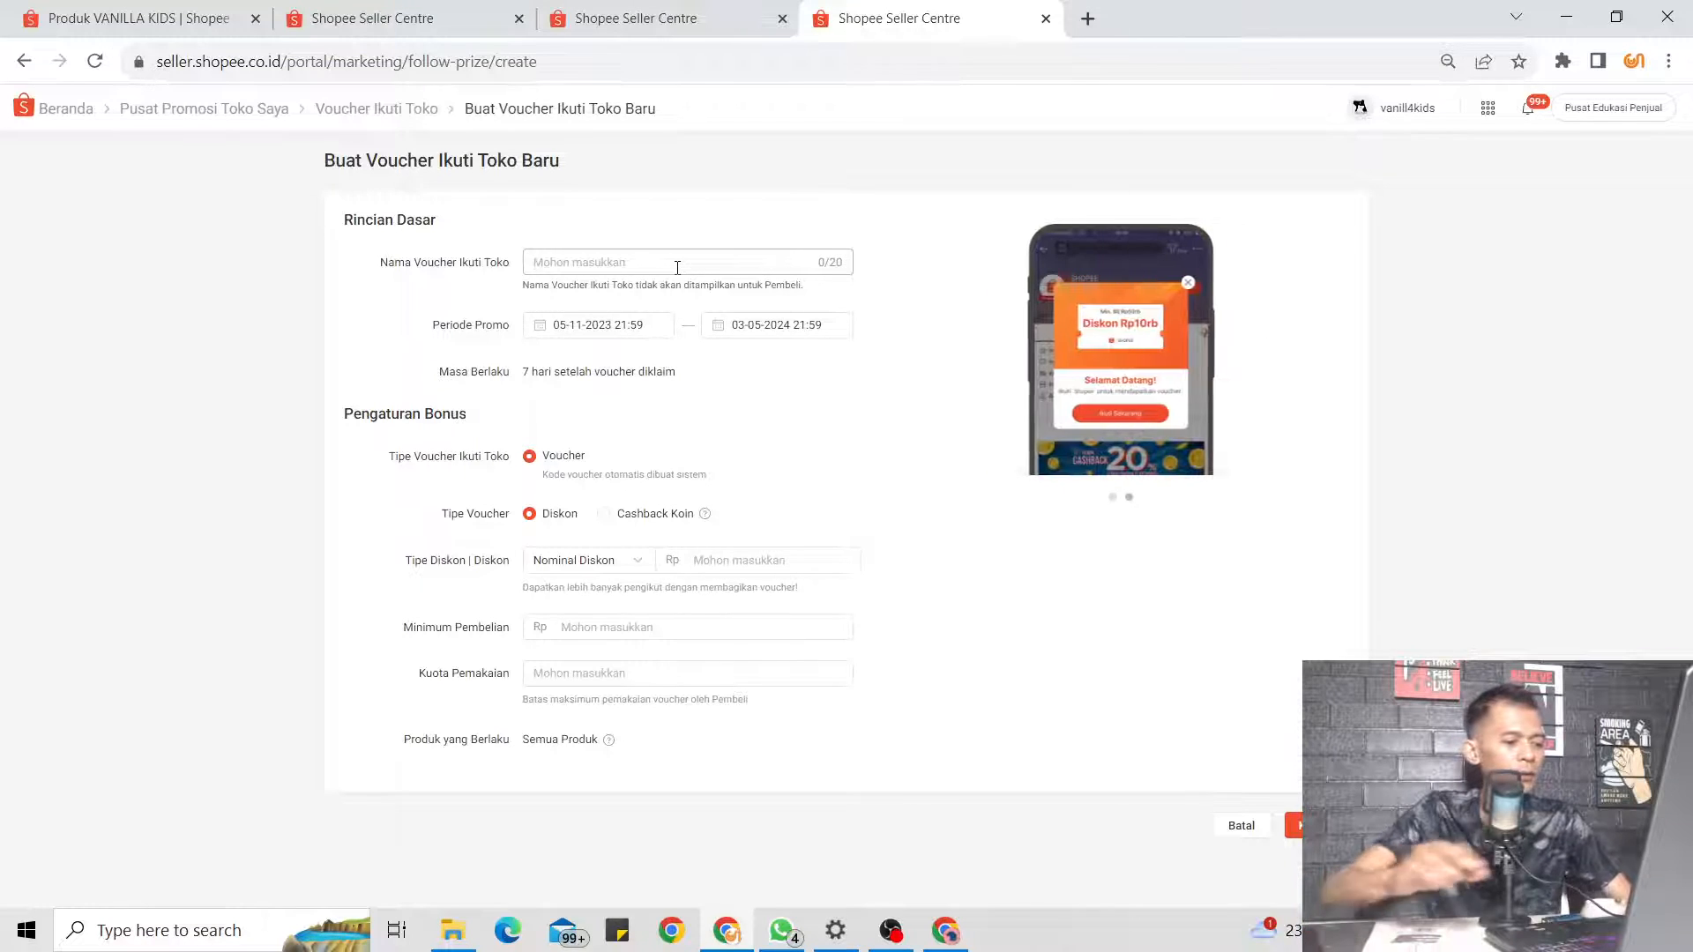
text(2)
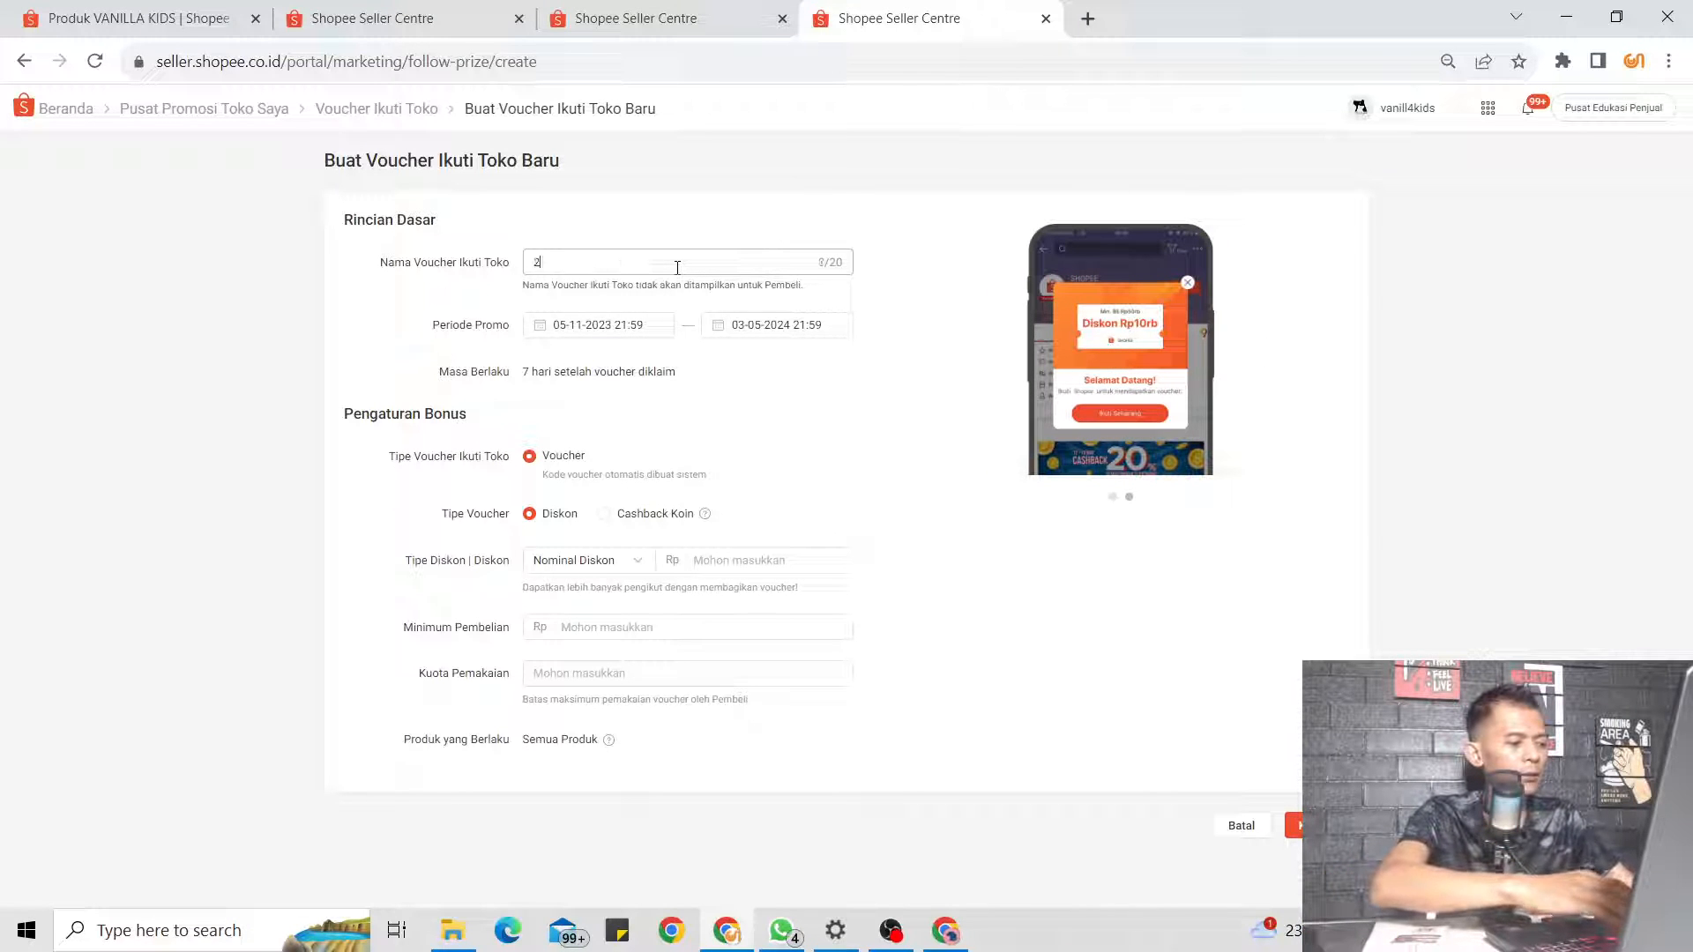
text(K)
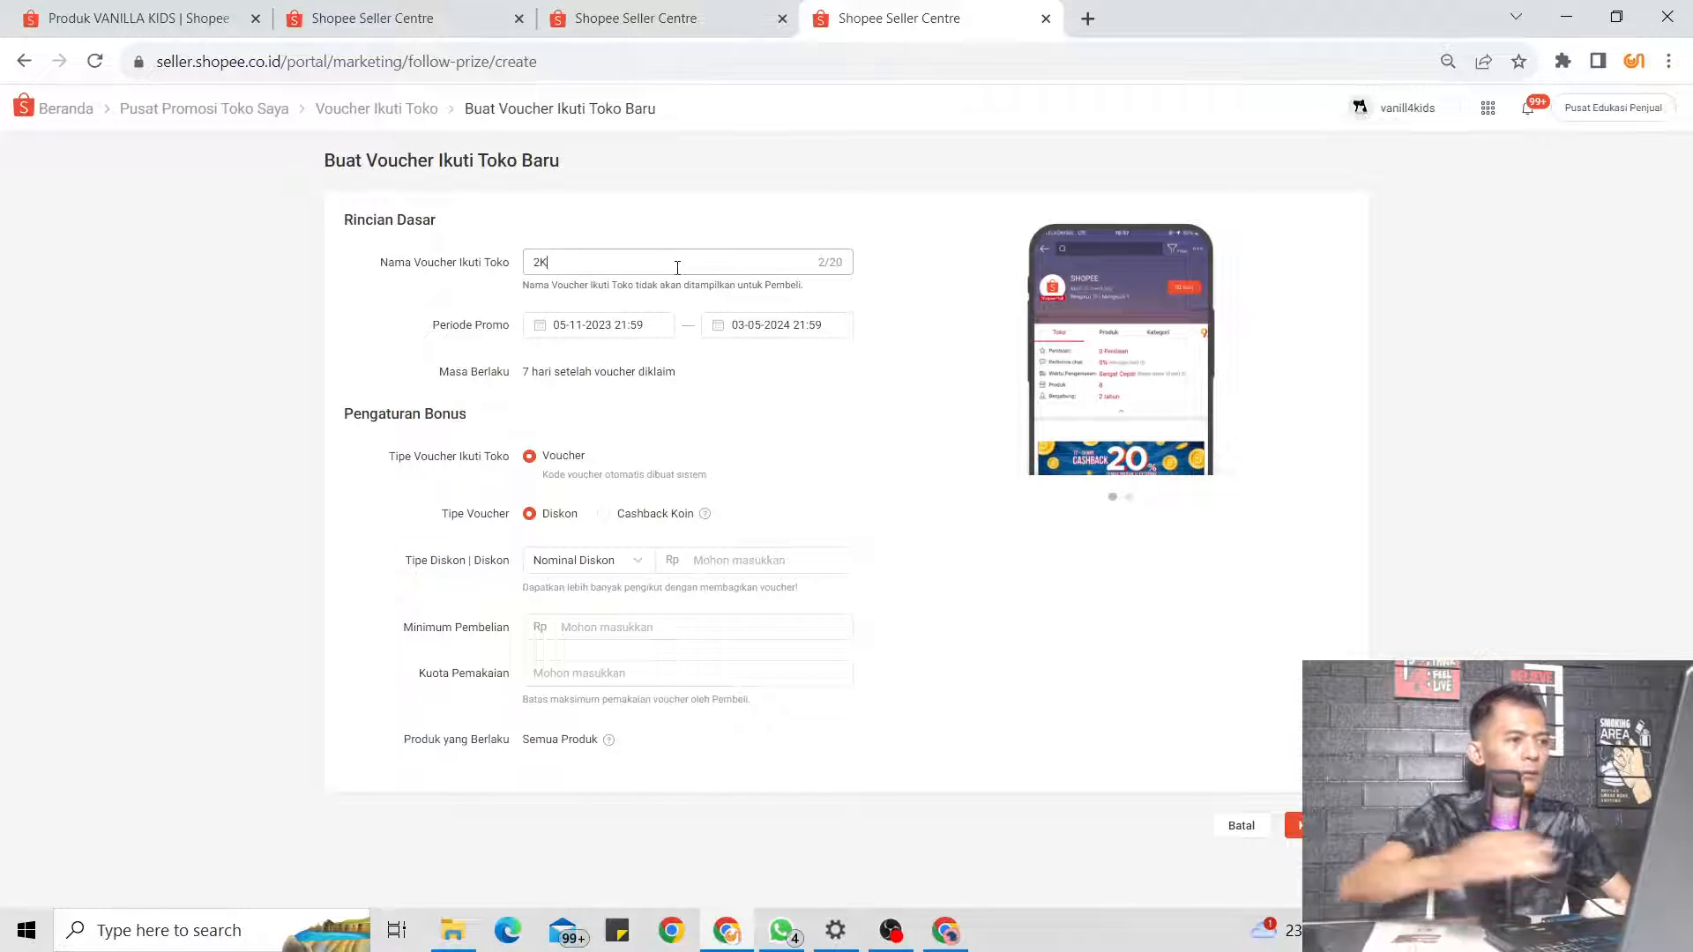
click(752, 326)
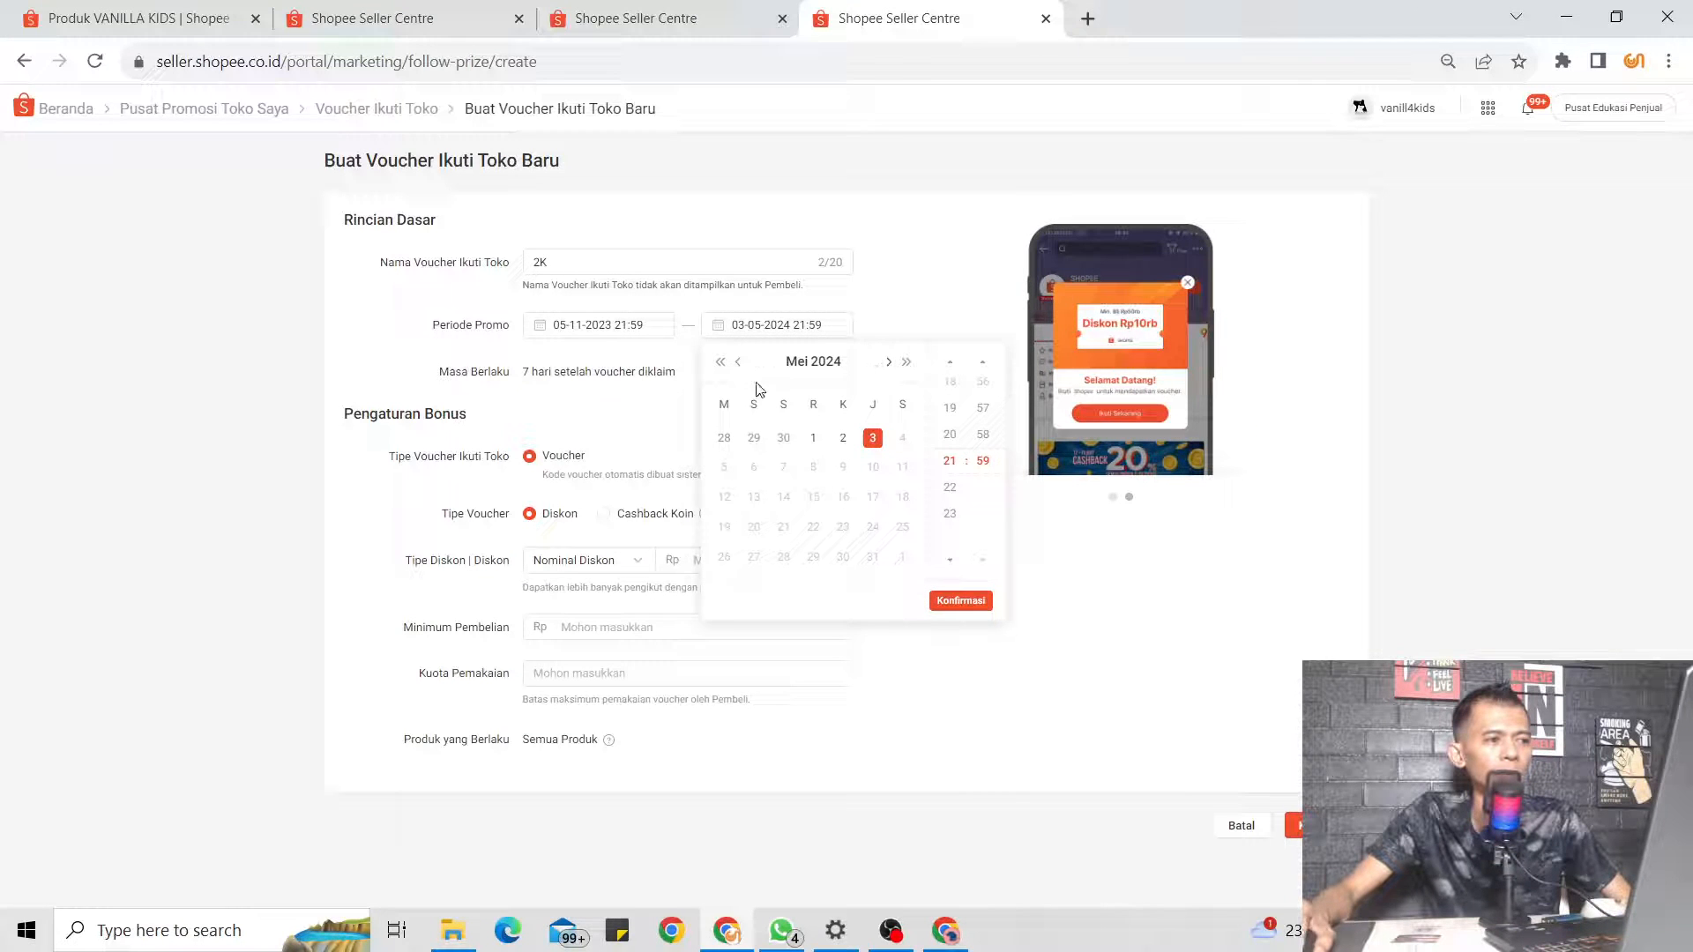
click(738, 362)
click(783, 555)
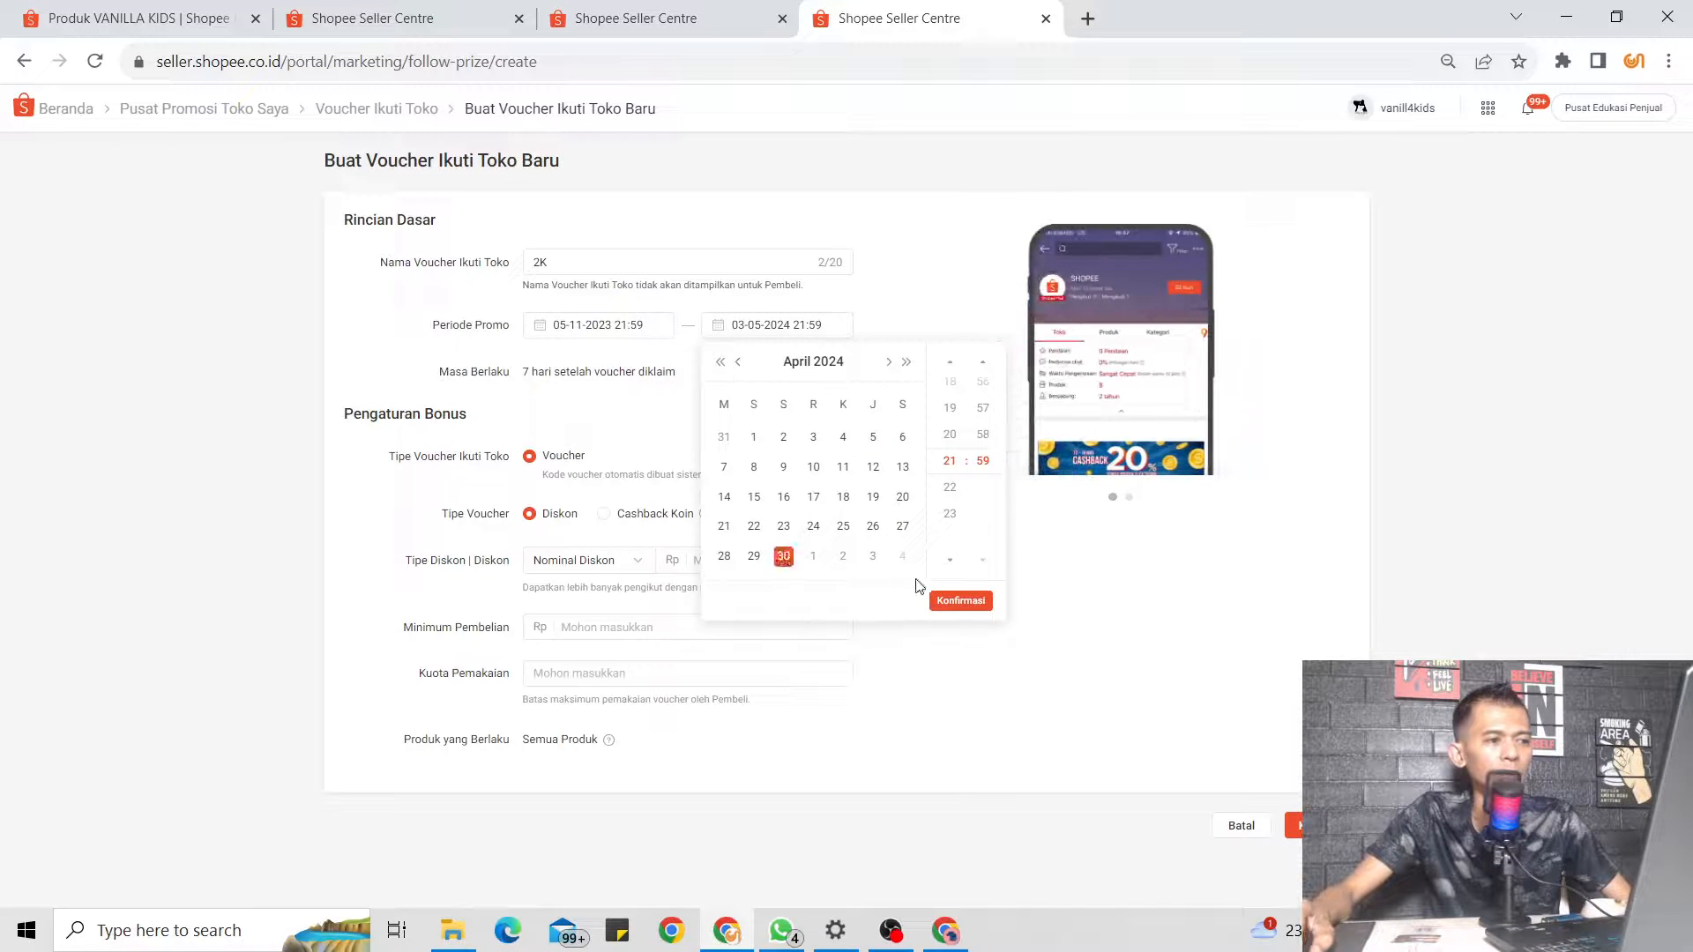
click(960, 601)
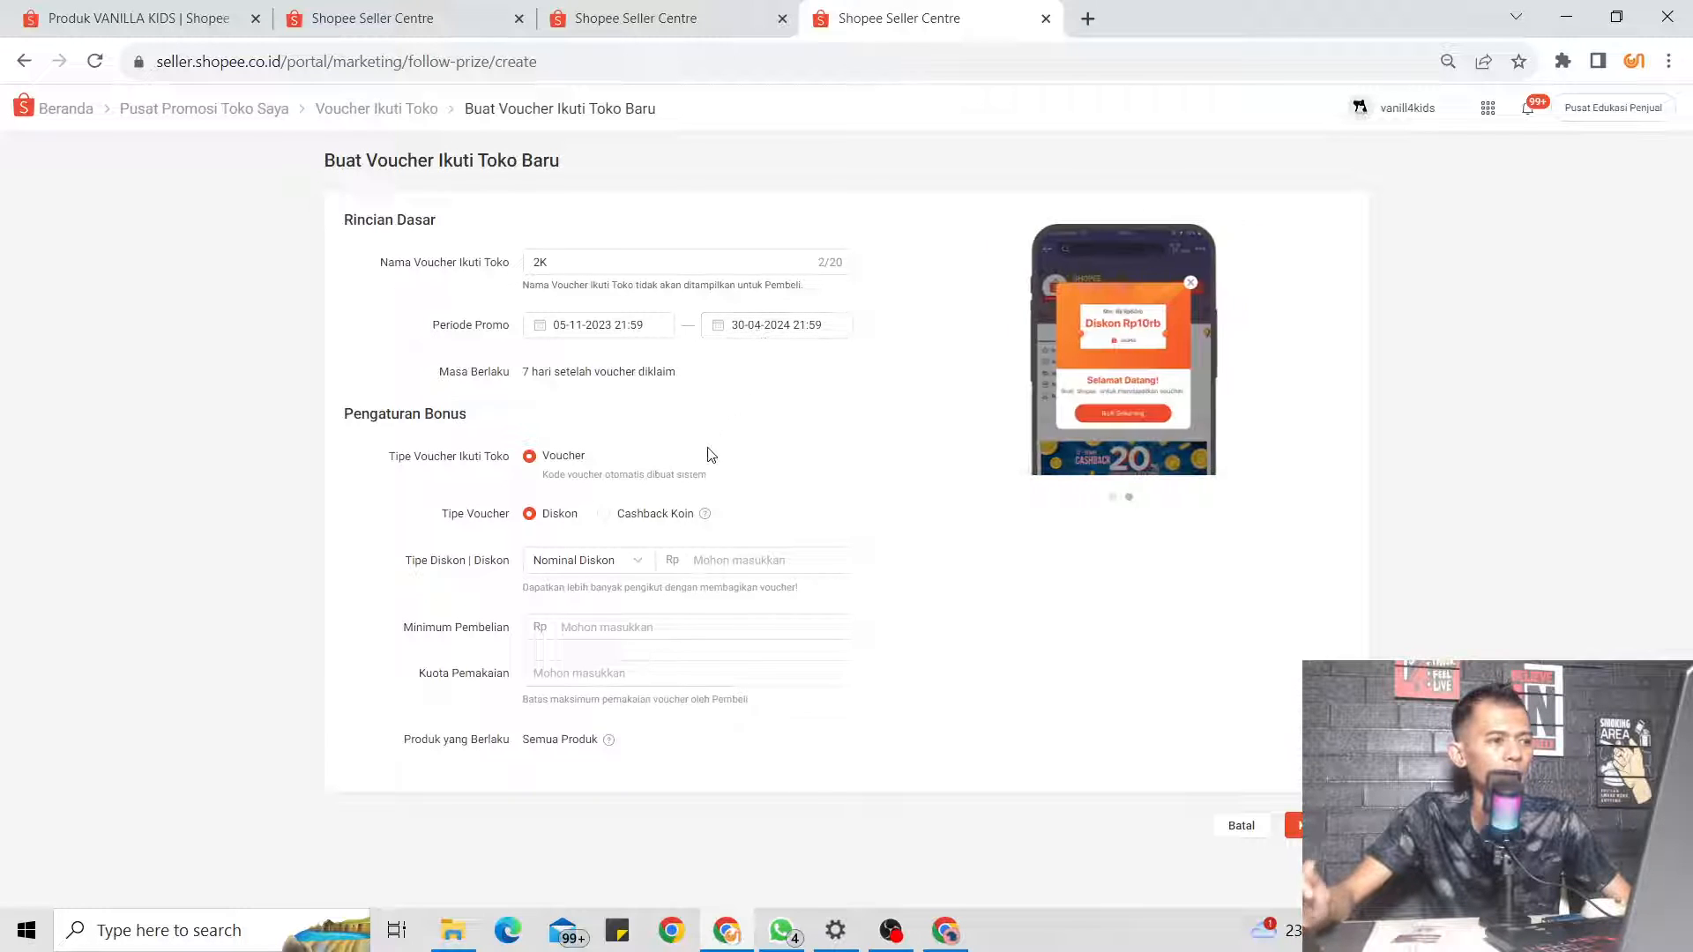
Choose Nominal Diskon as the discount type and set the discount to Rp 2000
click(627, 562)
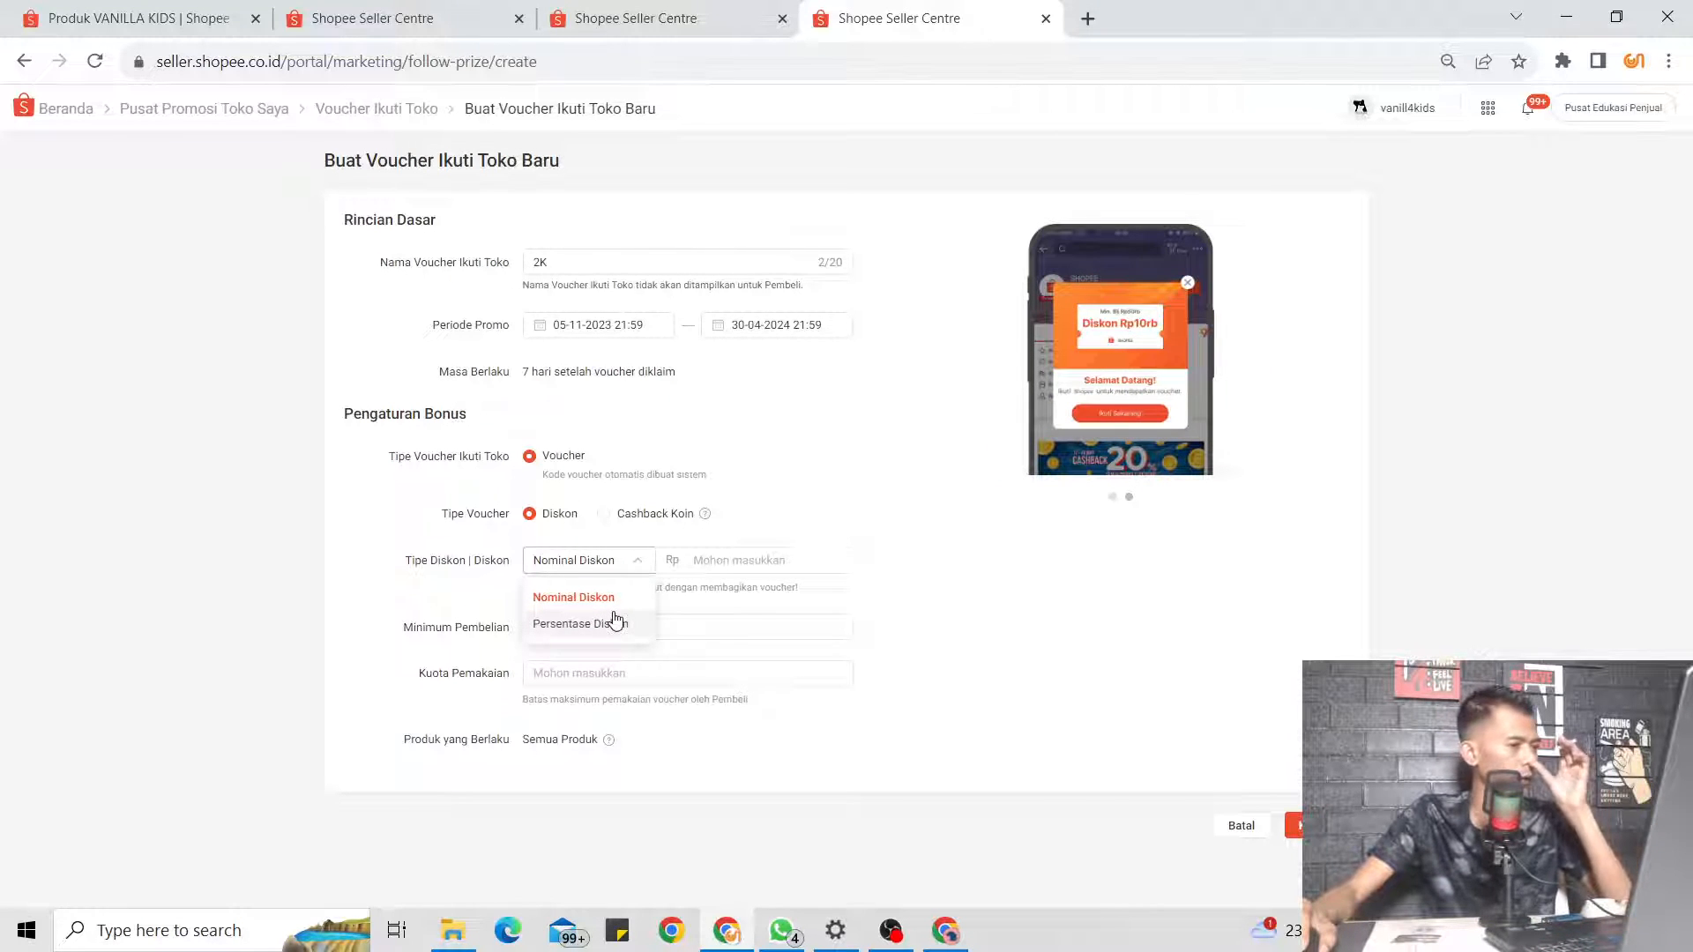
click(706, 560)
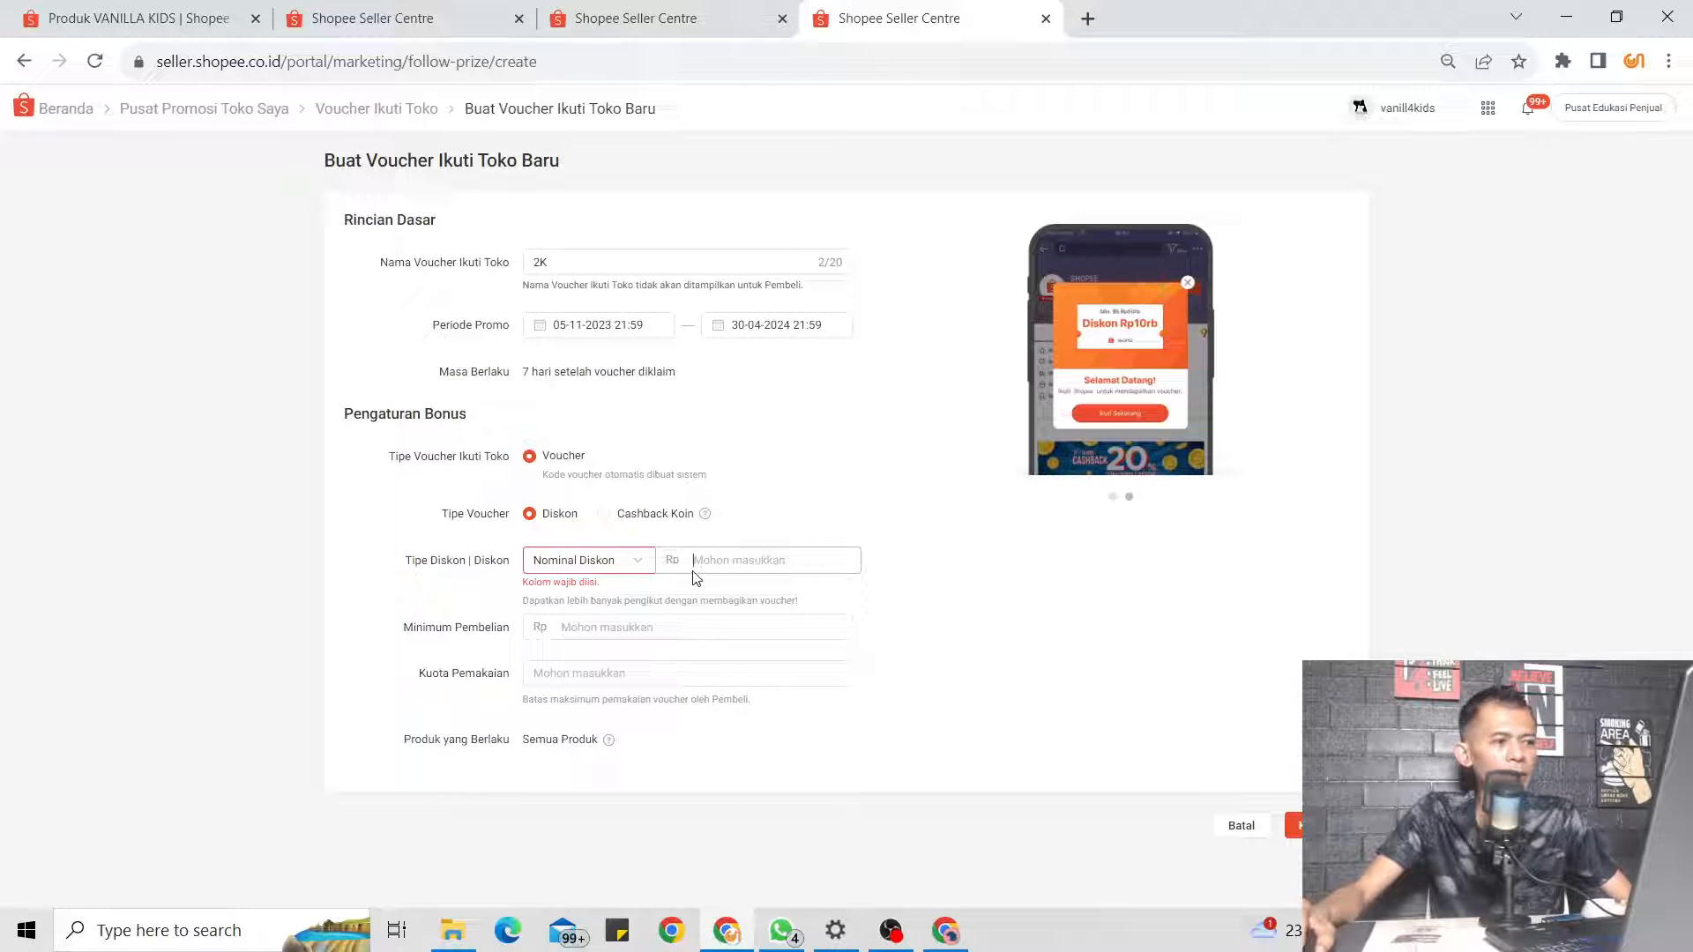
click(736, 550)
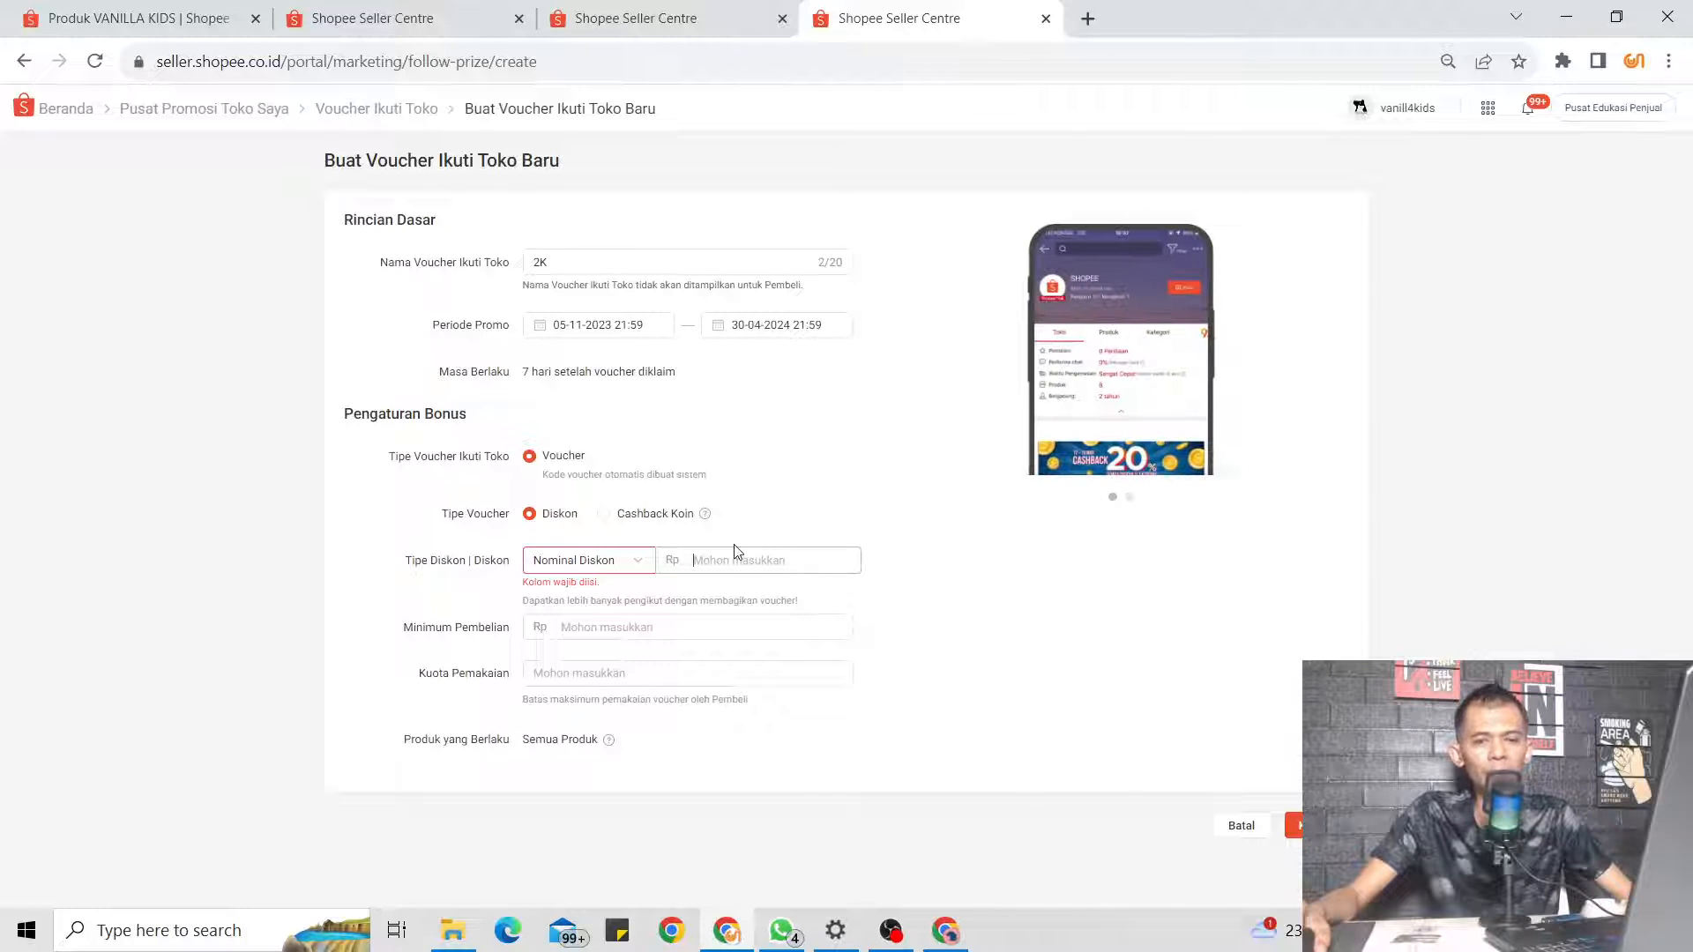
click(634, 567)
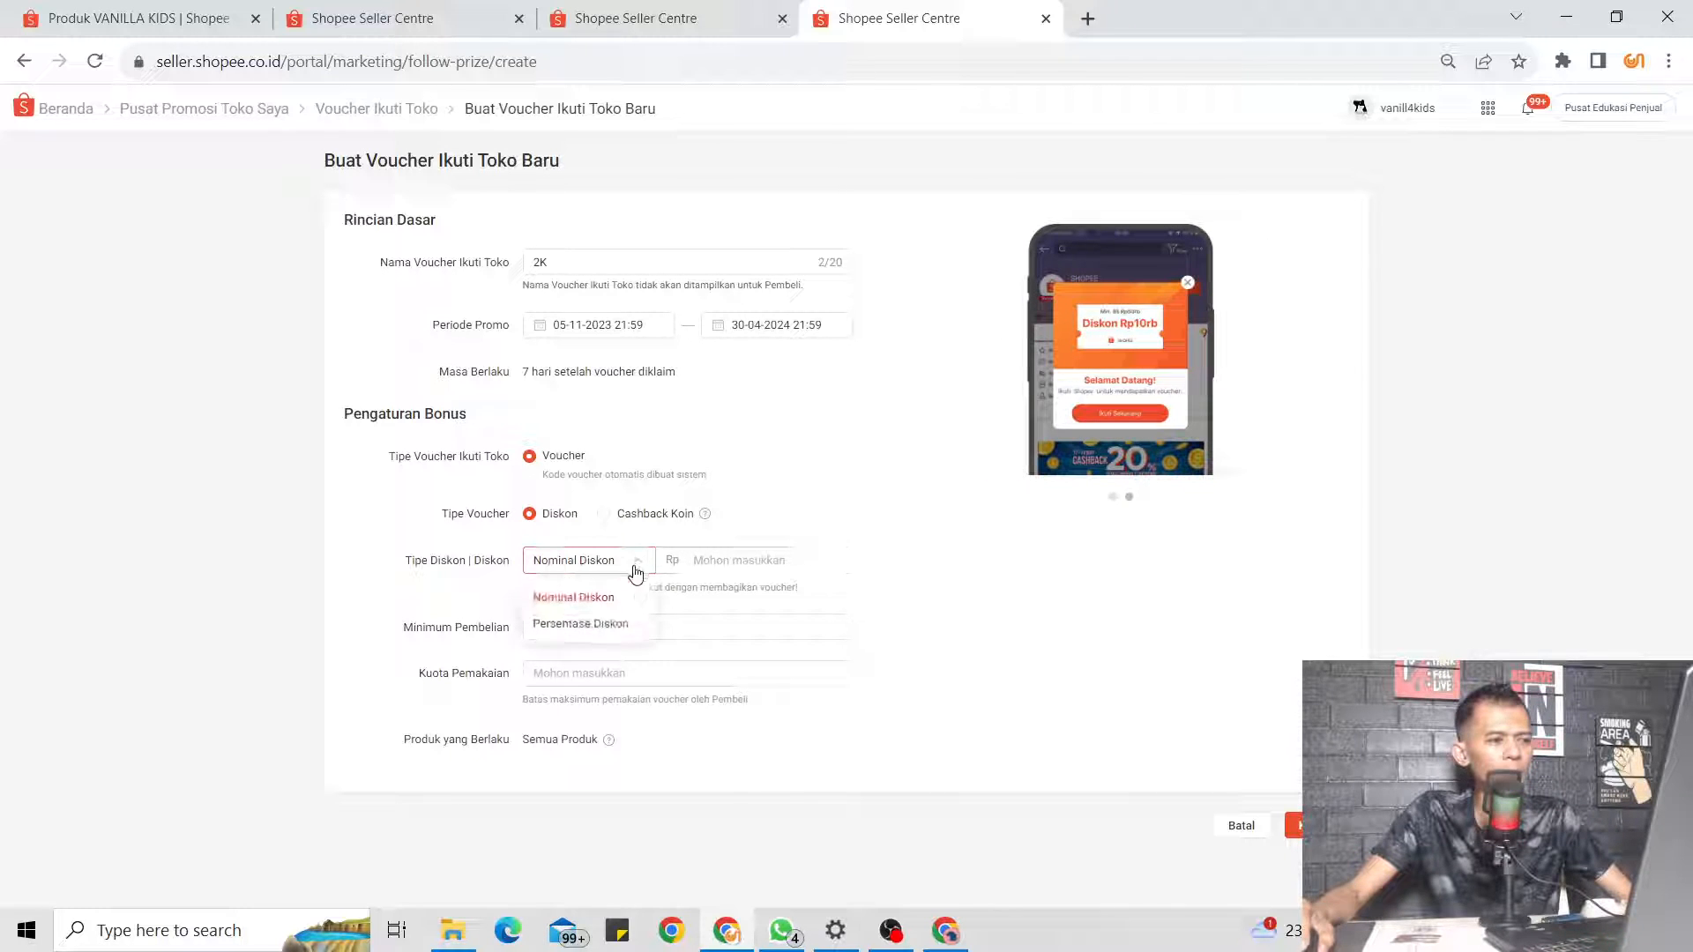
click(589, 597)
click(720, 556)
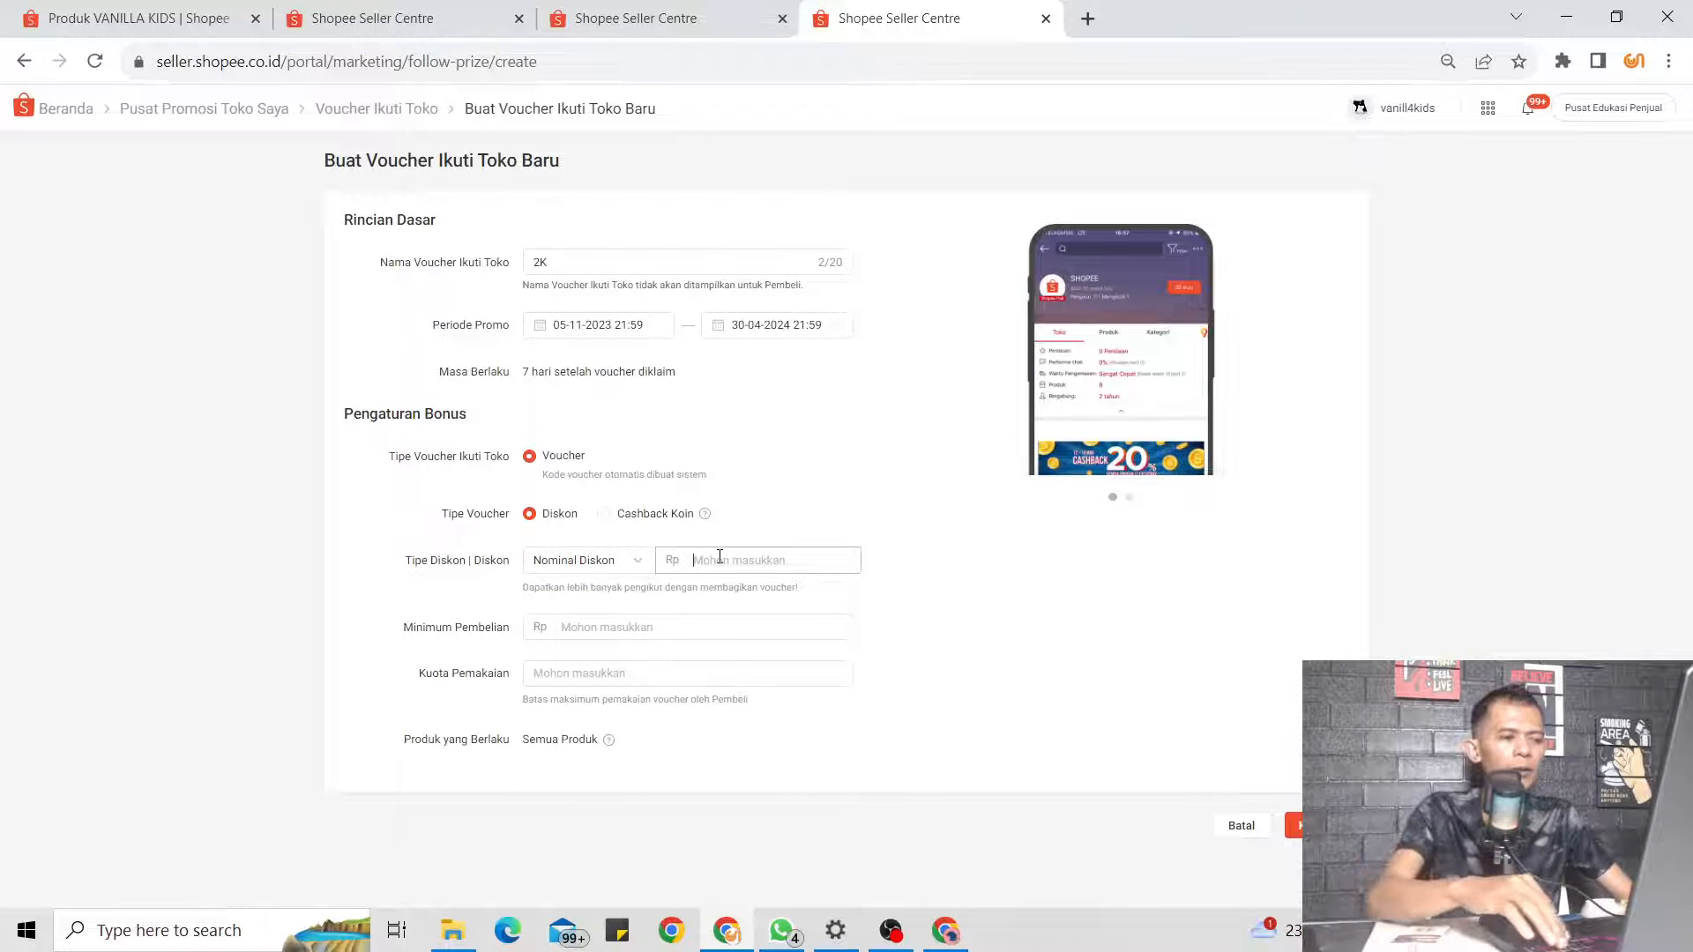
text(2000)
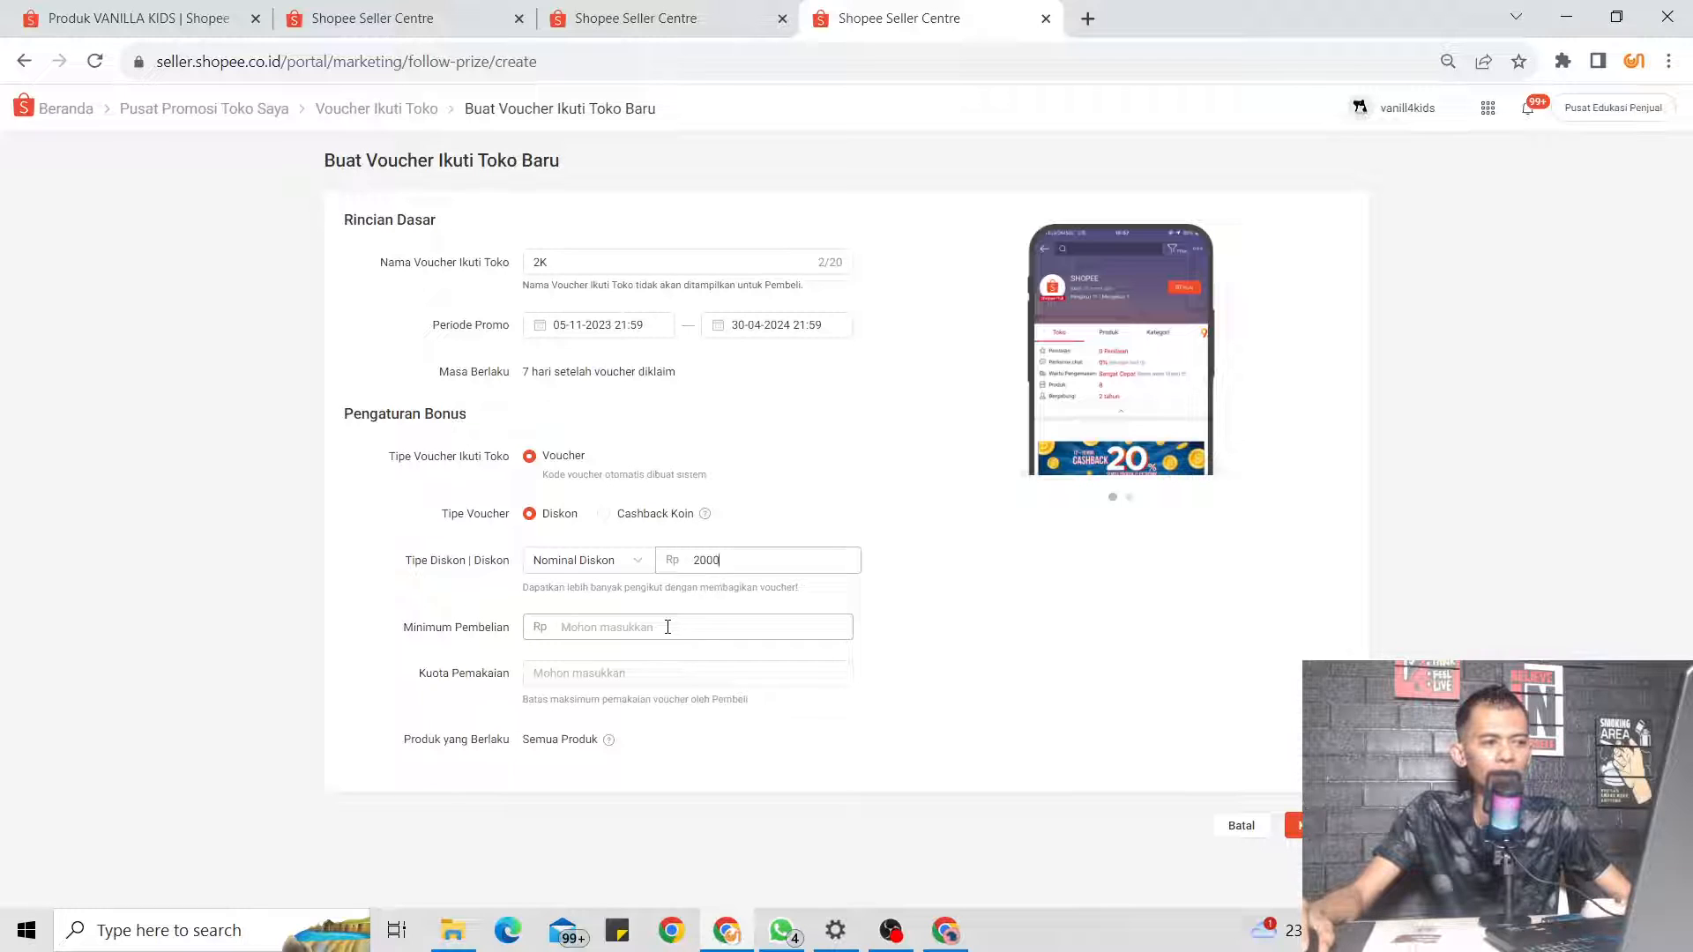
Set the minimum purchase to Rp 30000 and the usage quota to 9999, submit the voucher and return to the promotion list
text(300)
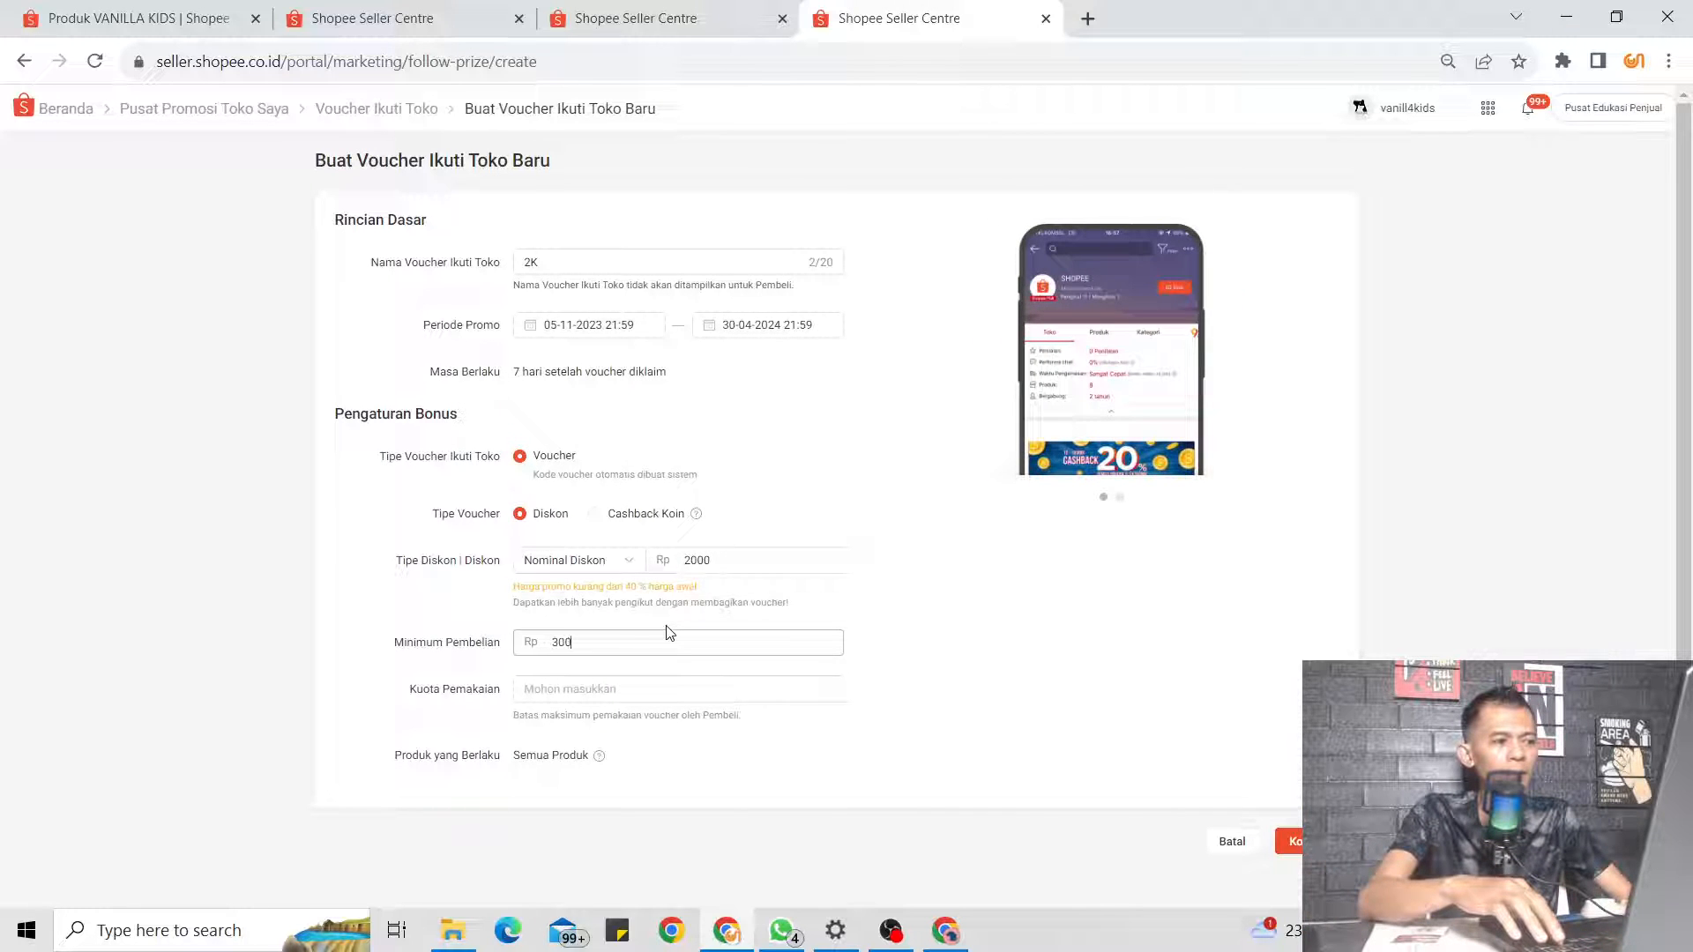
text(00)
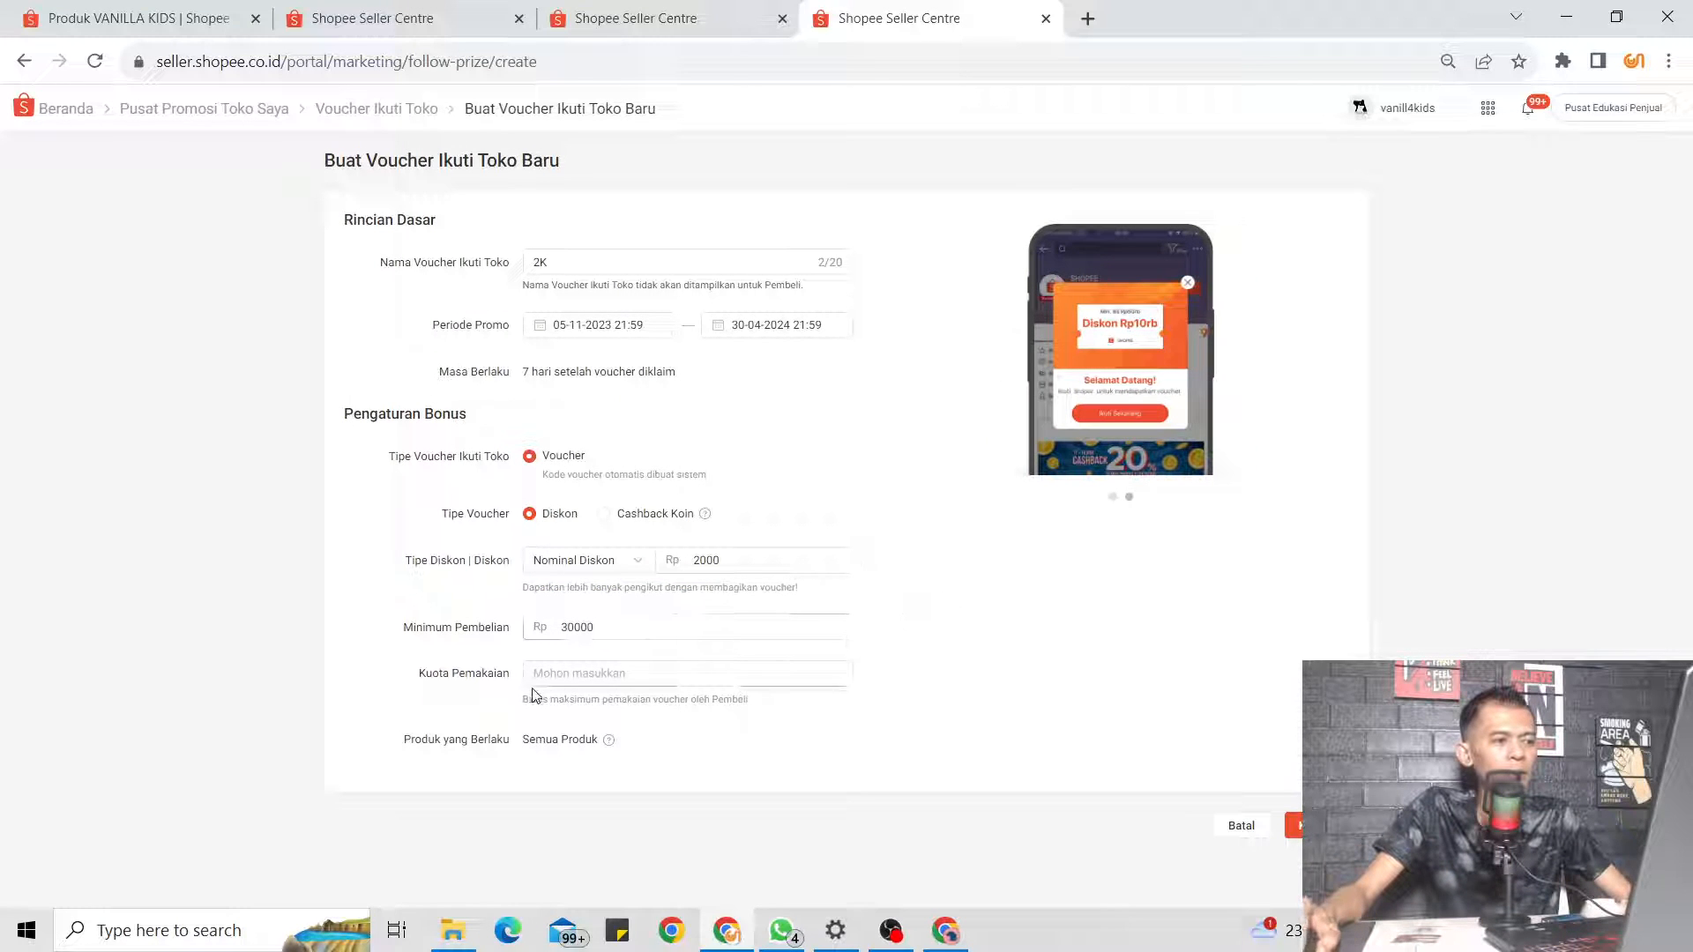
click(577, 673)
text(9999)
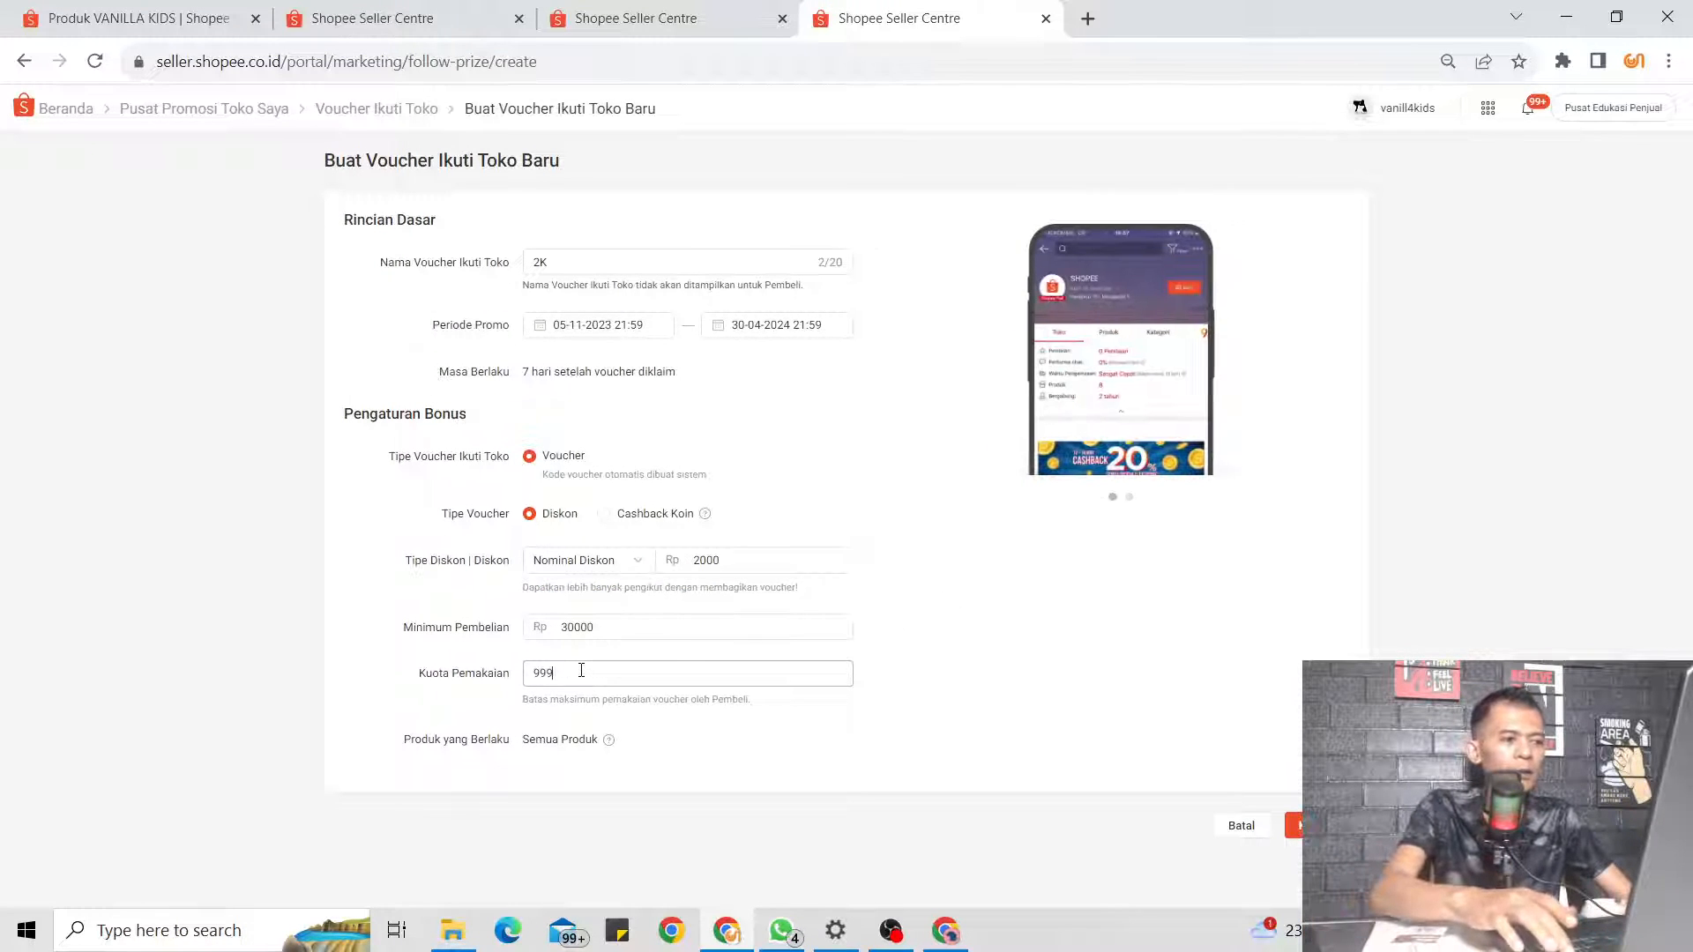
click(928, 628)
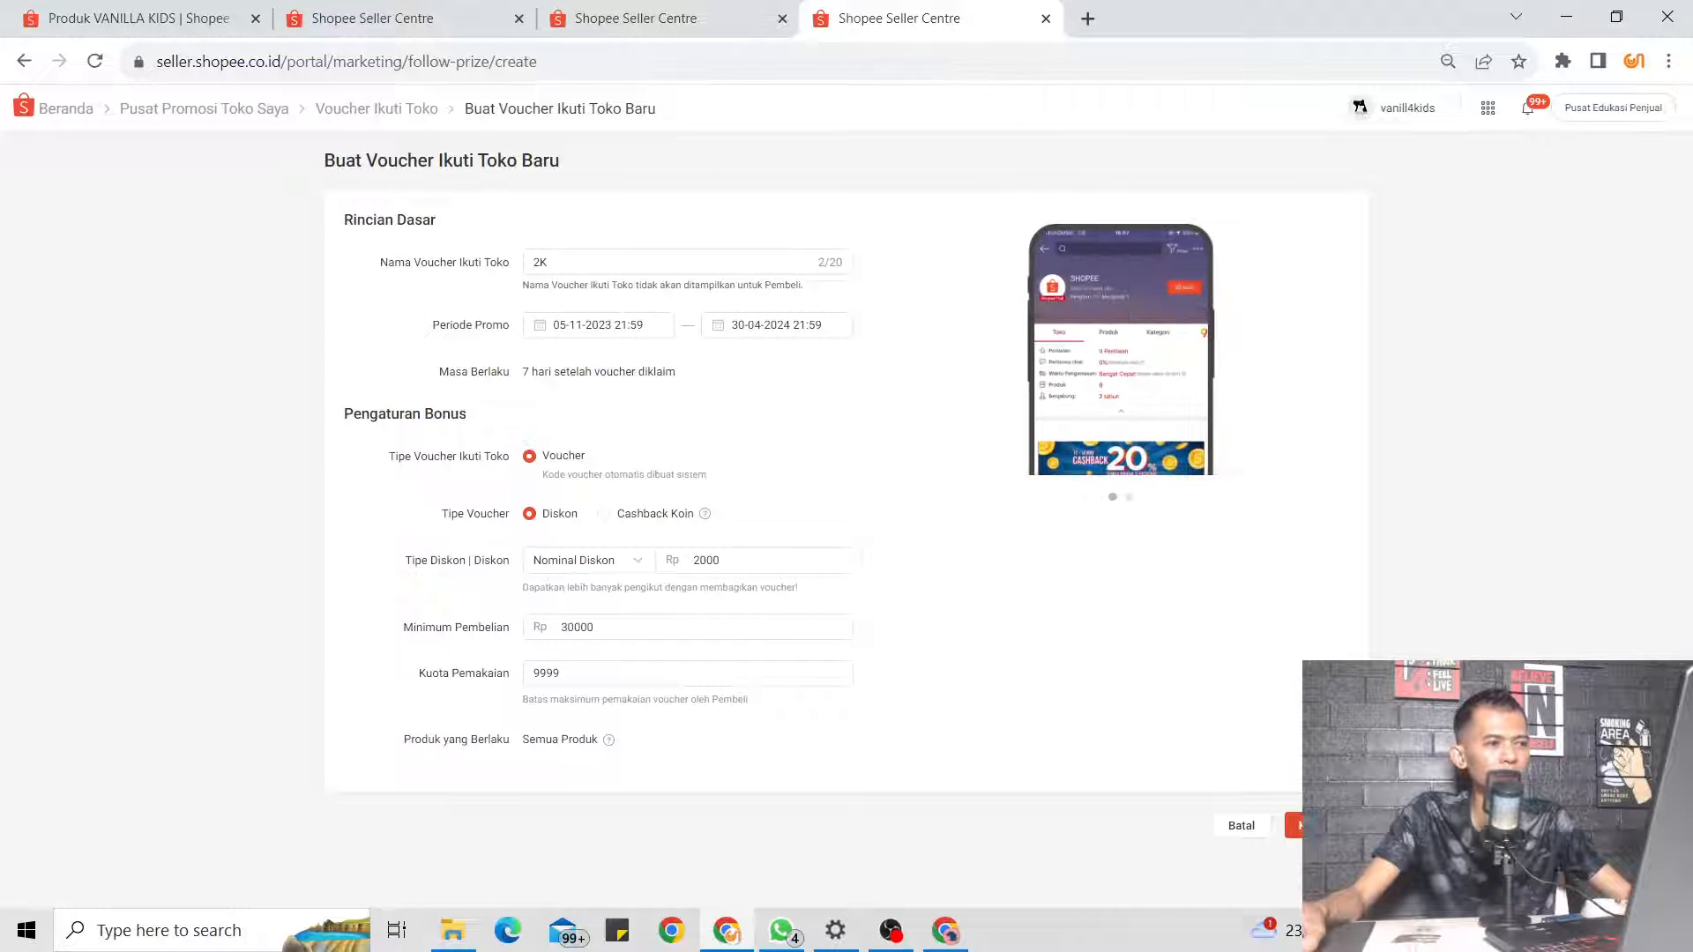
click(1314, 826)
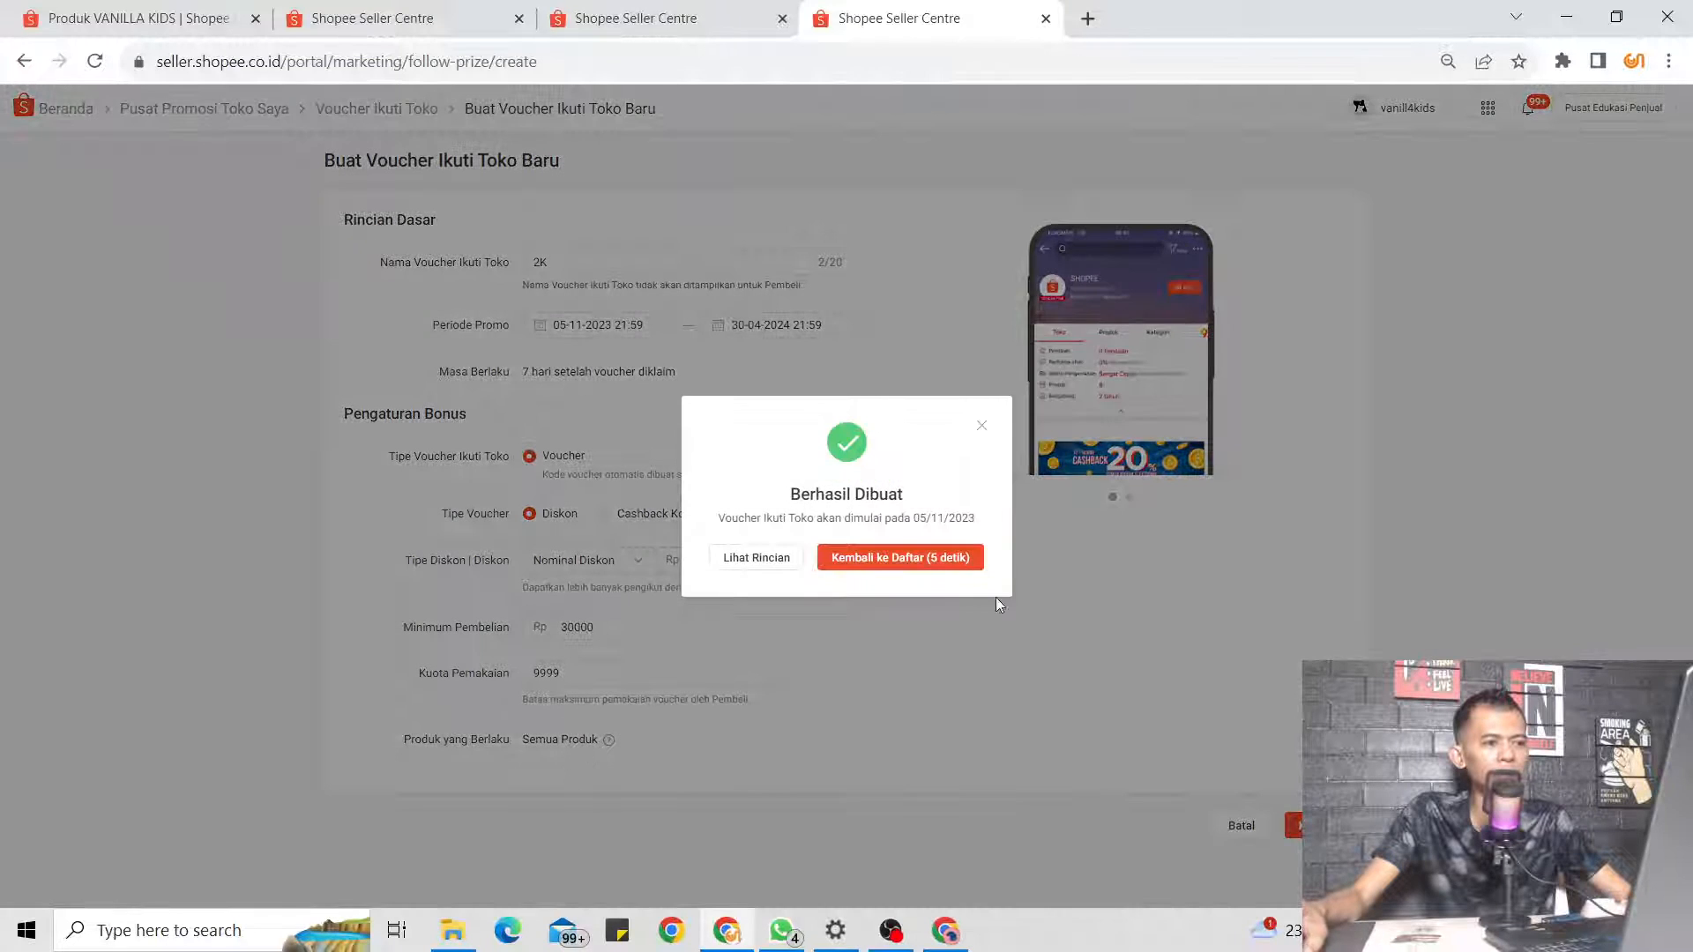
click(889, 562)
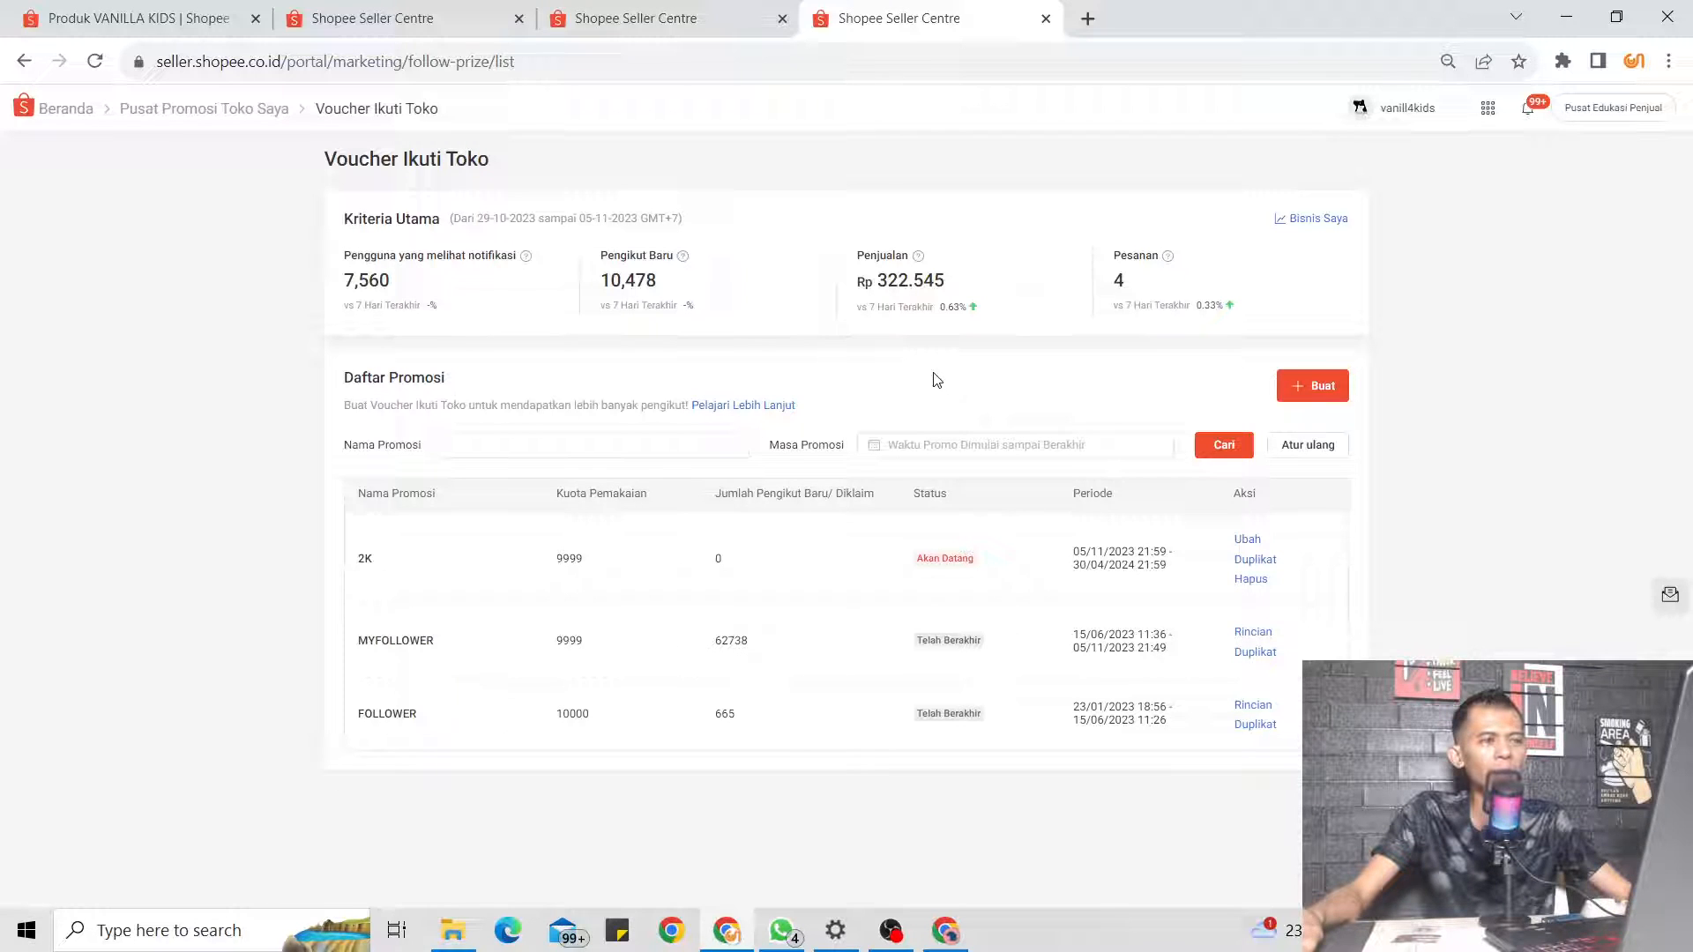
Return to the promotion centre and open the Voucher Toko Saya page
click(257, 121)
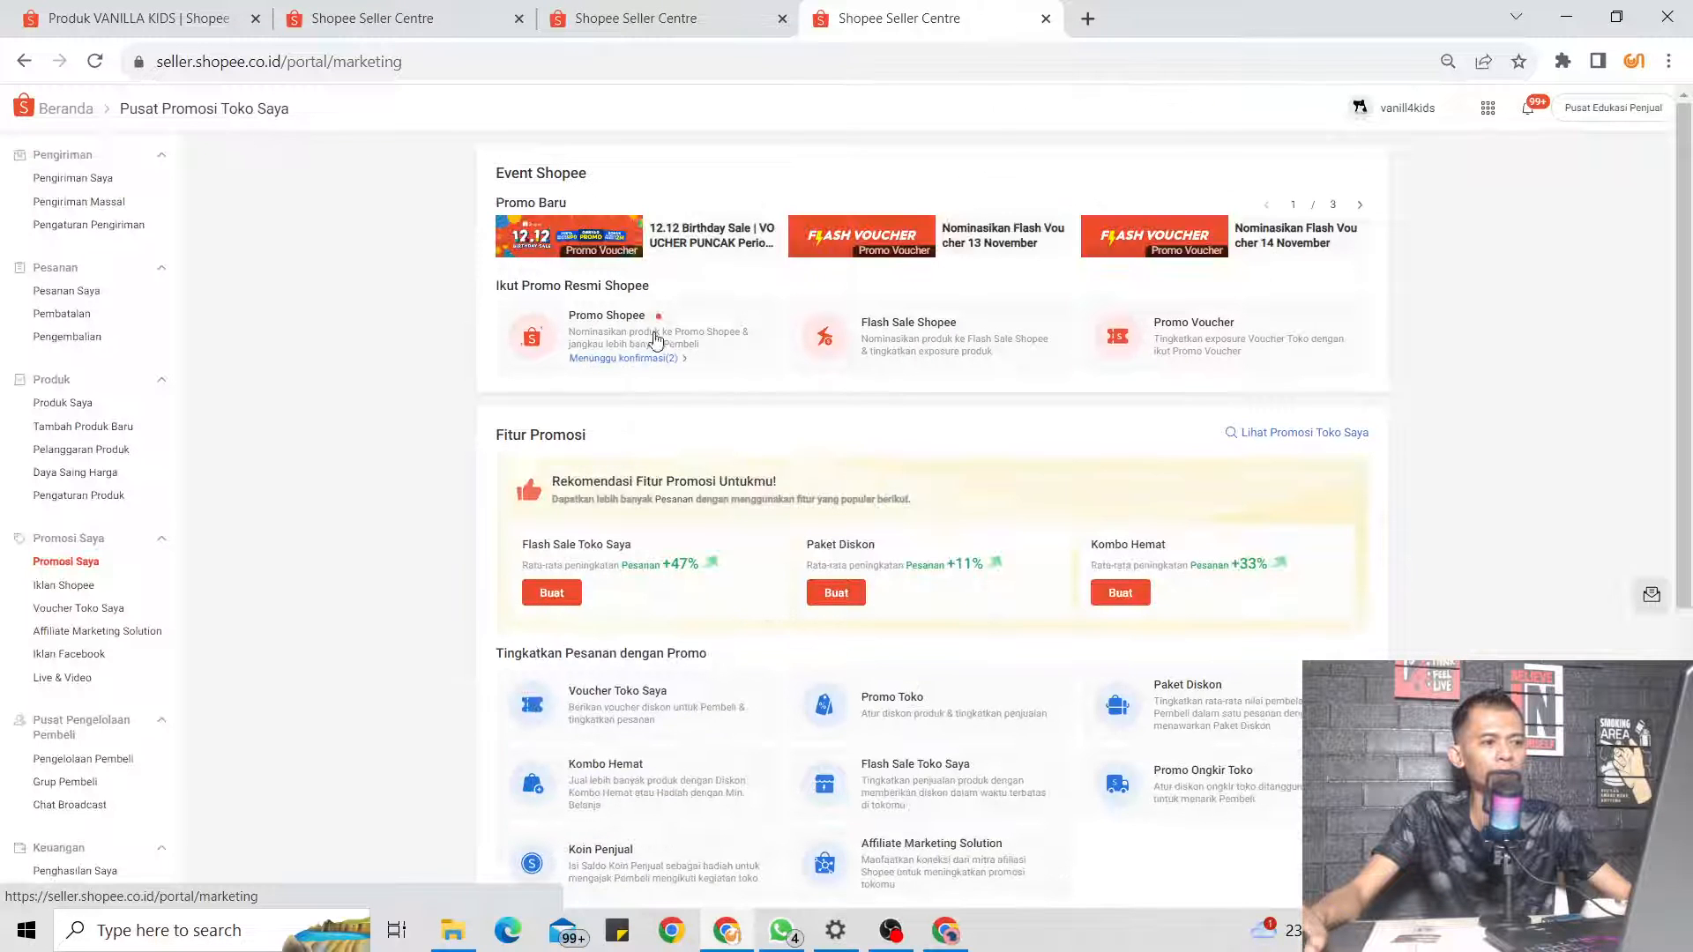
scroll(832, 435, down, 1)
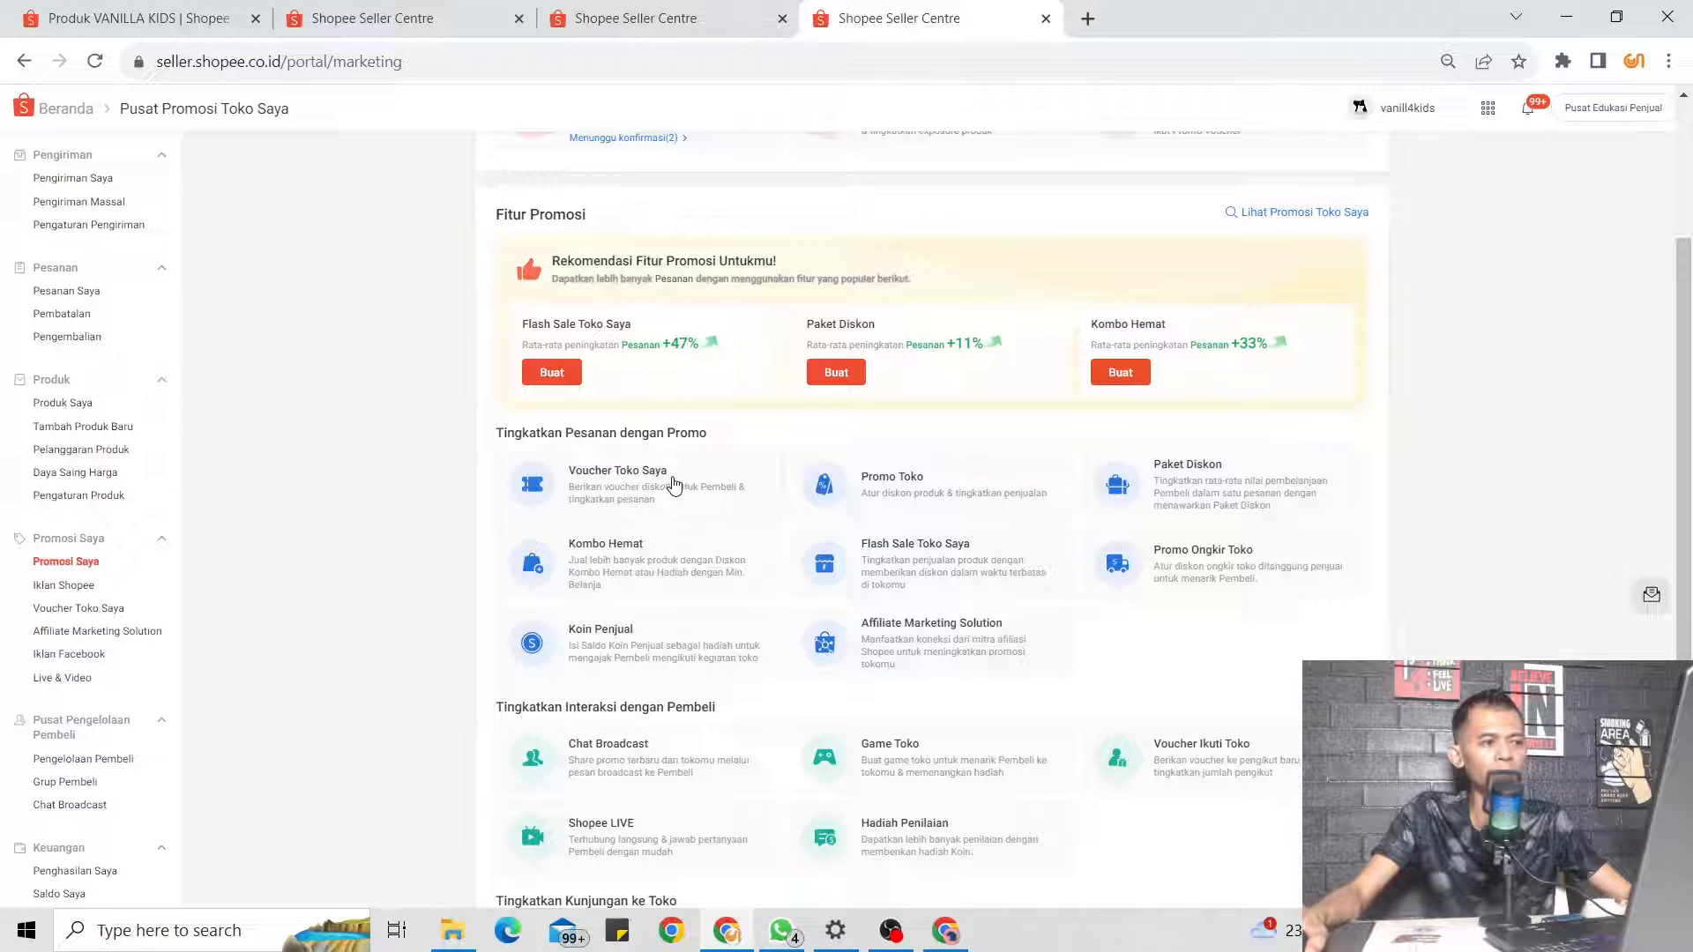
mouse_move(672, 479)
mouse_down()
mouse_move(633, 502)
mouse_move(651, 481)
mouse_up()
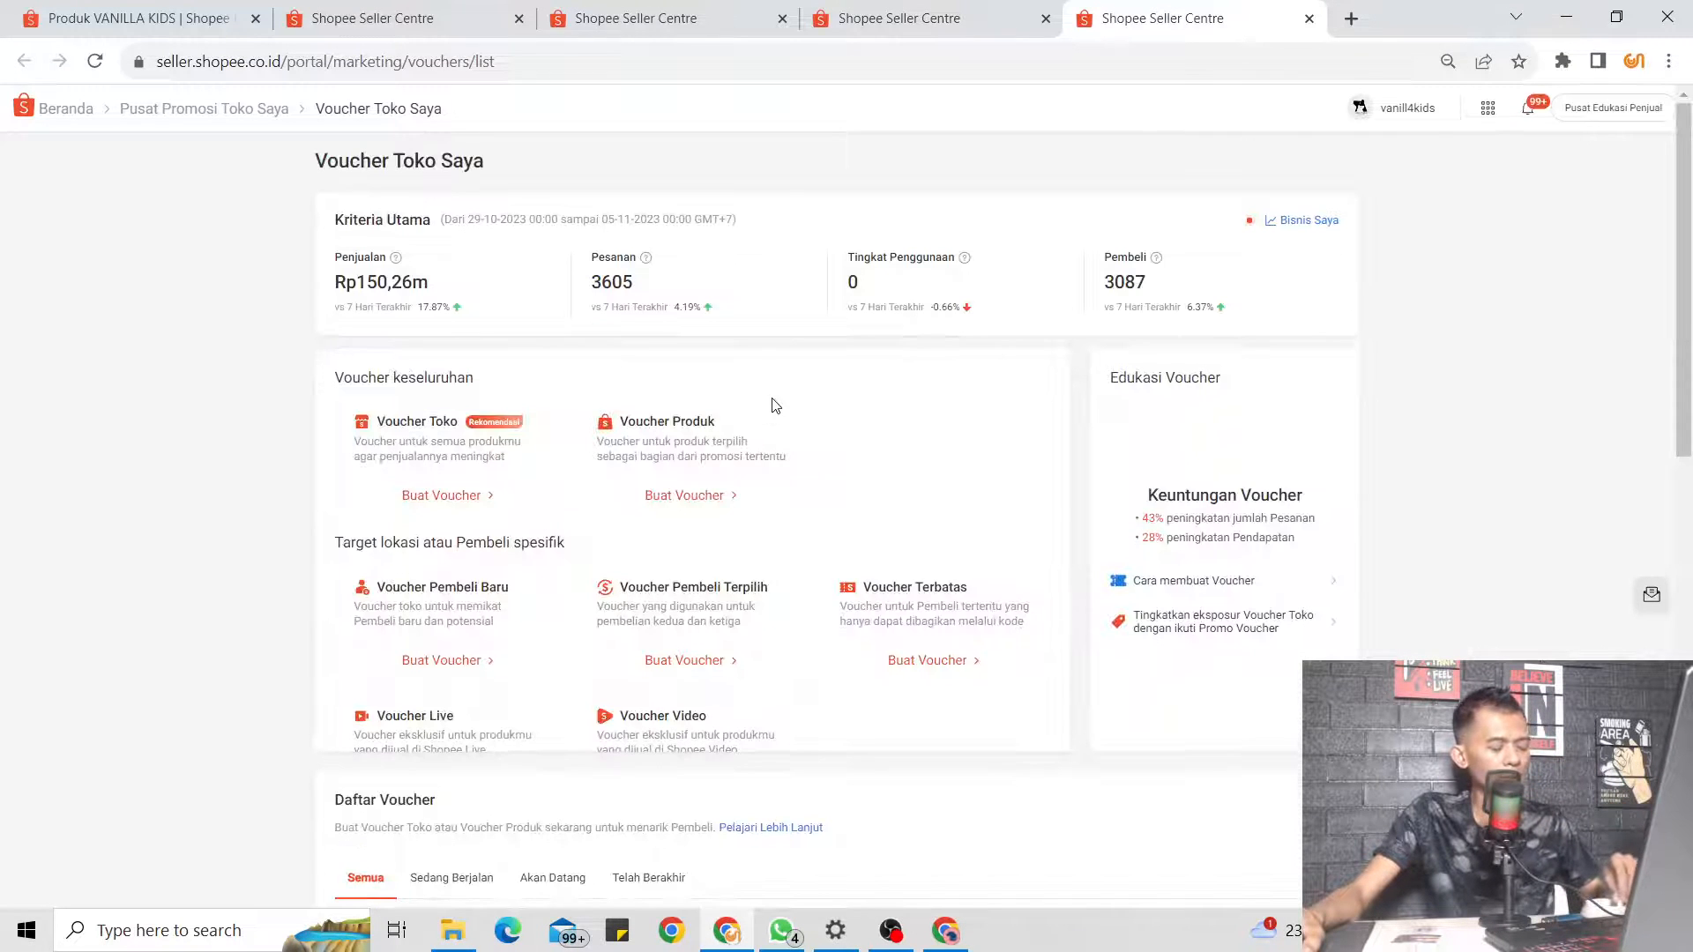
Examine the shop's voucher list and the voucher types available for creation on the Voucher Toko Saya page
scroll(813, 439, down, 5)
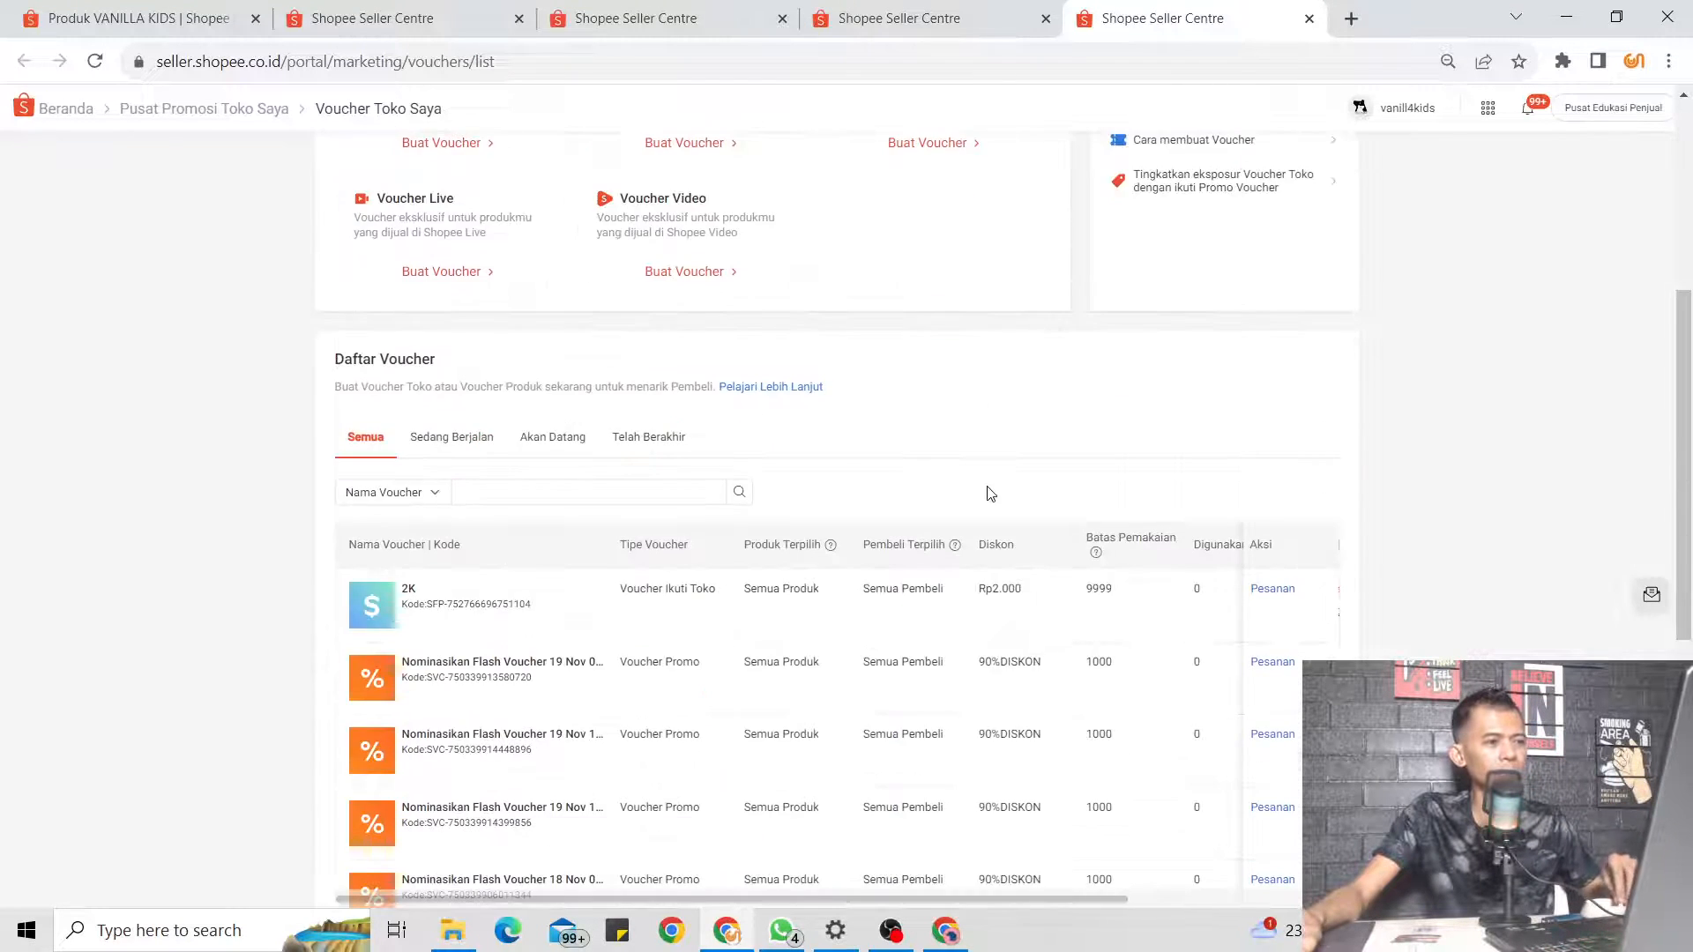
scroll(991, 491, down, 5)
scroll(1014, 503, up, 5)
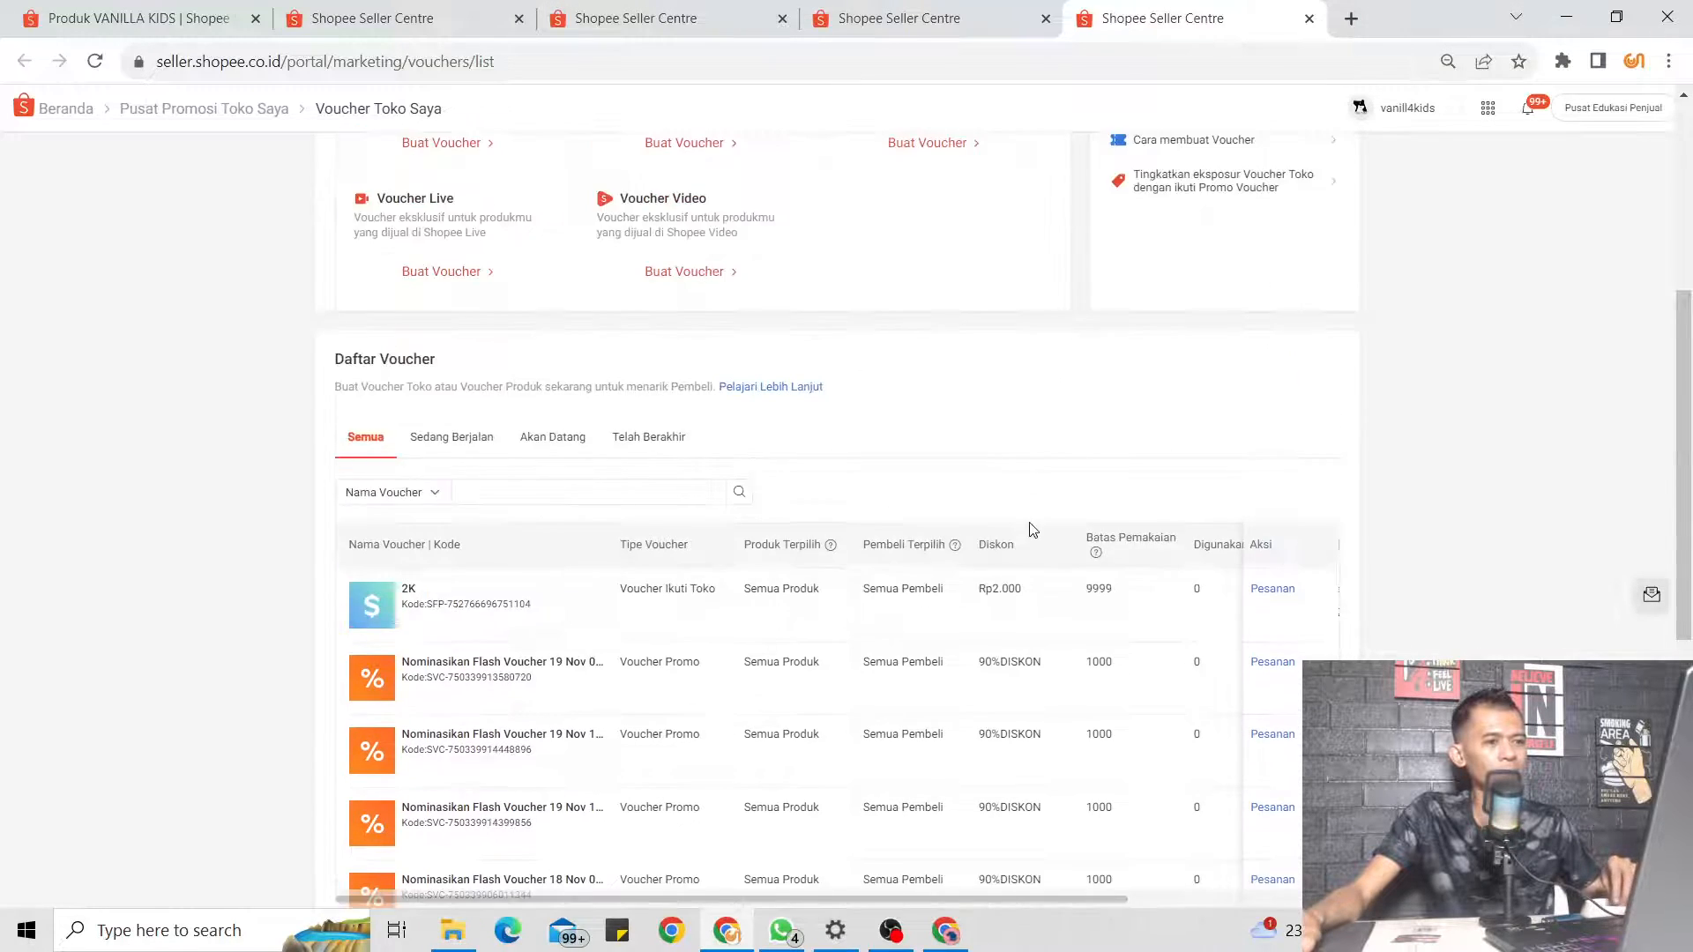
scroll(1032, 529, down, 5)
mouse_move(979, 864)
mouse_down()
mouse_move(1198, 862)
mouse_move(994, 863)
mouse_up()
scroll(970, 613, up, 7)
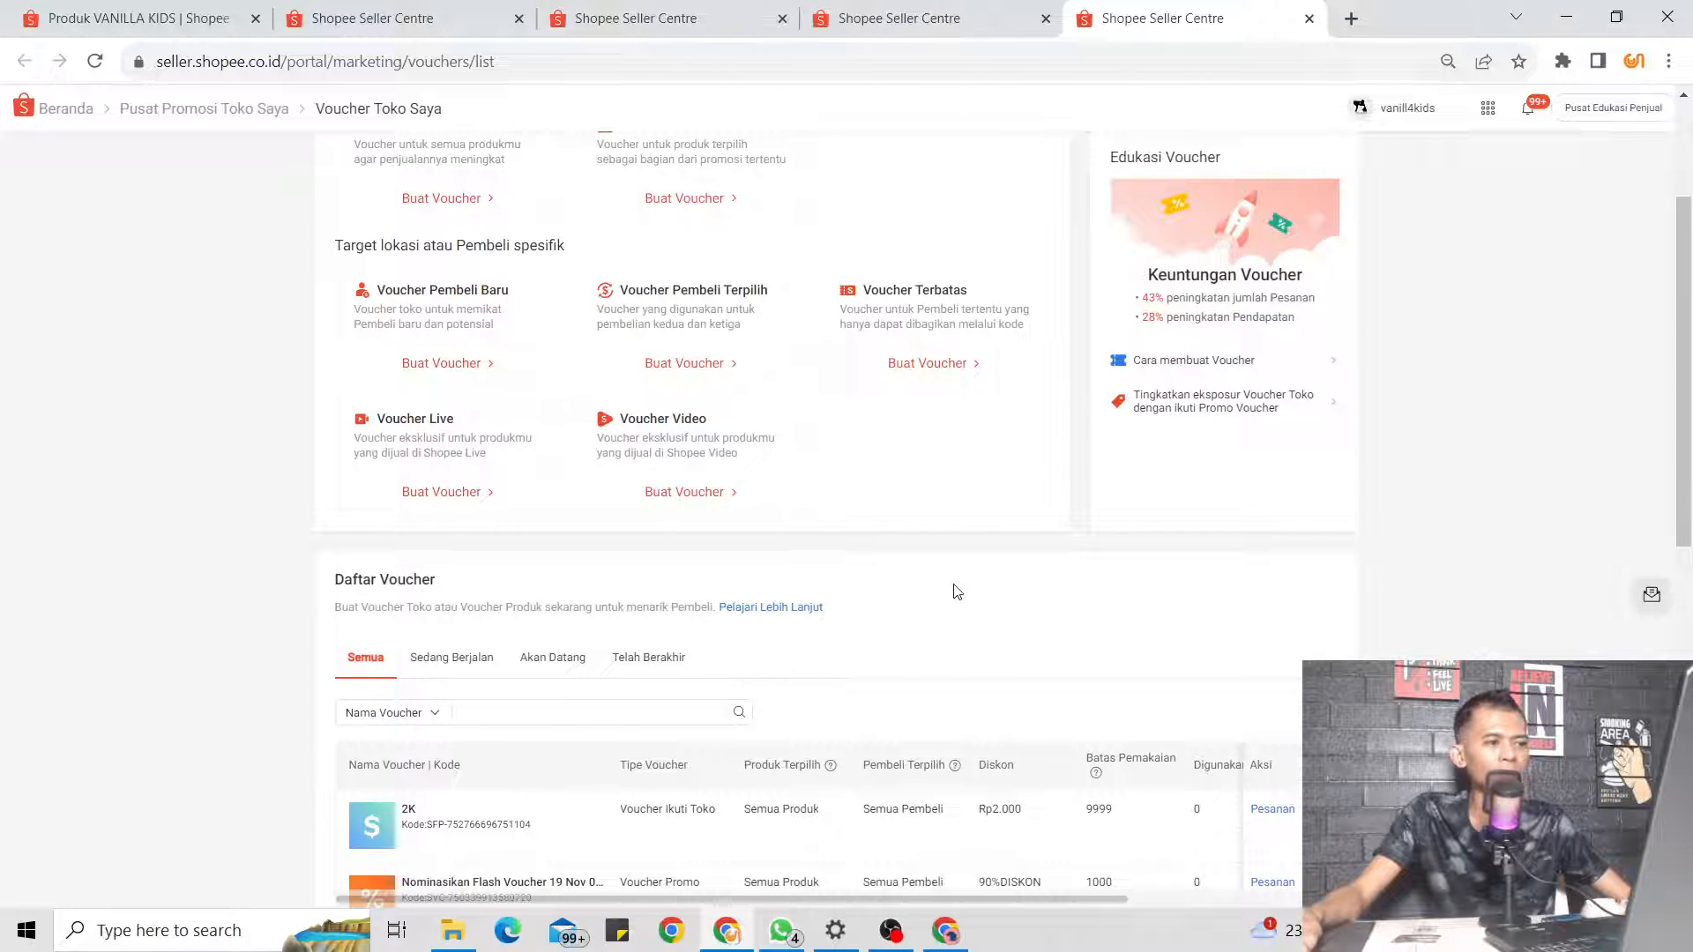
scroll(952, 591, up, 3)
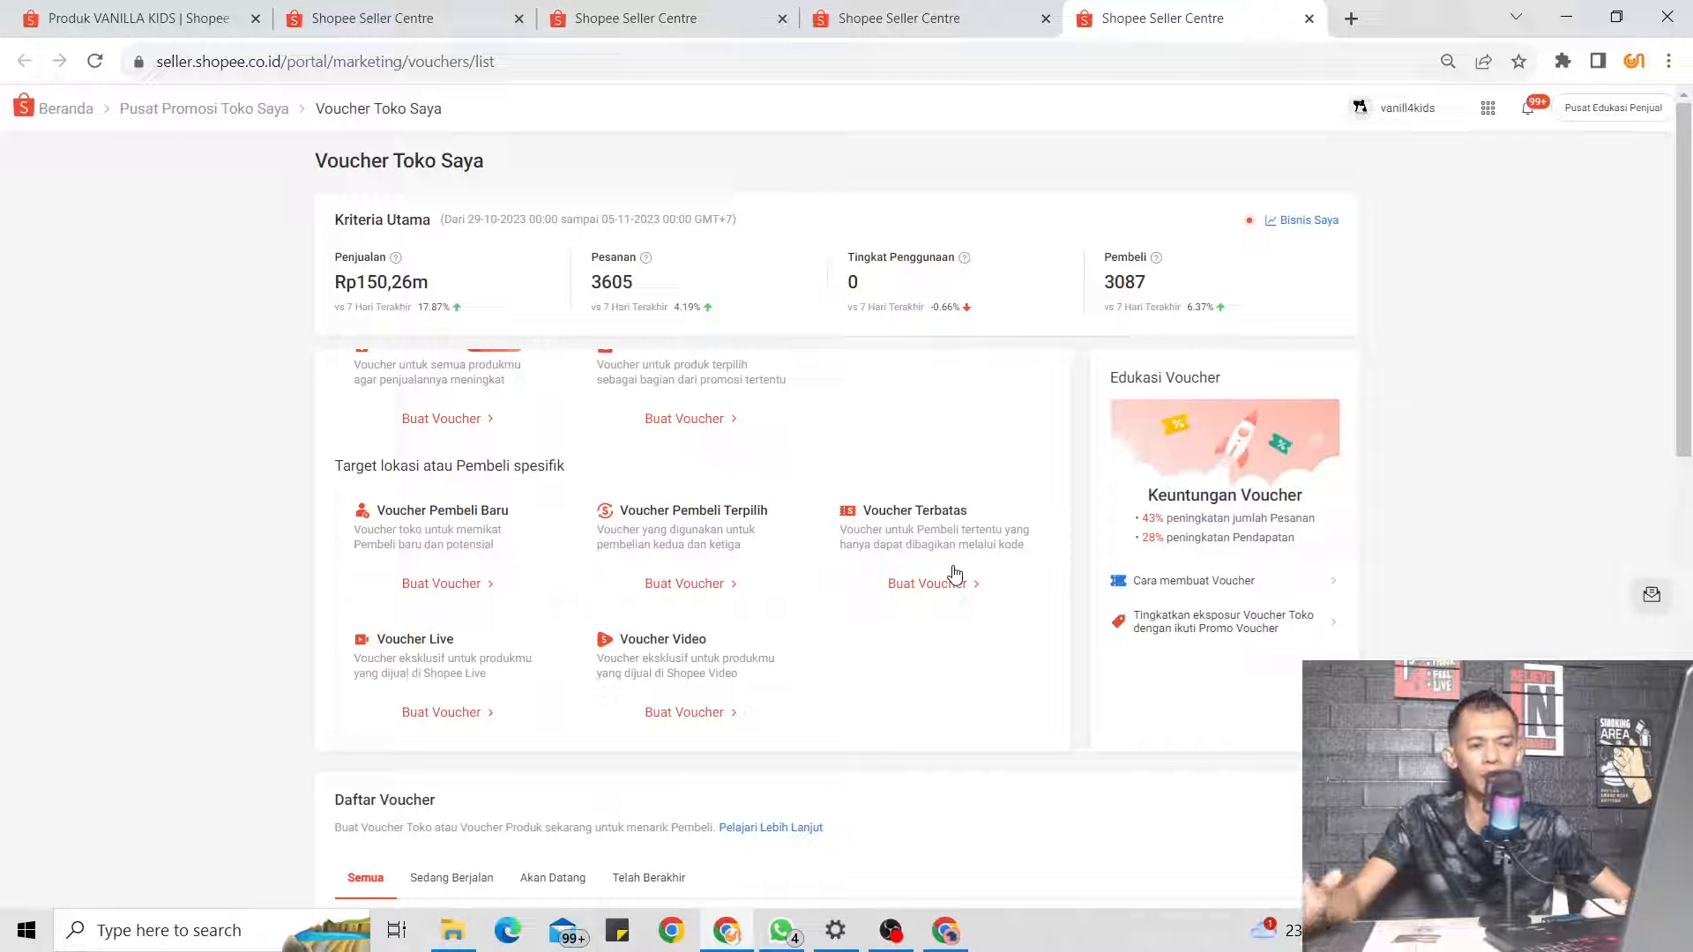
scroll(955, 574, up, 1)
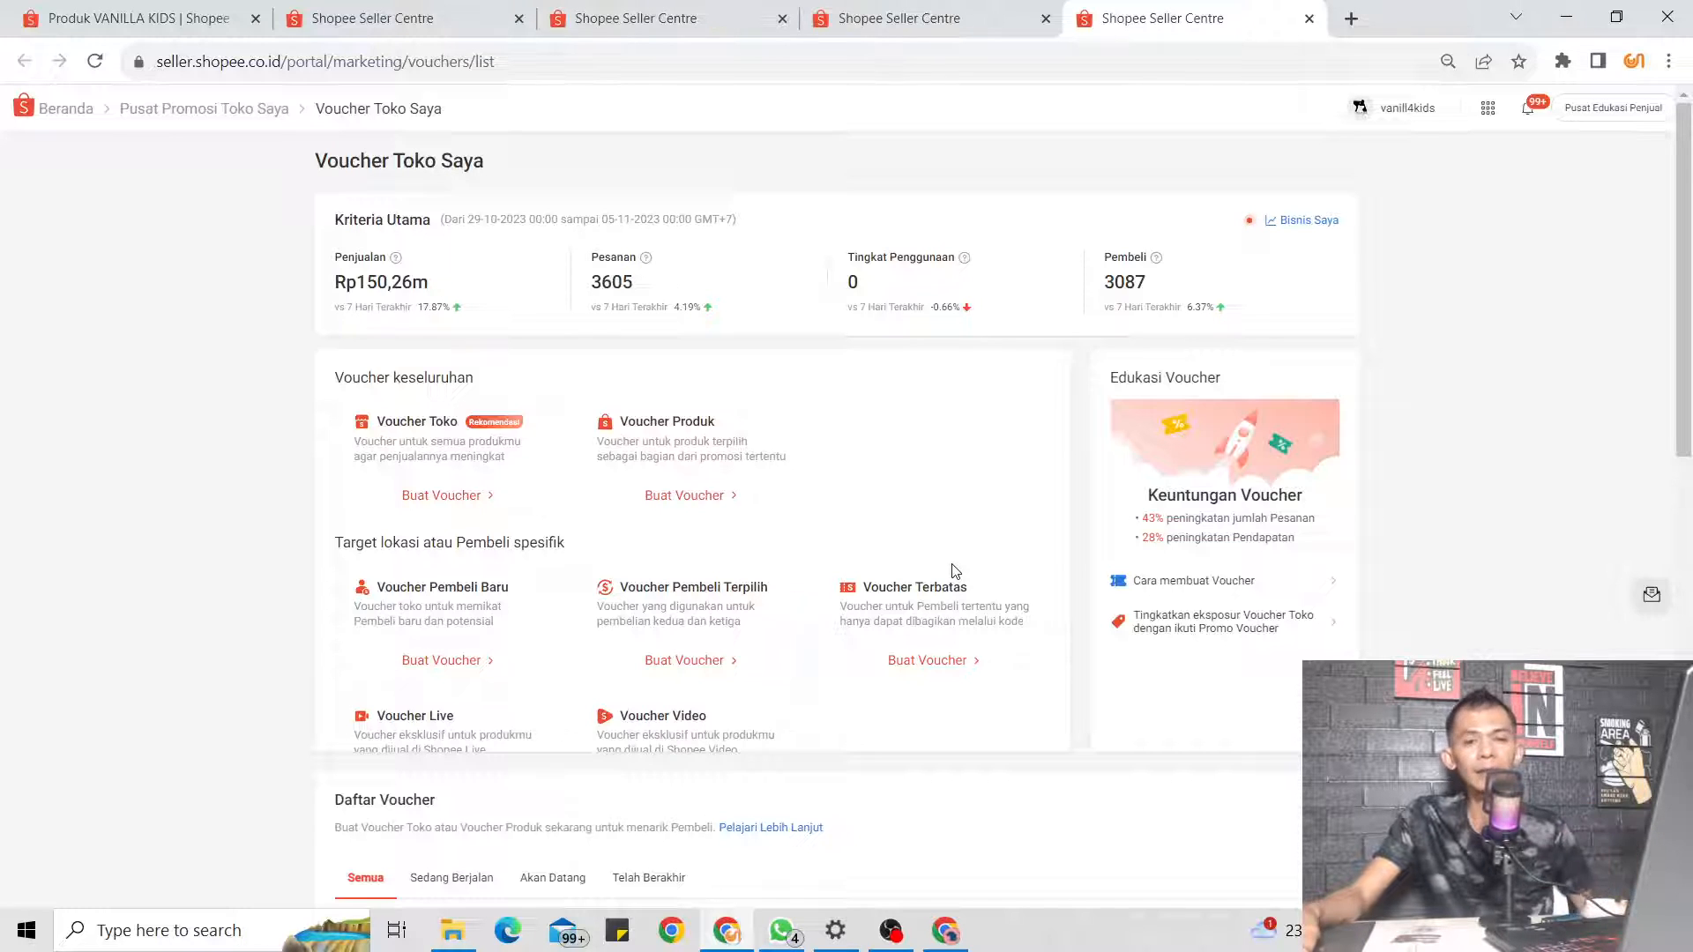
scroll(954, 574, down, 1)
scroll(954, 573, down, 5)
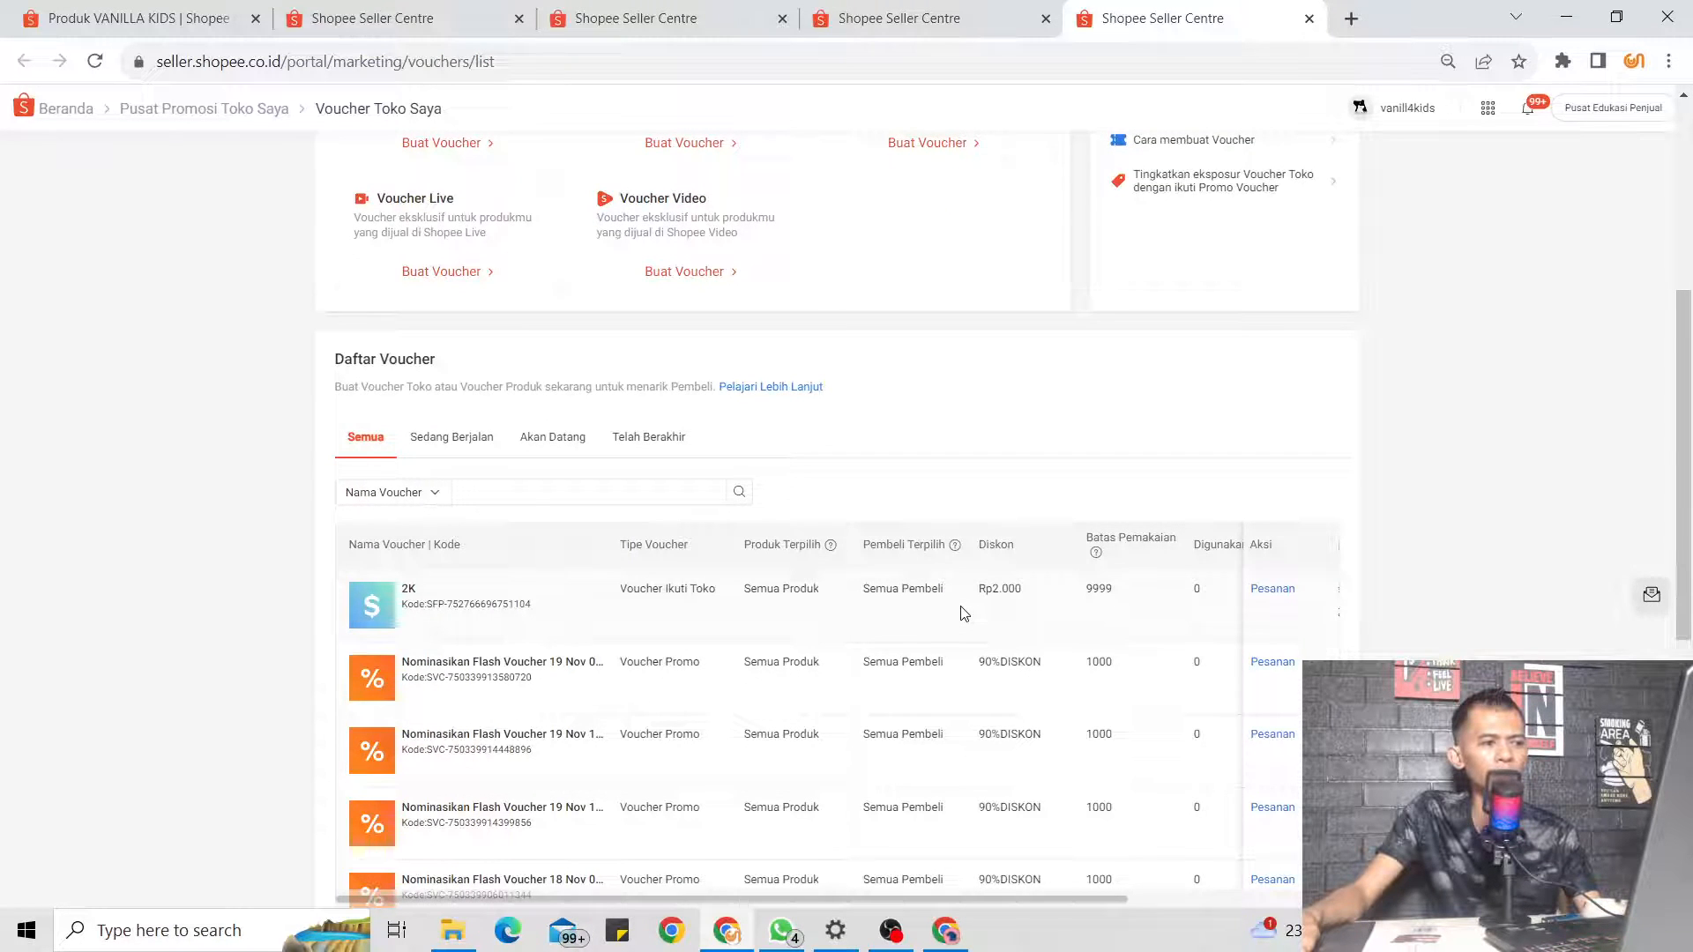
scroll(964, 615, up, 6)
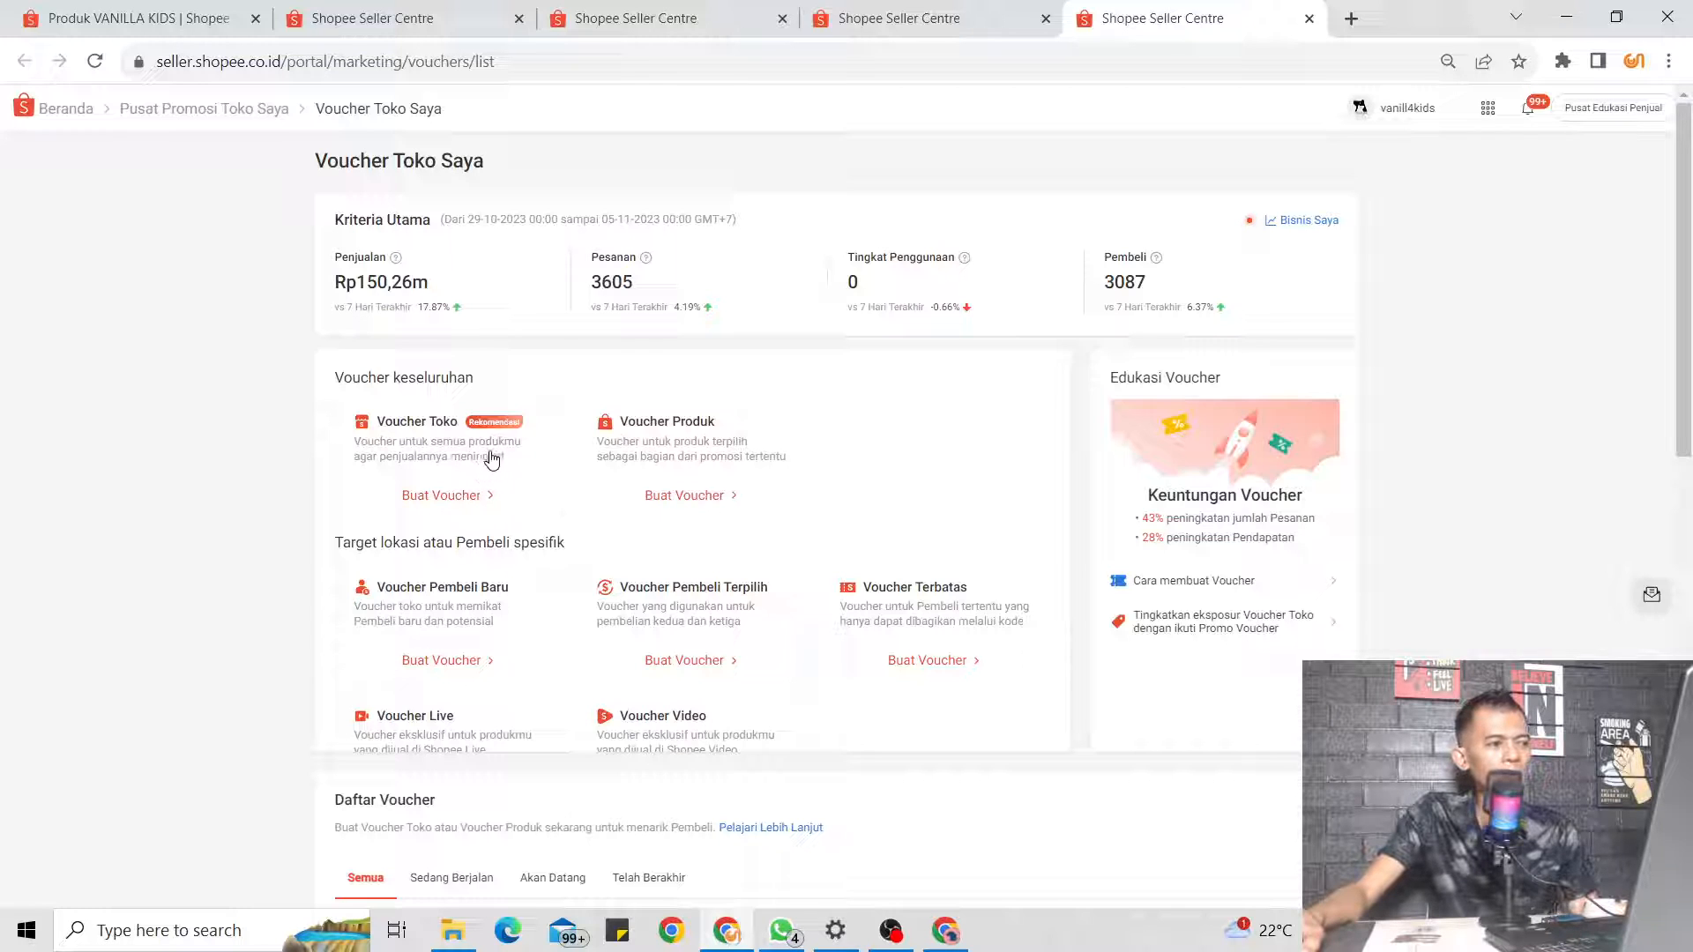
scroll(488, 463, down, 1)
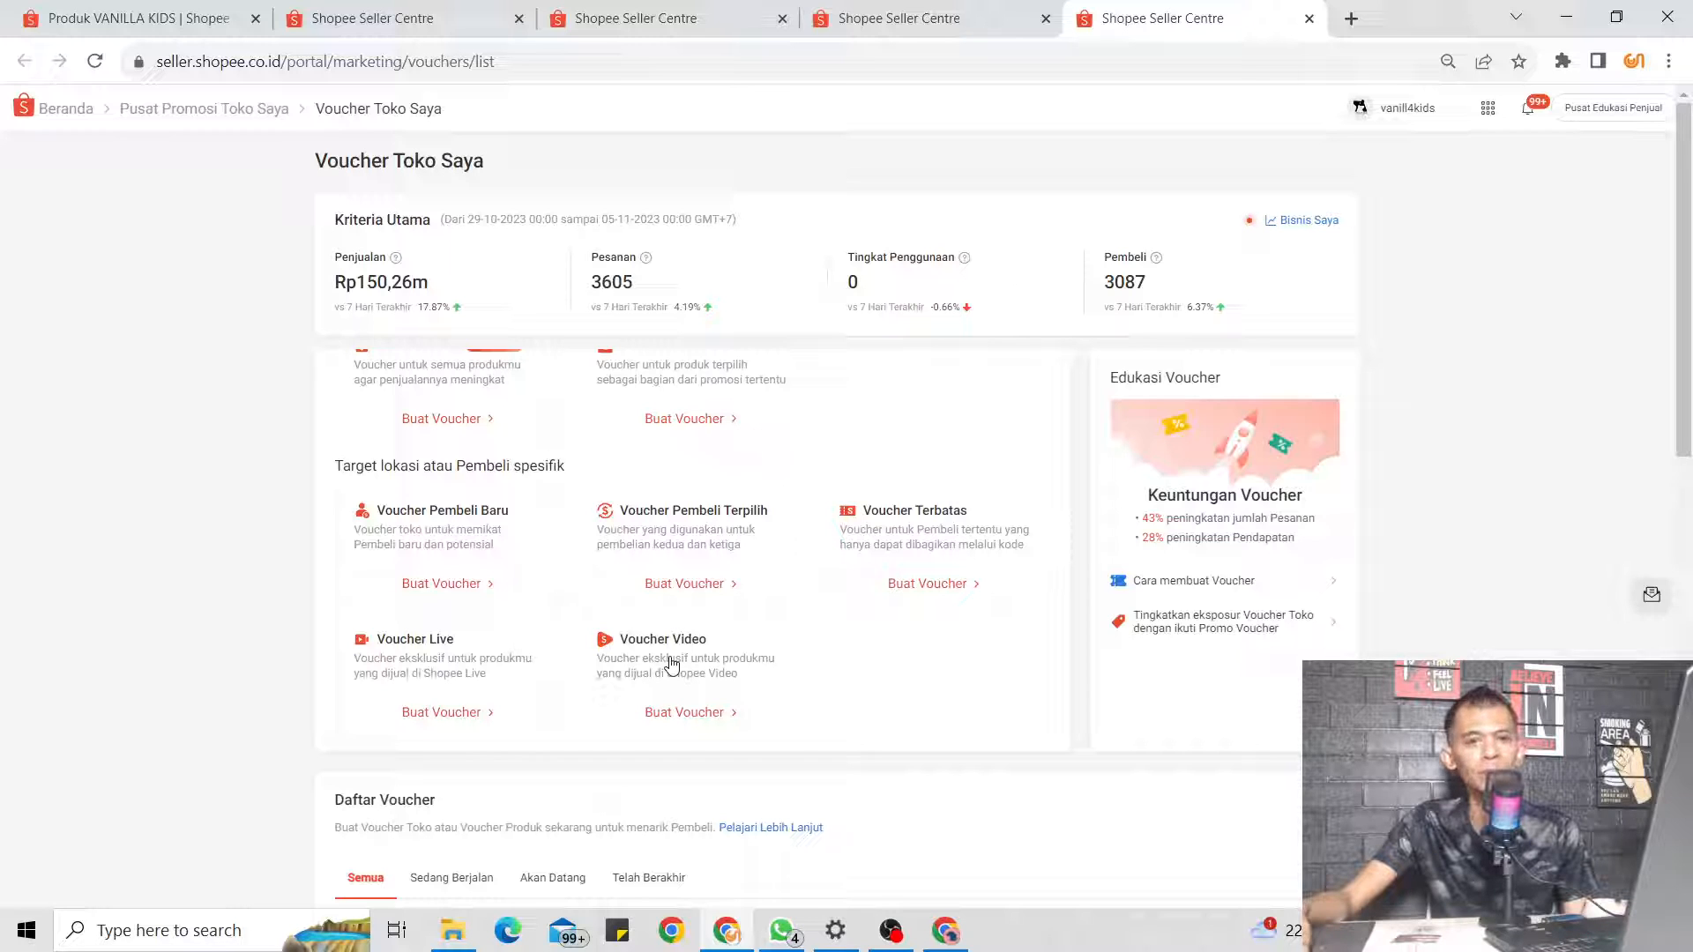
Compare the general voucher types with those aimed at specific buyers, including Voucher Terbatas, Voucher Live and Voucher Video
scroll(653, 657, up, 1)
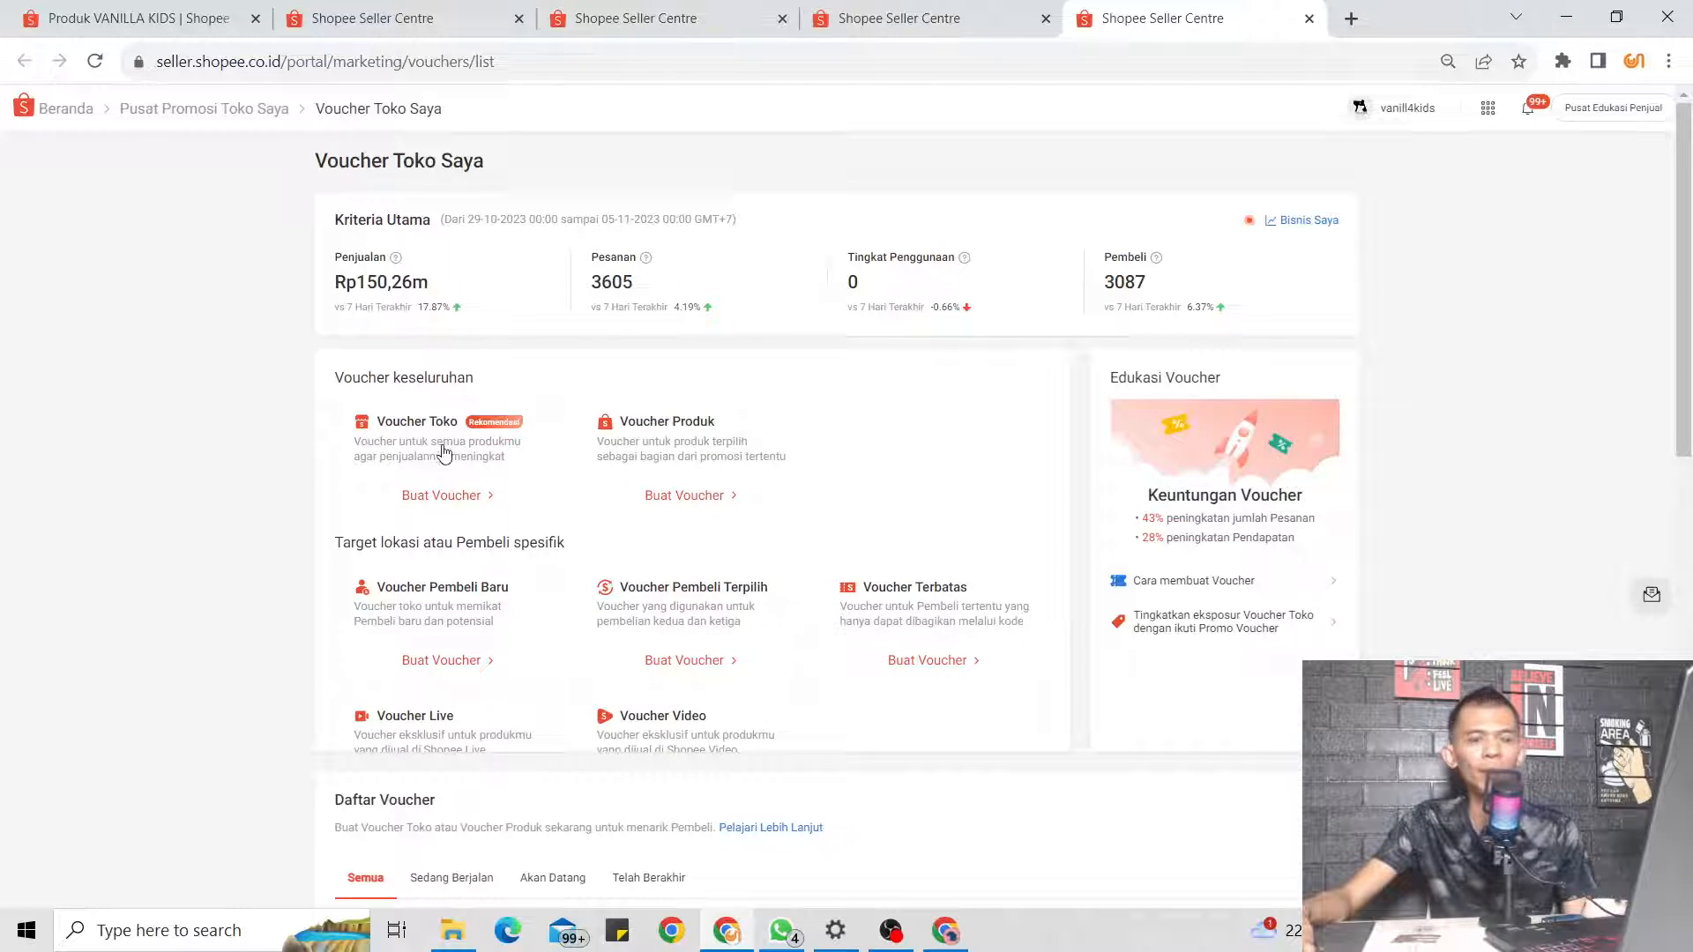
scroll(566, 532, down, 1)
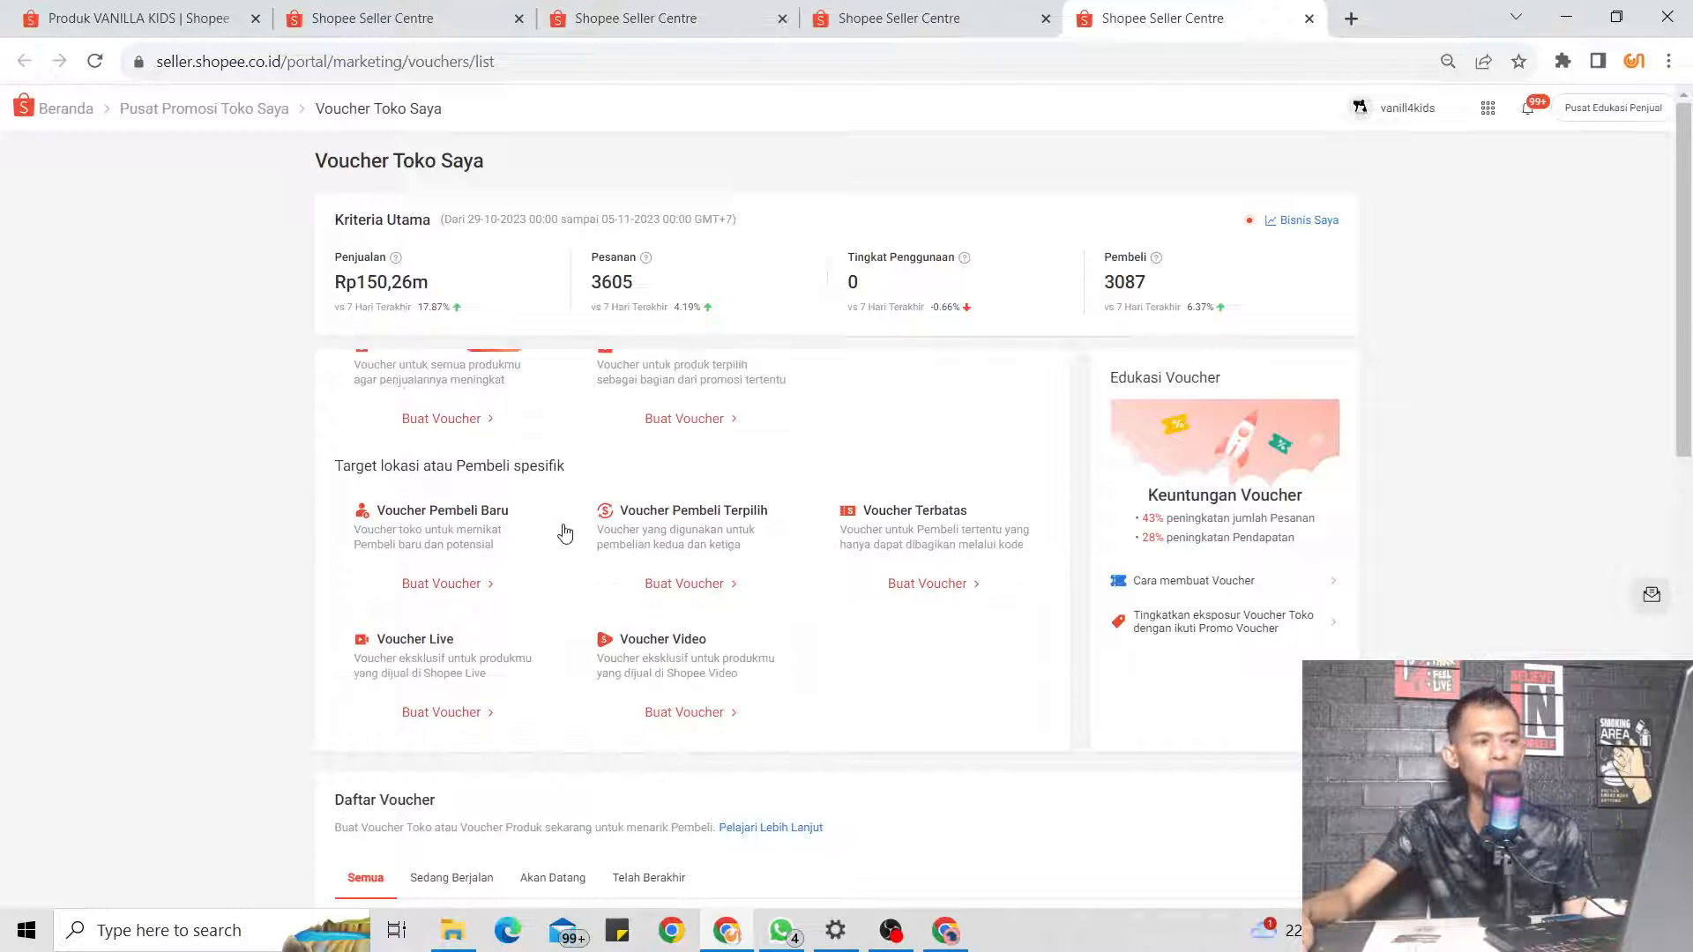
scroll(480, 555, up, 1)
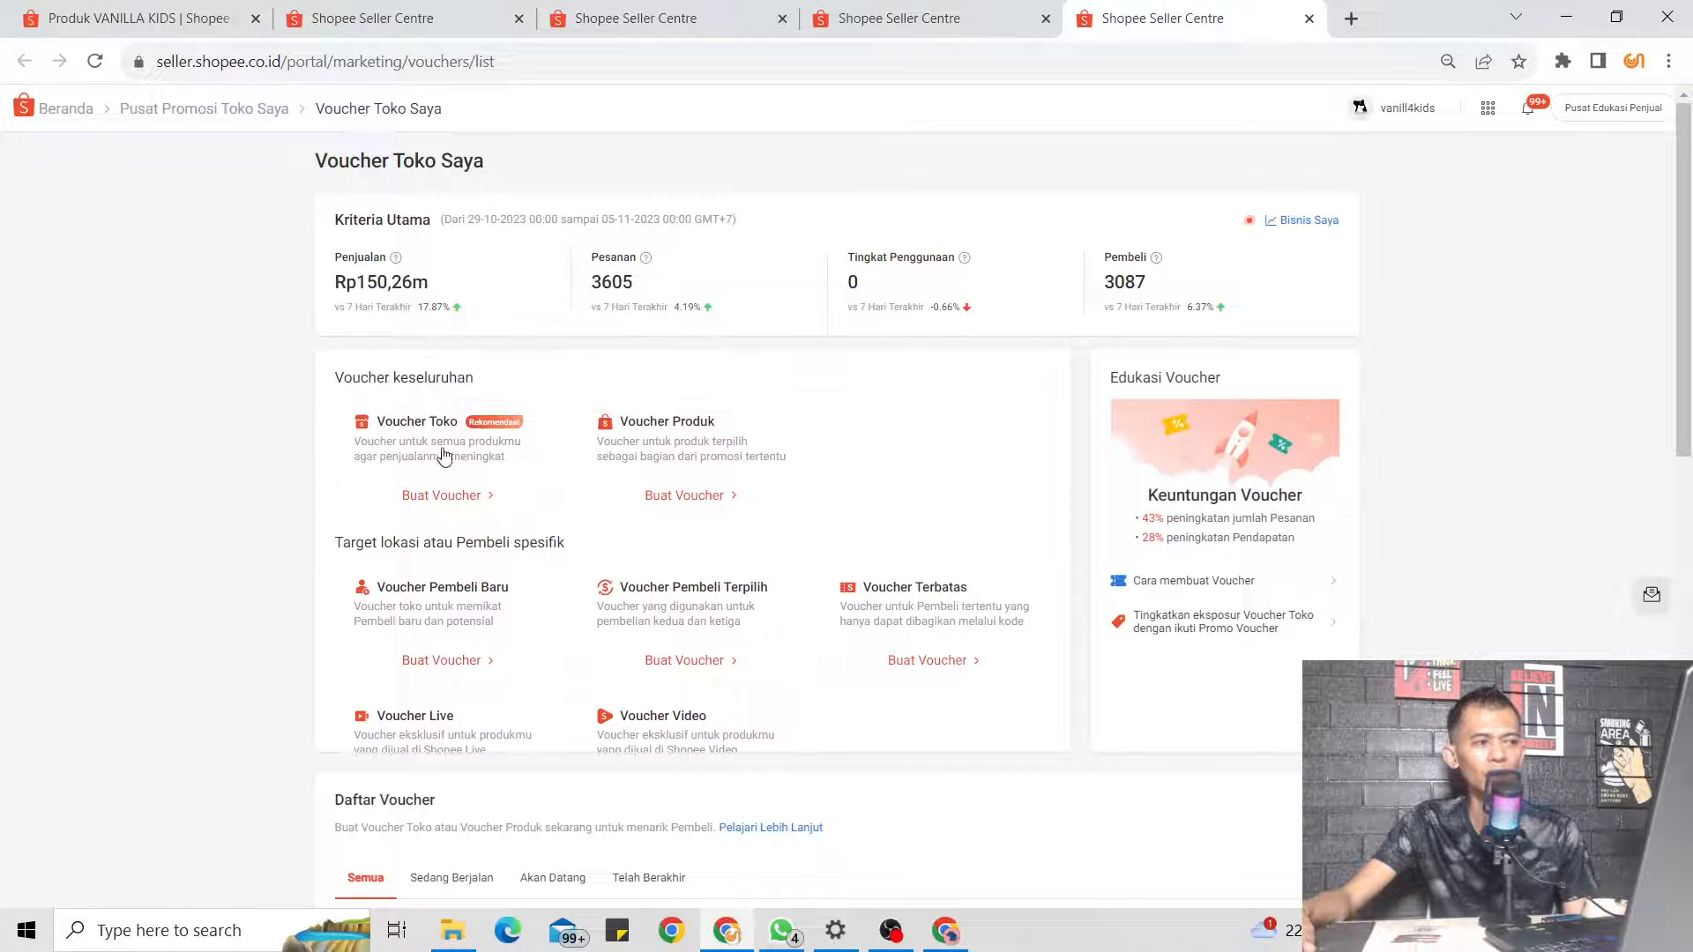
scroll(443, 468, down, 1)
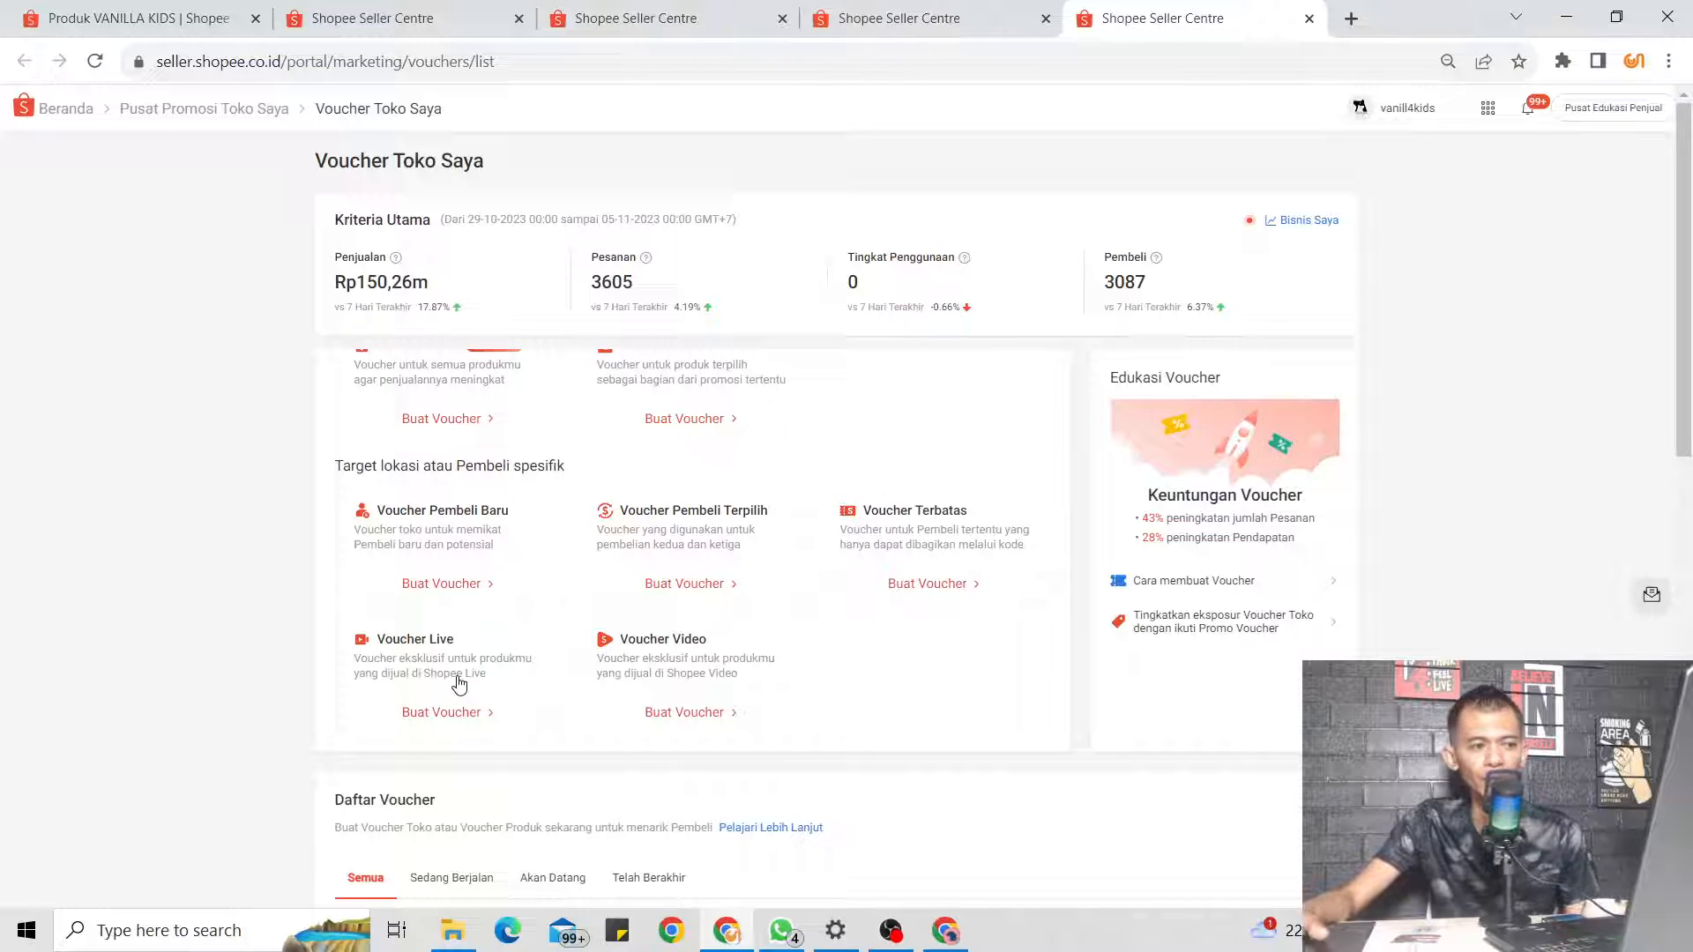
scroll(456, 685, up, 1)
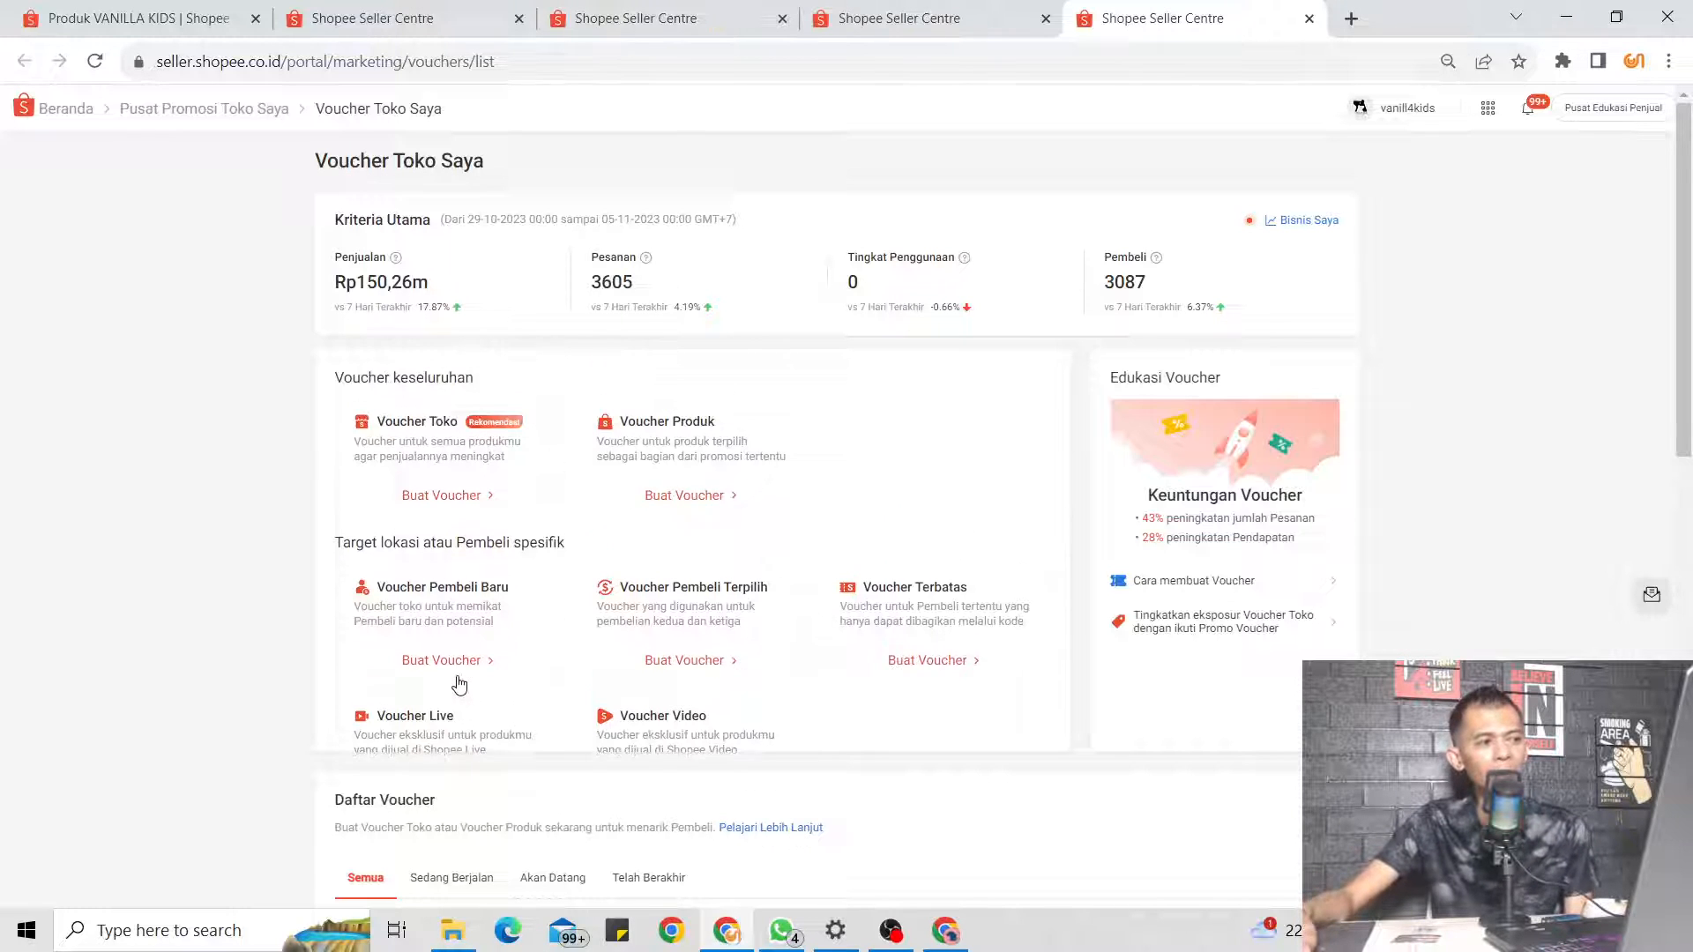
scroll(435, 484, down, 1)
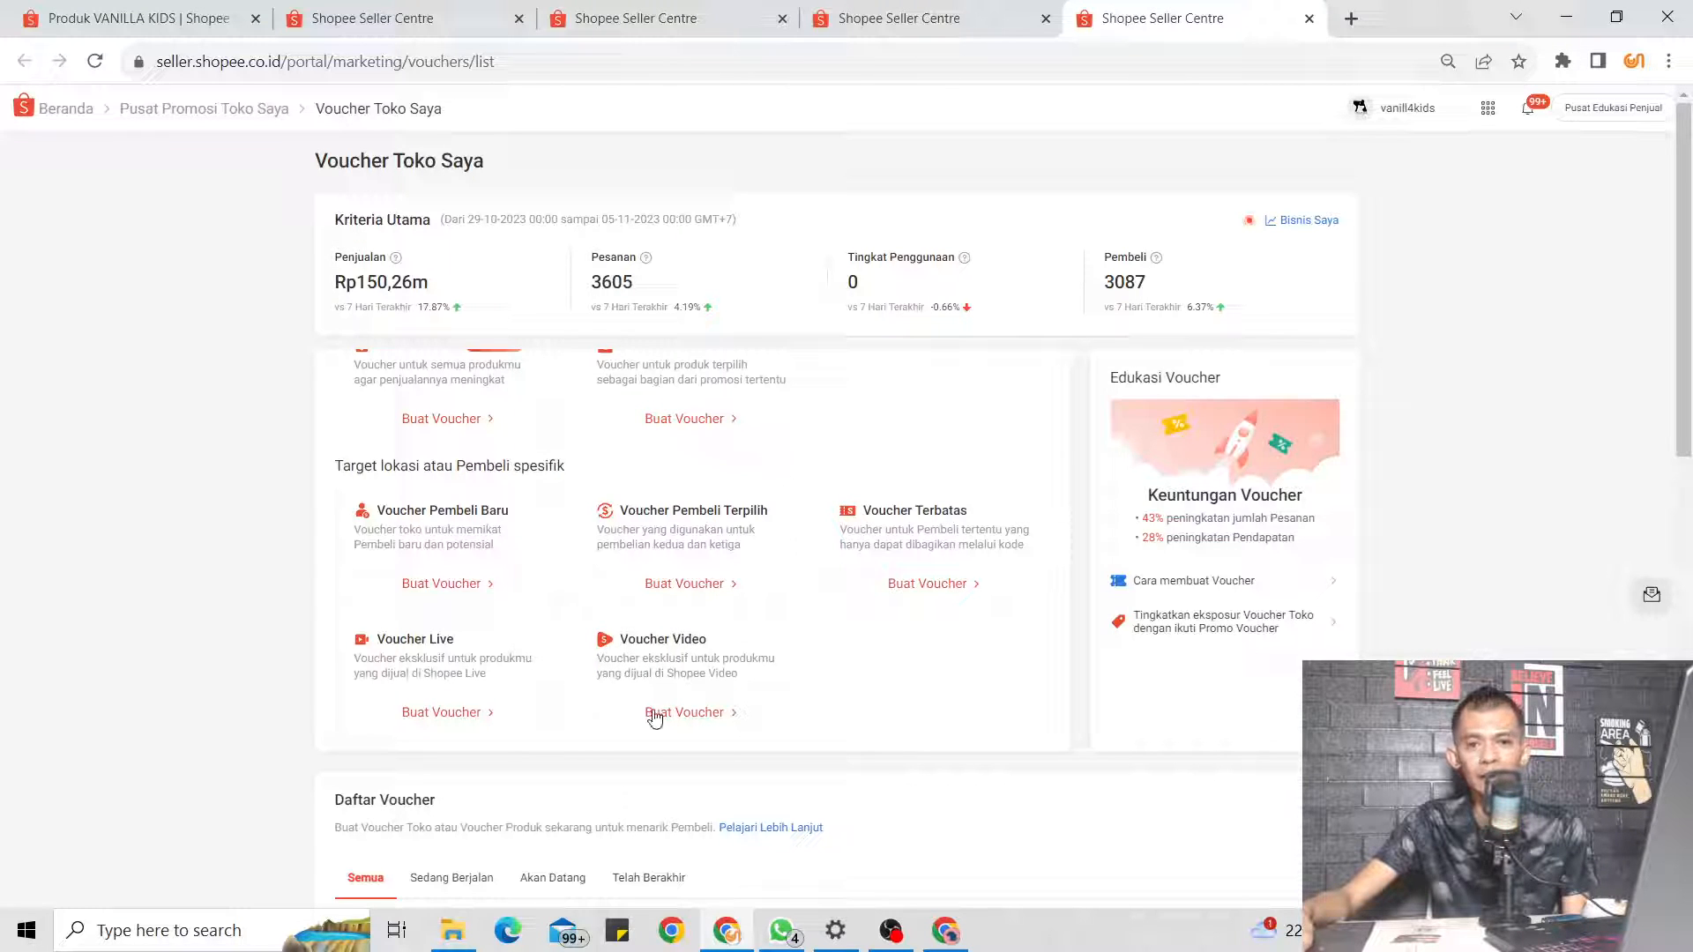
scroll(484, 503, up, 1)
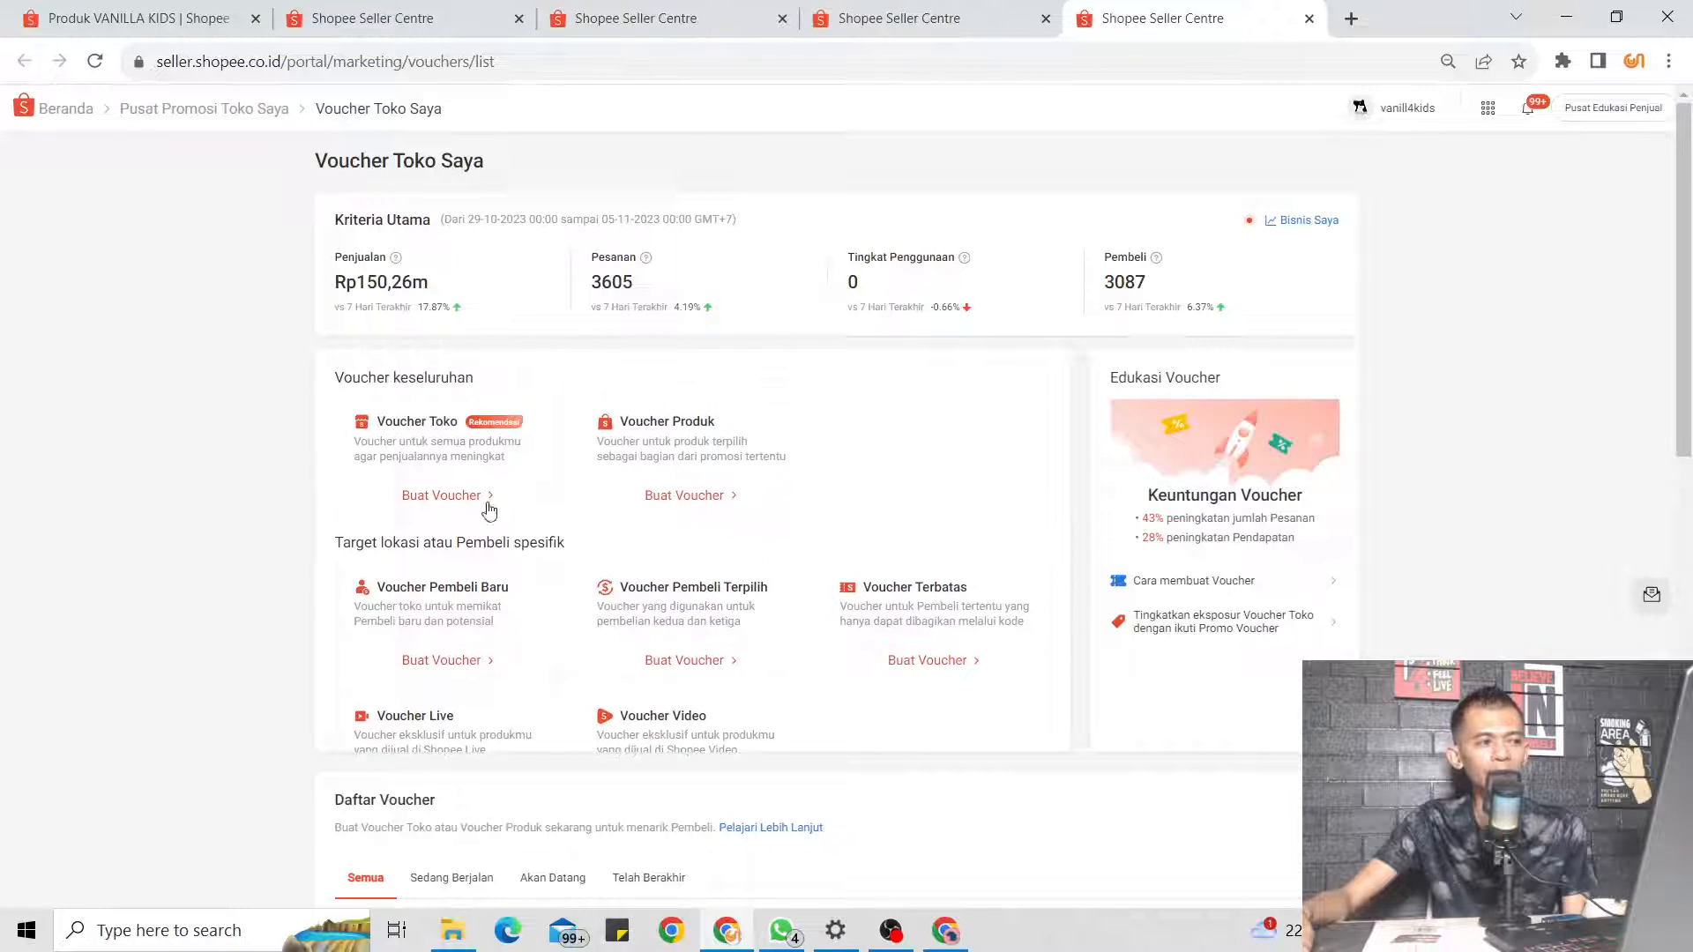
scroll(593, 650, down, 1)
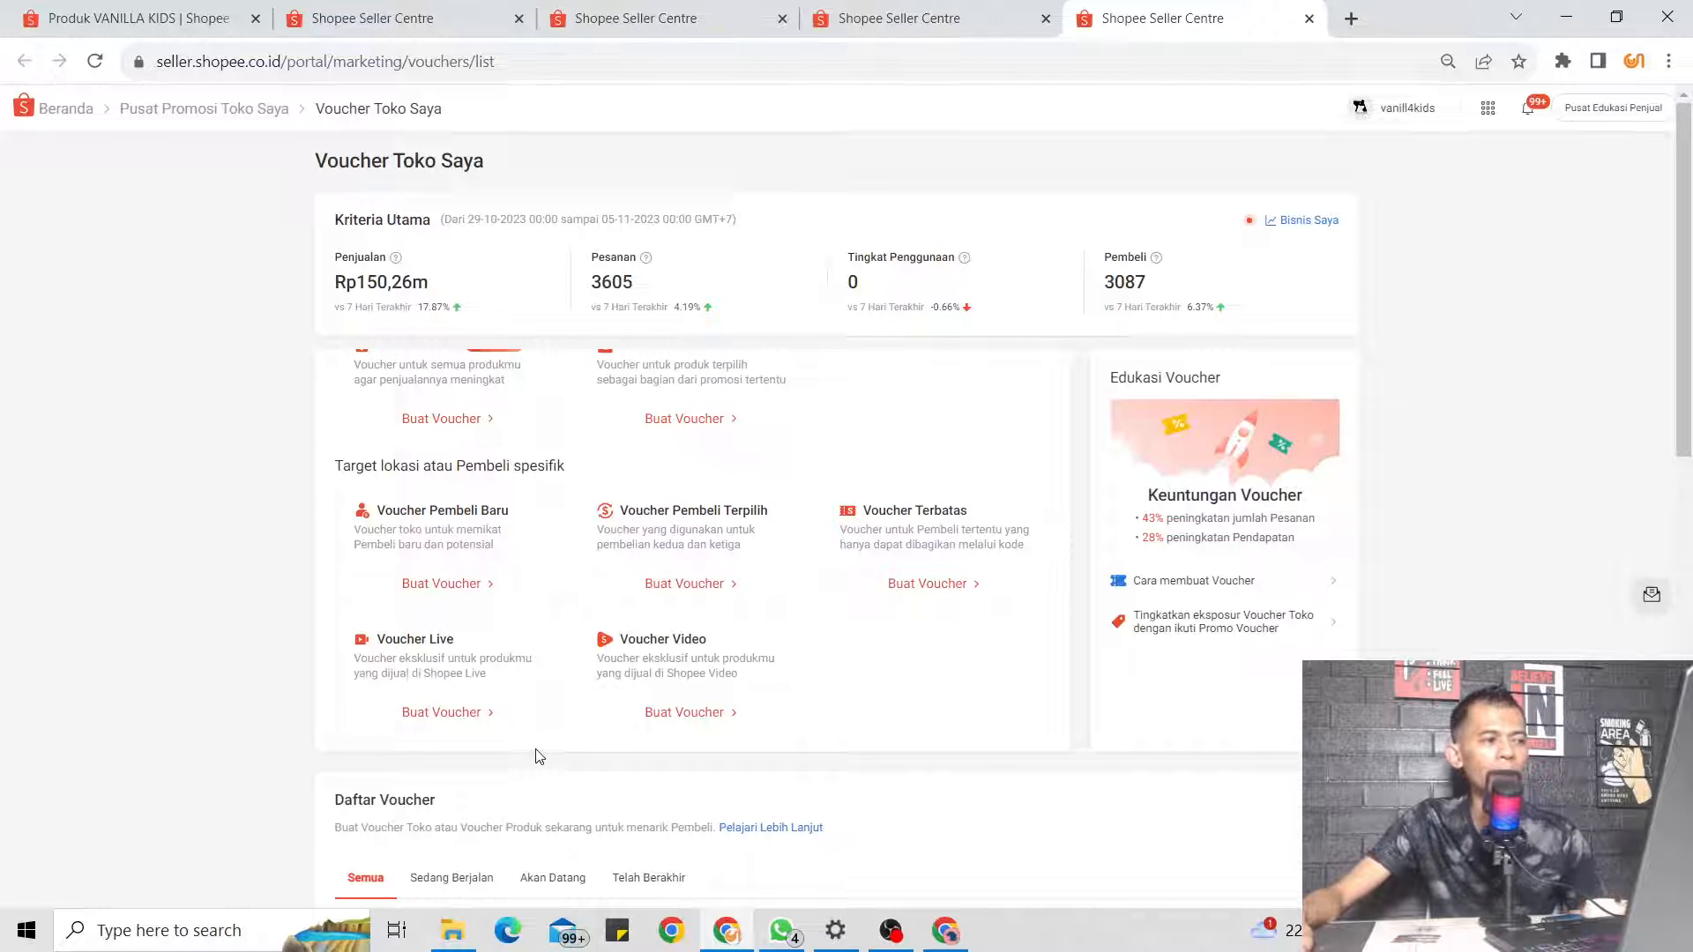
scroll(536, 754, up, 1)
scroll(490, 517, down, 1)
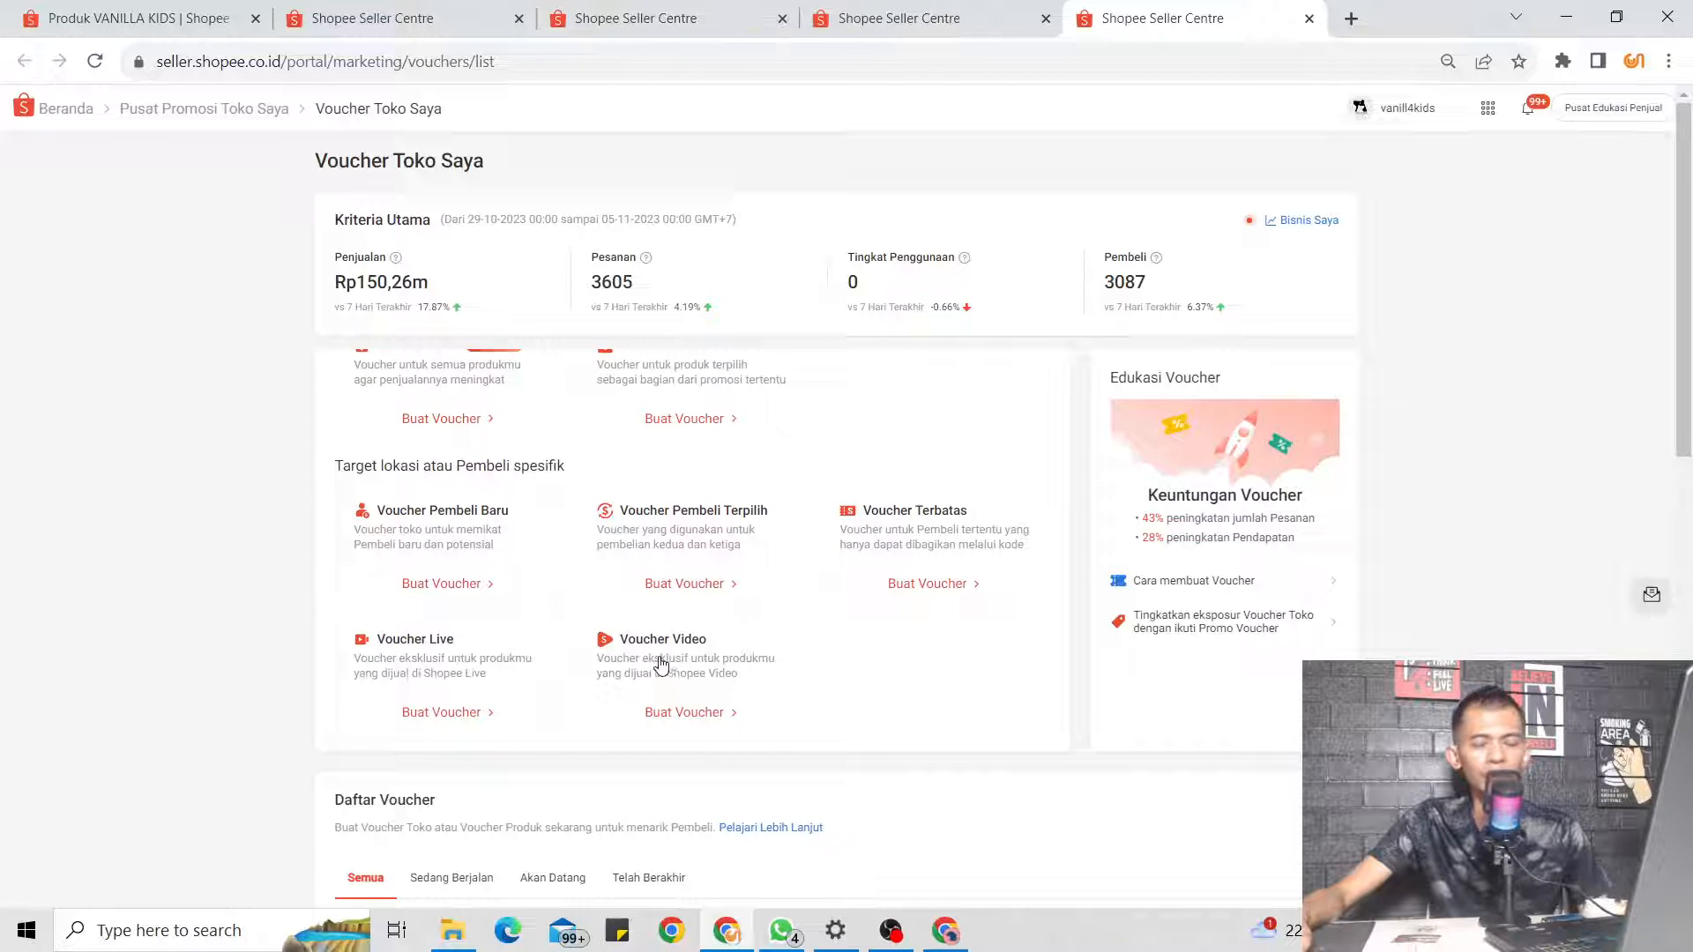
scroll(675, 670, up, 1)
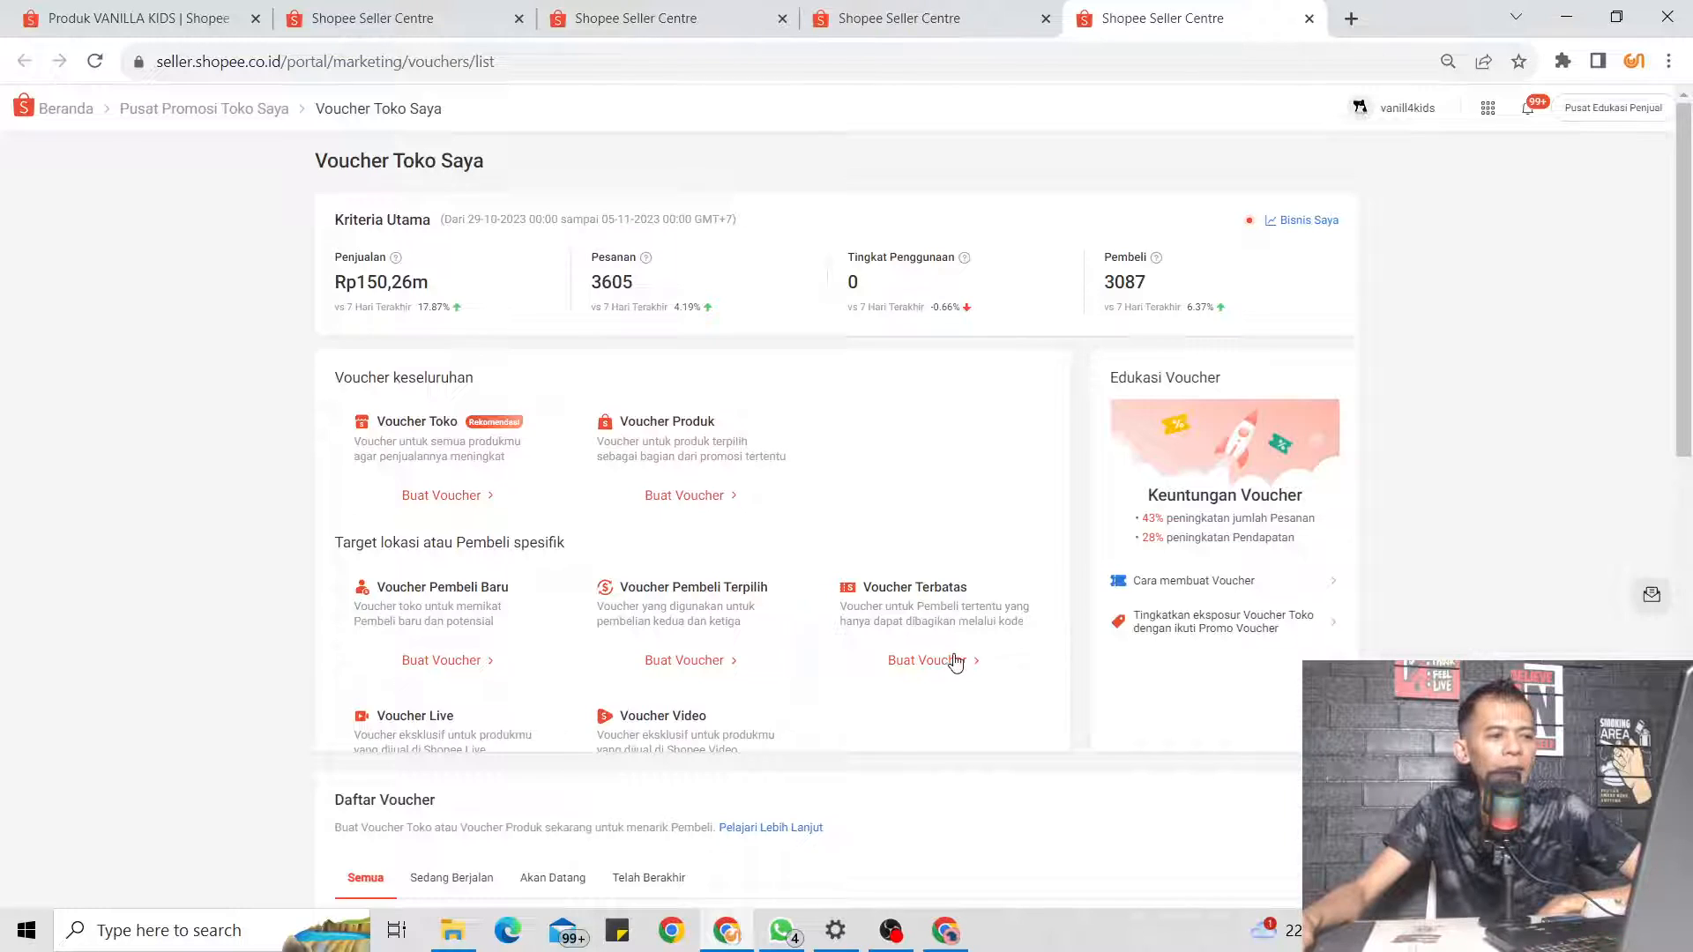
Start creating a Voucher Terbatas and name it PARTHER B2B
click(951, 661)
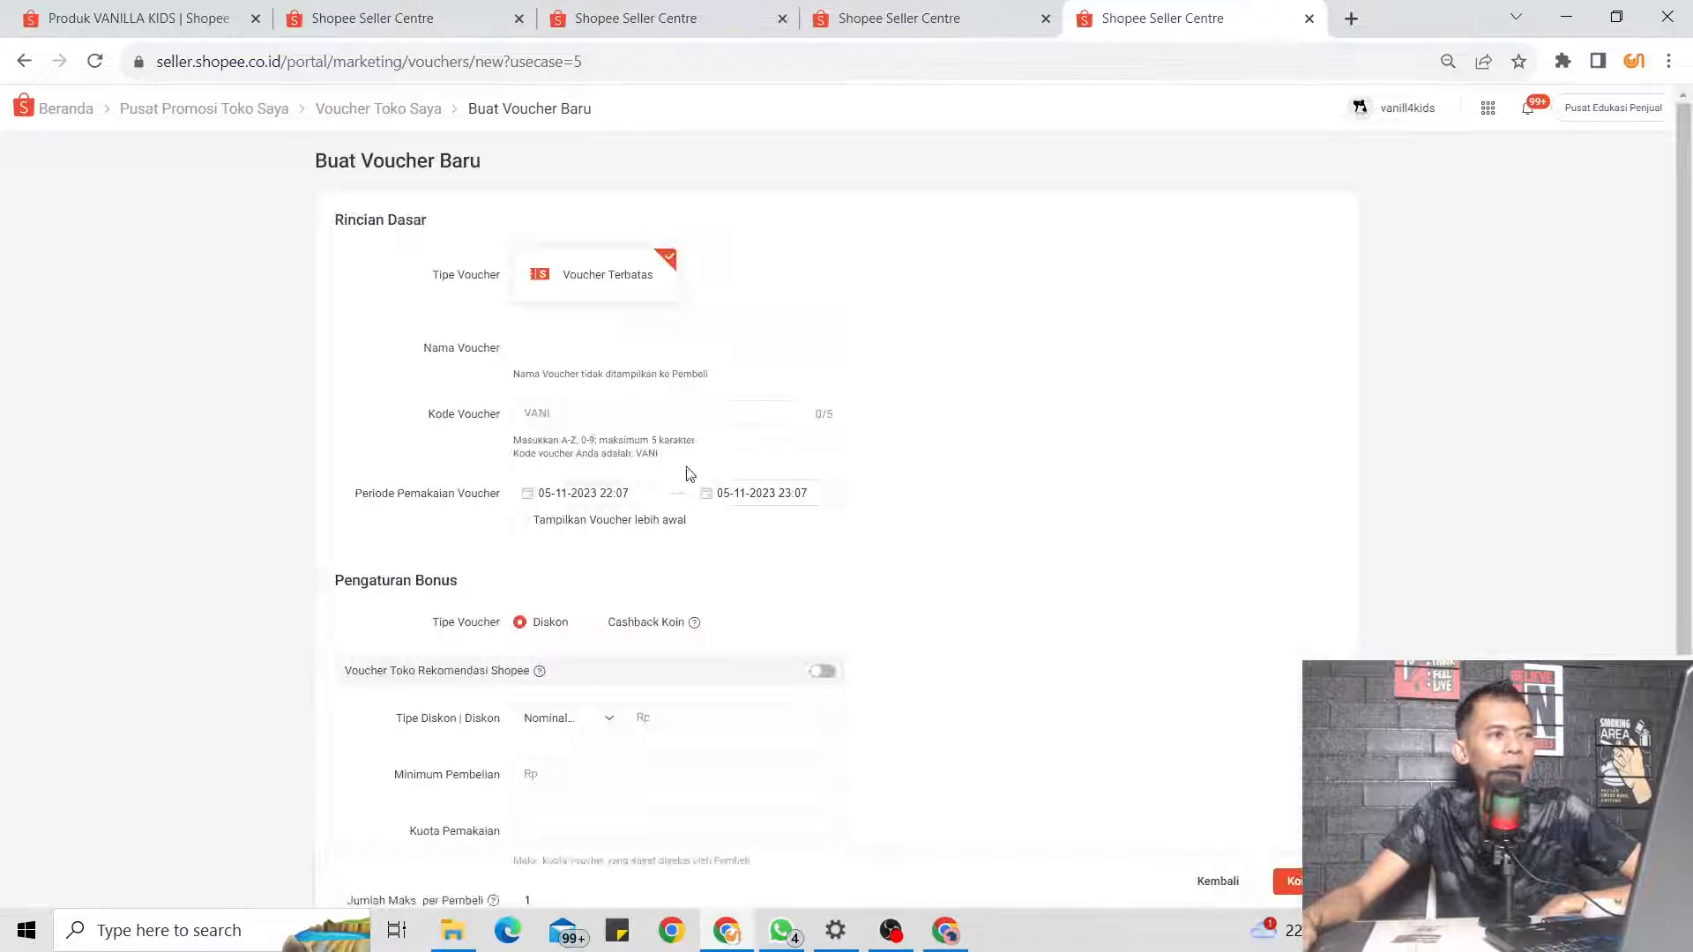
click(620, 348)
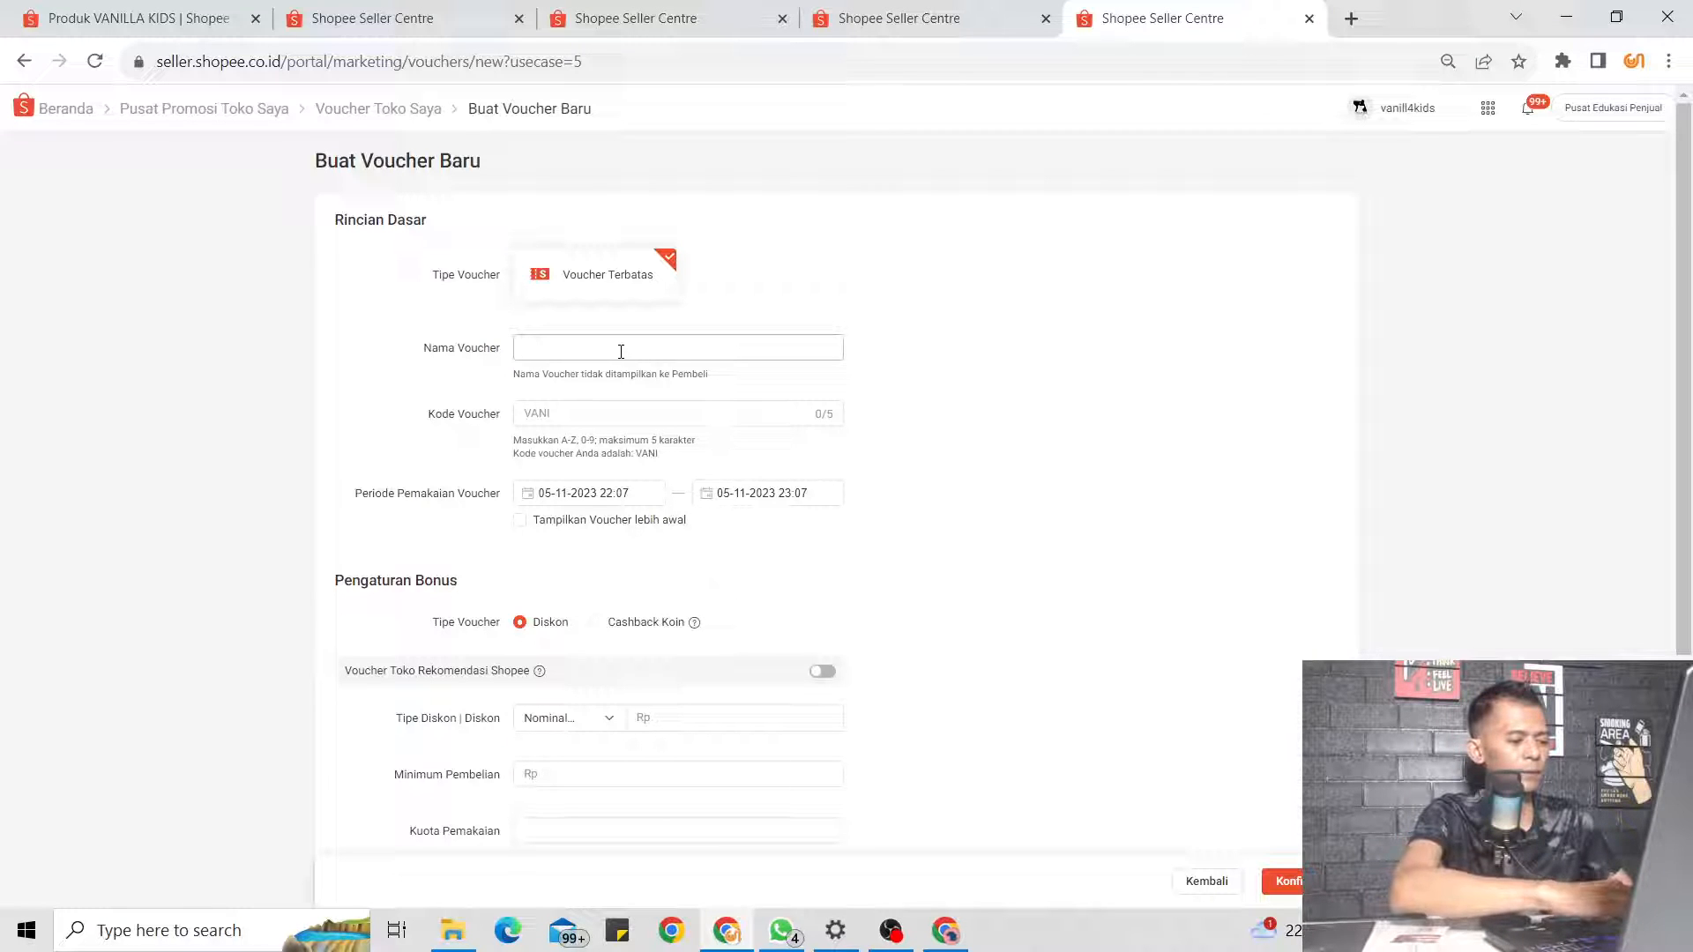
text(PARTHER)
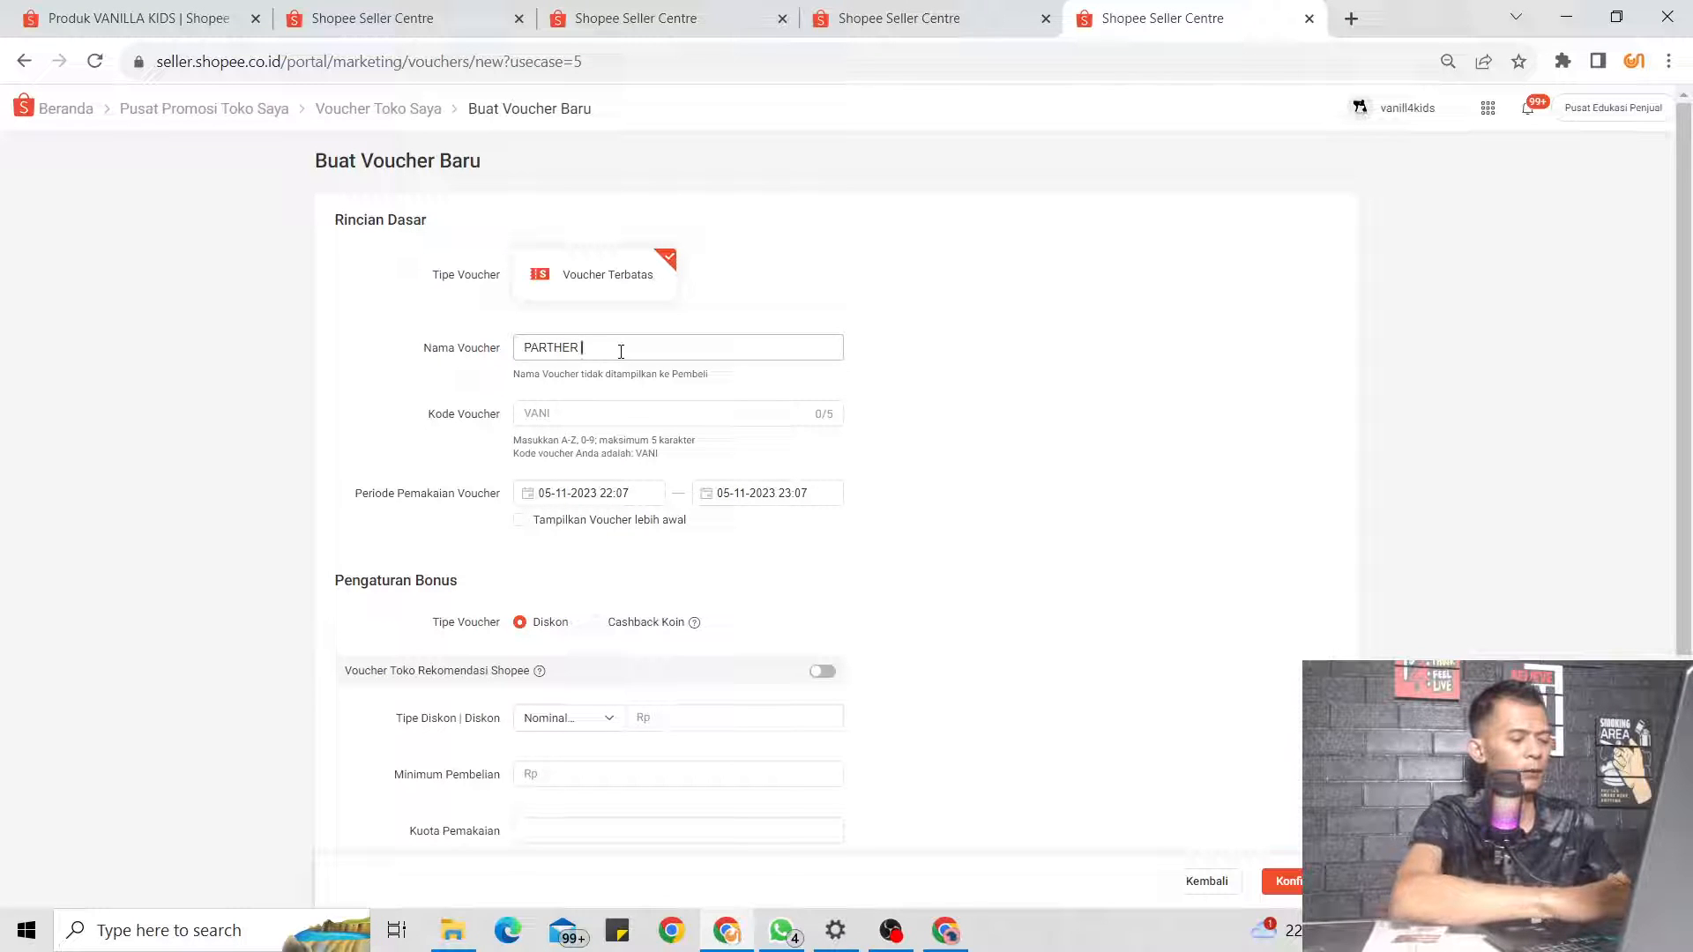
text( B@)
key(BackSpace)
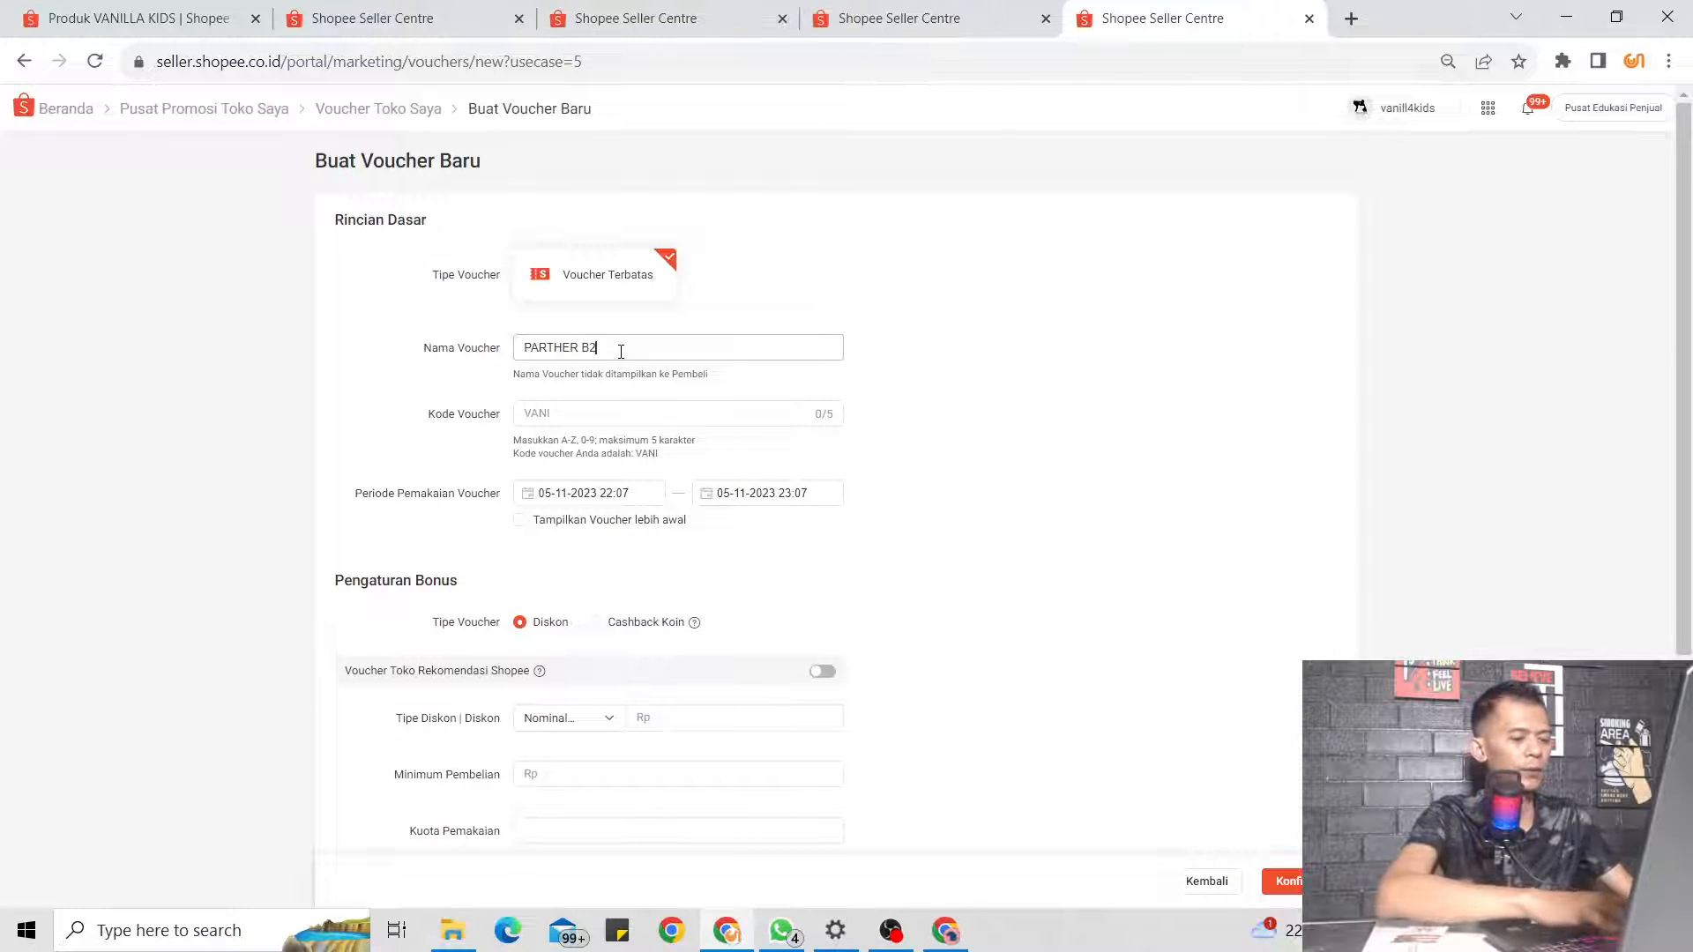
text(2B)
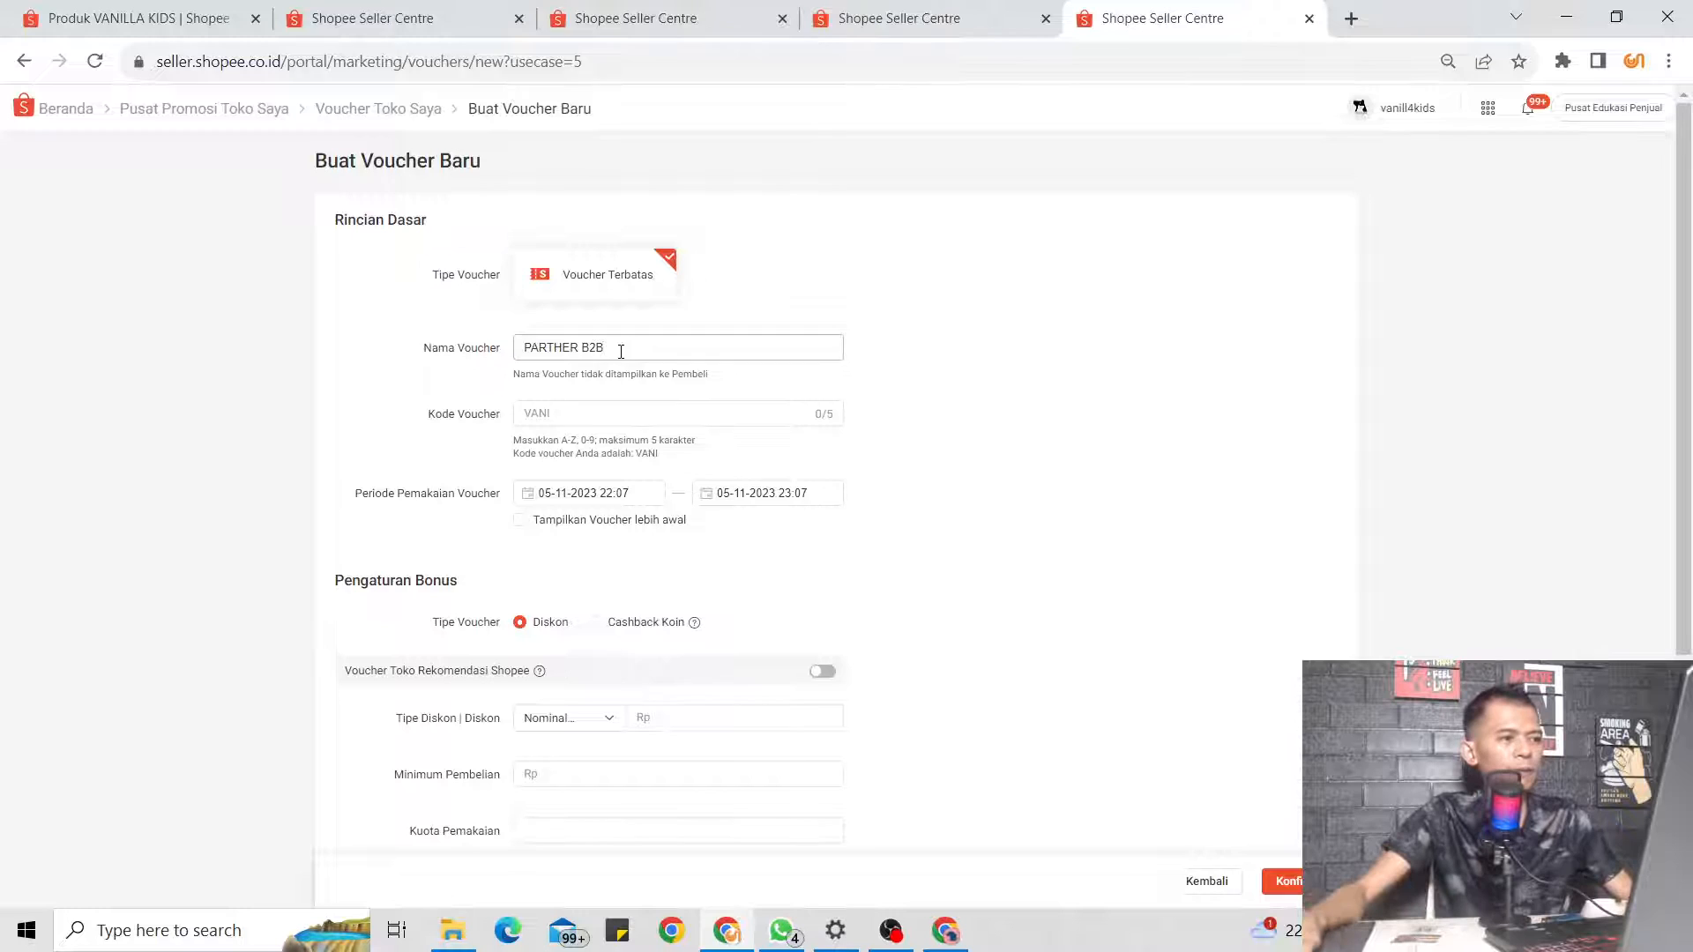
Enter 02 as the voucher code suffix and set the usage period's end date to 30-11-2023
click(598, 414)
text(02)
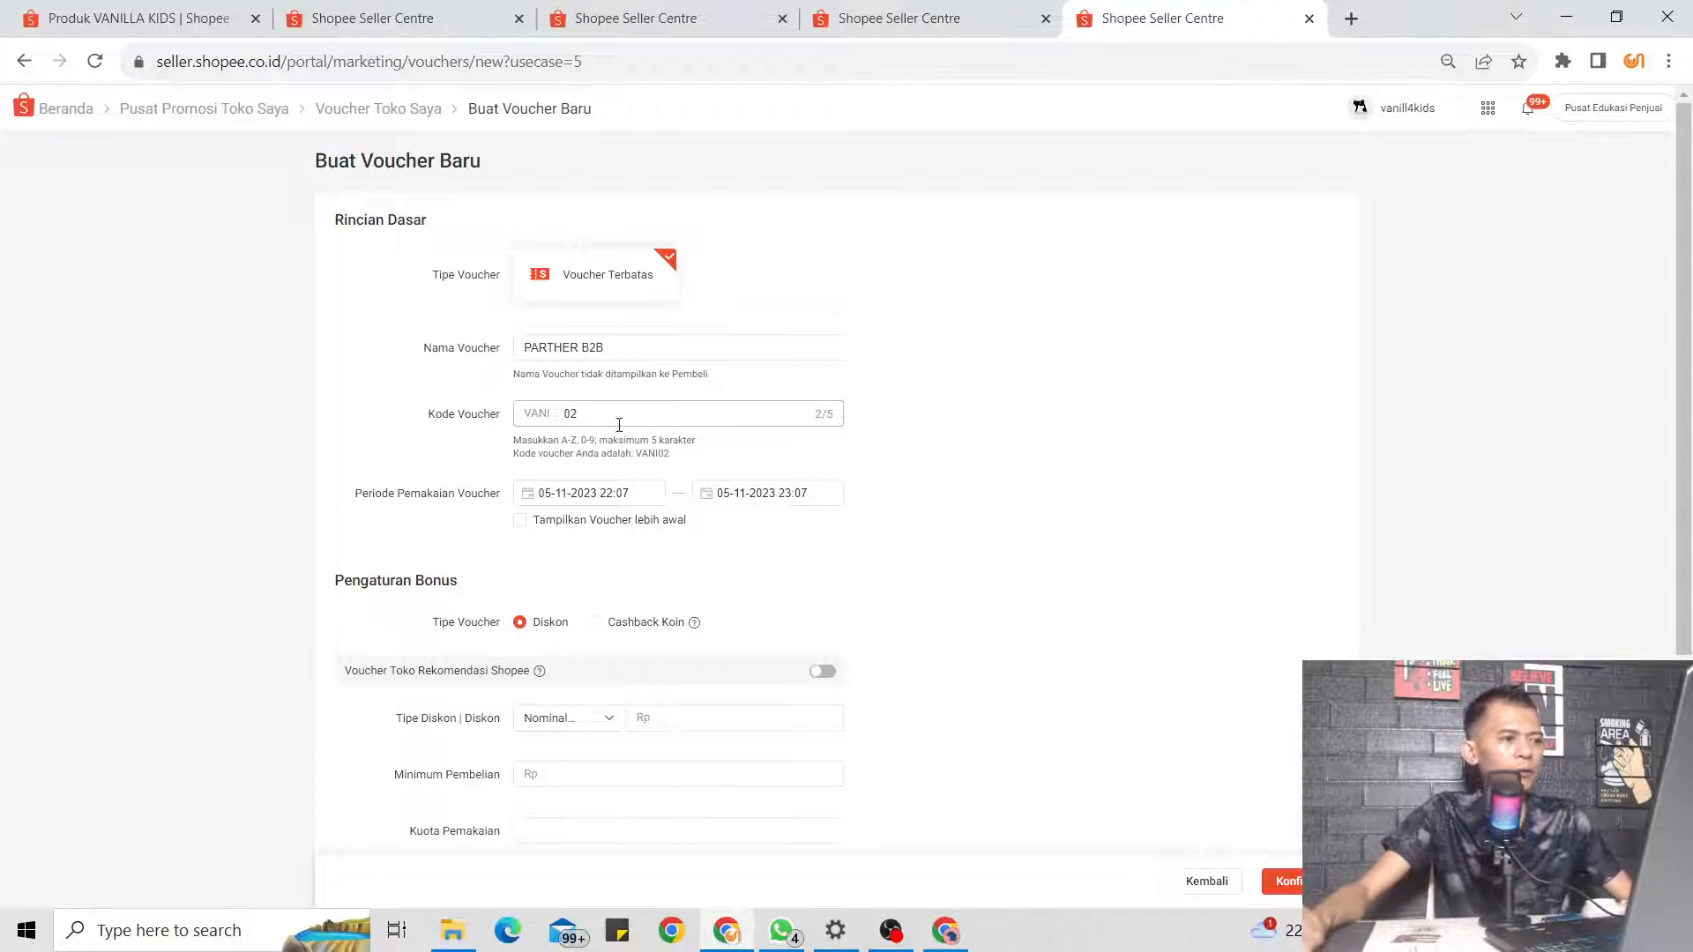
click(754, 495)
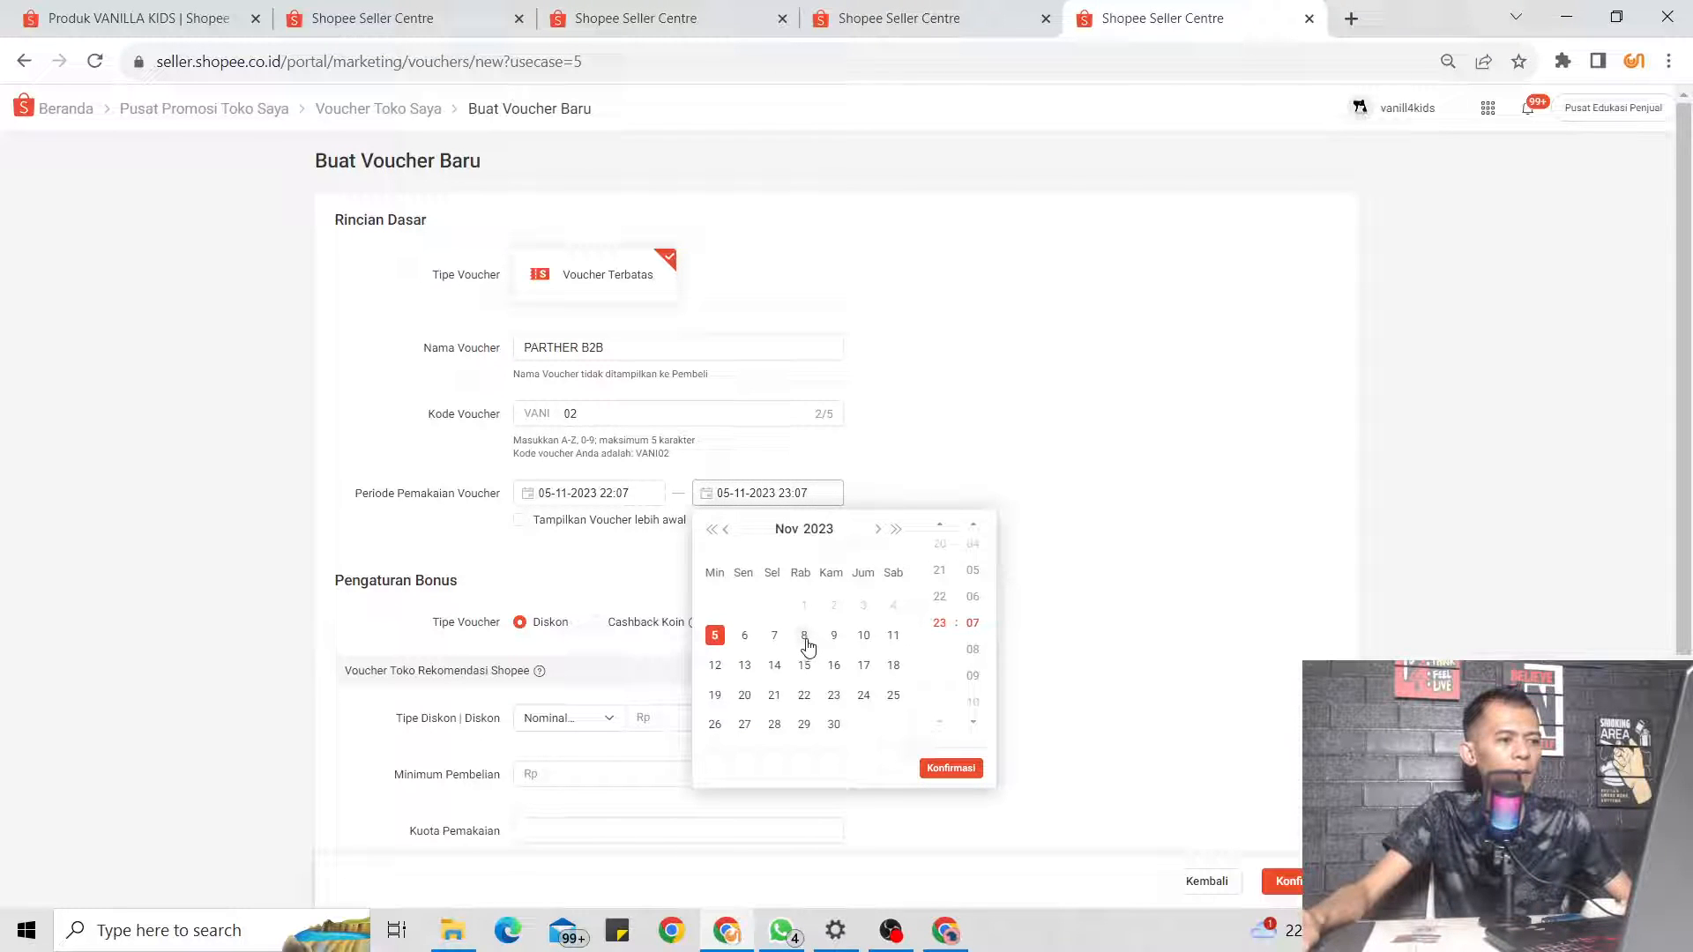
click(829, 726)
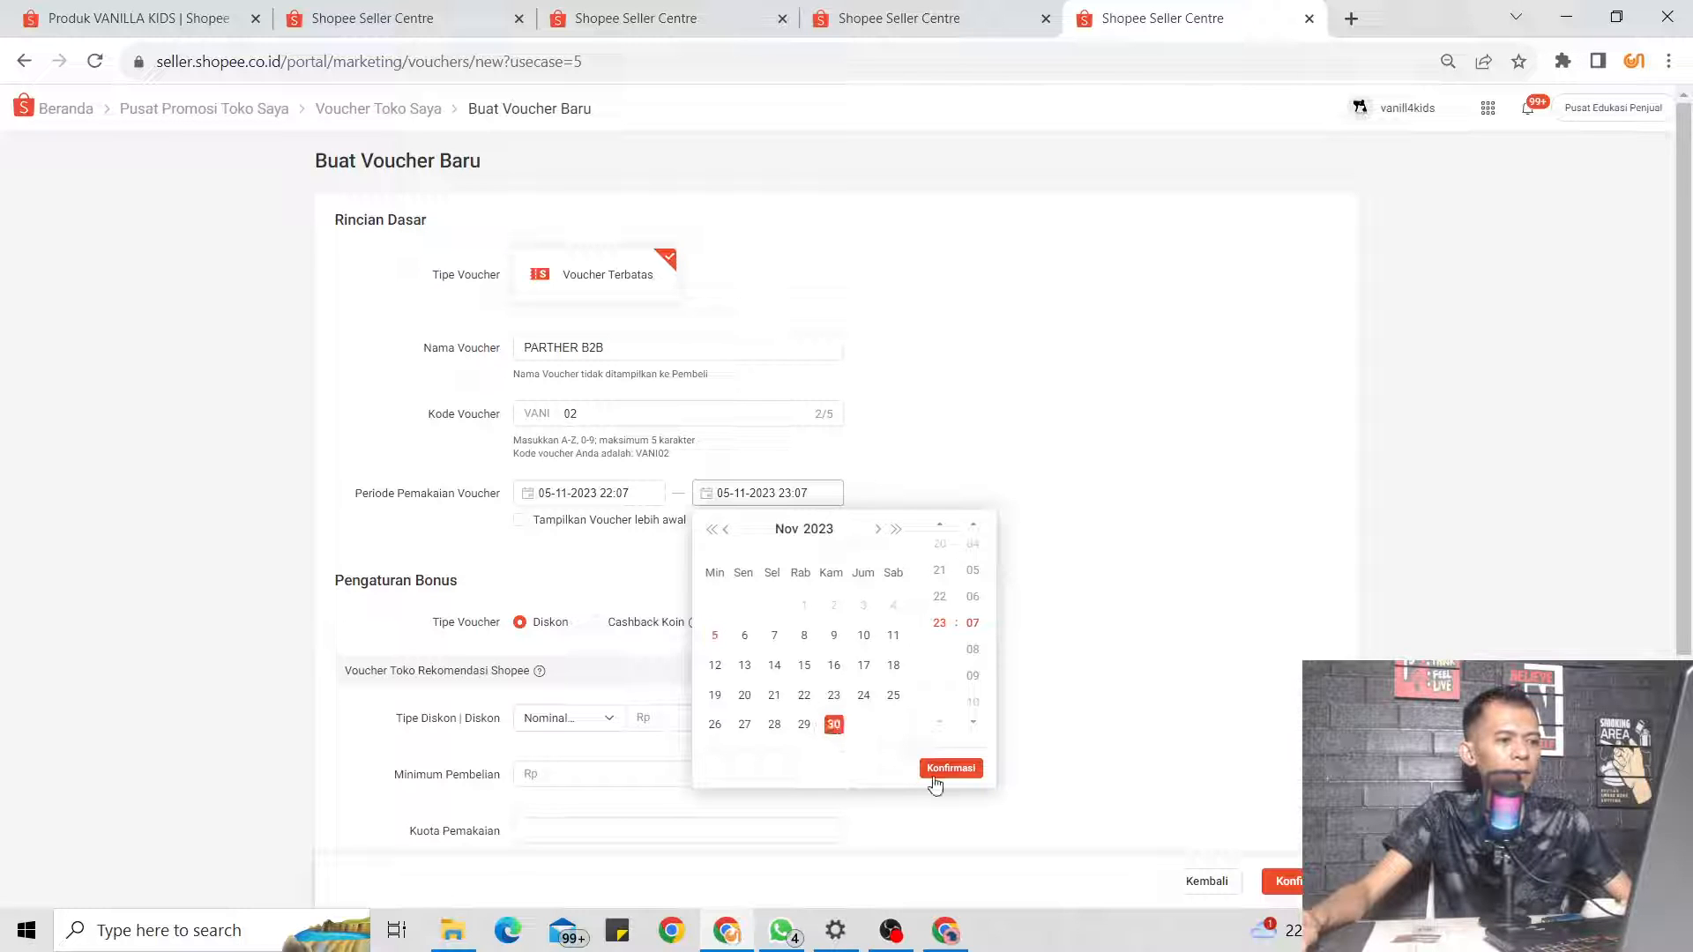
click(949, 768)
Set the voucher's nominal discount to Rp 10000, the minimum purchase to Rp 50000 and the usage quota to 9000
scroll(794, 591, down, 2)
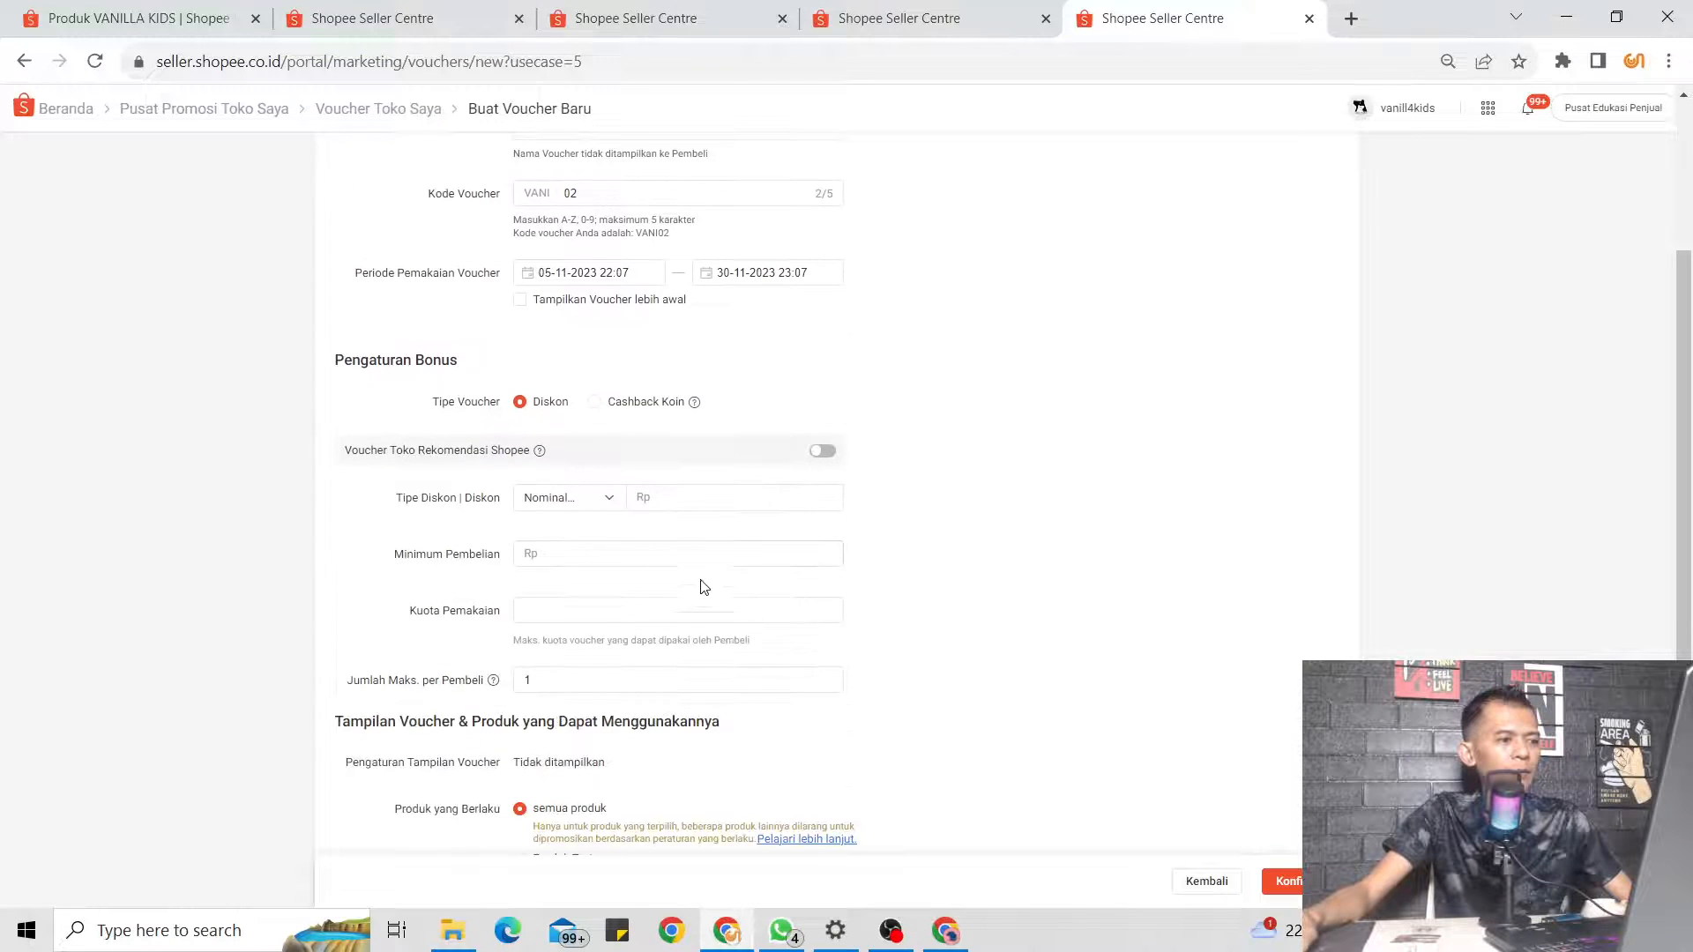
click(685, 498)
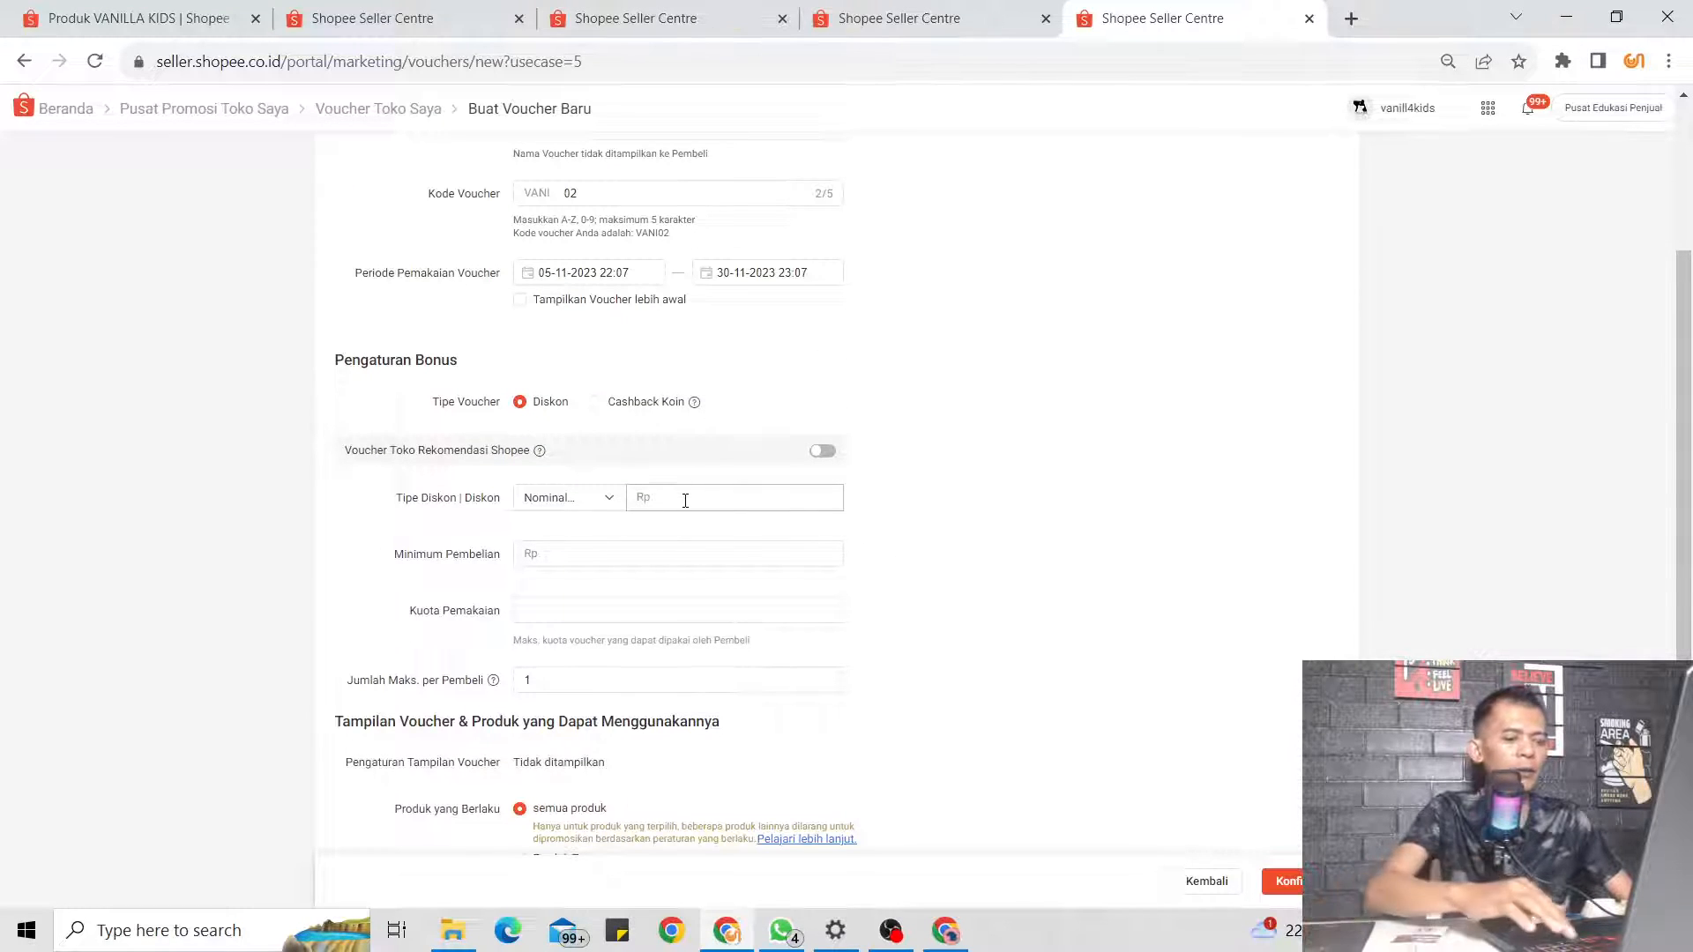
text(10000)
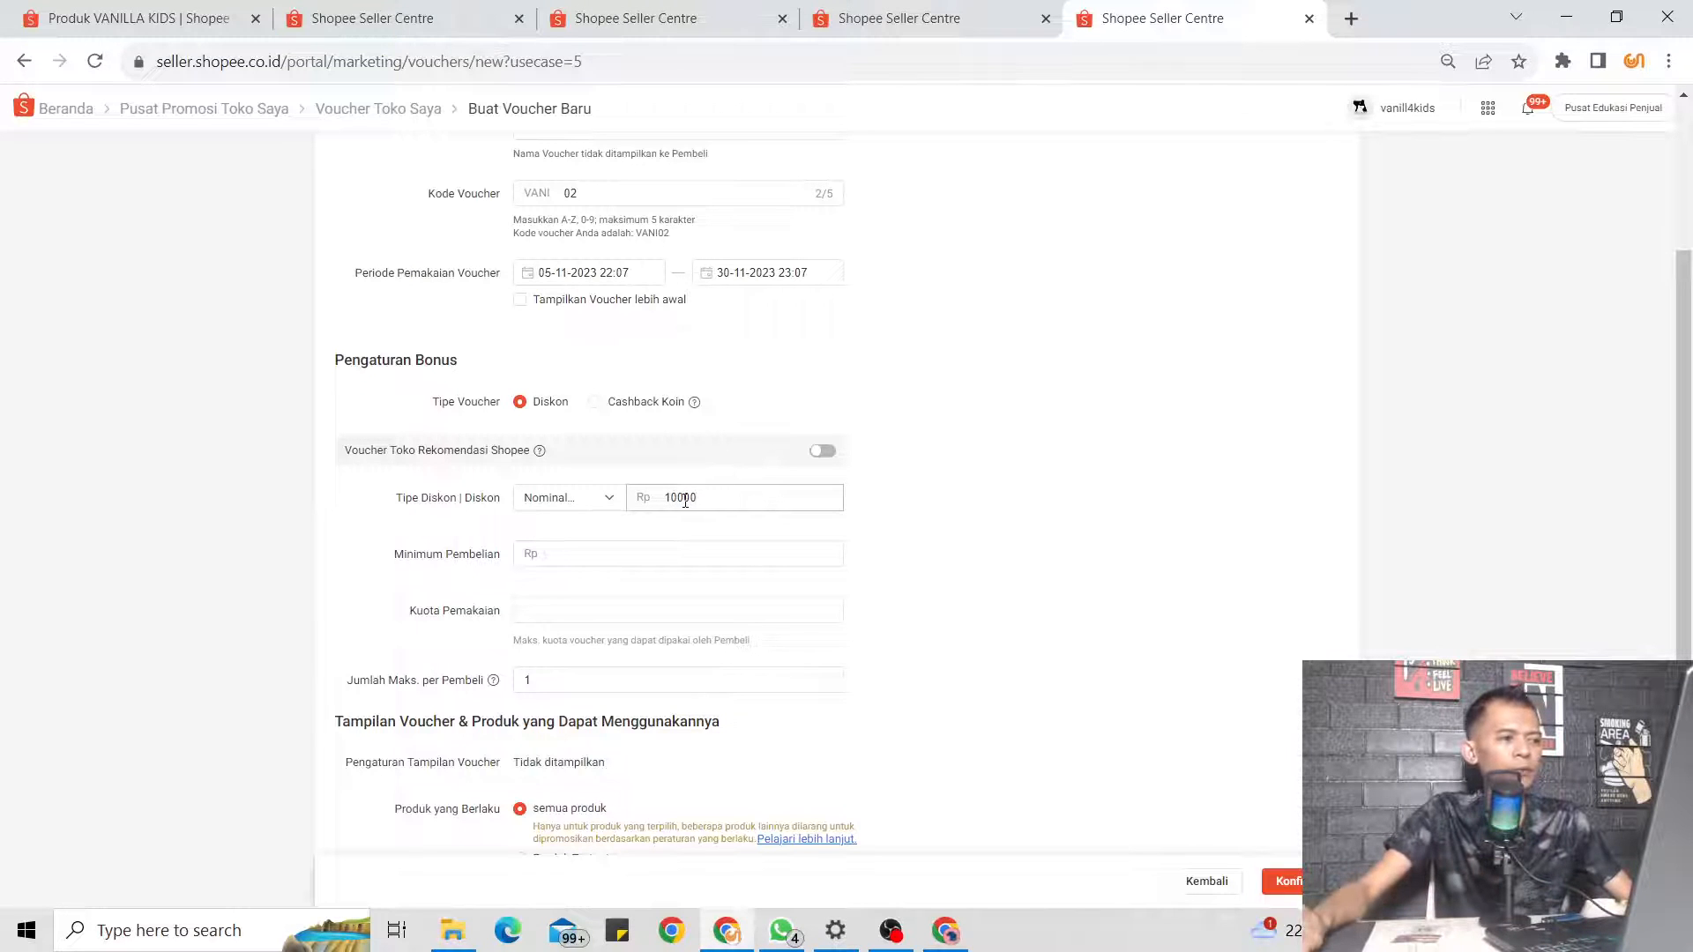
click(586, 562)
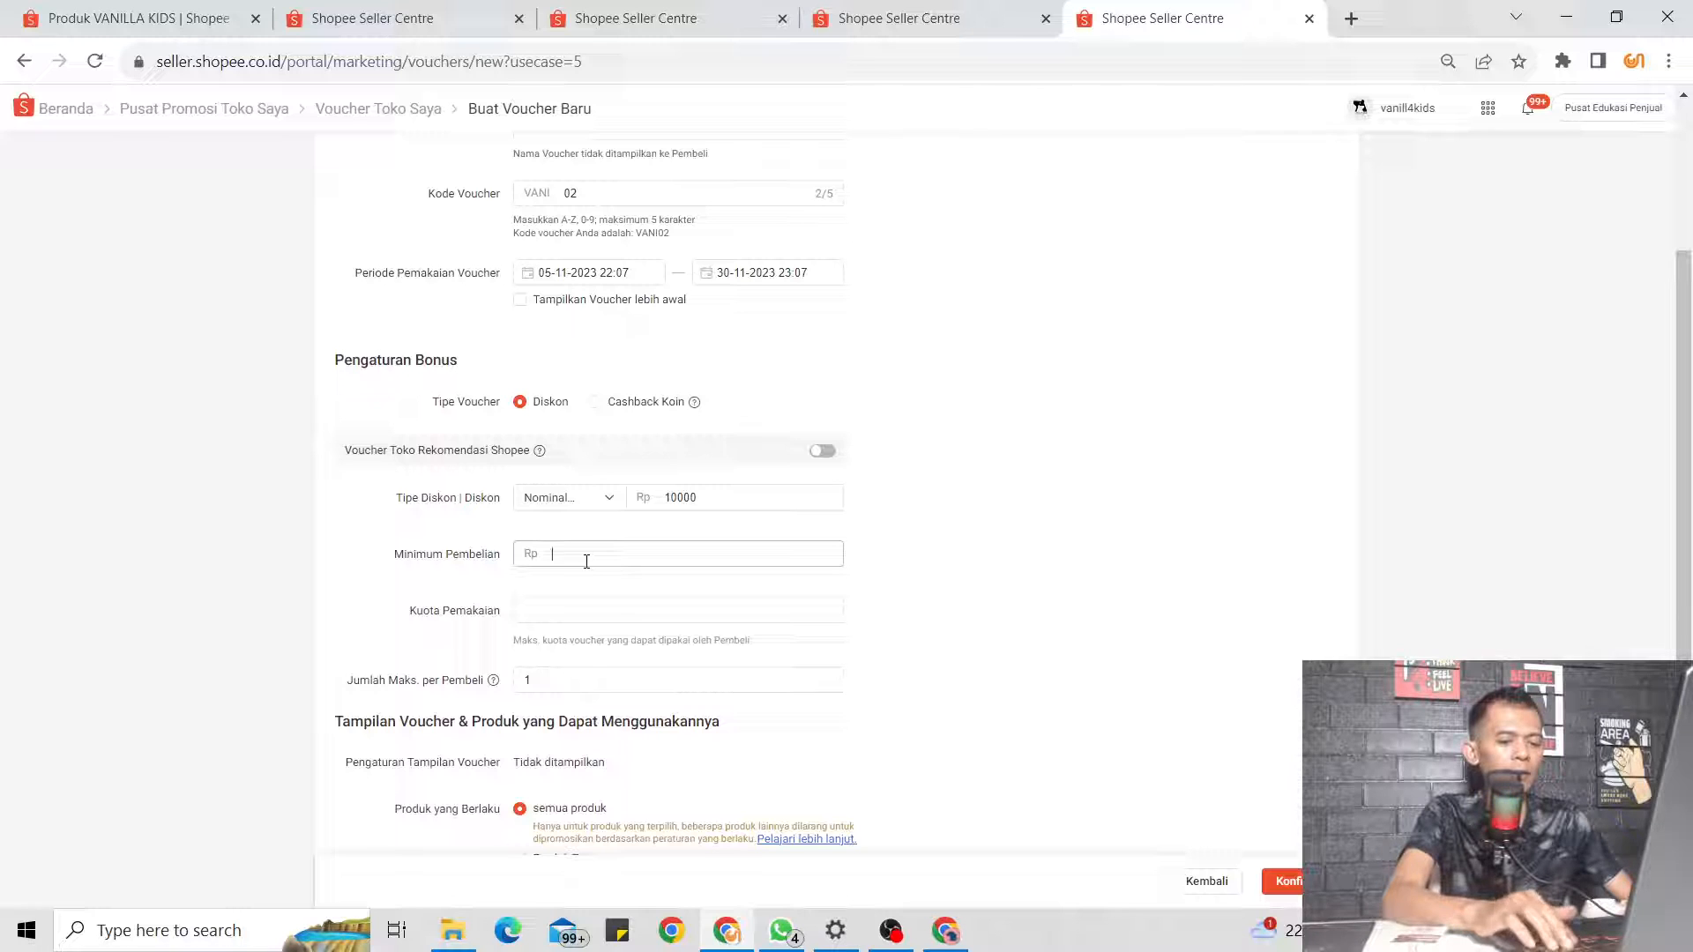
text(50000)
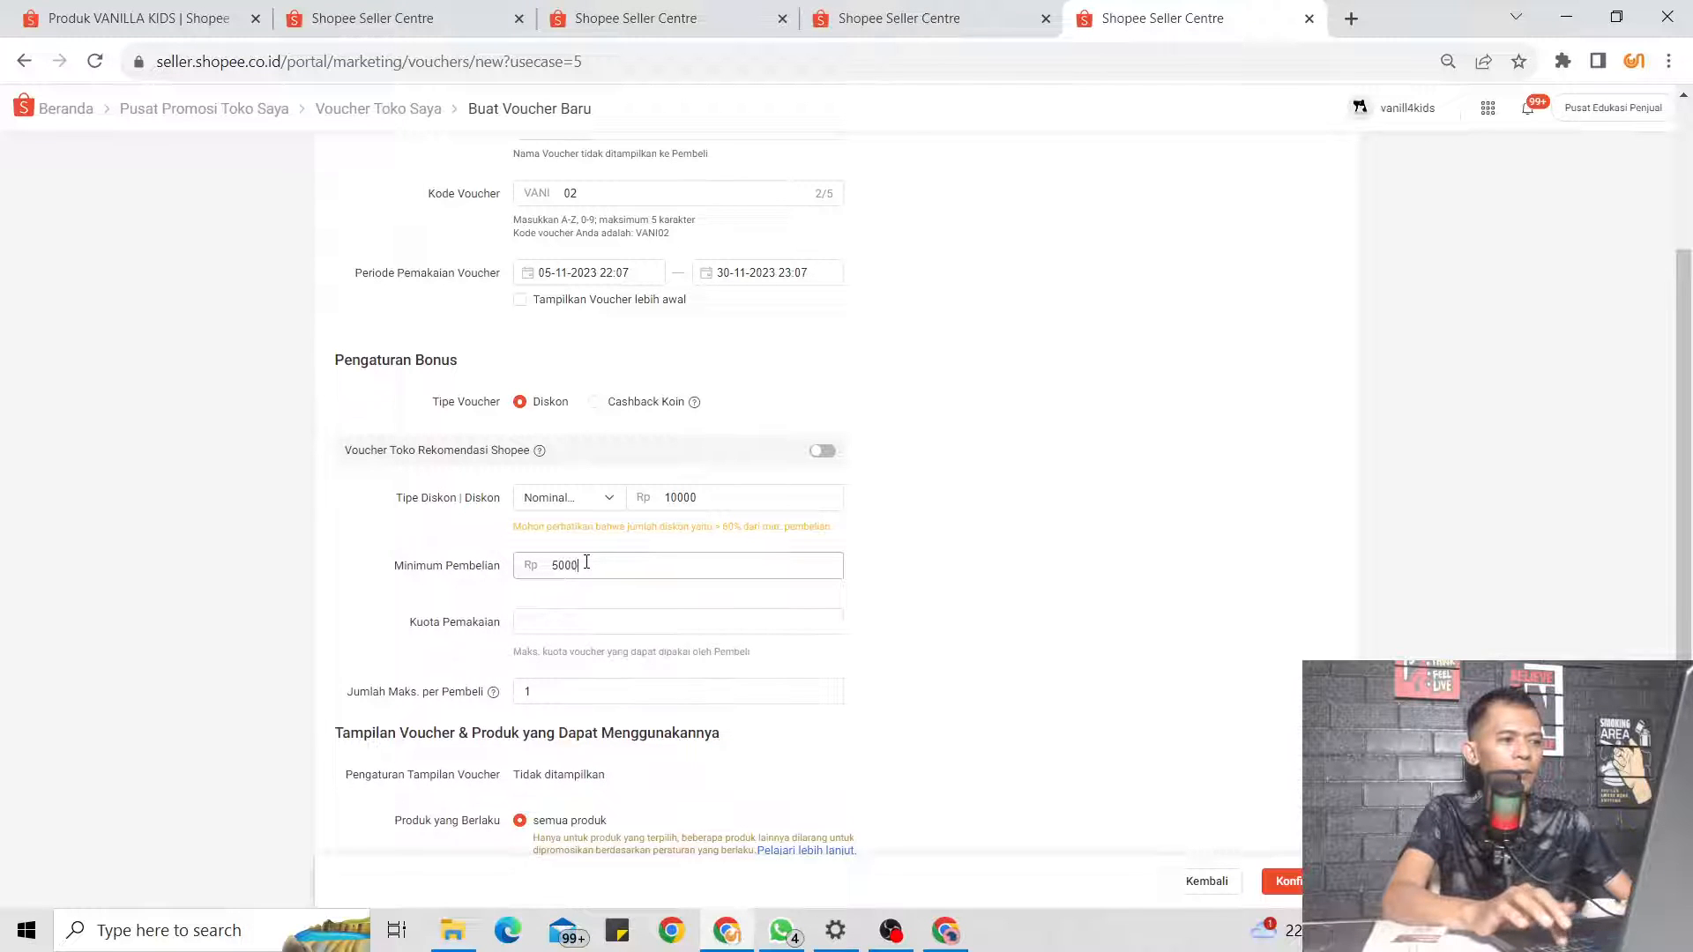
click(571, 607)
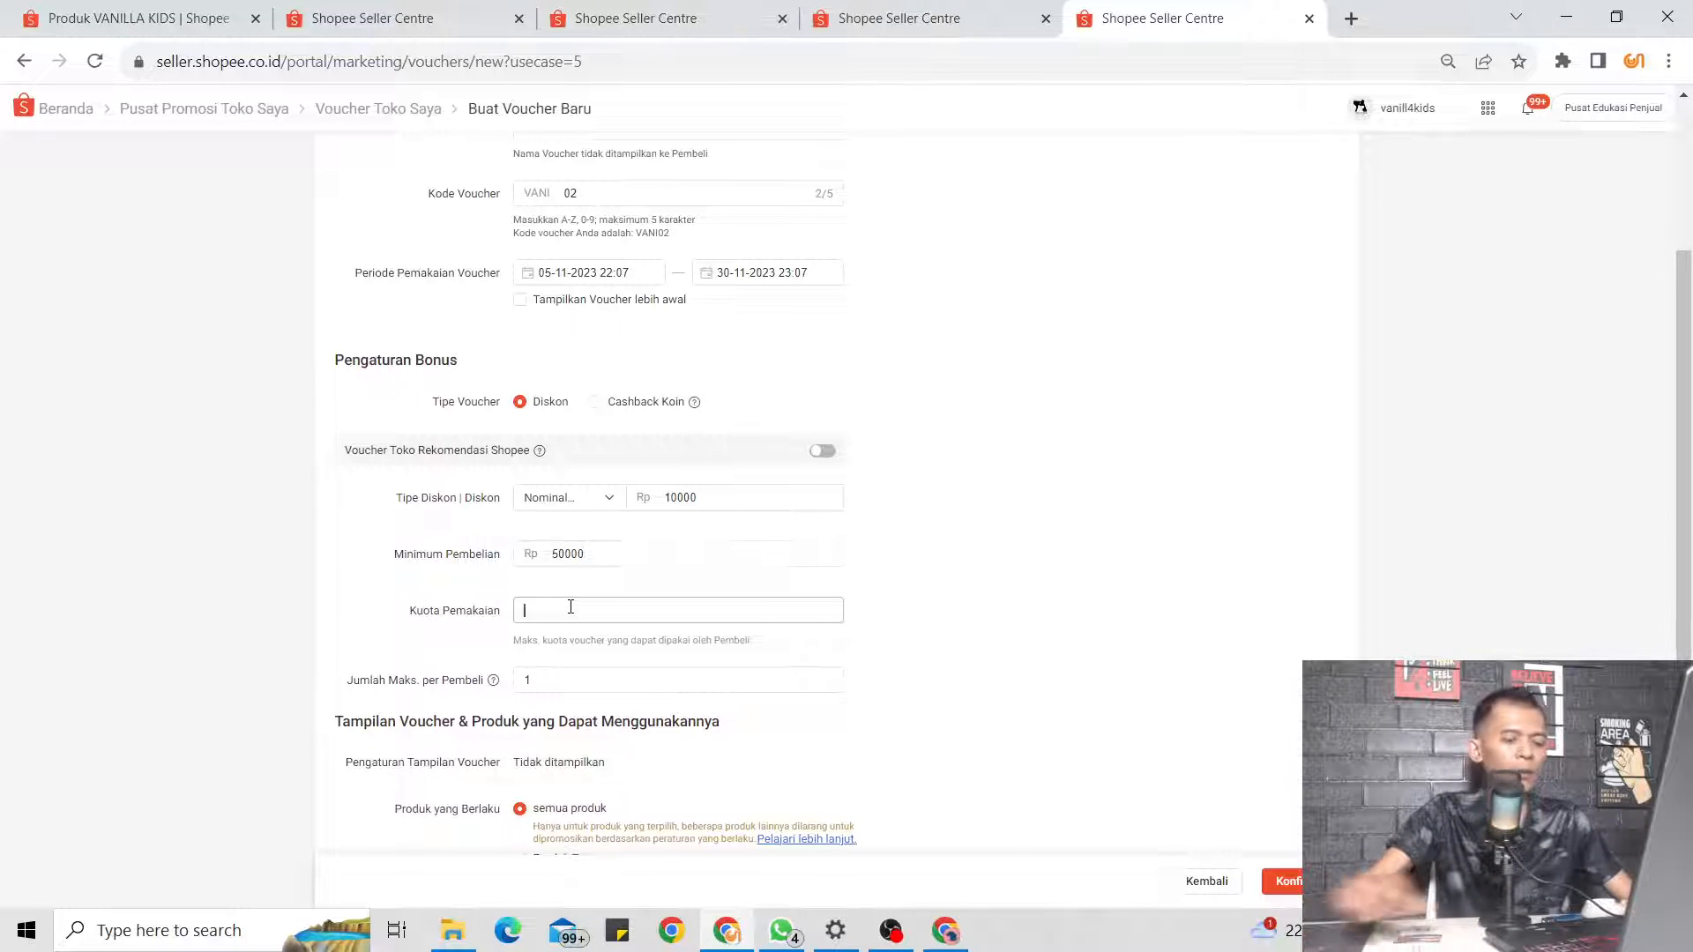
text(9000)
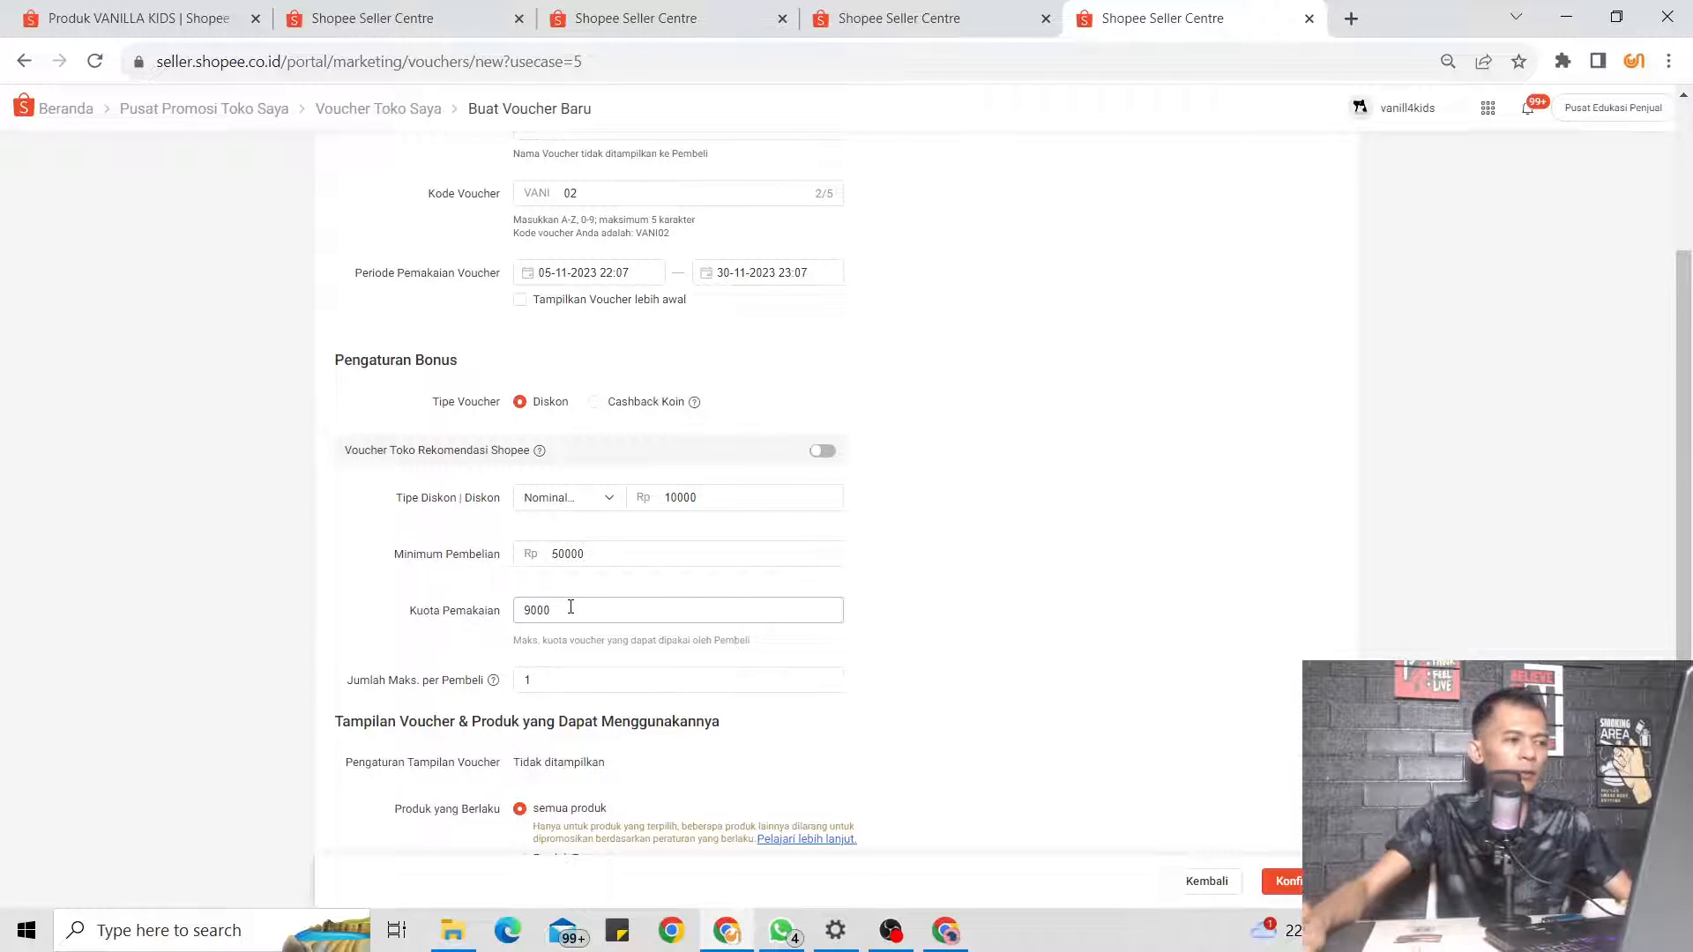
click(1049, 686)
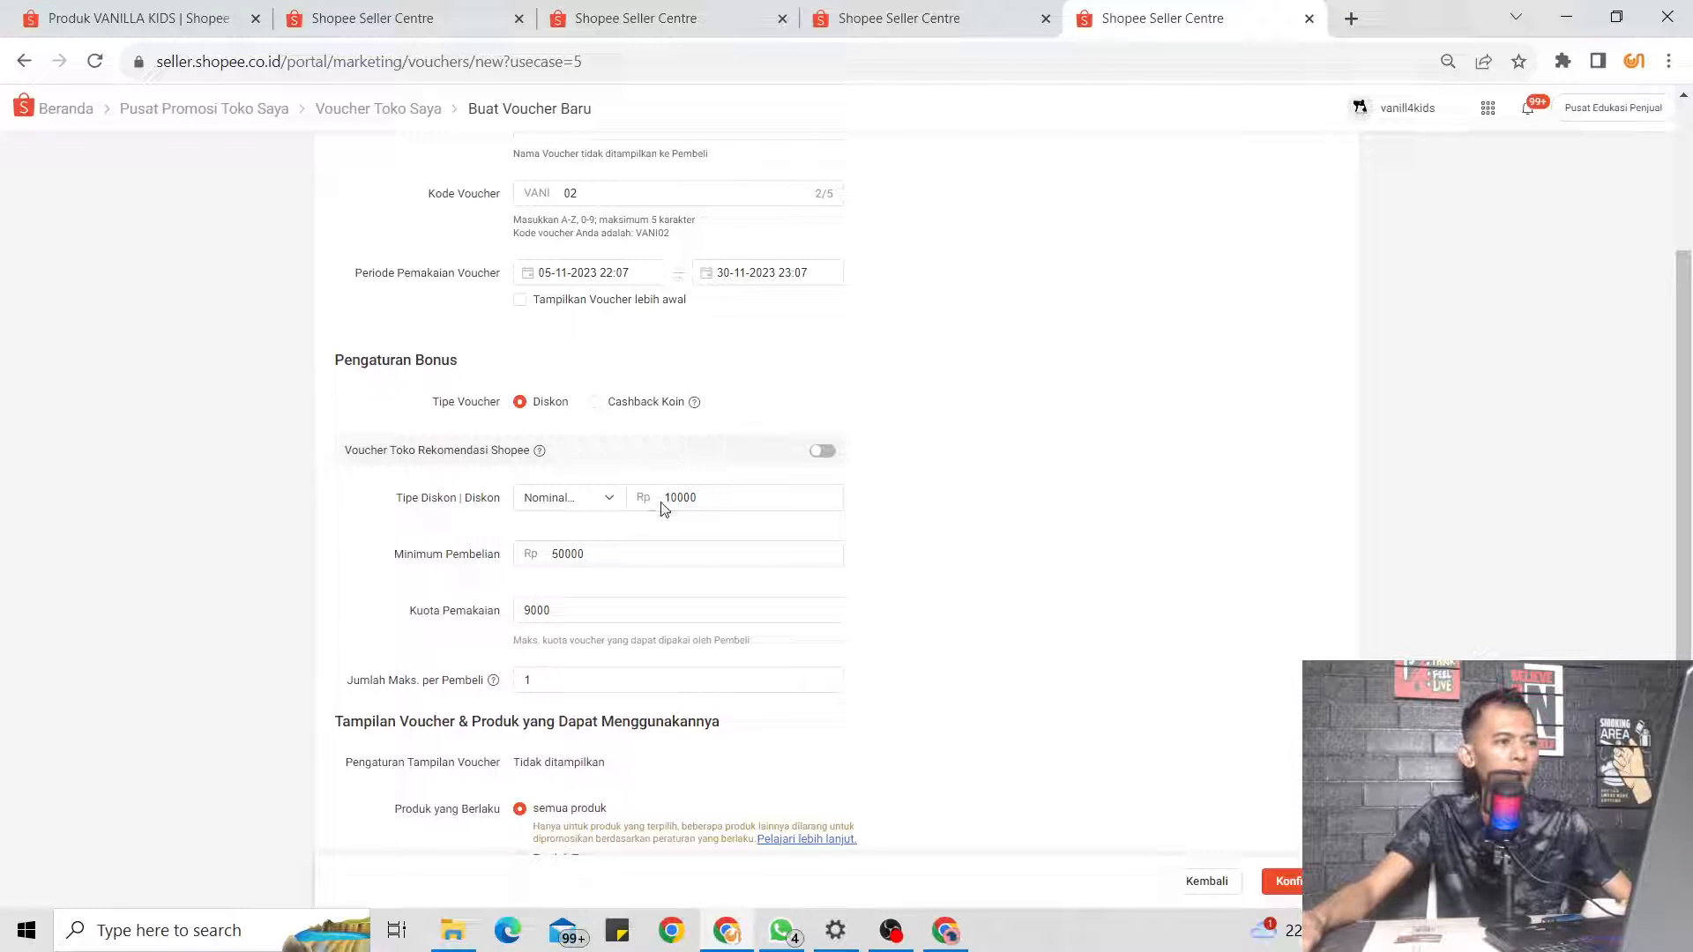
Change the voucher code suffix to 002
scroll(606, 291, up, 3)
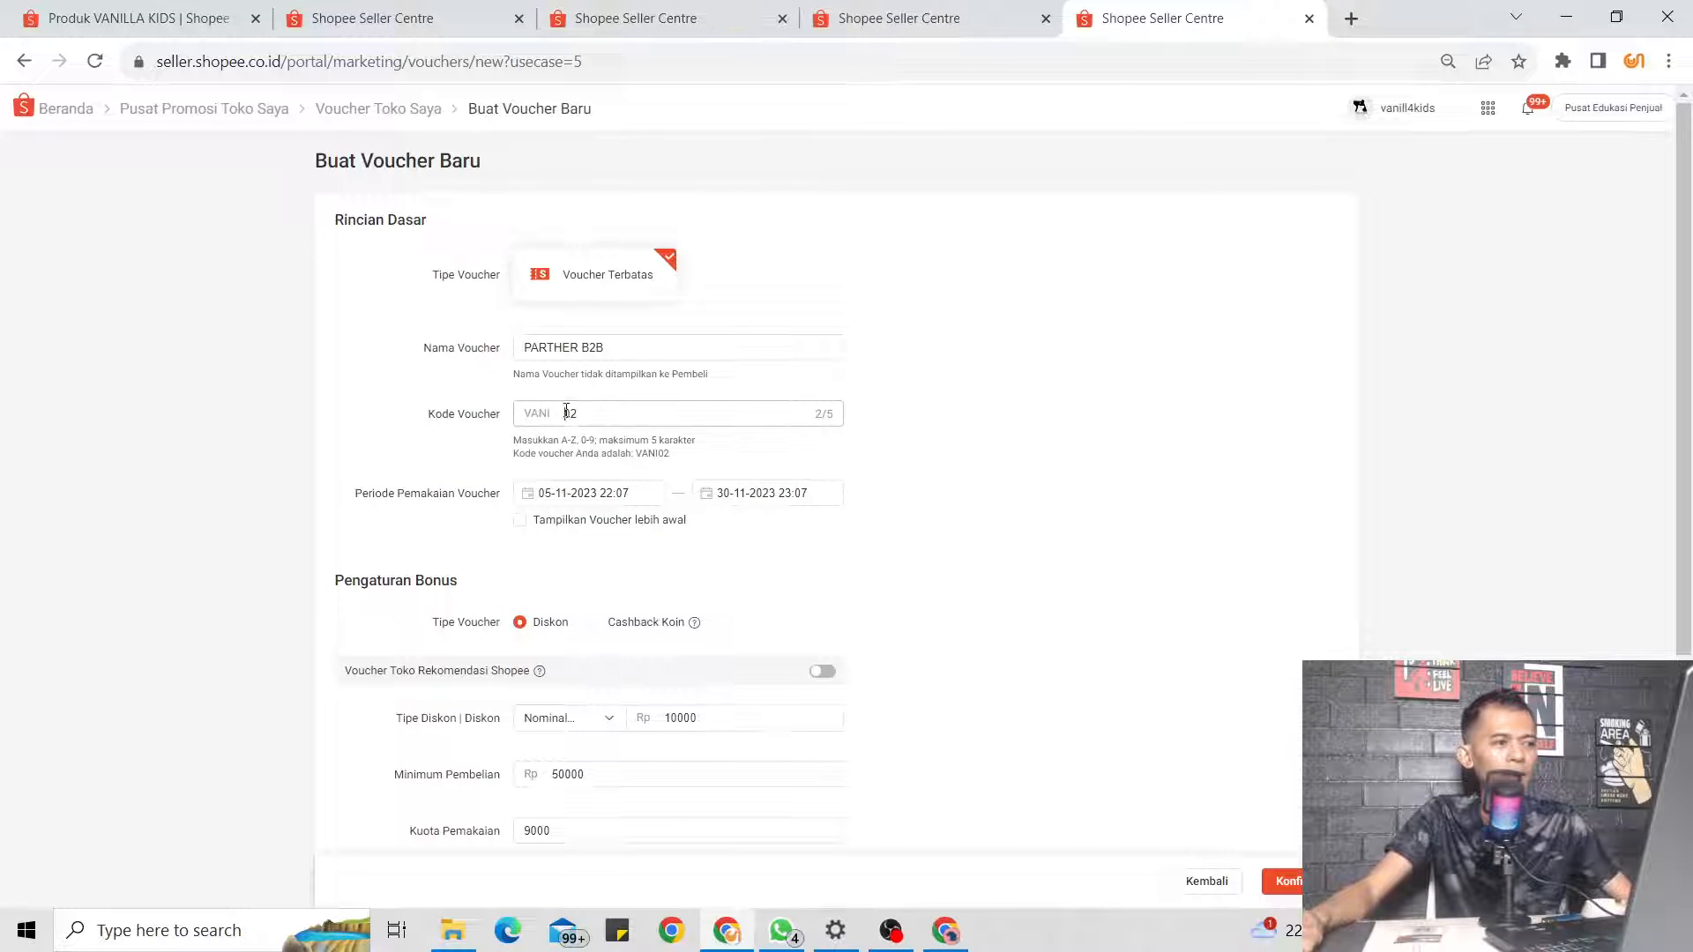
text(0)
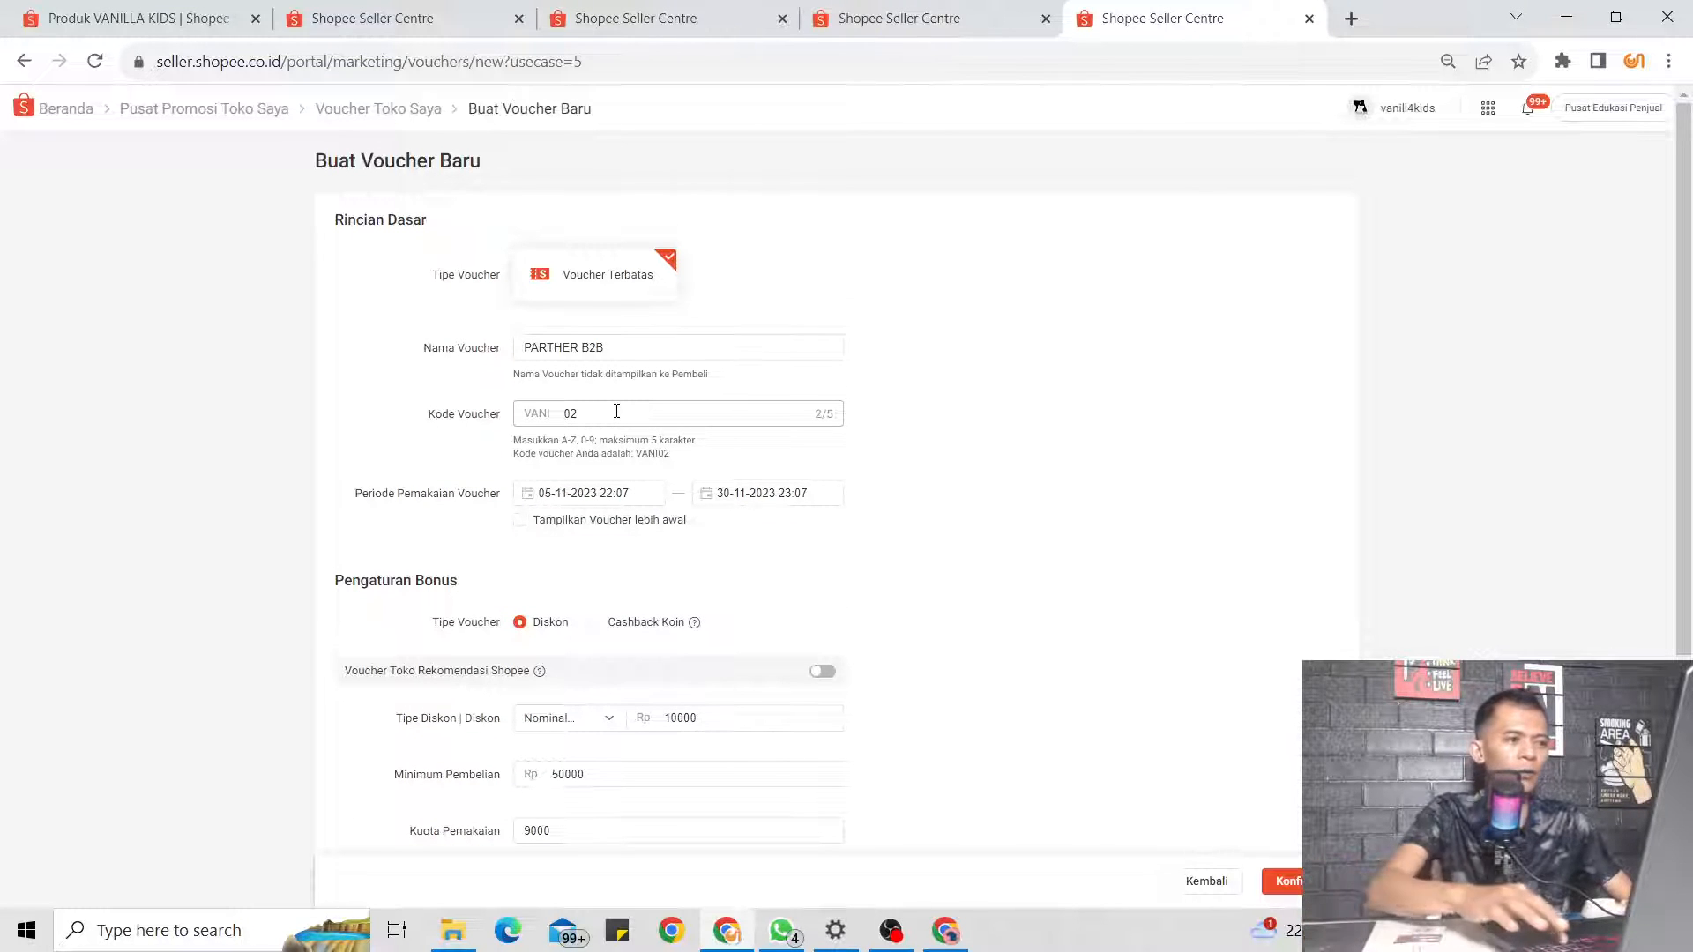
drag(616, 411, 564, 414)
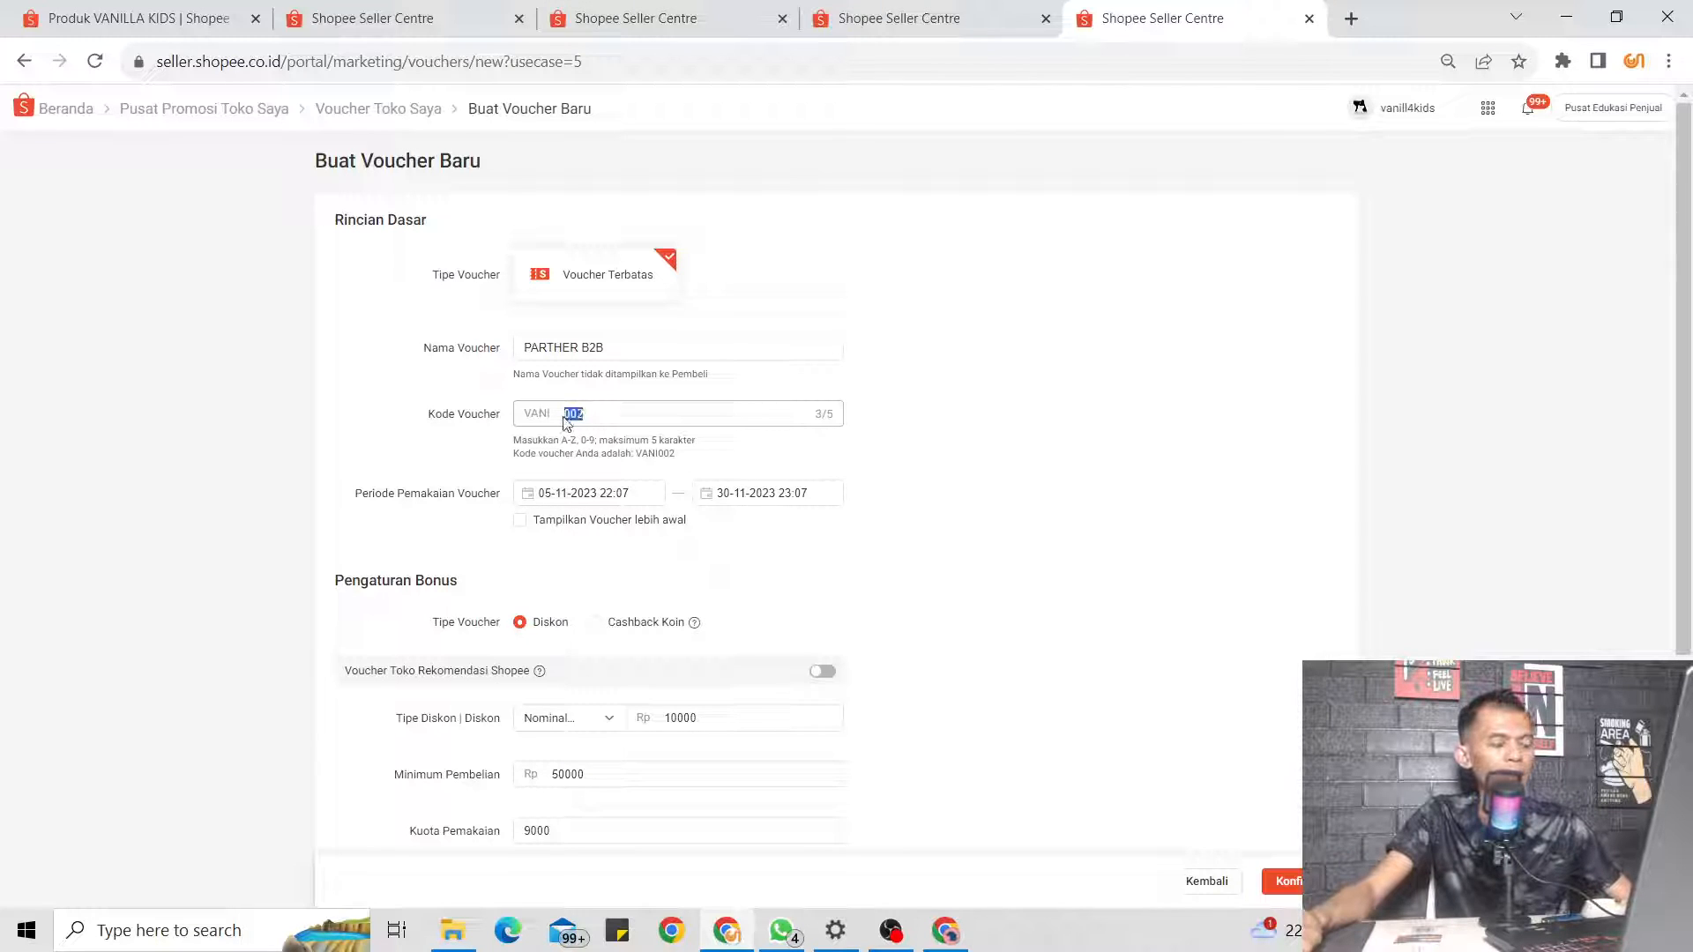
Try limiting the applicable products to Produk Tertentu and restore the semua produk option
scroll(670, 450, down, 4)
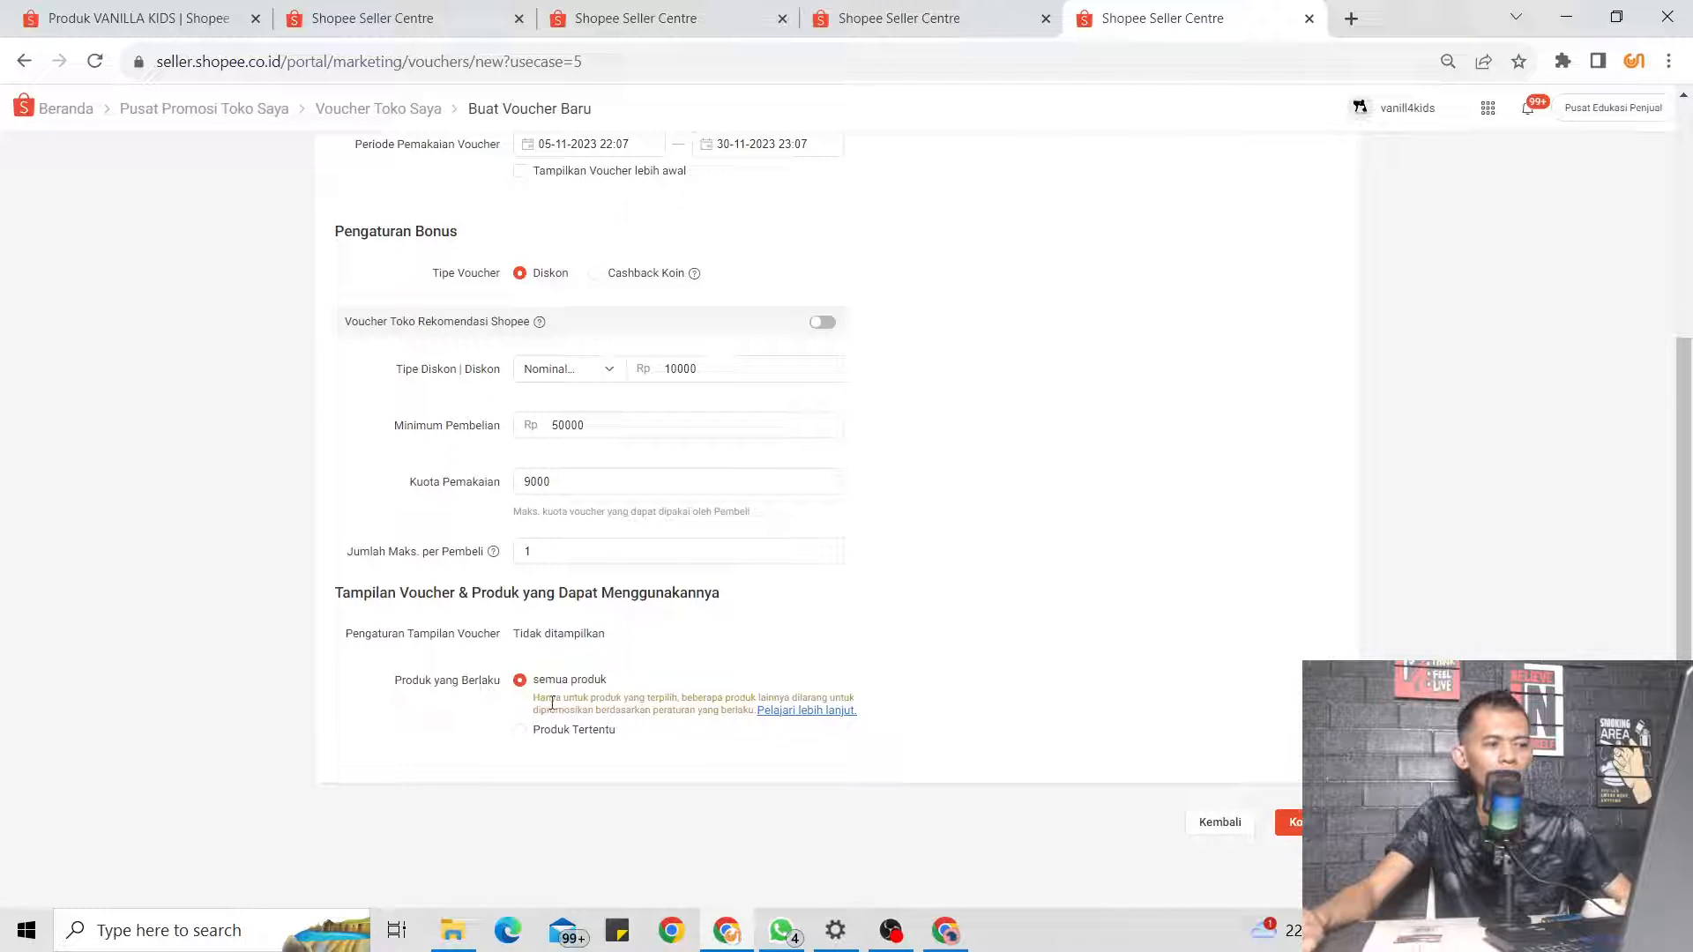
click(520, 730)
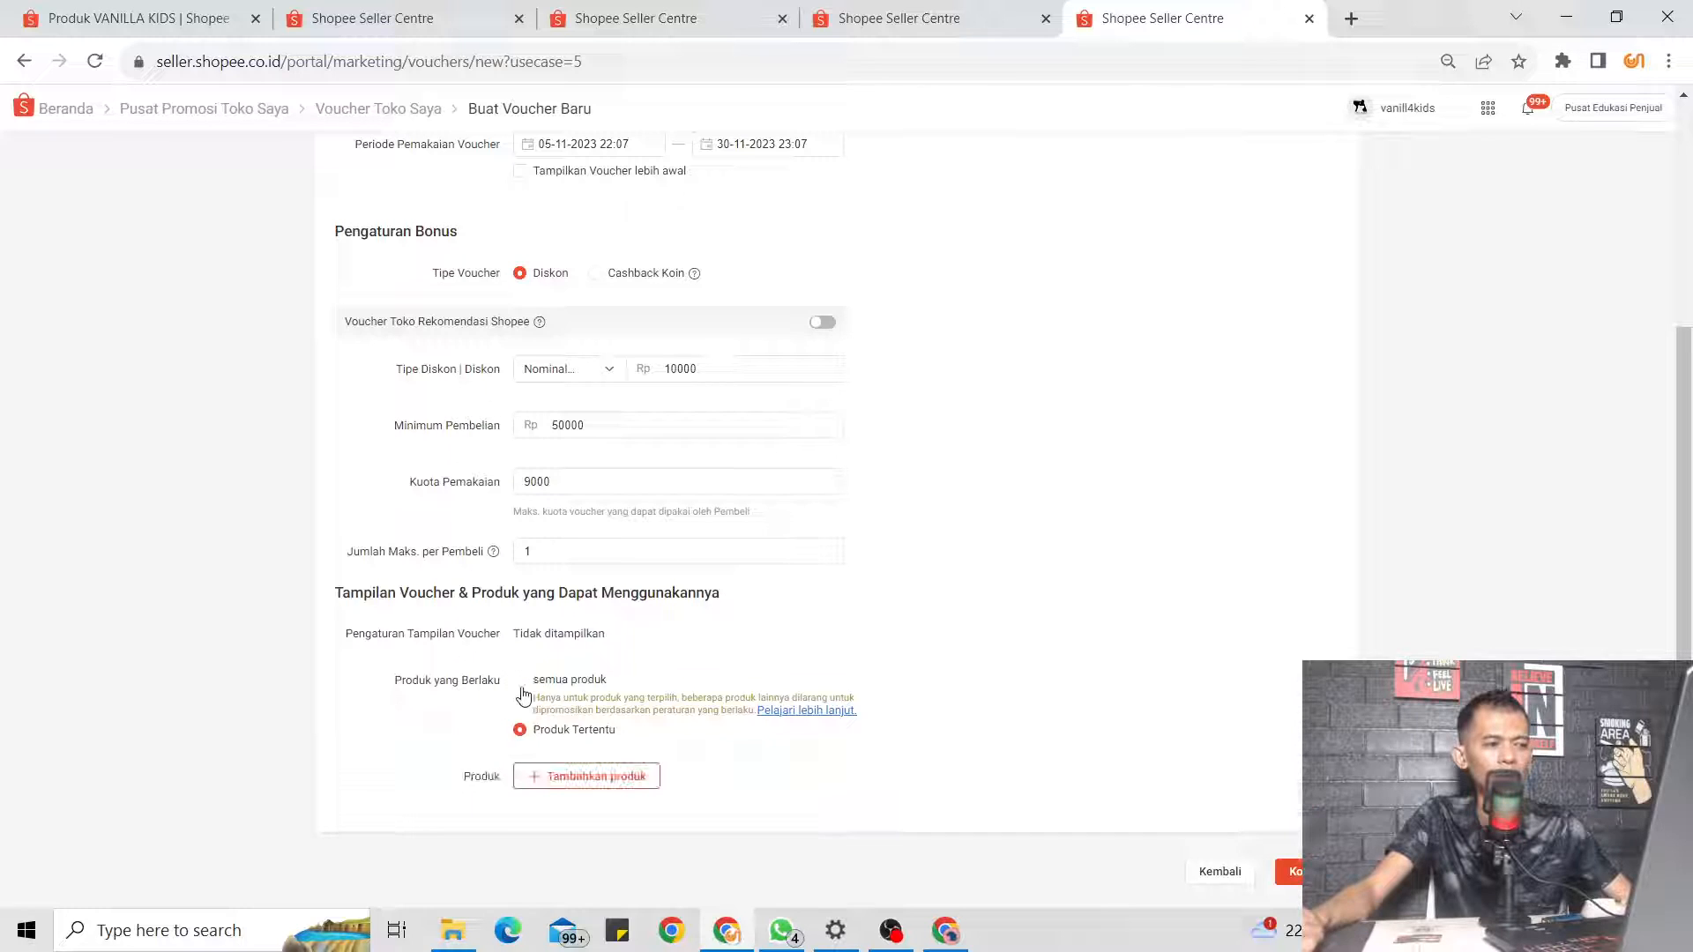
click(521, 680)
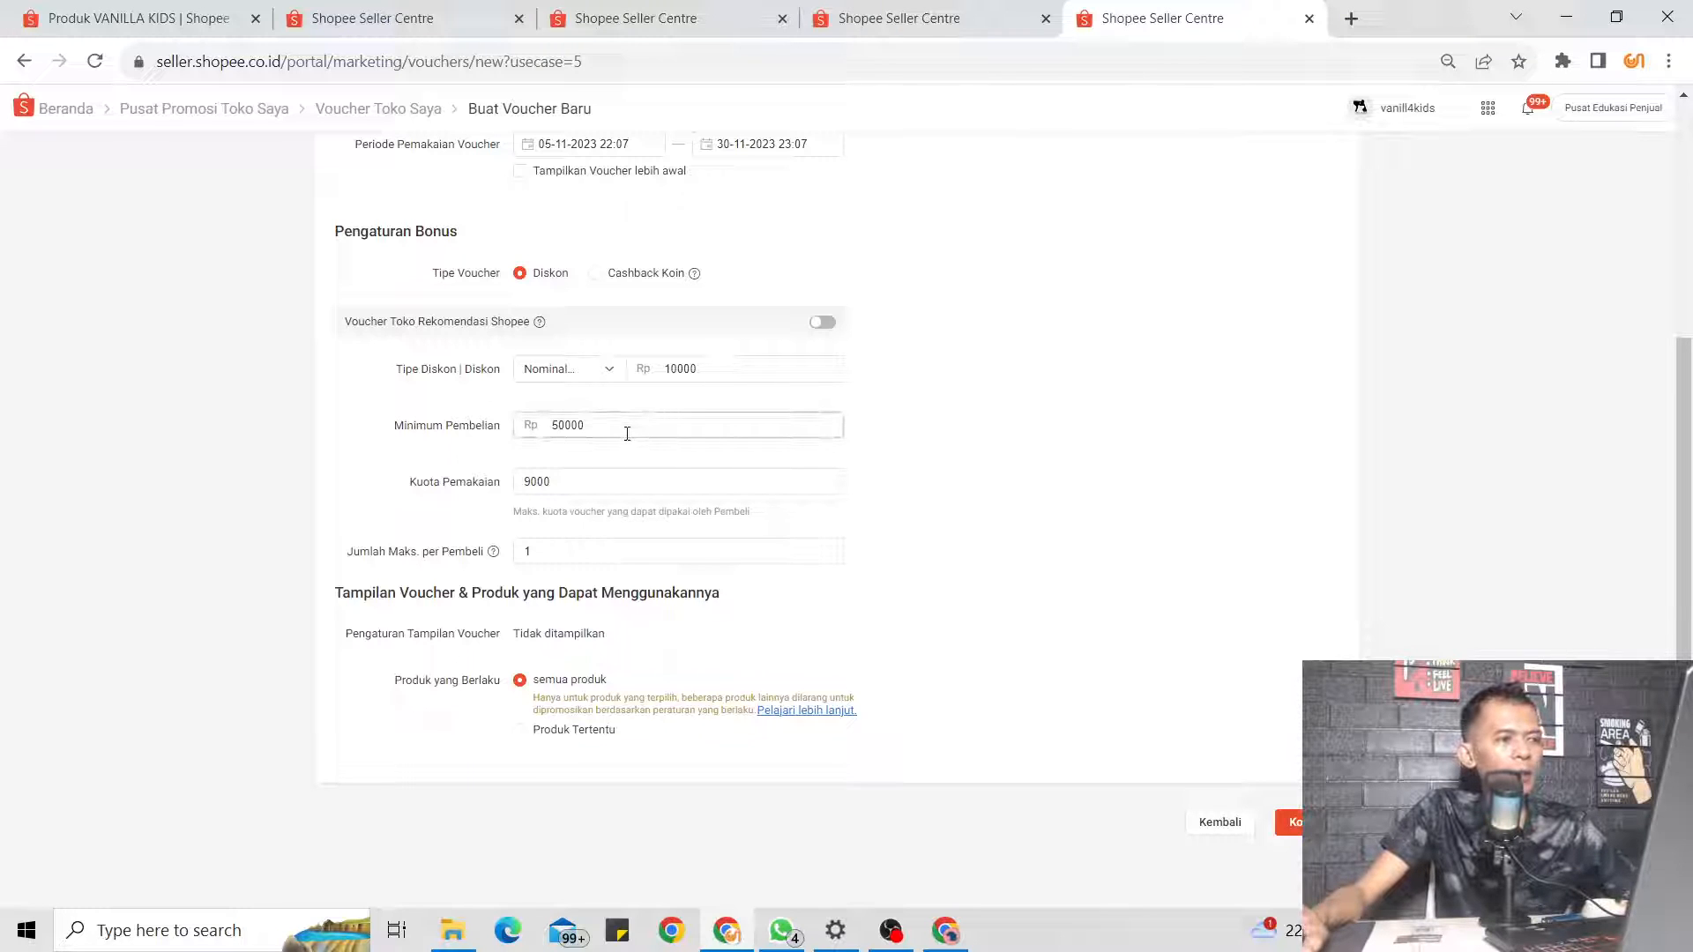
Review the limited voucher's settings throughout the form and highlight its code suffix
scroll(639, 291, up, 3)
scroll(884, 424, down, 3)
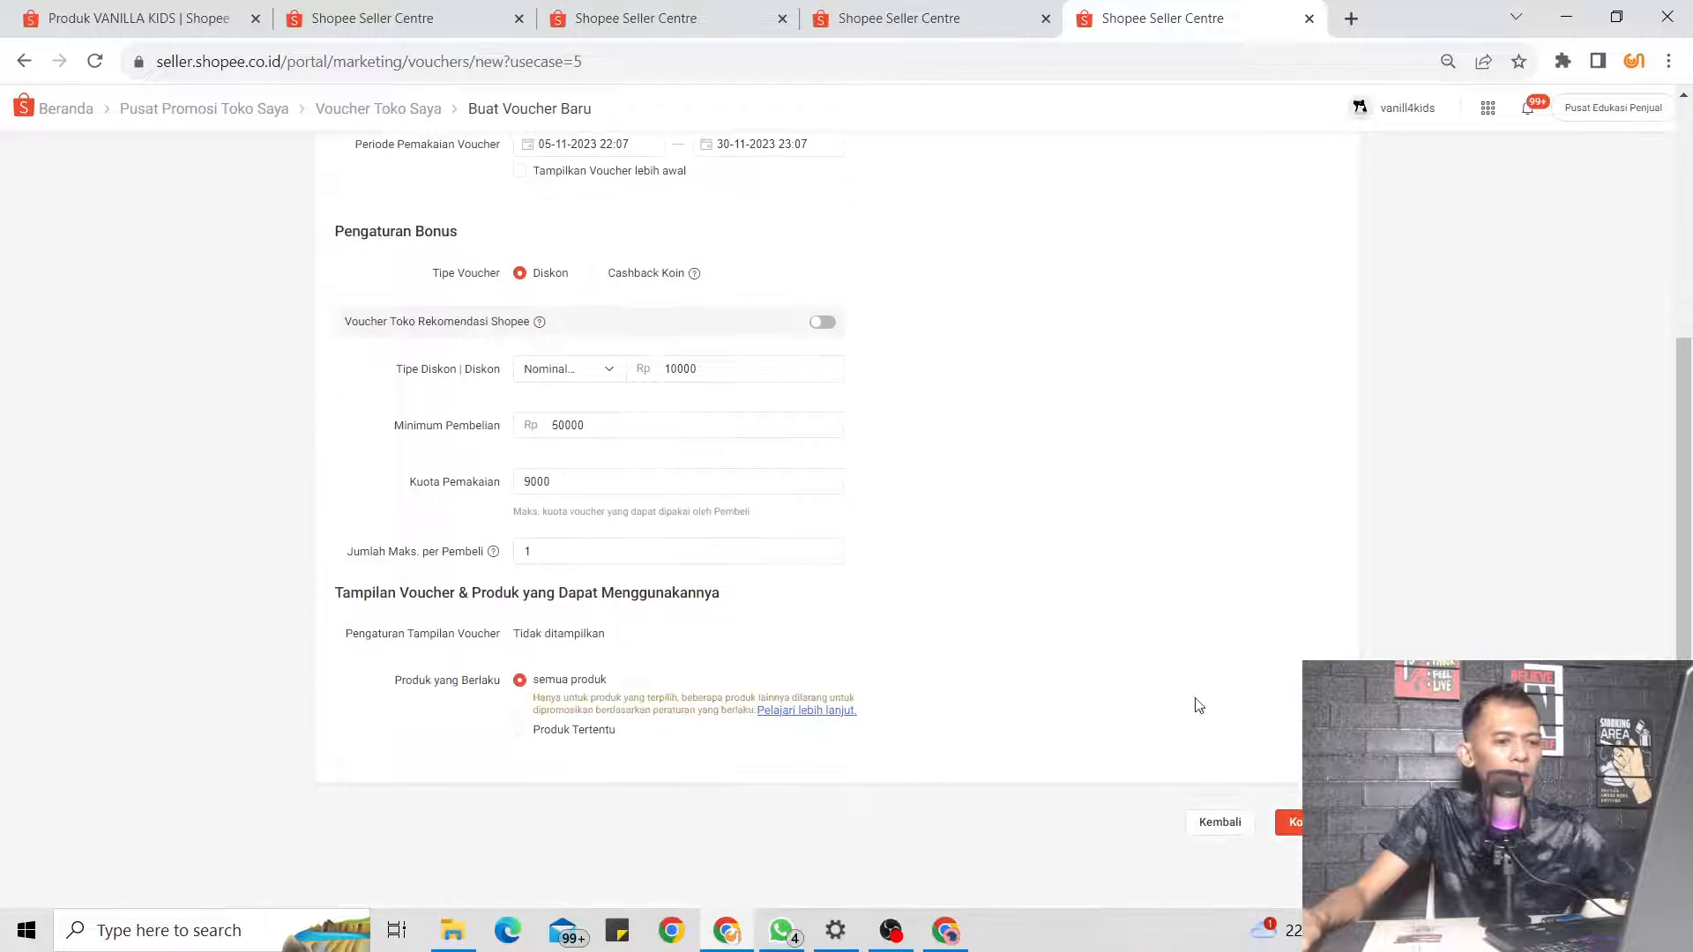
scroll(975, 455, up, 4)
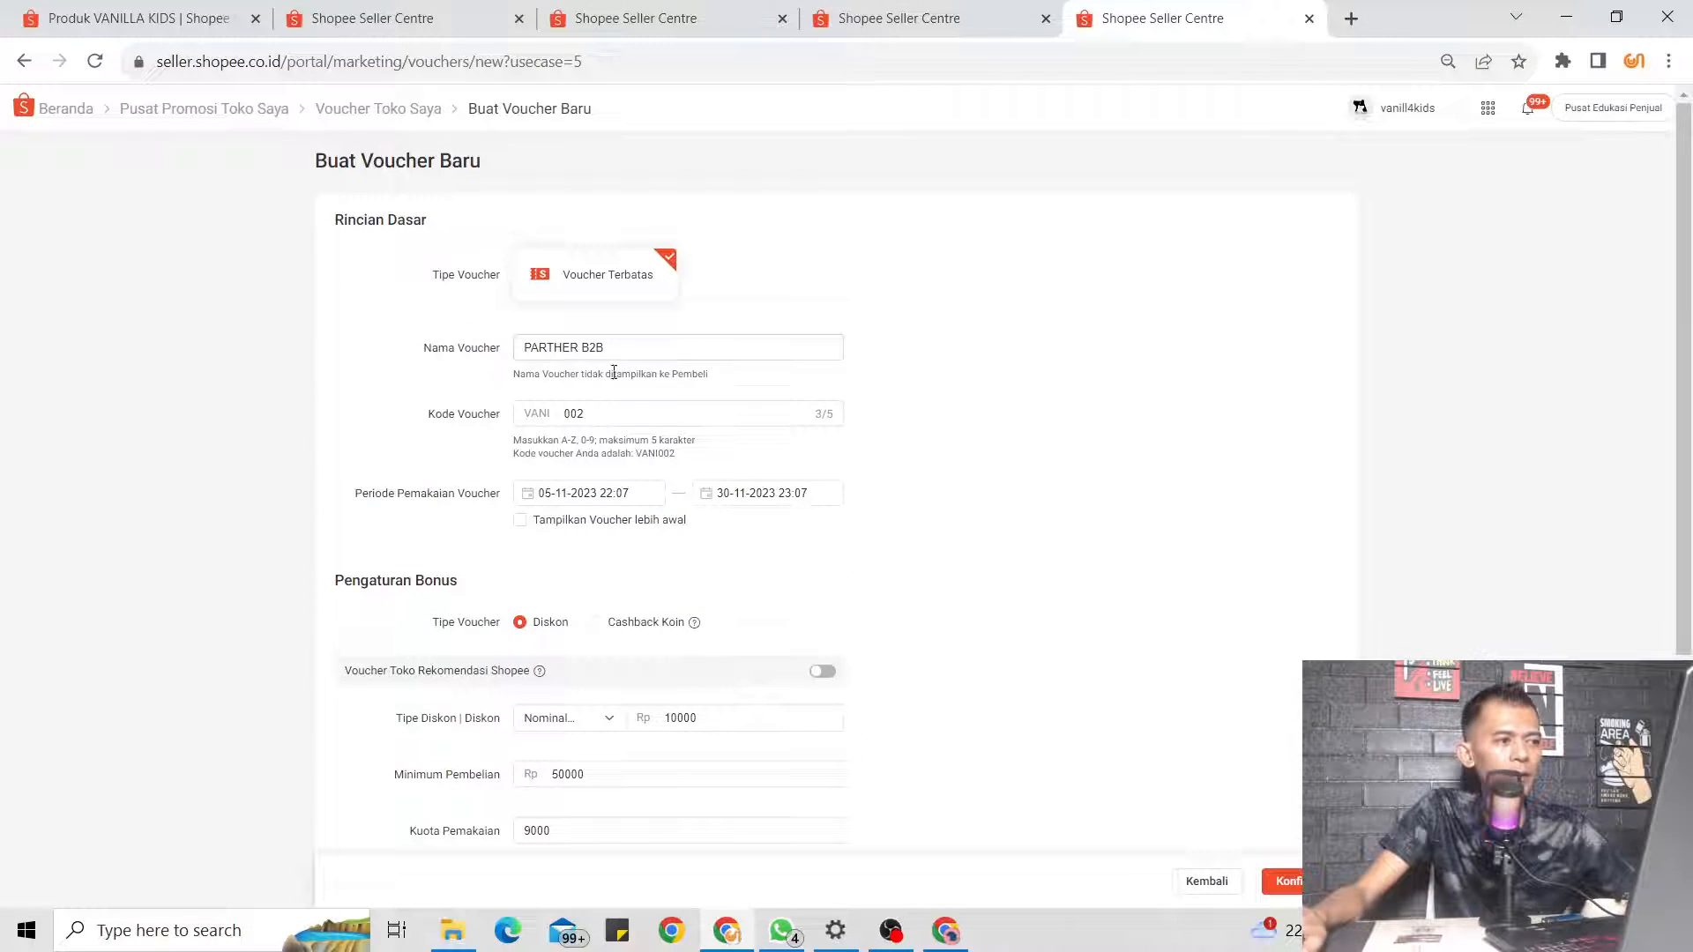
double_click(586, 411)
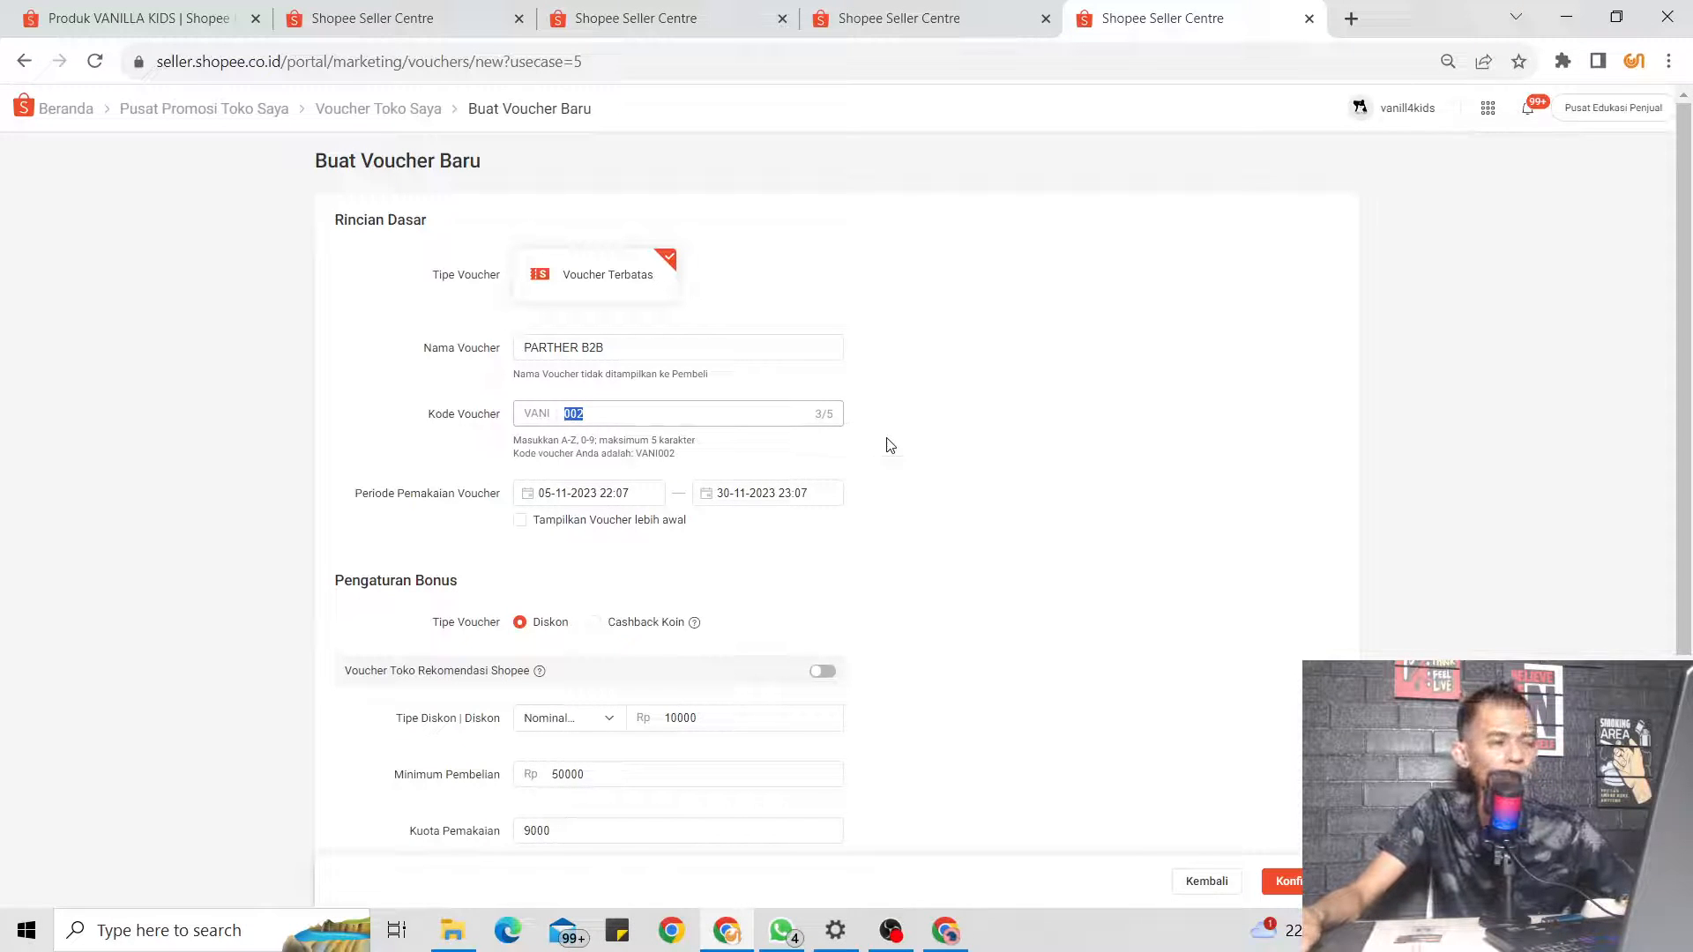
Switch to a second Chrome profile and open the Canva projects page
click(967, 459)
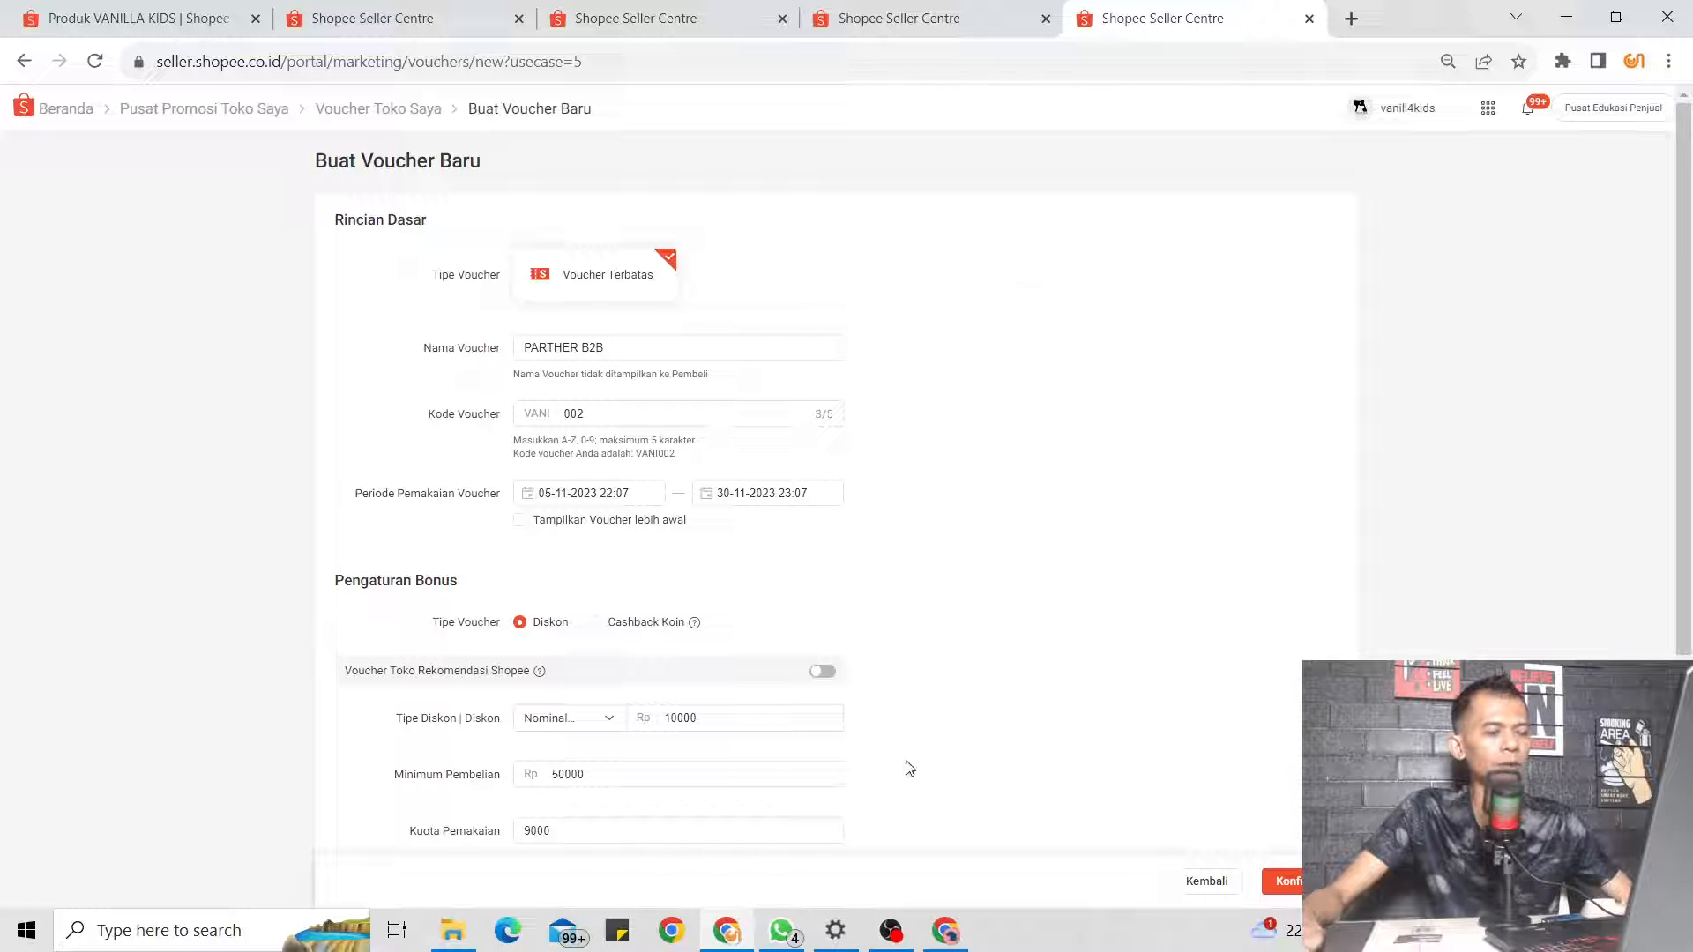
click(673, 932)
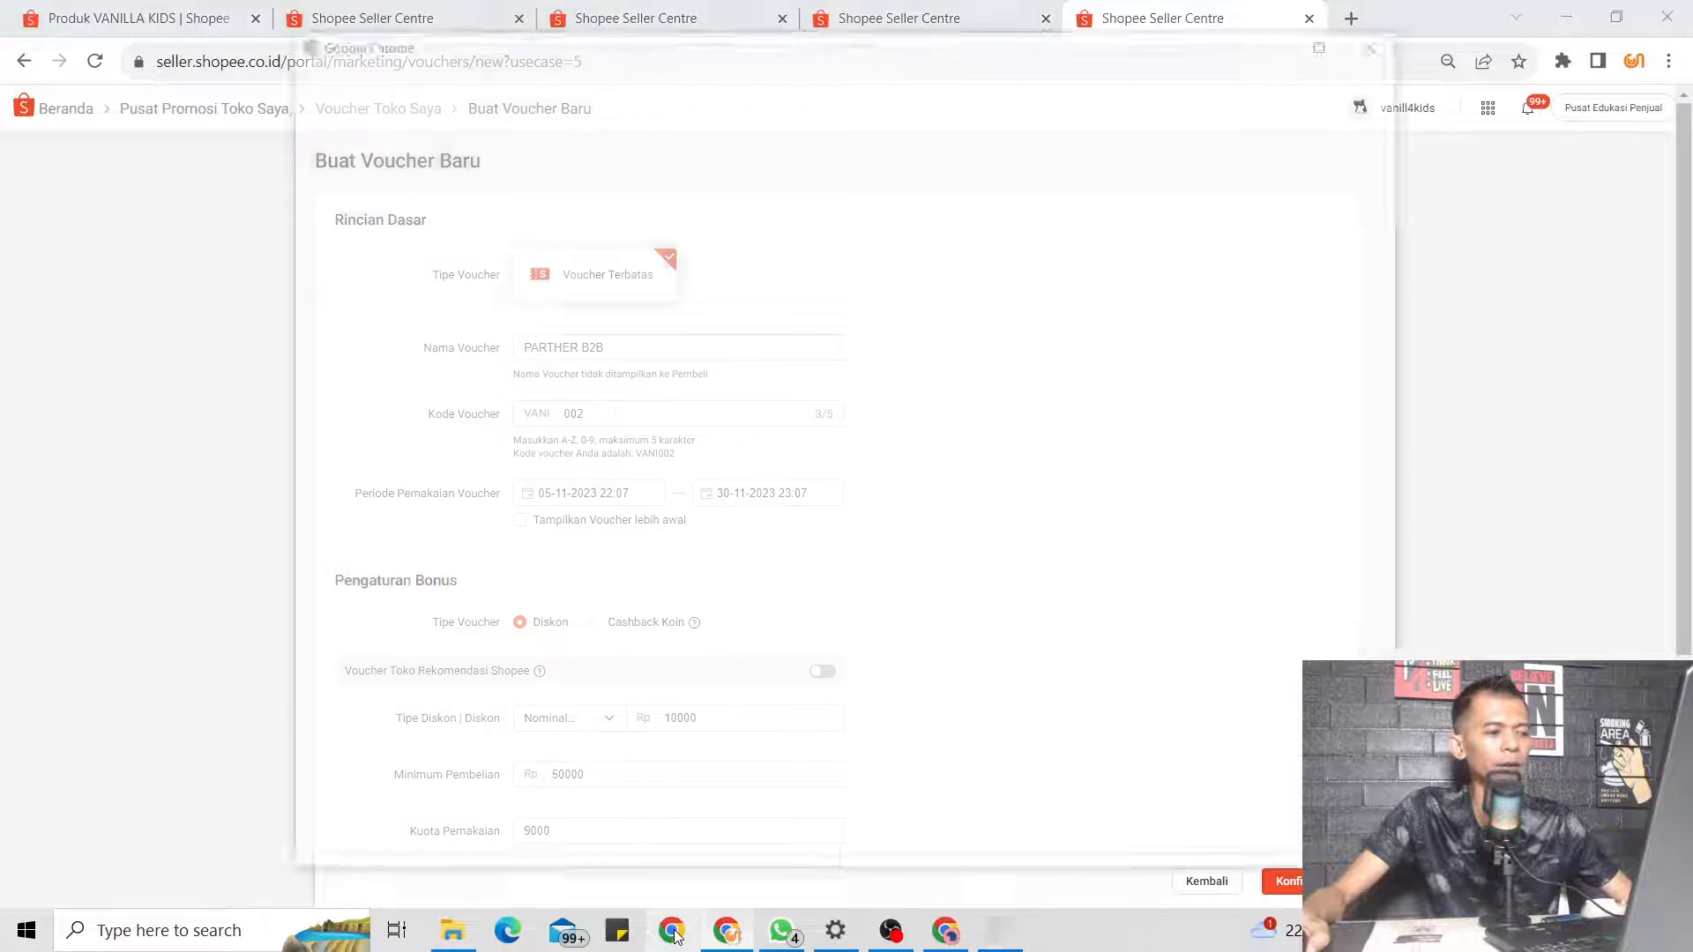
click(744, 586)
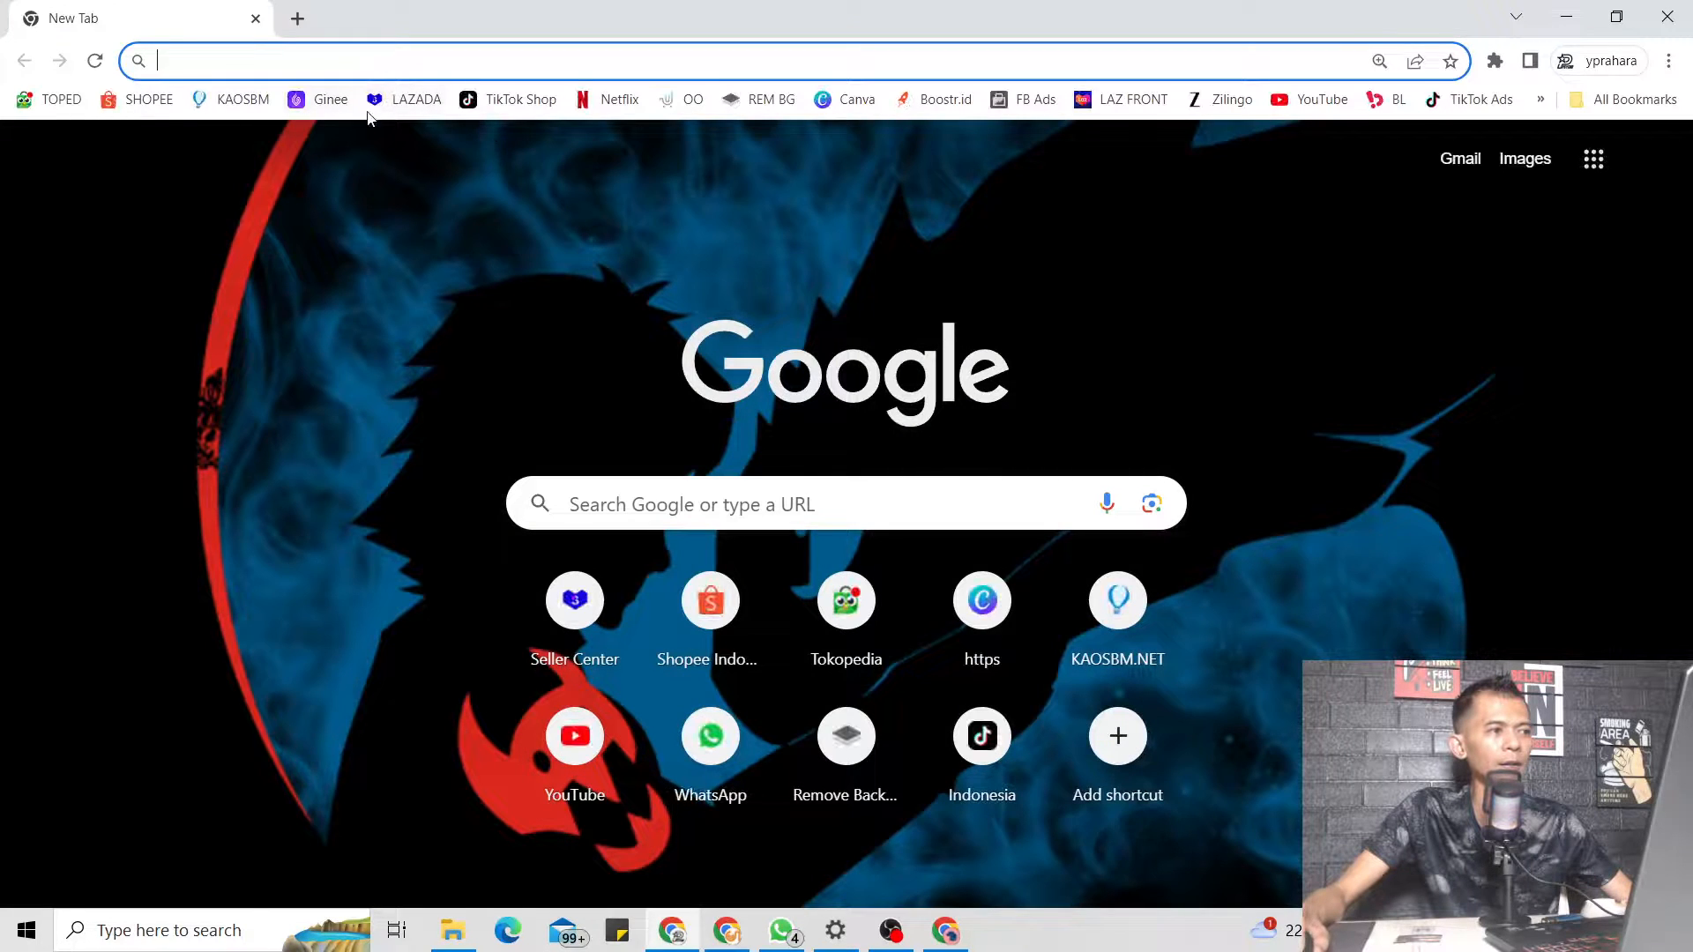
click(848, 99)
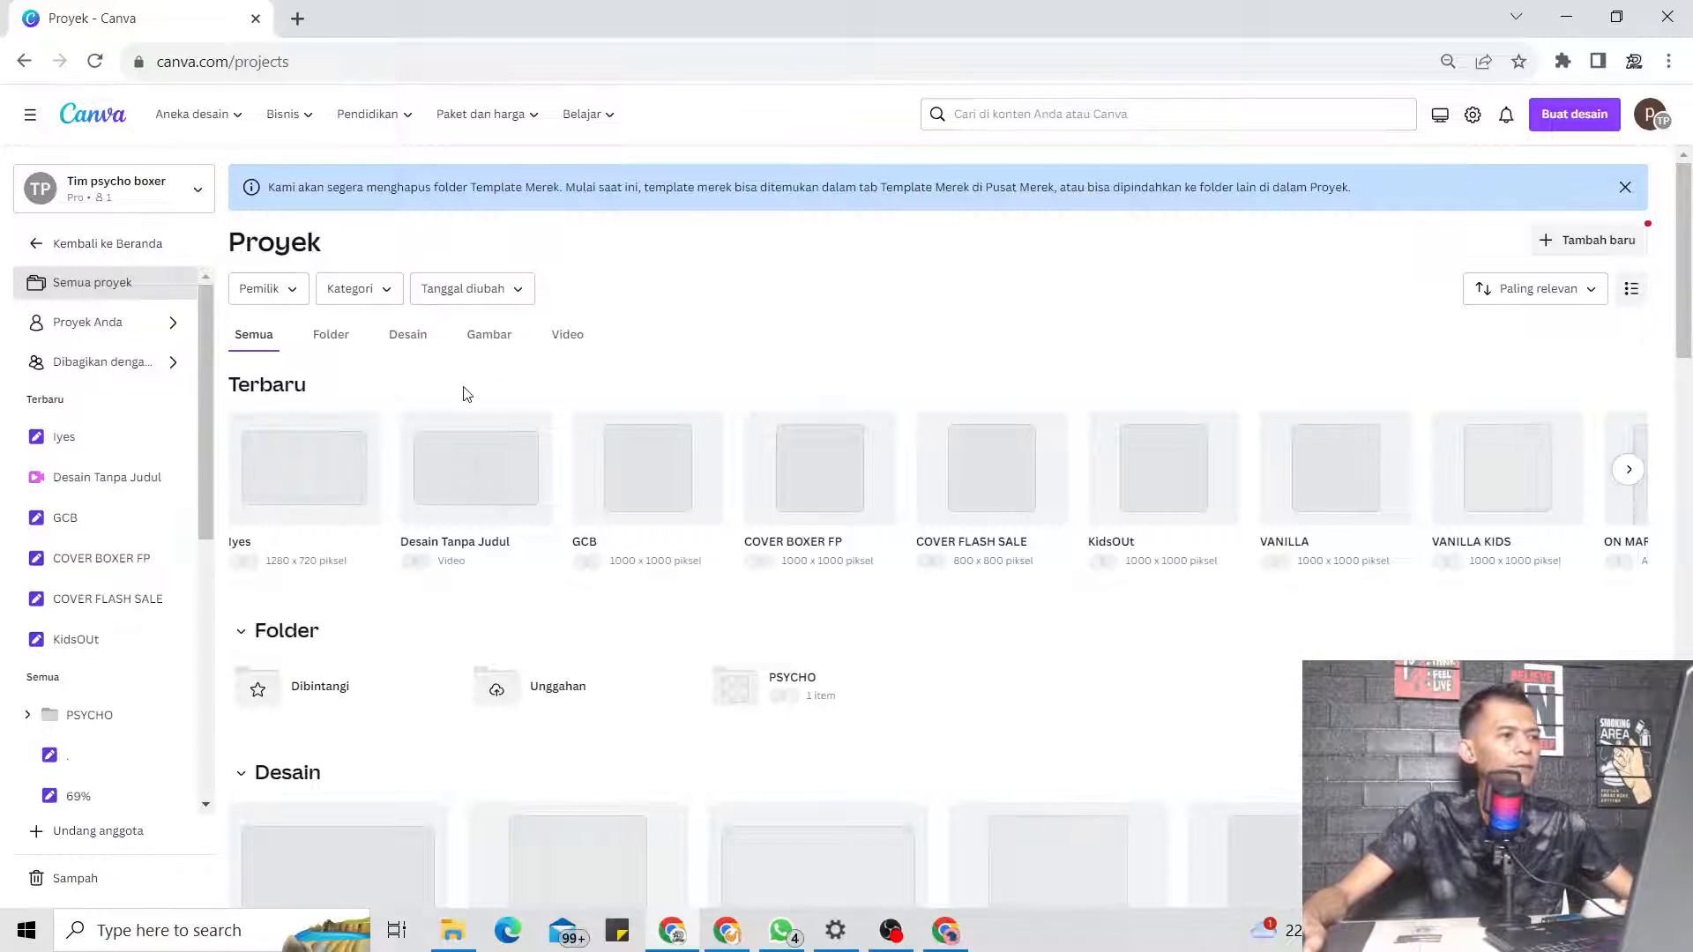
Browse the designs, images and videos in the Canva projects, expanding the lists to look for a suitable banner
scroll(670, 472, down, 5)
scroll(864, 487, down, 5)
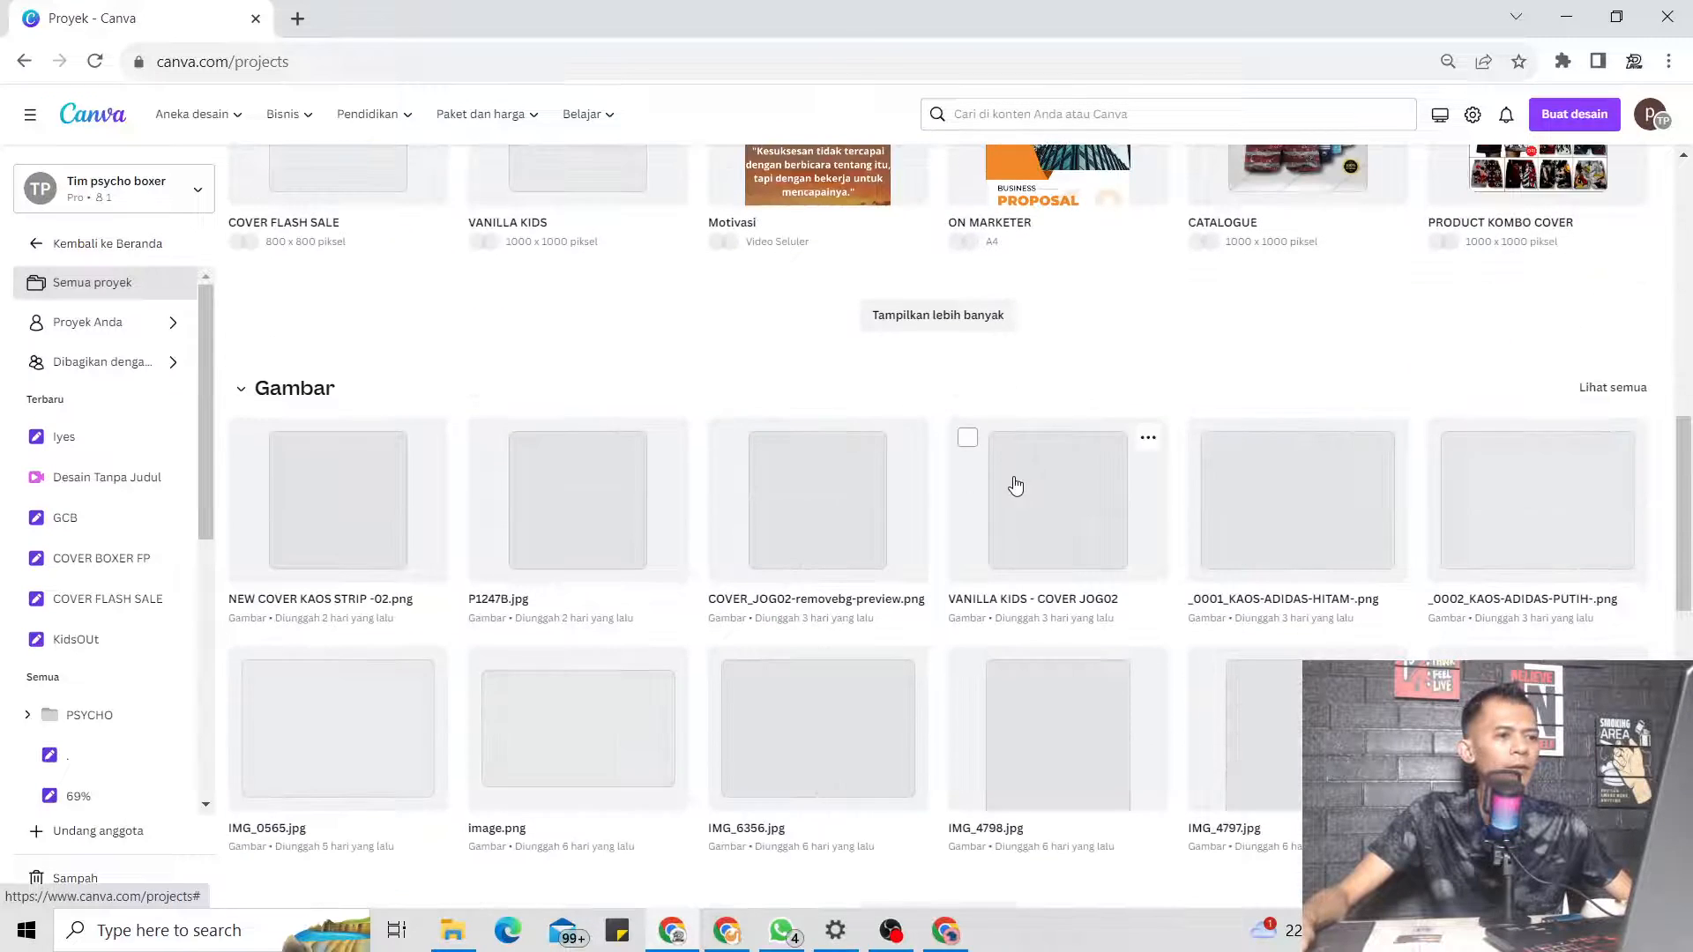
click(971, 319)
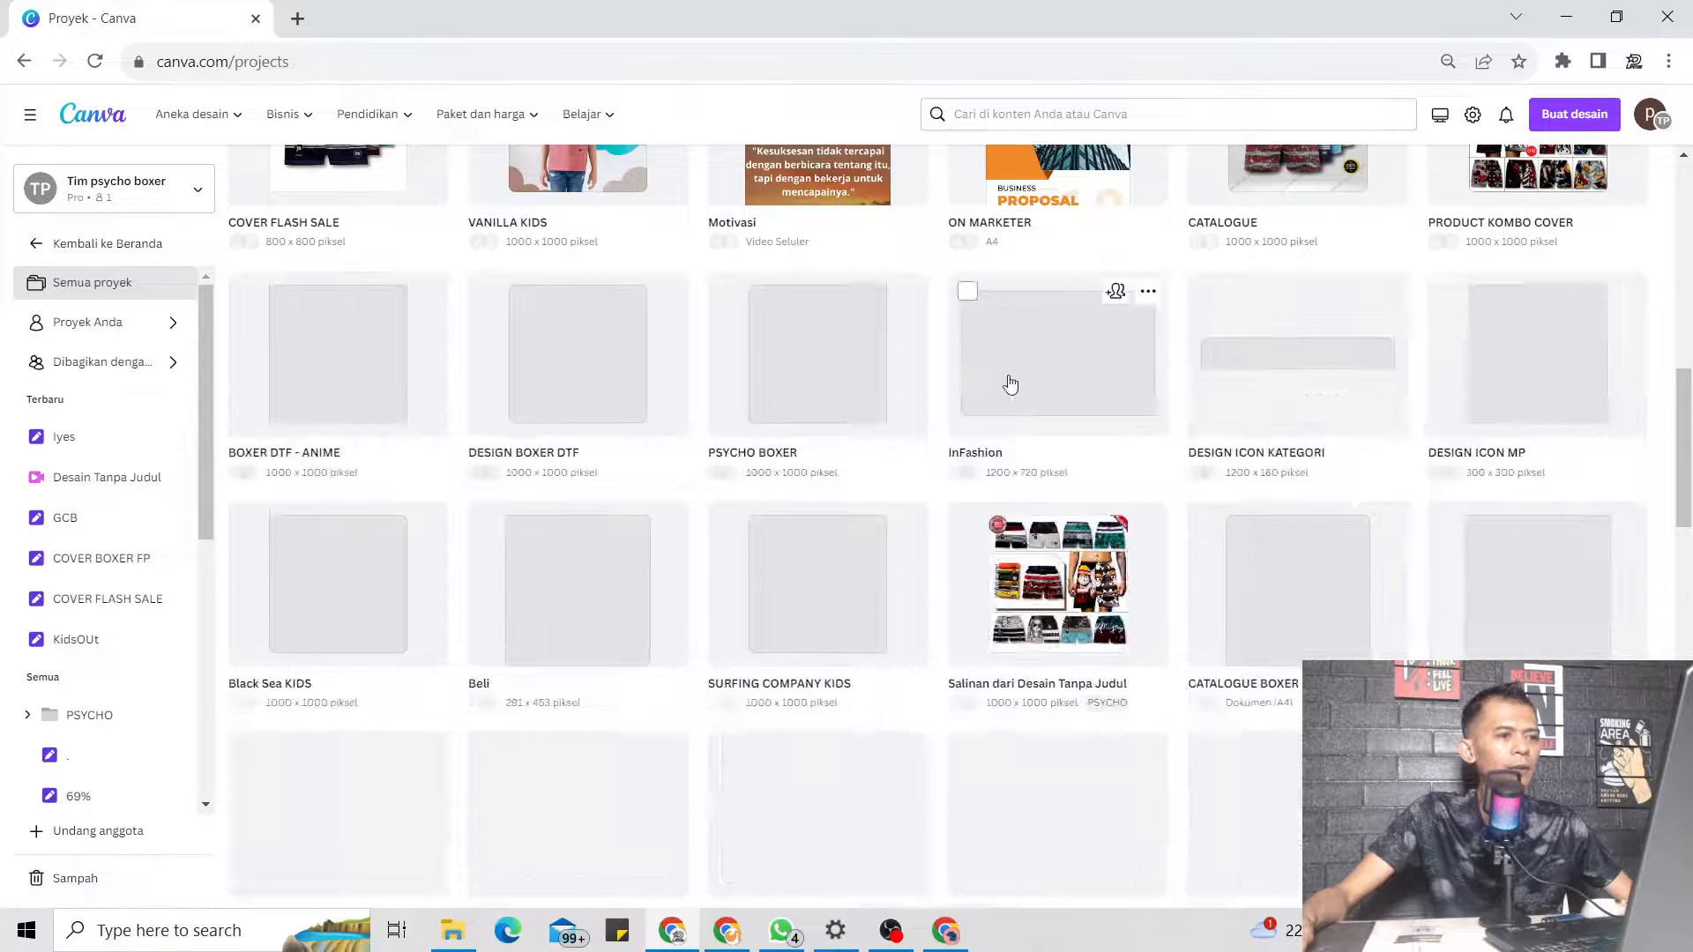
scroll(1036, 435, down, 3)
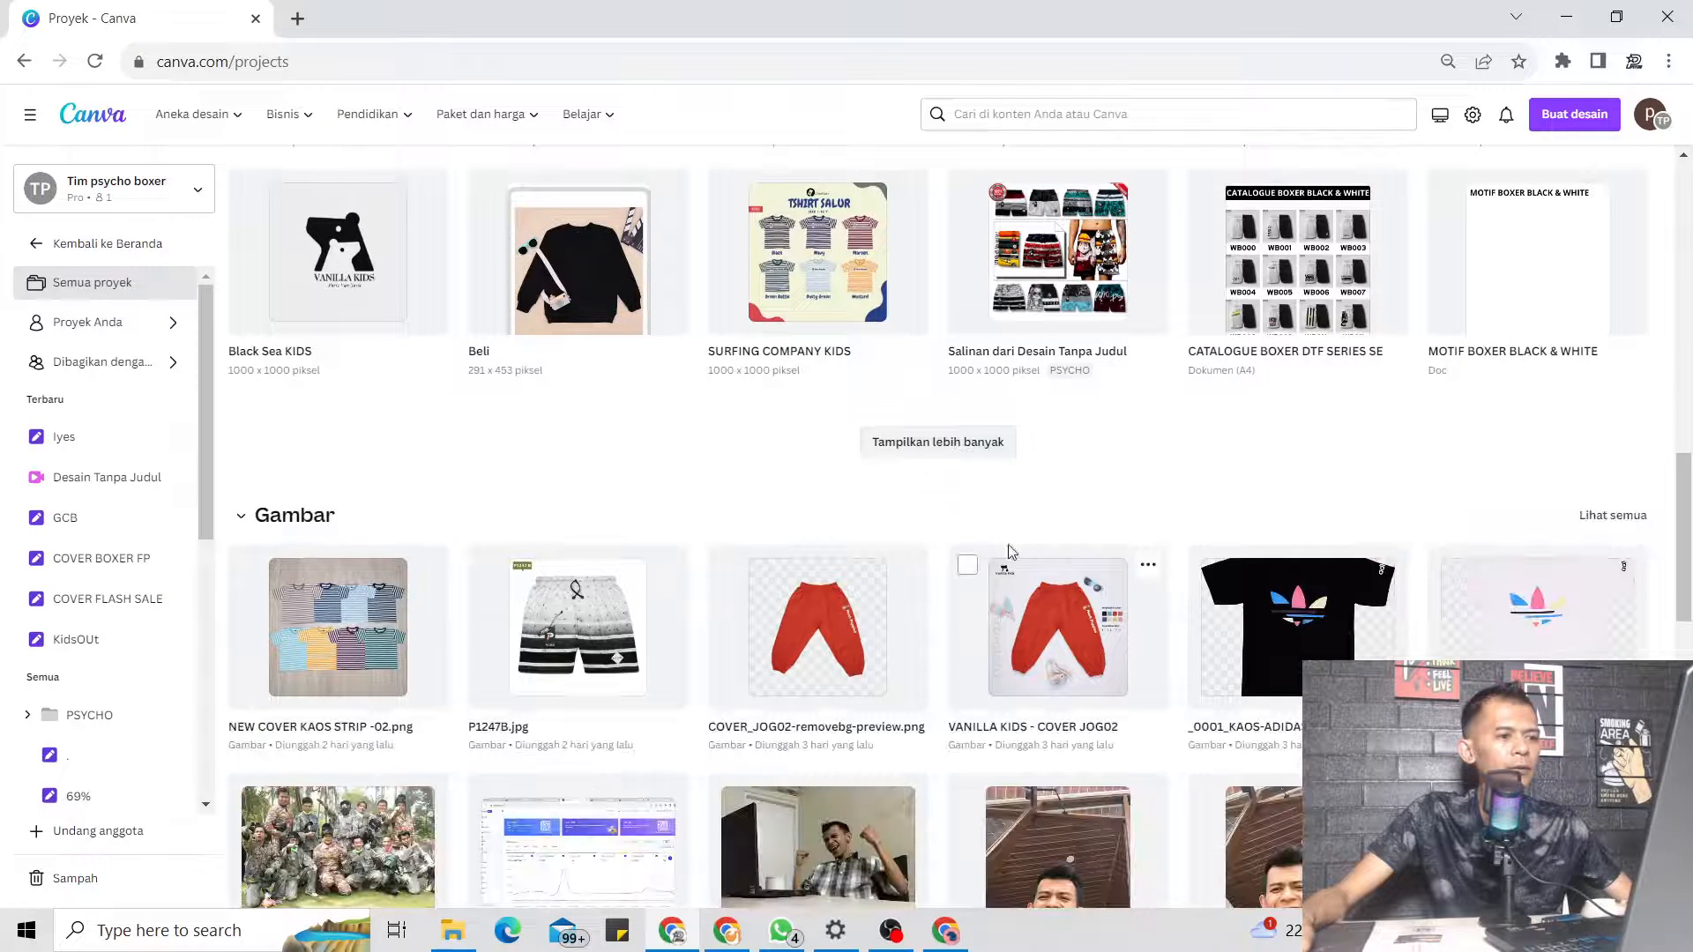
scroll(1037, 494, down, 3)
scroll(1036, 495, up, 4)
scroll(1036, 494, down, 7)
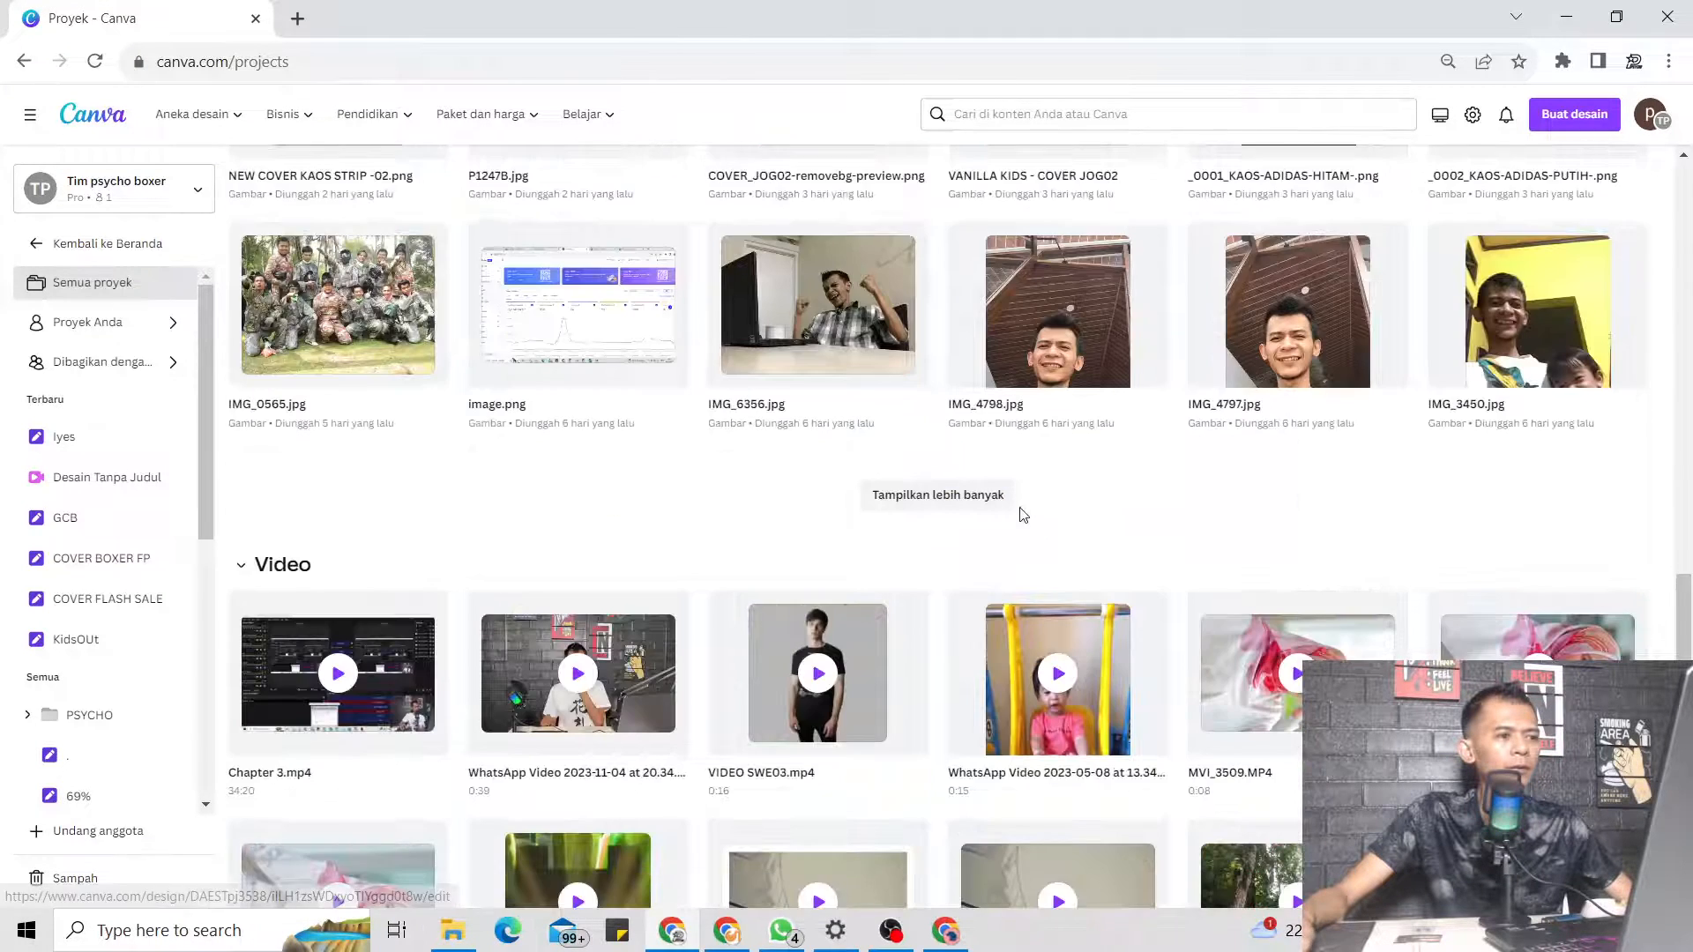
click(971, 510)
scroll(1005, 490, down, 1)
scroll(1022, 491, down, 5)
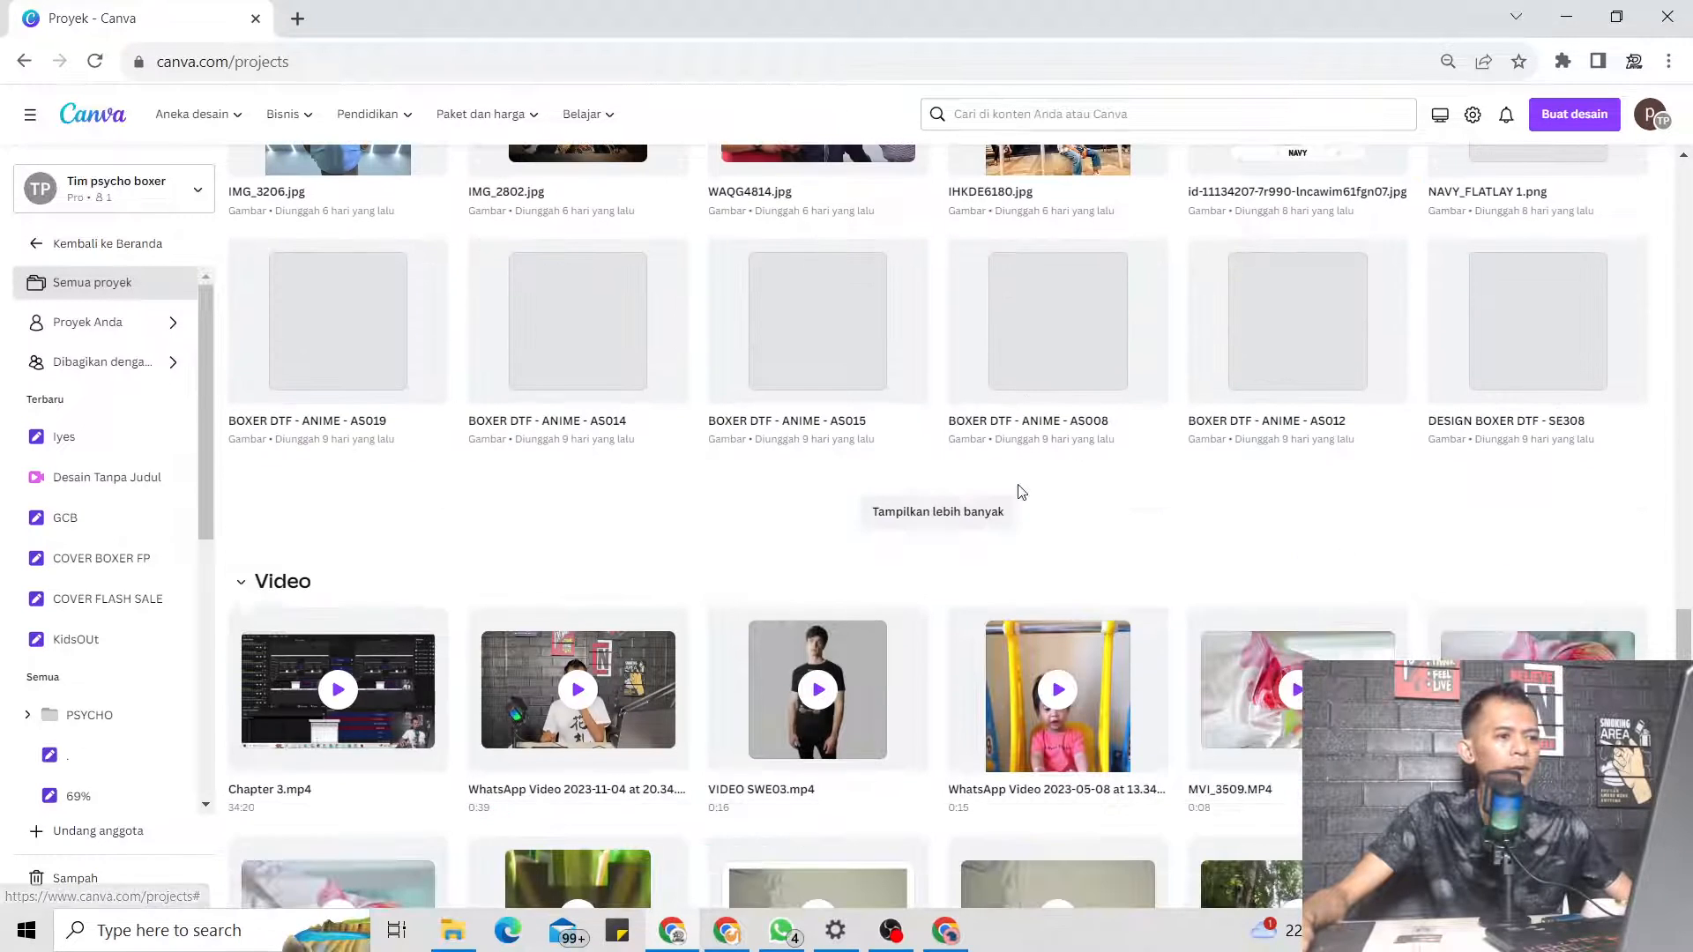
click(972, 507)
scroll(1012, 496, down, 4)
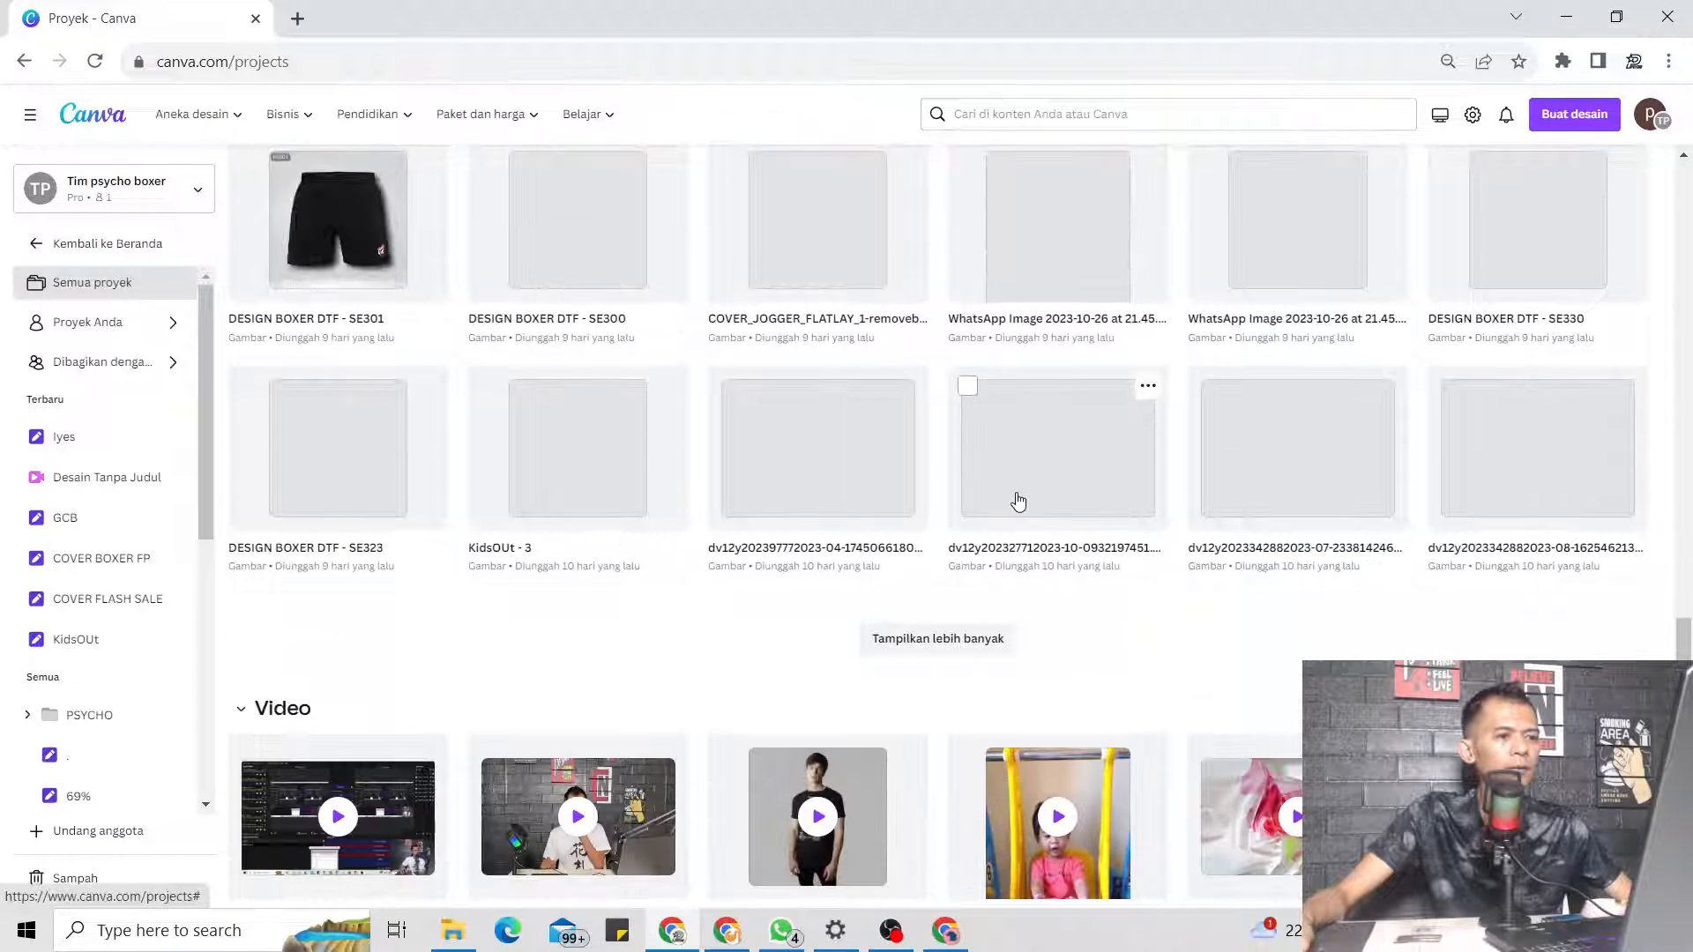
scroll(1007, 506, down, 1)
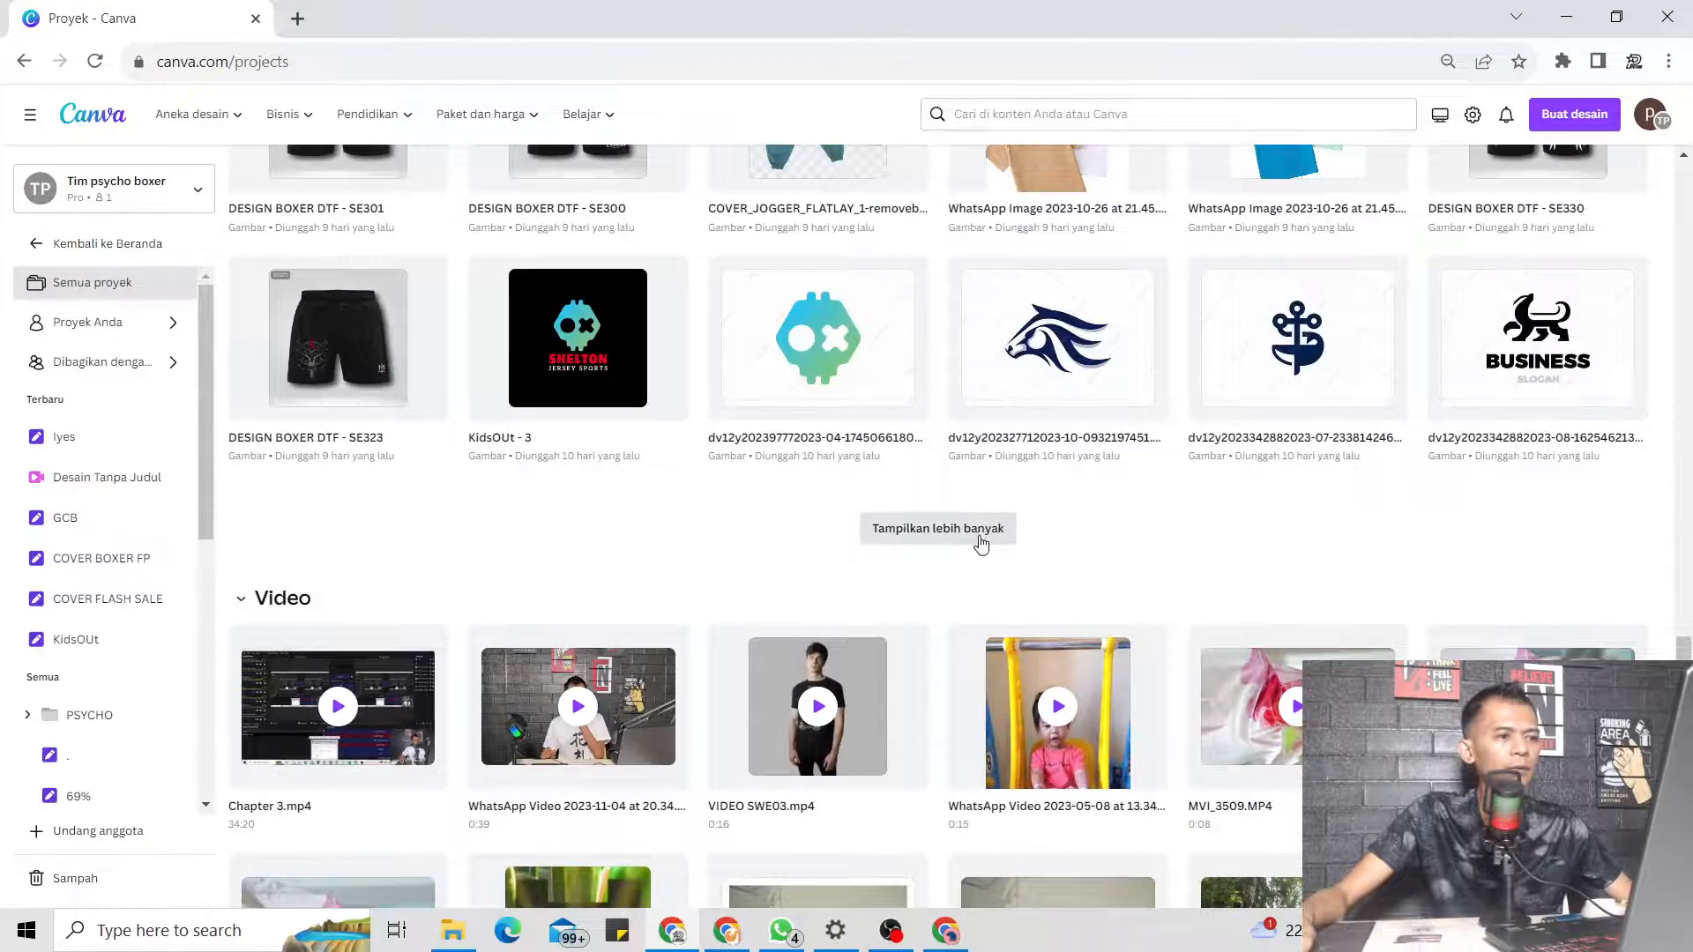
Show more entries in the Desain section and open the BANNER VANILLA KOMBINASI design
scroll(982, 529, up, 15)
scroll(990, 510, up, 4)
scroll(961, 705, down, 2)
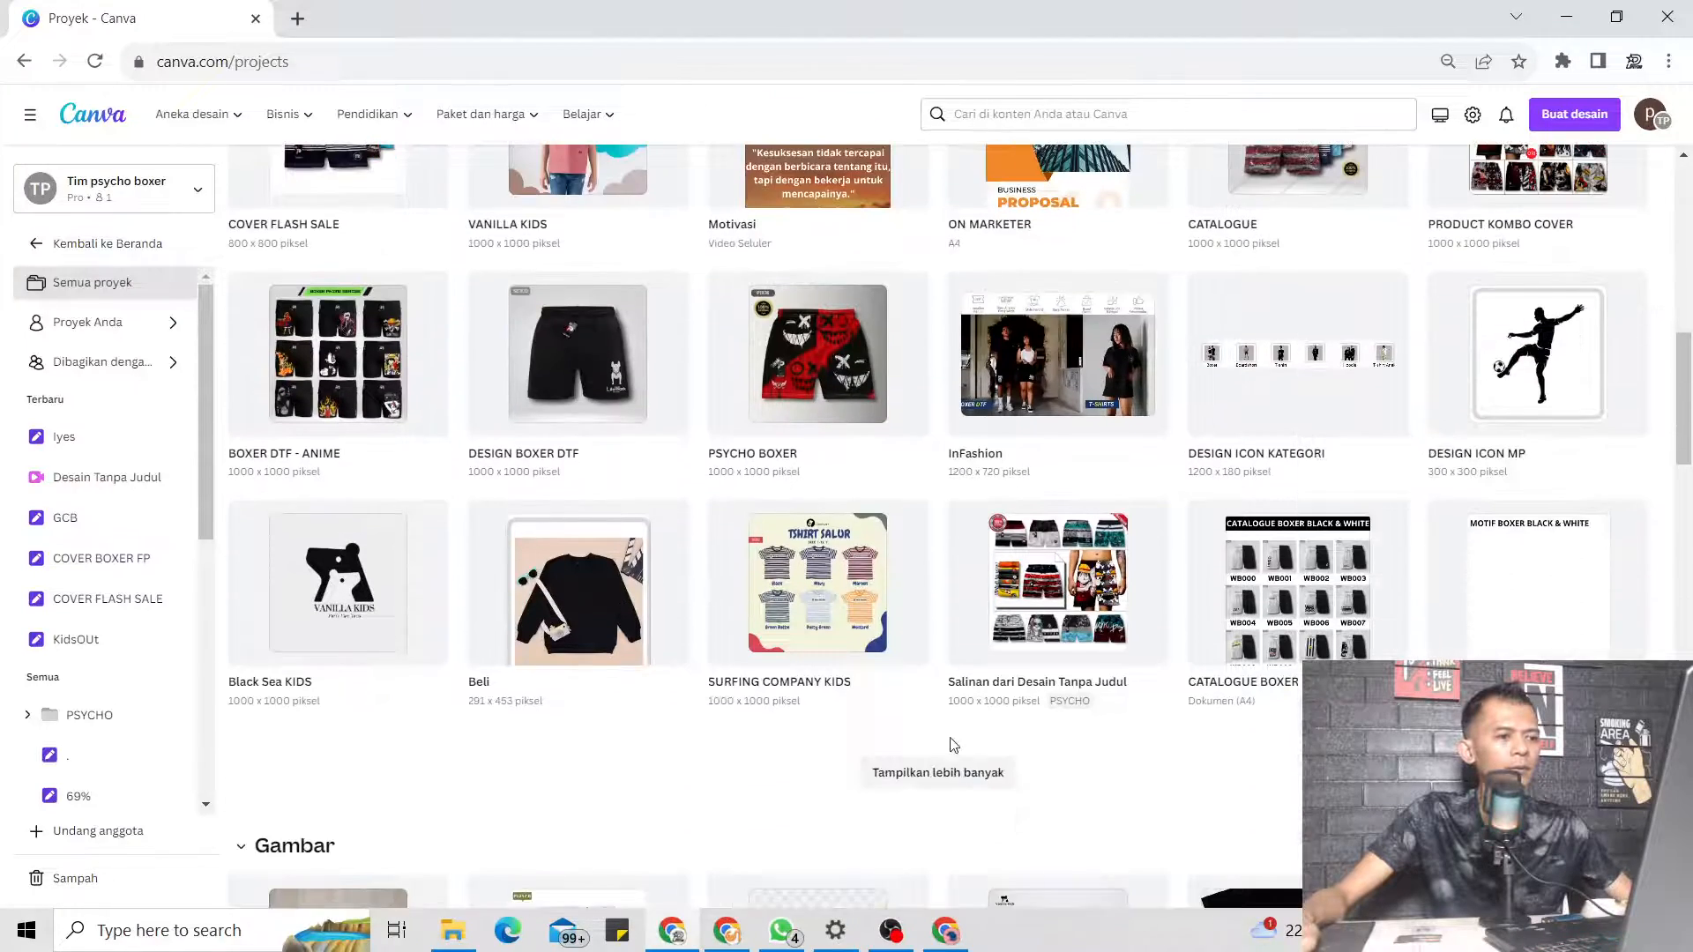
click(975, 769)
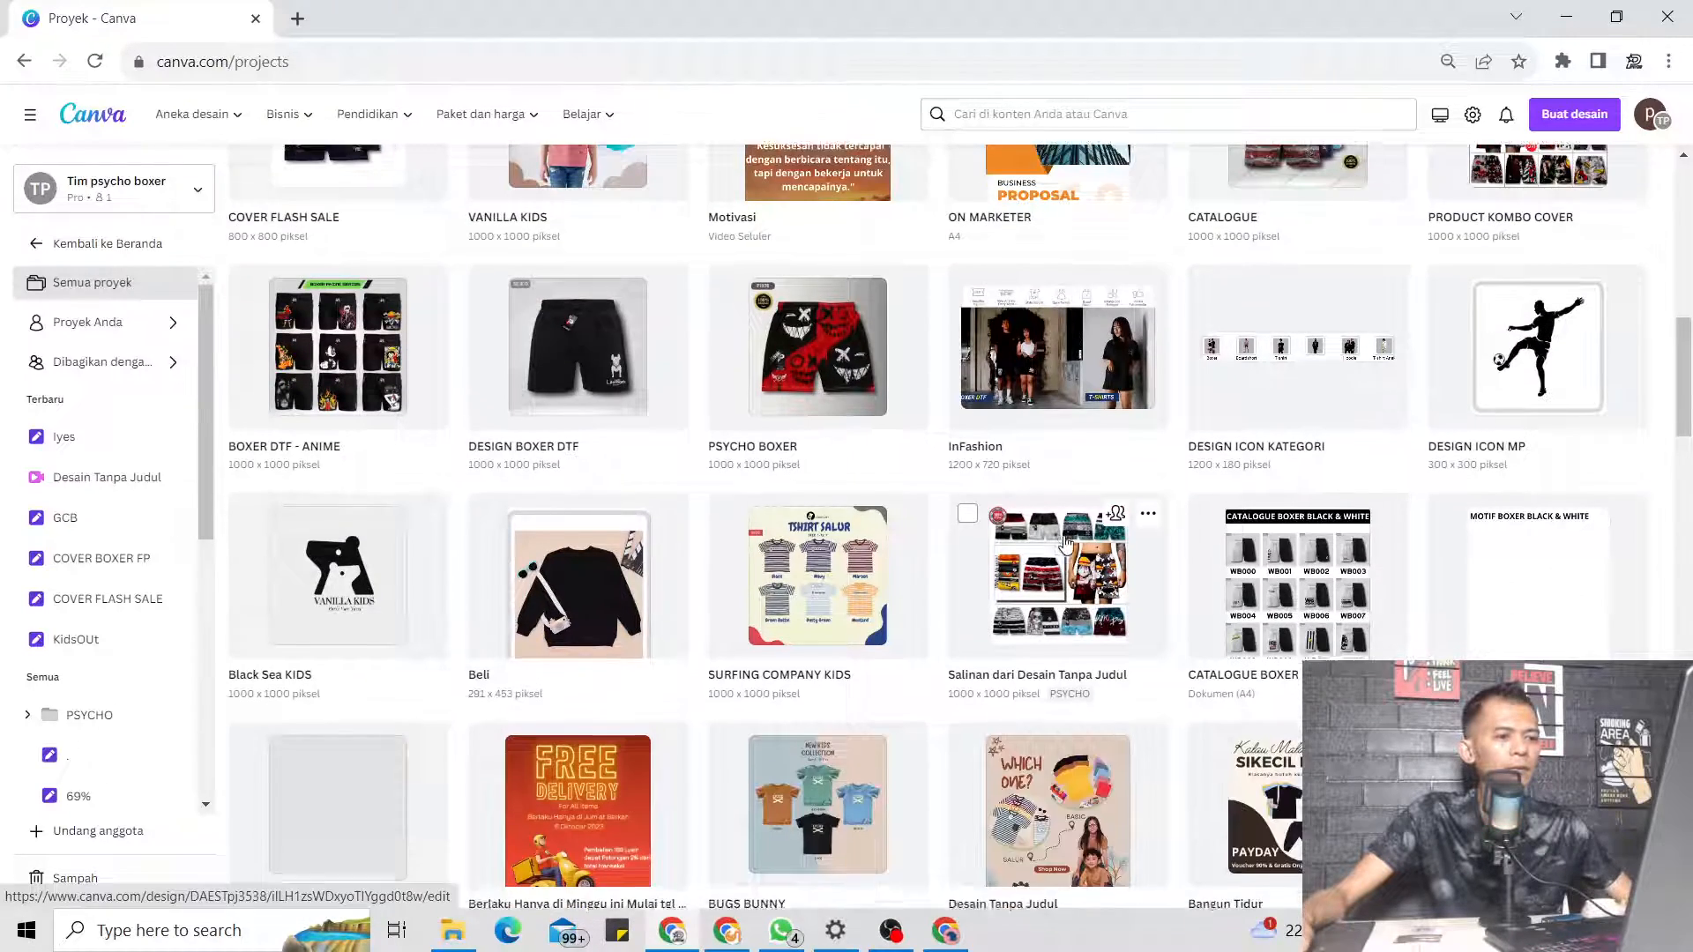
scroll(1032, 688, down, 4)
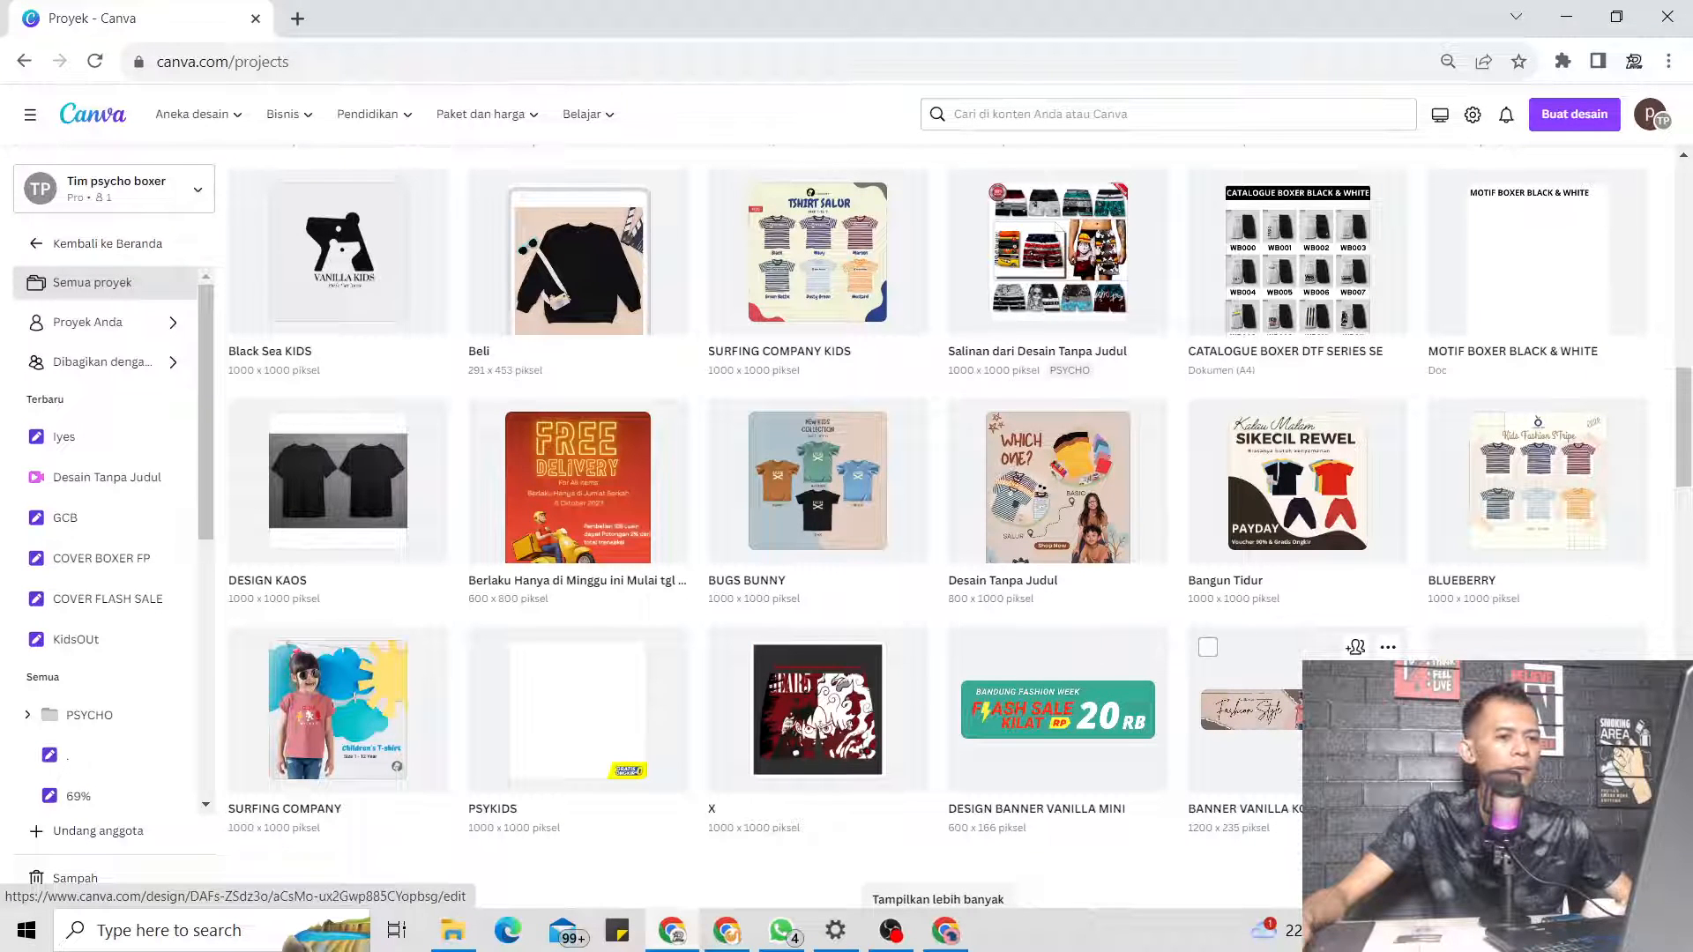
click(1280, 730)
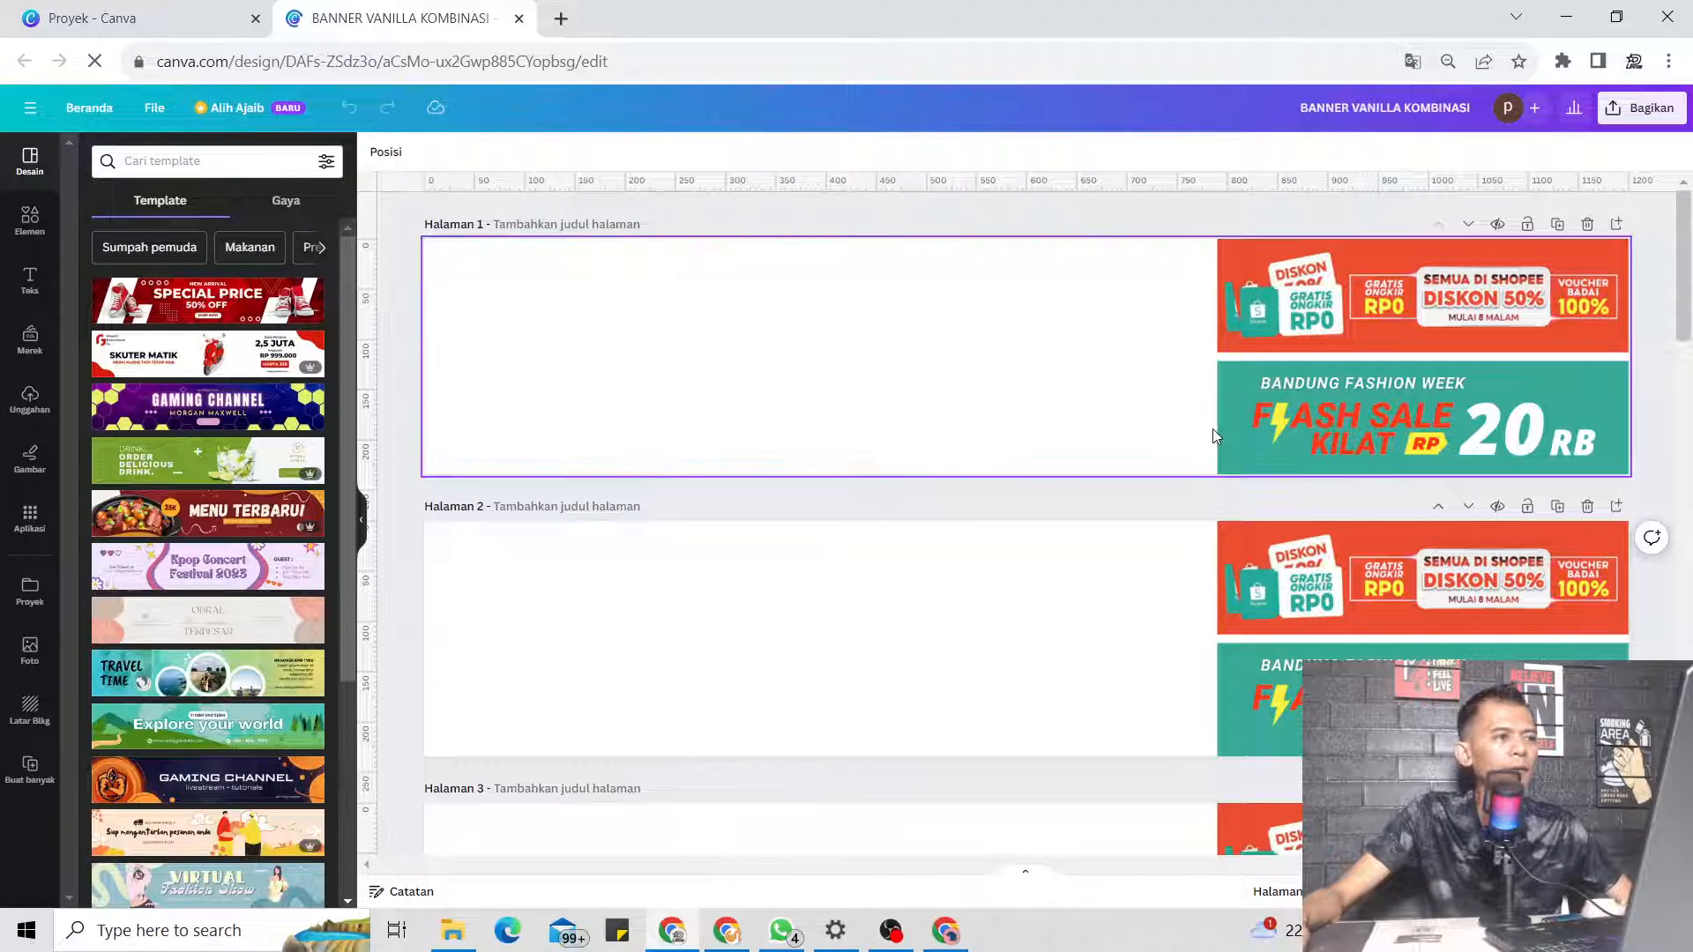
Review the pages of the banner design and duplicate page 1 with the Fashion Style banner
scroll(1172, 434, down, 7)
scroll(1172, 433, down, 4)
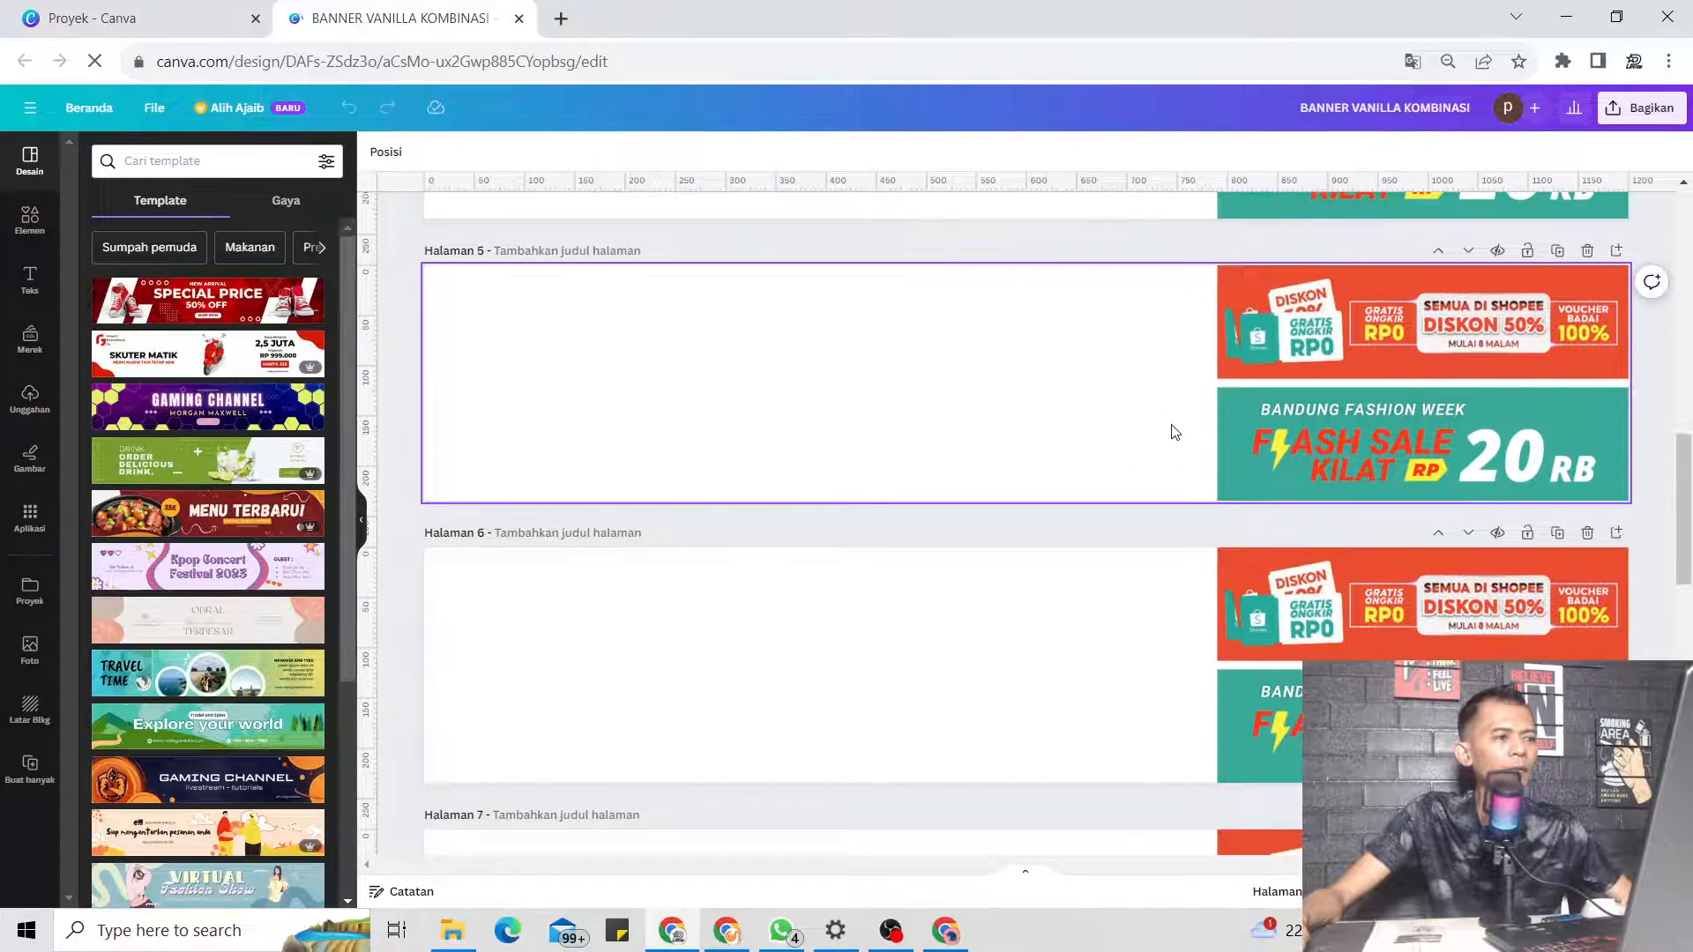
scroll(1179, 430, up, 5)
scroll(1179, 430, up, 3)
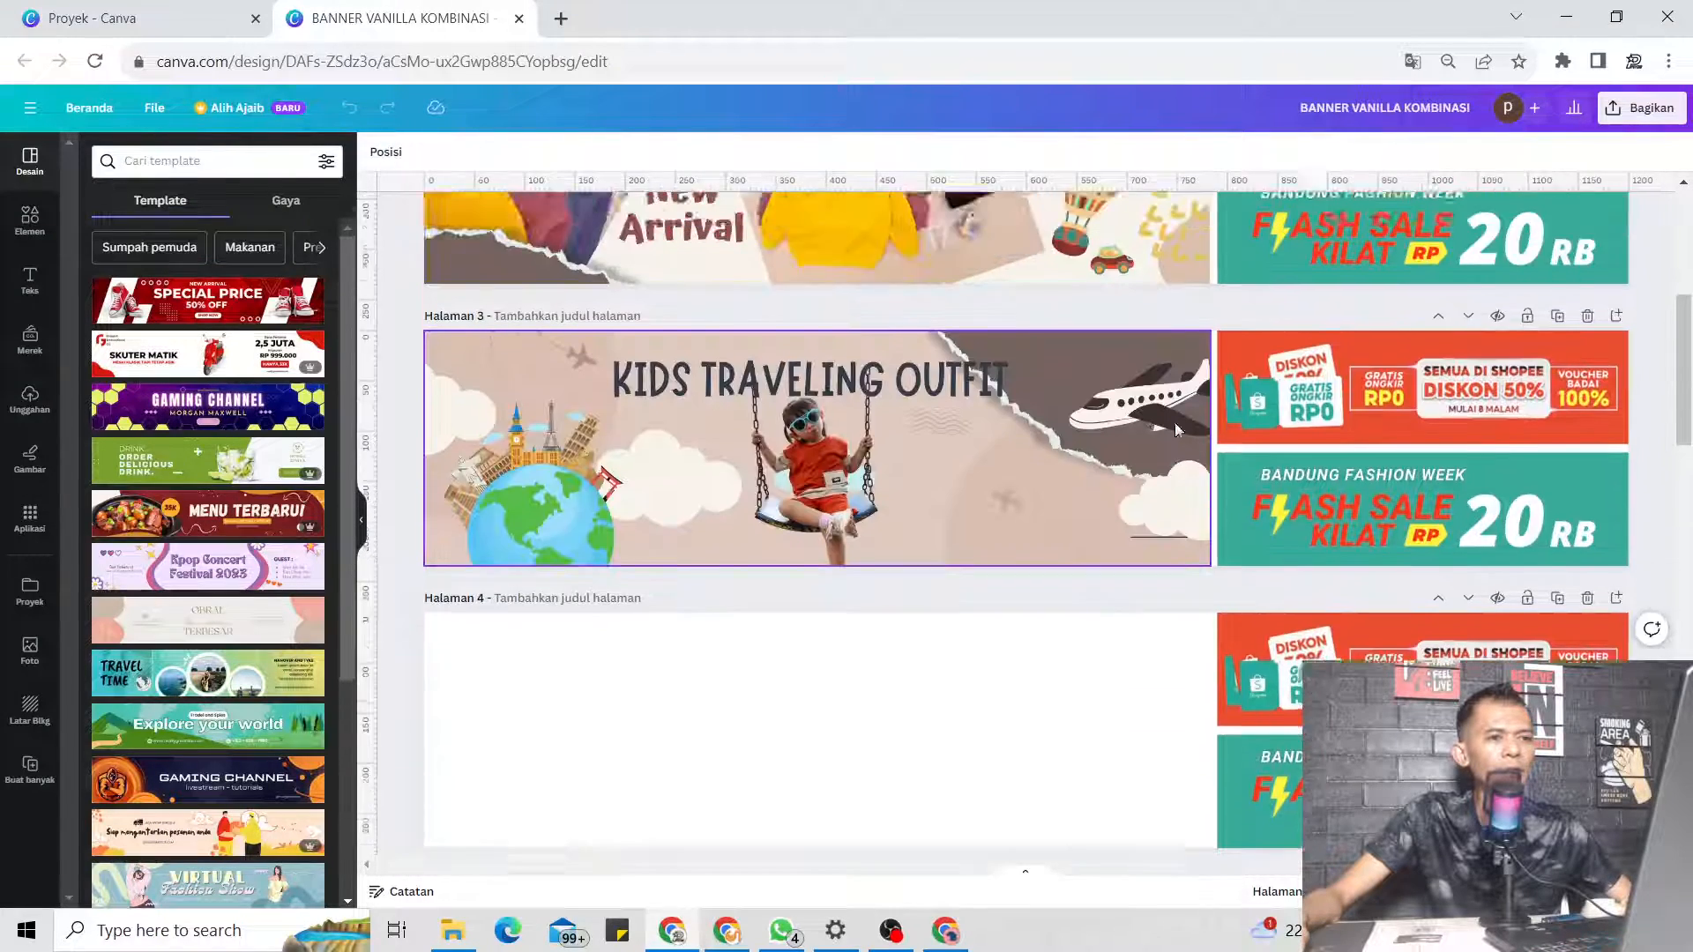
scroll(1230, 410, up, 2)
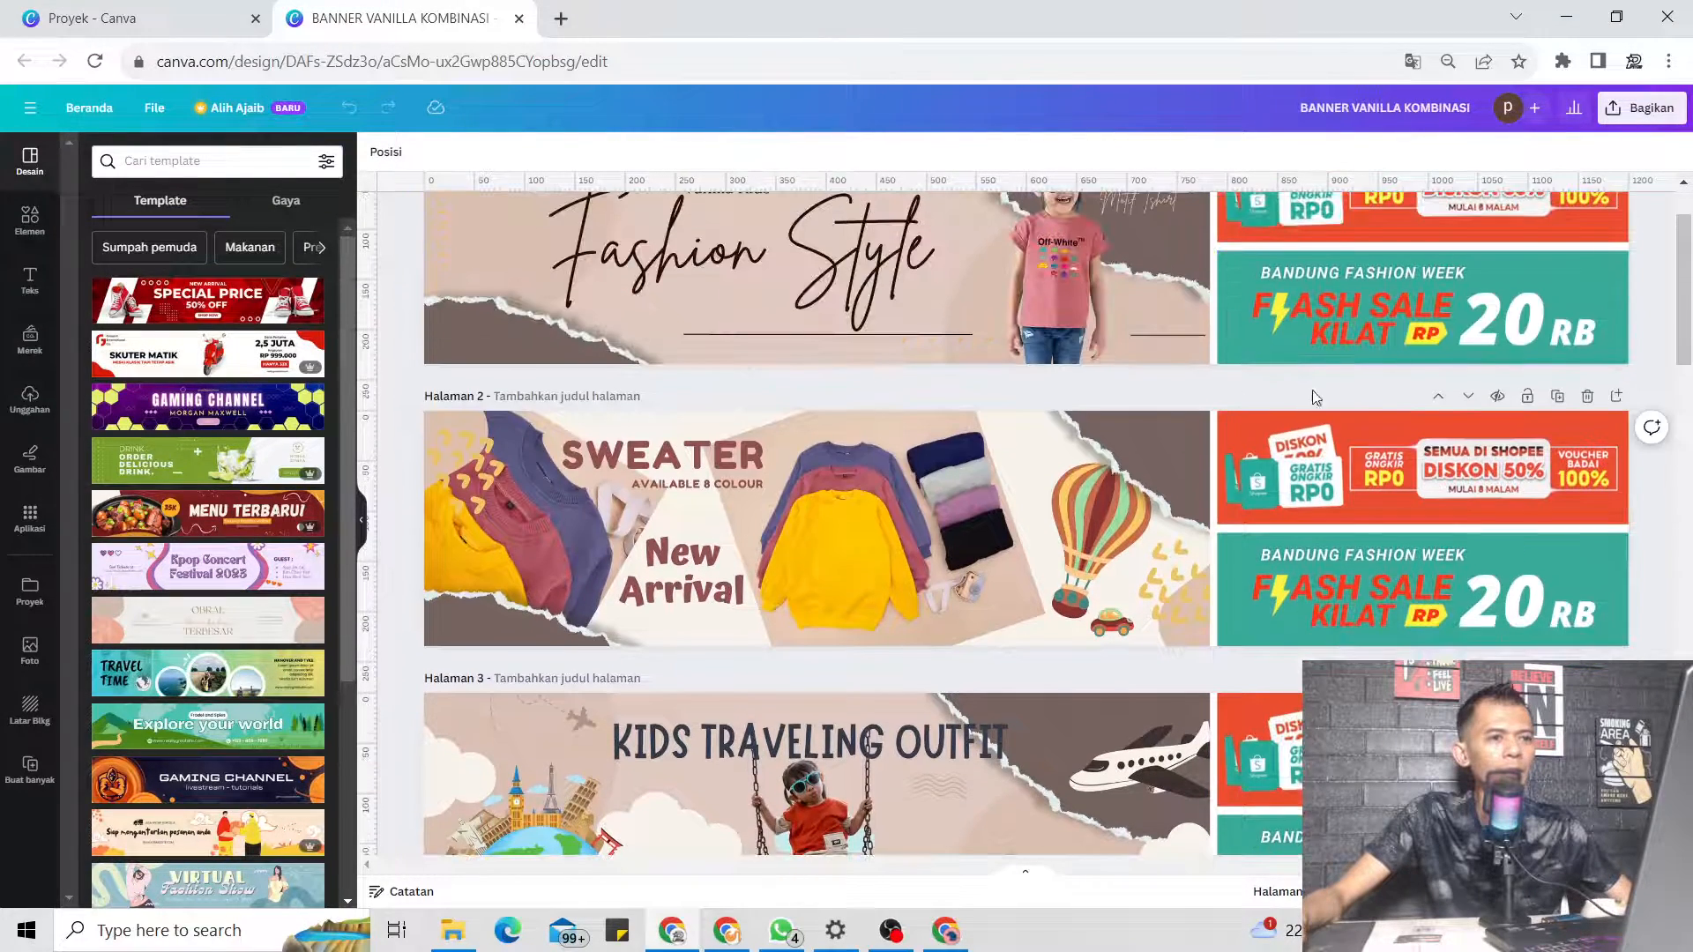
scroll(1384, 411, up, 1)
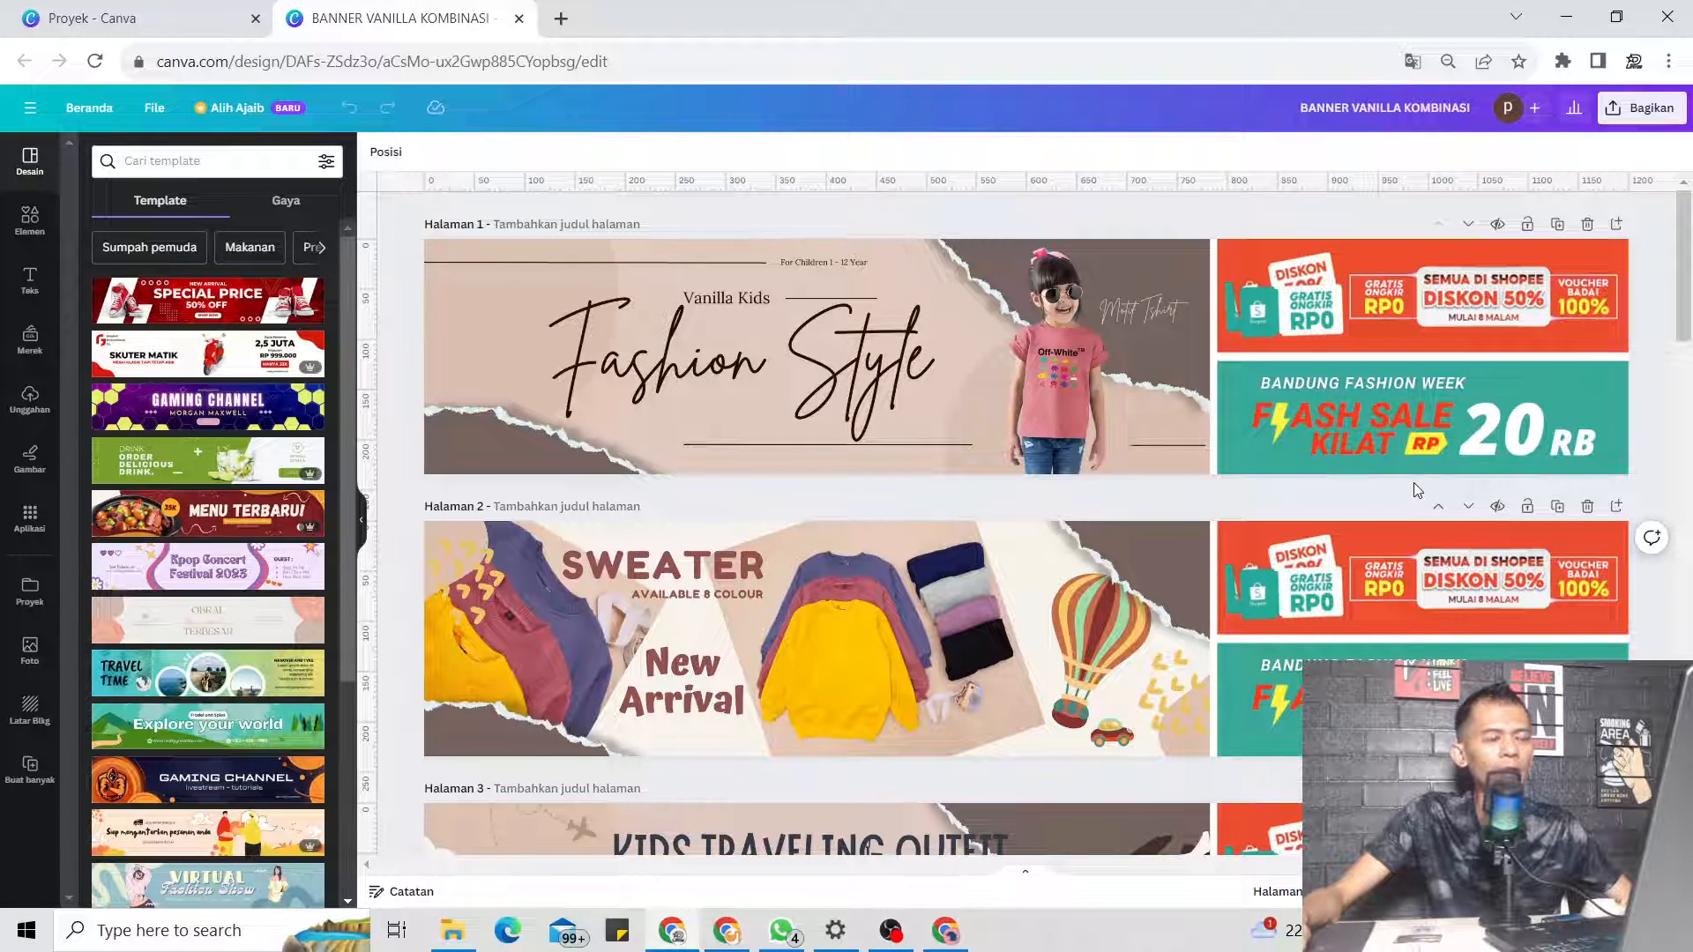
click(1565, 391)
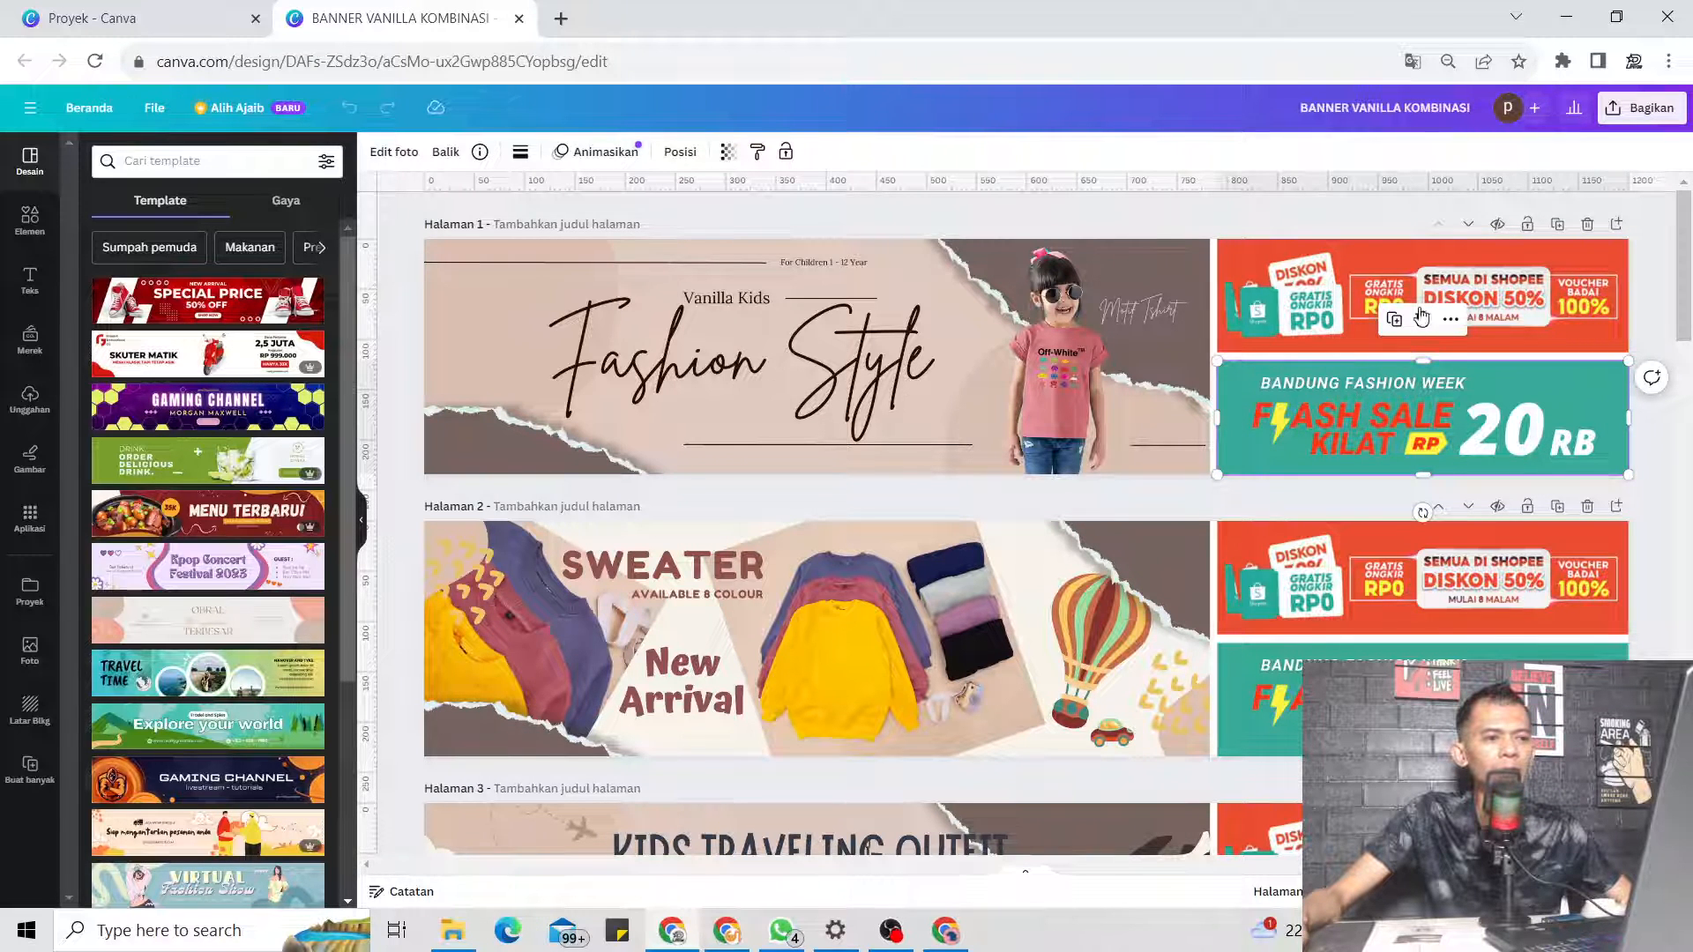
click(1557, 225)
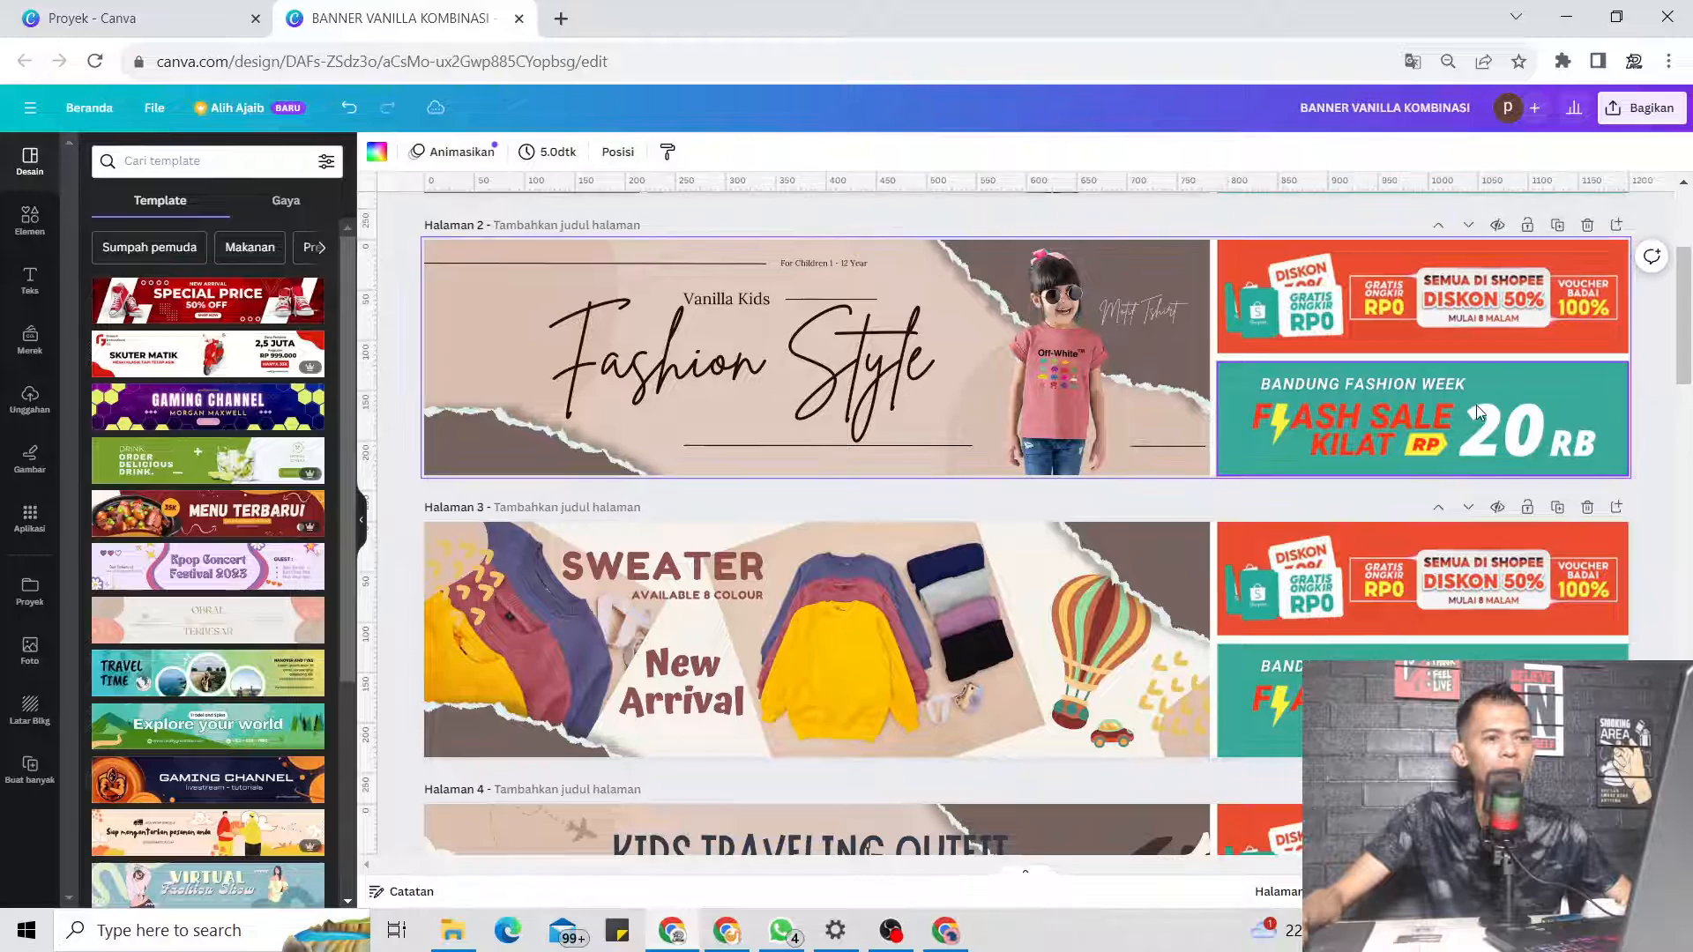
click(1407, 393)
double_click(1383, 384)
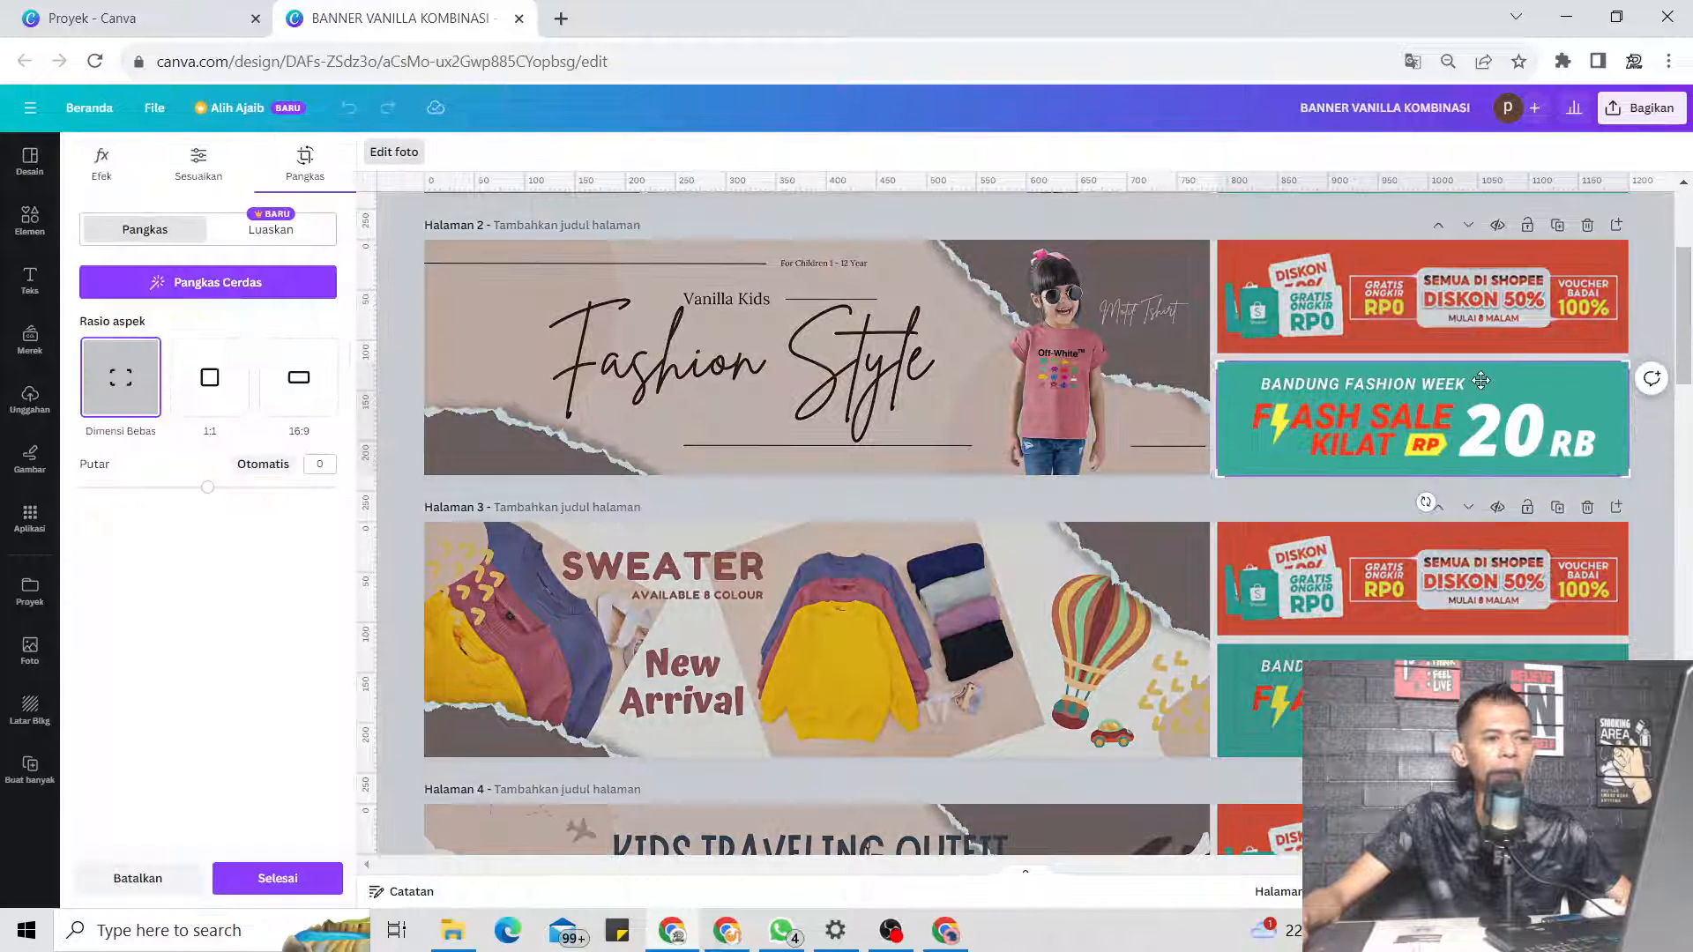
click(1626, 331)
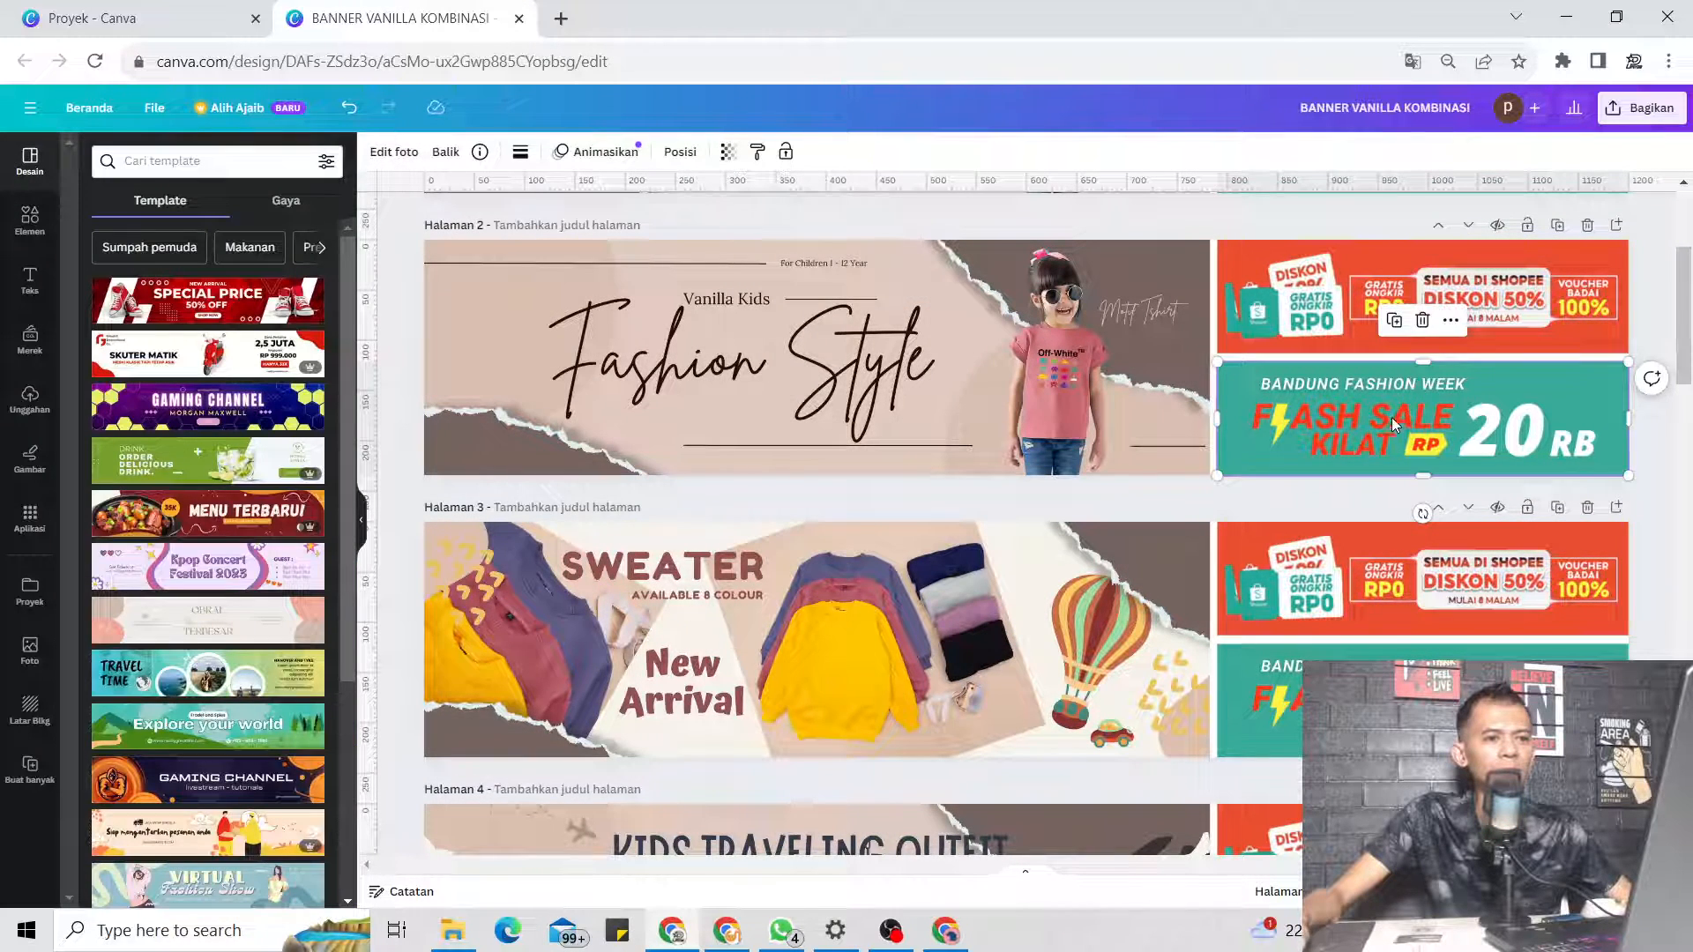
mouse_move(1392, 416)
mouse_down()
mouse_move(1392, 448)
mouse_move(1388, 415)
mouse_move(1410, 411)
mouse_up()
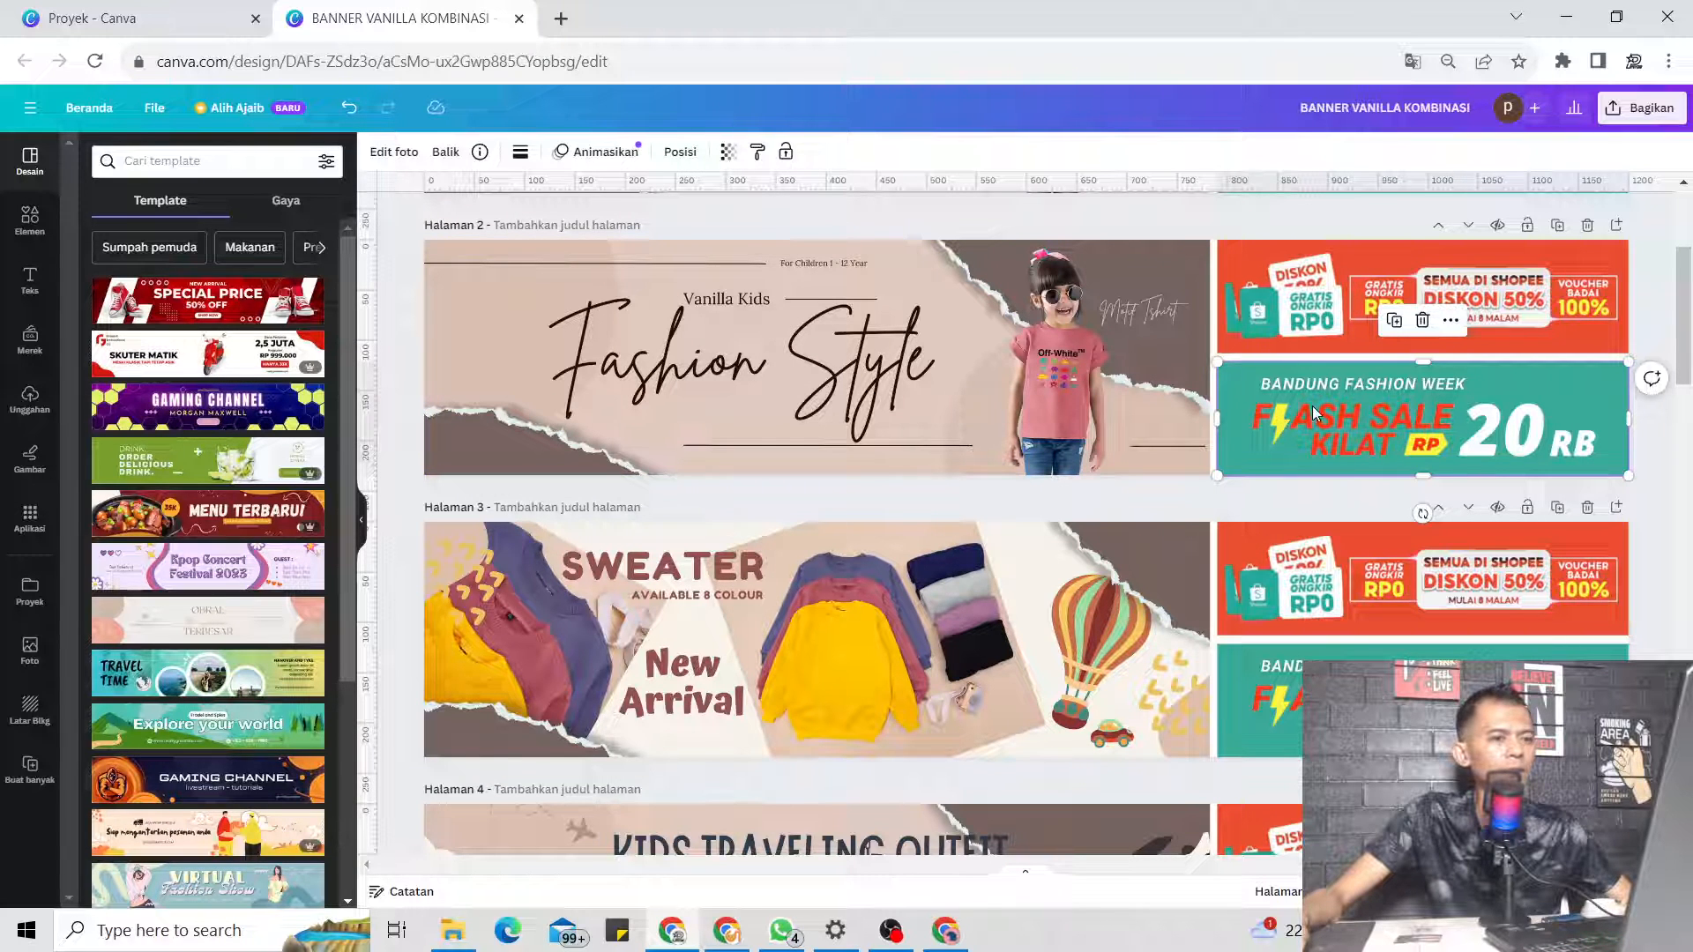
mouse_move(1313, 406)
mouse_down()
mouse_move(1307, 463)
mouse_move(1310, 439)
mouse_up()
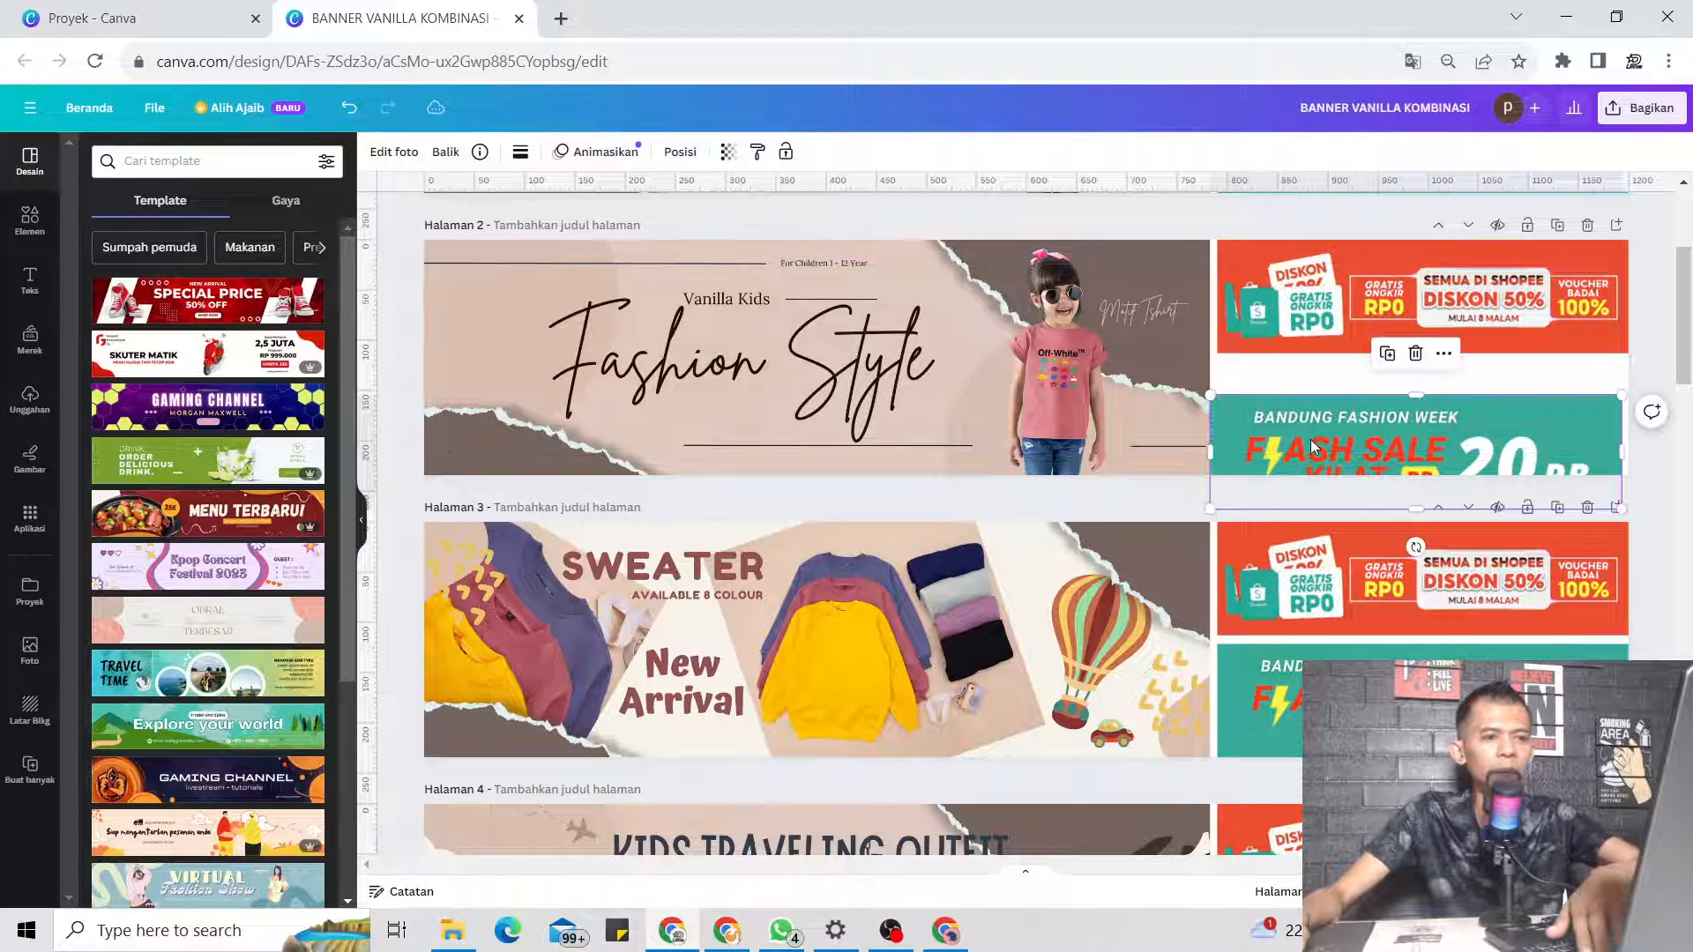
key(ctrl+z)
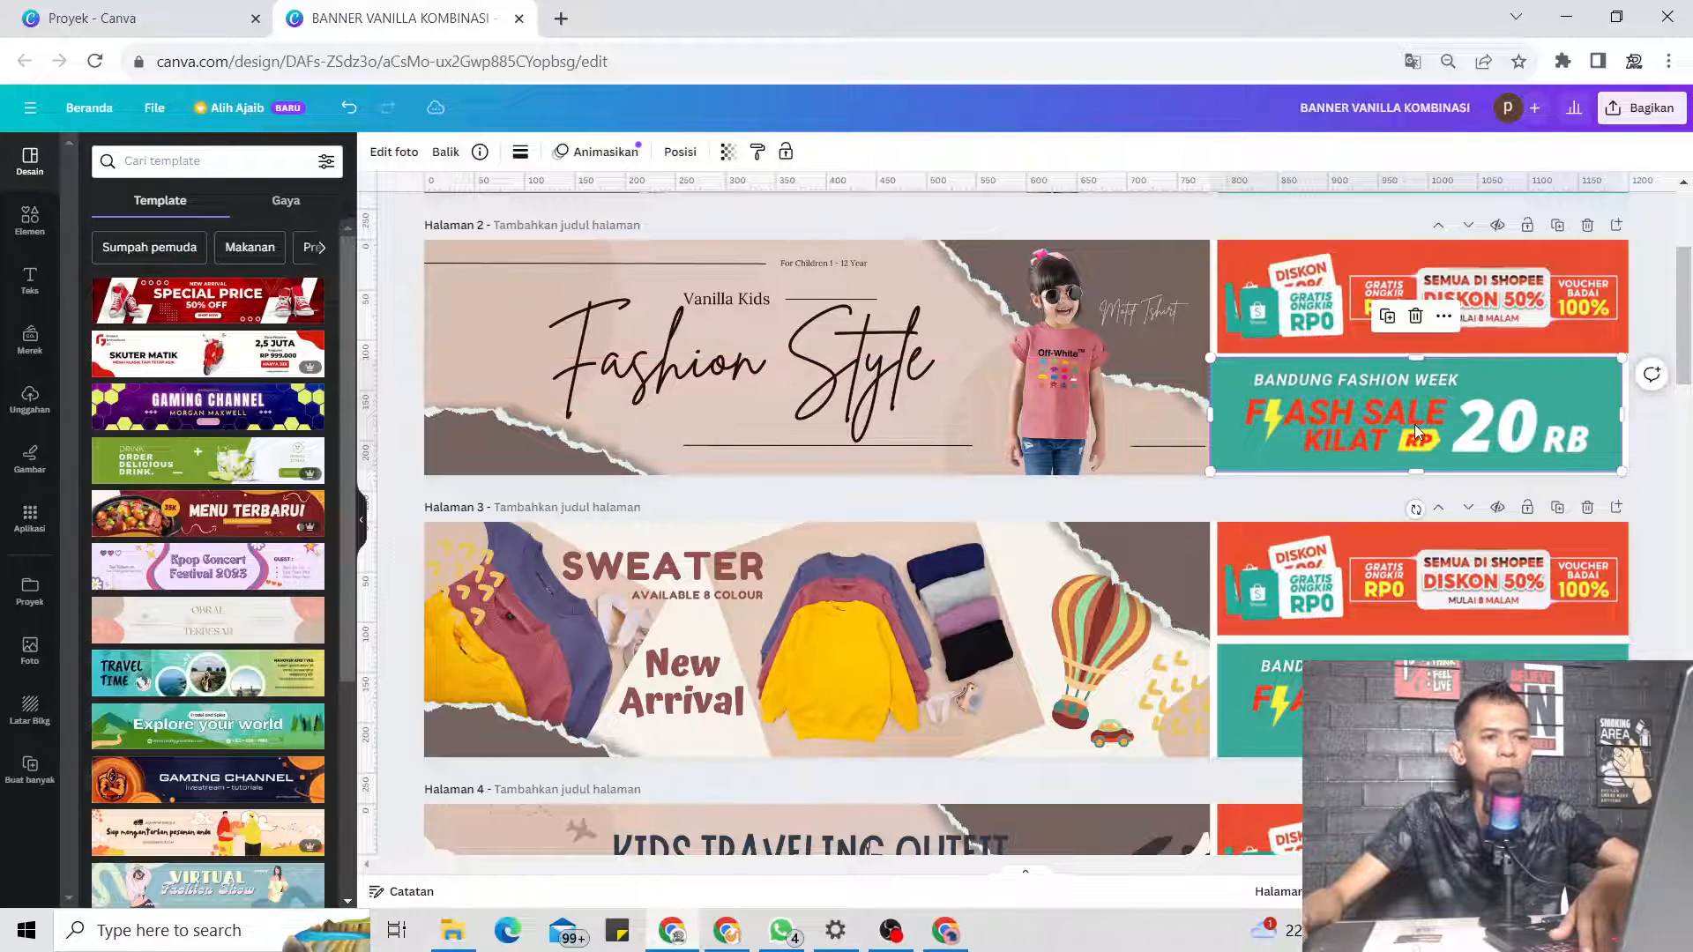
Delete the green Bandung Fashion Week flash sale image from the duplicated page 2
double_click(1415, 425)
double_click(1591, 420)
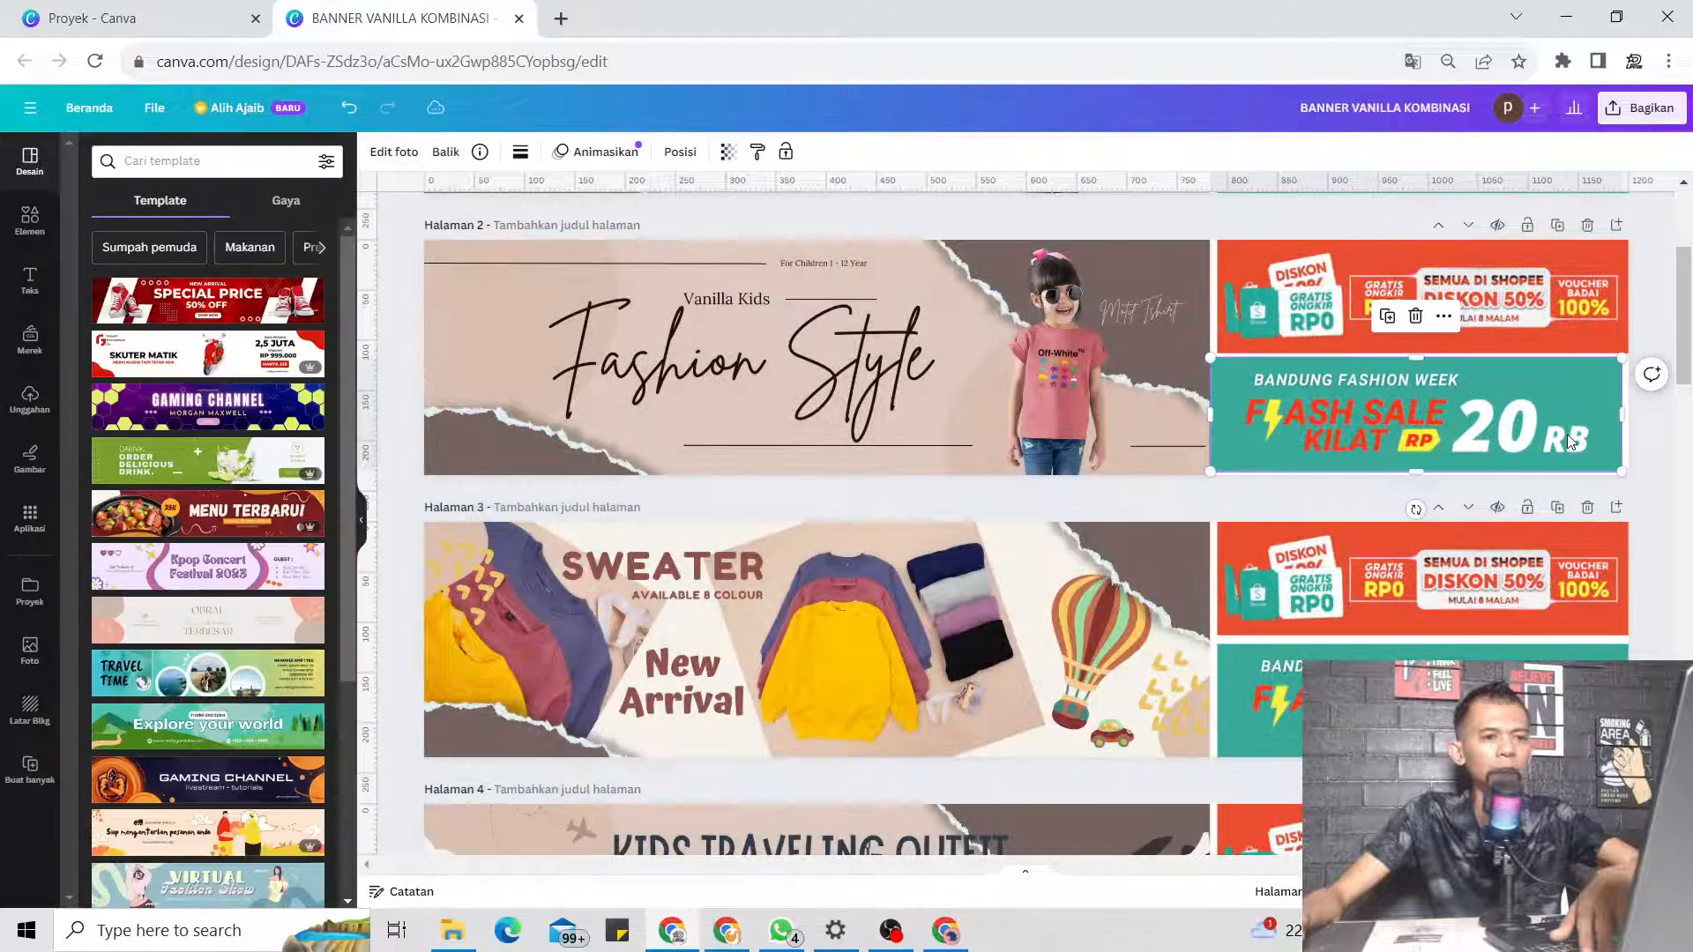
double_click(1607, 425)
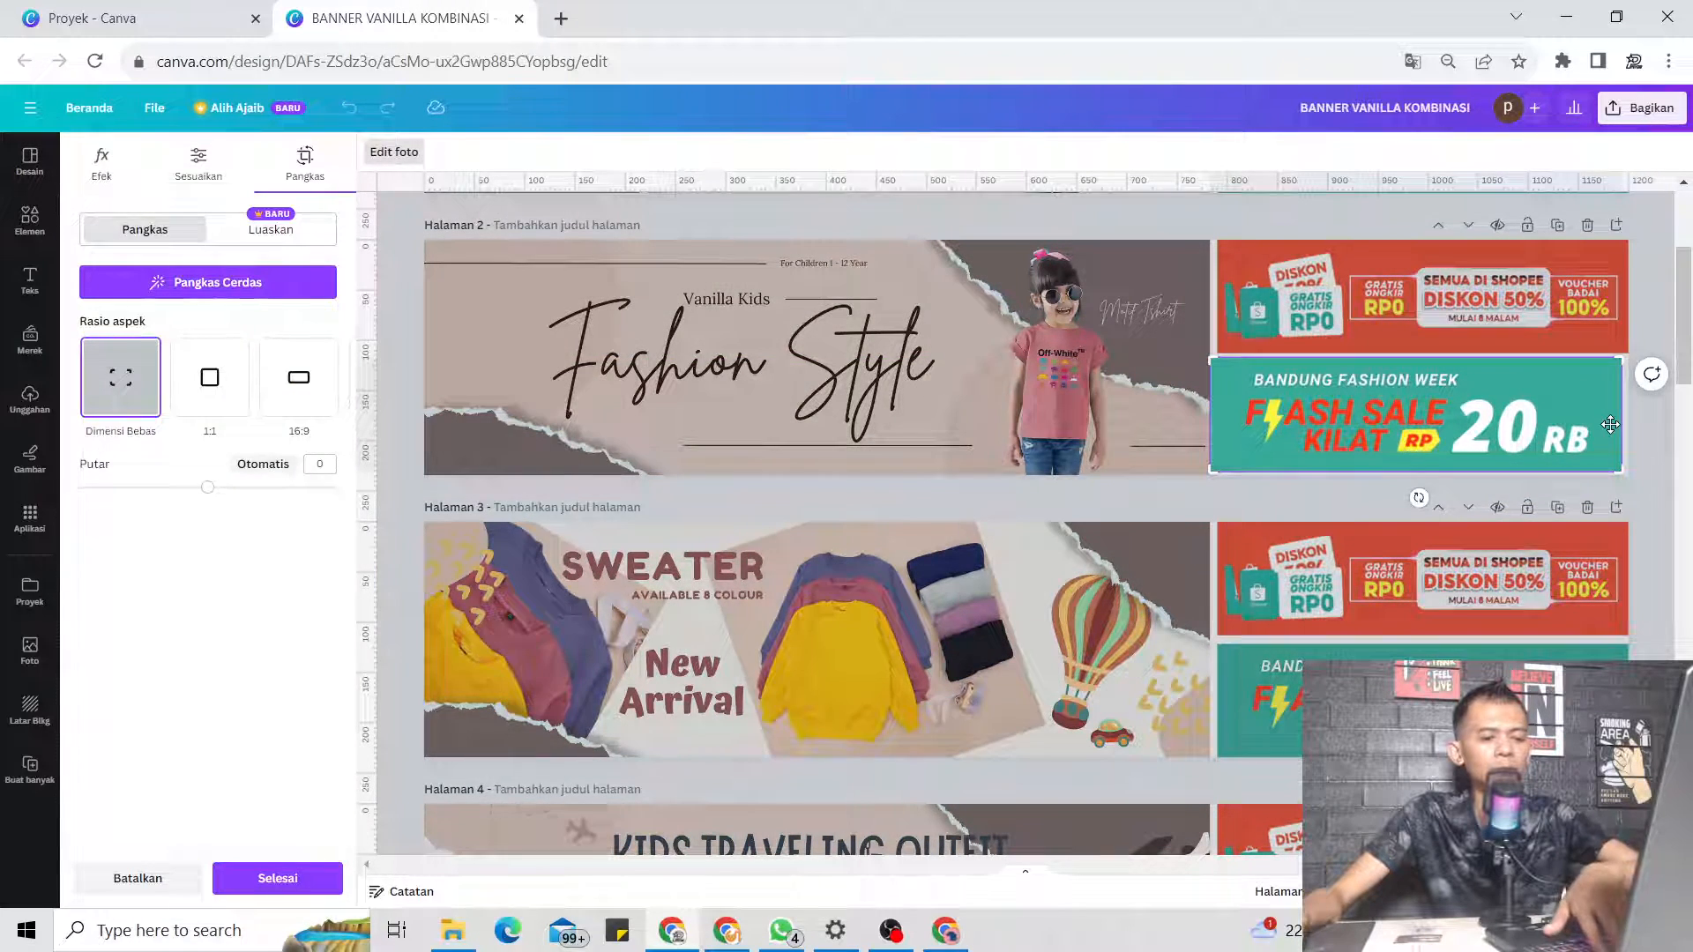
key(Delete)
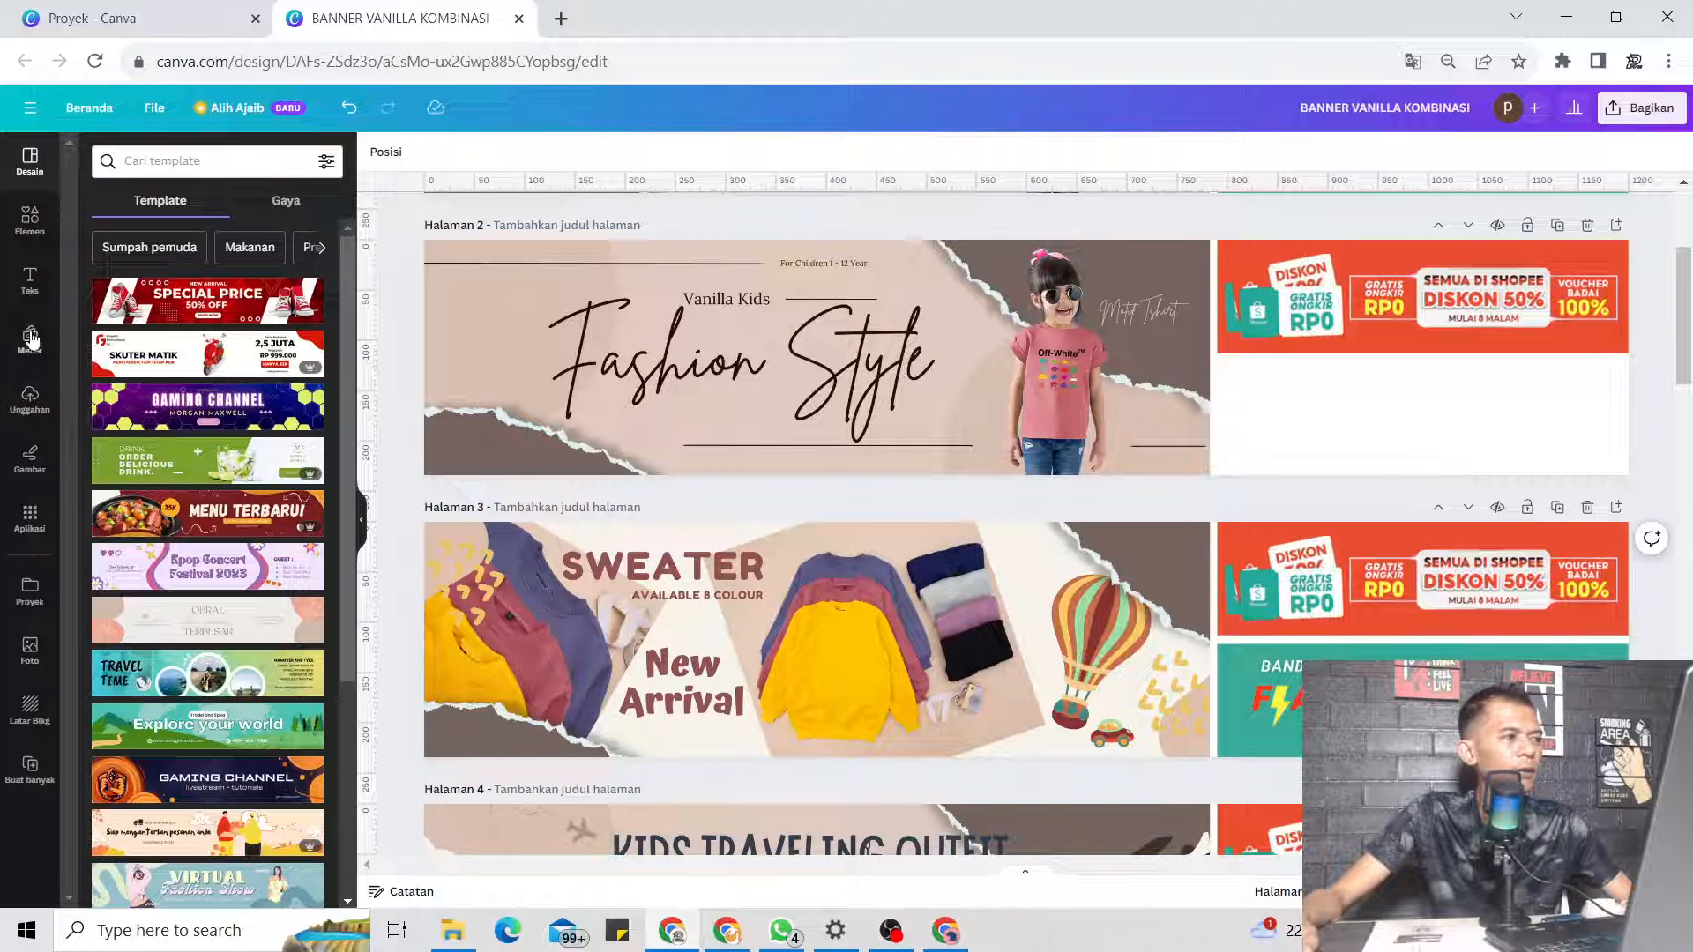
Add a red square shape and stretch it to fill the empty area below the Shopee discount image on page 2
click(30, 220)
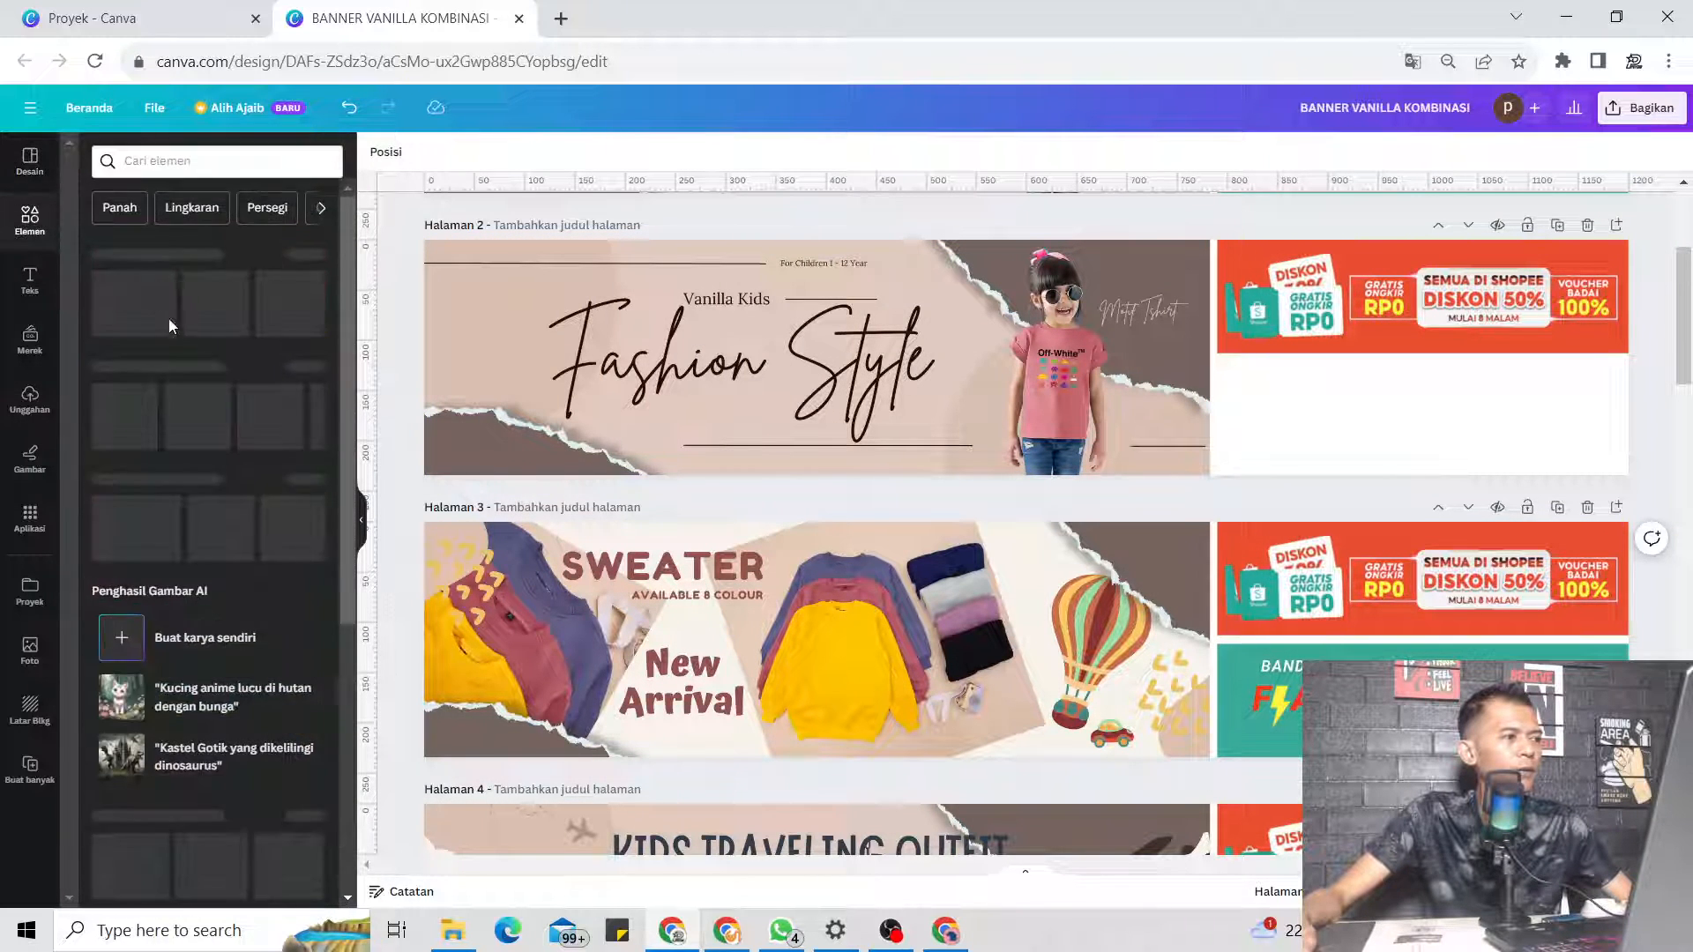
click(119, 404)
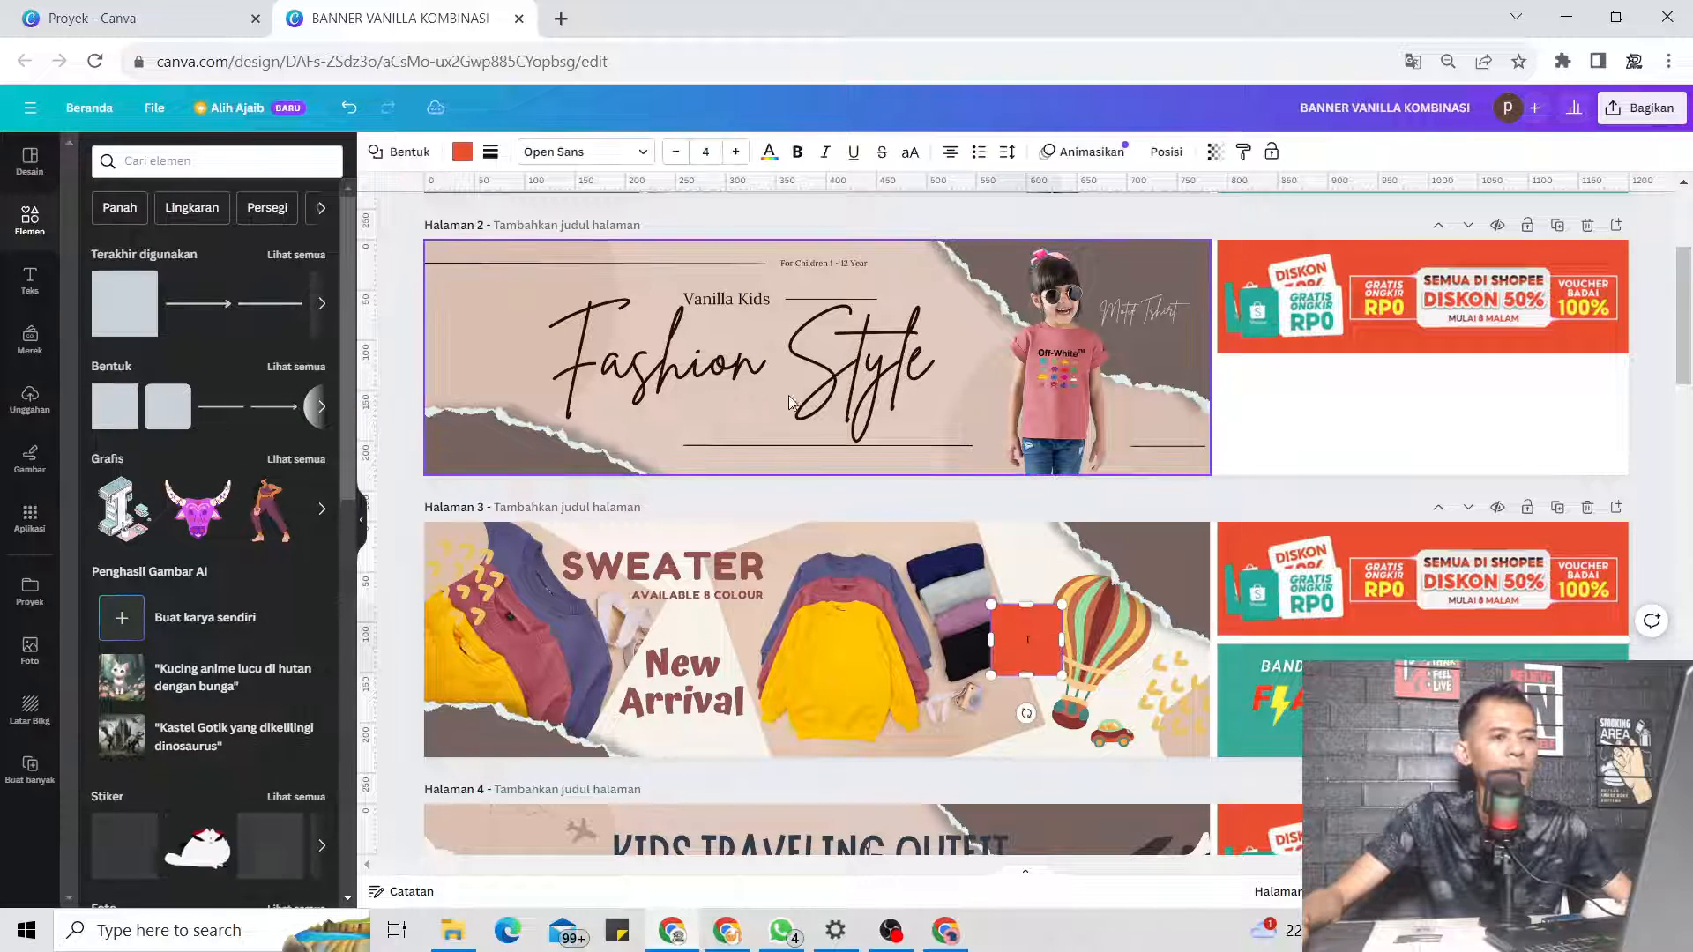
drag(1039, 635, 1631, 414)
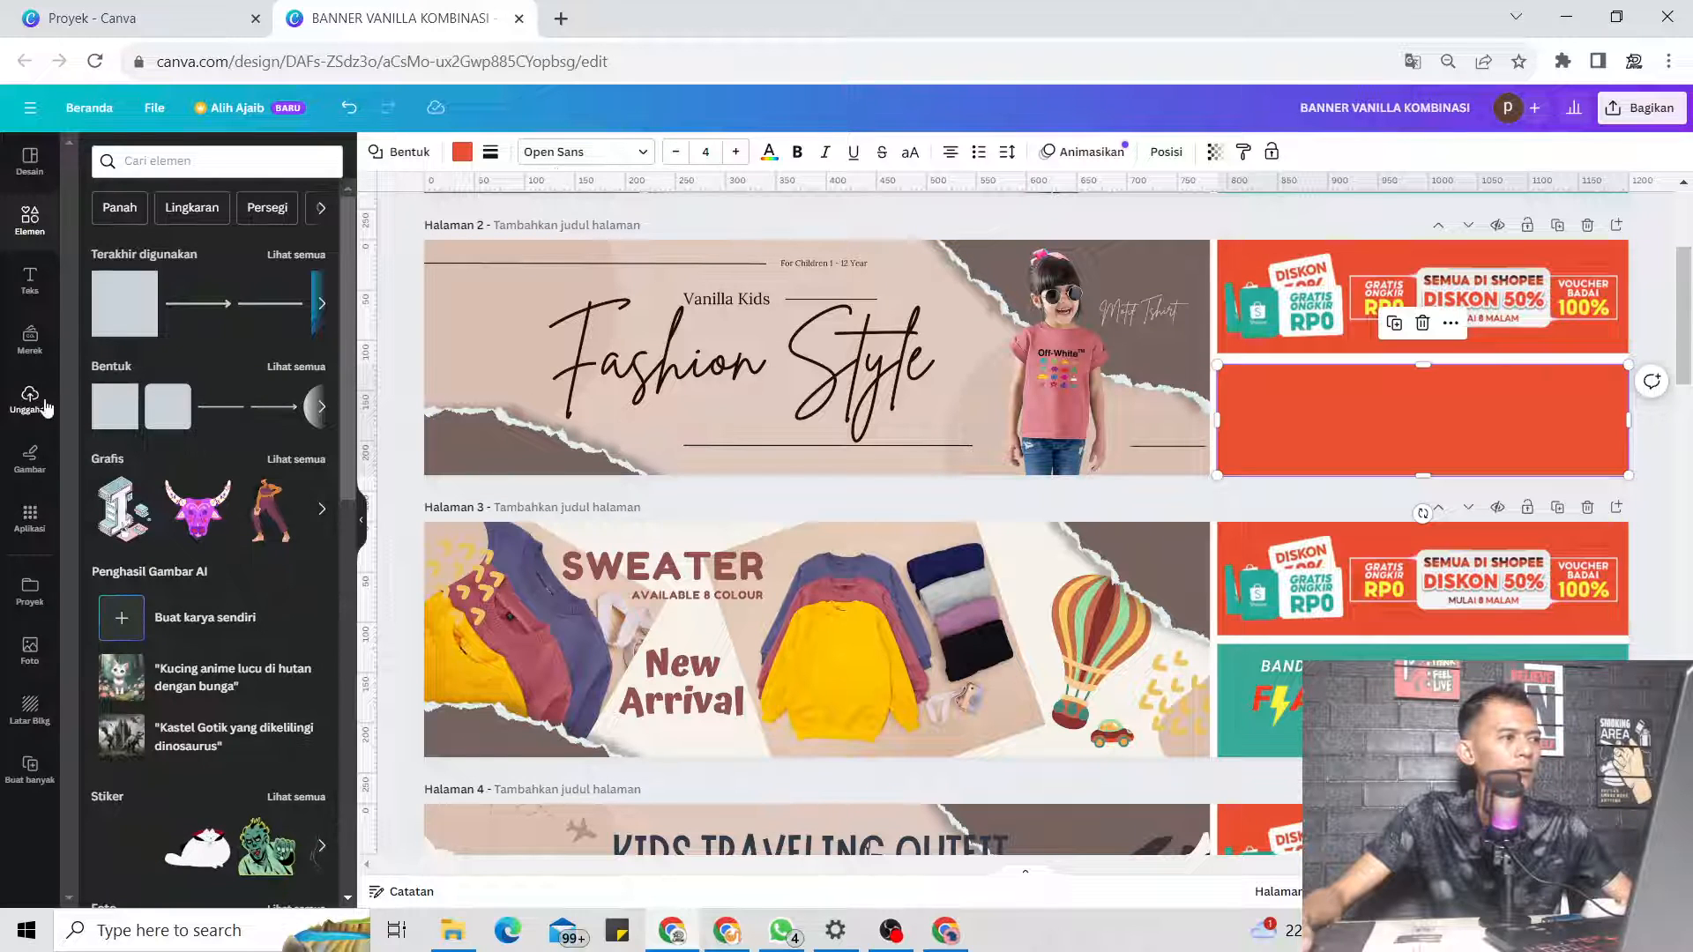
Add a subheading text box and place it in the red block on page 2
click(29, 280)
click(188, 408)
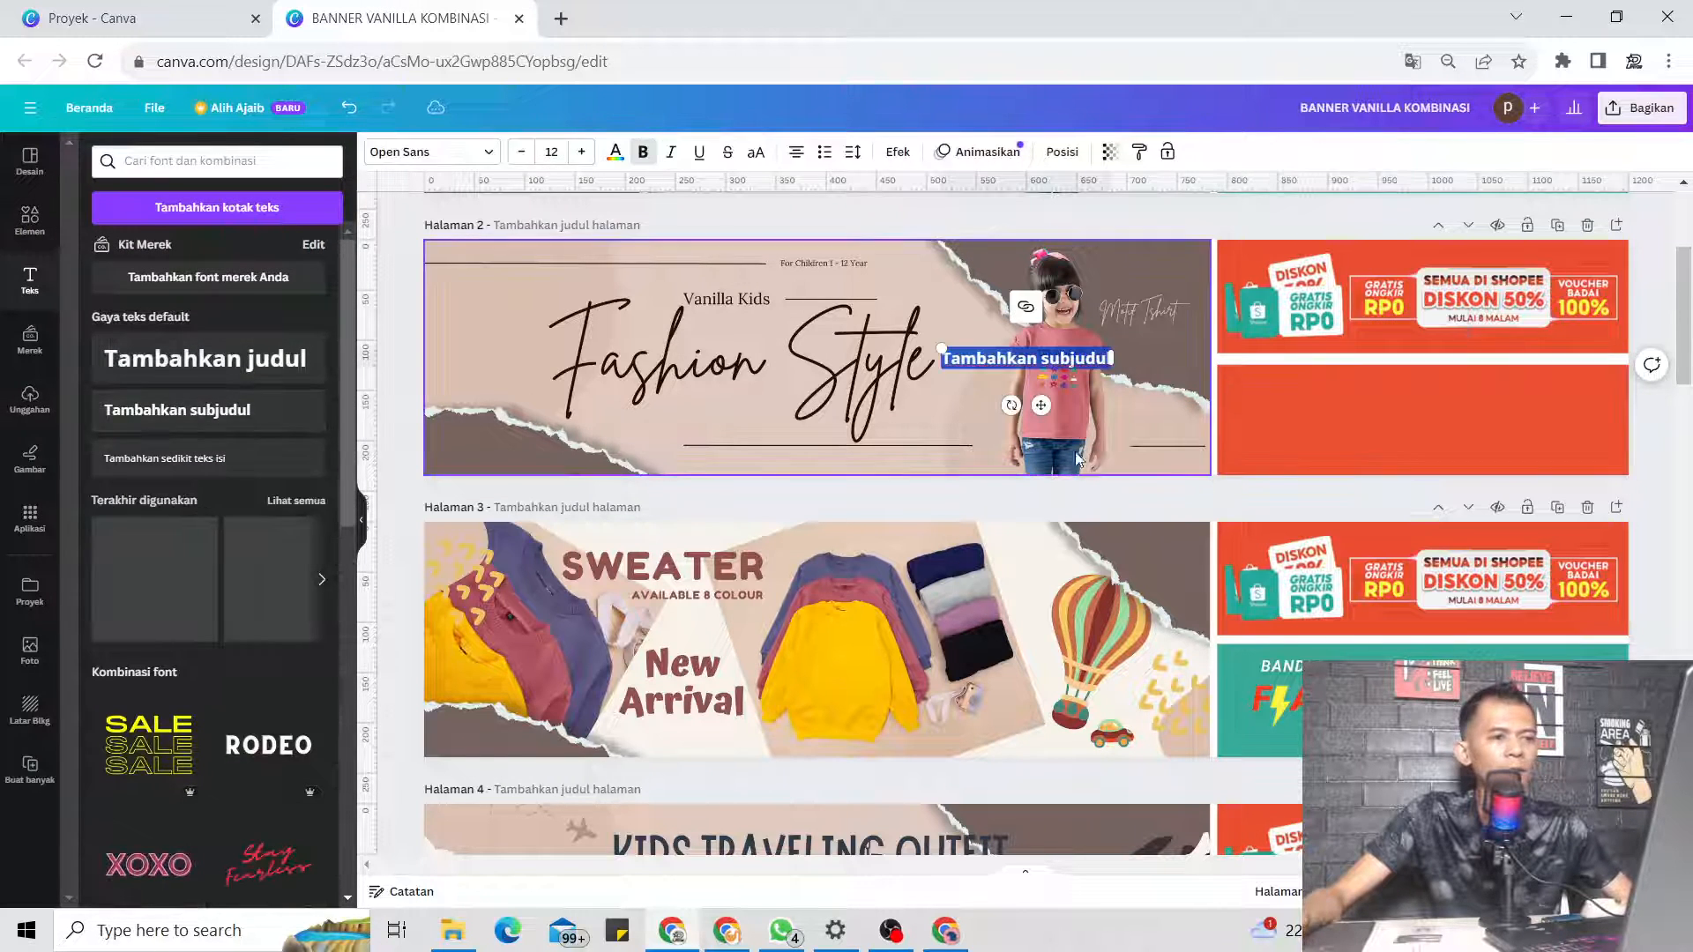
drag(1036, 406, 1374, 428)
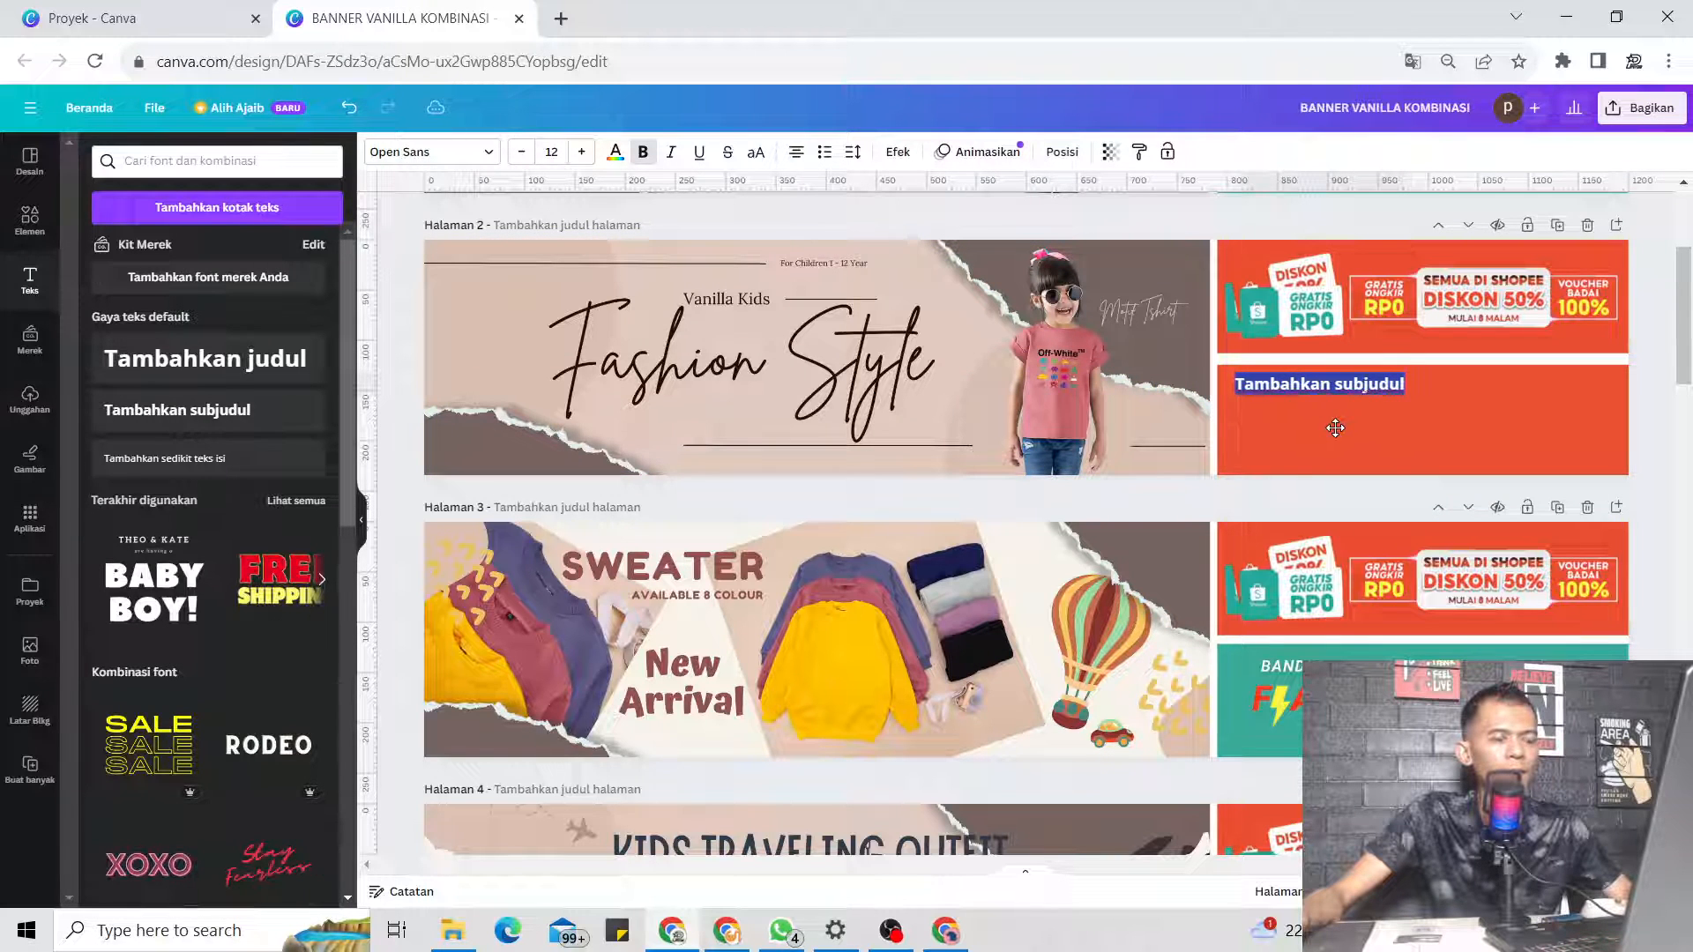
Replace the subheading placeholder with "Untuk Fashion Dewasa Bisa visit ke Toko A" and reposition the line inside the red block
double_click(1347, 388)
triple_click(1347, 388)
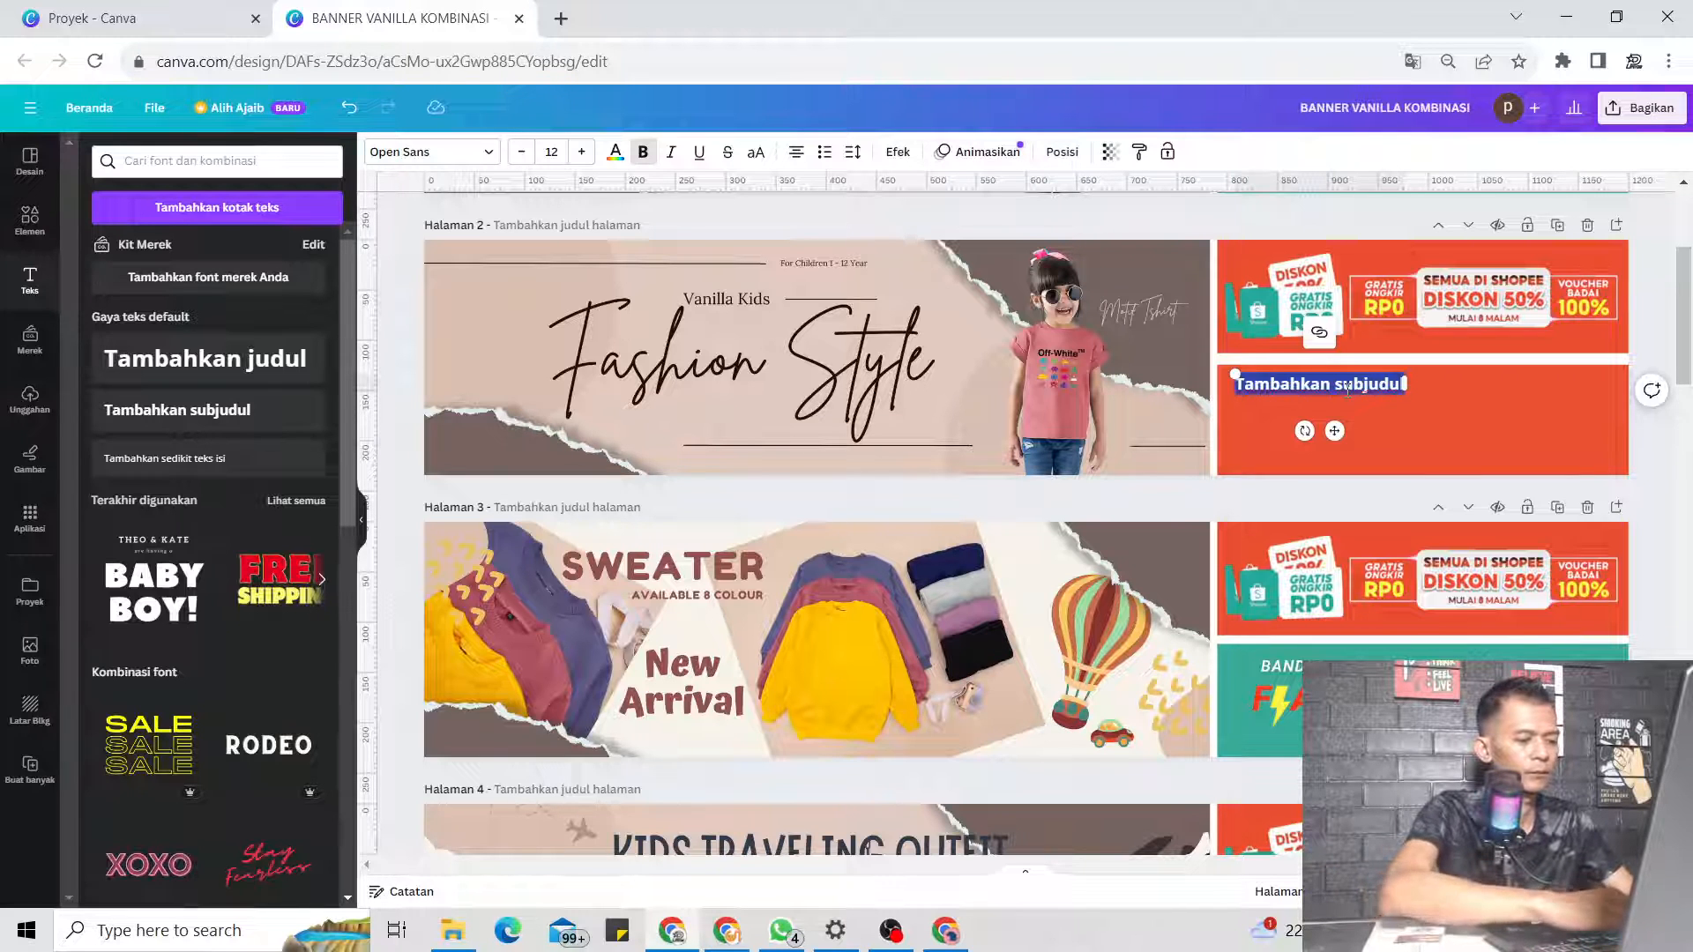
text(u)
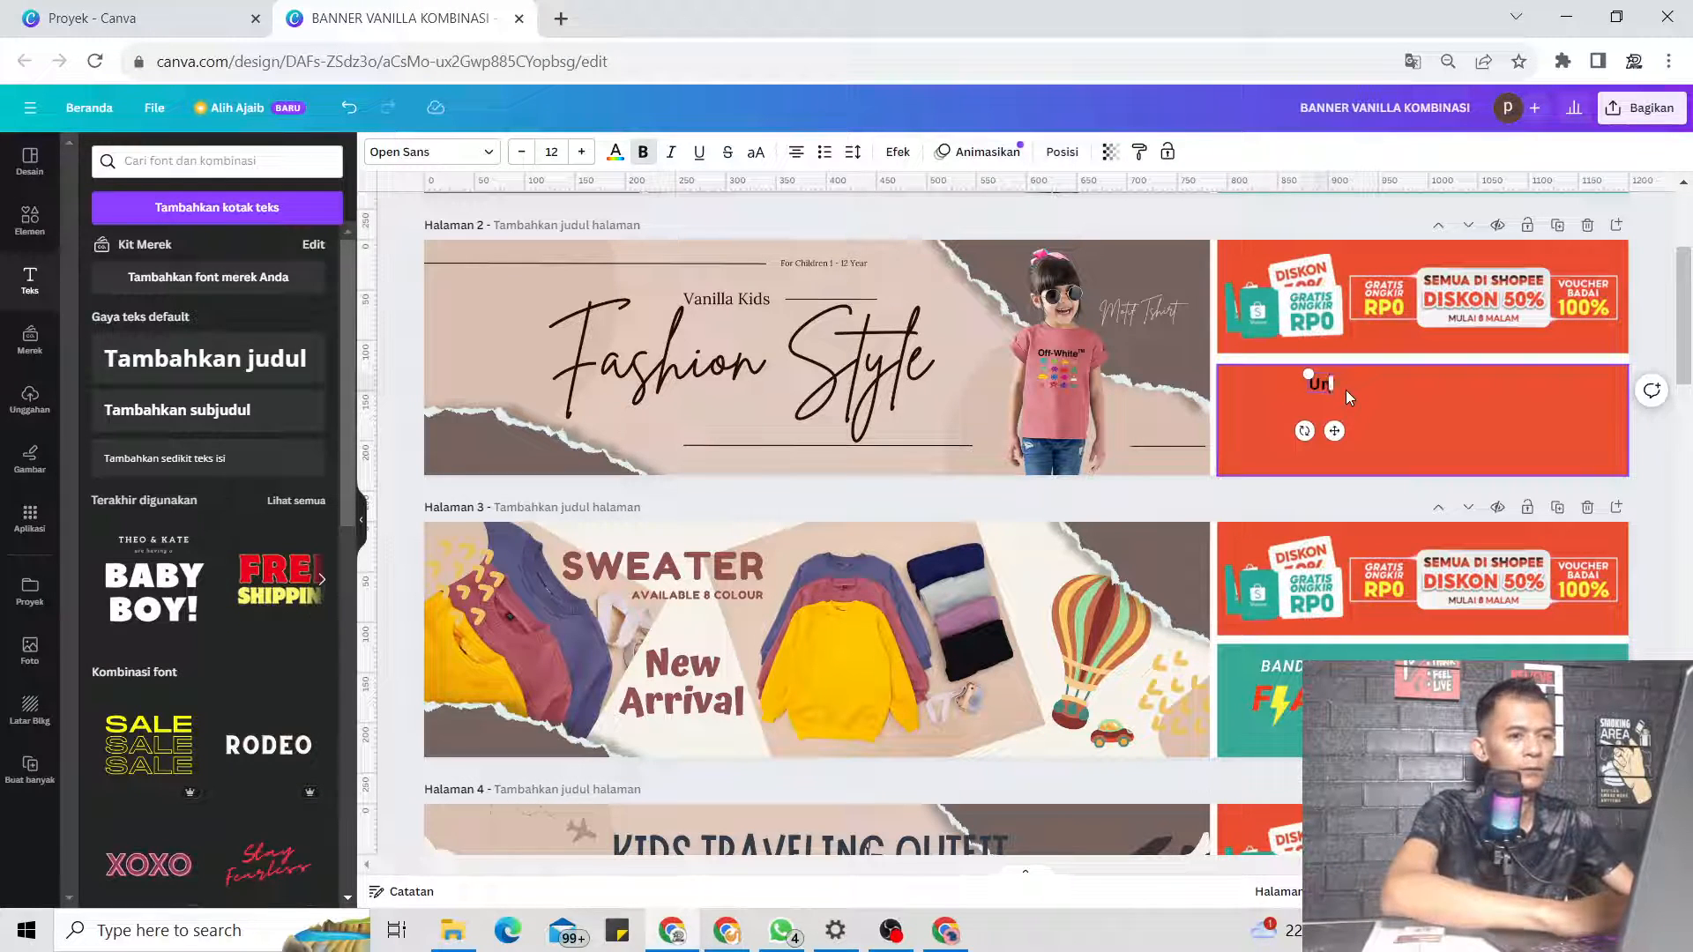
text(ntuk Fash)
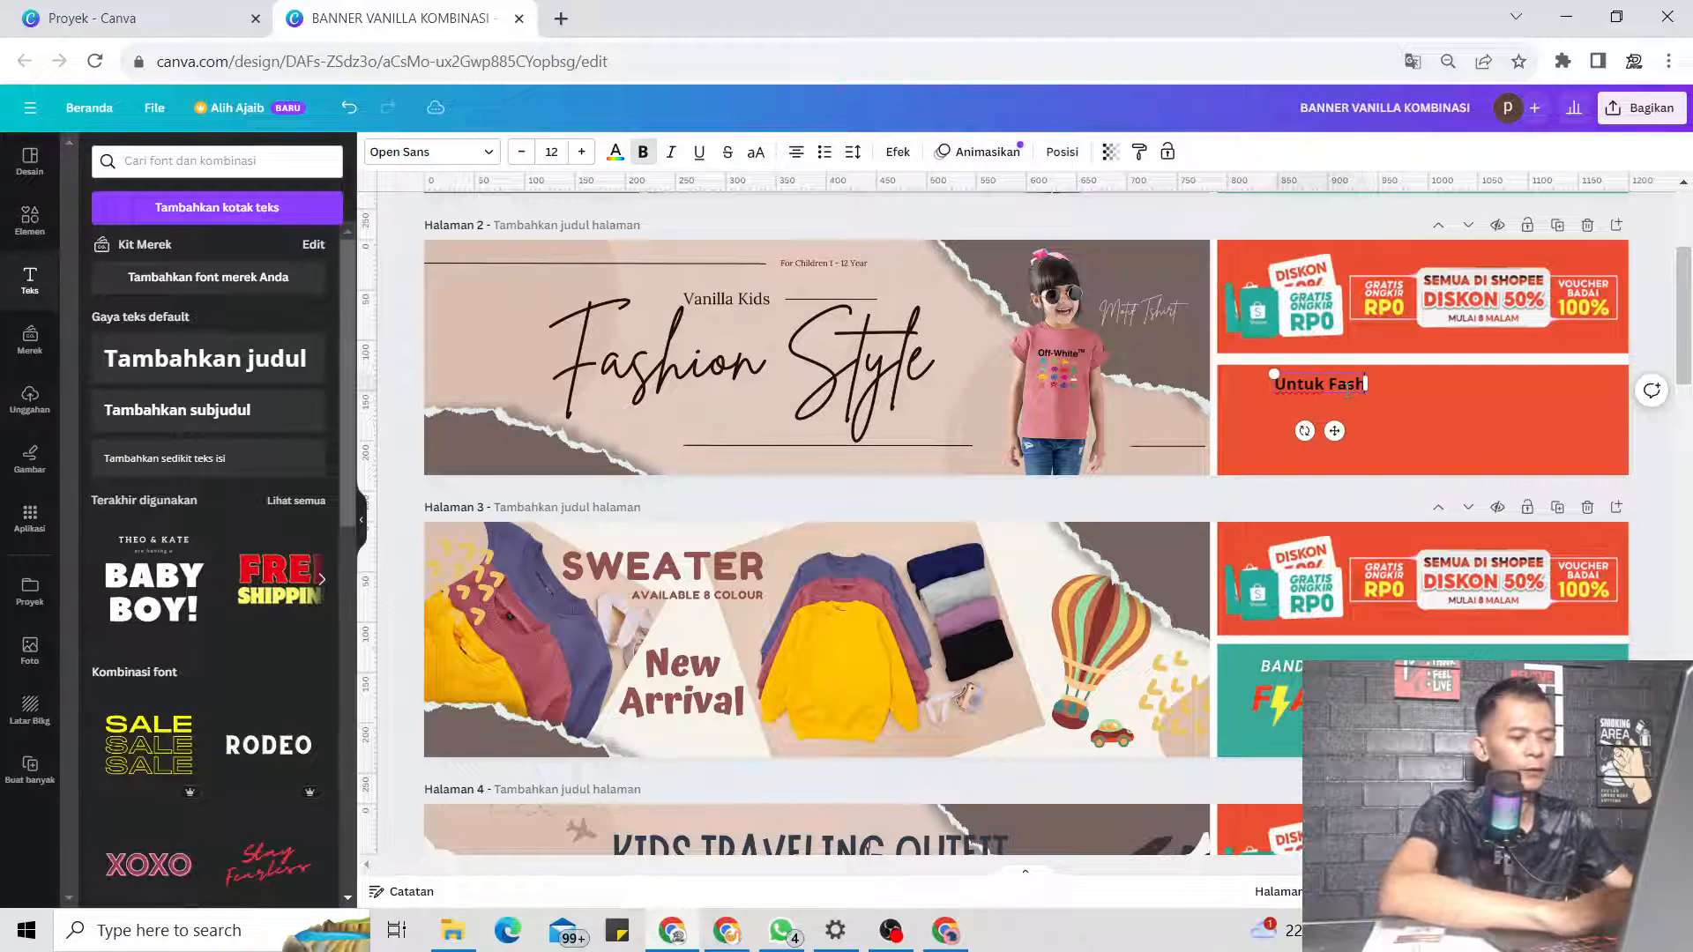
text(ion Dewasa)
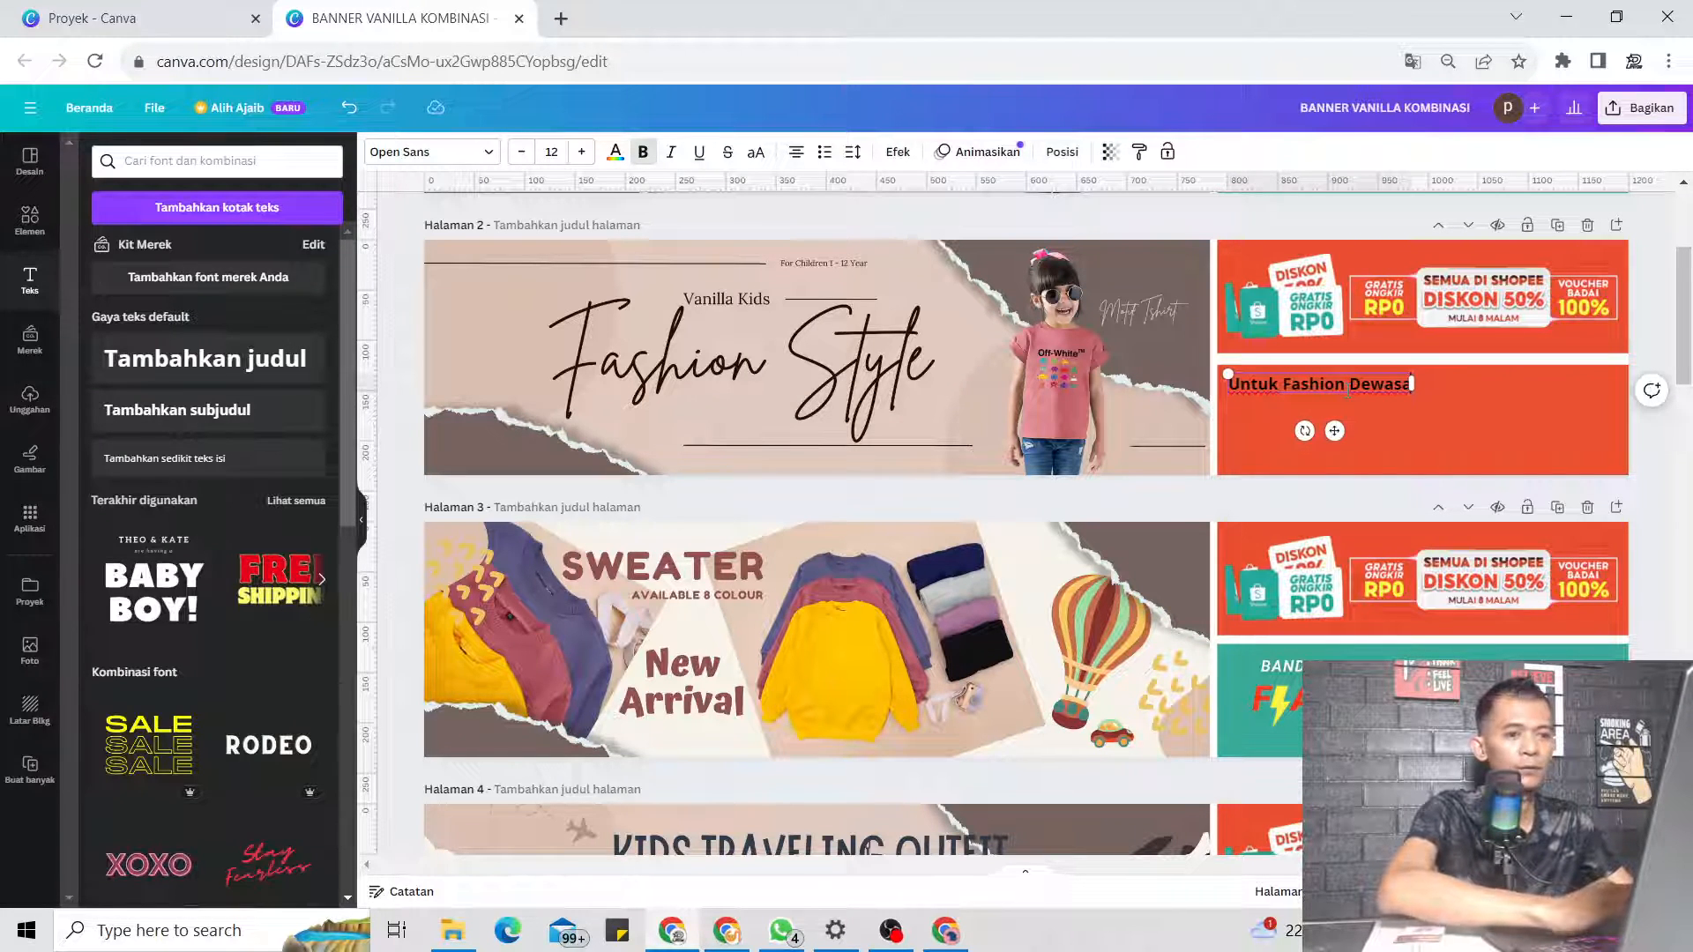
text( Bis)
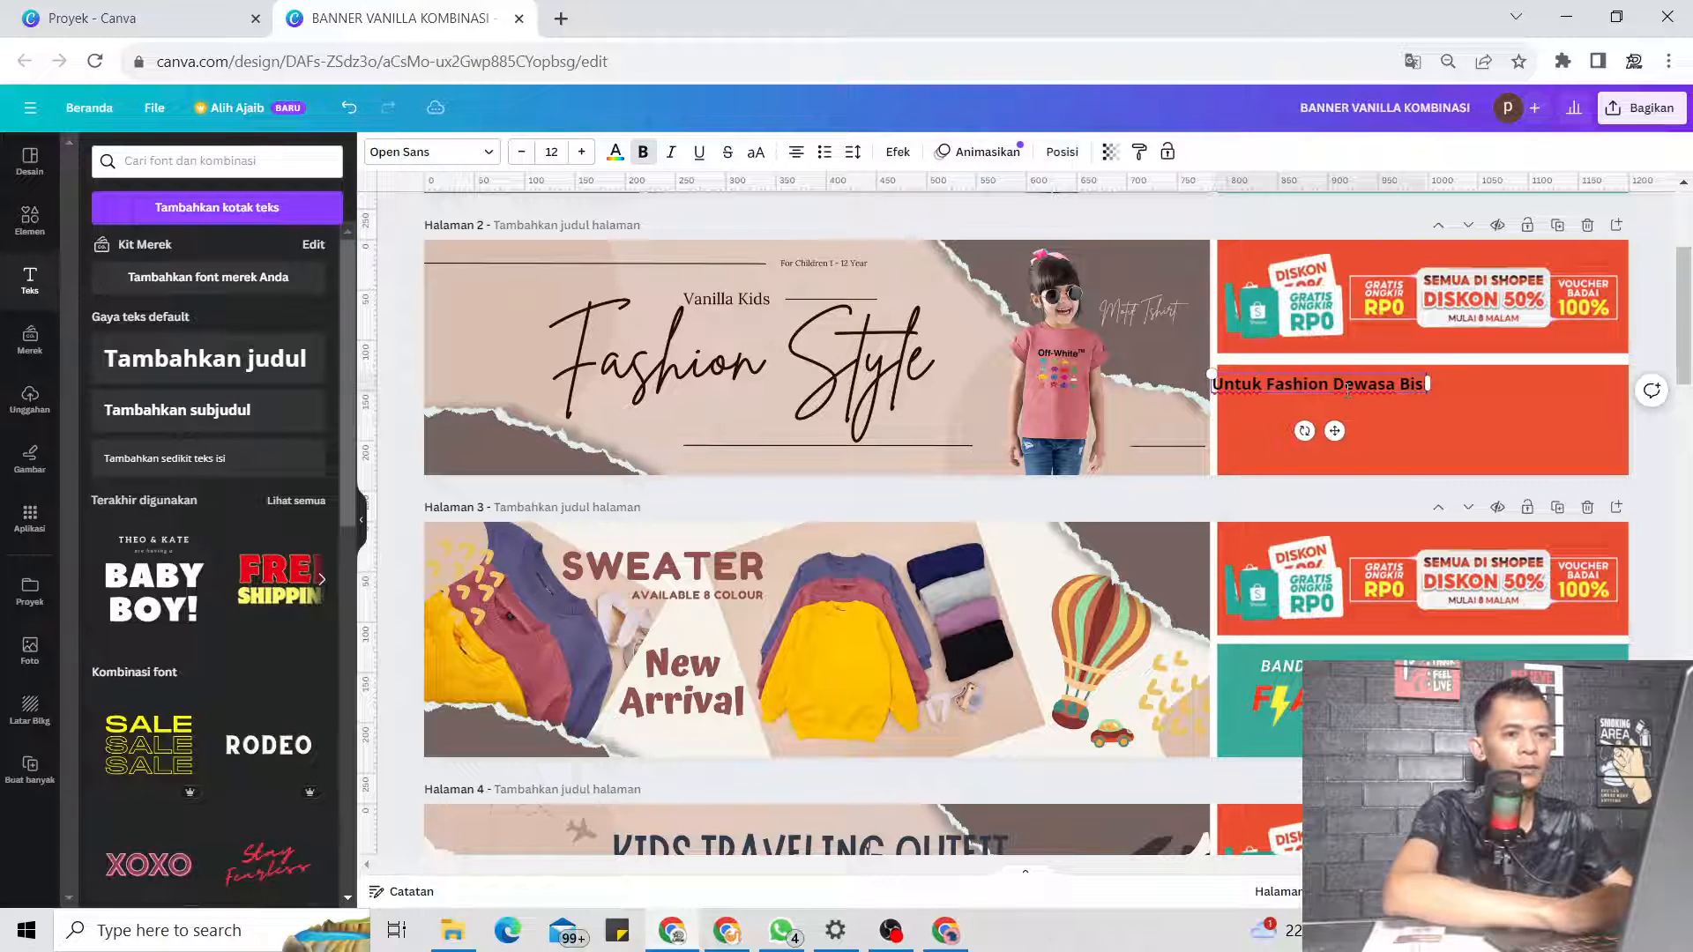
text(a)
text( v)
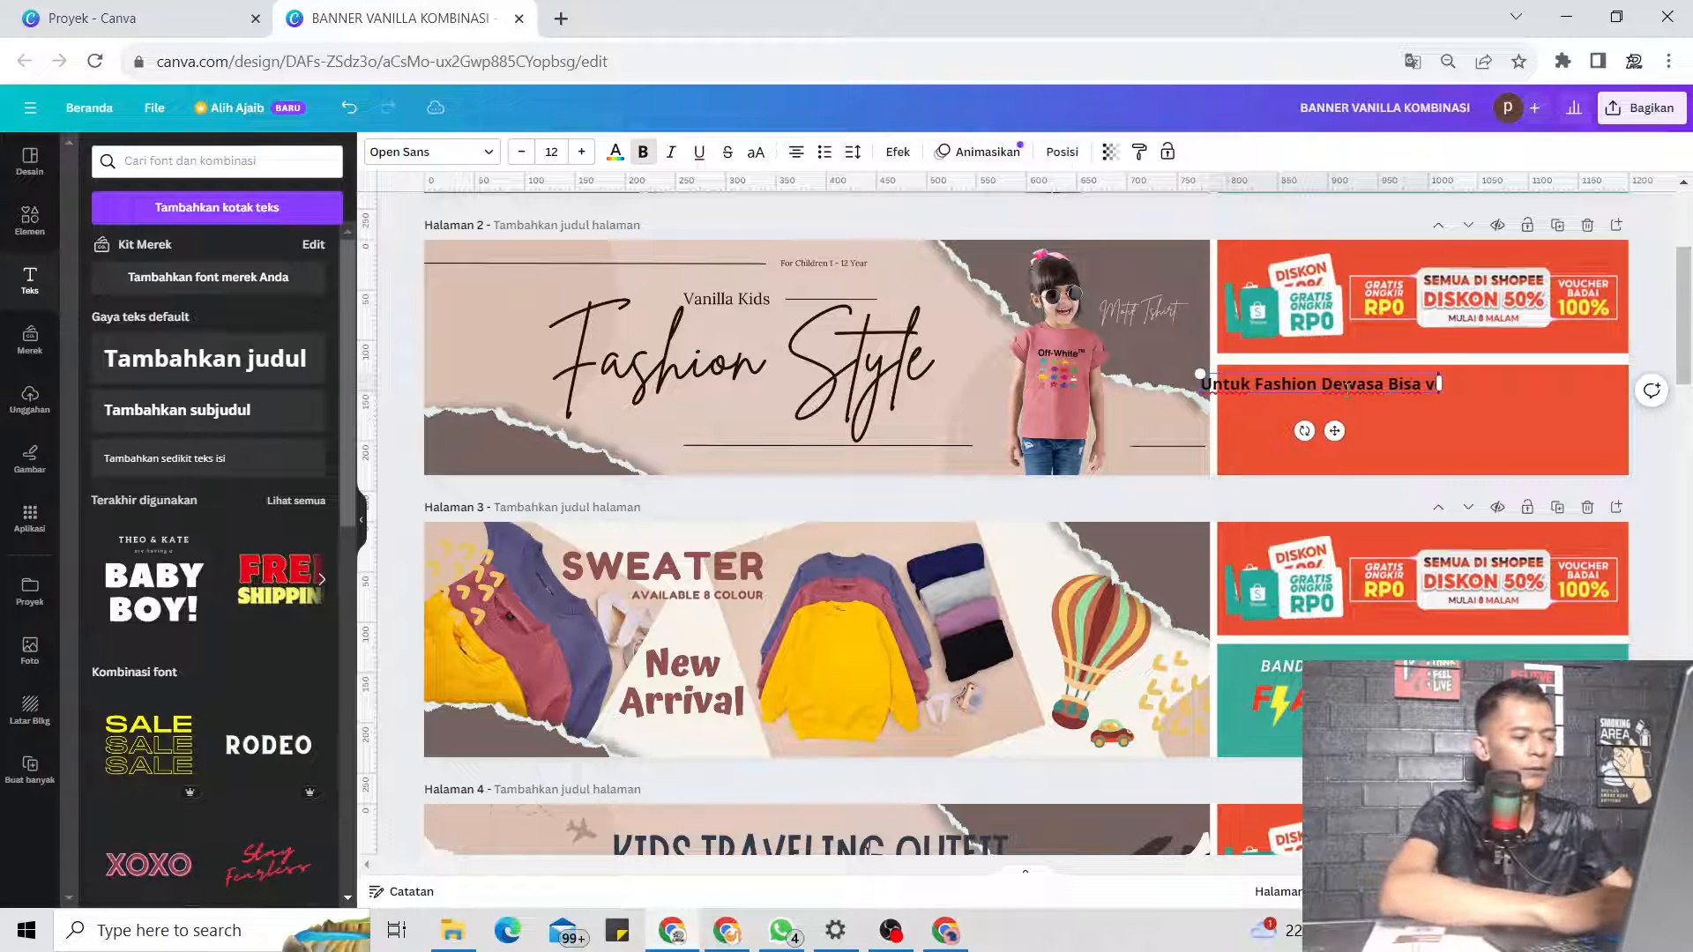
text(isit ke T)
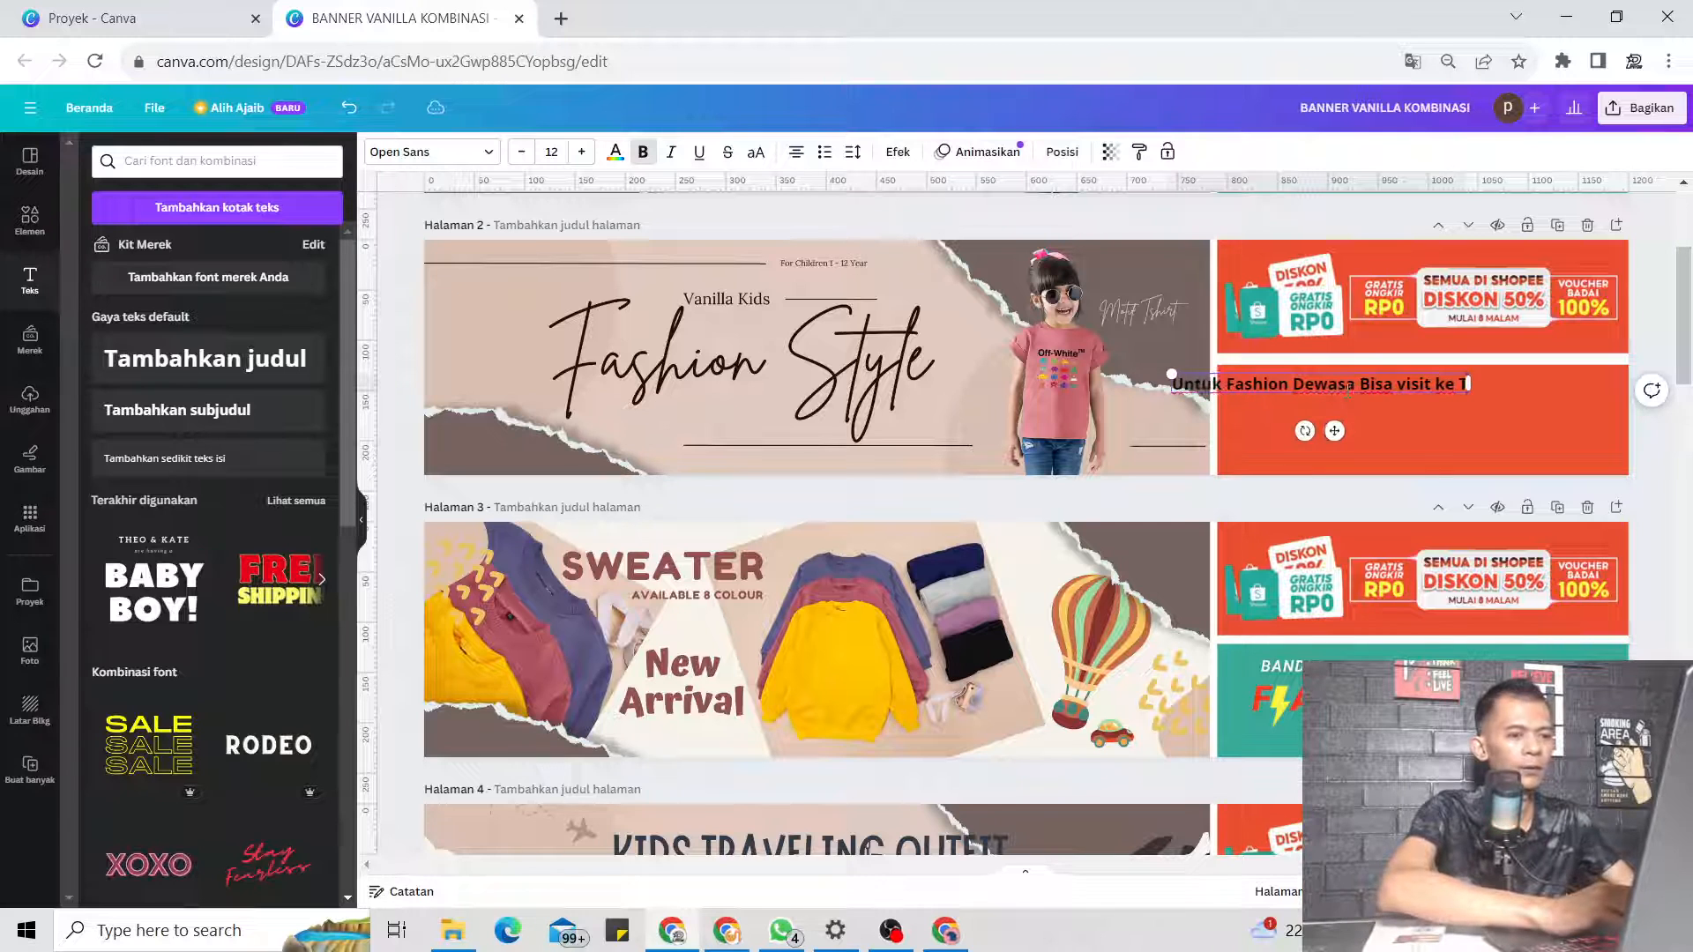
text(oko A)
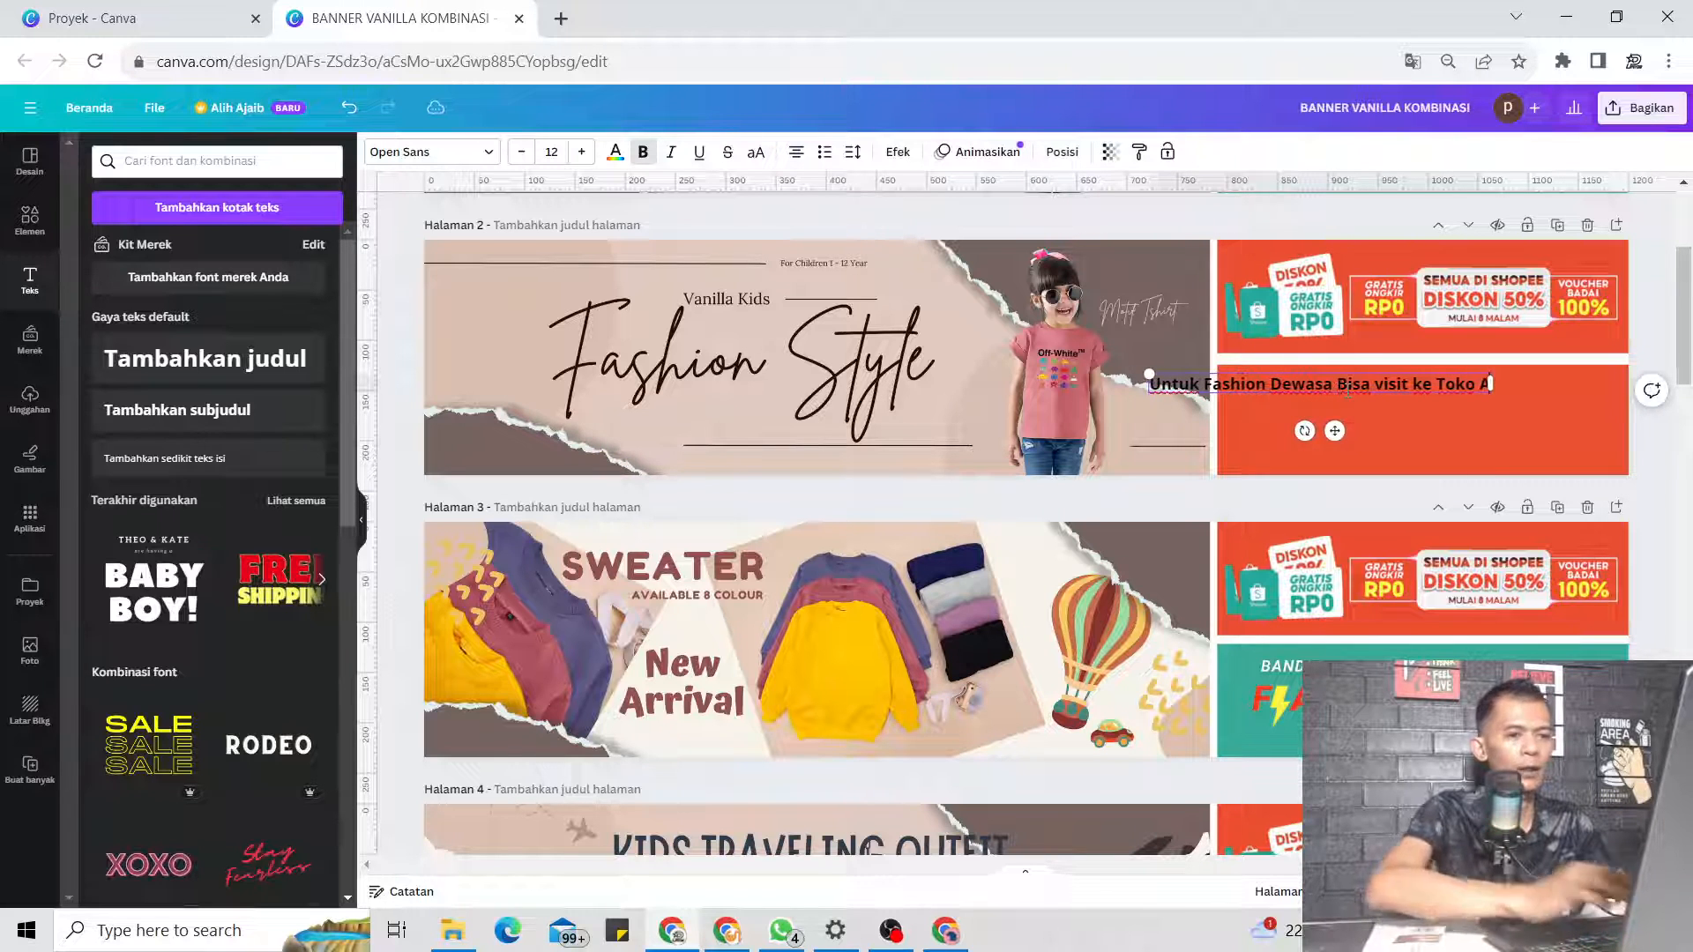
drag(1334, 432, 1416, 433)
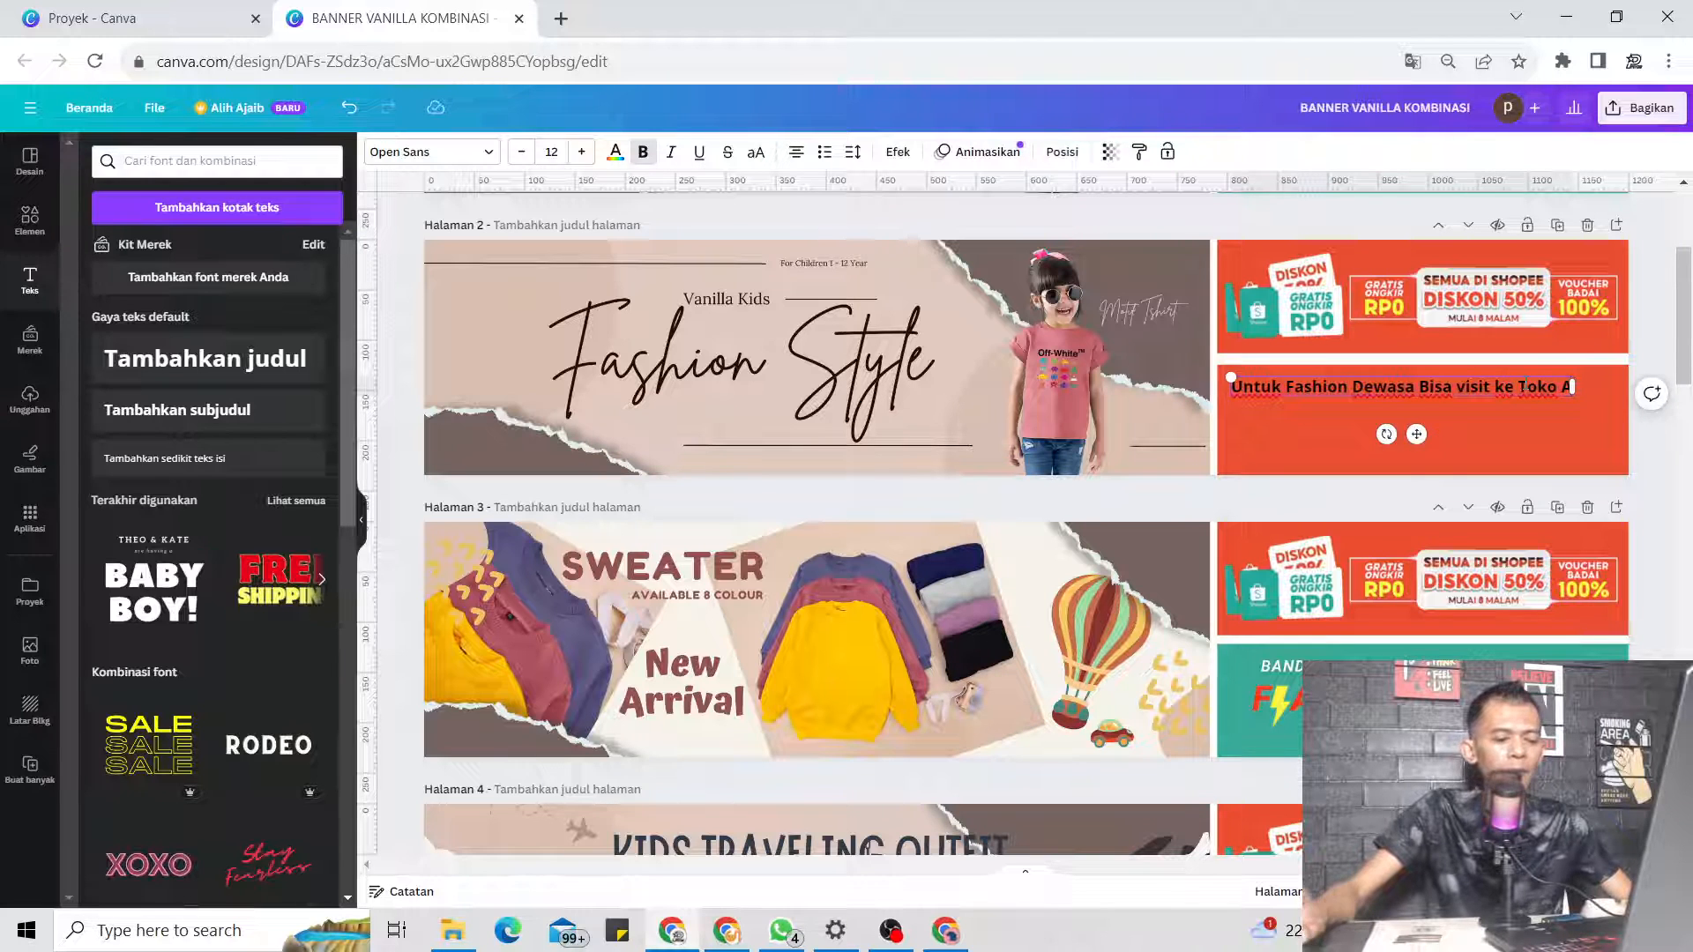
click(1518, 387)
click(1516, 410)
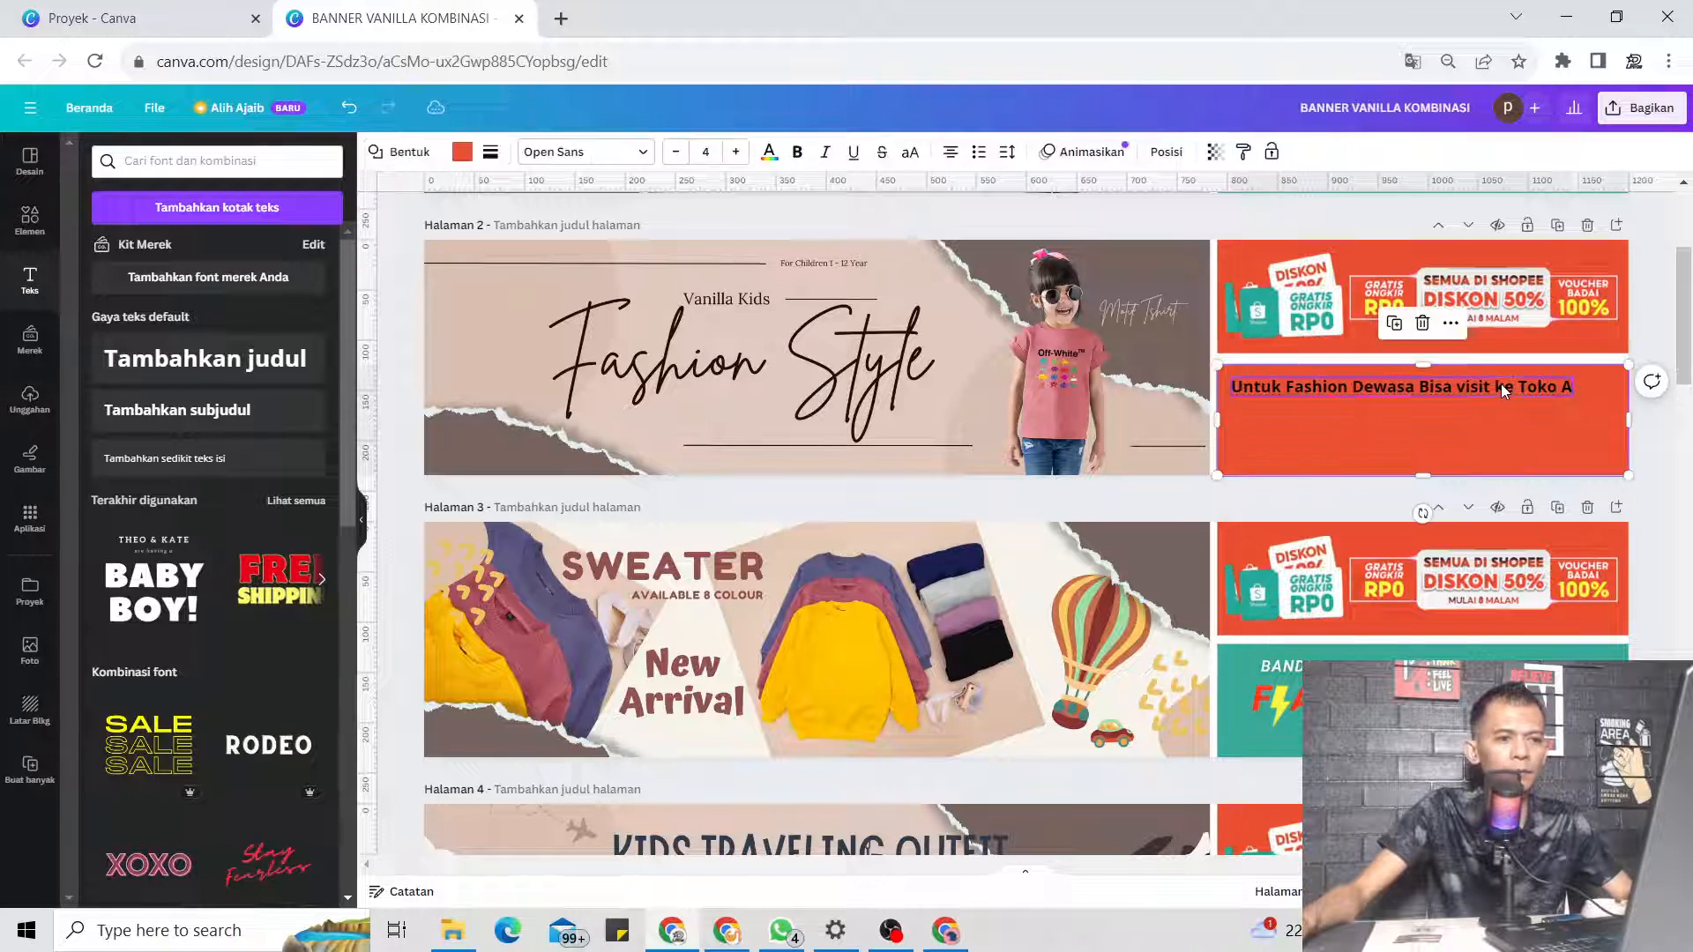
Duplicate the text line just below itself and rewrite the copy as "DAPATKAN VOUCHER KHUSUS PELANGGAN TOKO B"
click(1502, 389)
key(ctrl+d)
drag(1505, 399, 1487, 417)
double_click(1488, 419)
text(DAPATKAN)
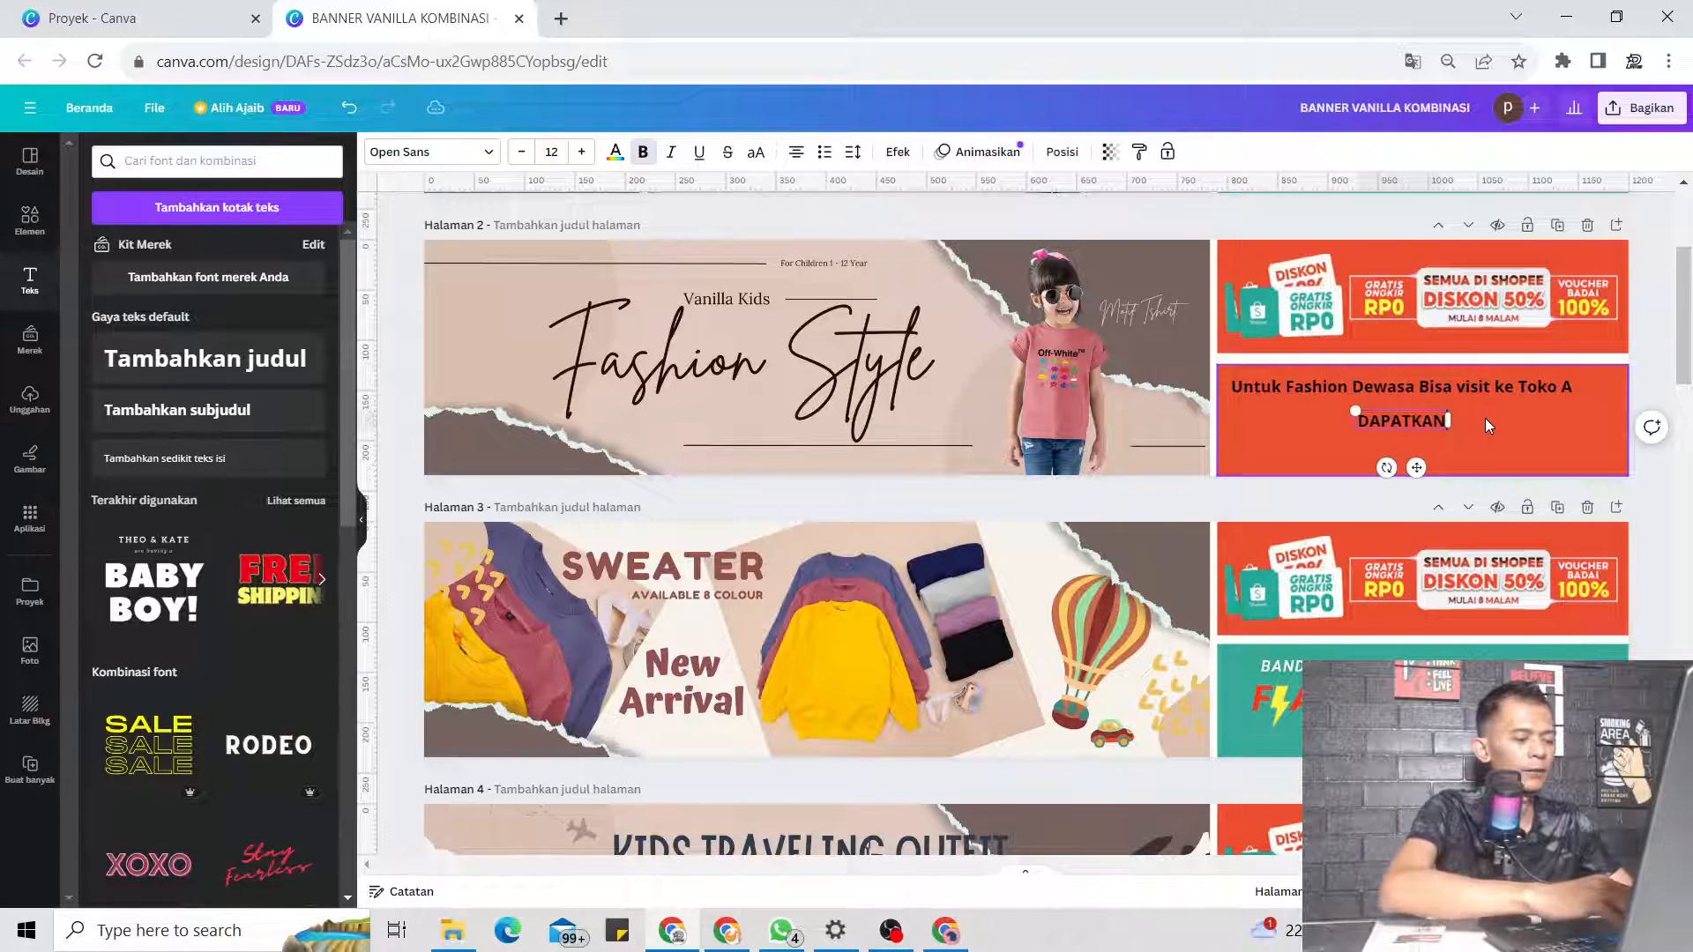
text( VOUCHER)
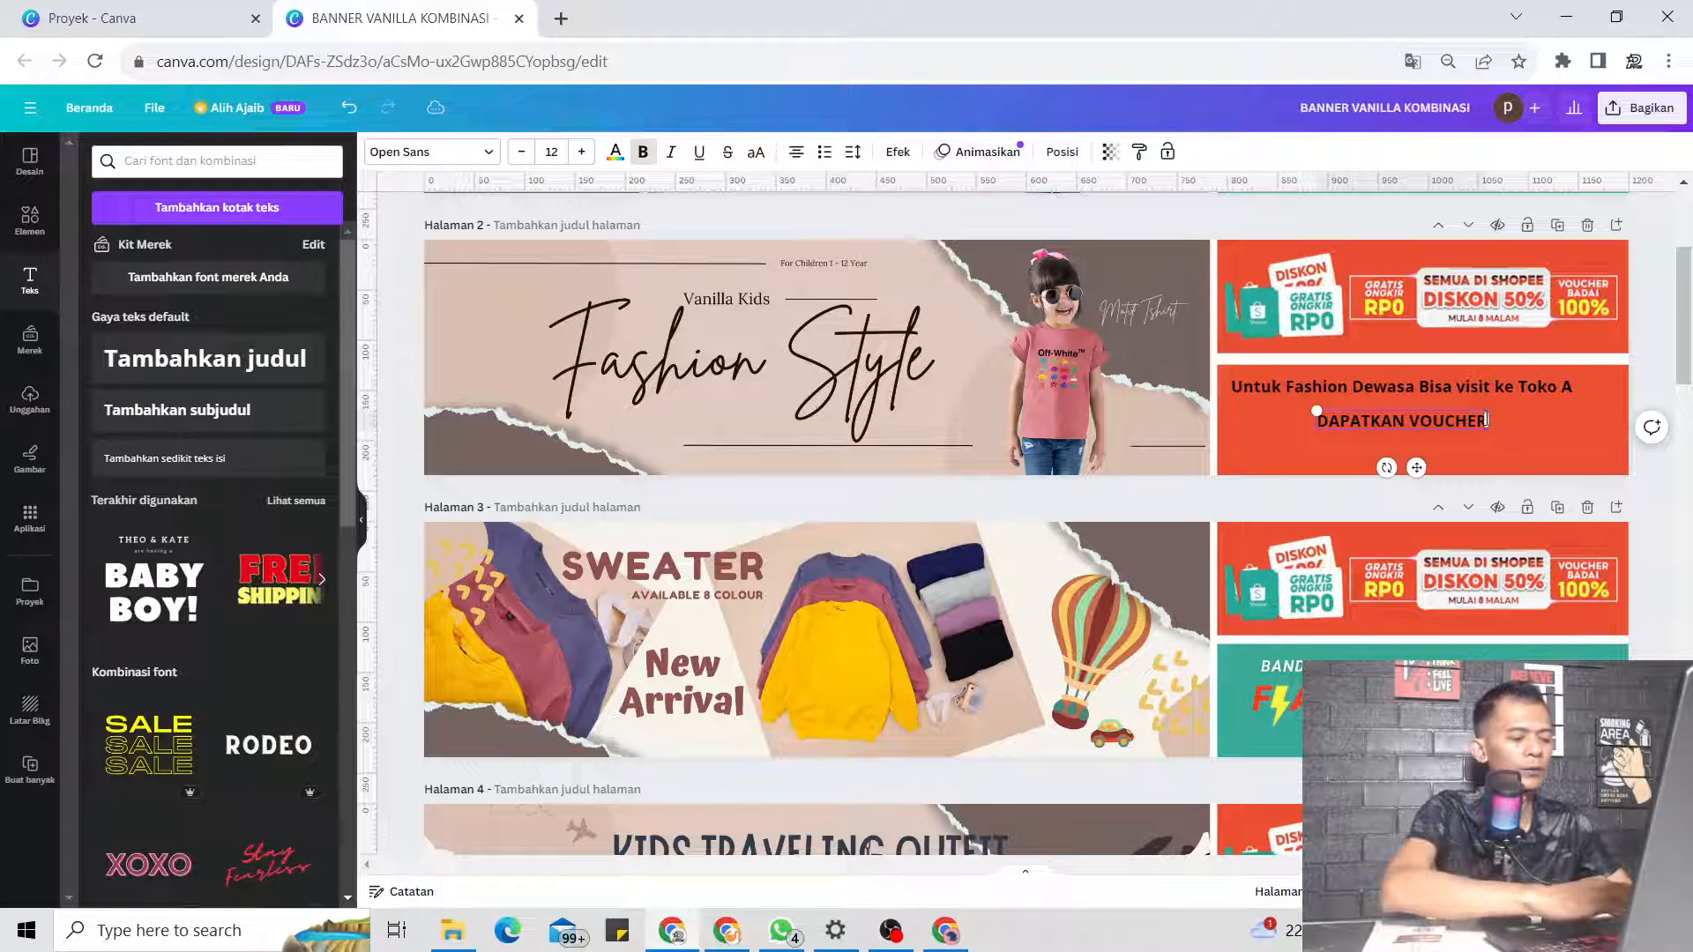
text( KHUSUS)
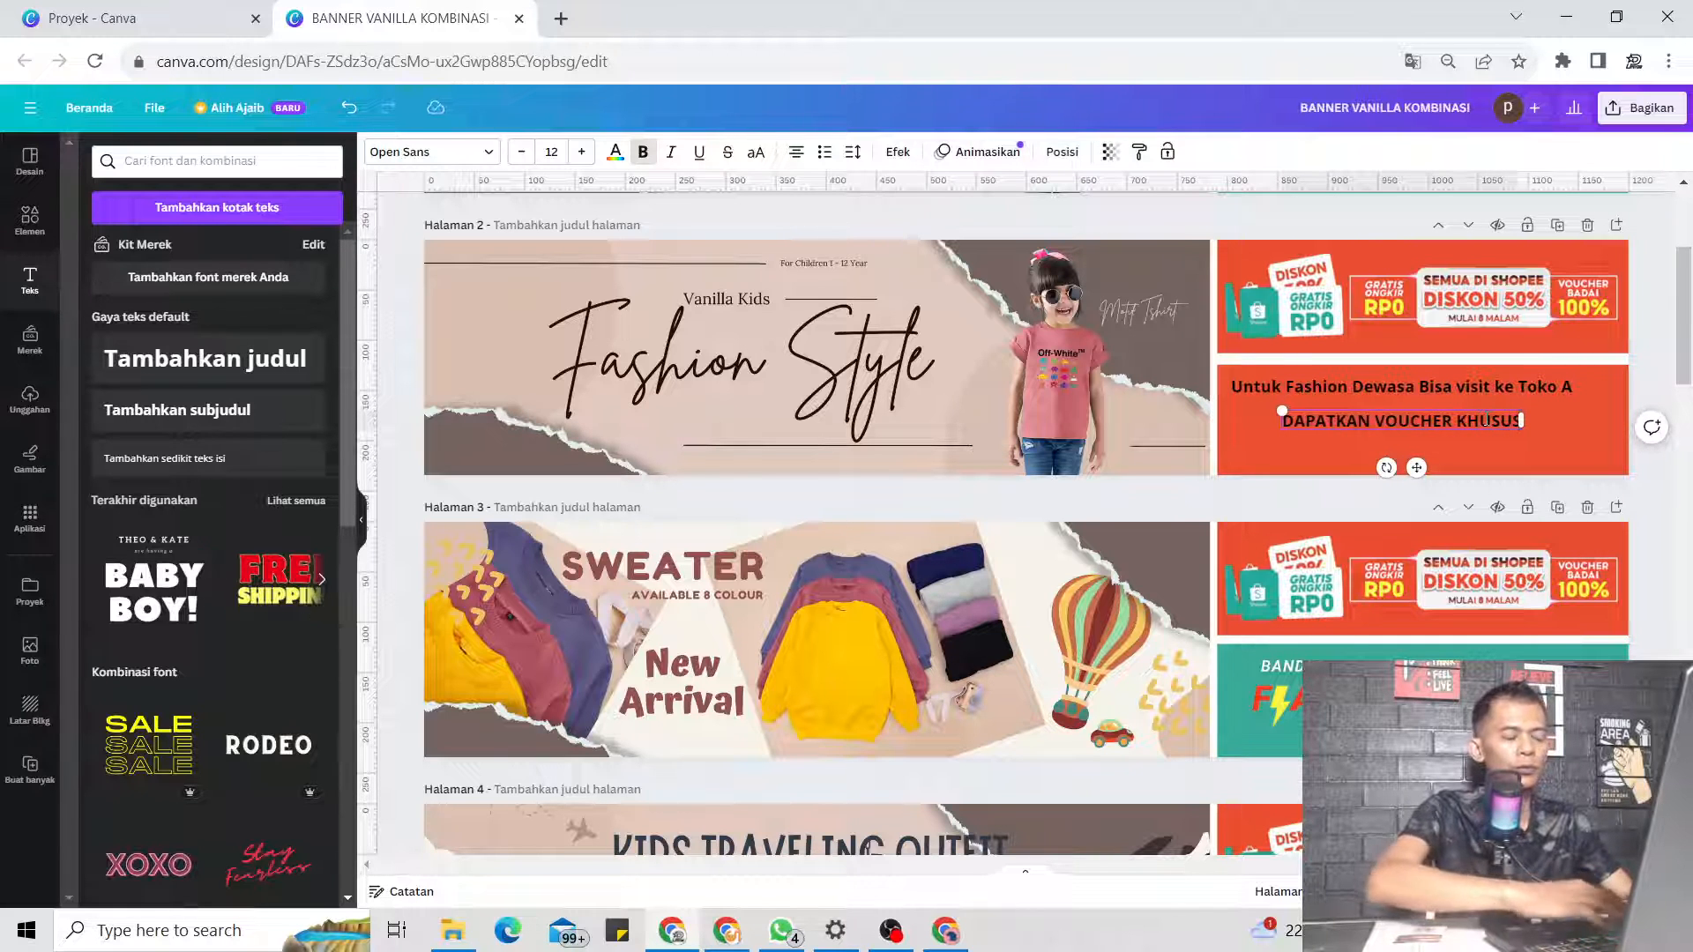
text( PELANGGAN)
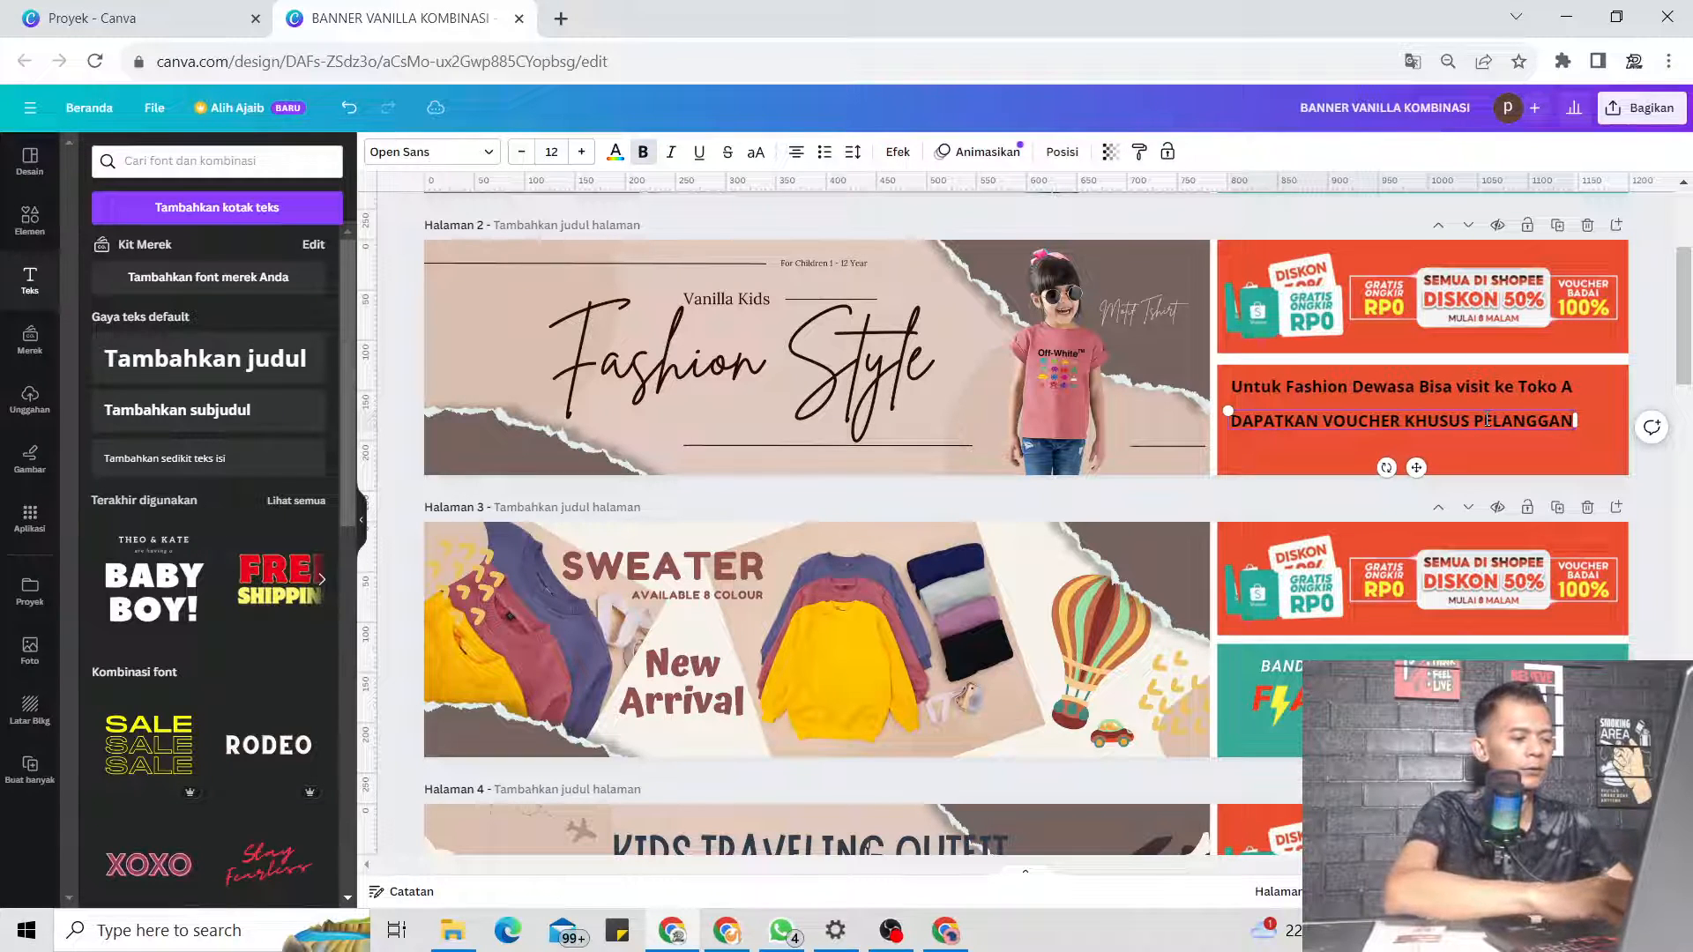
text( TOKO B)
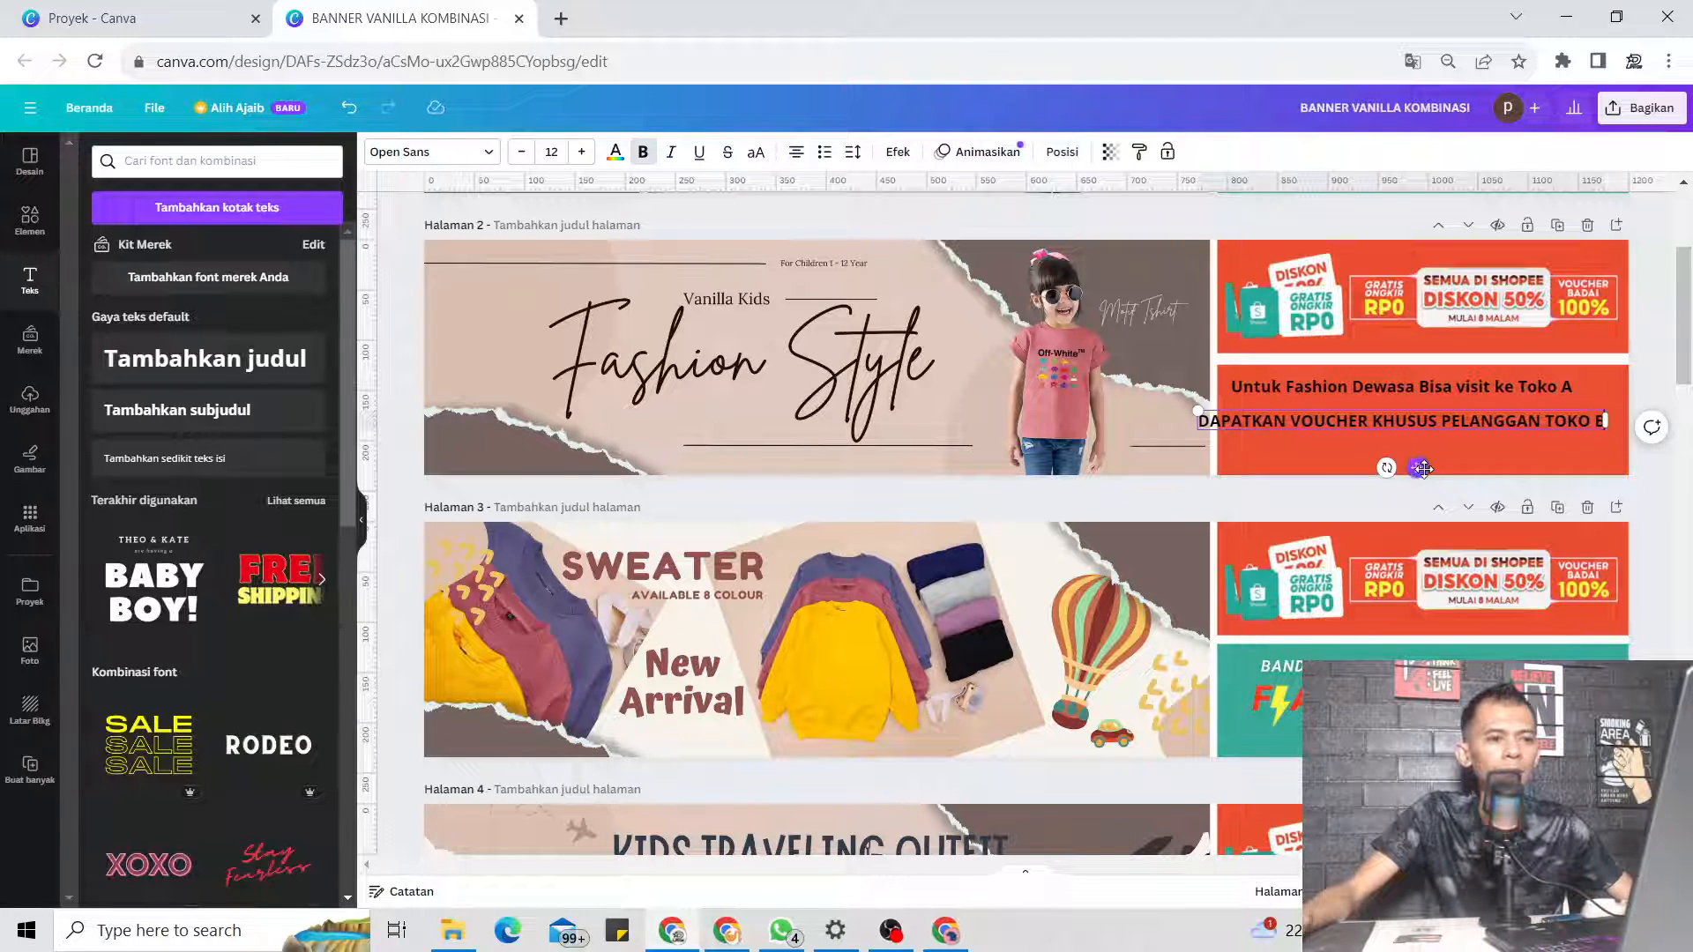
Align the second line with the start of the first and scale it down to size 10.5 to fit the red block
drag(1422, 468, 1456, 468)
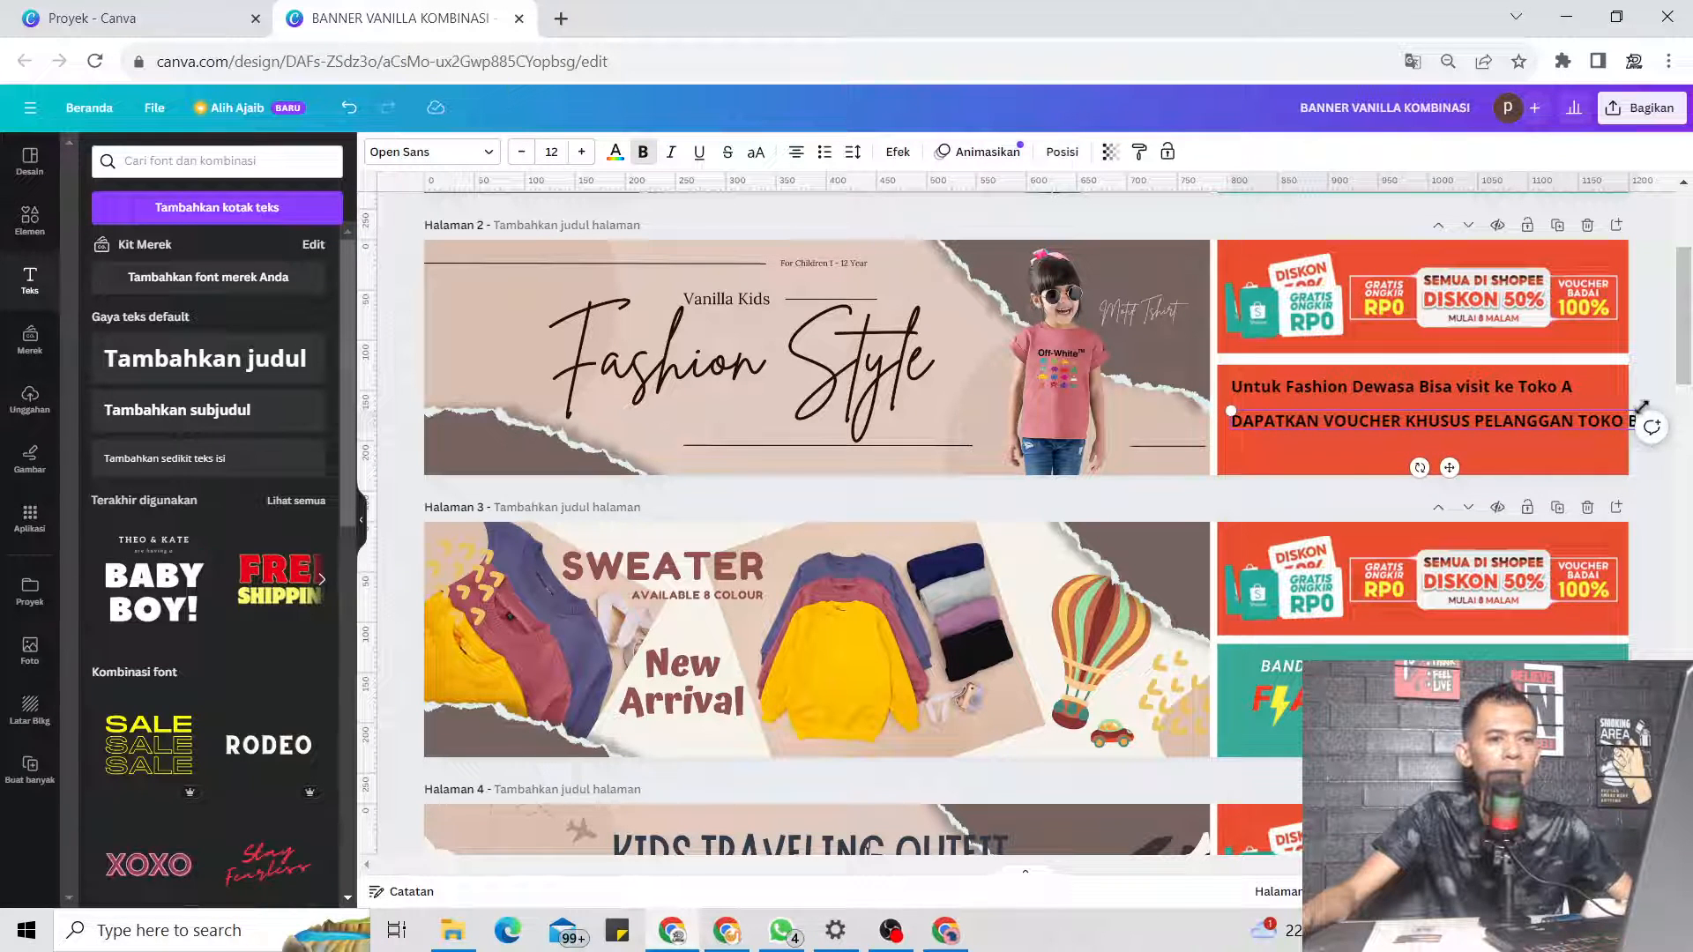
drag(1642, 406, 1587, 419)
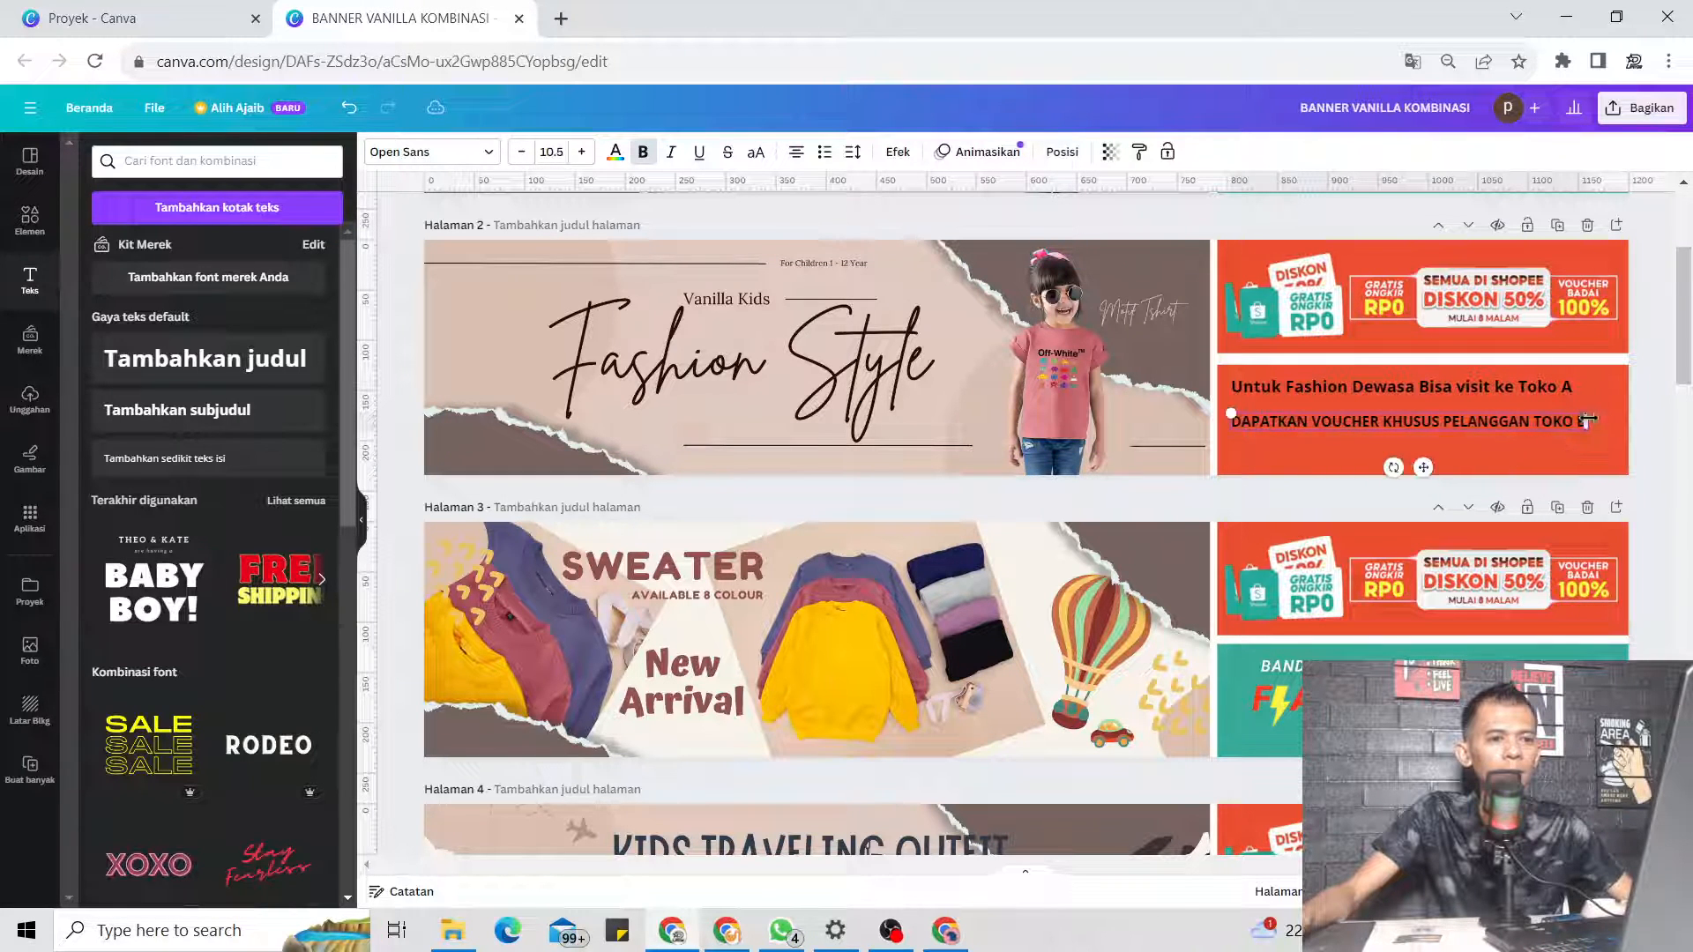
click(1483, 457)
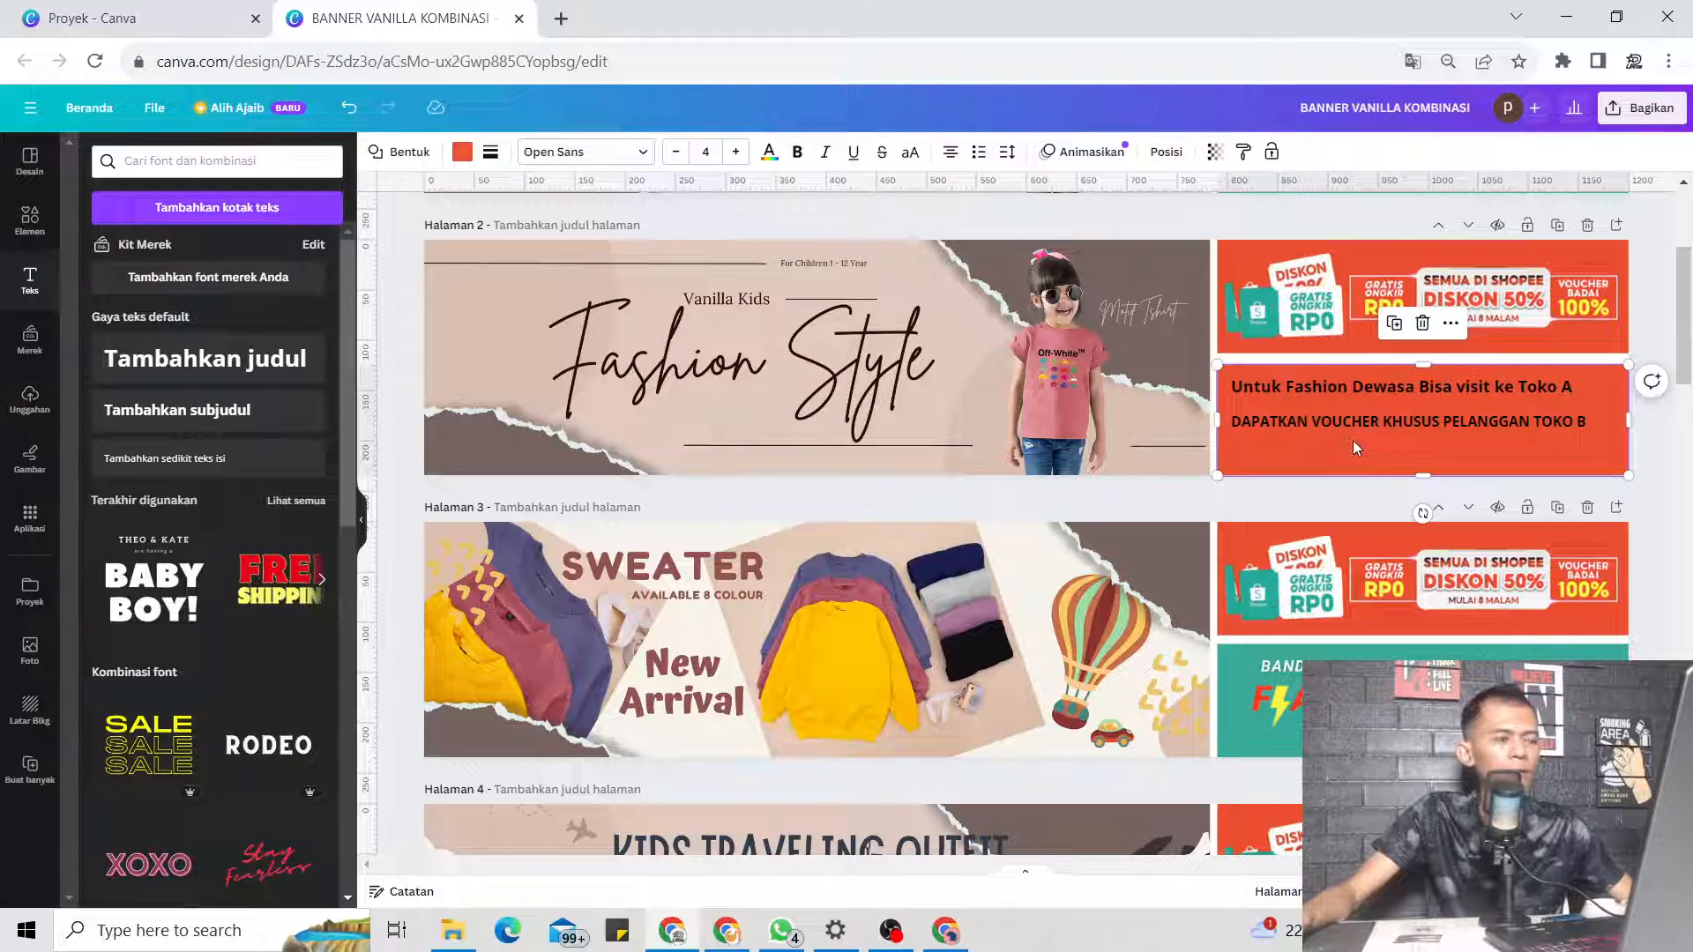
Add a heading reading "VAN02" beneath the two text lines and align it with their left edge
click(299, 359)
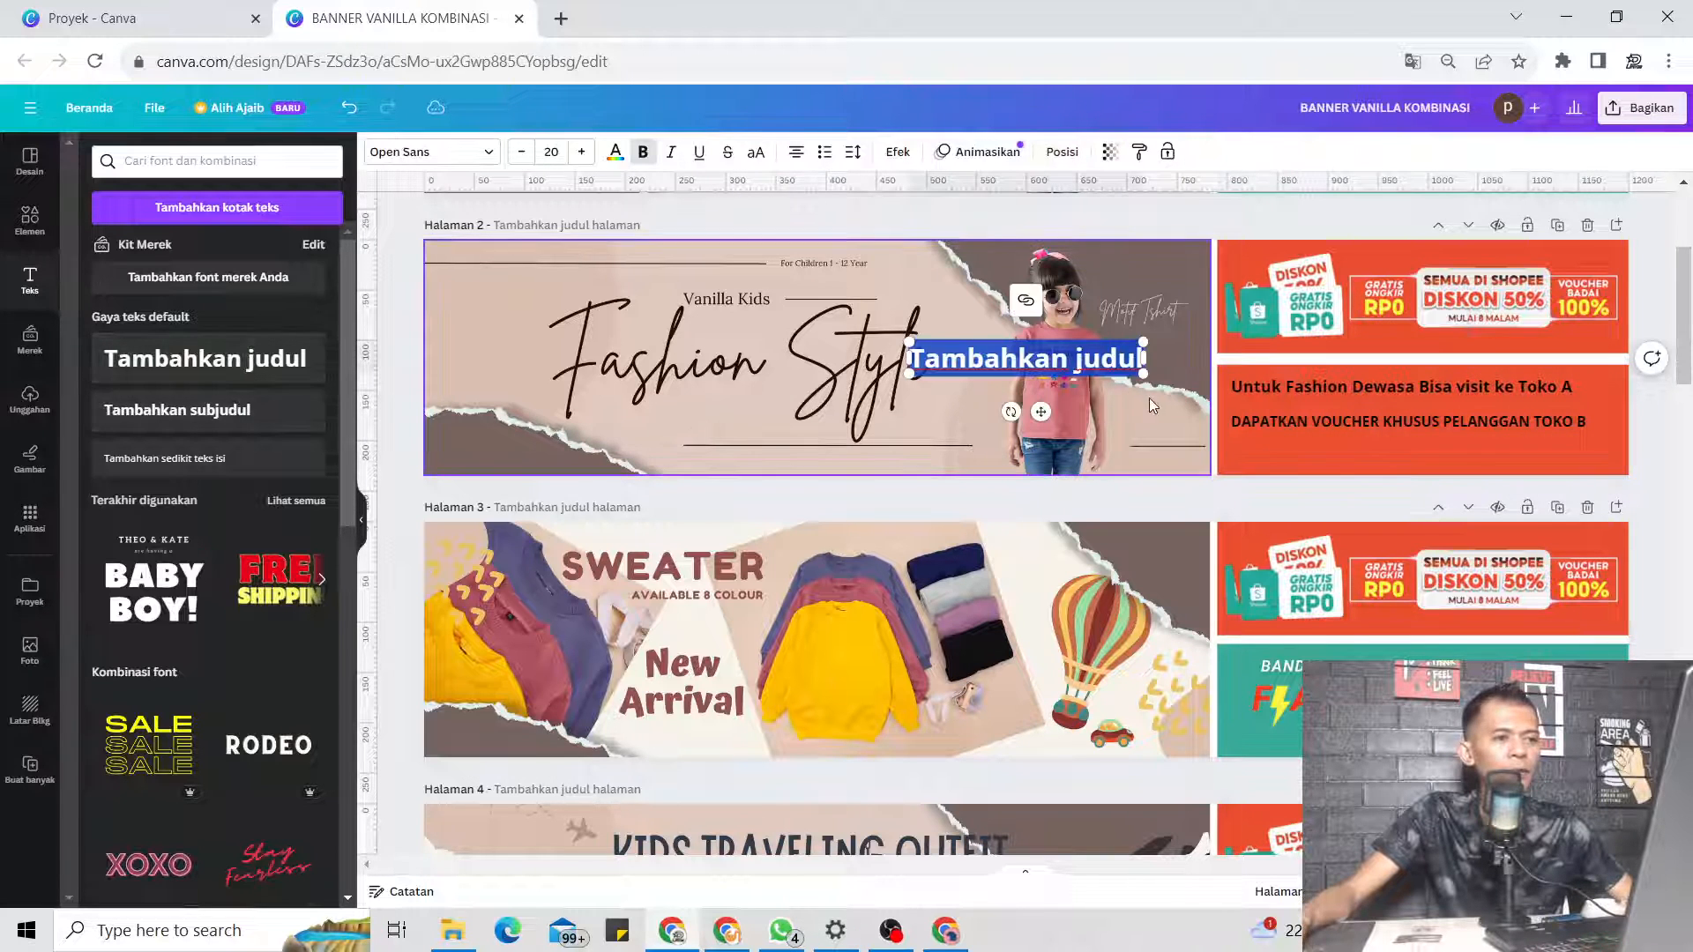
drag(1041, 412, 1376, 500)
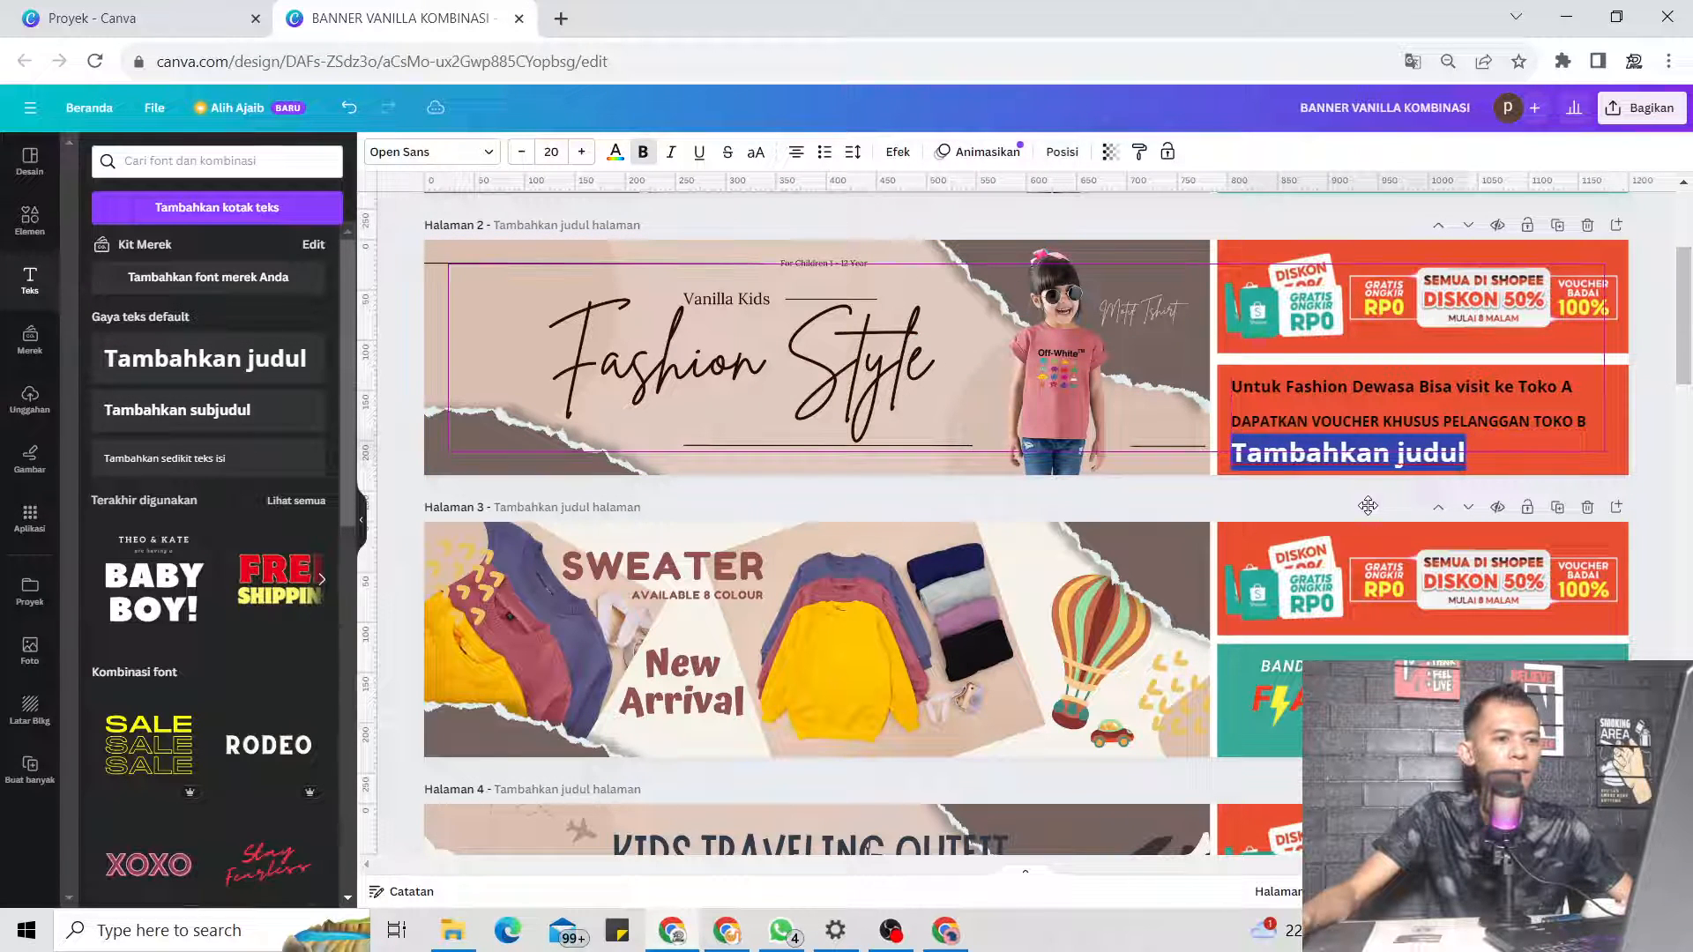
text(BAN)
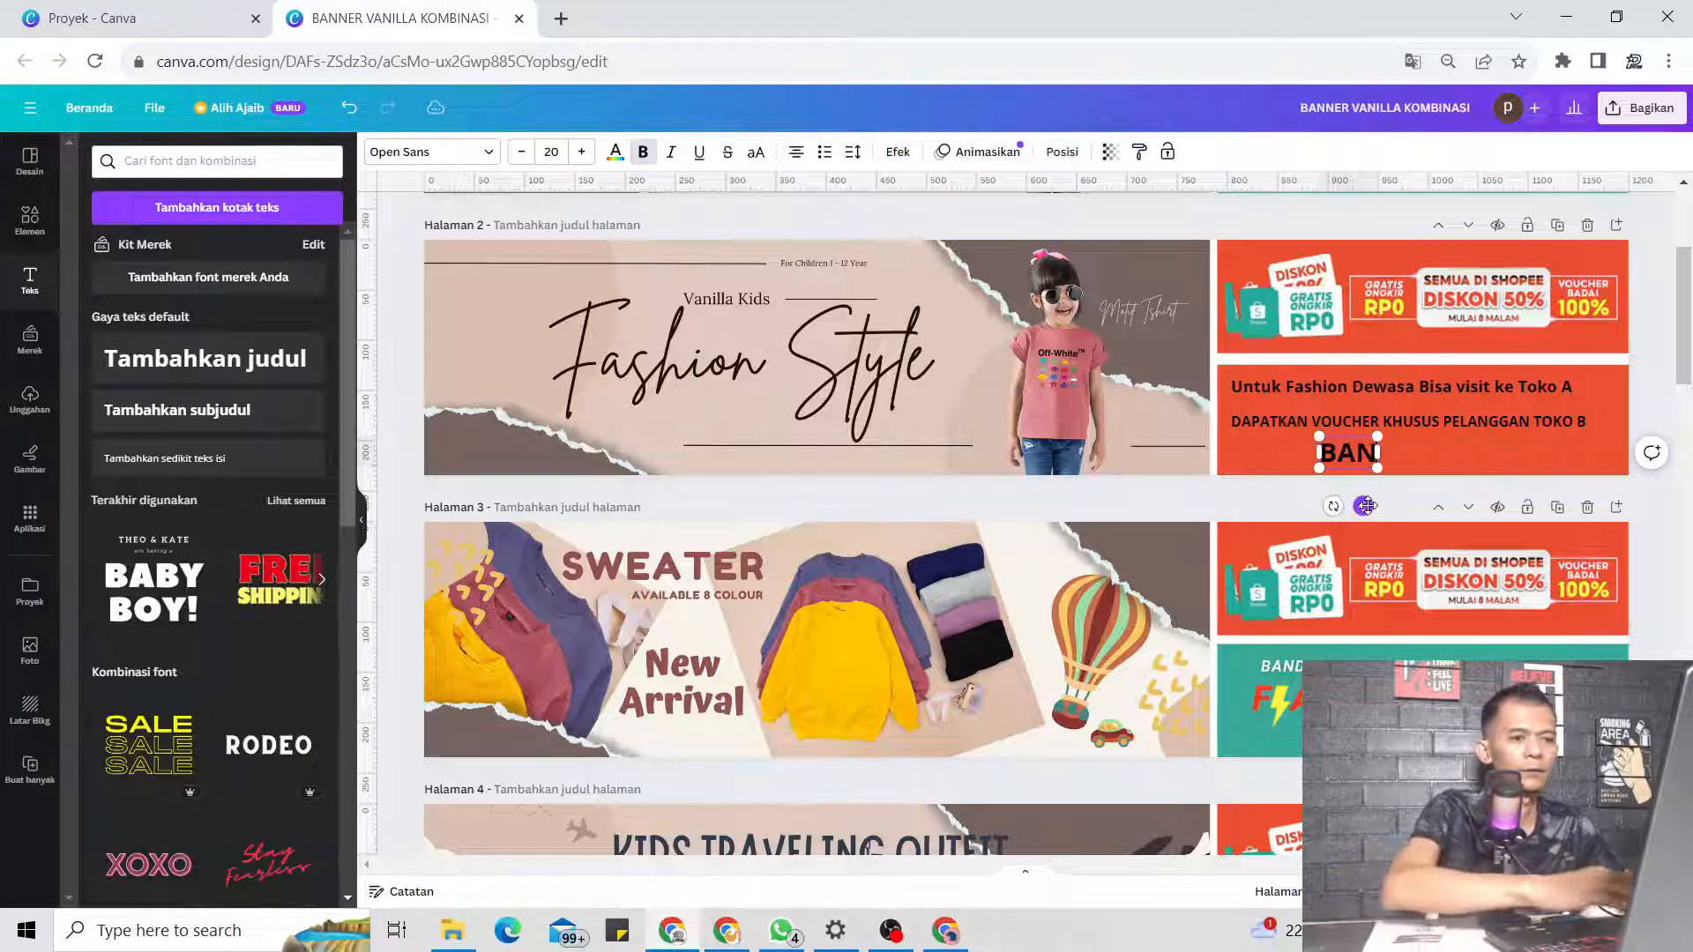
key(BackSpace)
key(BackSpace)
key(BackSpace)
text(VAN02)
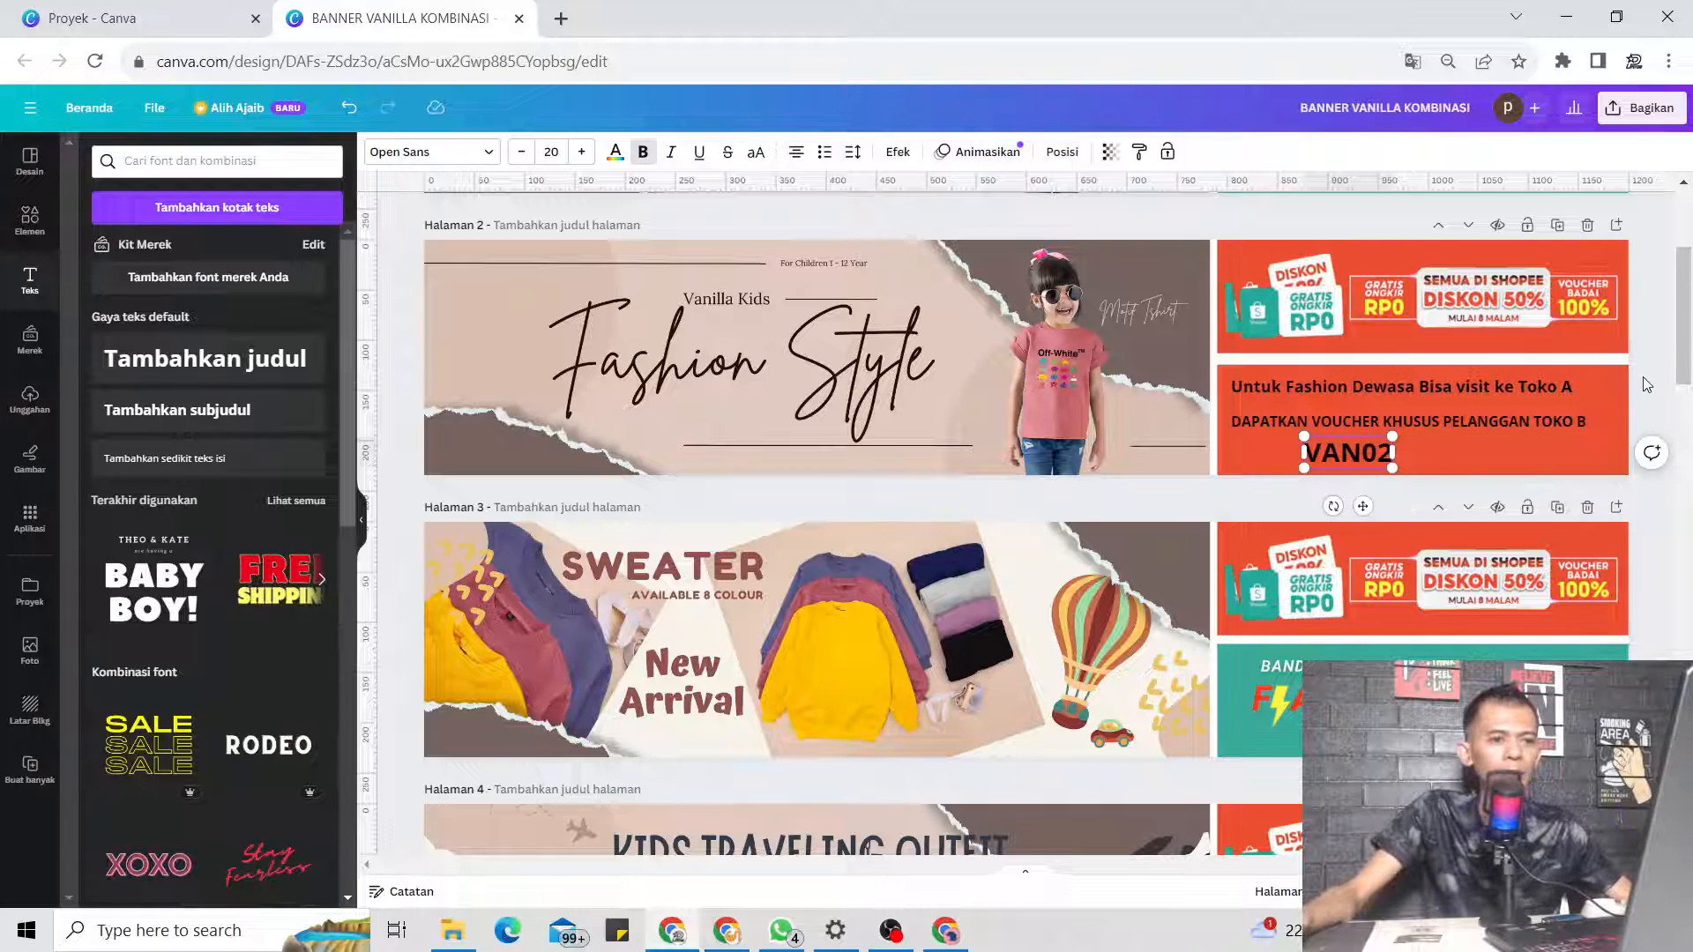
click(1388, 455)
drag(1388, 455, 1304, 449)
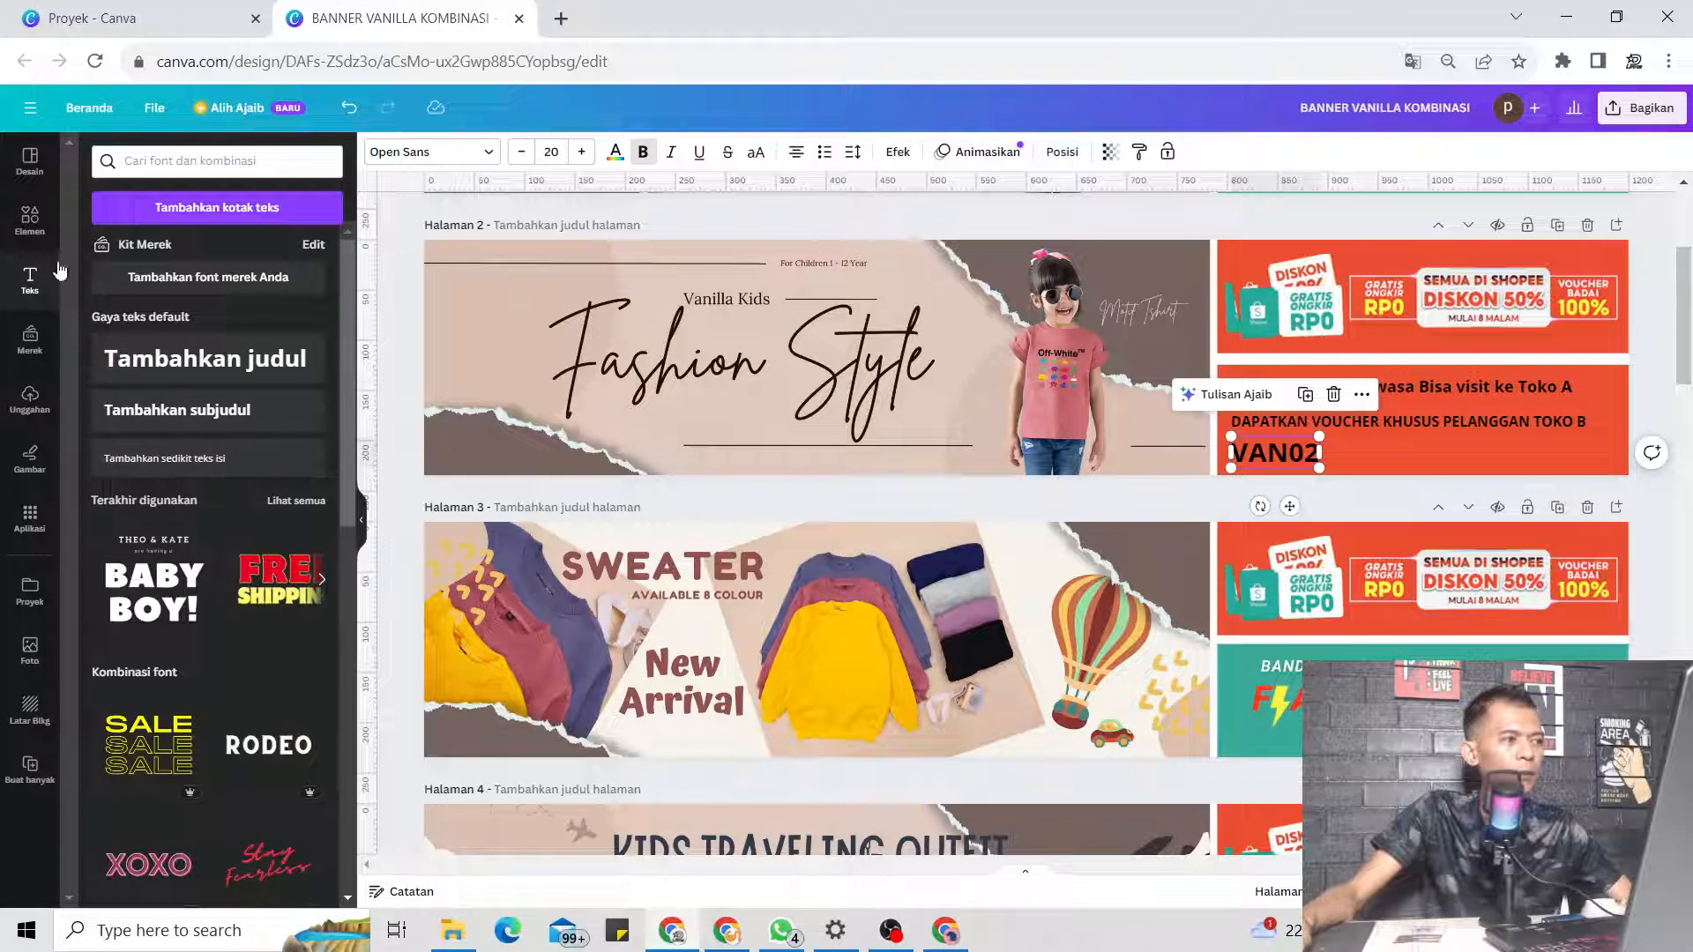
Add a square shape behind the VAN02 text and fill it with the yellow from the photo colors
click(32, 221)
click(122, 411)
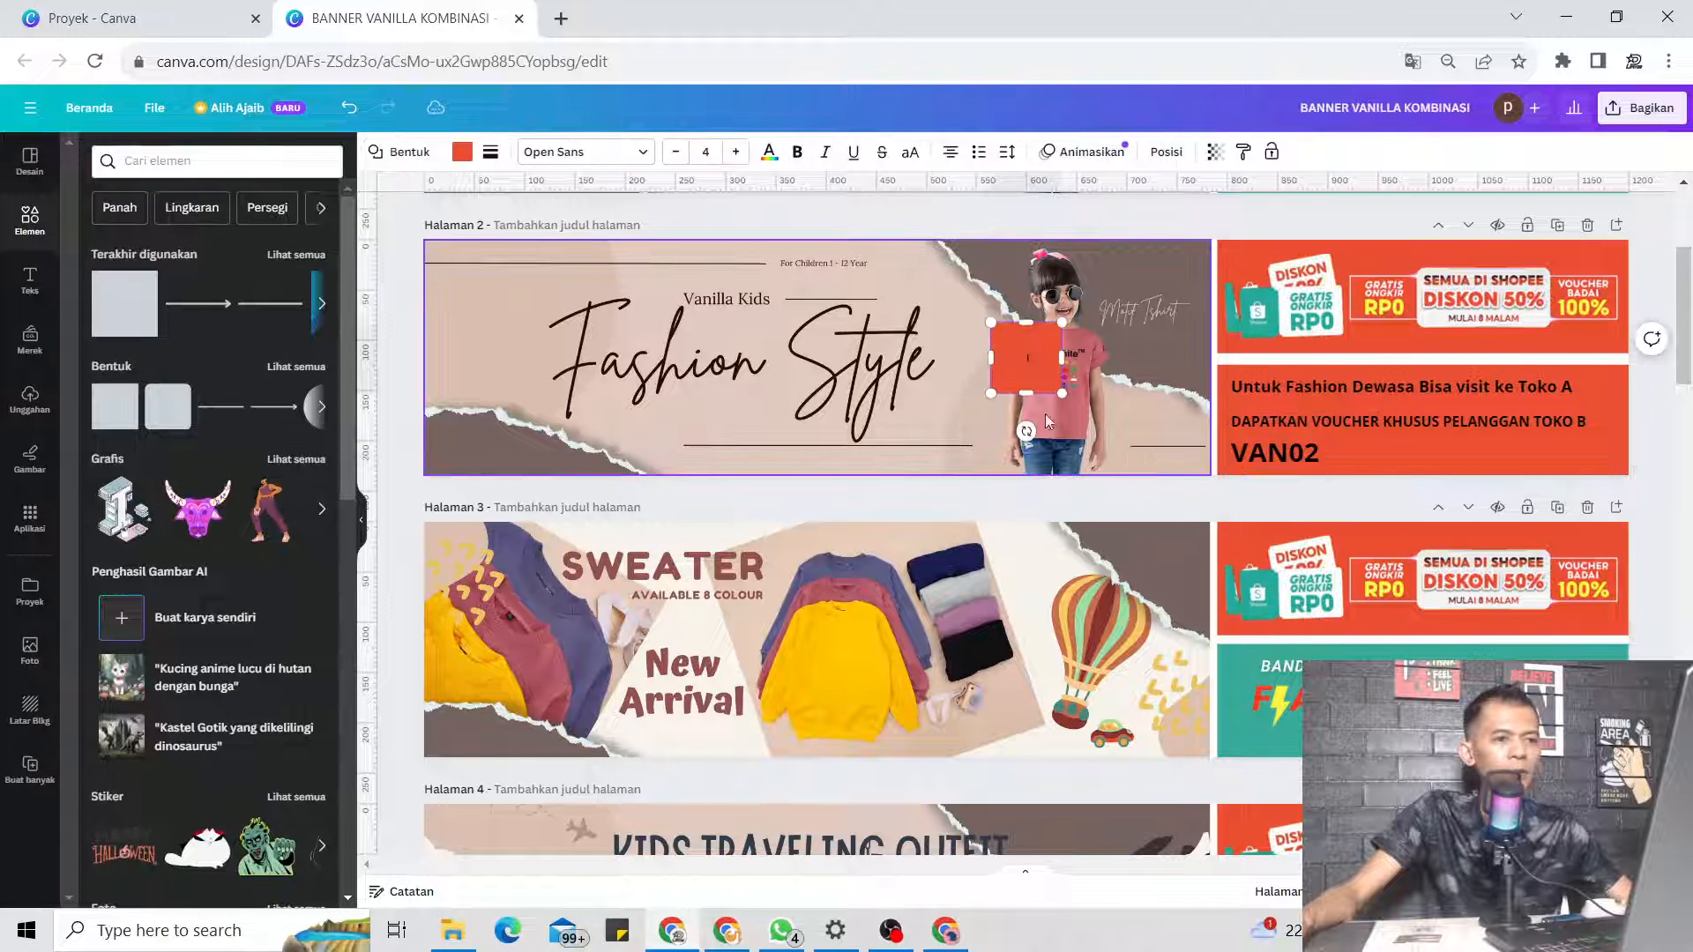
drag(1026, 347, 1267, 440)
click(462, 153)
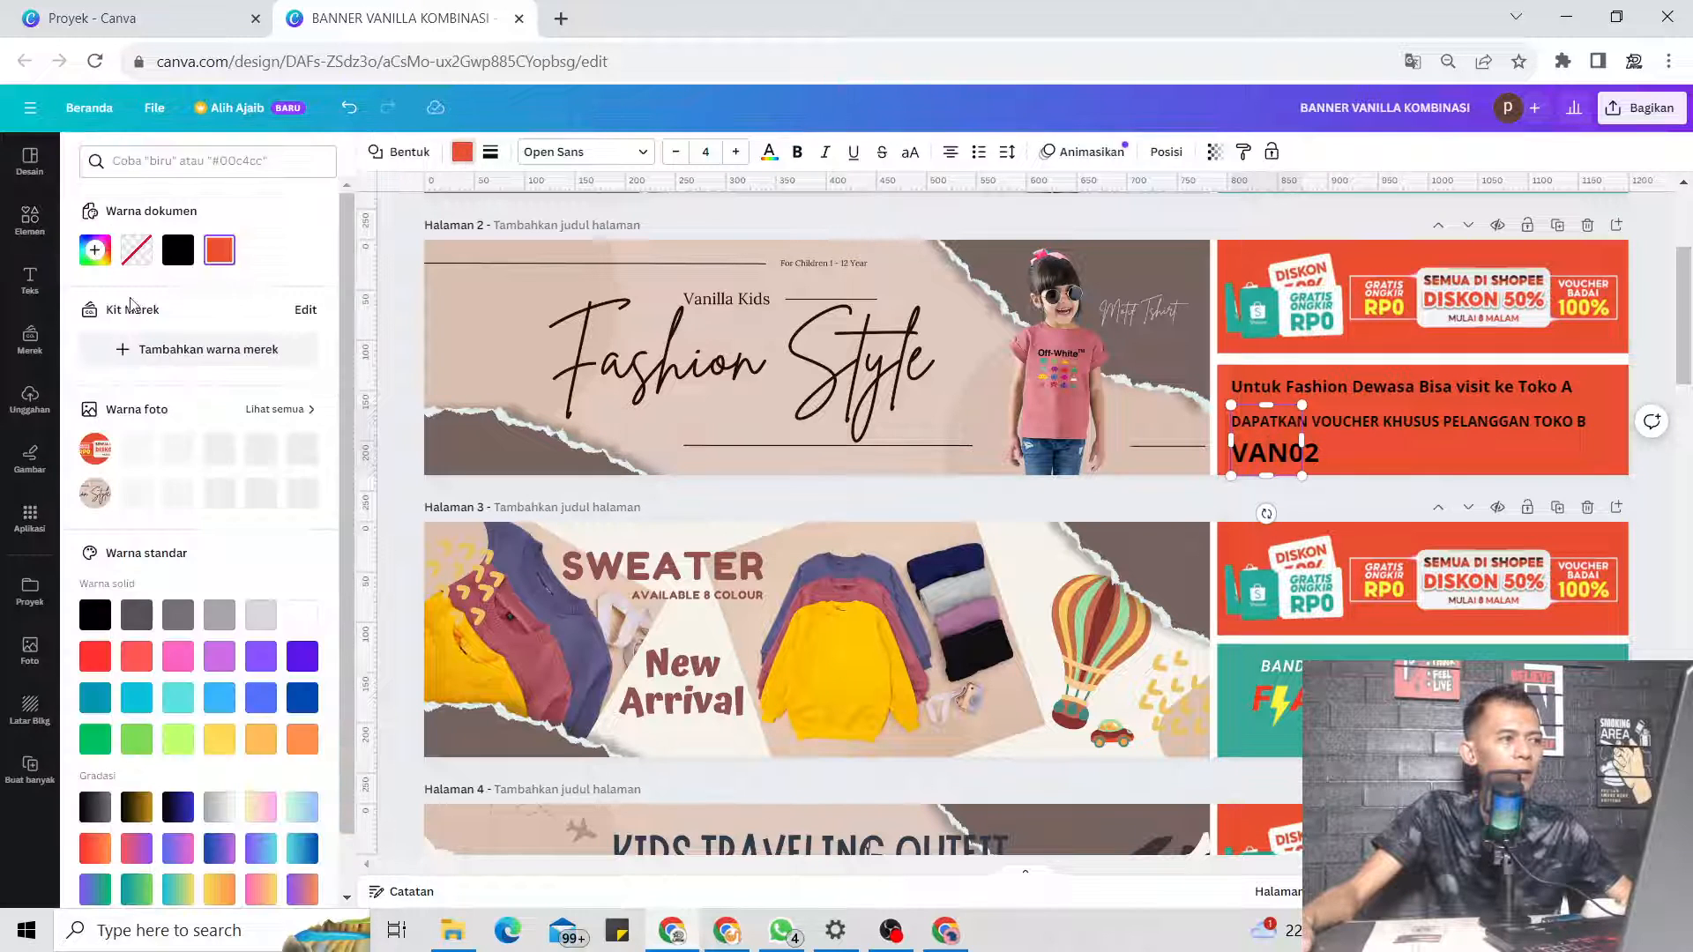
click(264, 251)
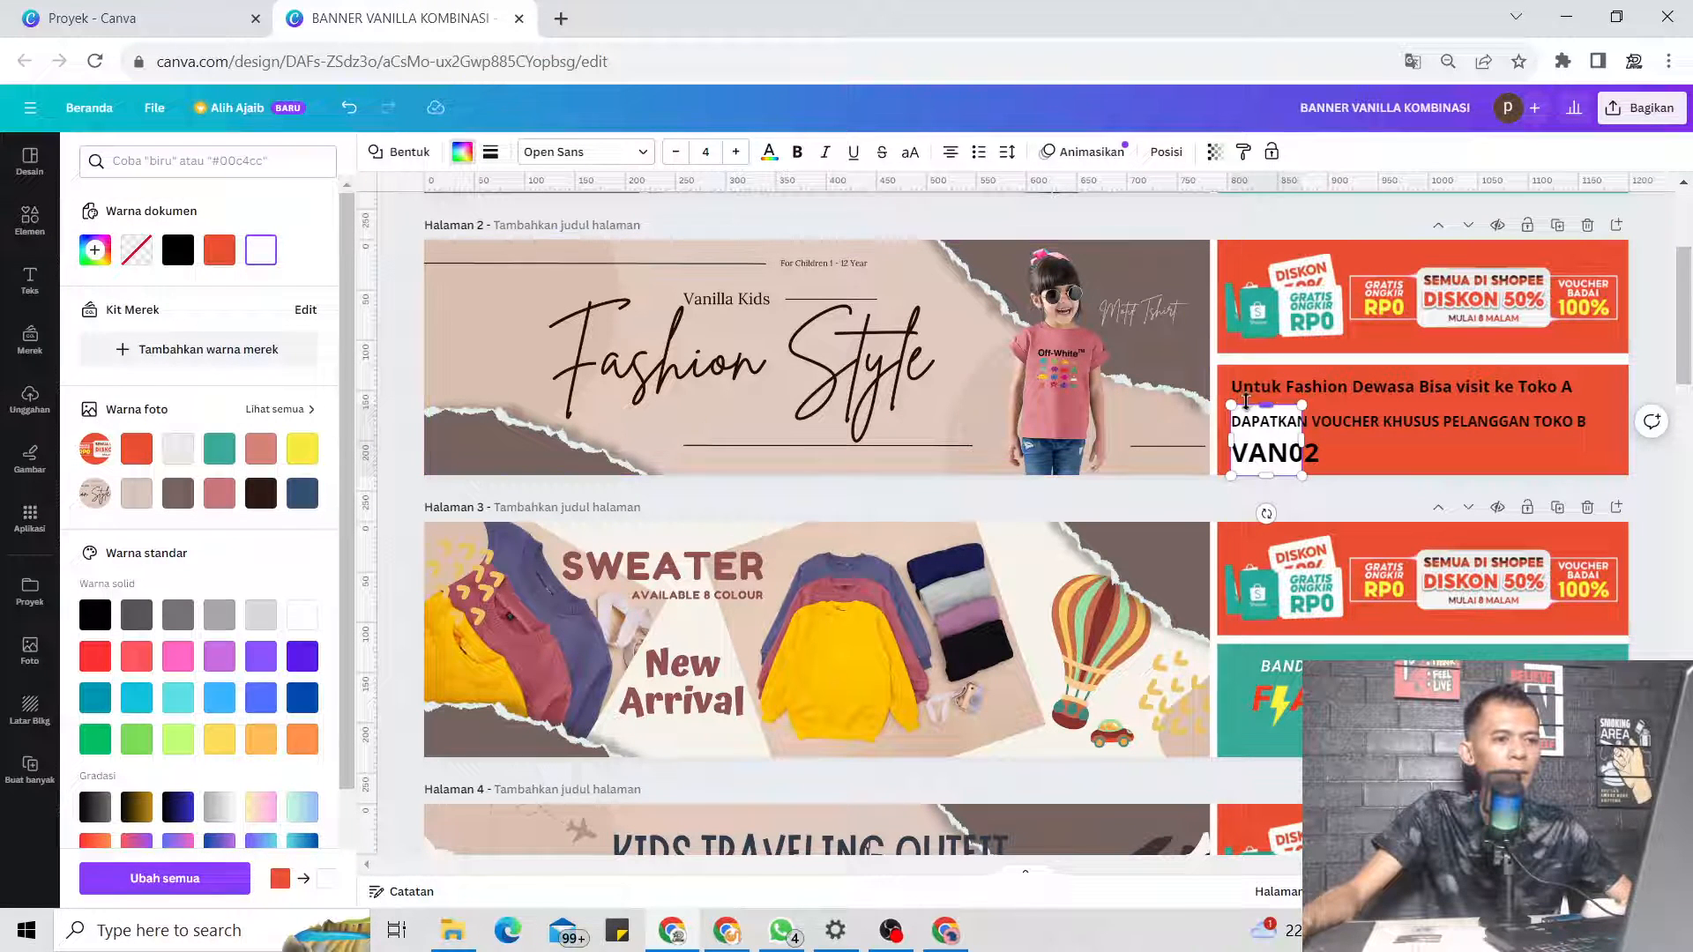
click(302, 449)
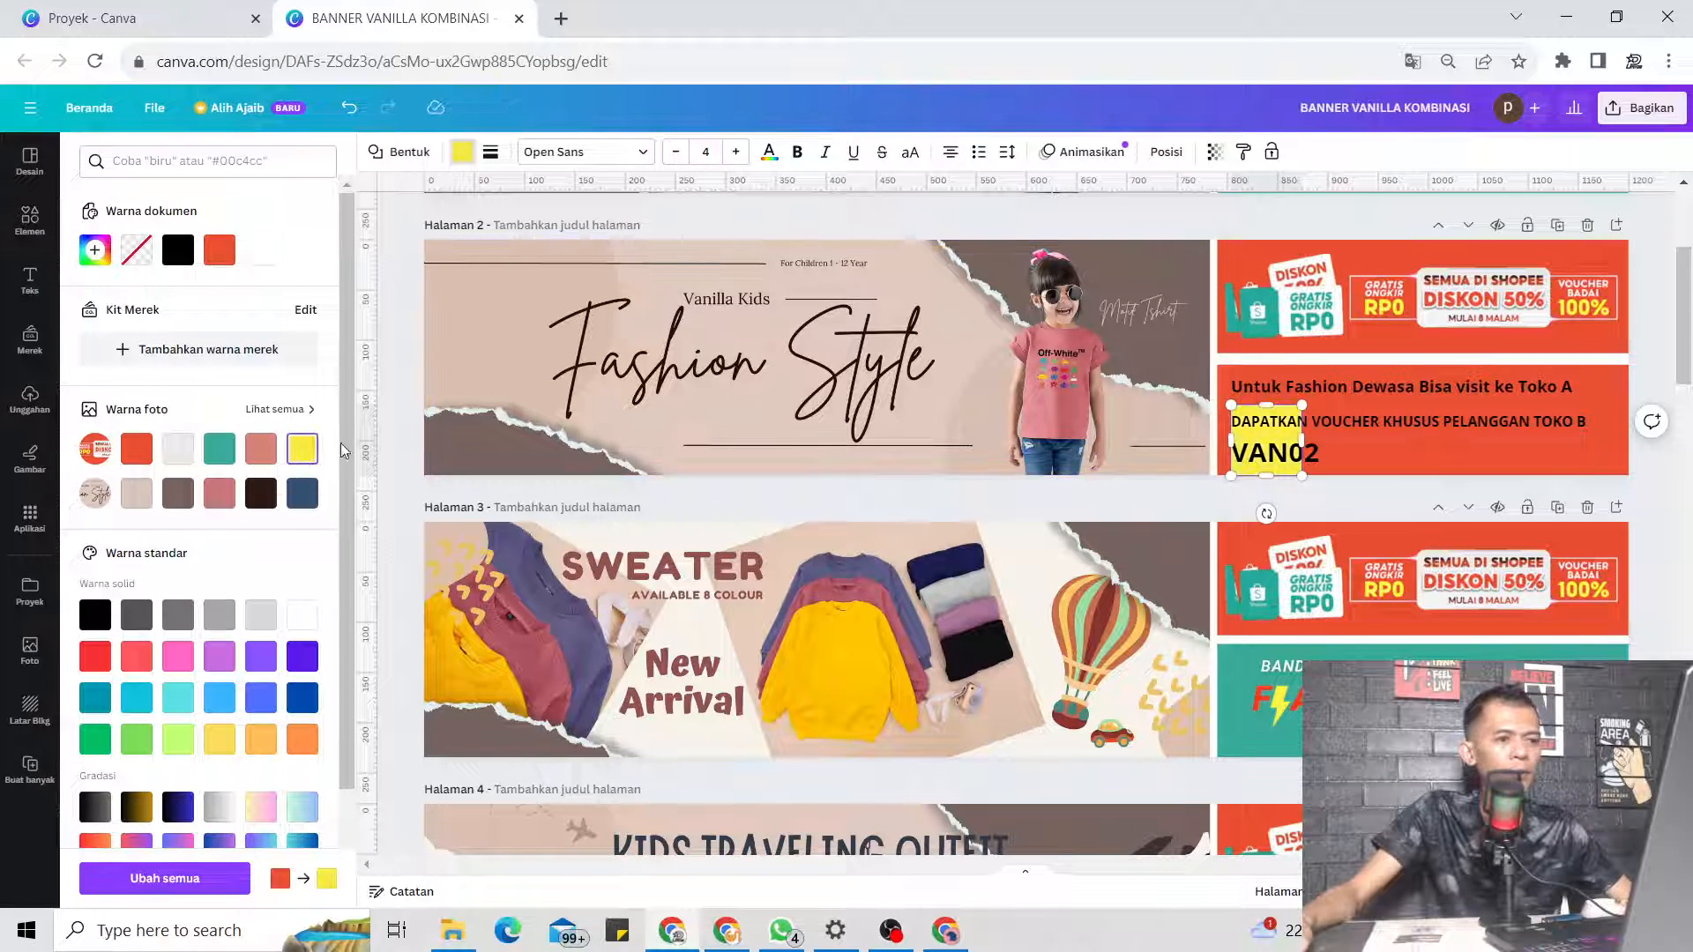
Recolor the VAN02 text white and resize the yellow square into a rectangle that fits behind it
click(1266, 454)
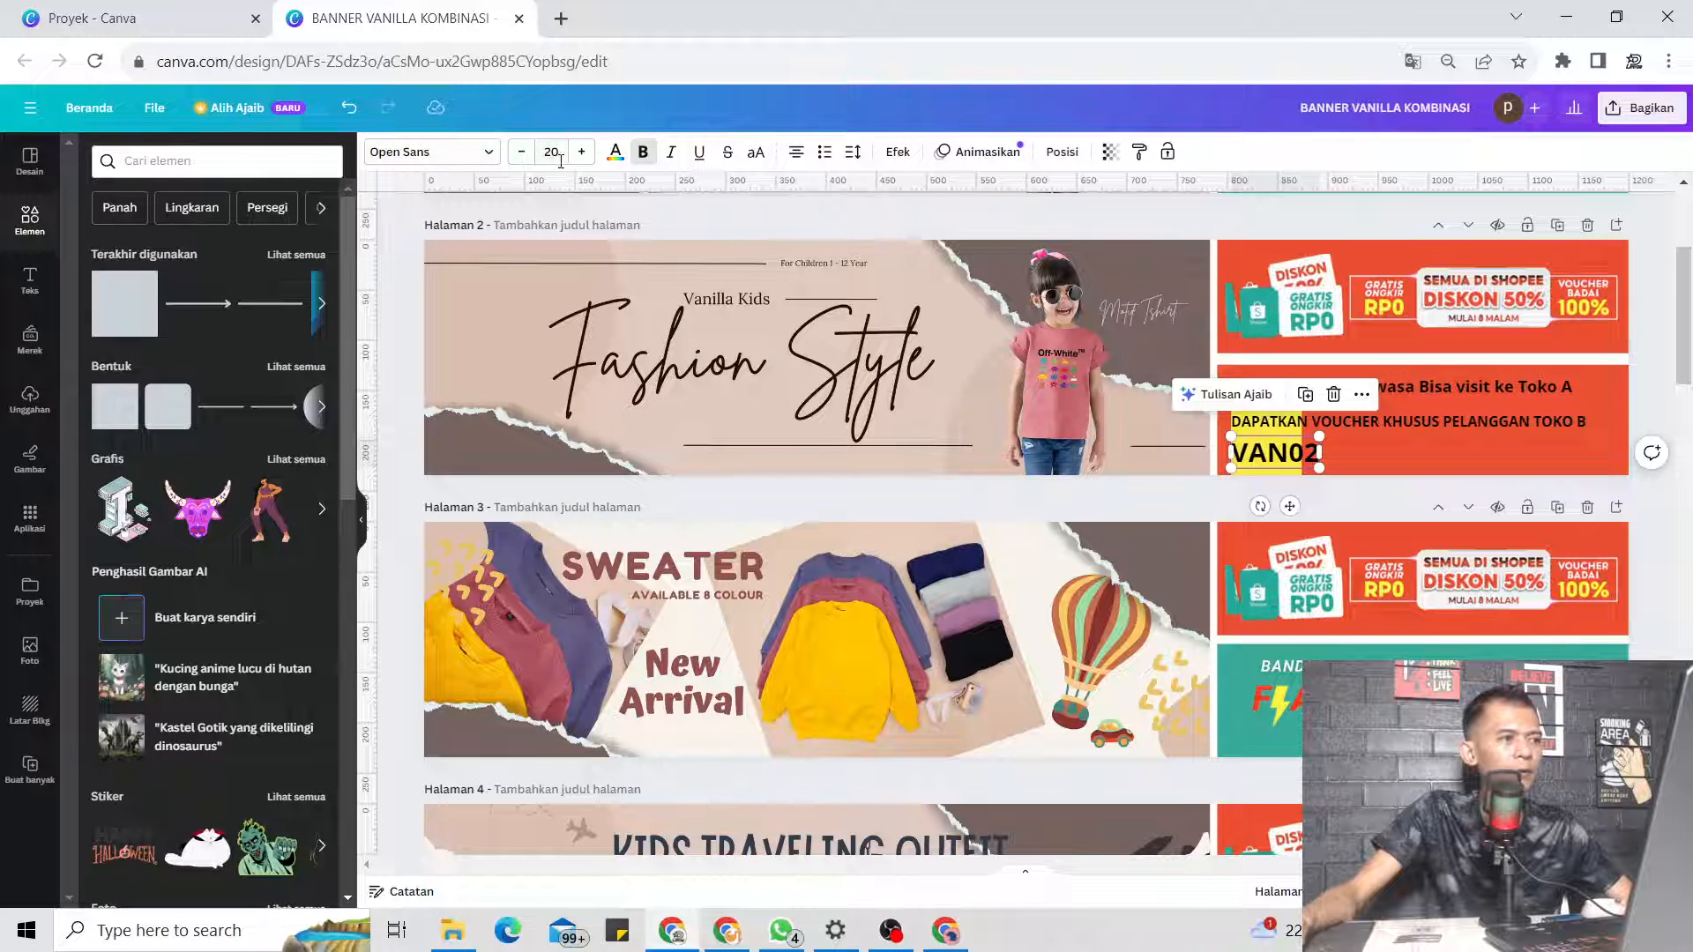
click(615, 153)
click(261, 250)
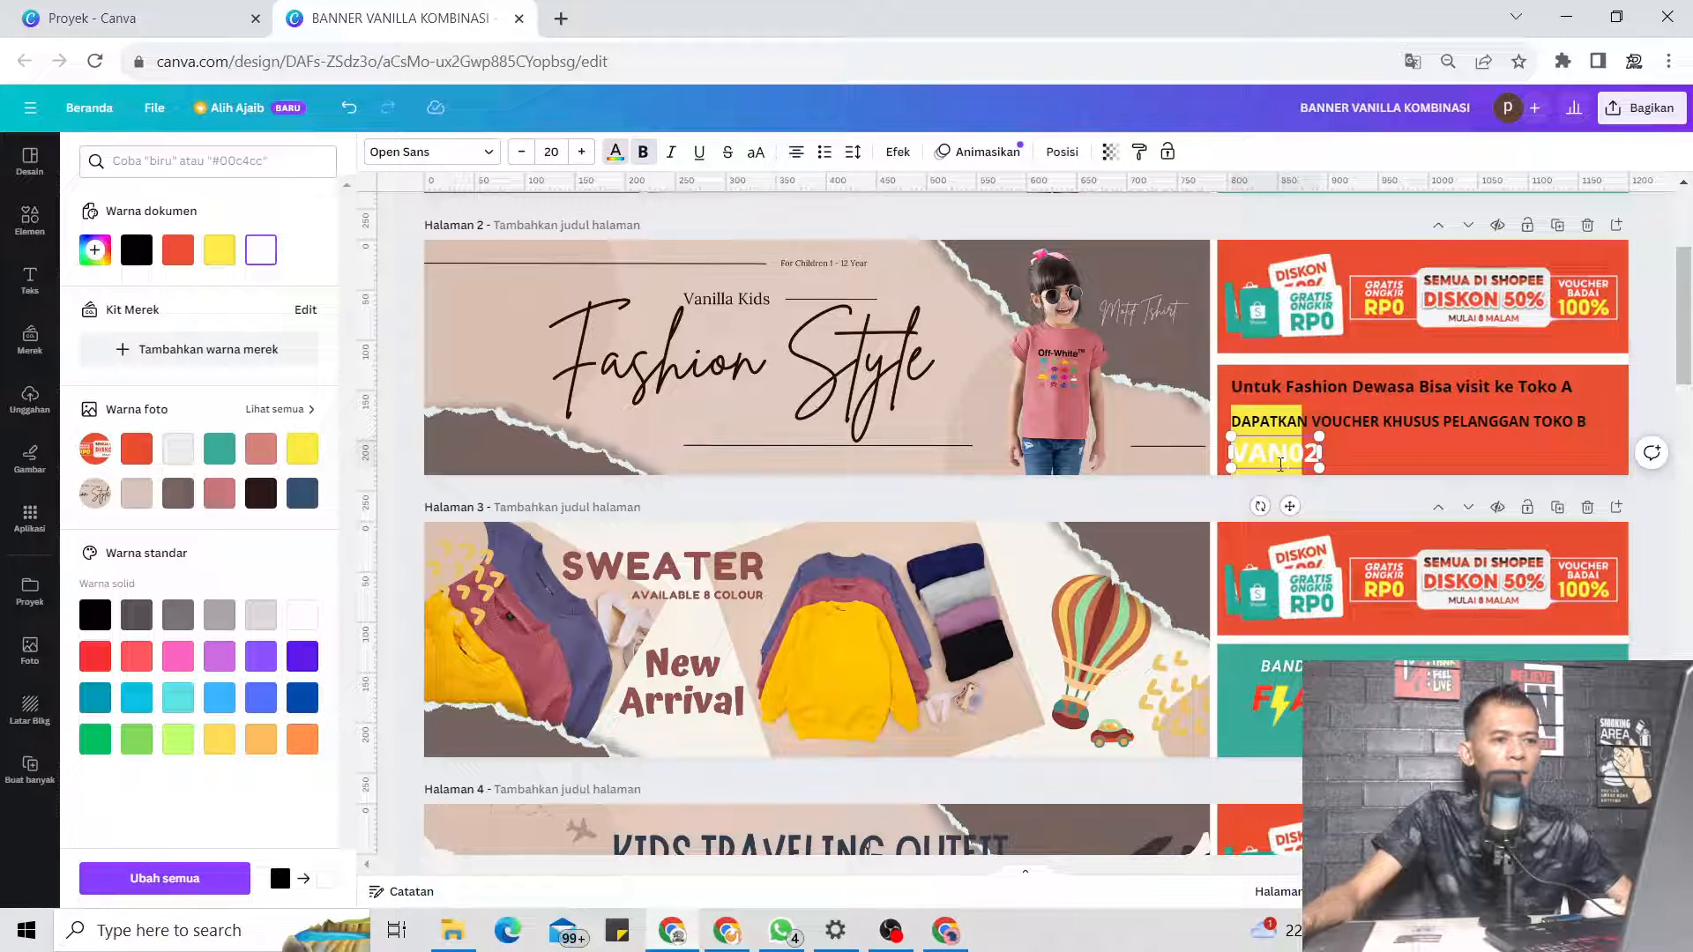
click(1300, 411)
drag(1303, 406, 1329, 453)
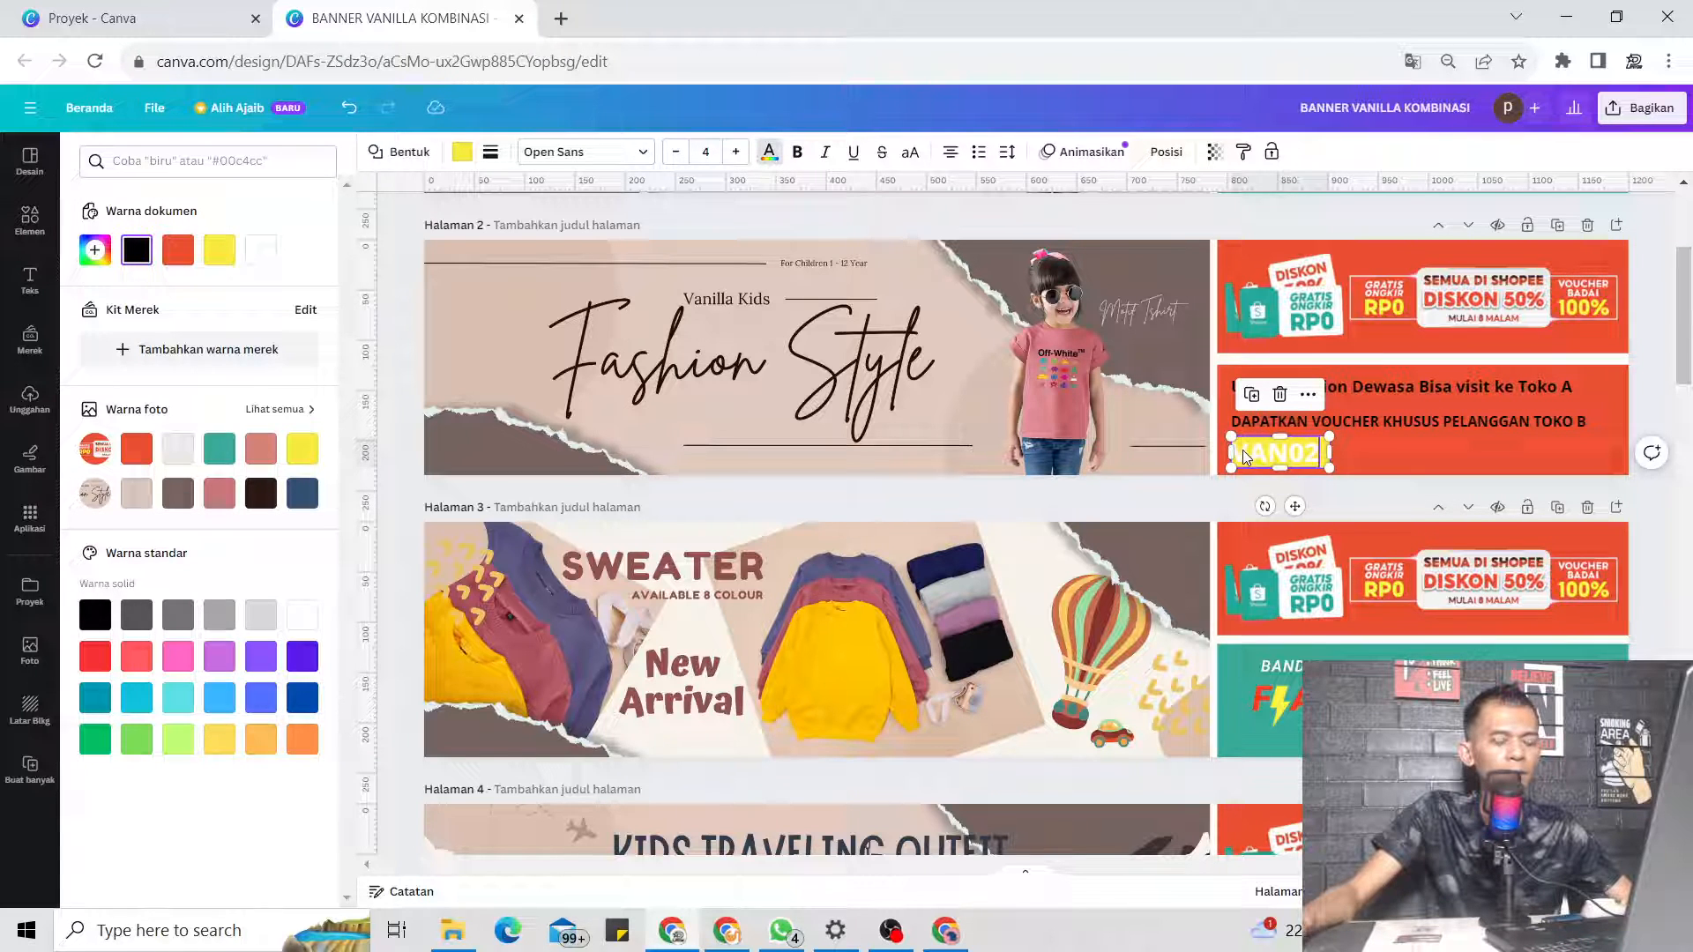
Try to shift the yellow rectangle slightly left behind the VAN02 text
key(Left)
key(Left)
key(Left)
key(Left)
key(Left)
key(Left)
key(Left)
key(Left)
key(Left)
key(Left)
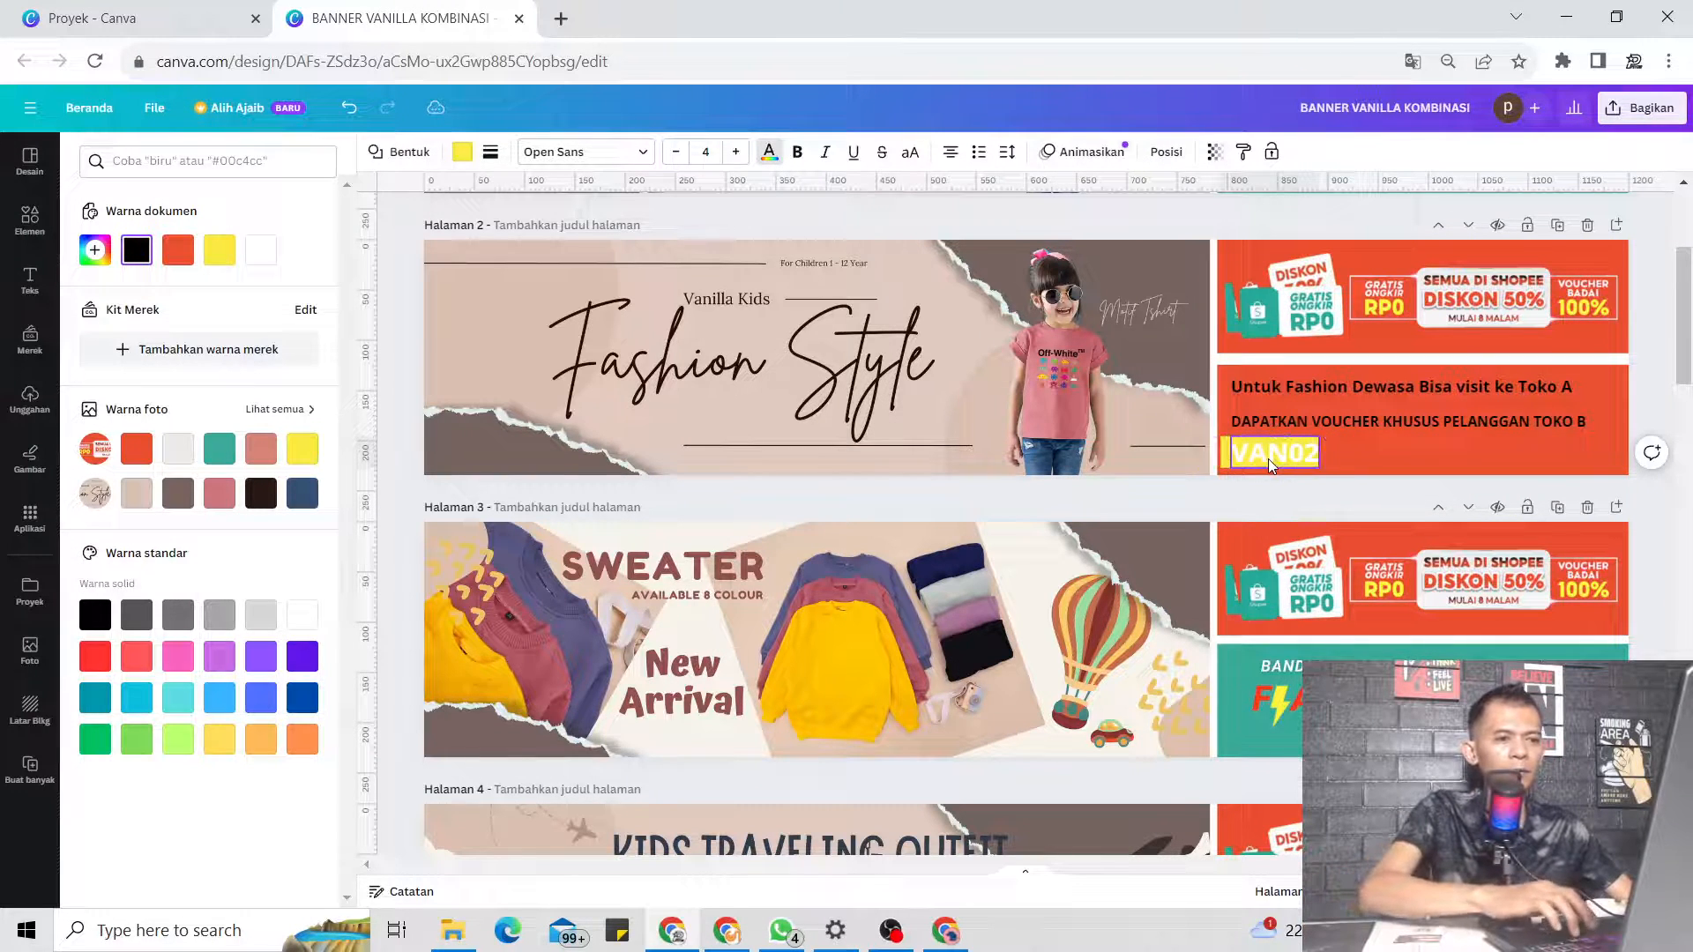
key(shift+Right)
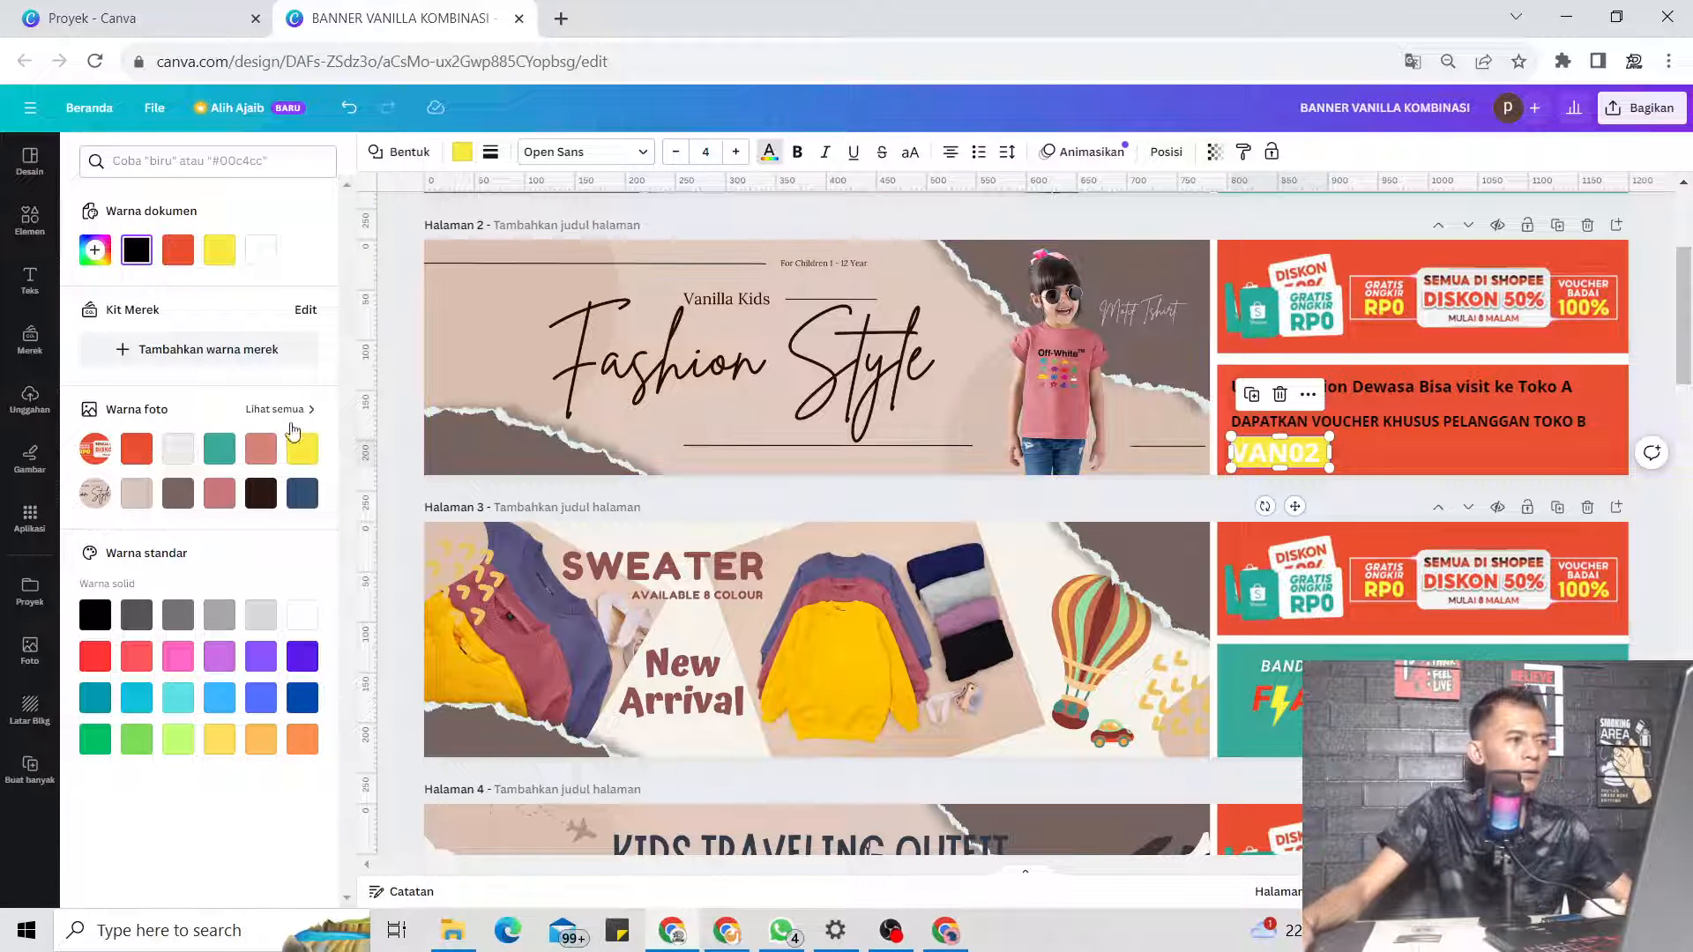
Fill the rectangle behind the VAN02 text with the dark blue from the standard solid colors
click(302, 698)
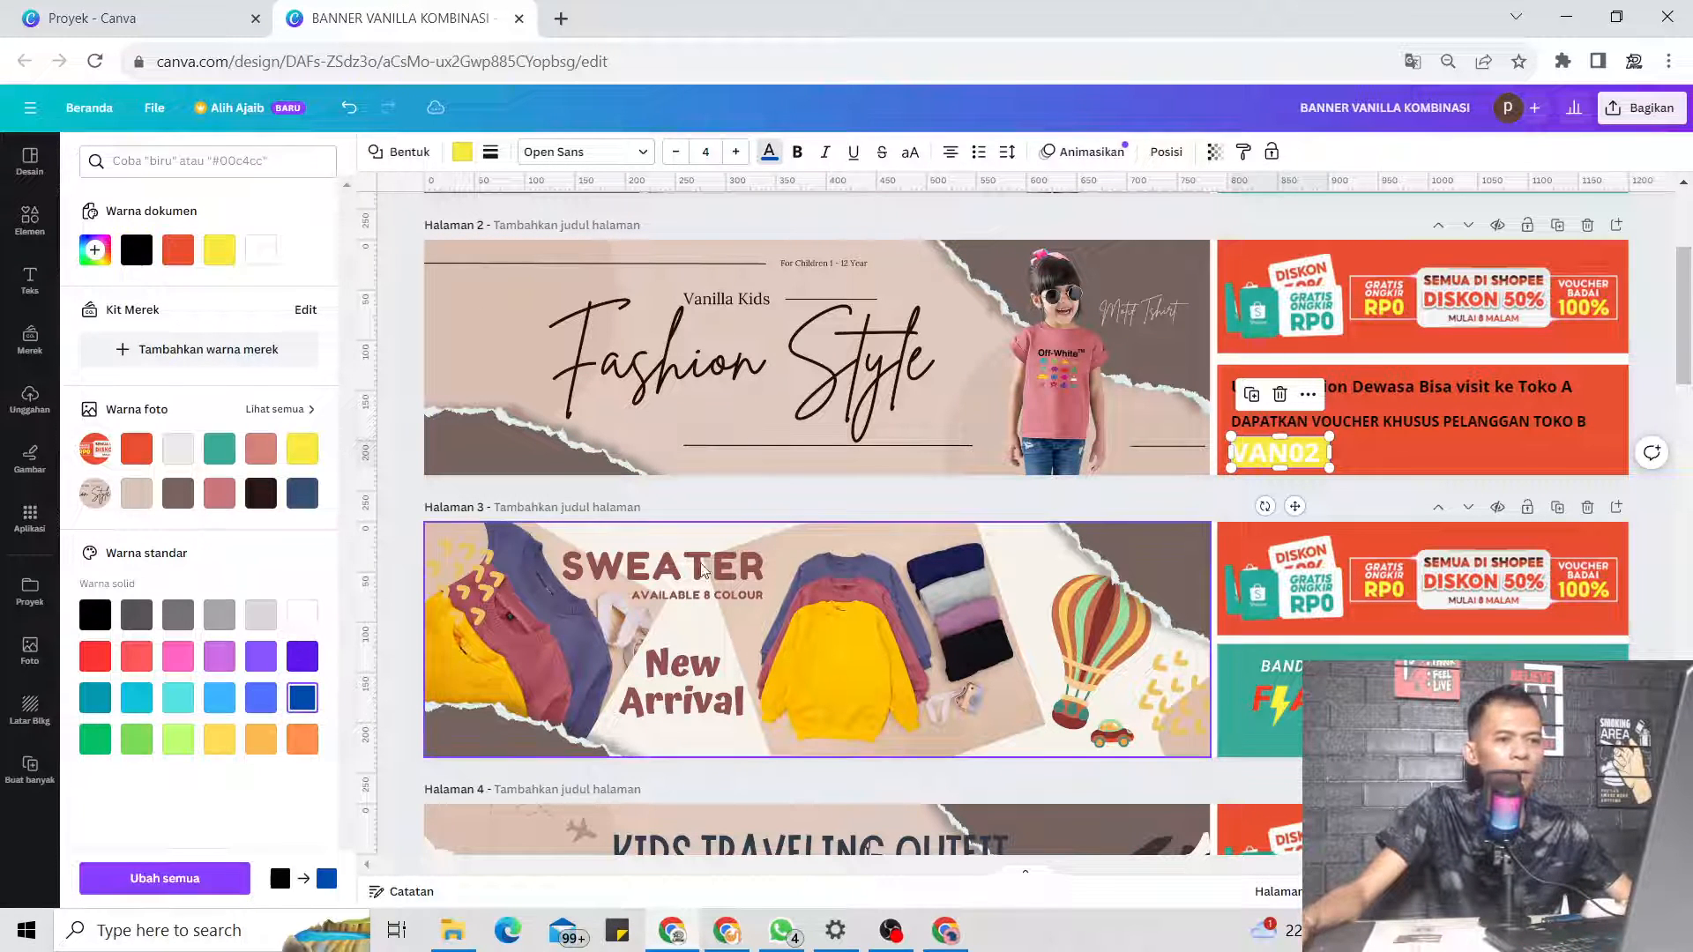
click(1320, 454)
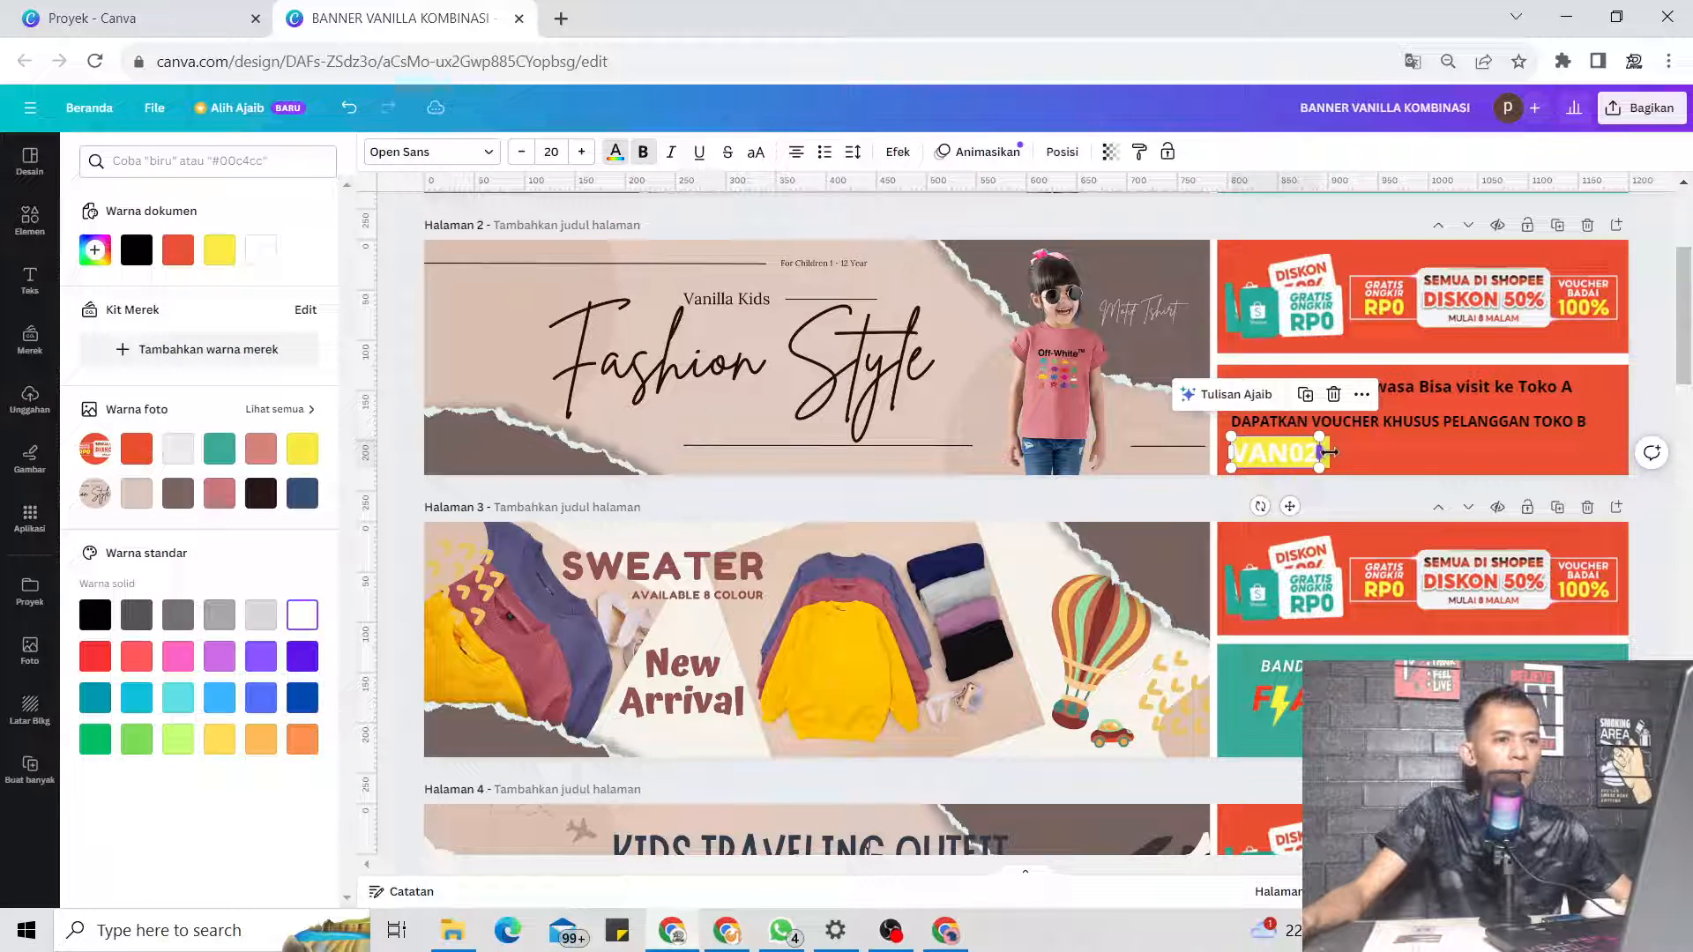
click(1327, 453)
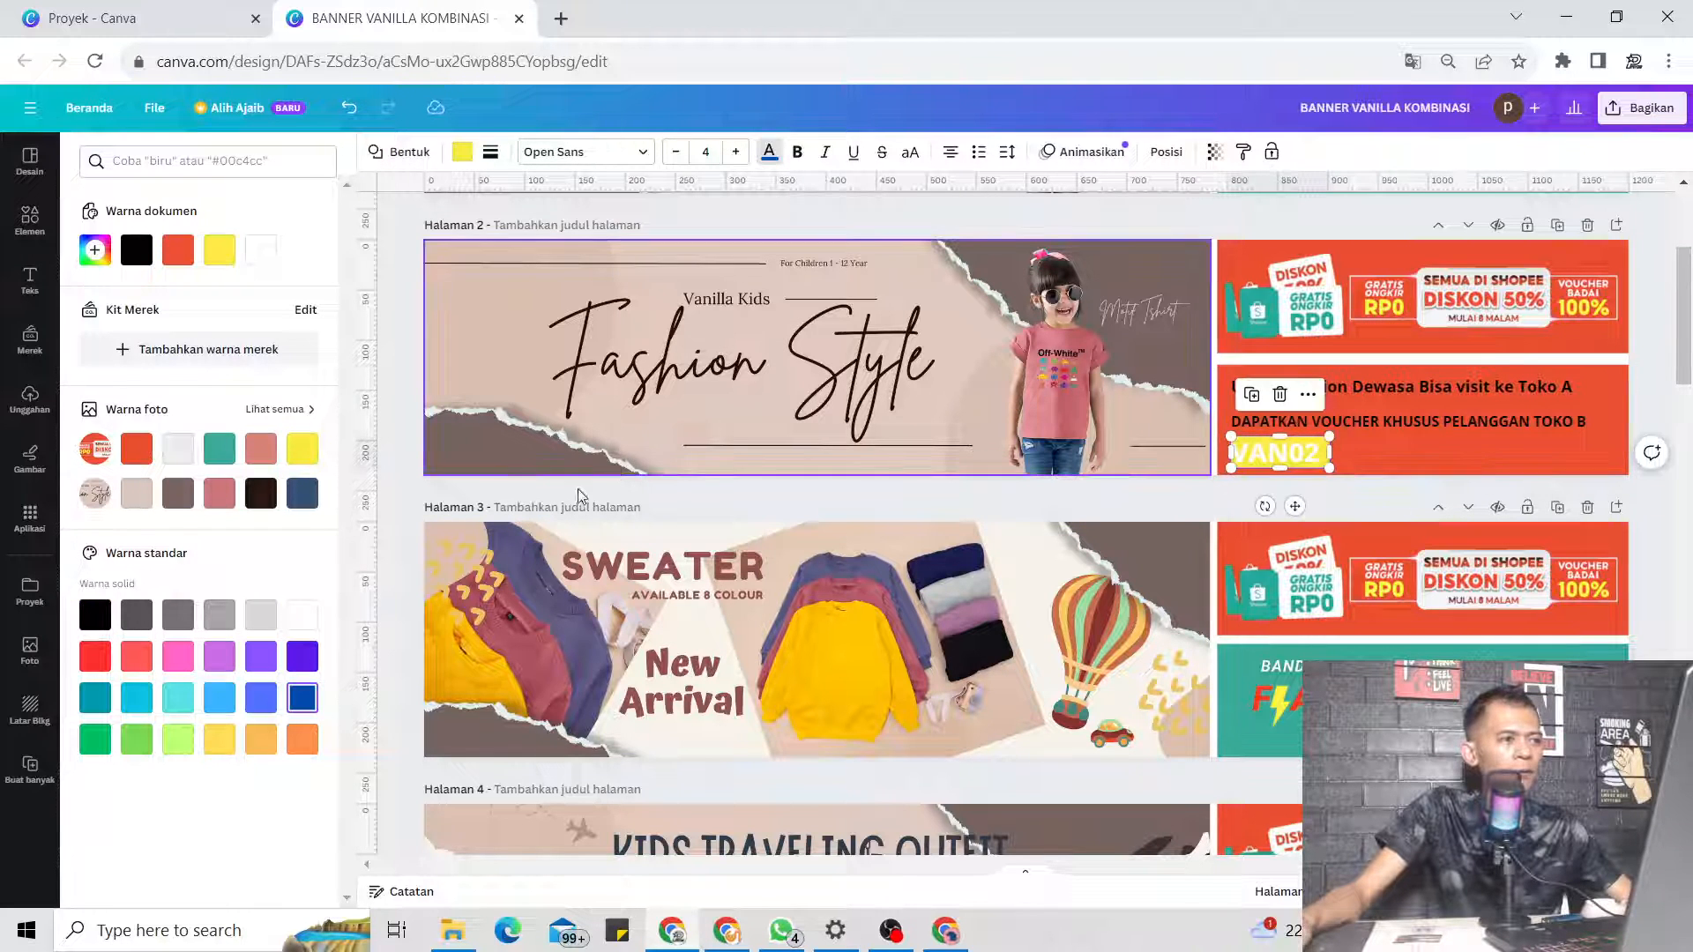
click(457, 165)
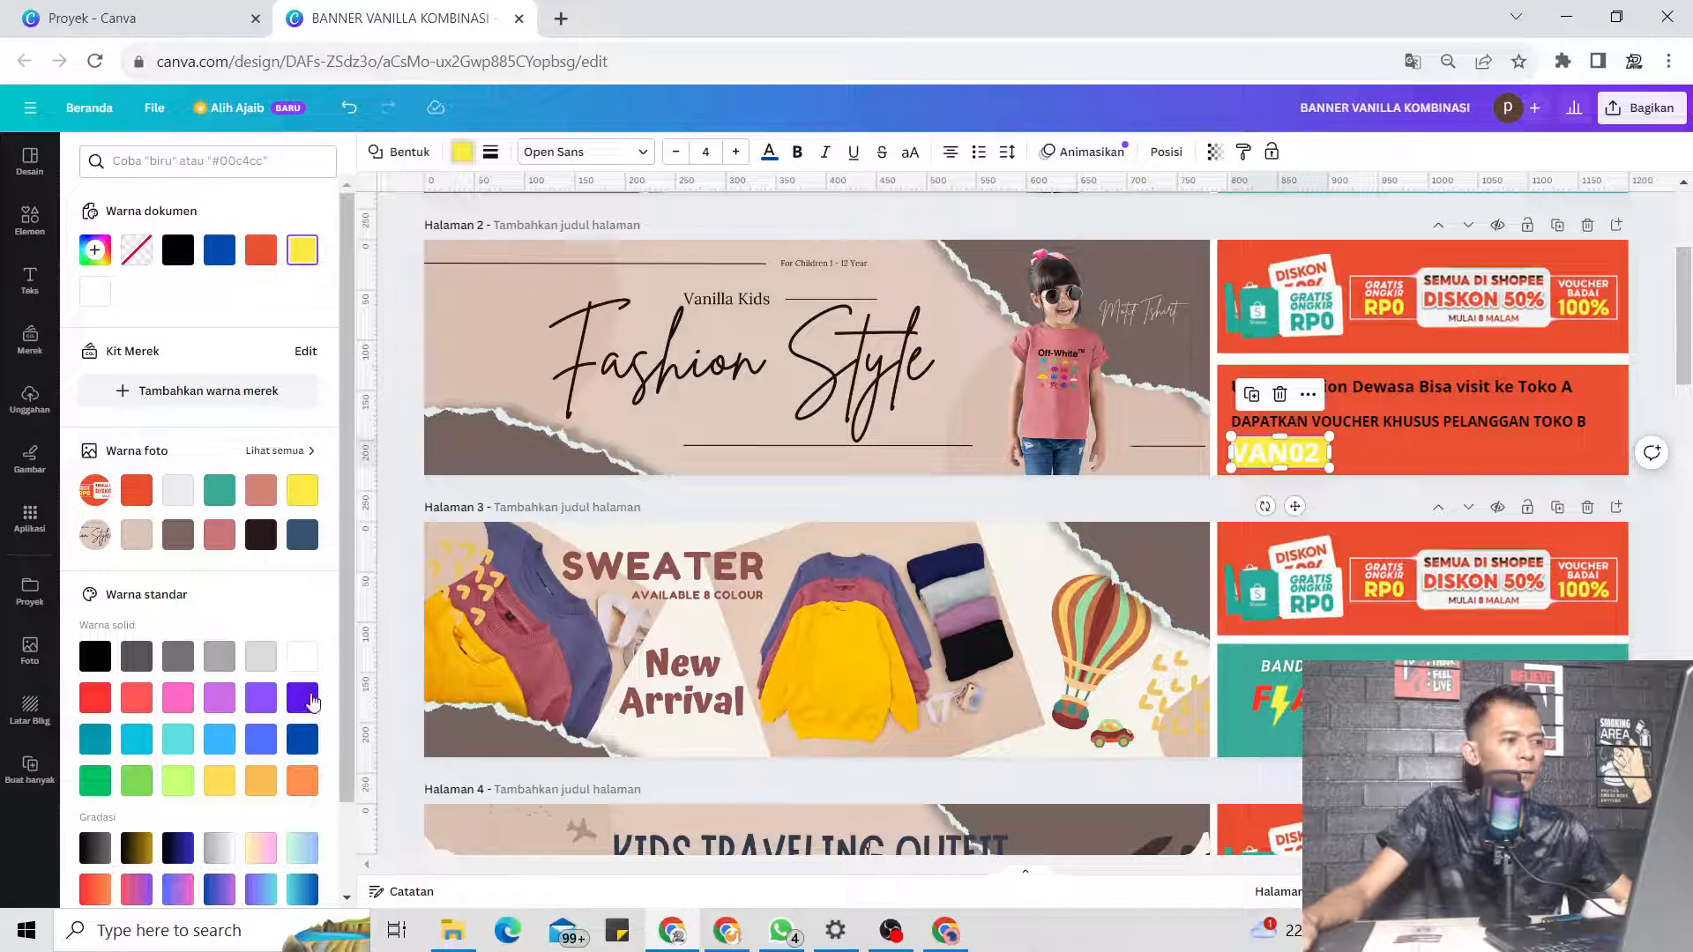
click(302, 739)
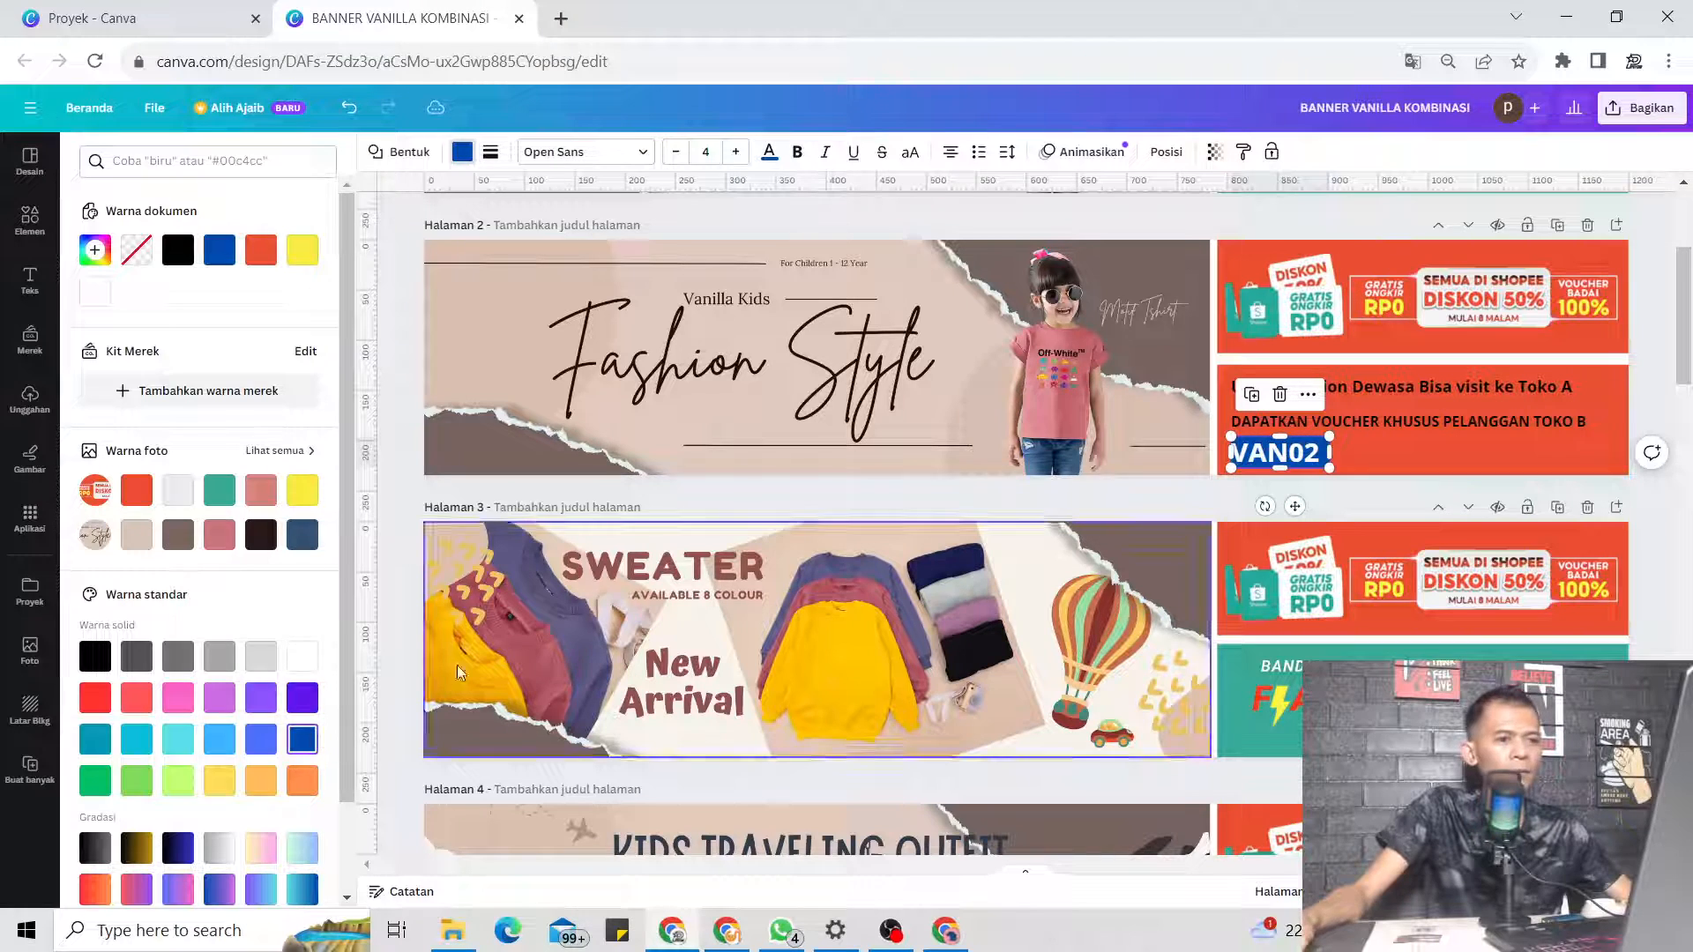
Move the "DAPATKAN VOUCHER KHUSUS PELANGGAN TOKO B" line slightly up, closer to the text line above it
click(1654, 365)
click(1491, 454)
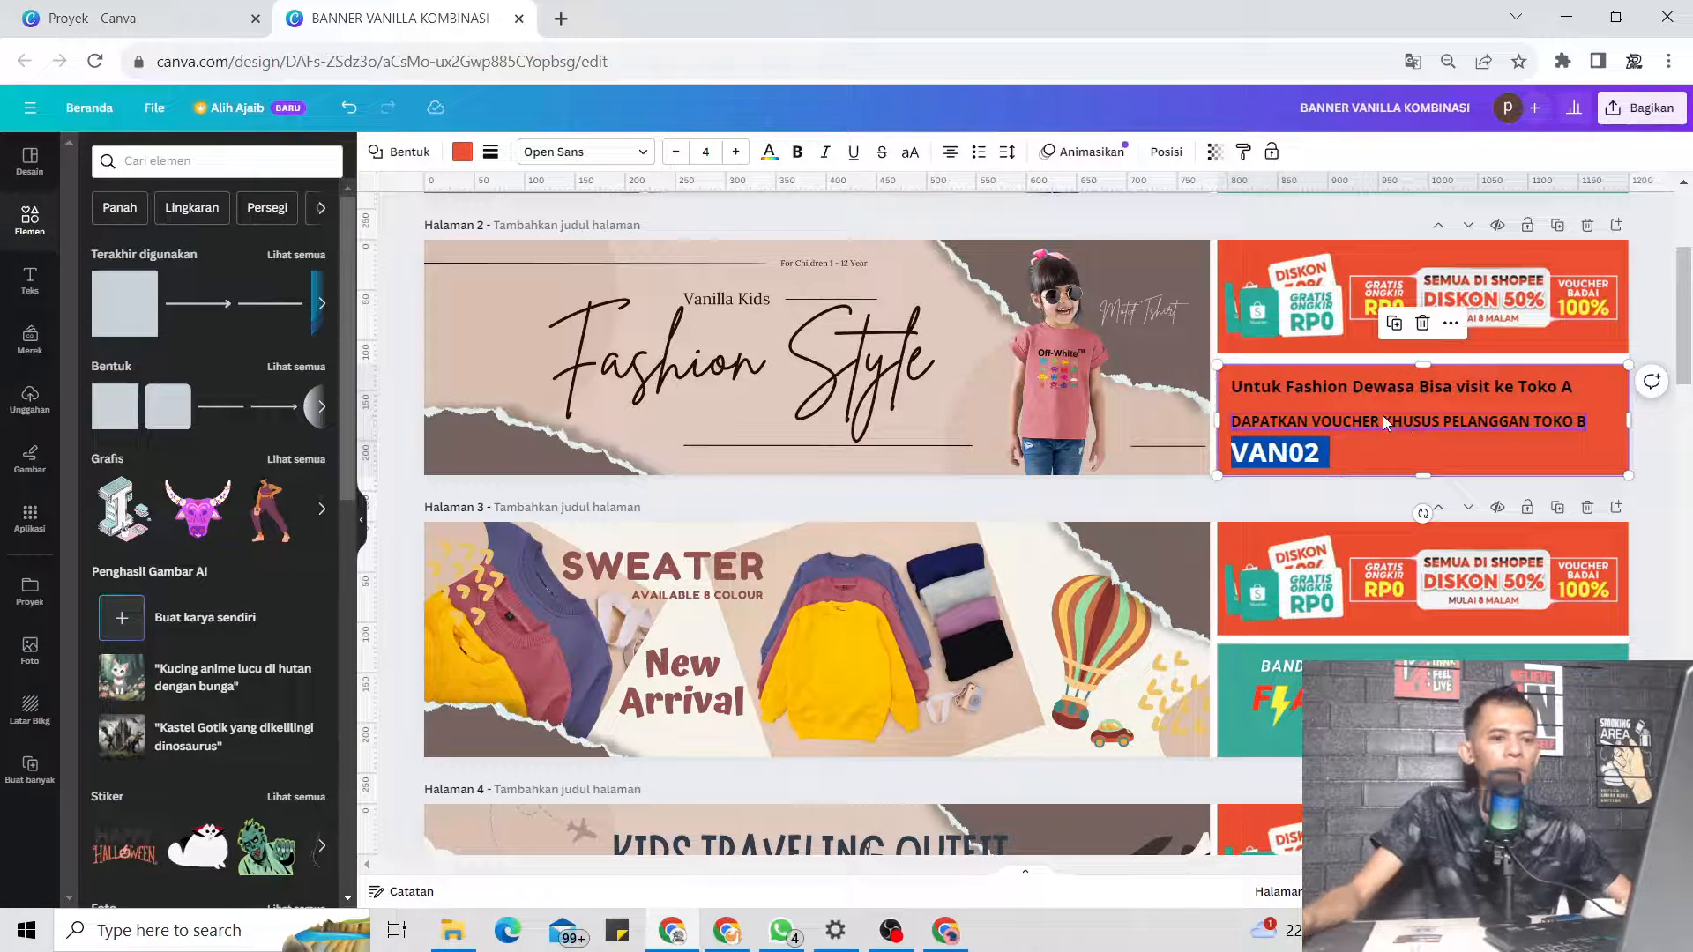
drag(1404, 425, 1405, 411)
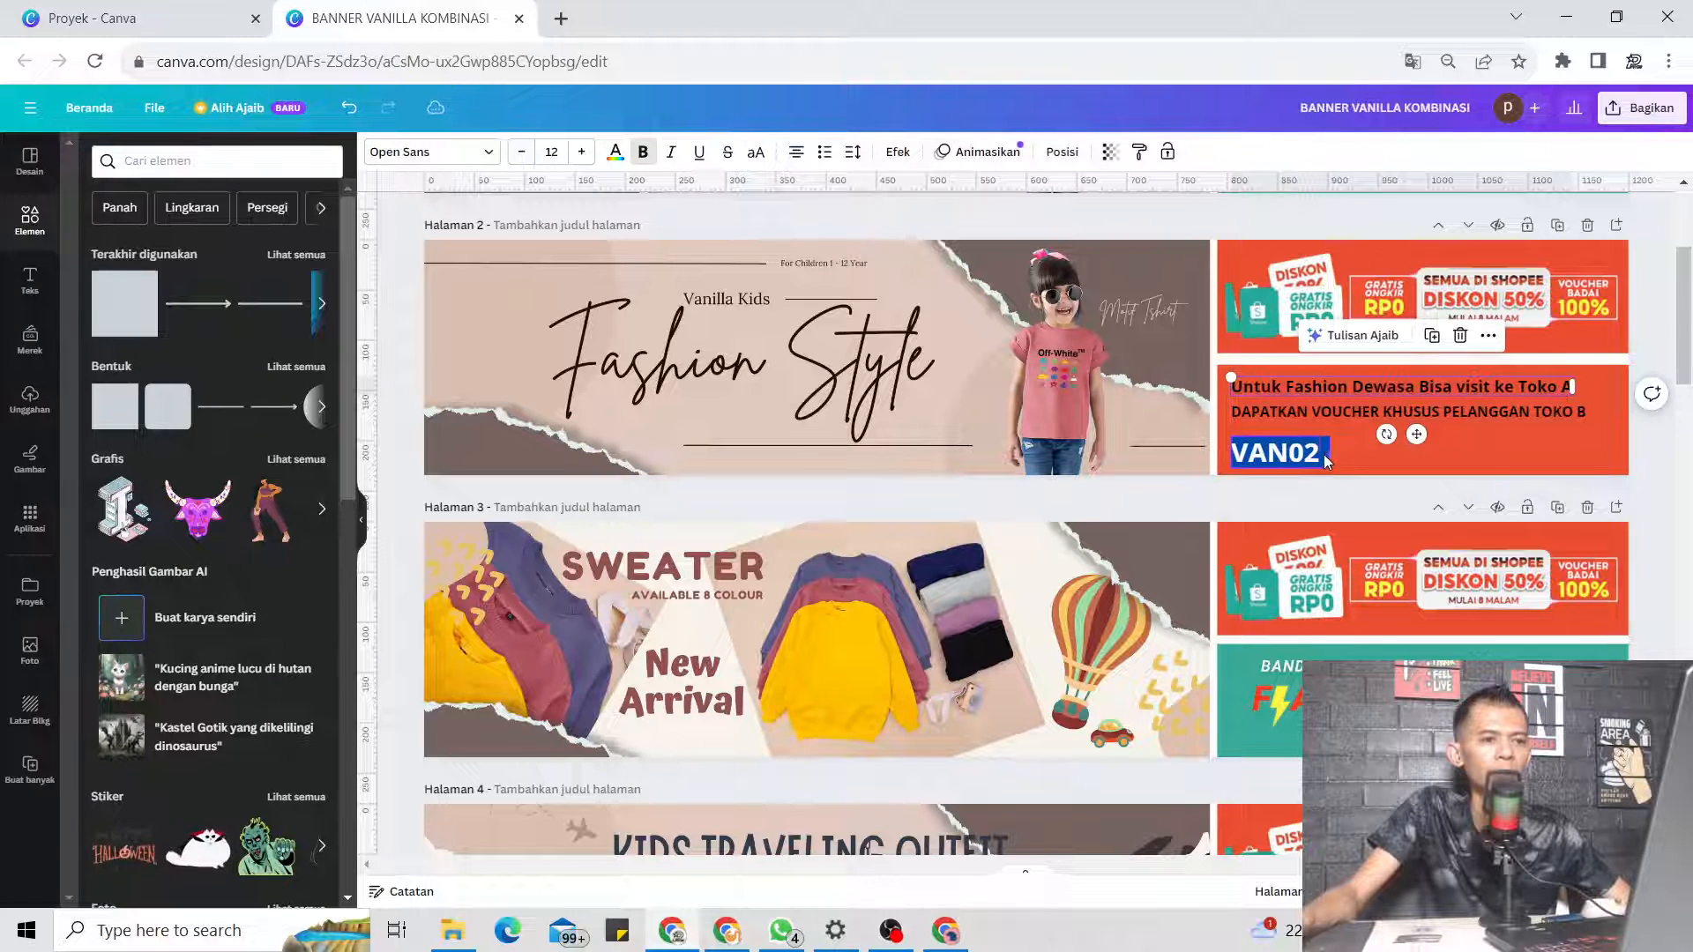
click(1324, 453)
click(1402, 449)
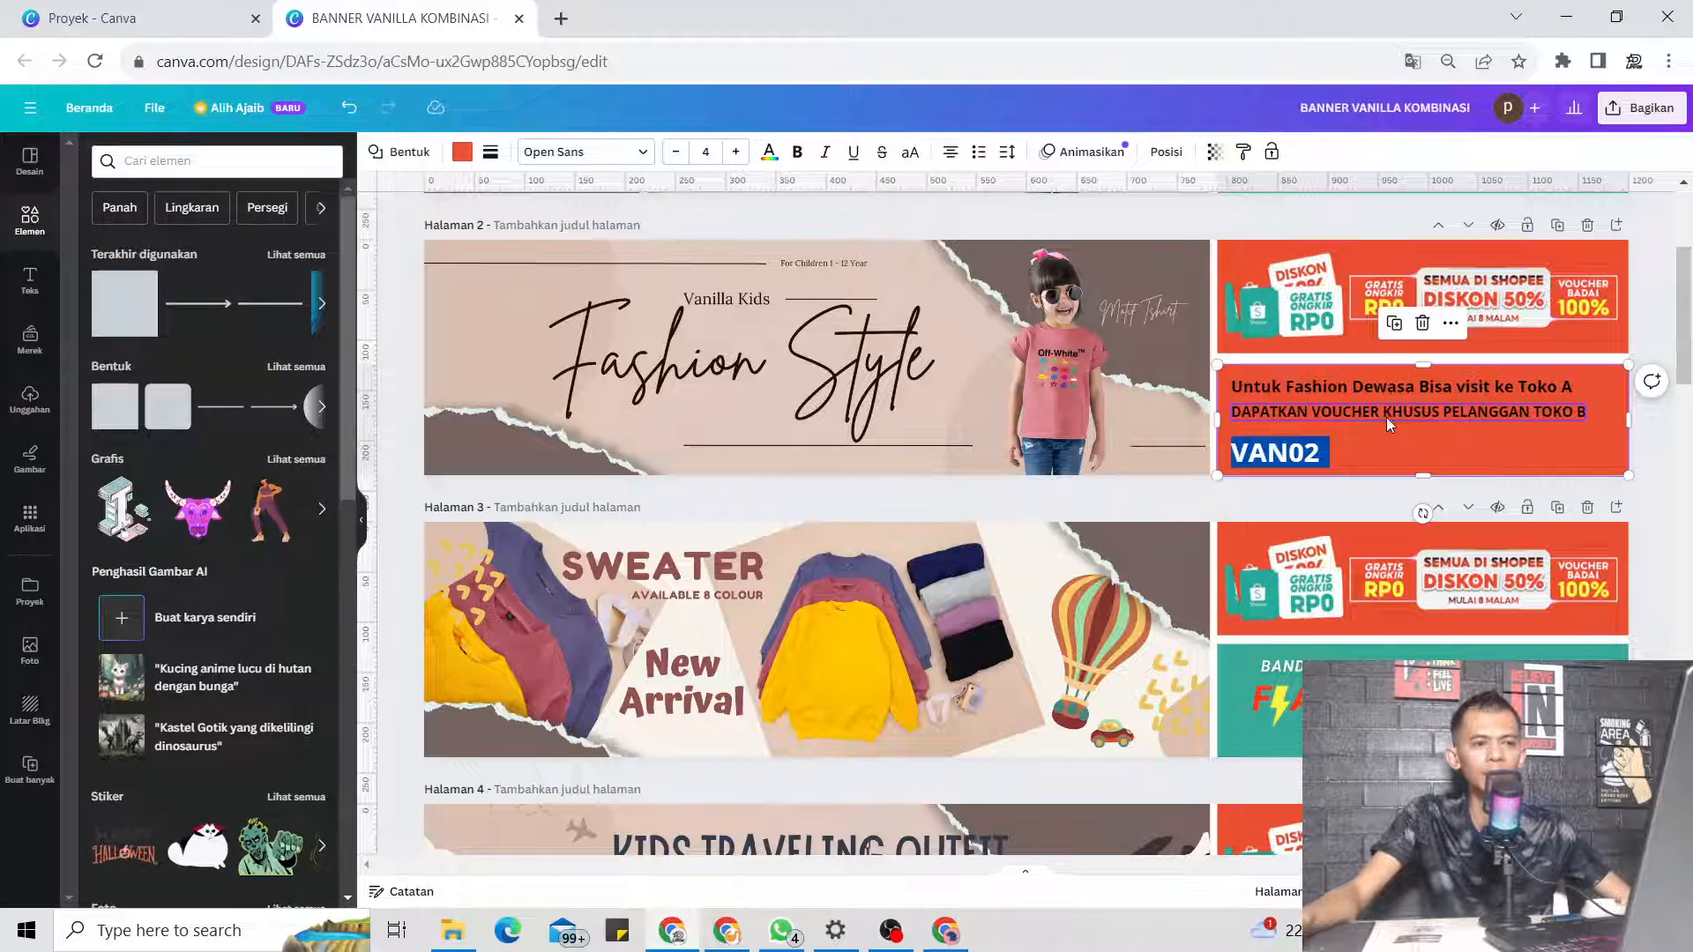
click(1306, 456)
click(1345, 445)
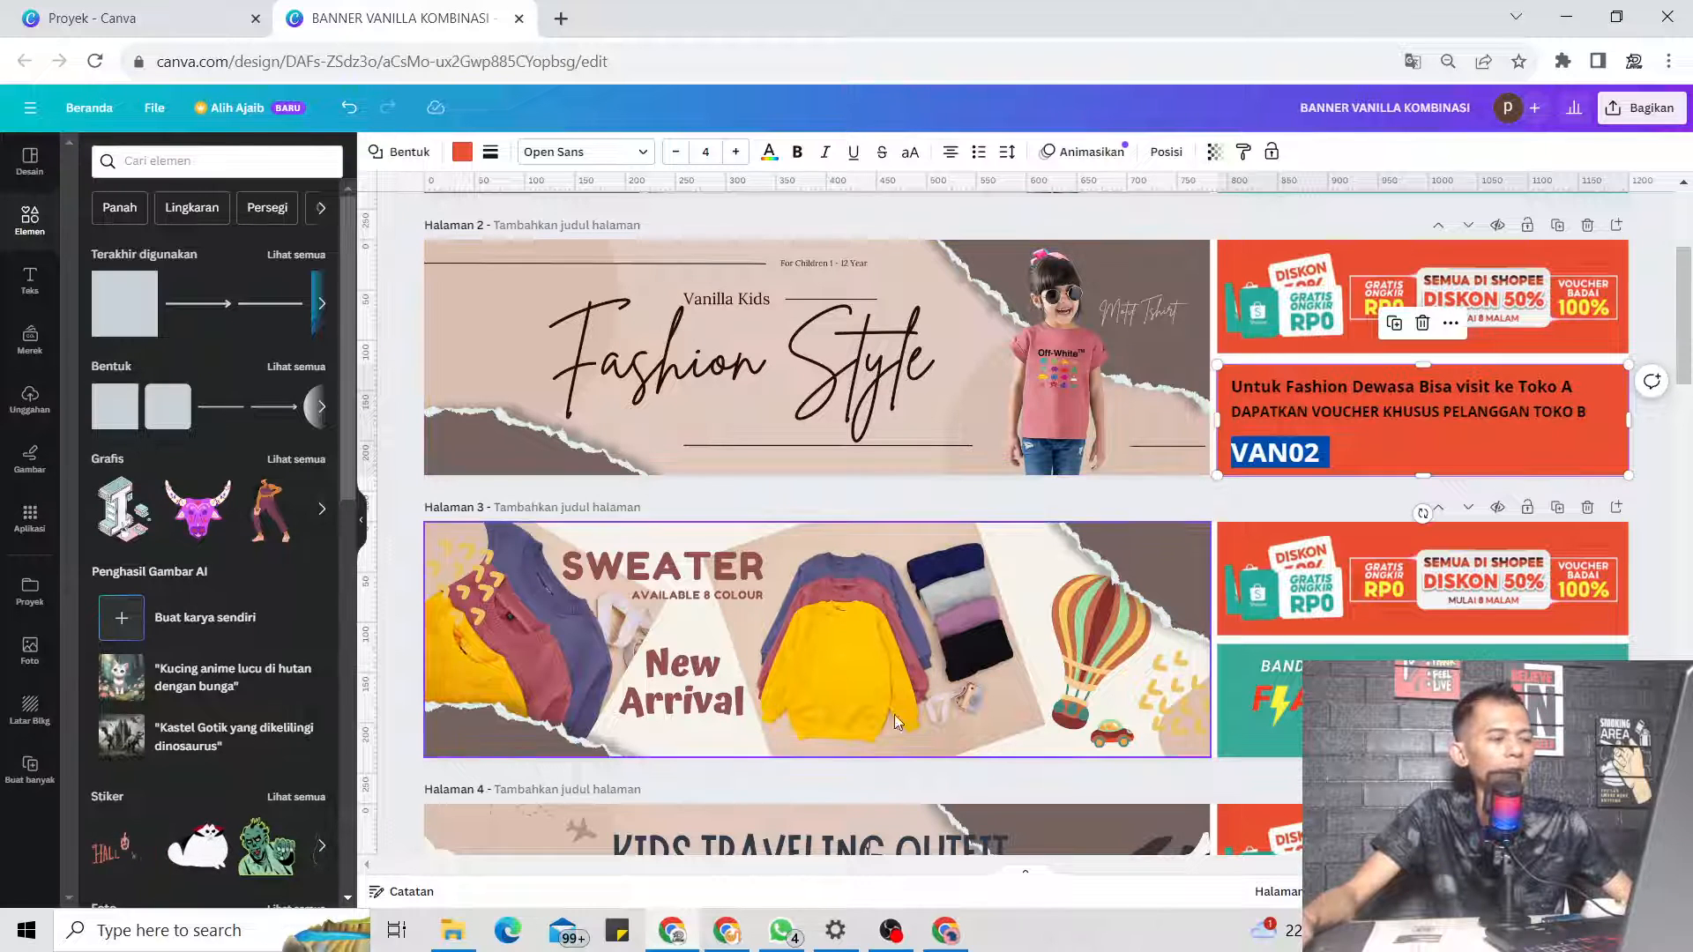
Switch to the Shopee voucher form and compare the PARTHER B2B voucher's code and bonus settings with the Canva banner
key(alt+Tab)
scroll(1094, 591, down, 4)
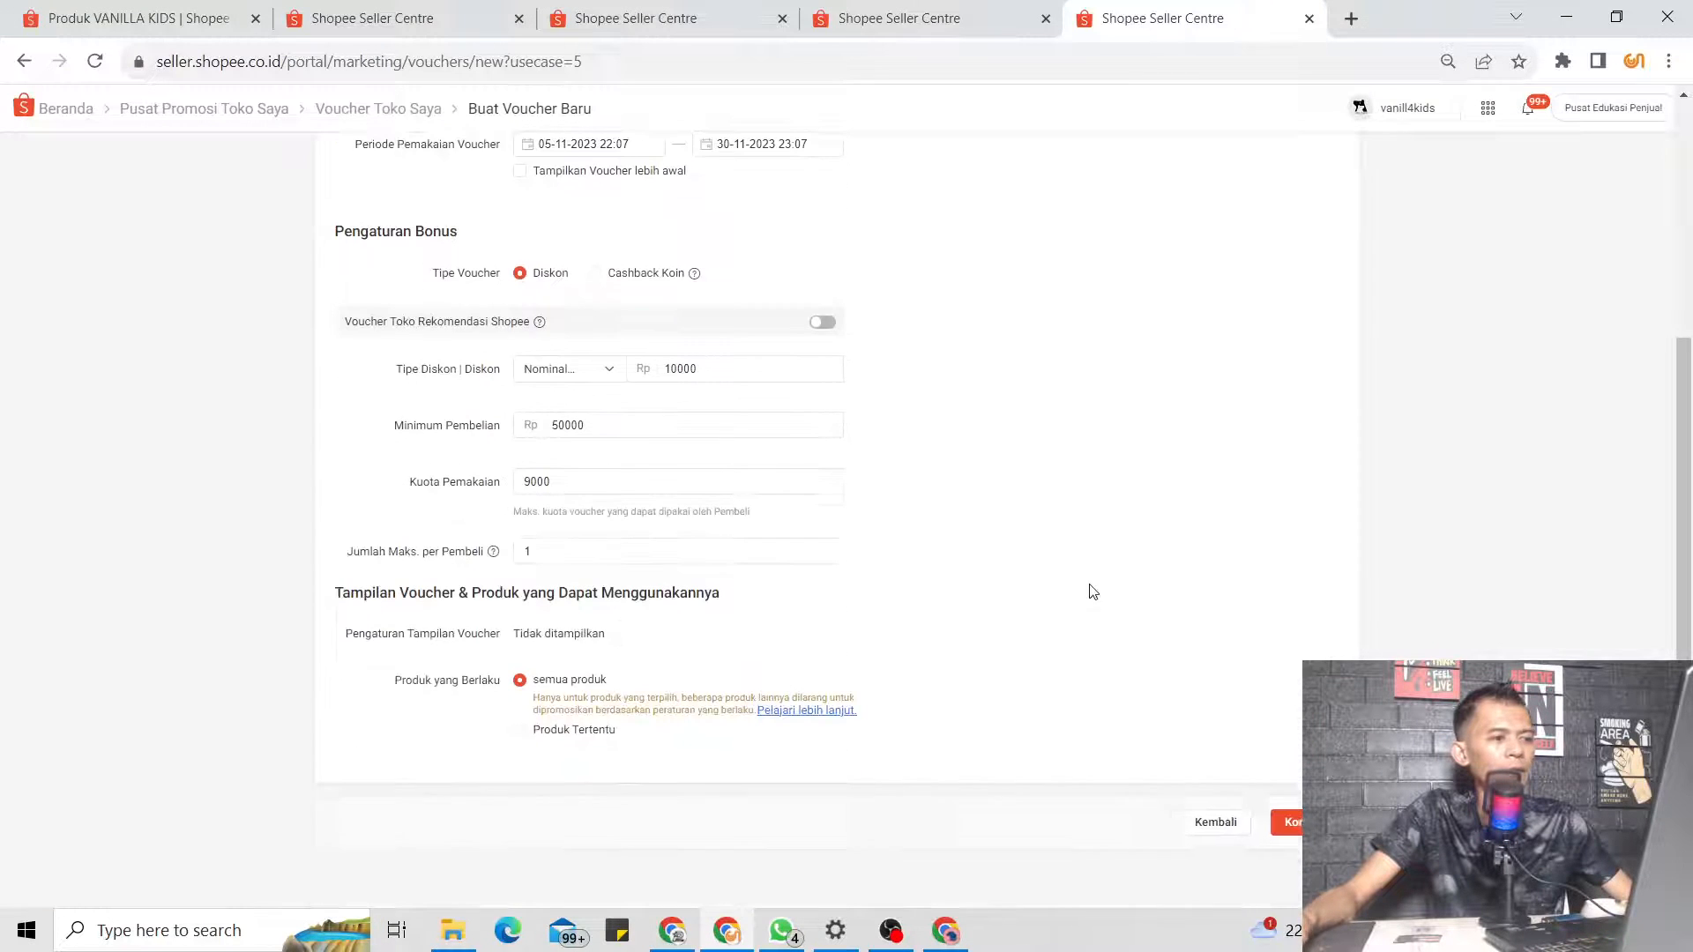
scroll(620, 461, up, 4)
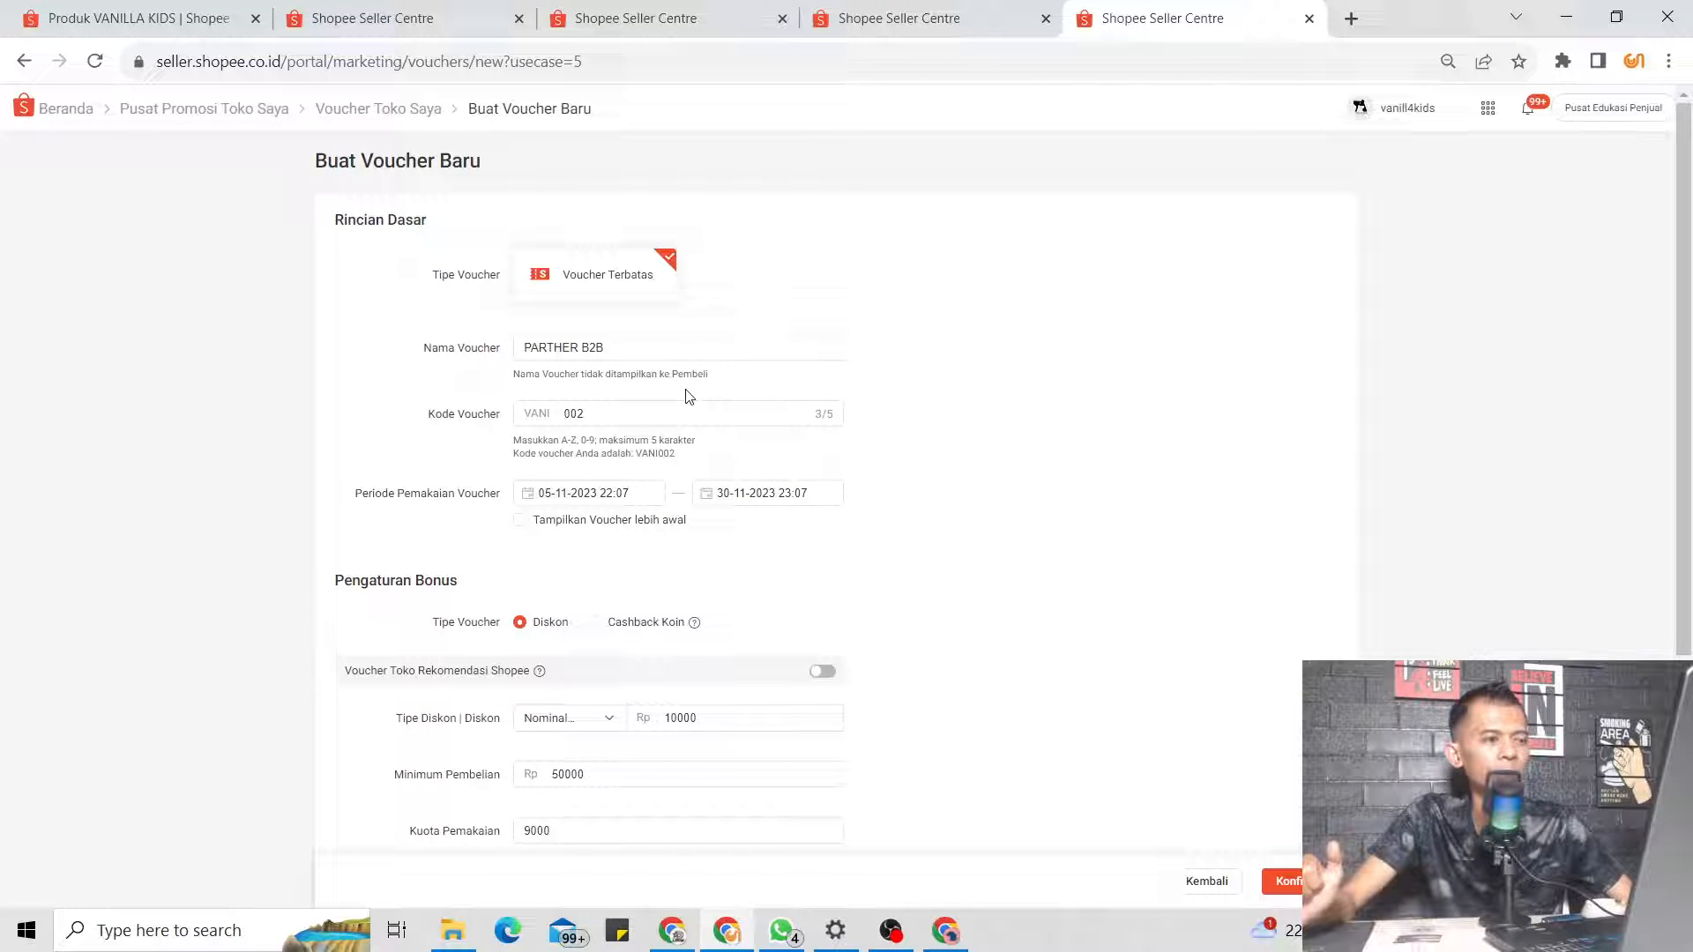
key(alt+Tab)
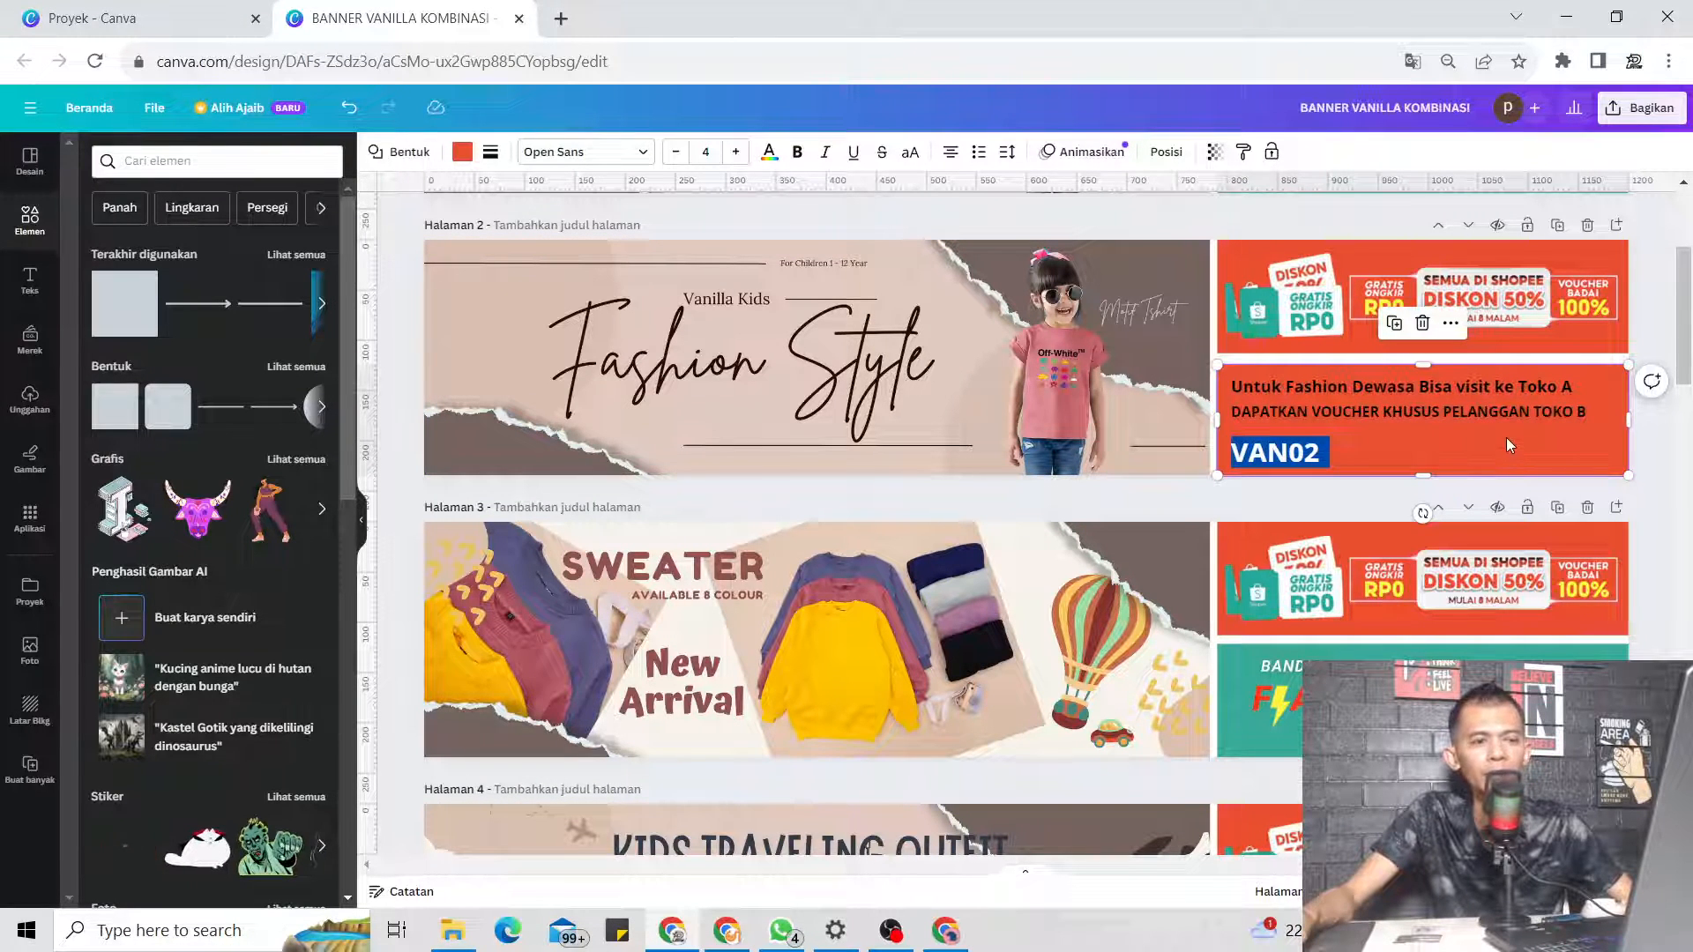
key(alt+Tab)
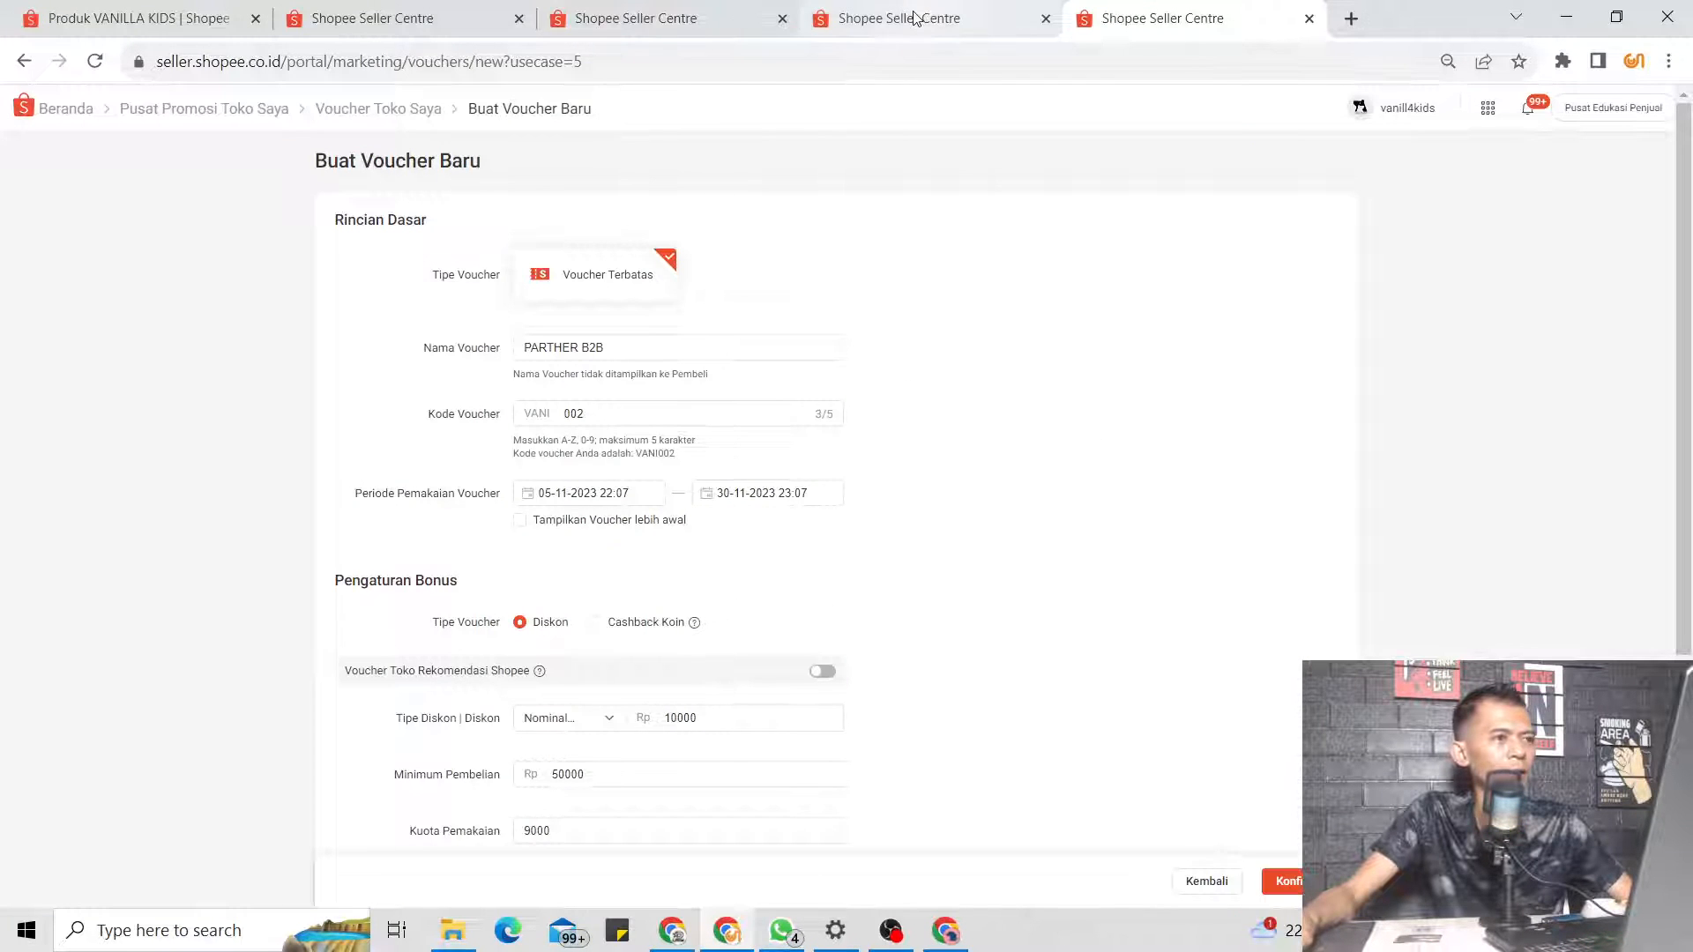
Go to Dekorasi Toko in Shopee Seller Centre and open draft B1 of the app shop page for editing
click(916, 18)
scroll(180, 591, down, 4)
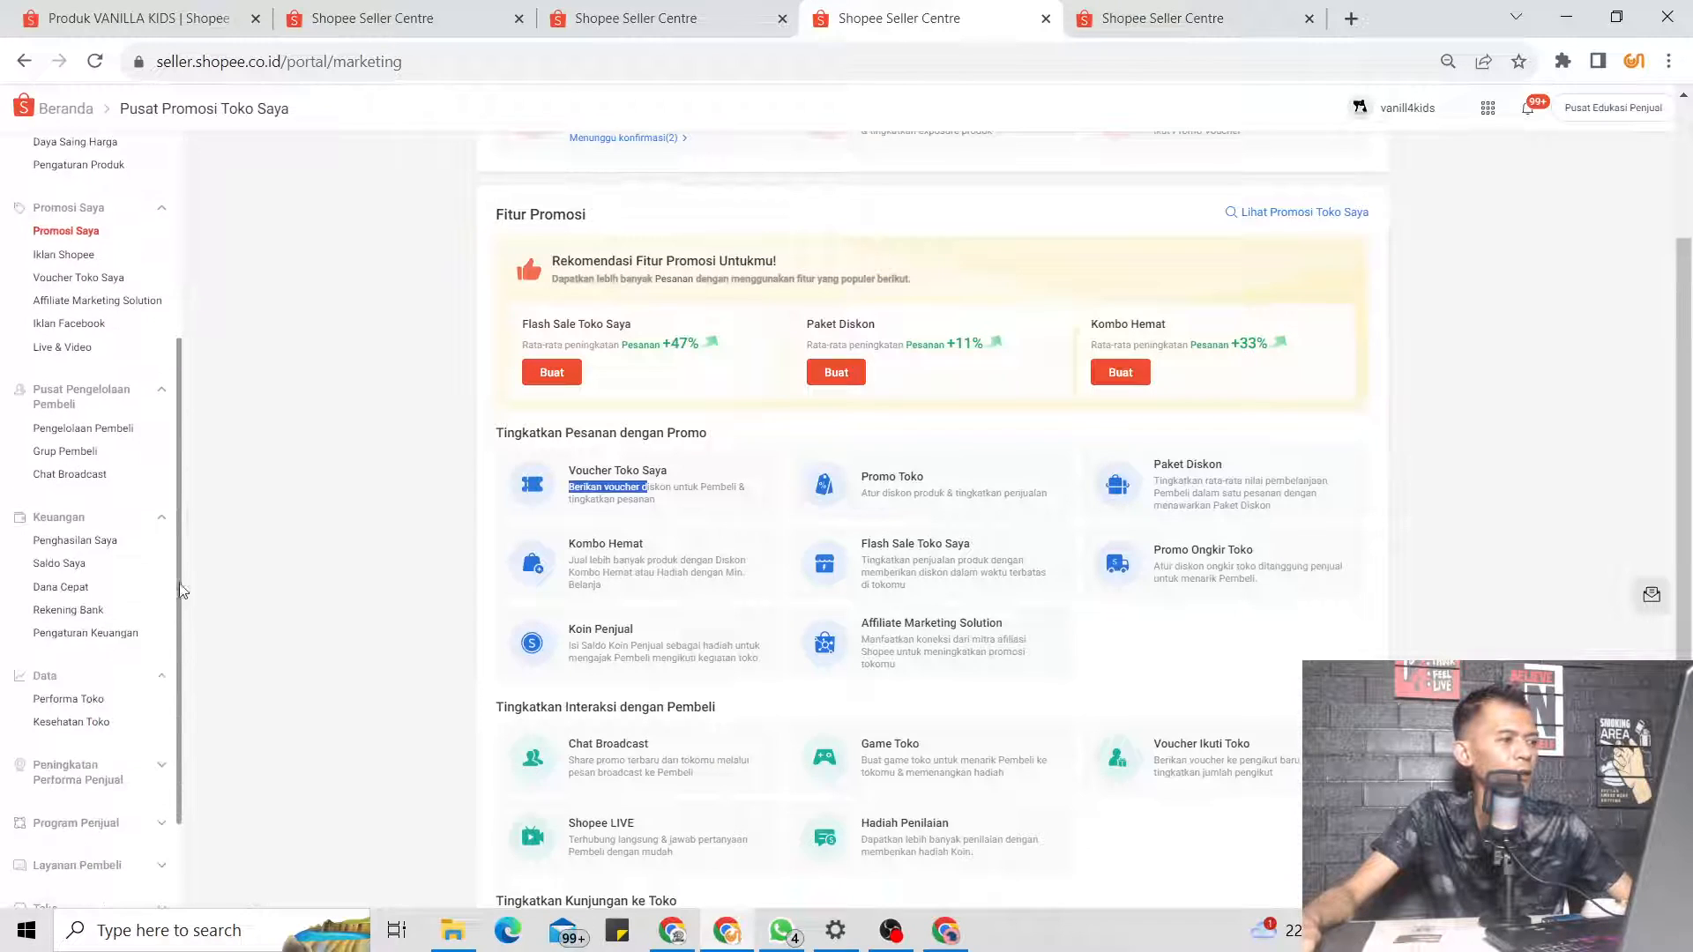
scroll(181, 591, down, 2)
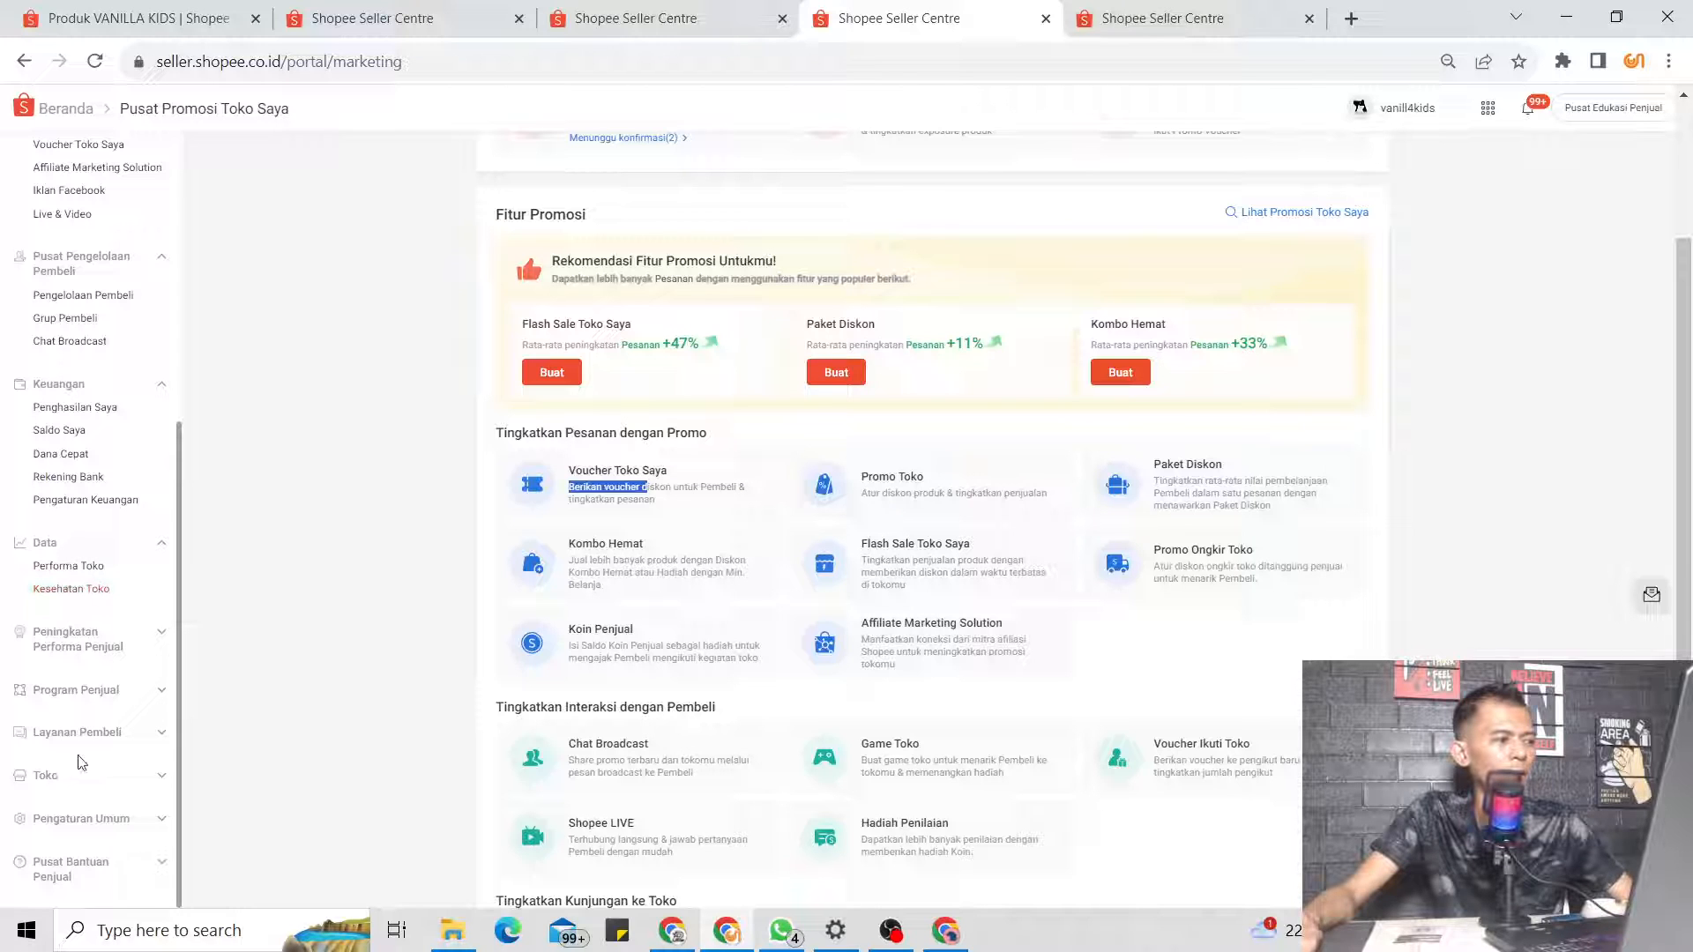
click(58, 778)
scroll(106, 750, down, 2)
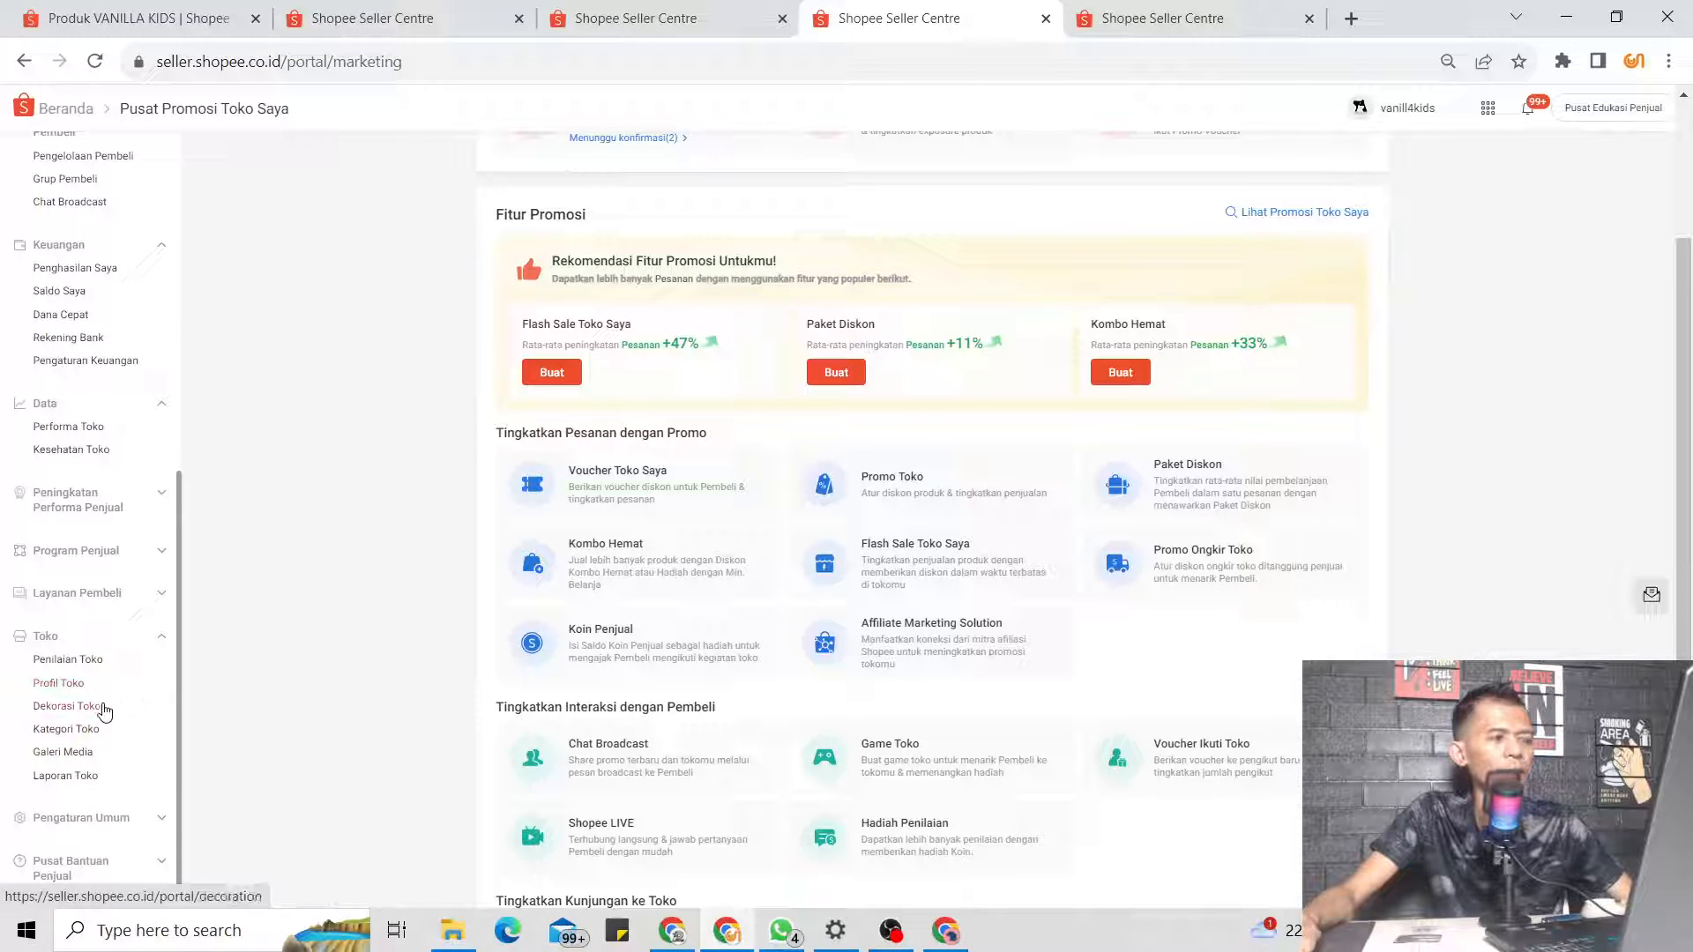
click(67, 706)
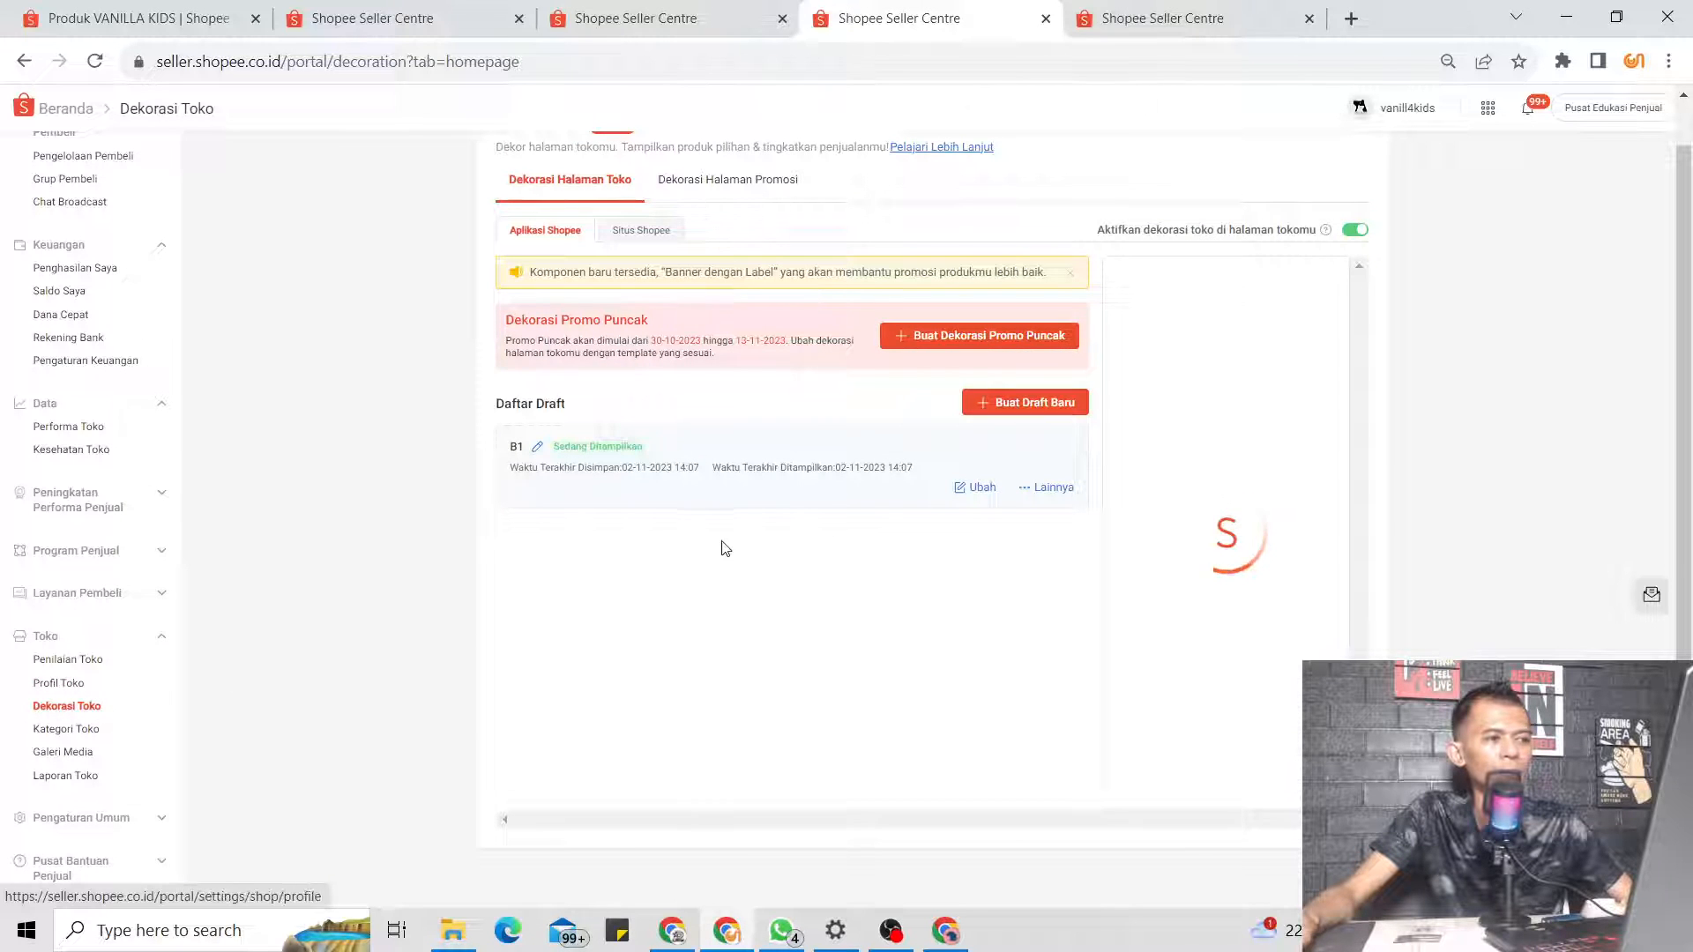
click(982, 490)
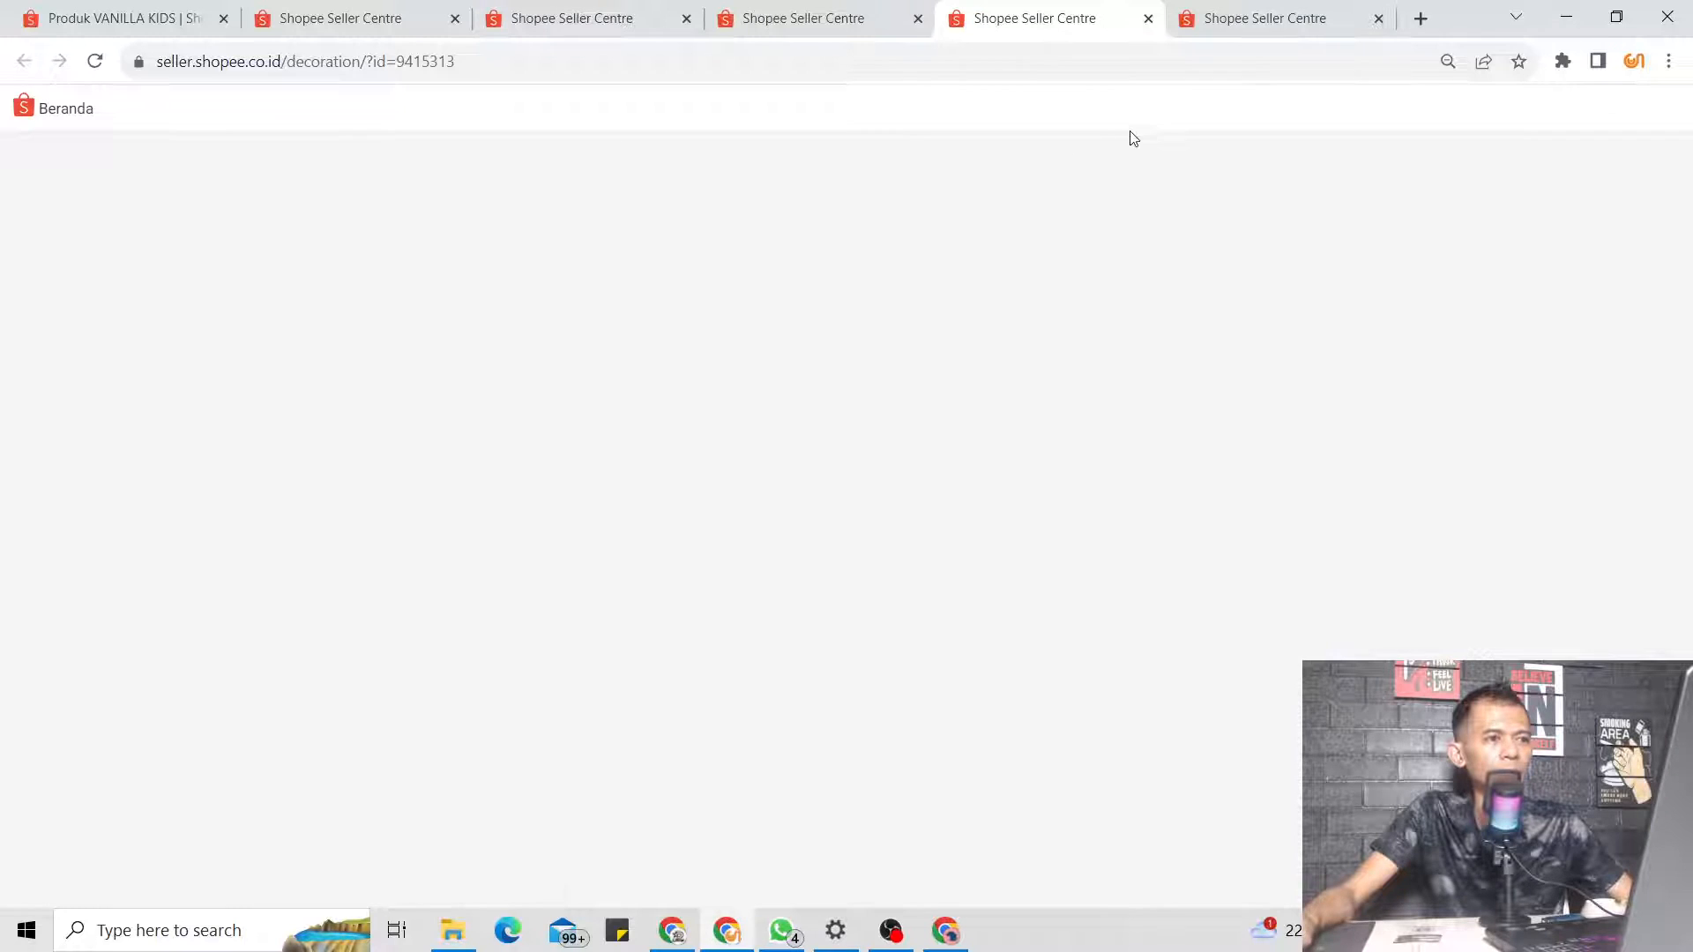
scroll(920, 578, down, 8)
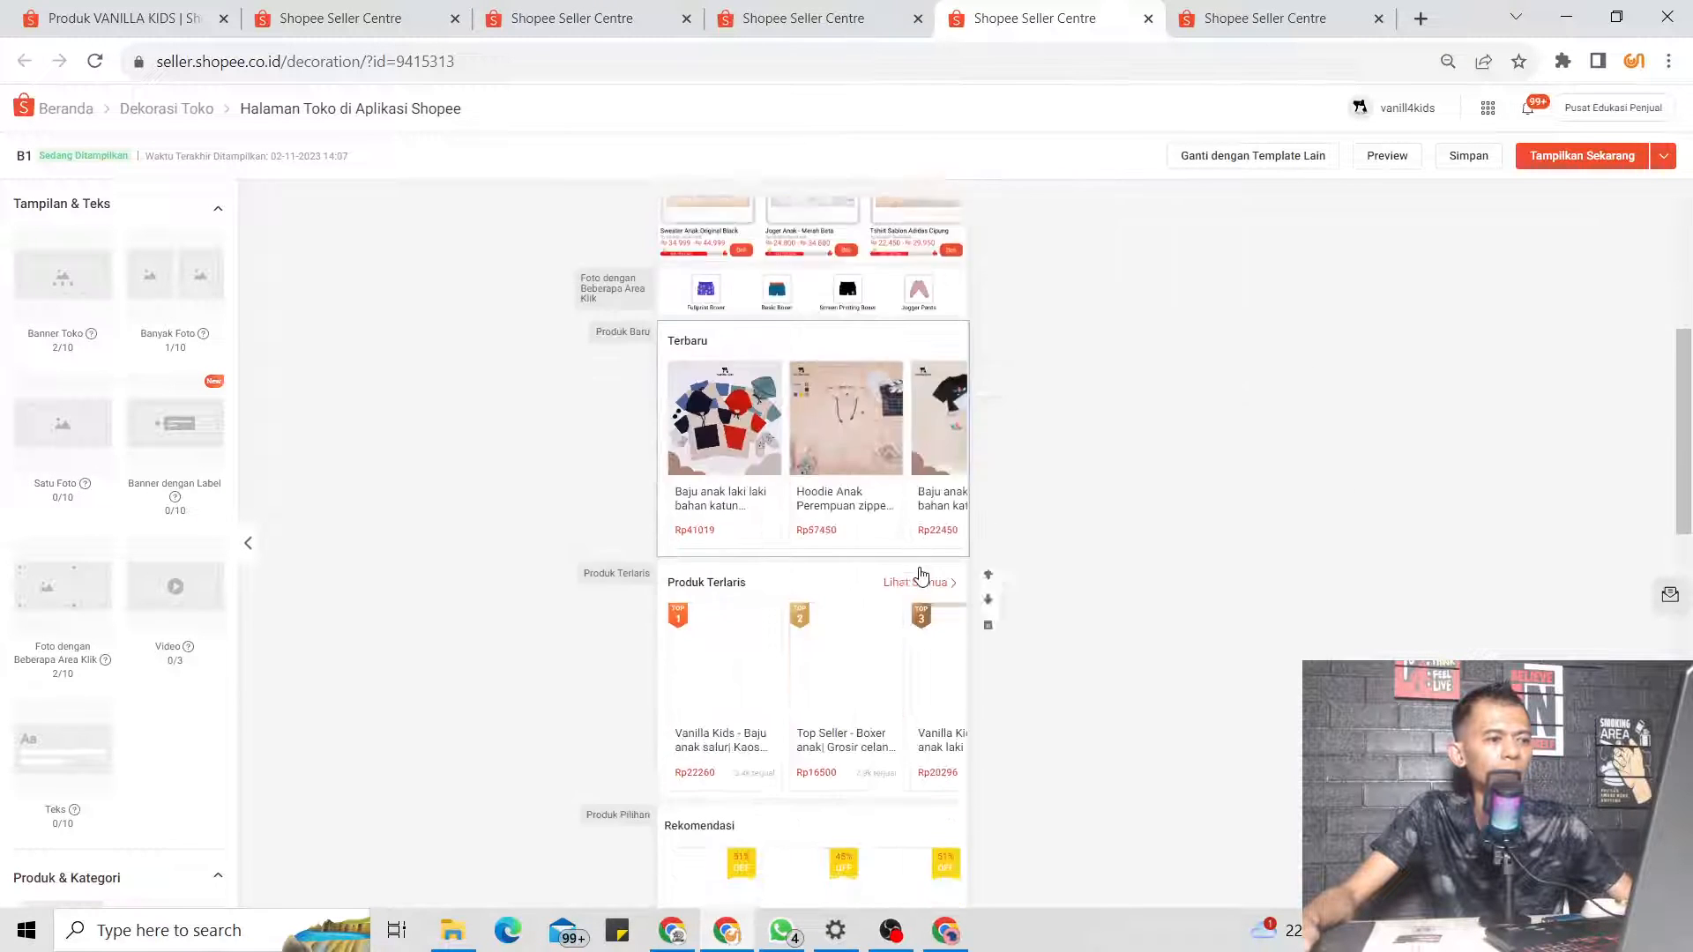
scroll(919, 578, down, 3)
scroll(1031, 393, up, 5)
scroll(1111, 362, down, 2)
Switch to Canva and download only page 2, the Fashion Style banner, as a PNG at size 1.25
key(alt+Tab)
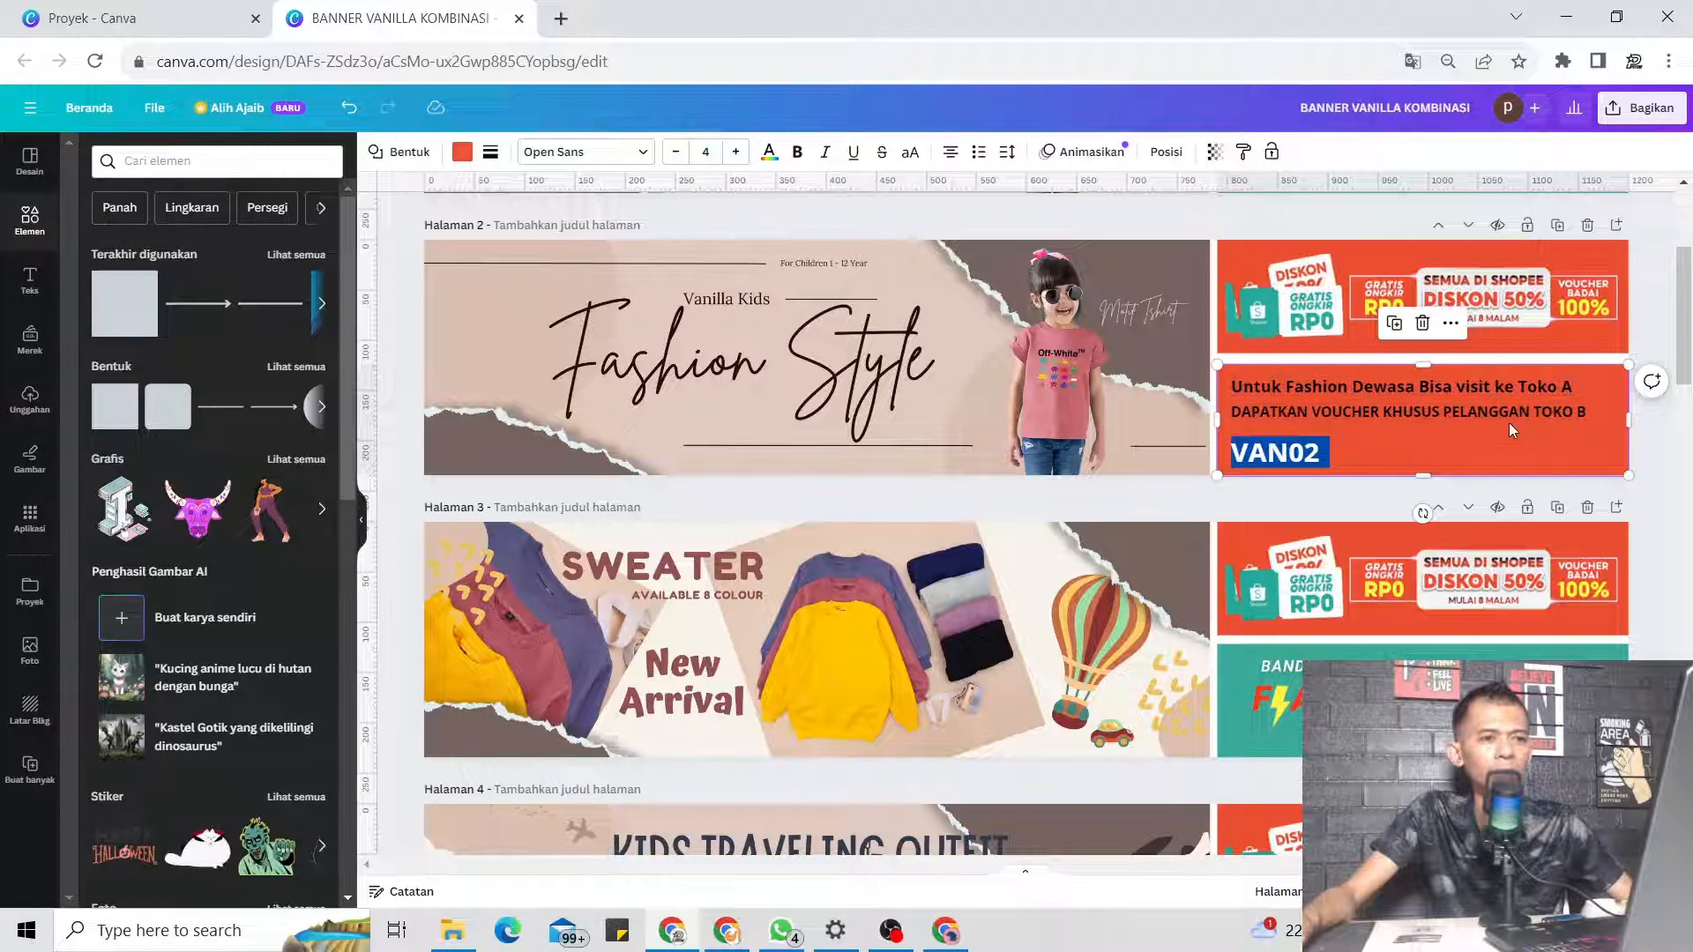
click(1640, 108)
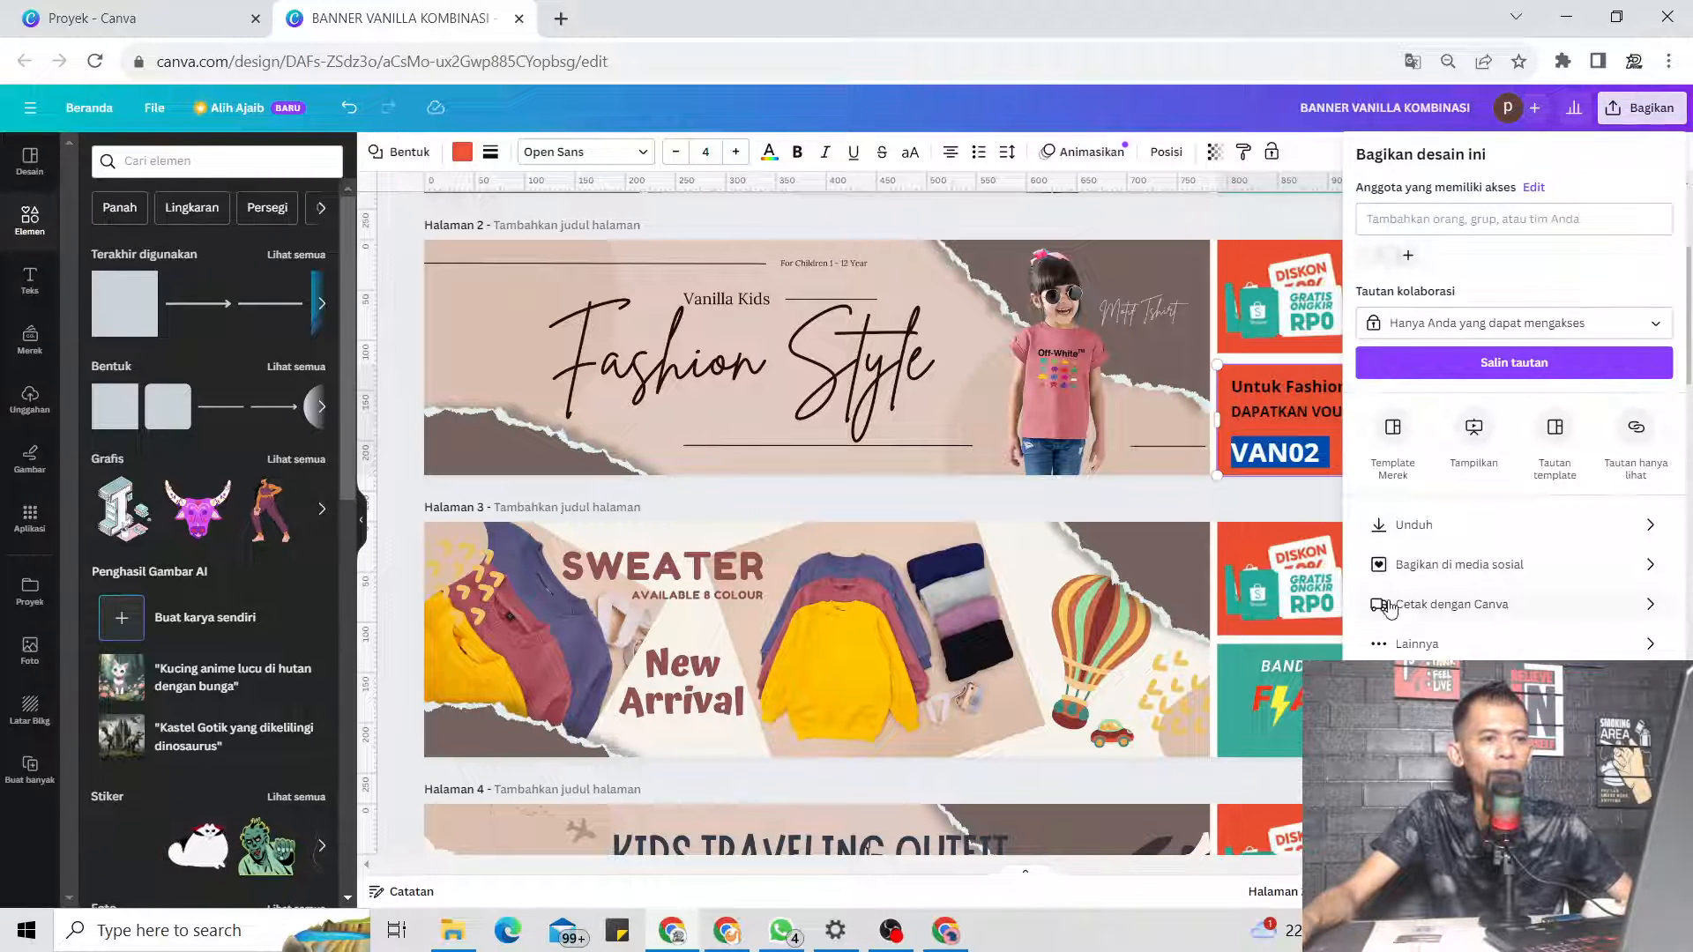
click(1432, 527)
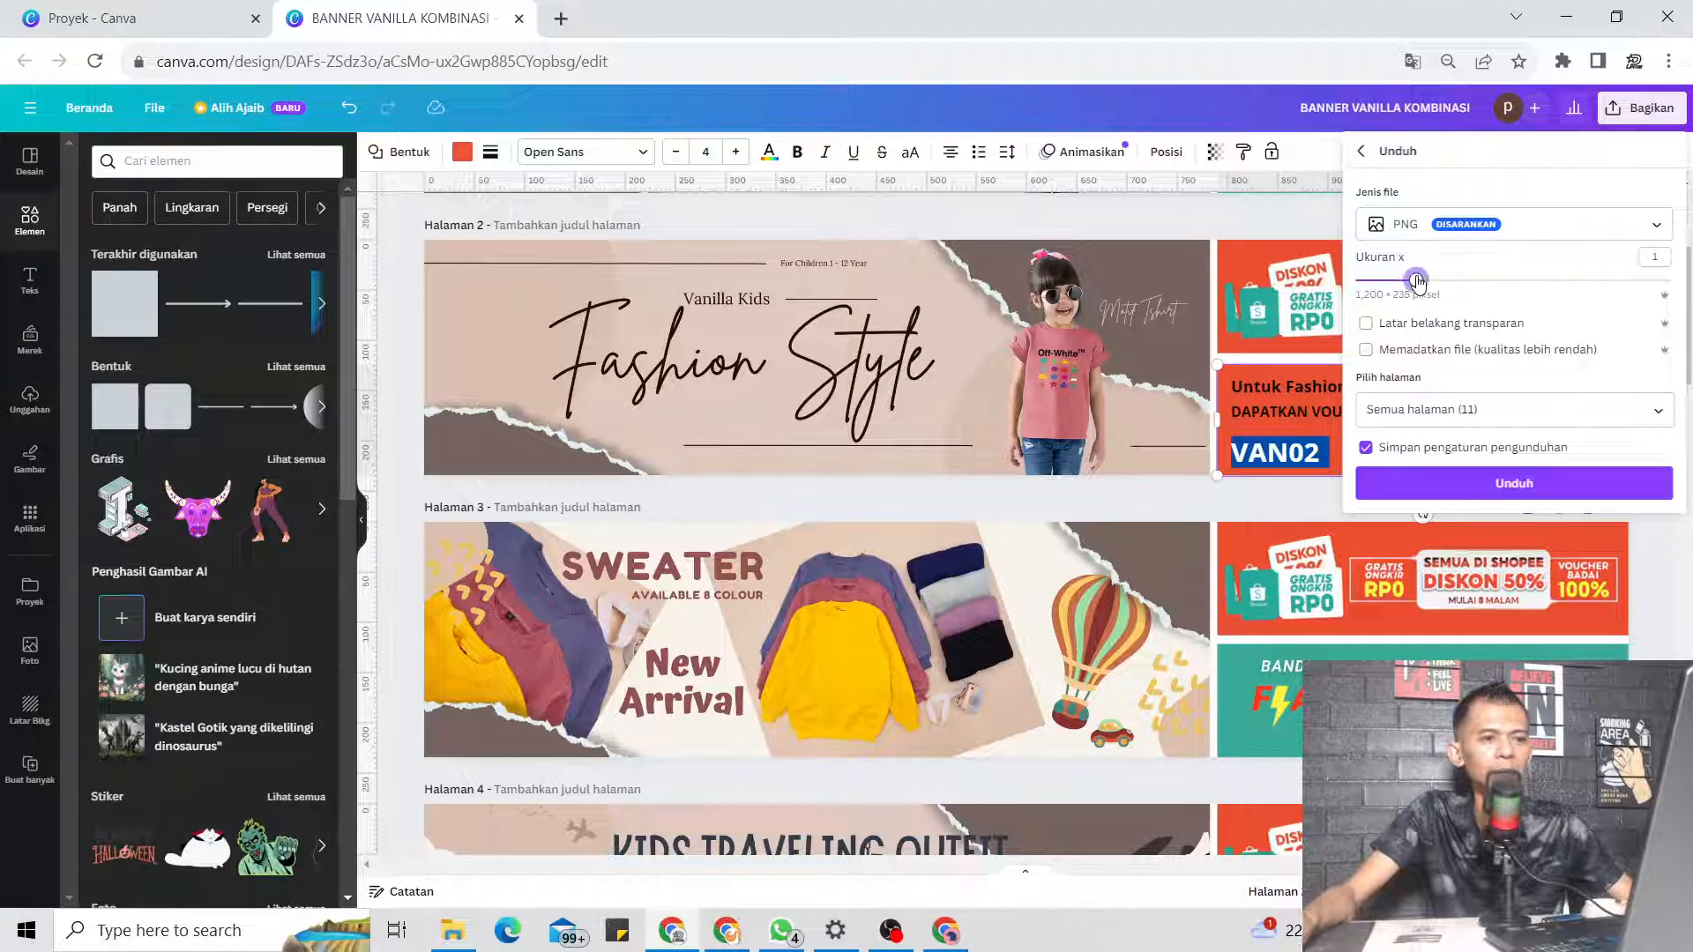
drag(1416, 281, 1447, 284)
click(1367, 409)
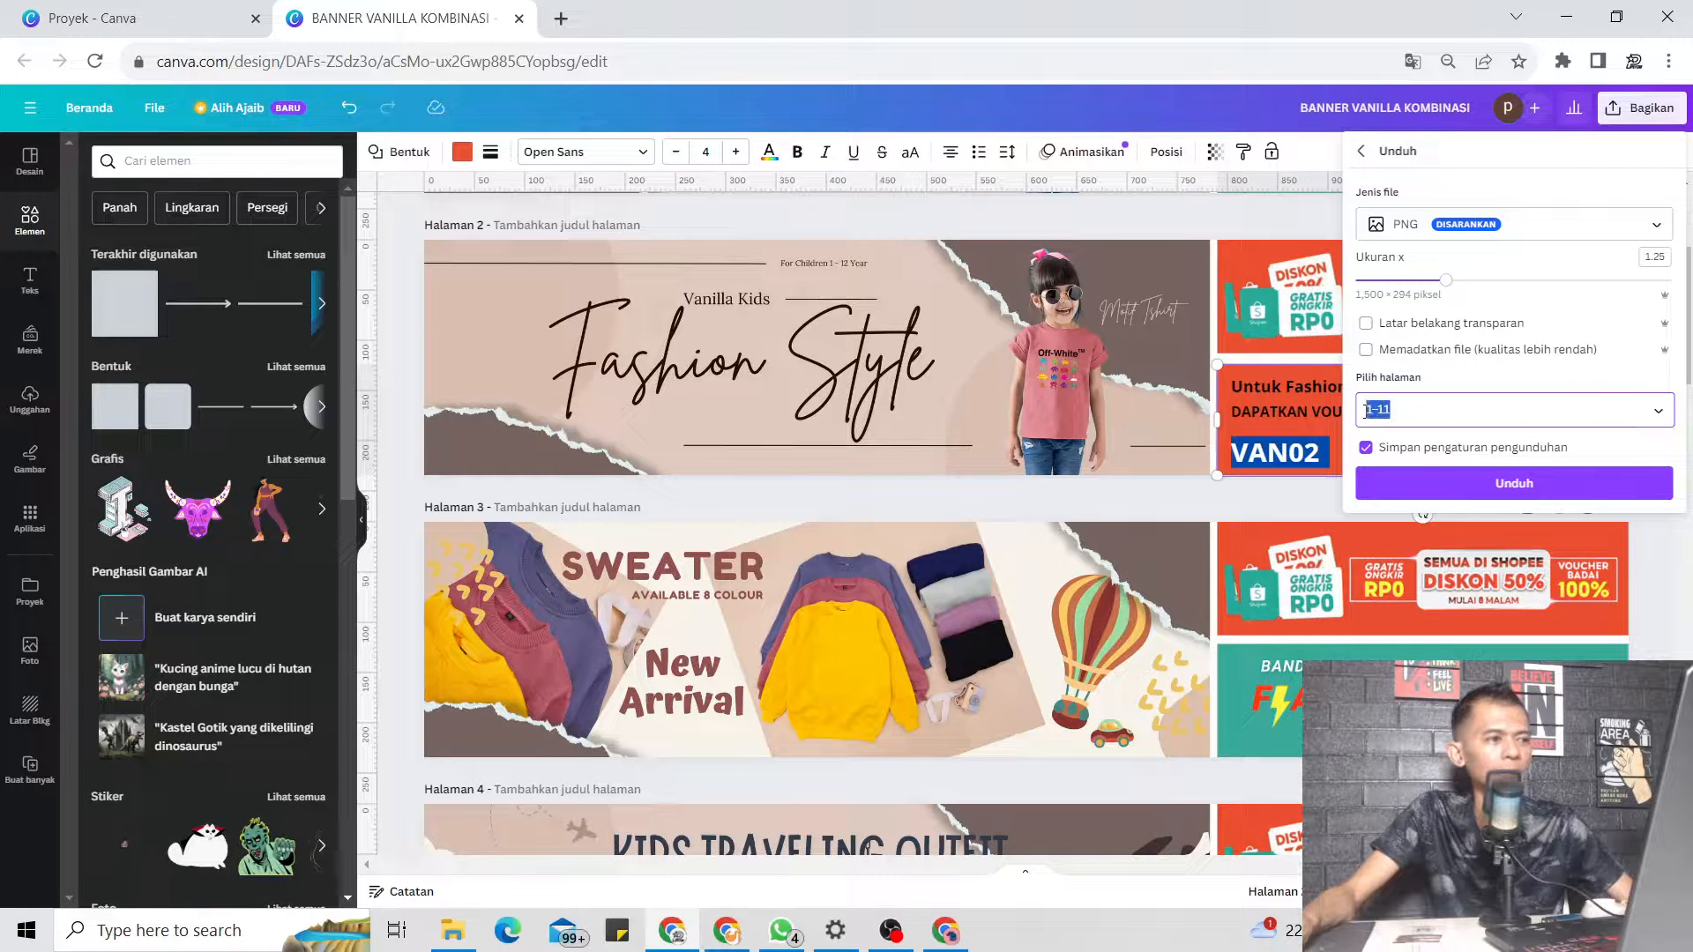
click(1516, 482)
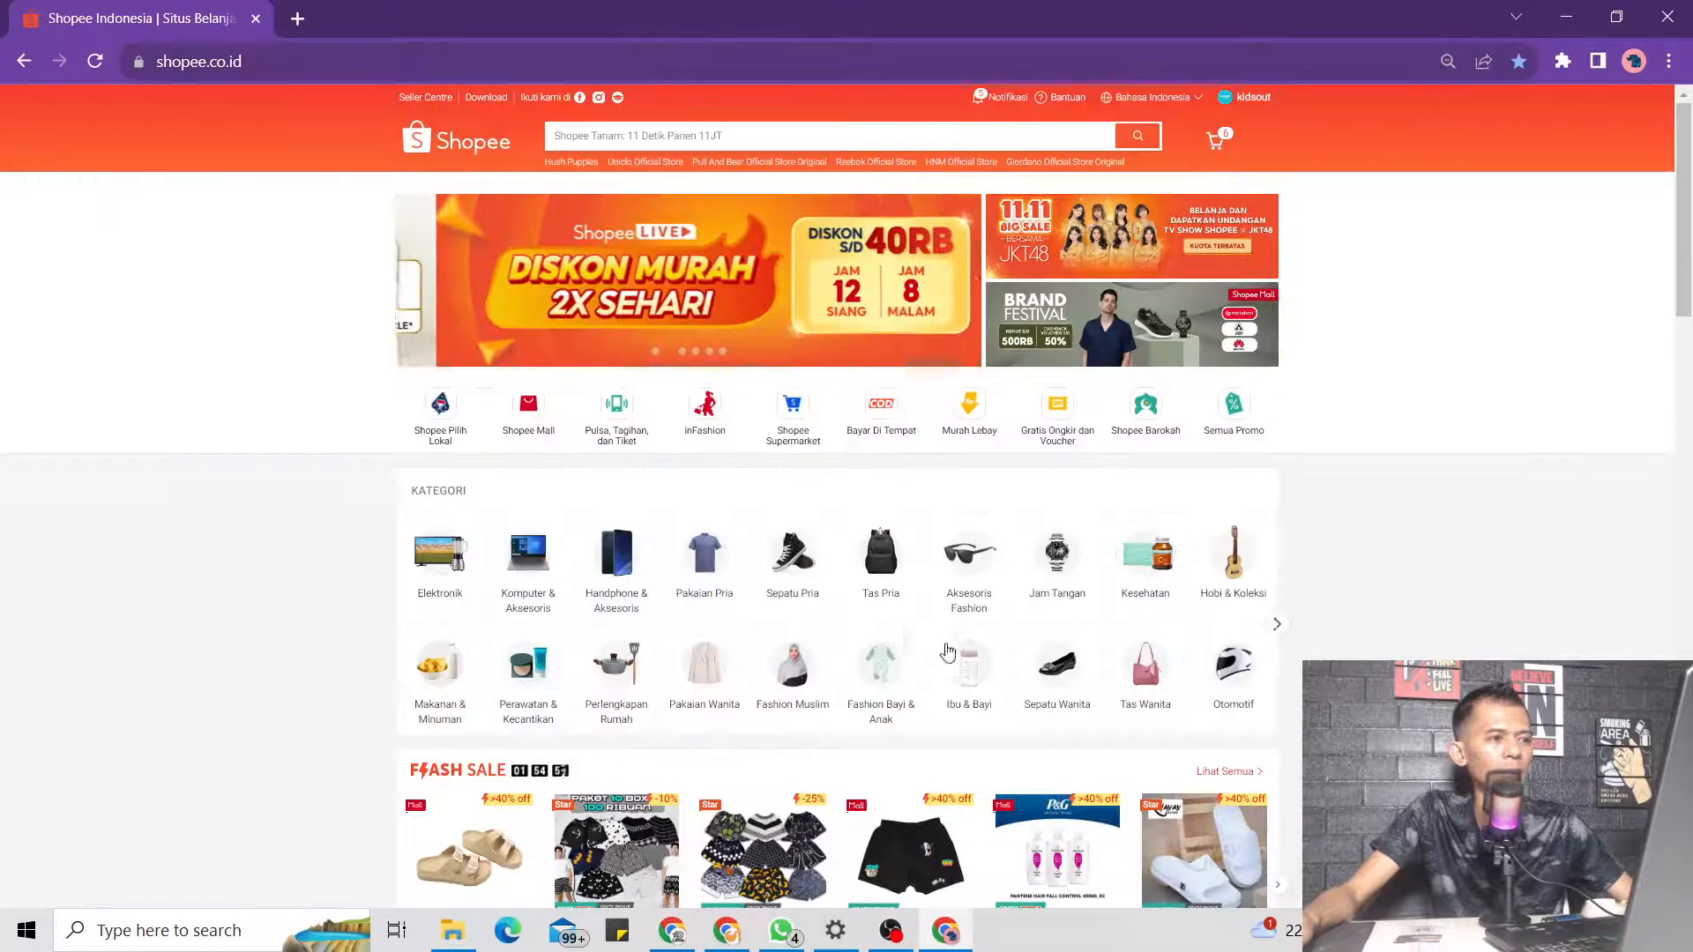
Return to the Shopee decoration editor and add a "Foto dengan Beberapa Area Klik" block directly below the second Banner Toko
click(921, 929)
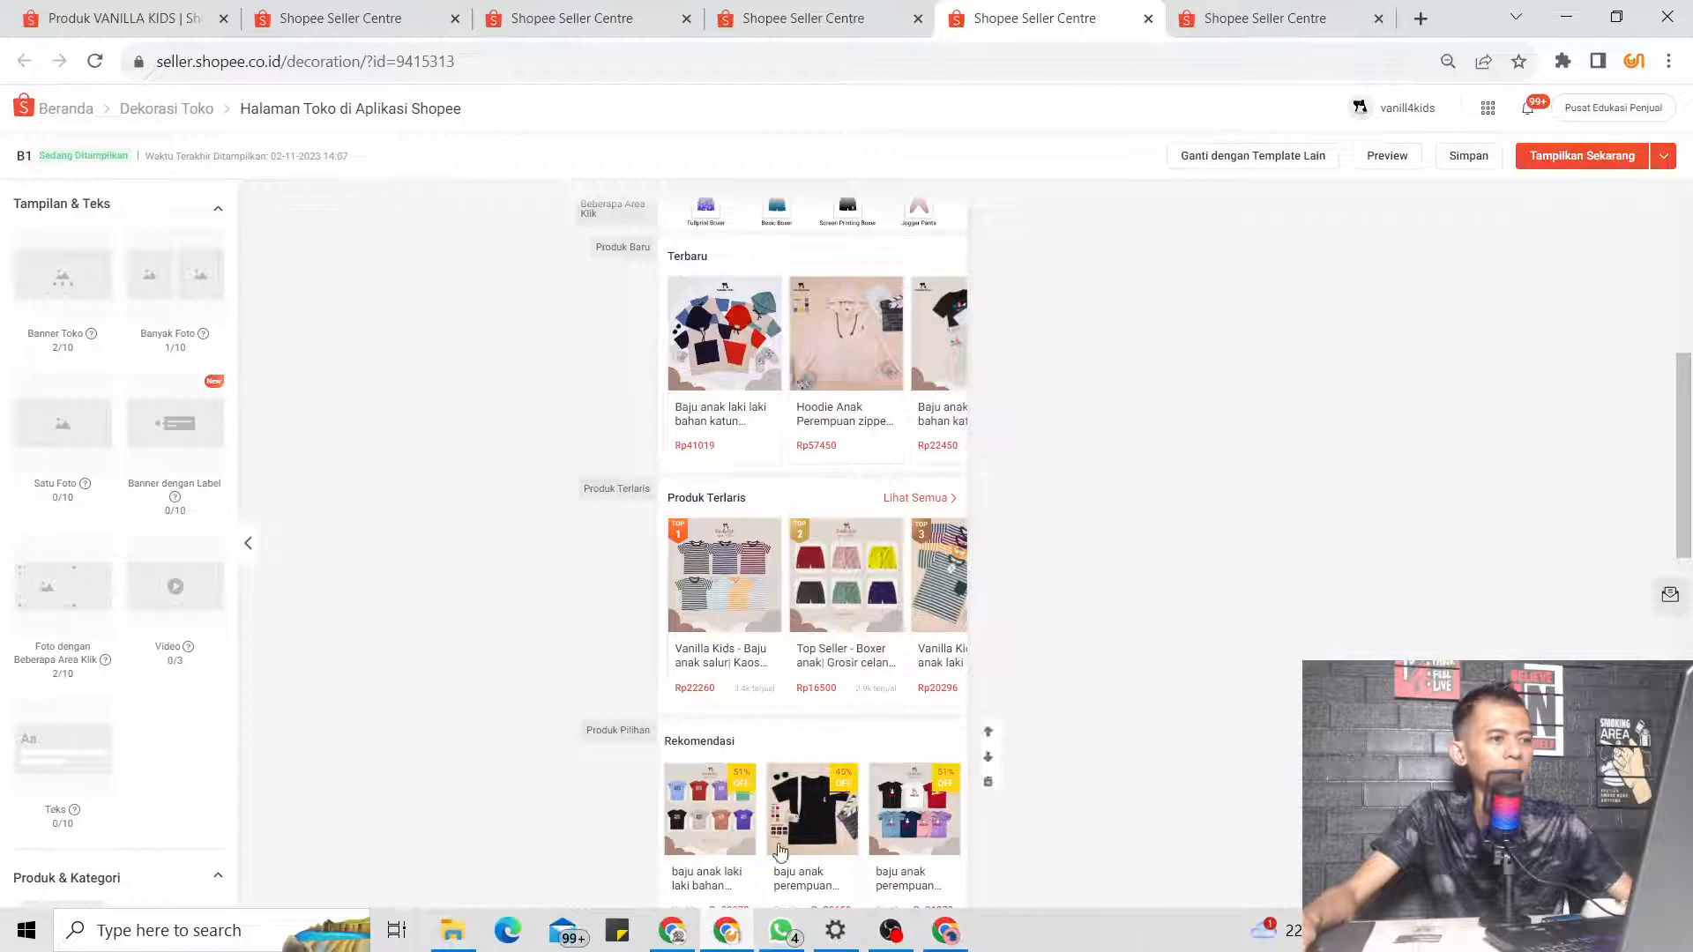
click(741, 931)
scroll(845, 522, up, 4)
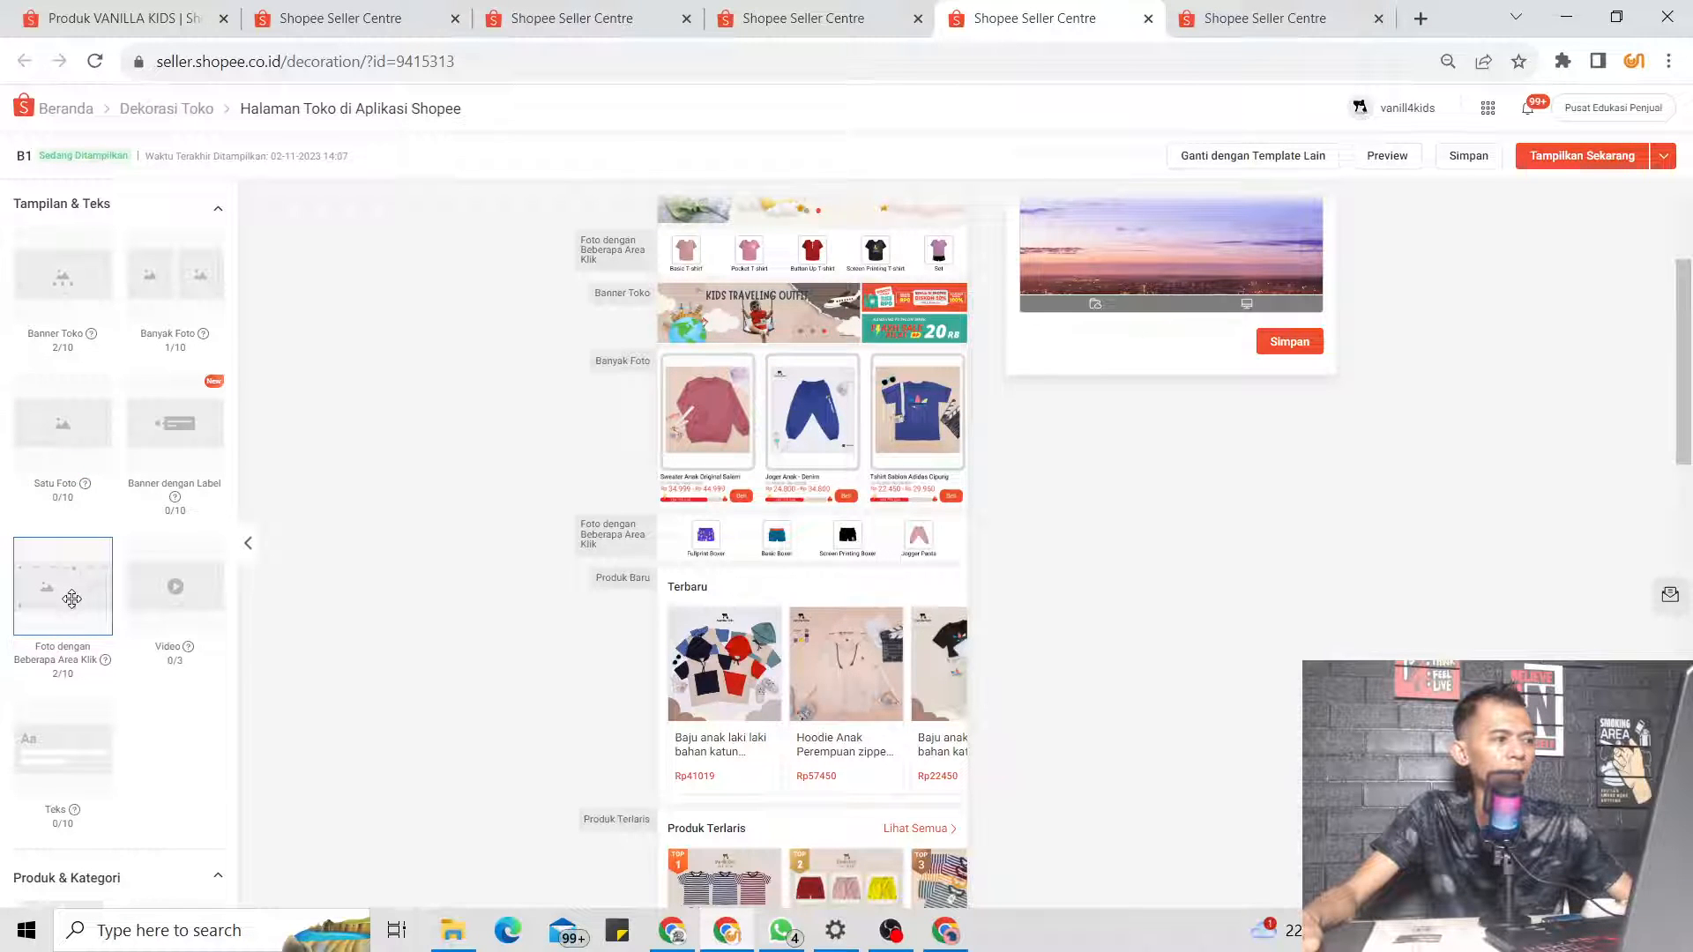
drag(72, 599, 820, 480)
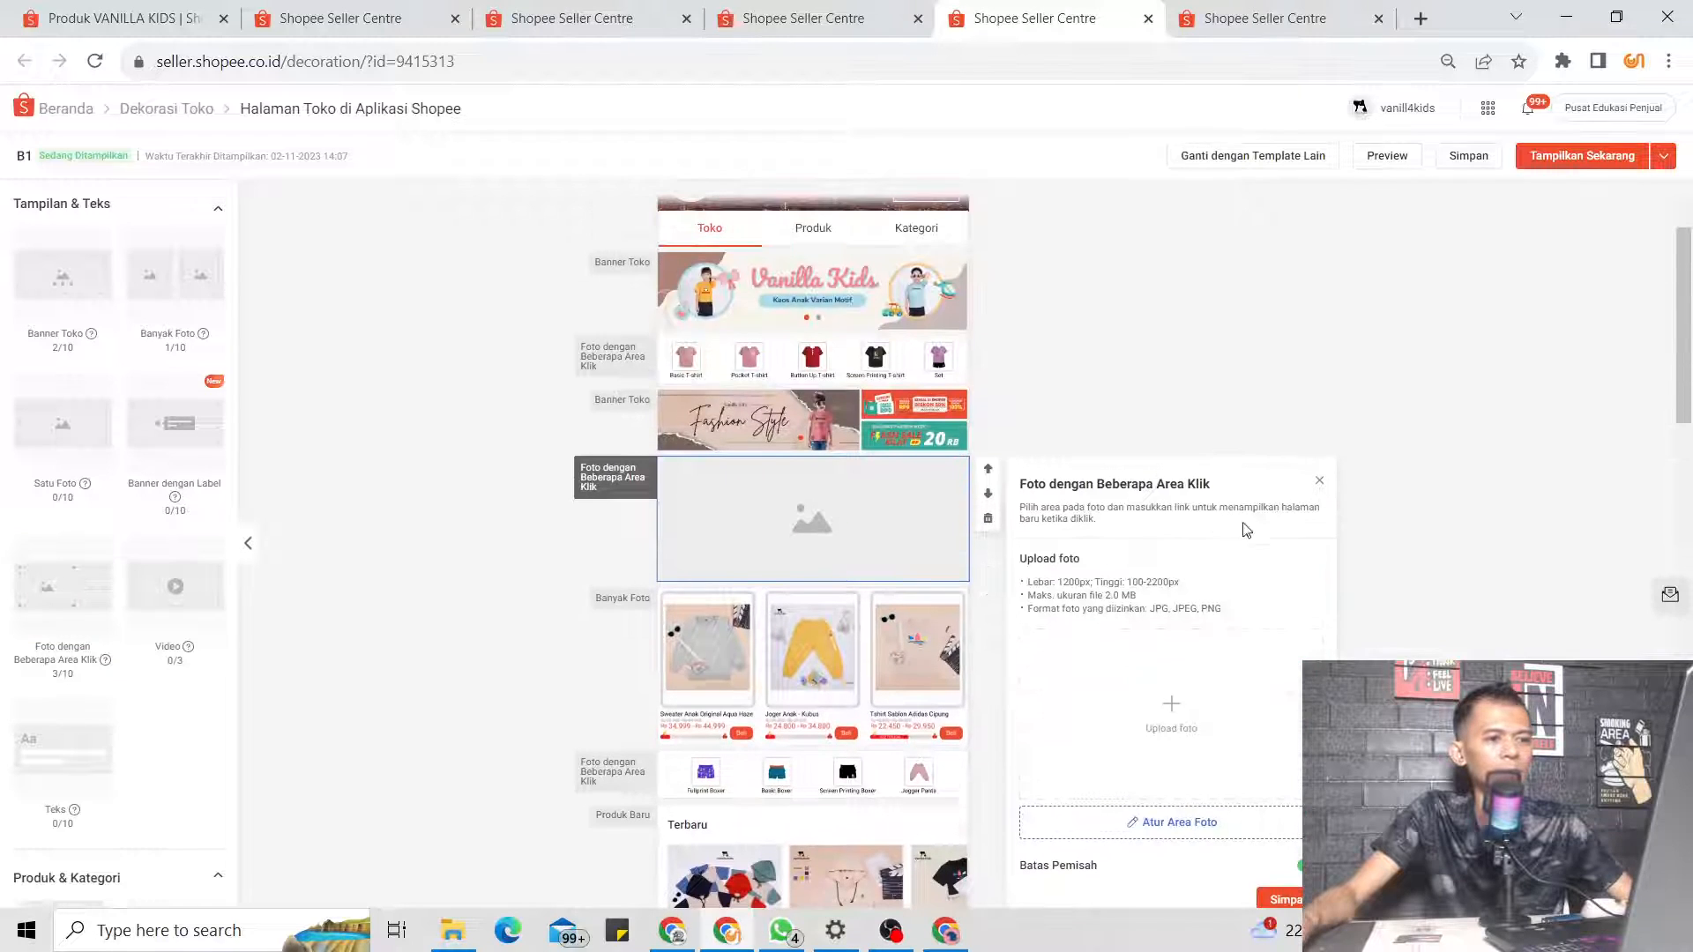
Upload the "BANNER VANILLA KOMBINASI (3)" image from Downloads into the new photo block, keeping the full image area
click(1271, 714)
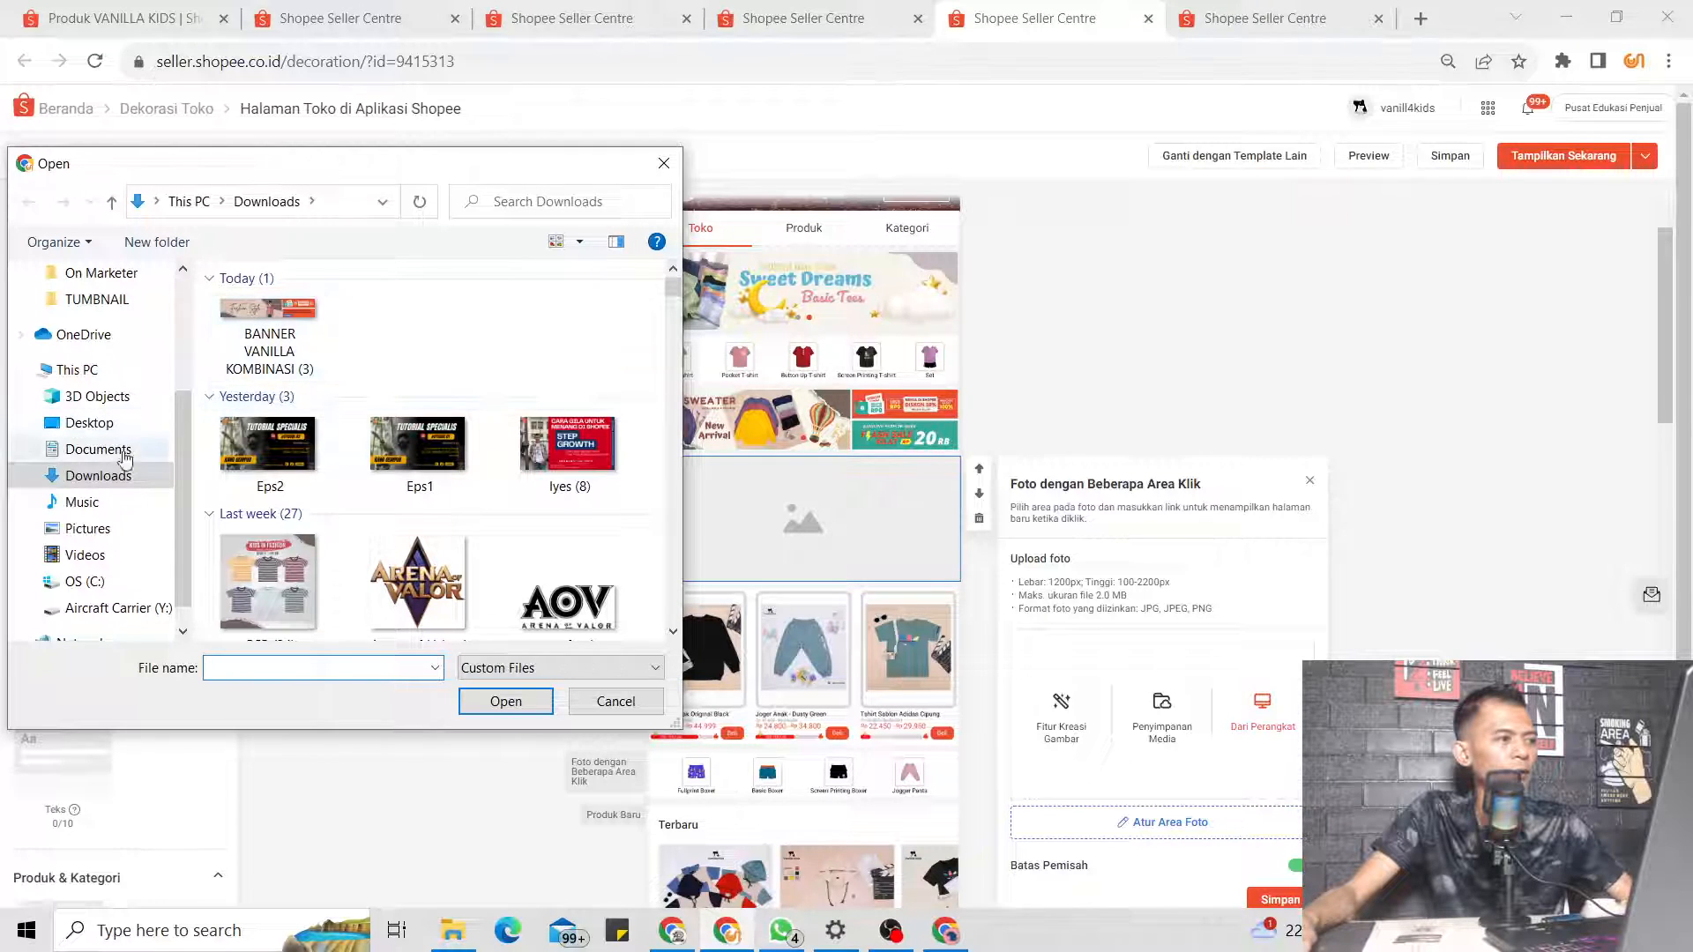
click(267, 326)
double_click(267, 326)
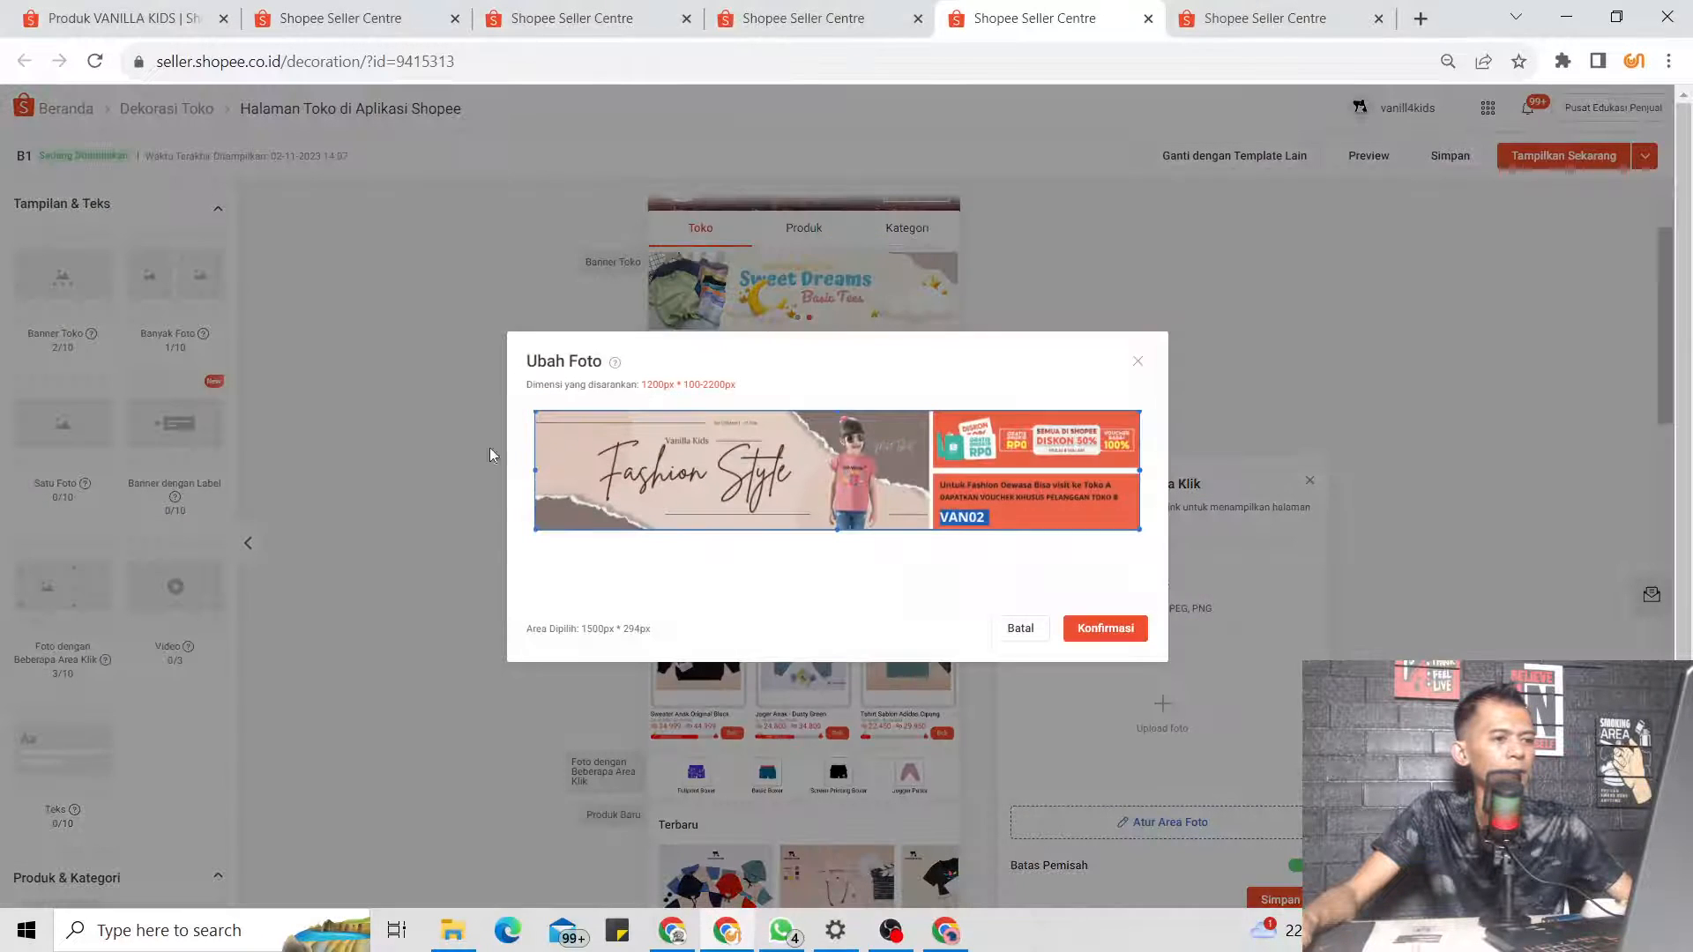
click(1118, 630)
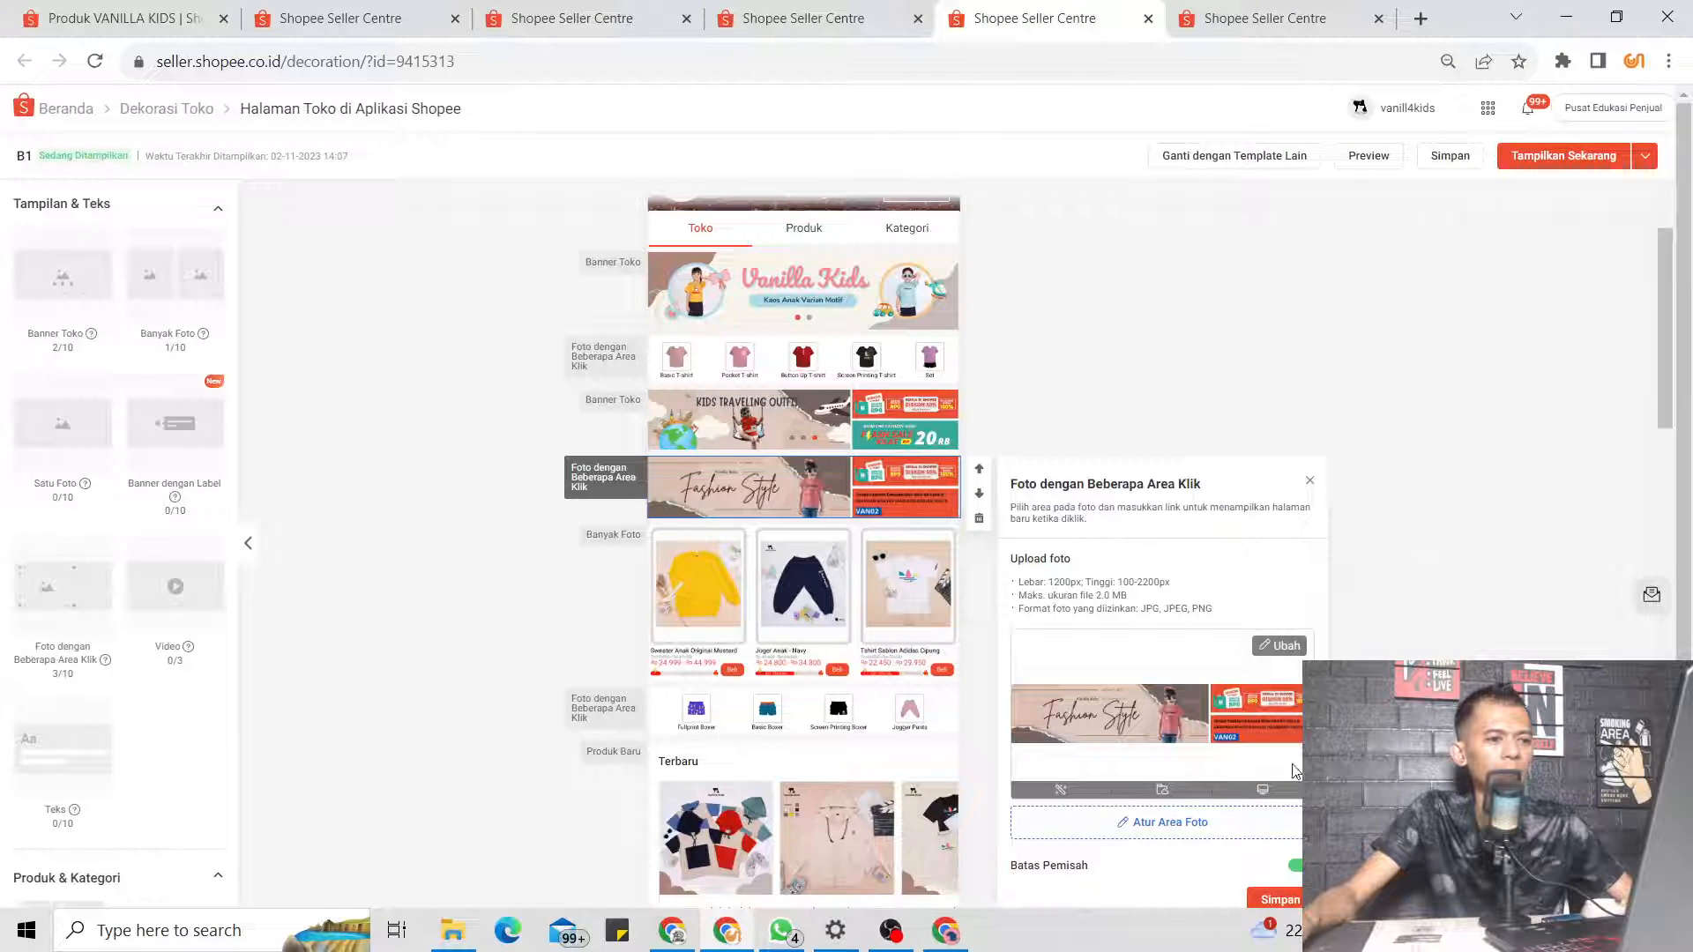
Open the Fashion Style photo's hotspot editor and fit one link area over the orange VAN02 panel
click(1177, 823)
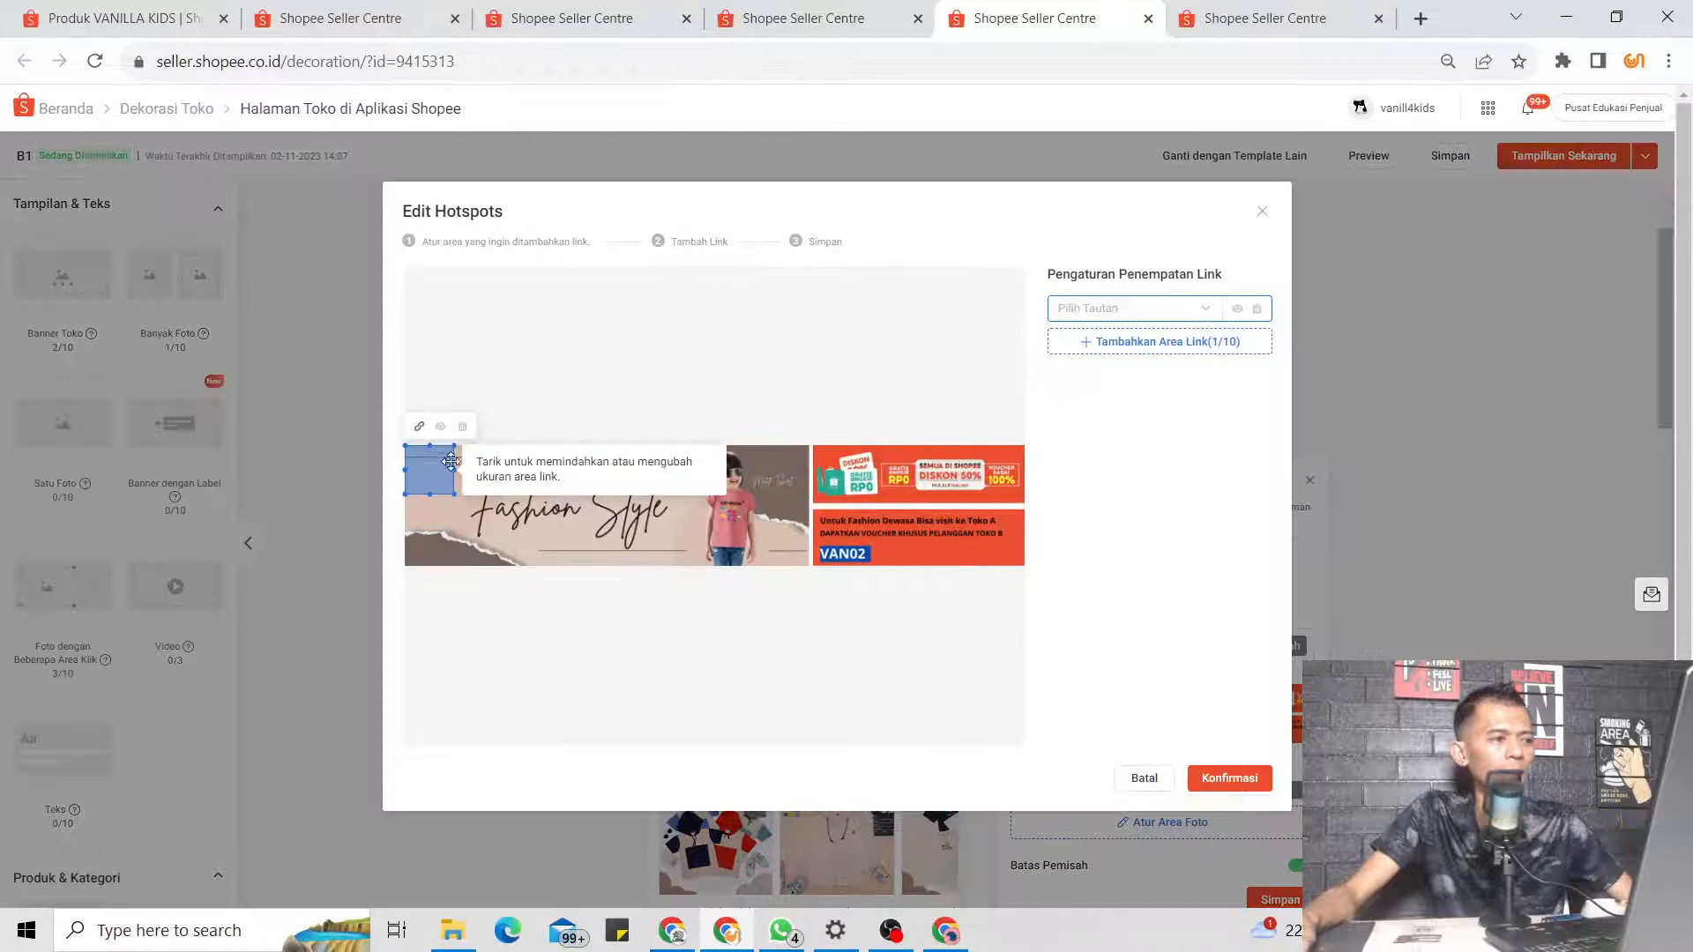
drag(451, 461, 841, 528)
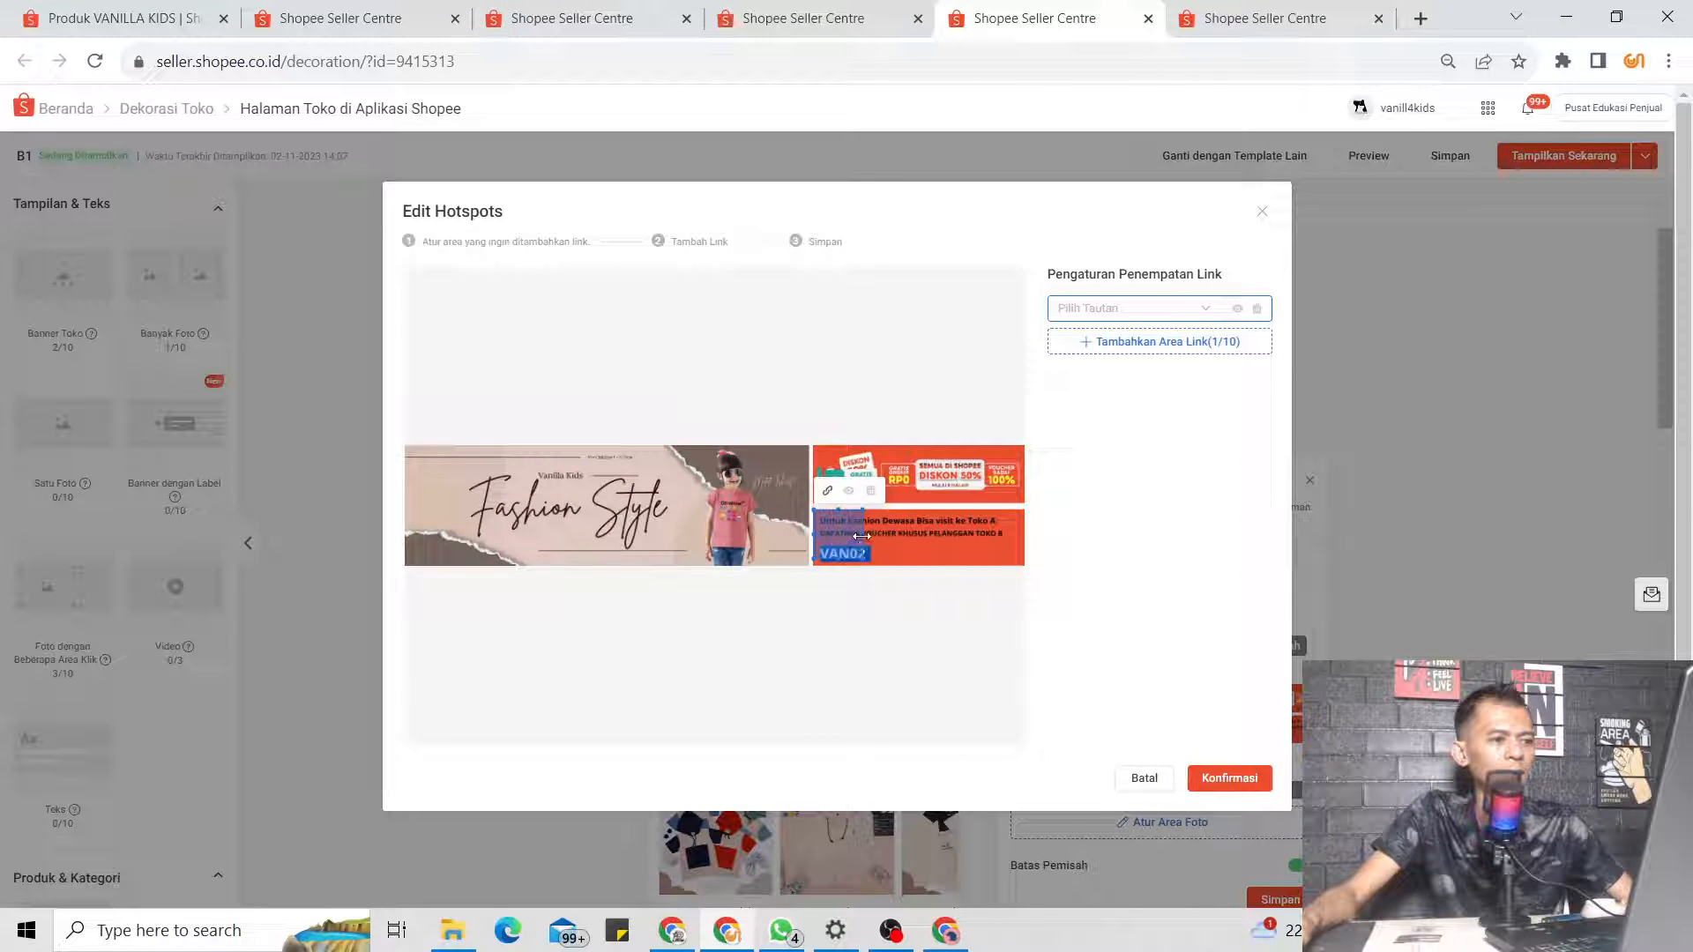
drag(865, 535, 1035, 554)
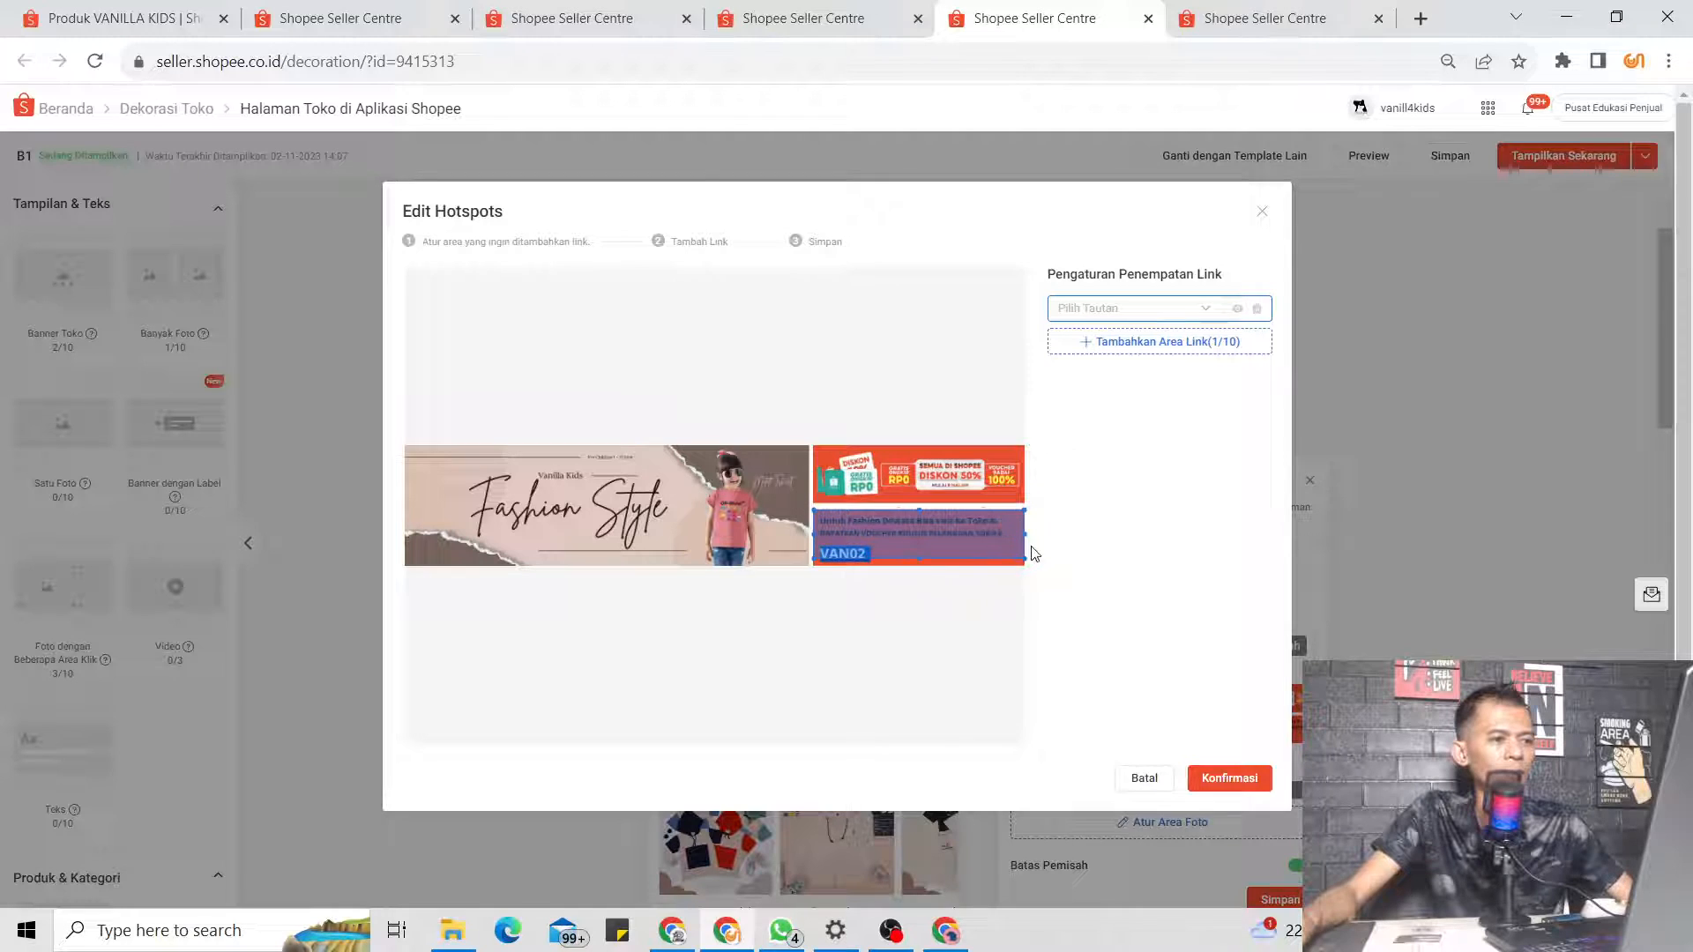
click(922, 565)
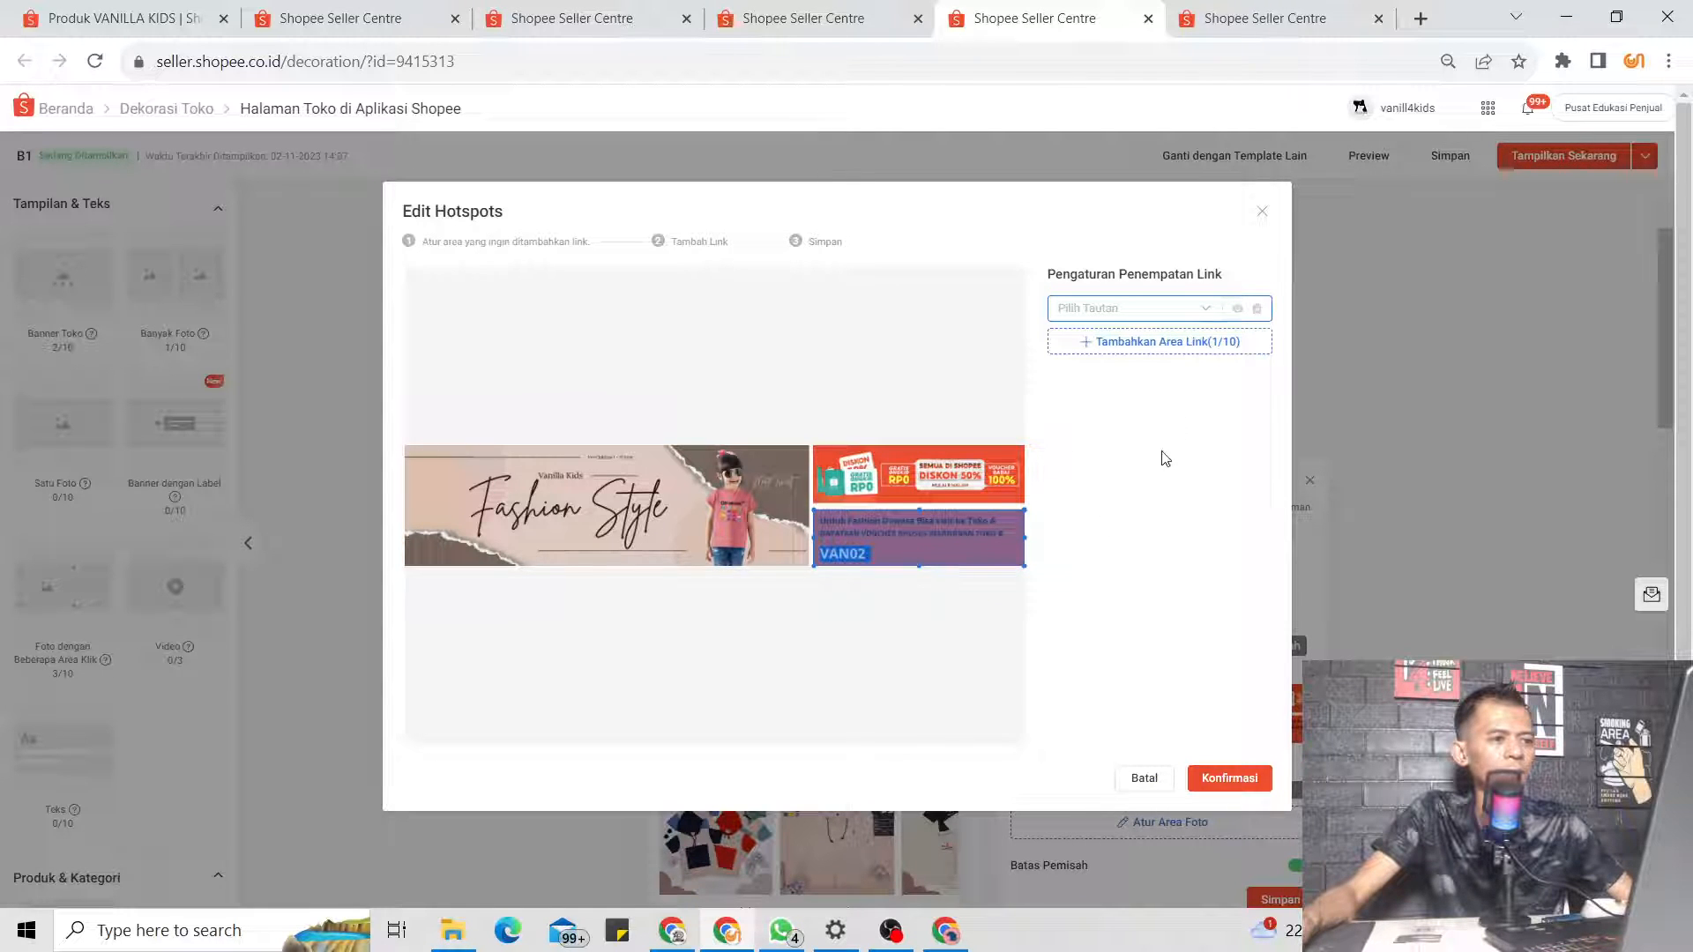
Try to assign a Link Khusus pointing to the boxerpsycho shop page to the VAN02 link area
click(1176, 316)
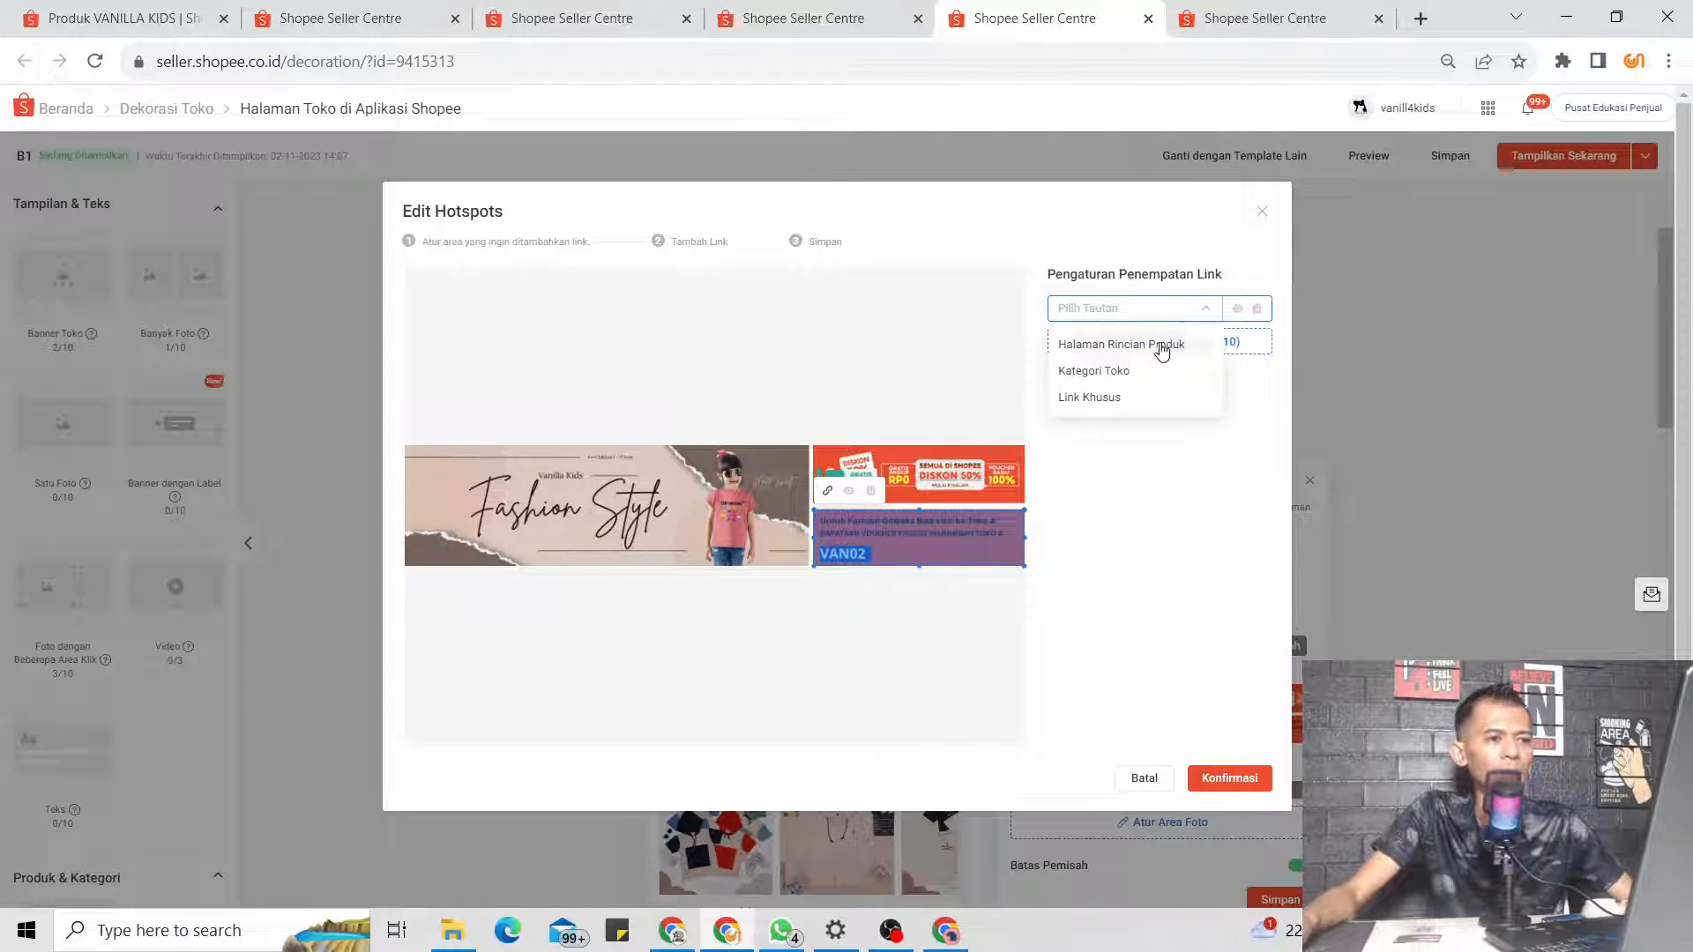
click(1122, 401)
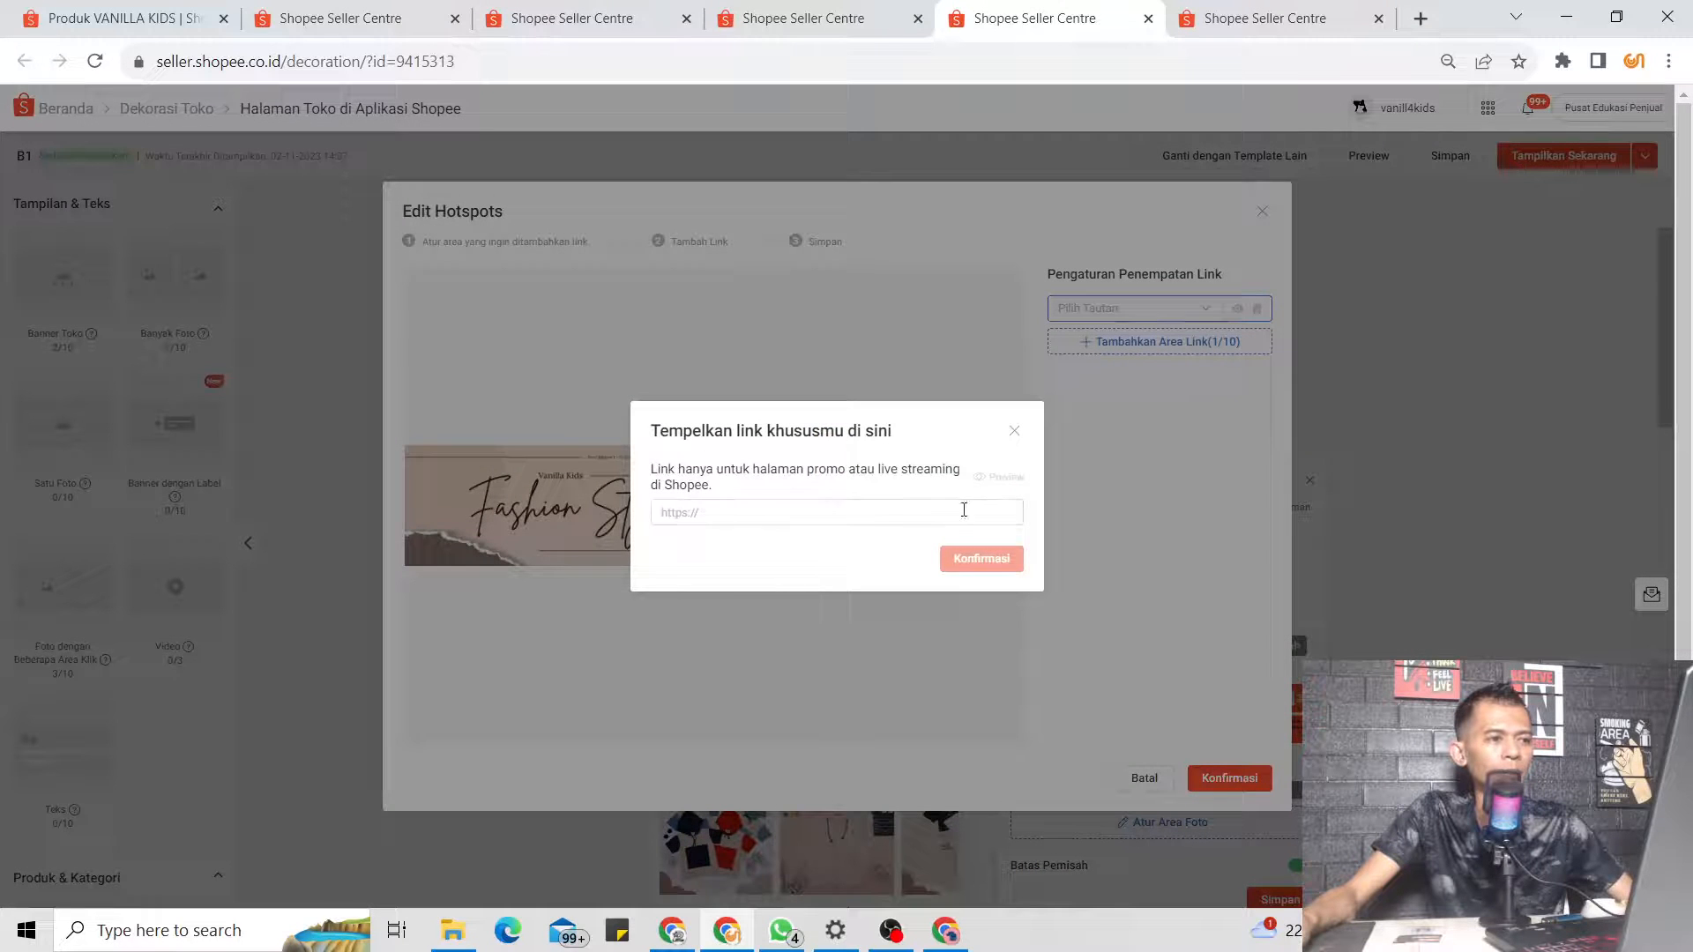
click(811, 511)
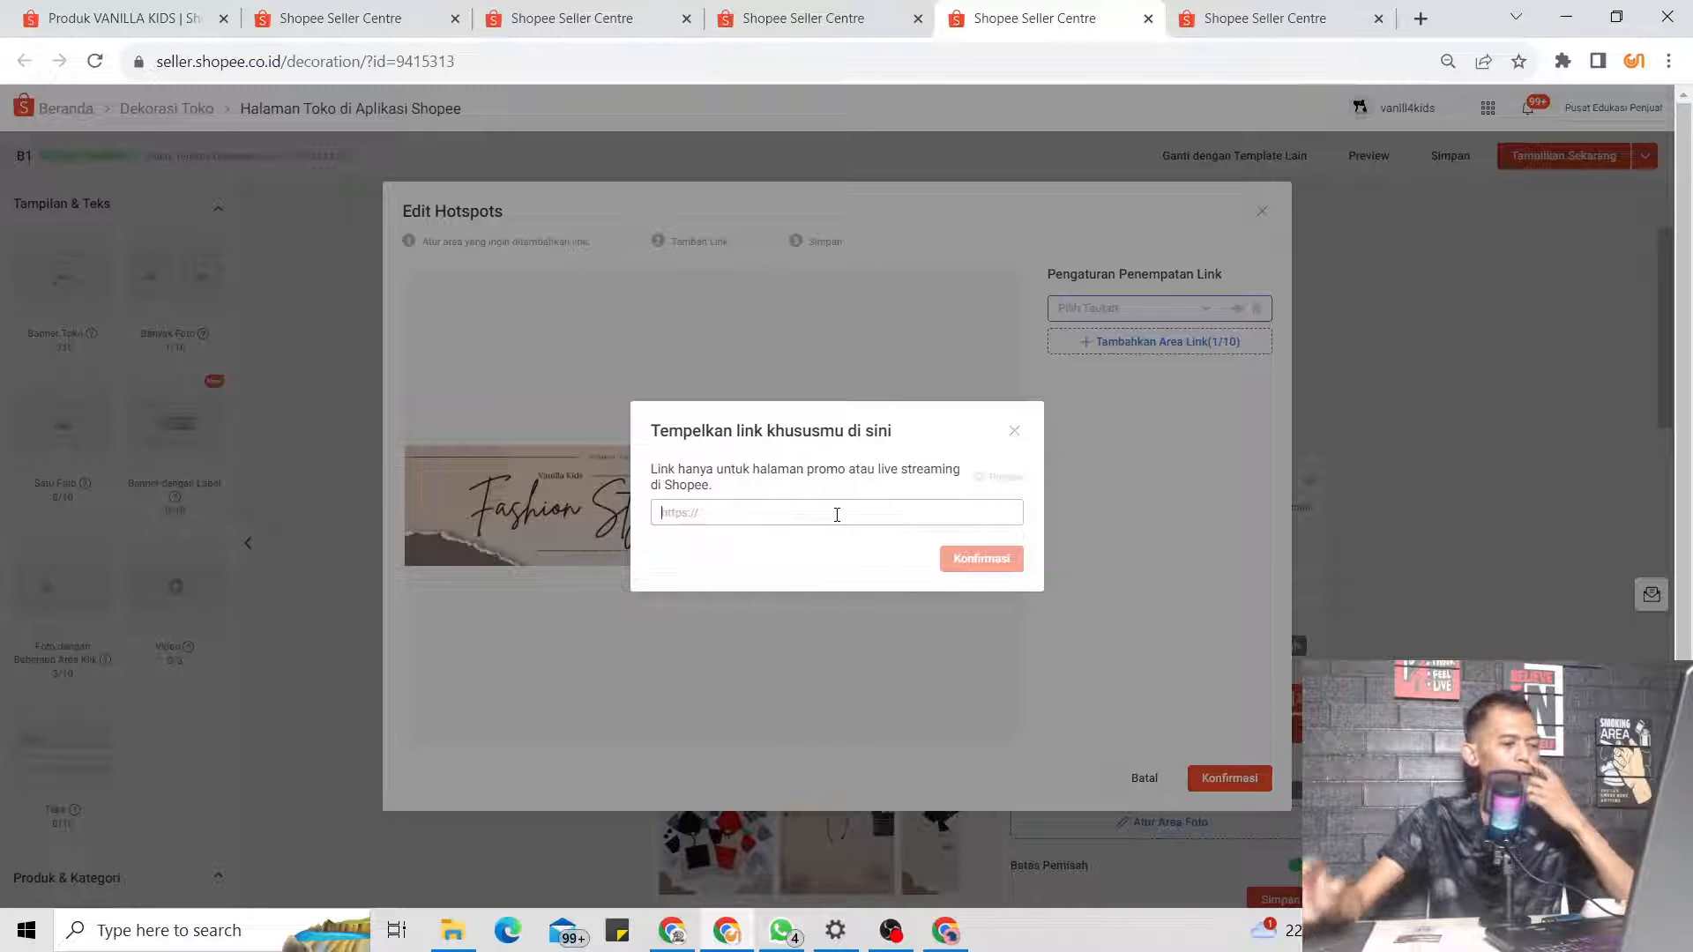
text(h)
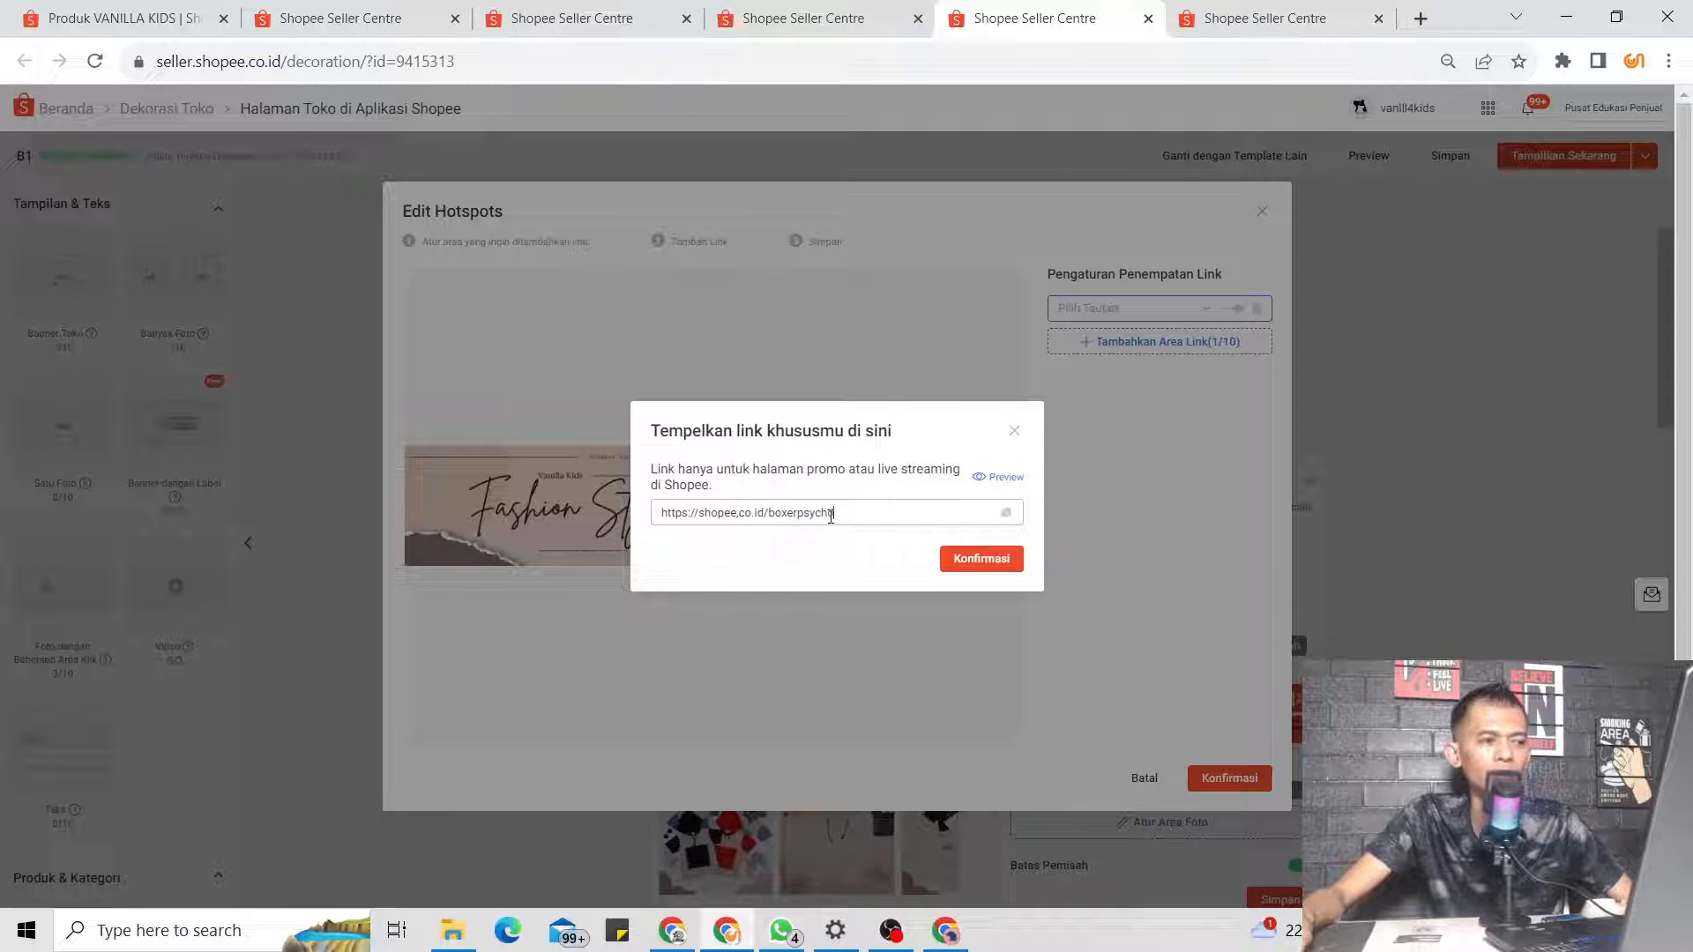
click(977, 572)
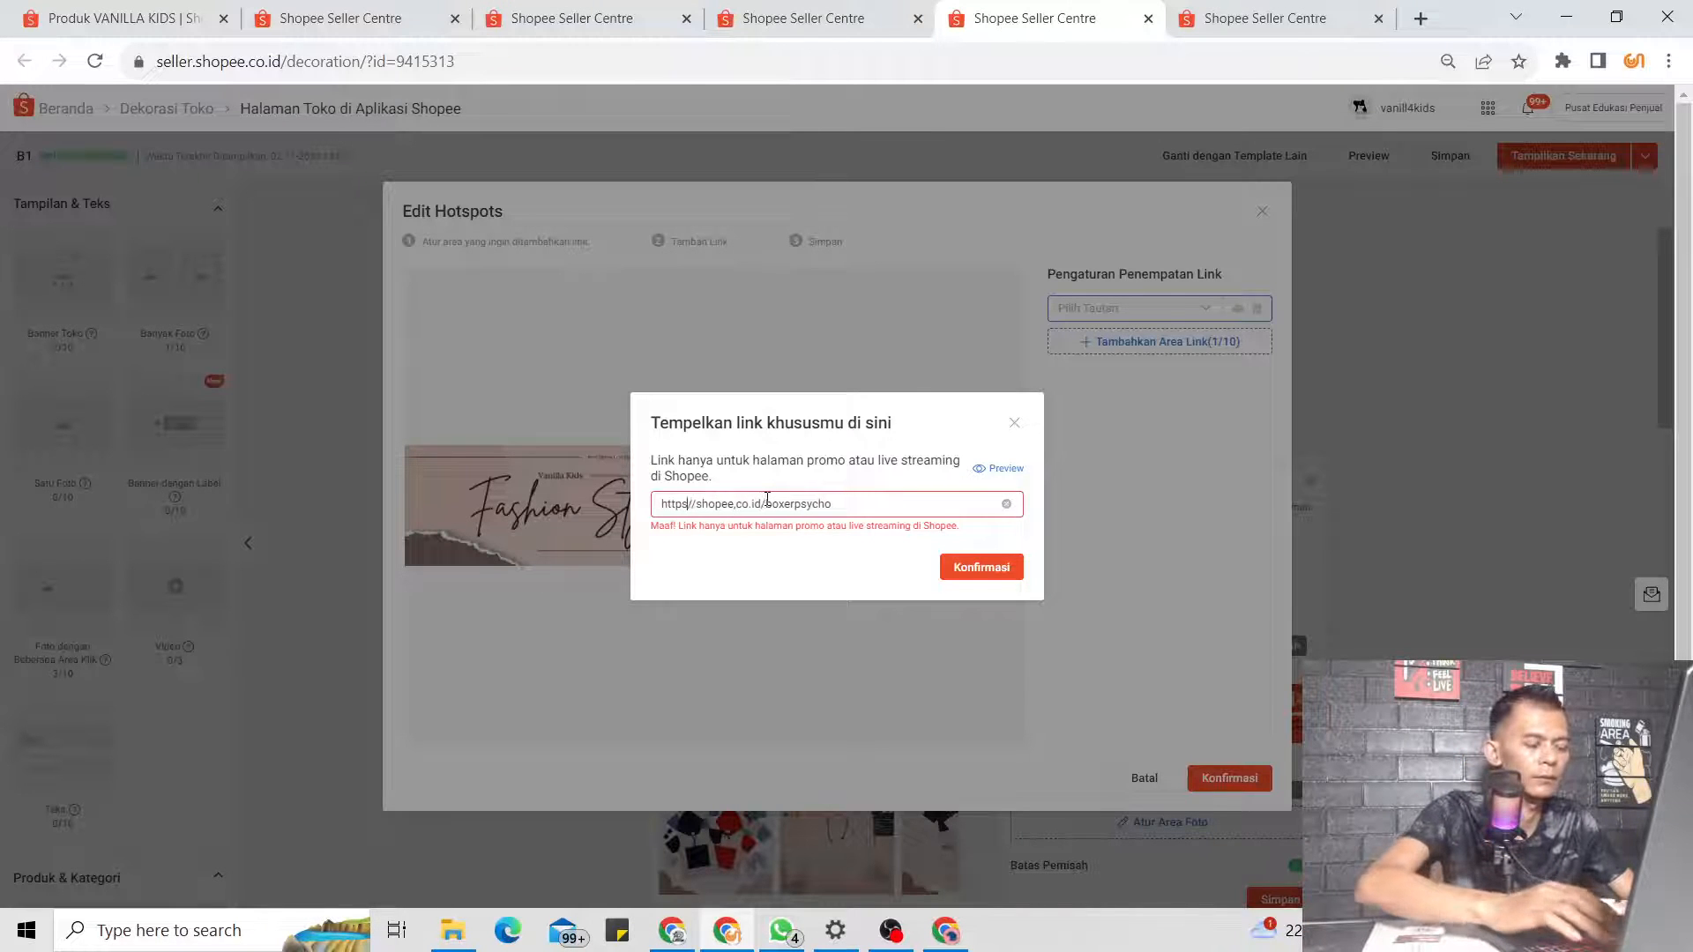
text(:)
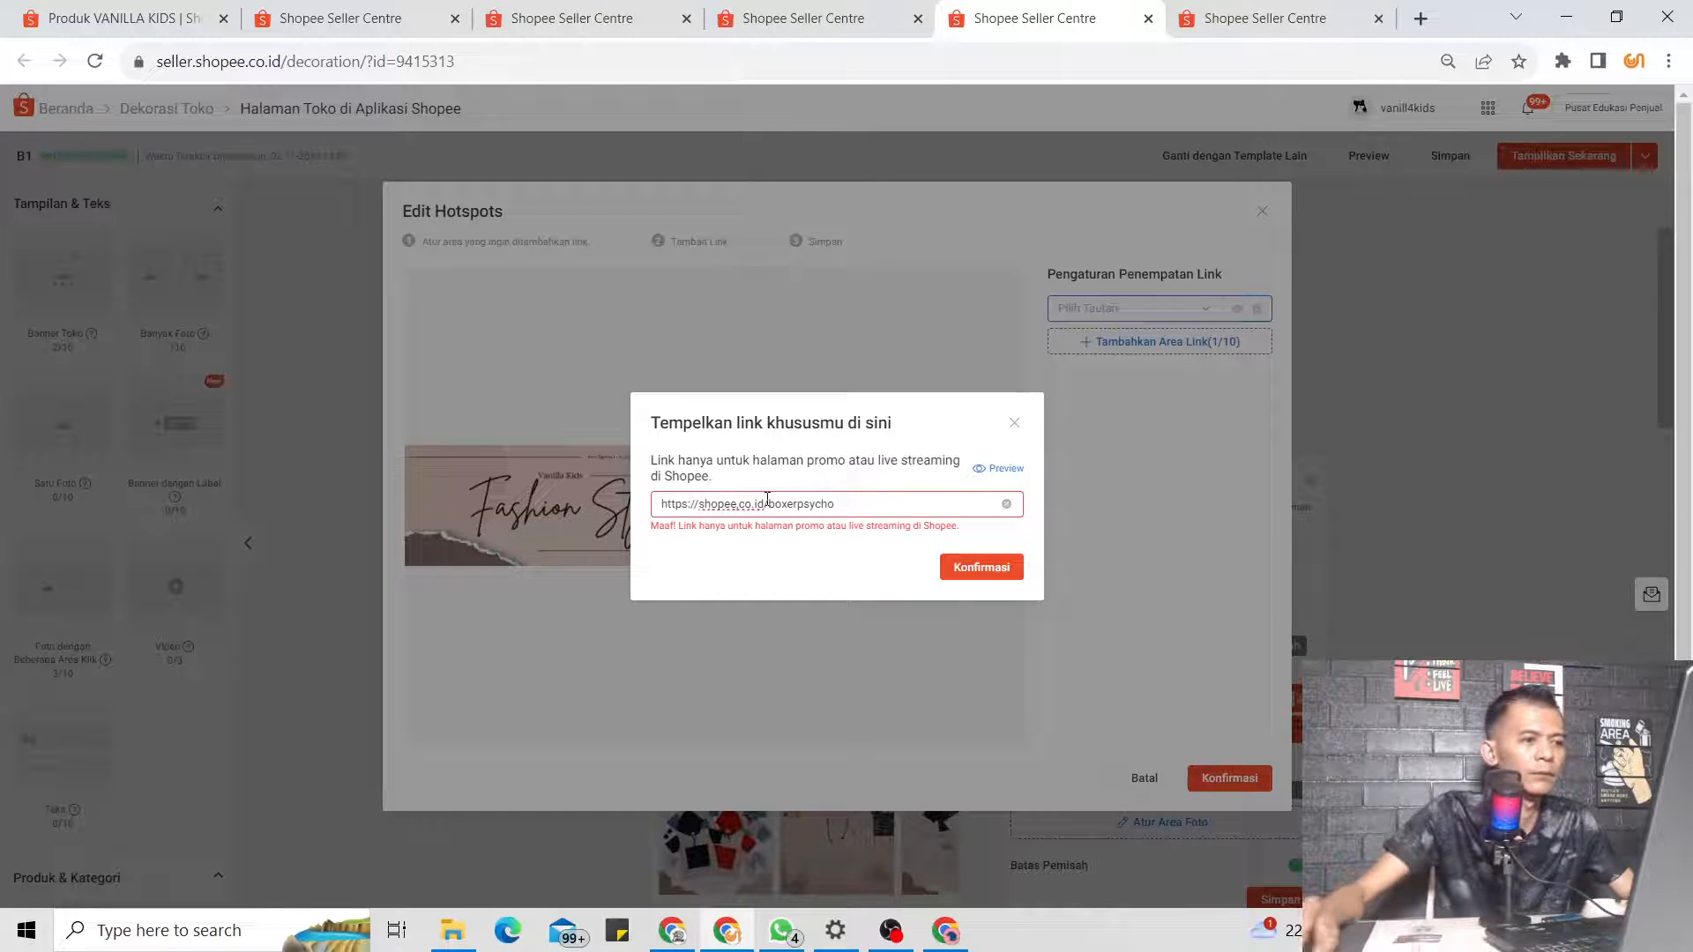
click(873, 506)
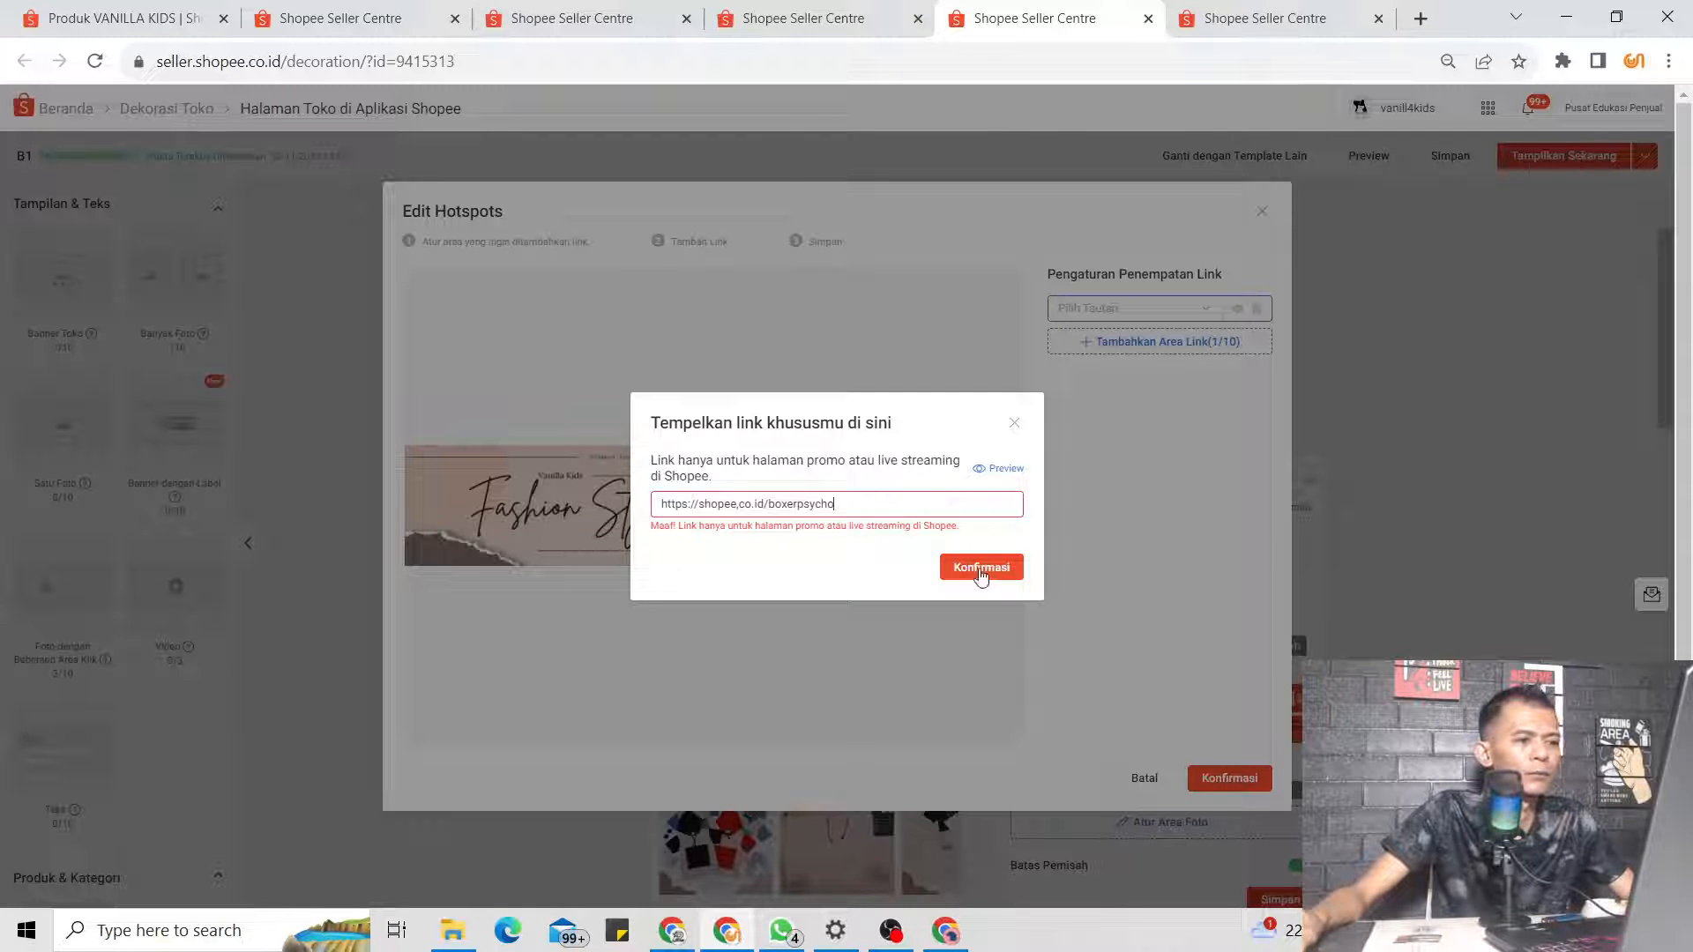
Discard the hotspot edits and delete the "Foto dengan Beberapa Area Klik" block containing the Fashion Style banner
click(1014, 423)
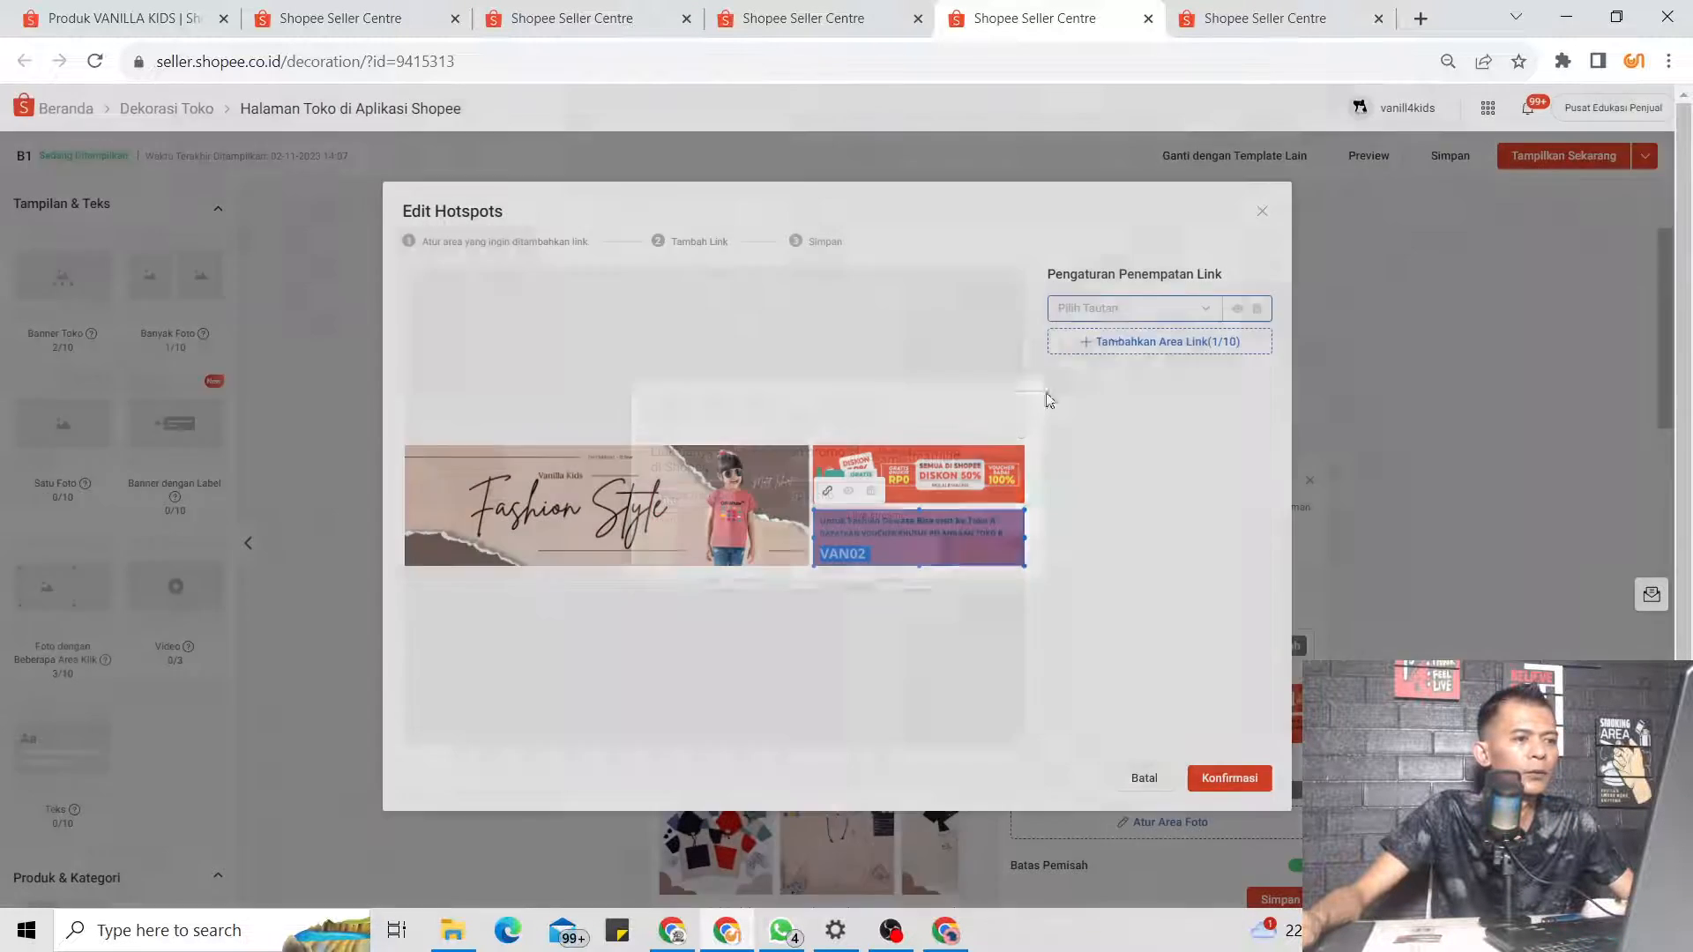
click(1262, 212)
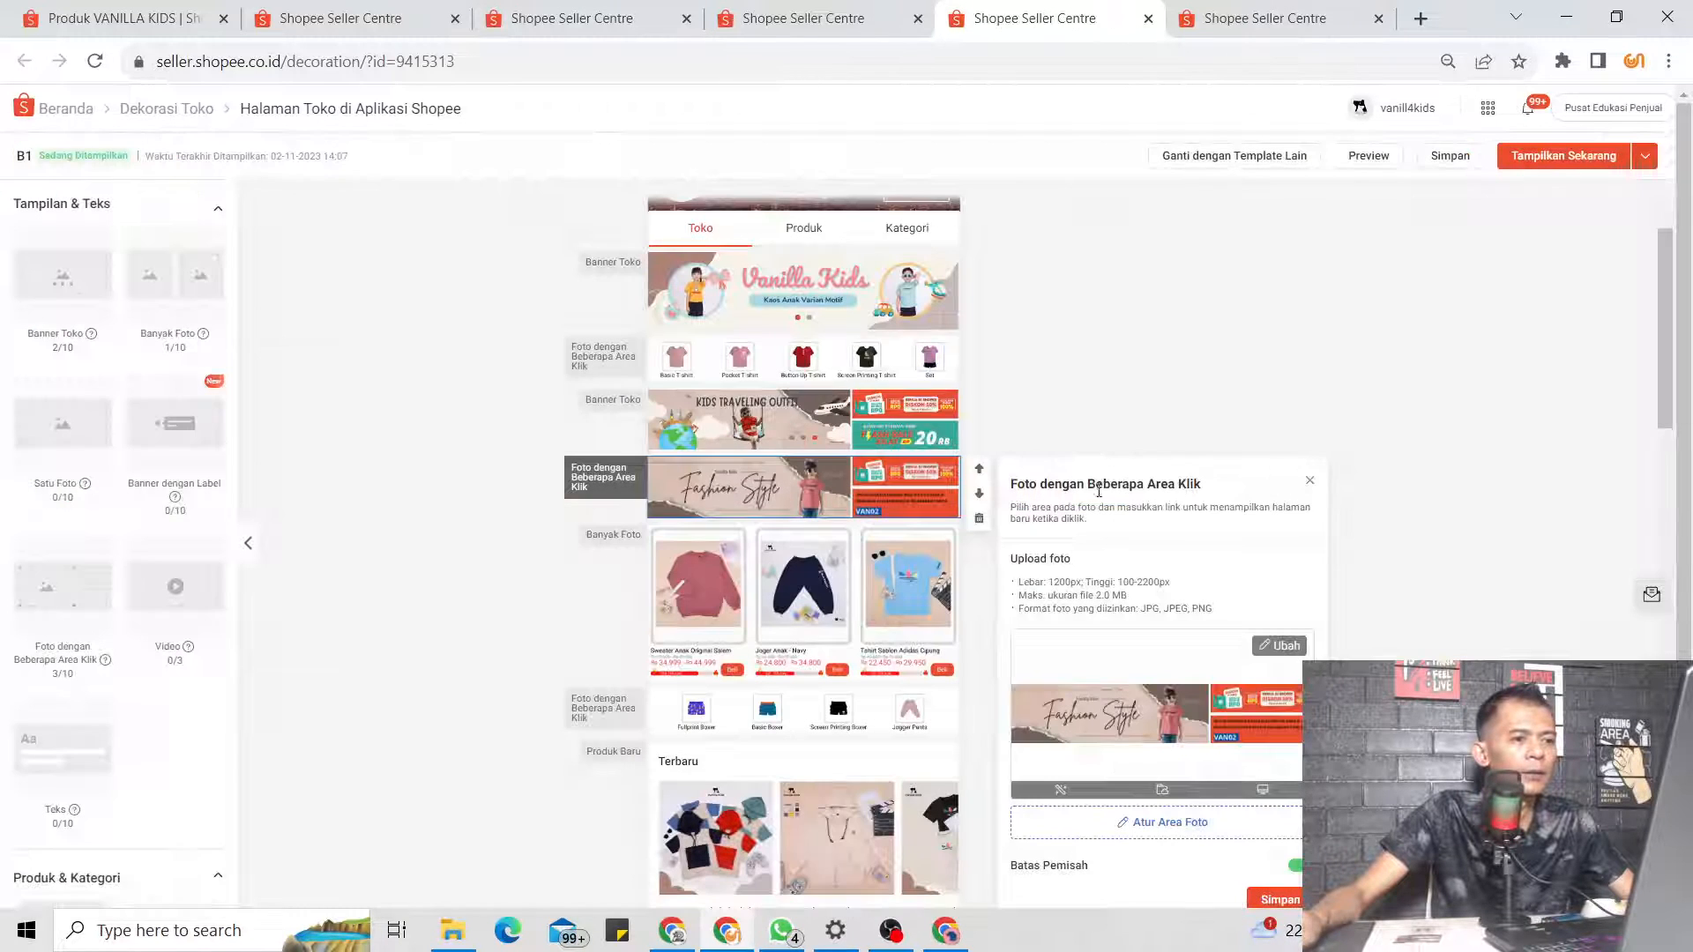
click(979, 519)
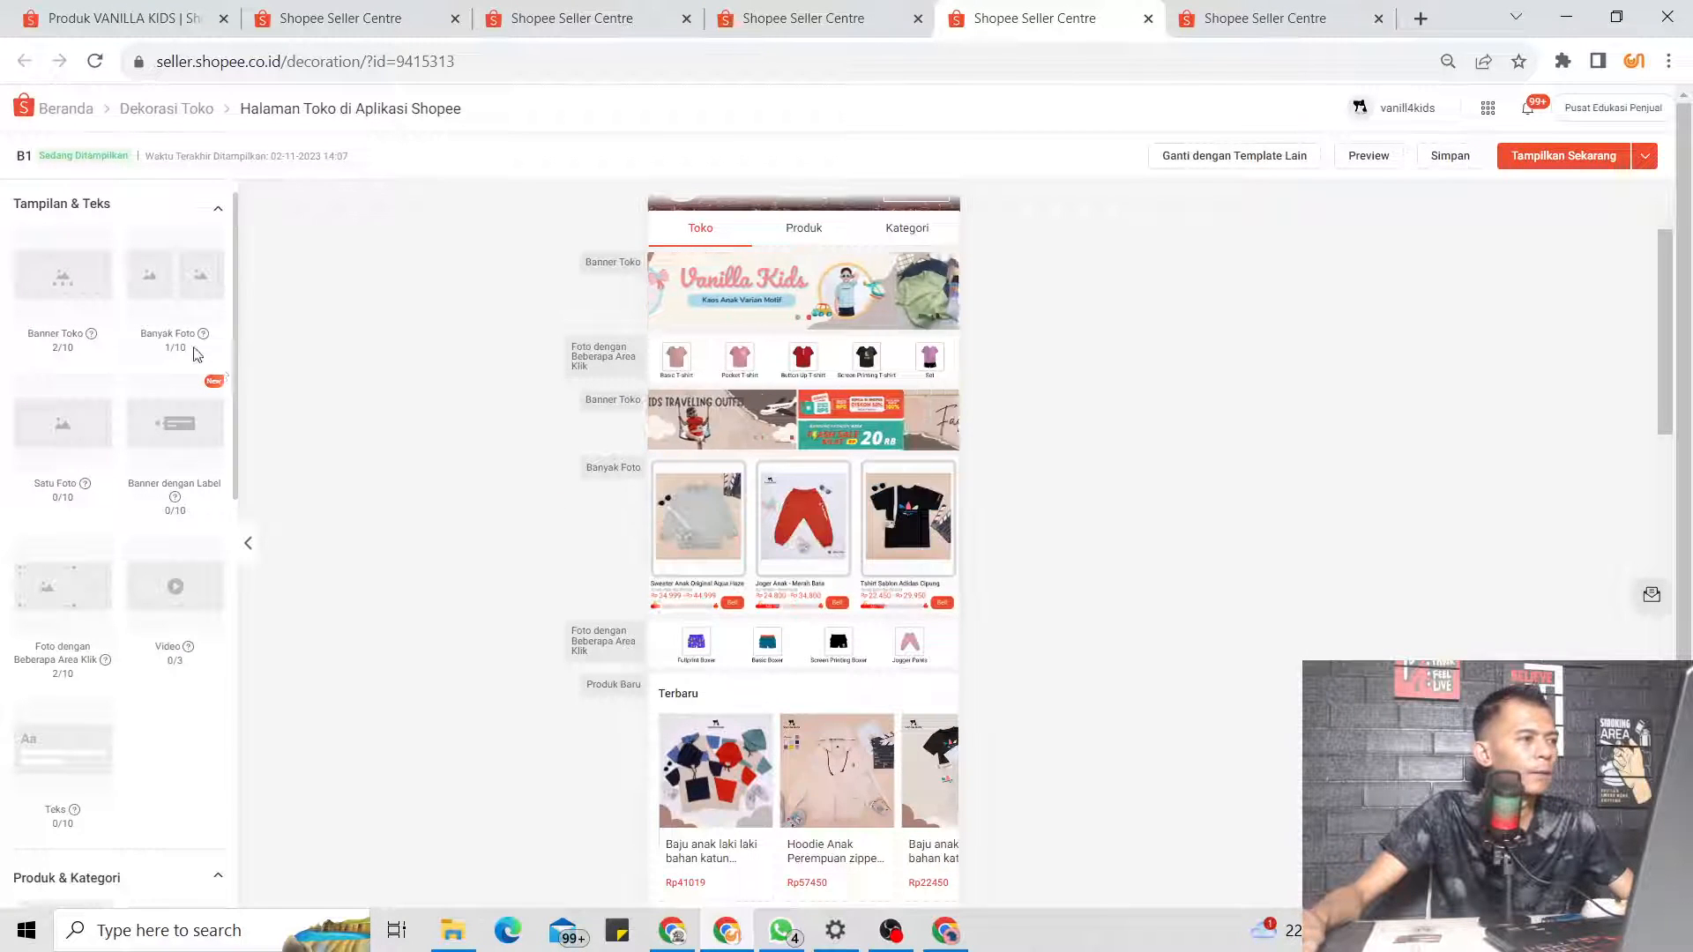
Add a "Satu Foto" block directly below the second Banner Toko and upload "BANNER VANILLA KOMBINASI (3)" from Downloads into it
drag(82, 289, 837, 593)
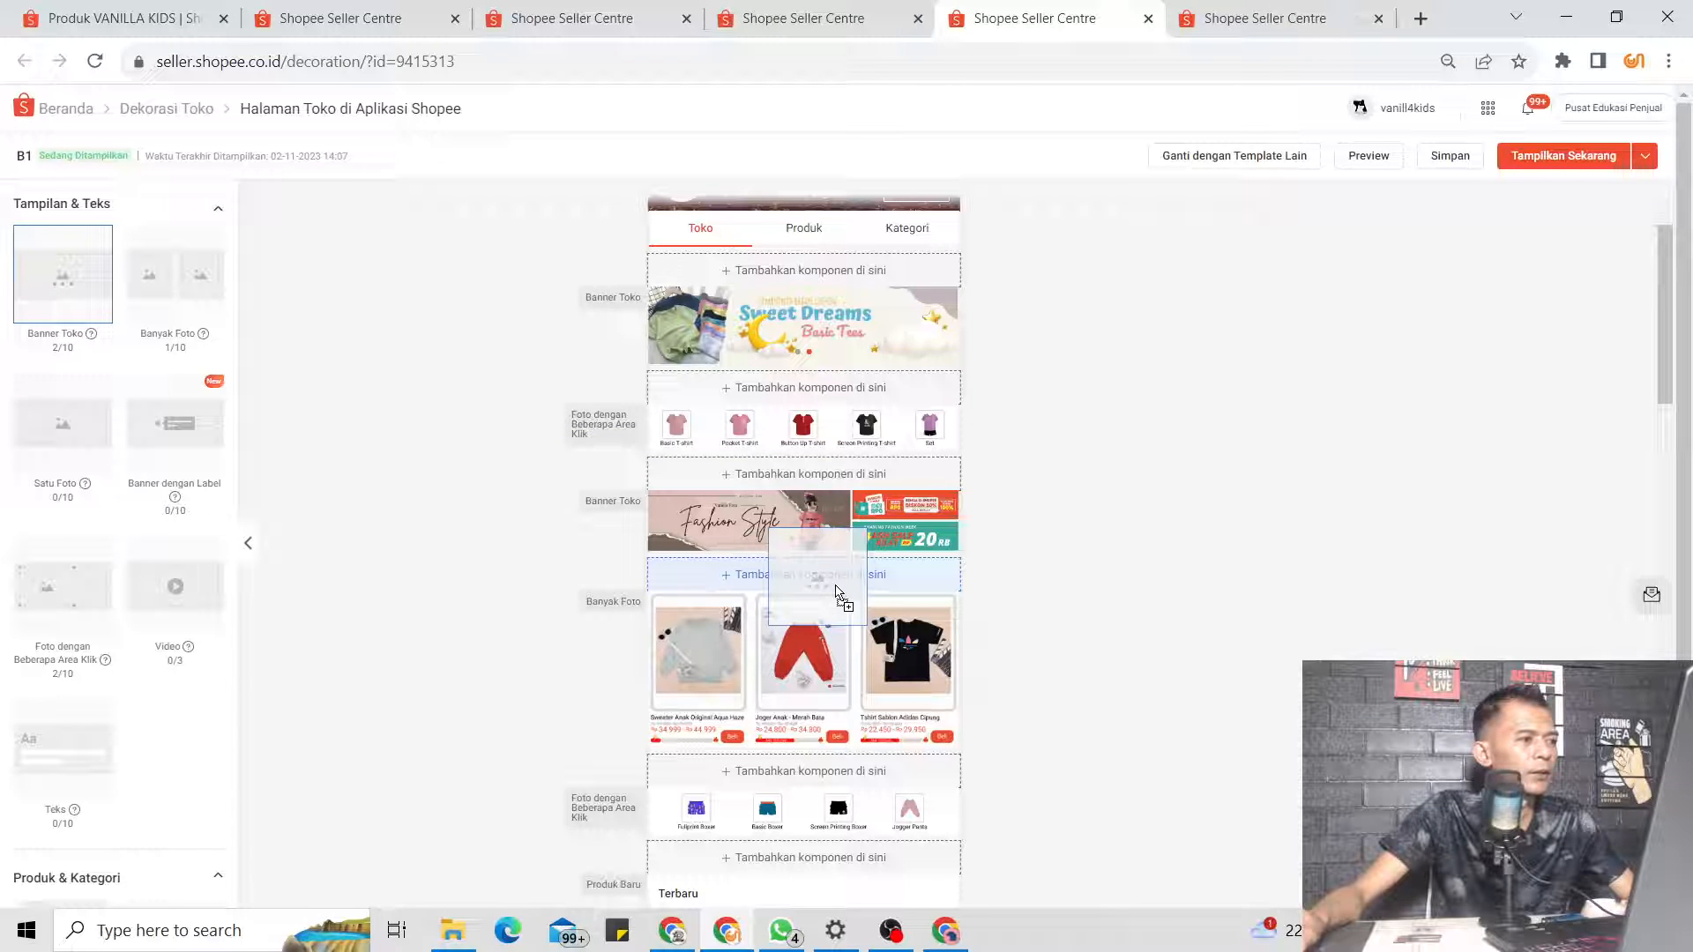
drag(837, 593, 201, 280)
drag(76, 422, 798, 711)
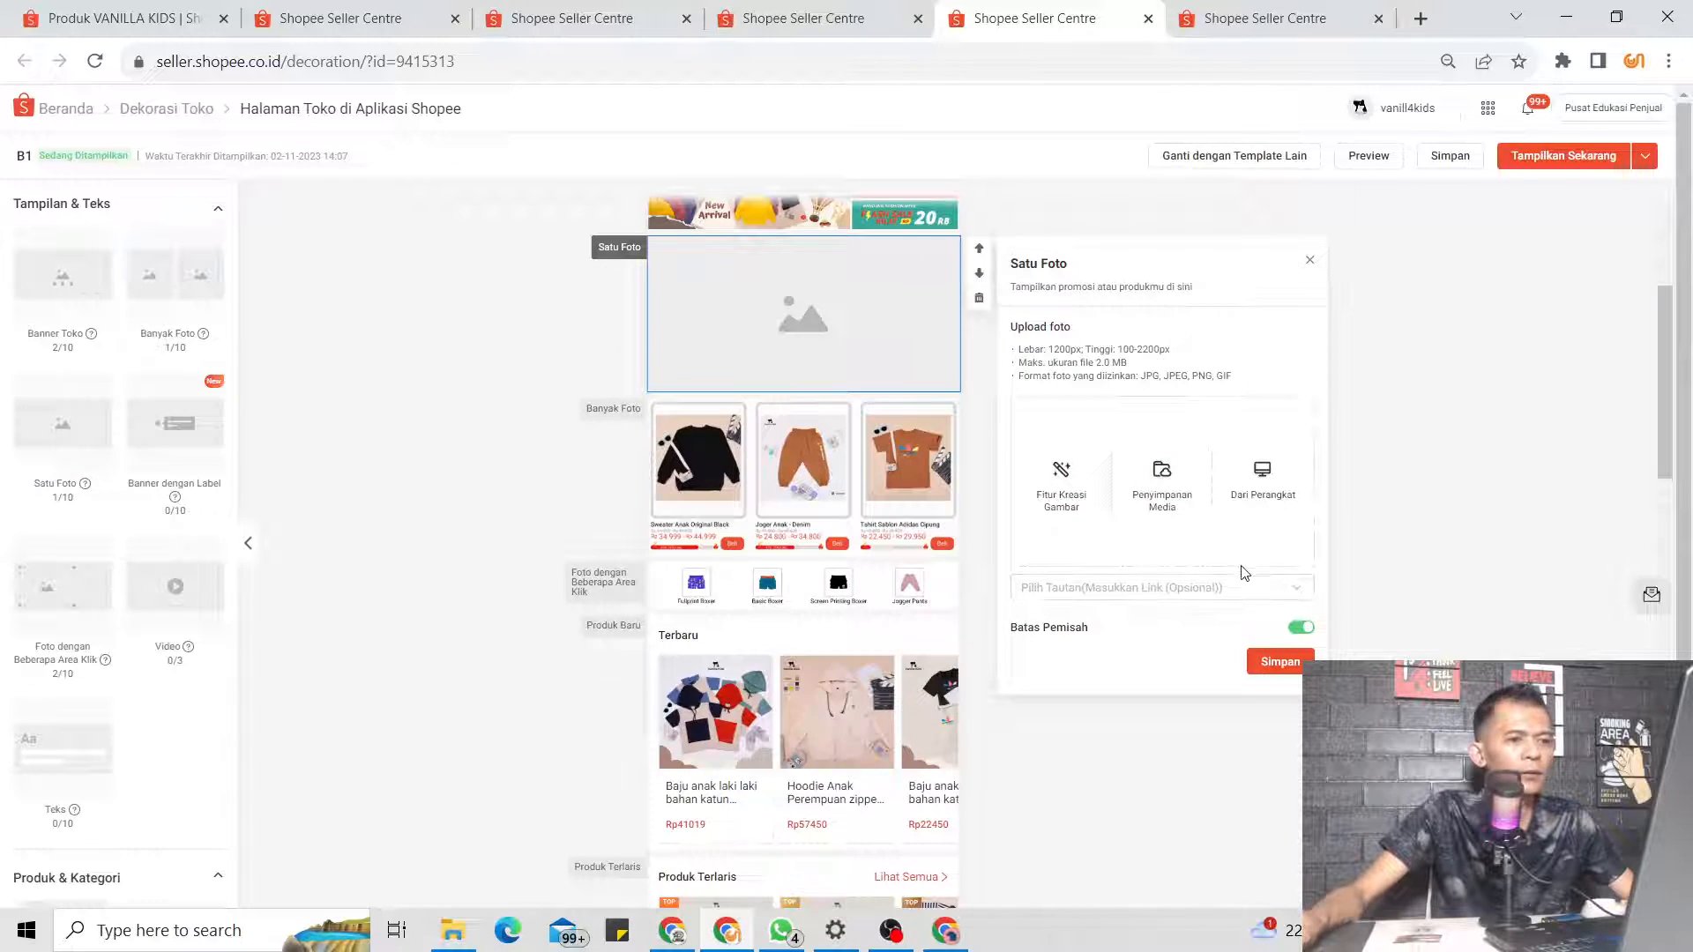
click(1275, 508)
double_click(283, 334)
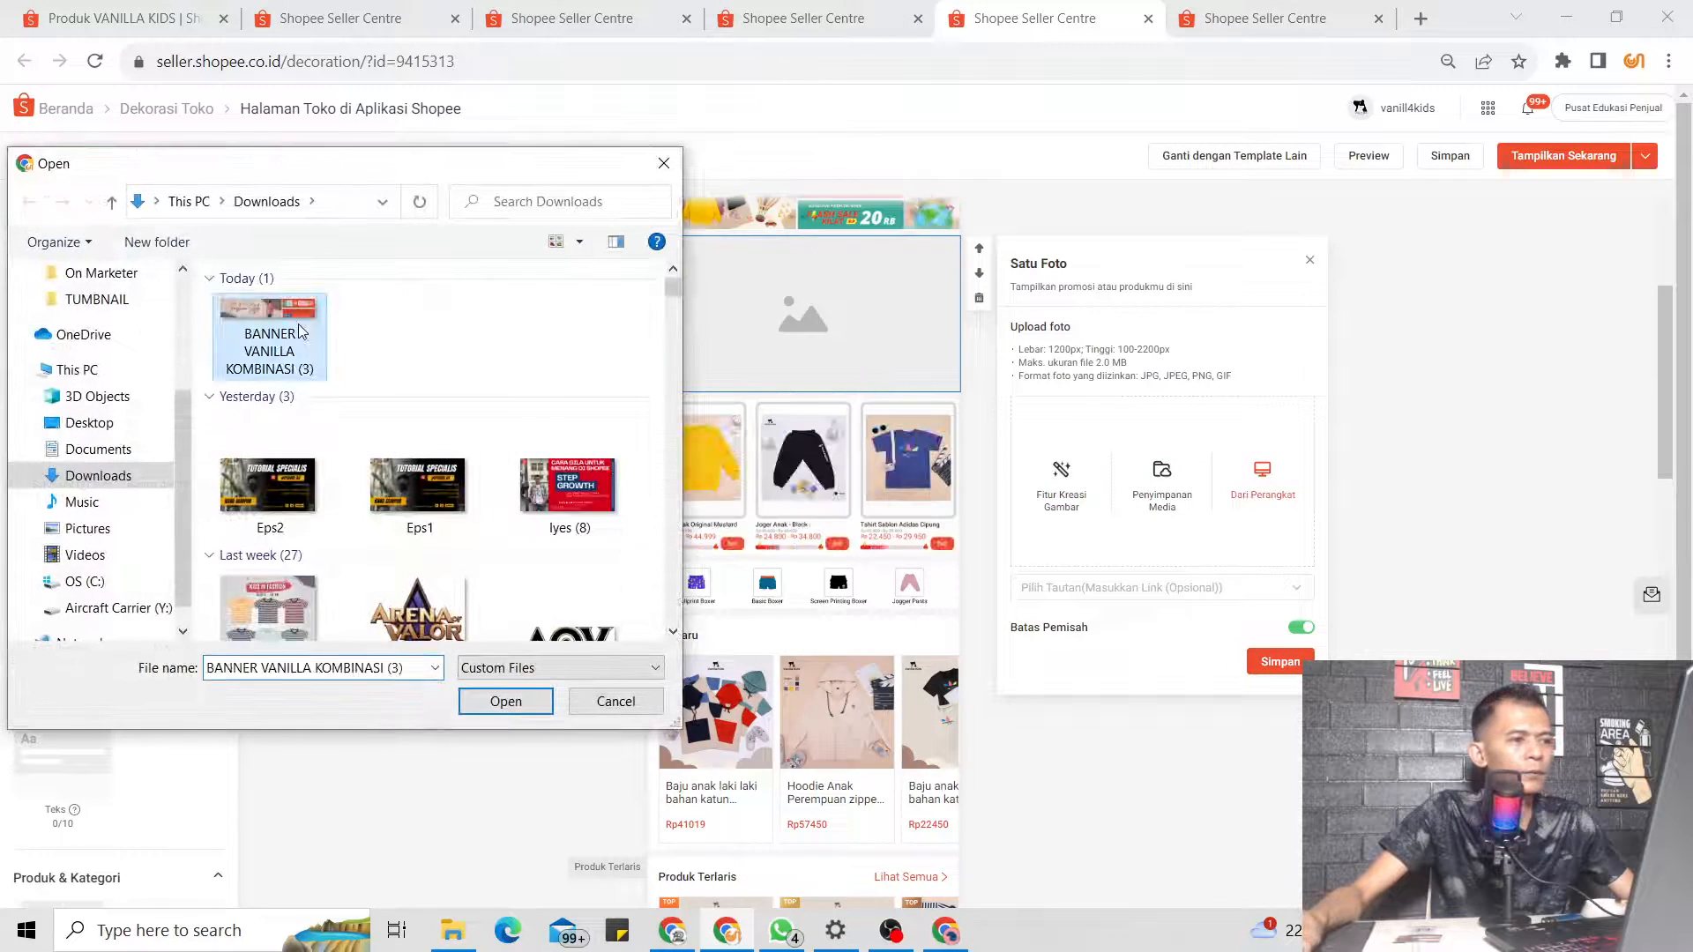
click(1106, 629)
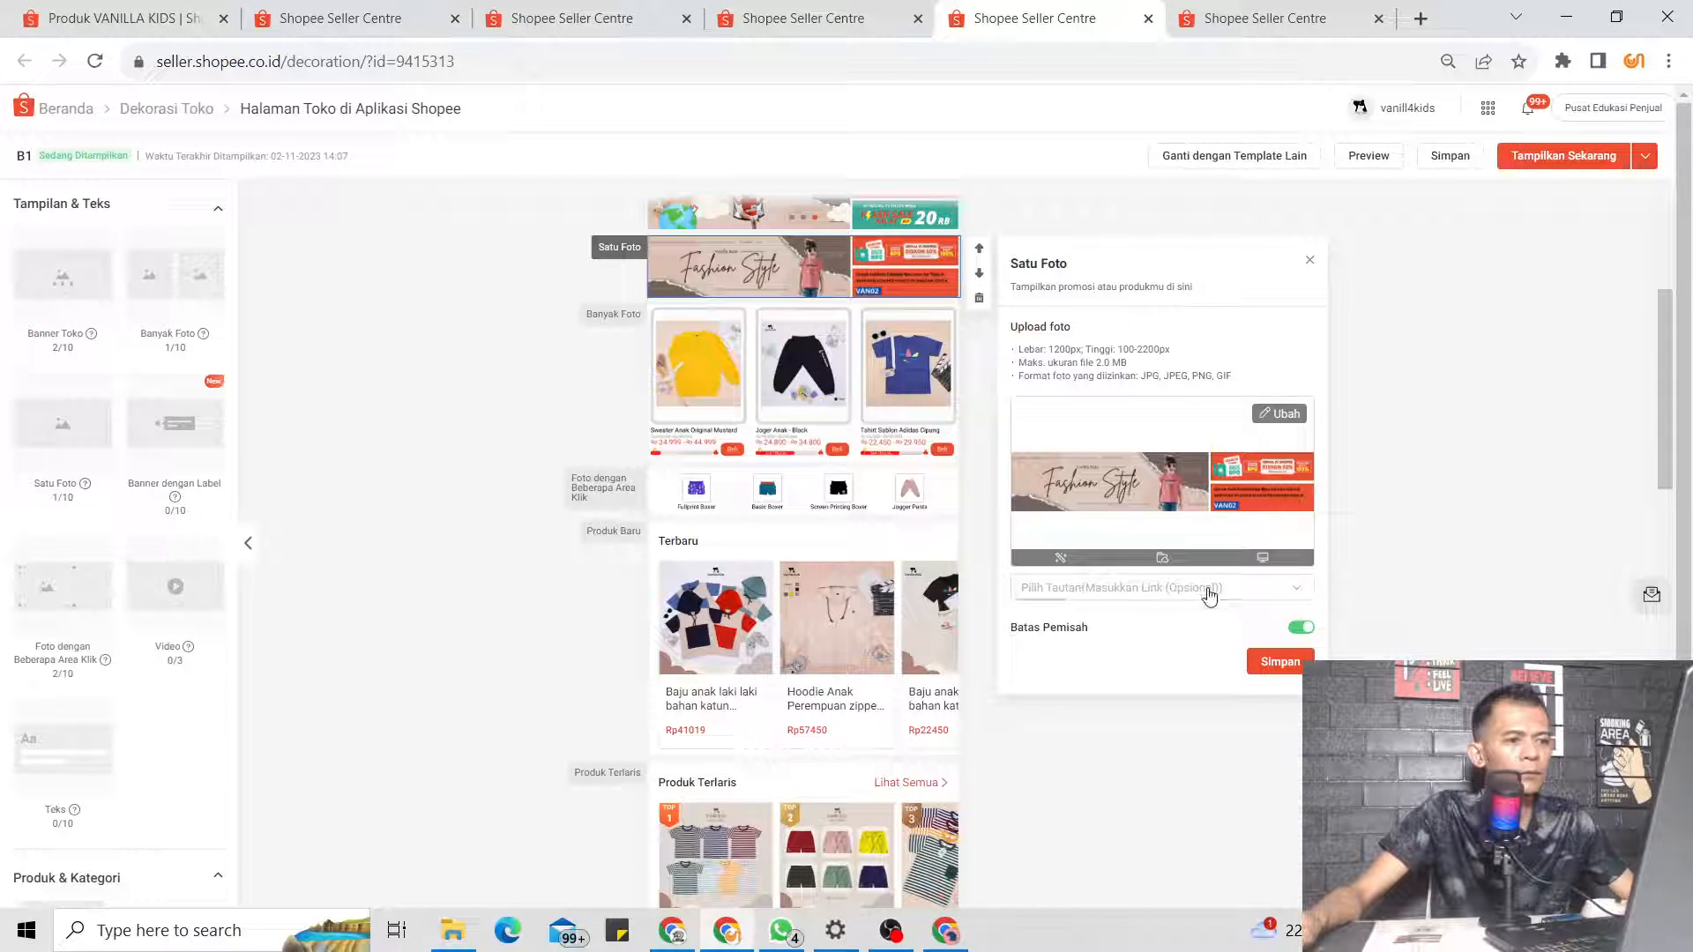
click(1151, 603)
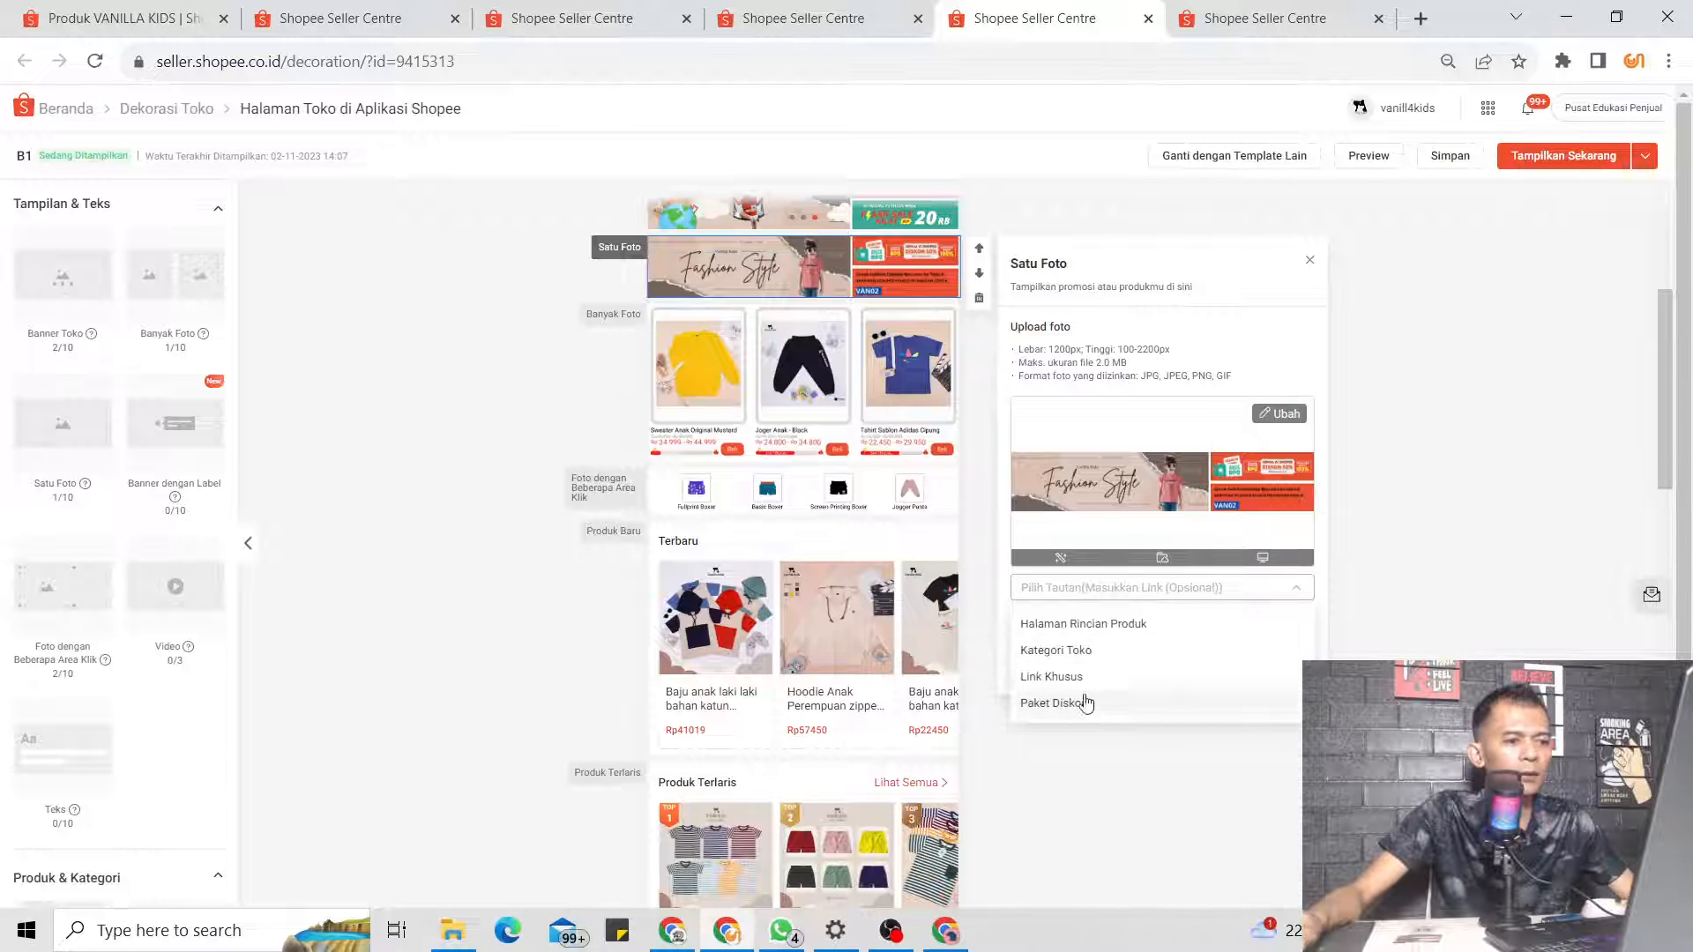
click(1086, 684)
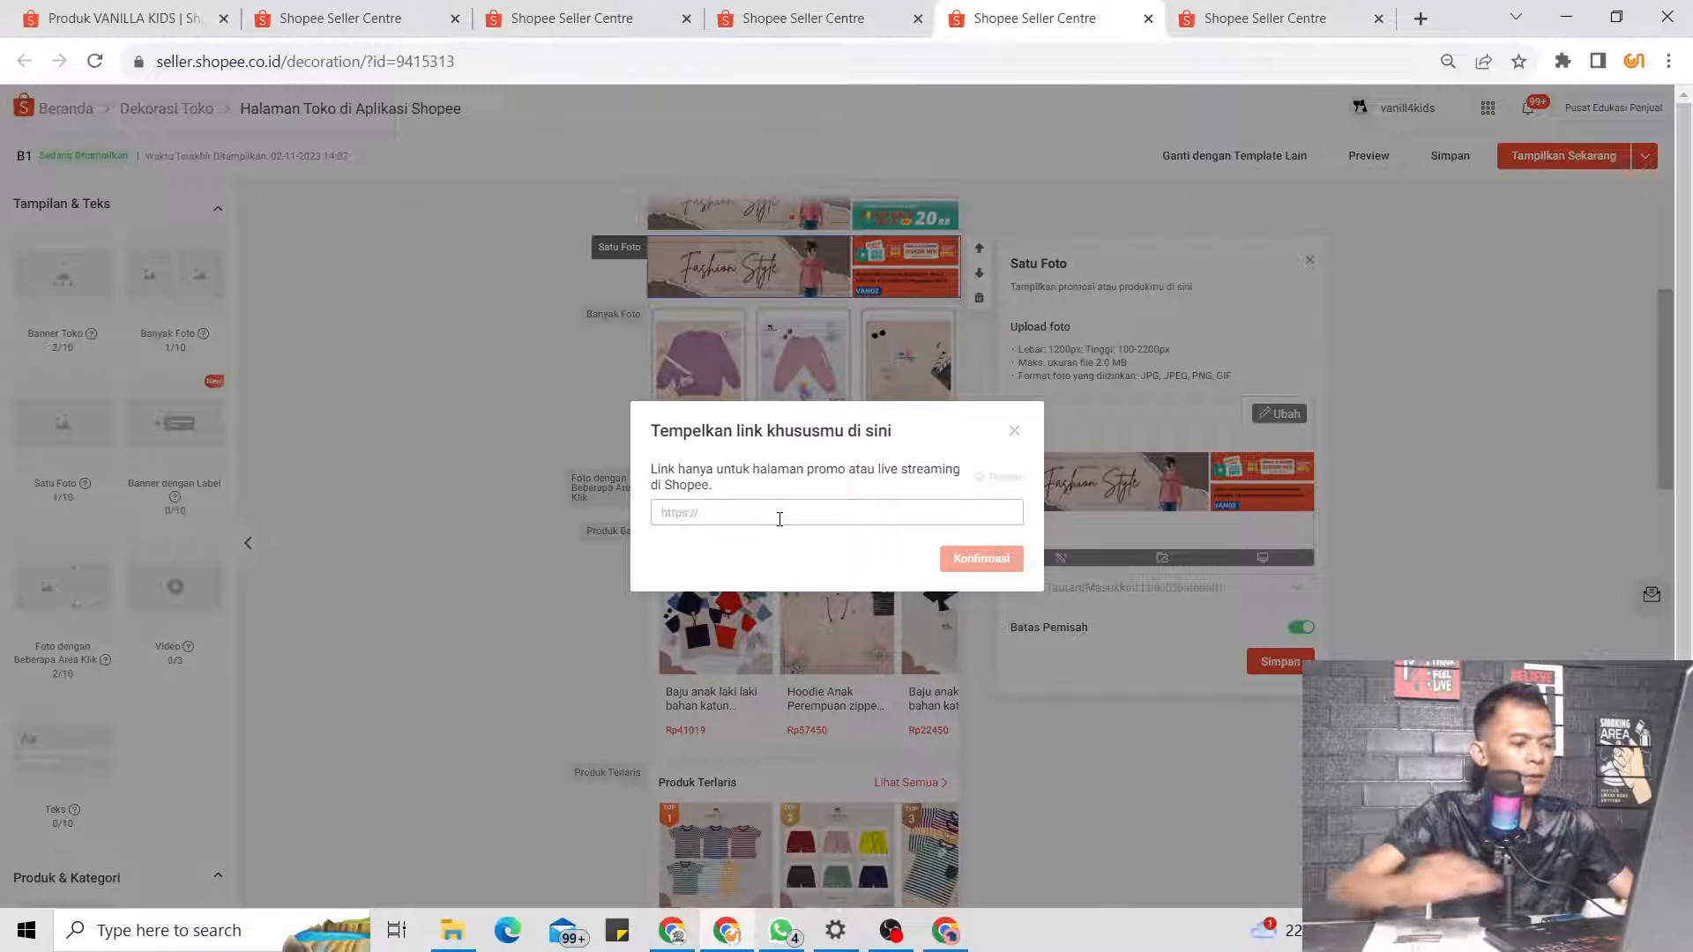
text(https)
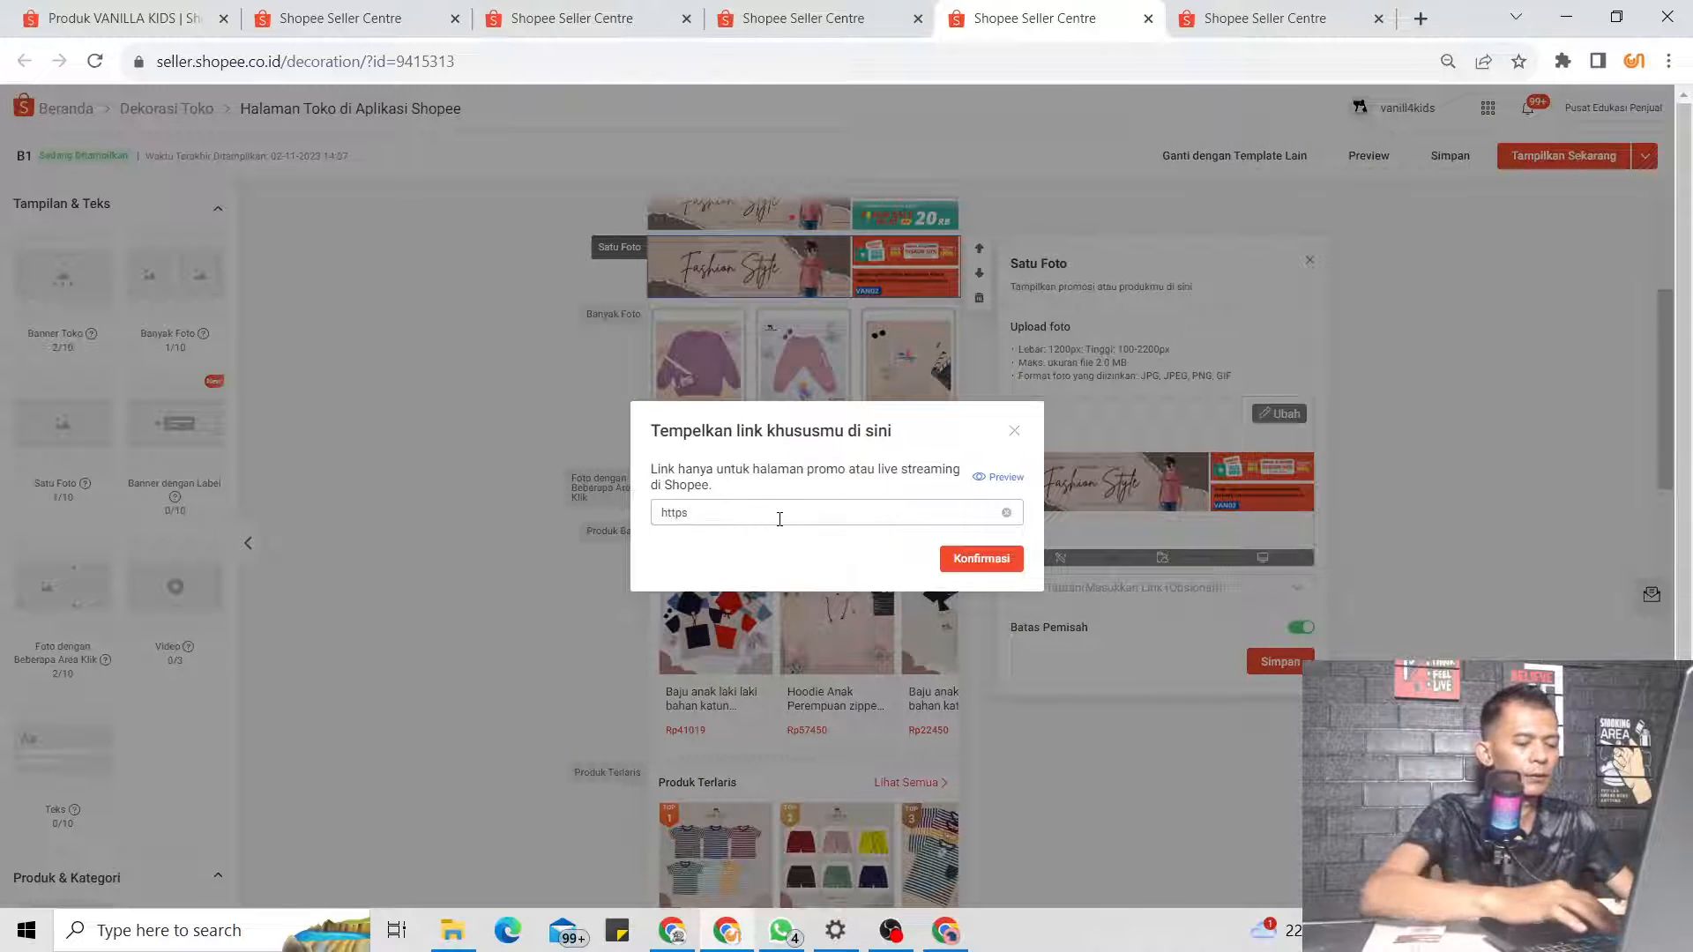
text(://)
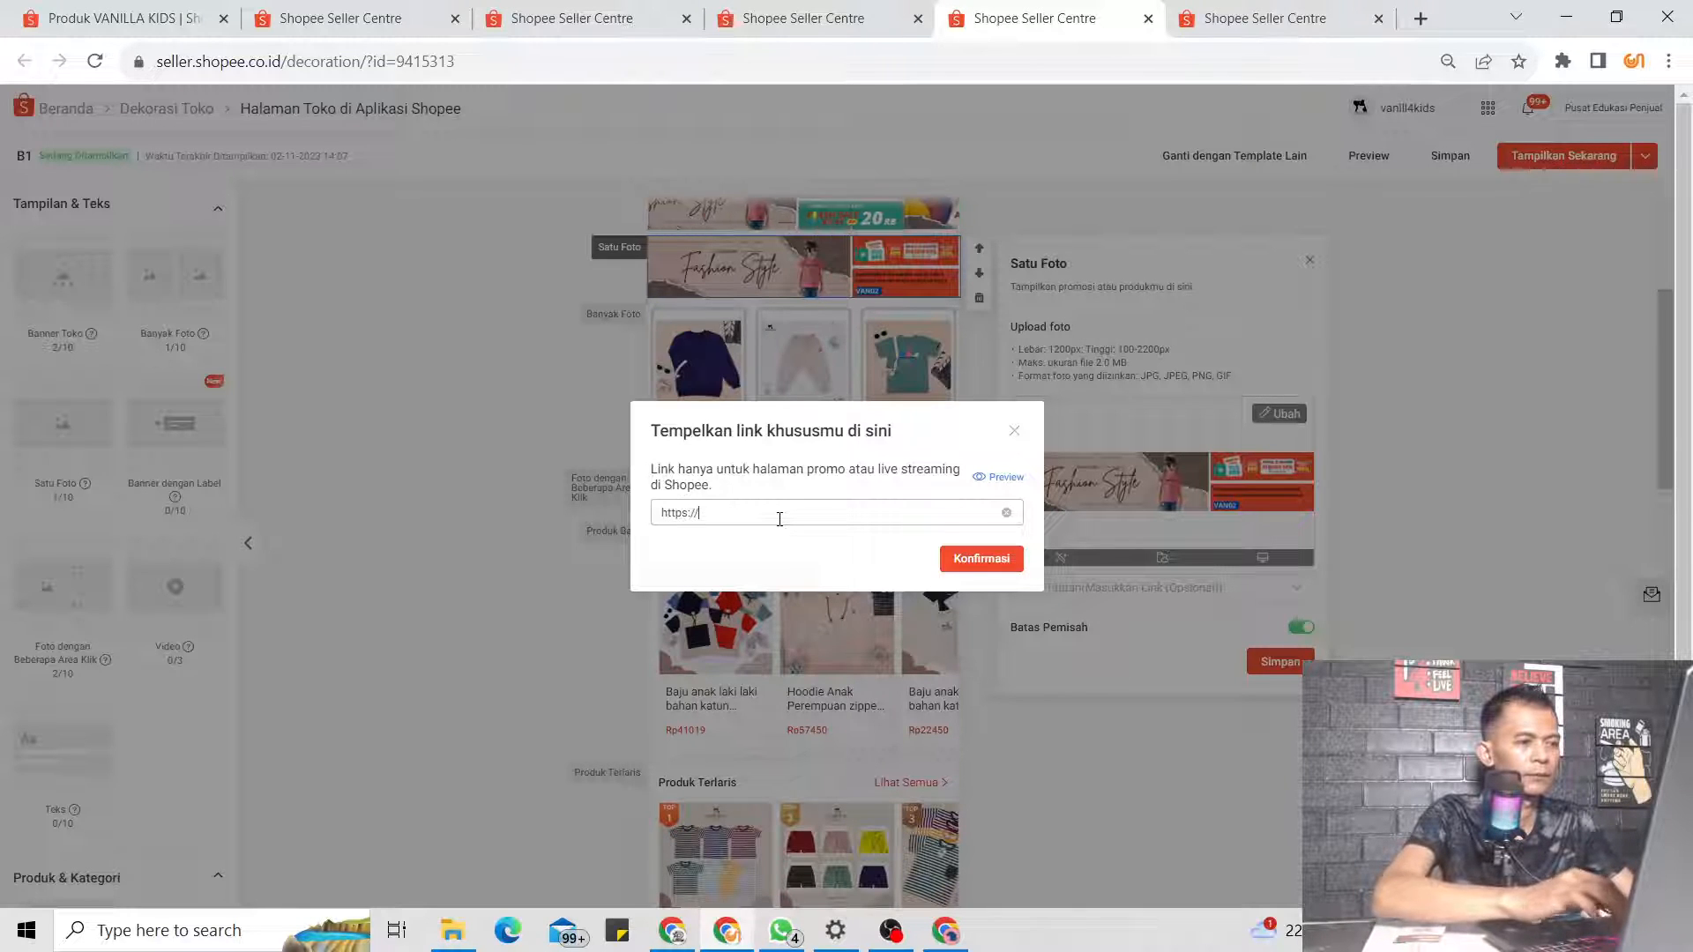
text(sho[ee)
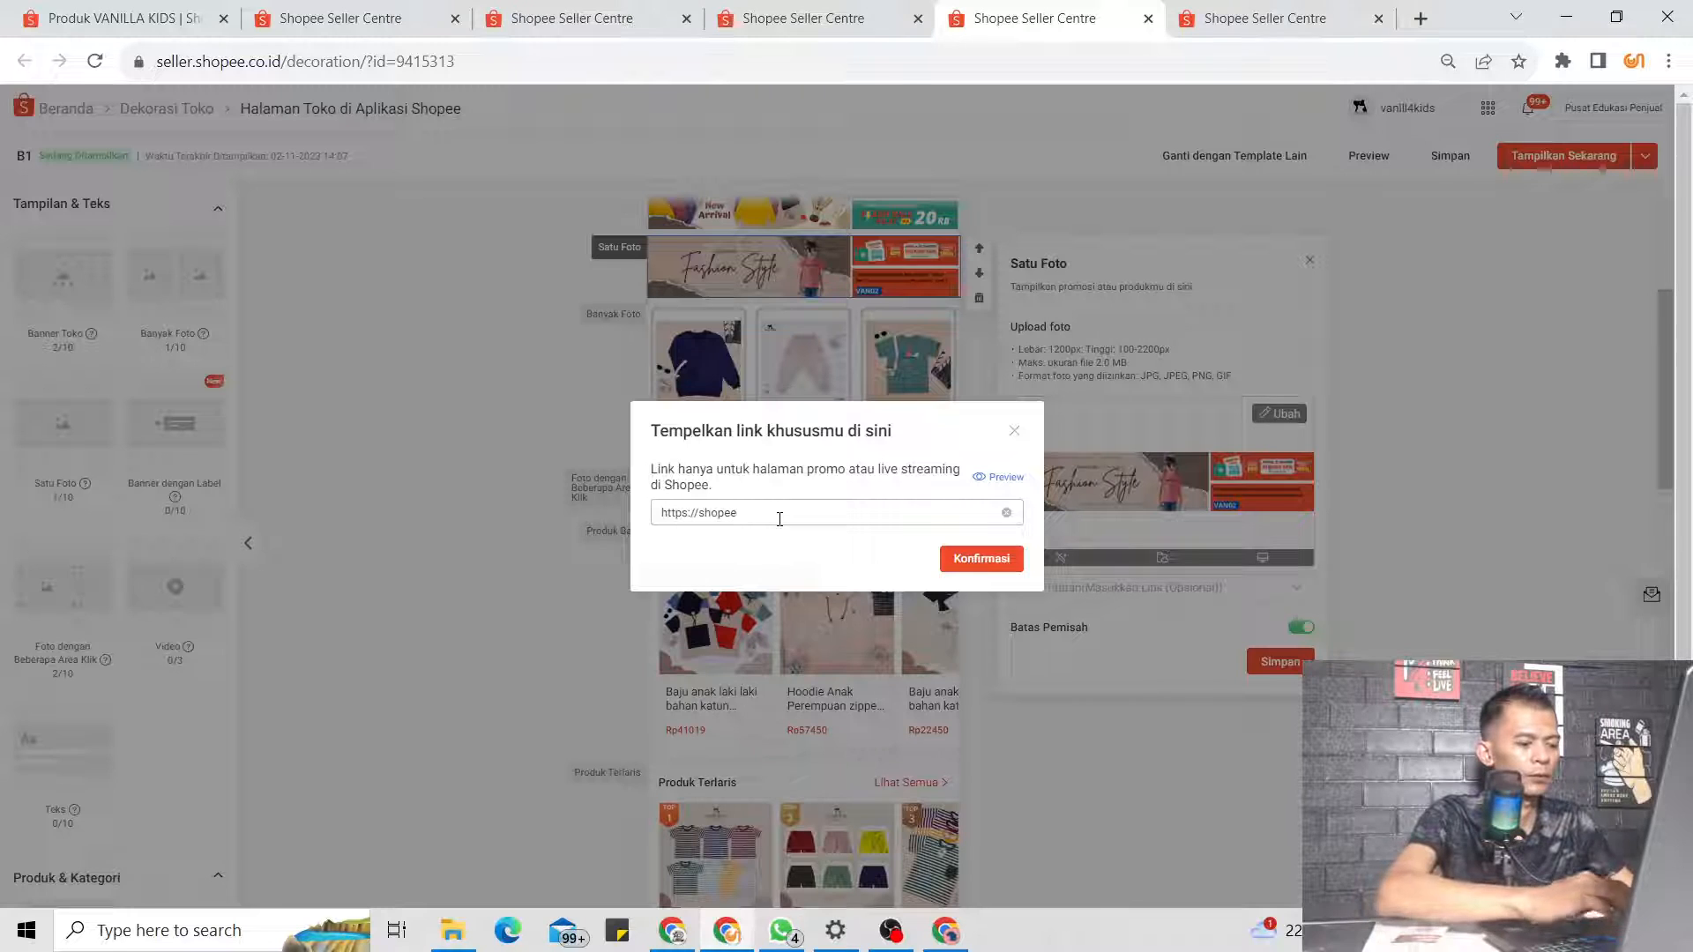
text(.co.id)
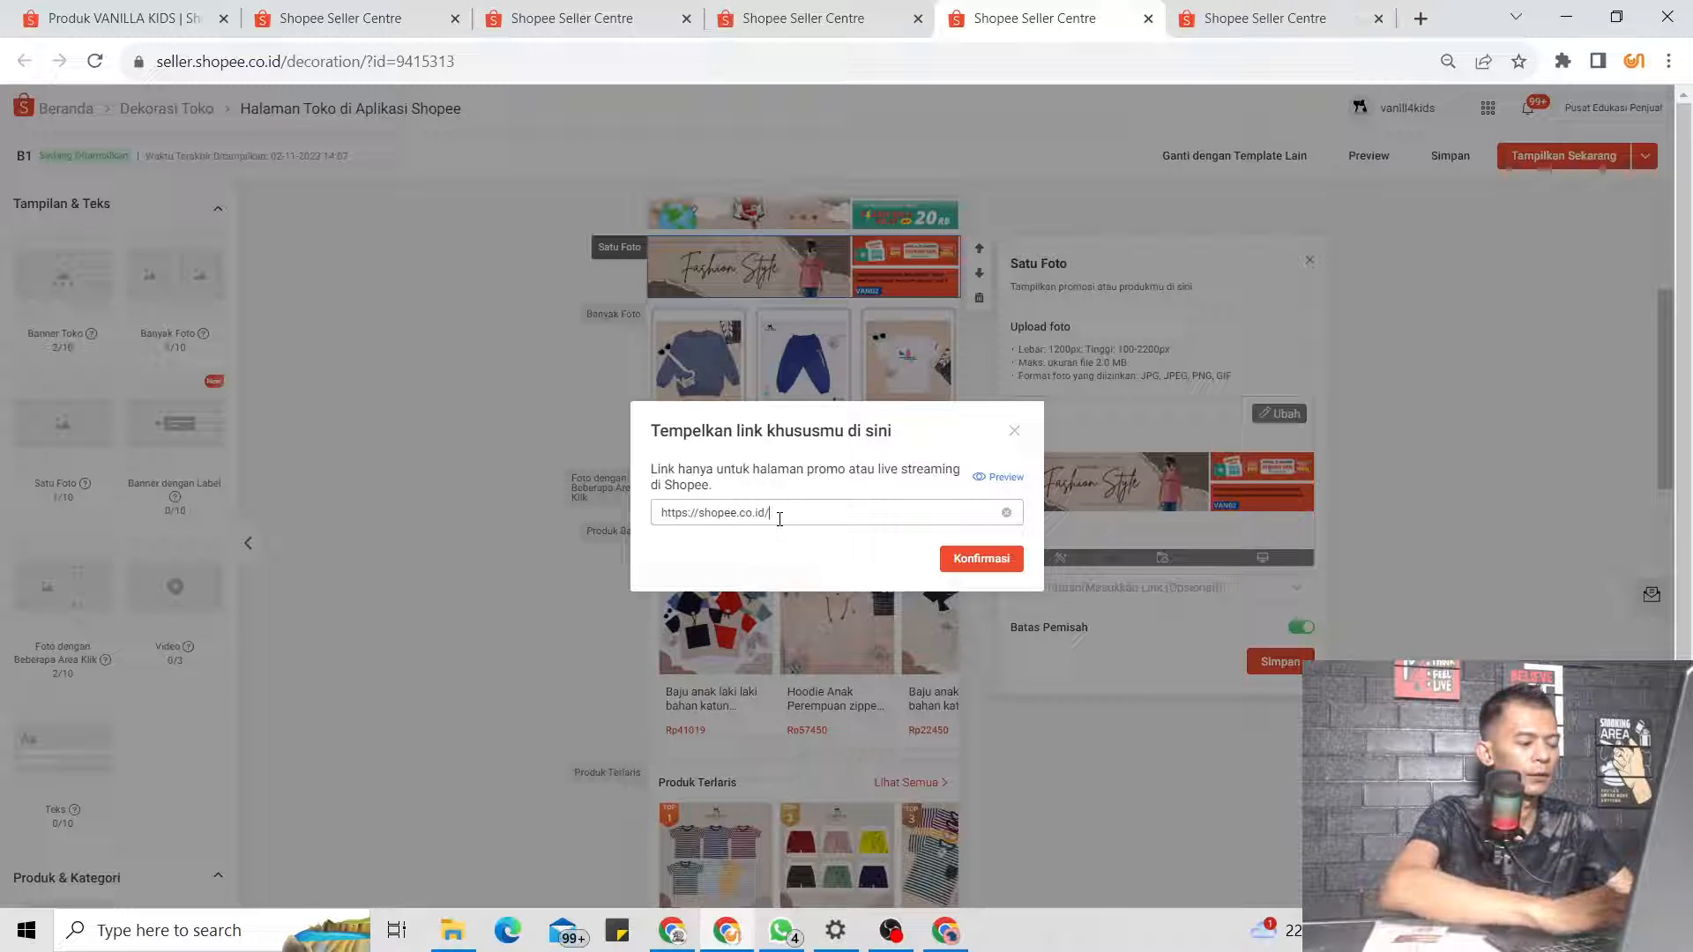
text(/box)
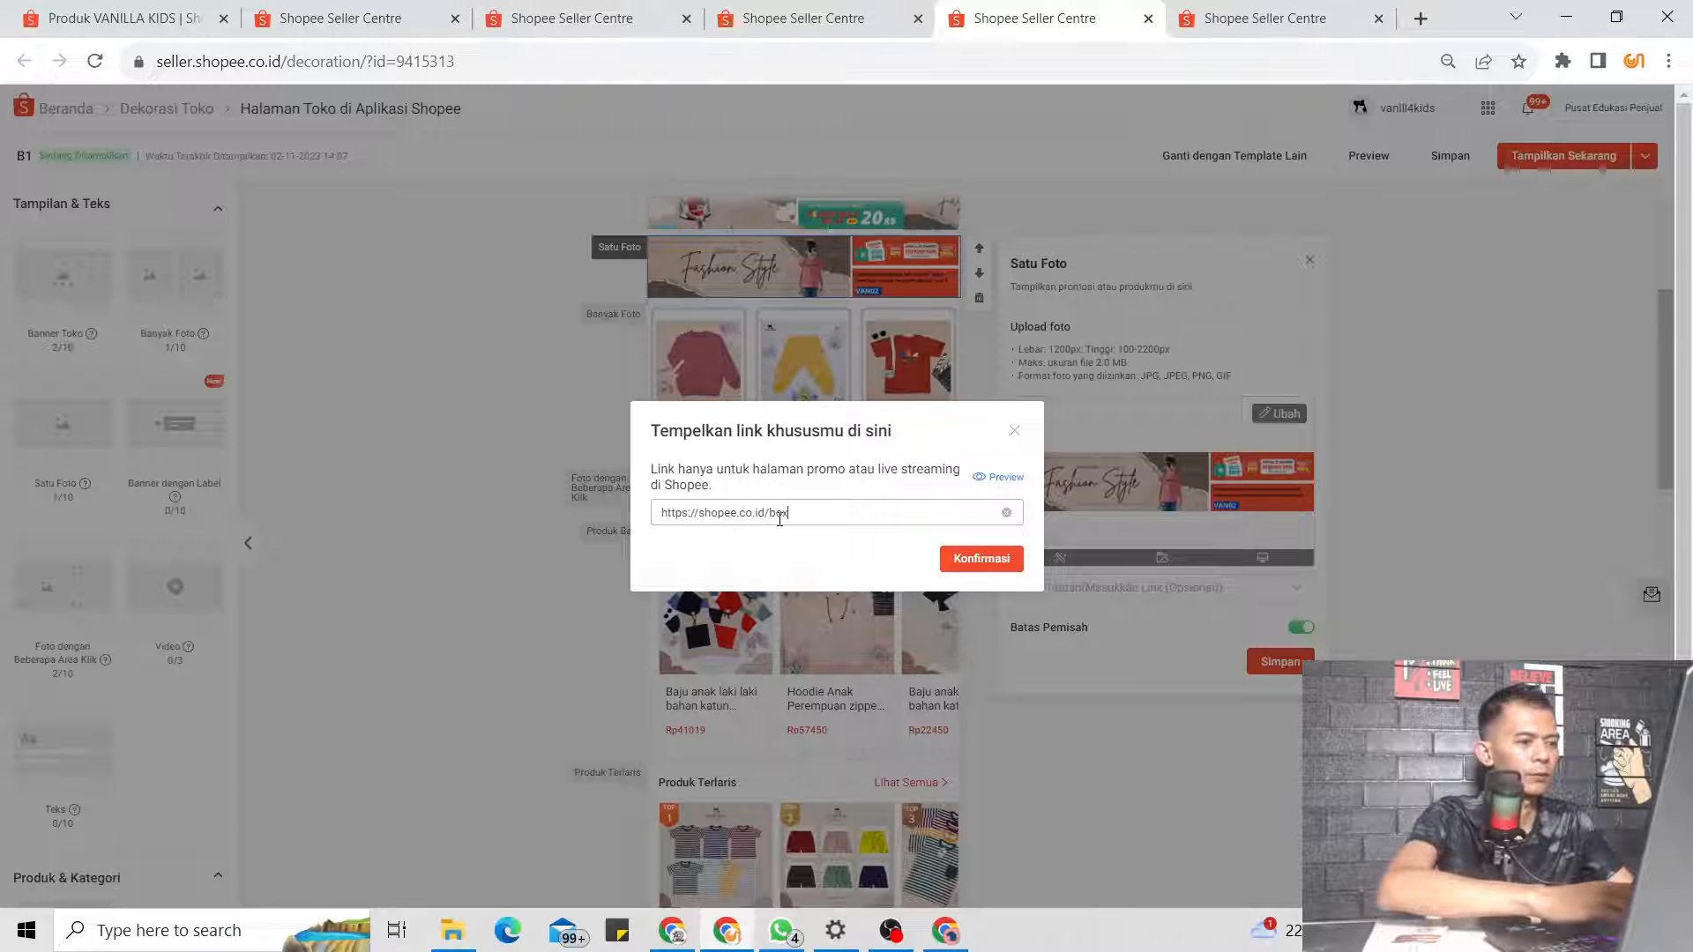
text(erpsych)
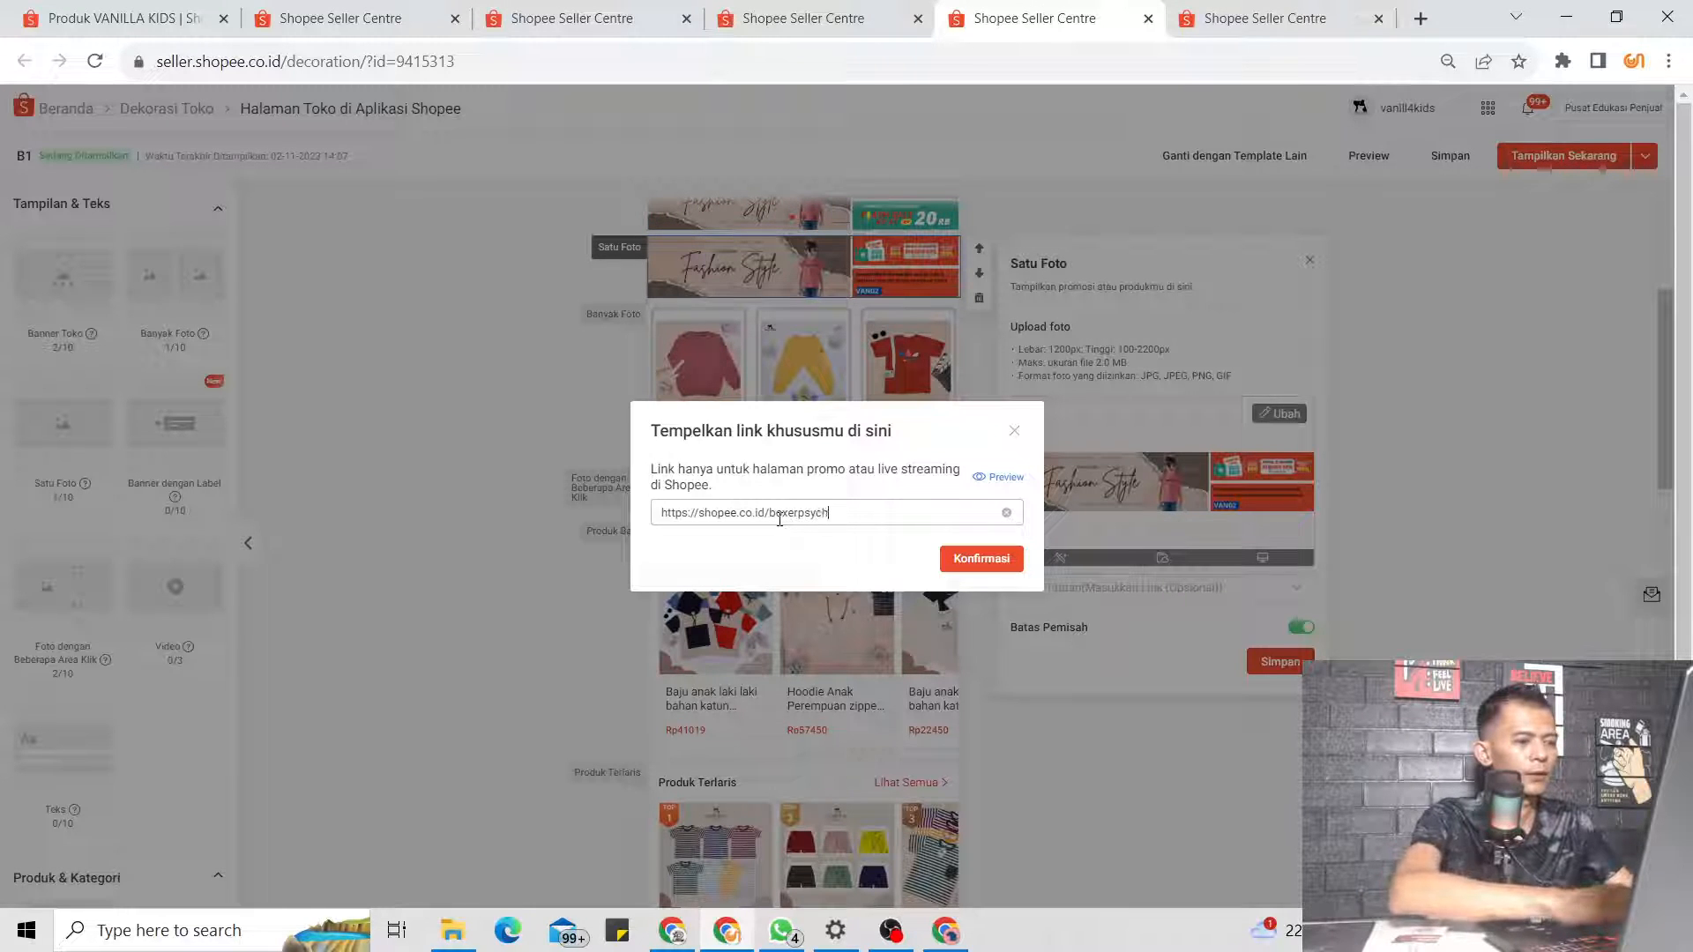
text(o)
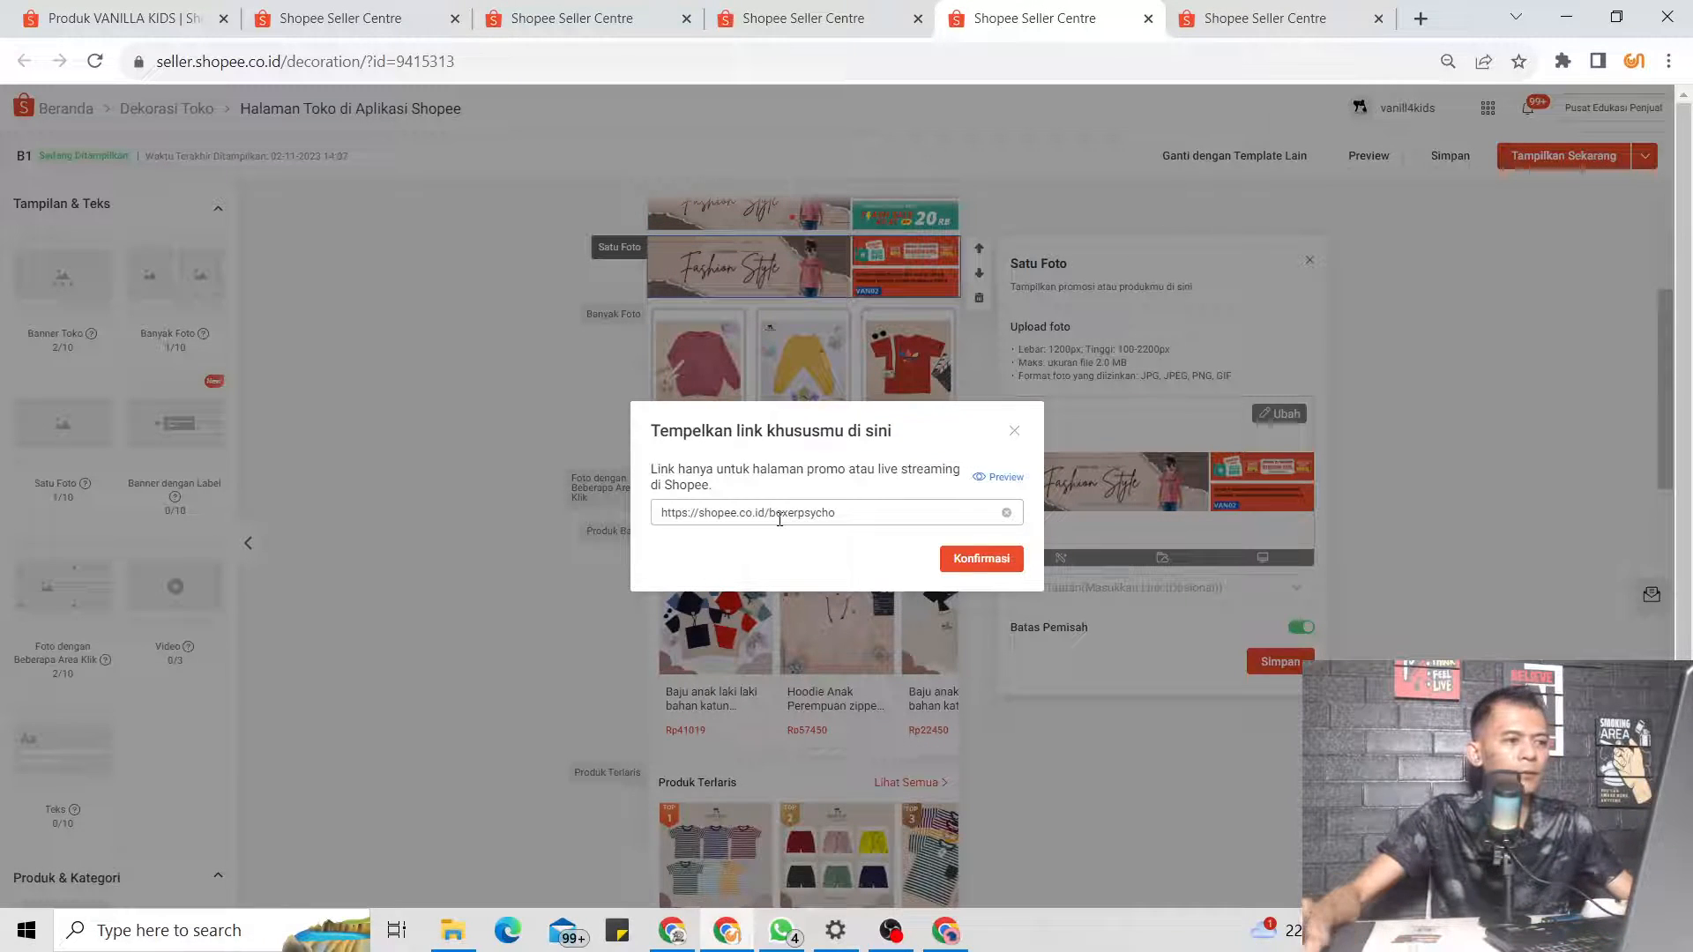
click(968, 576)
Check the linked banner's placement below the second Banner Toko and save the Satu Foto block's settings
scroll(865, 441, up, 3)
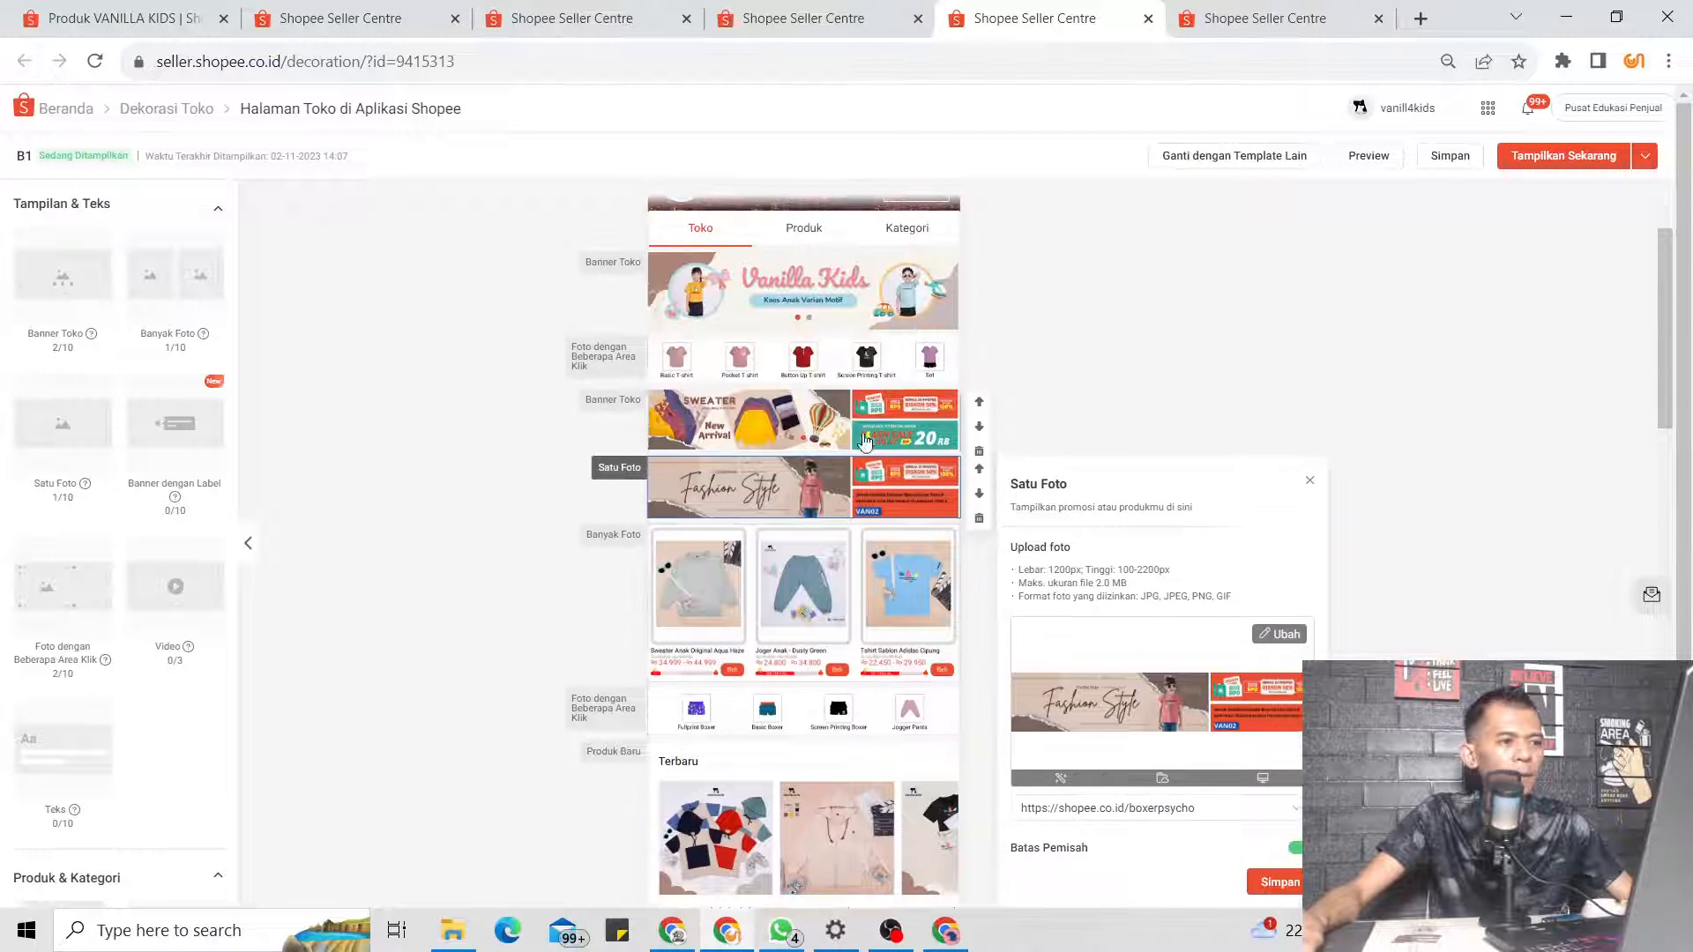
scroll(1232, 725, down, 2)
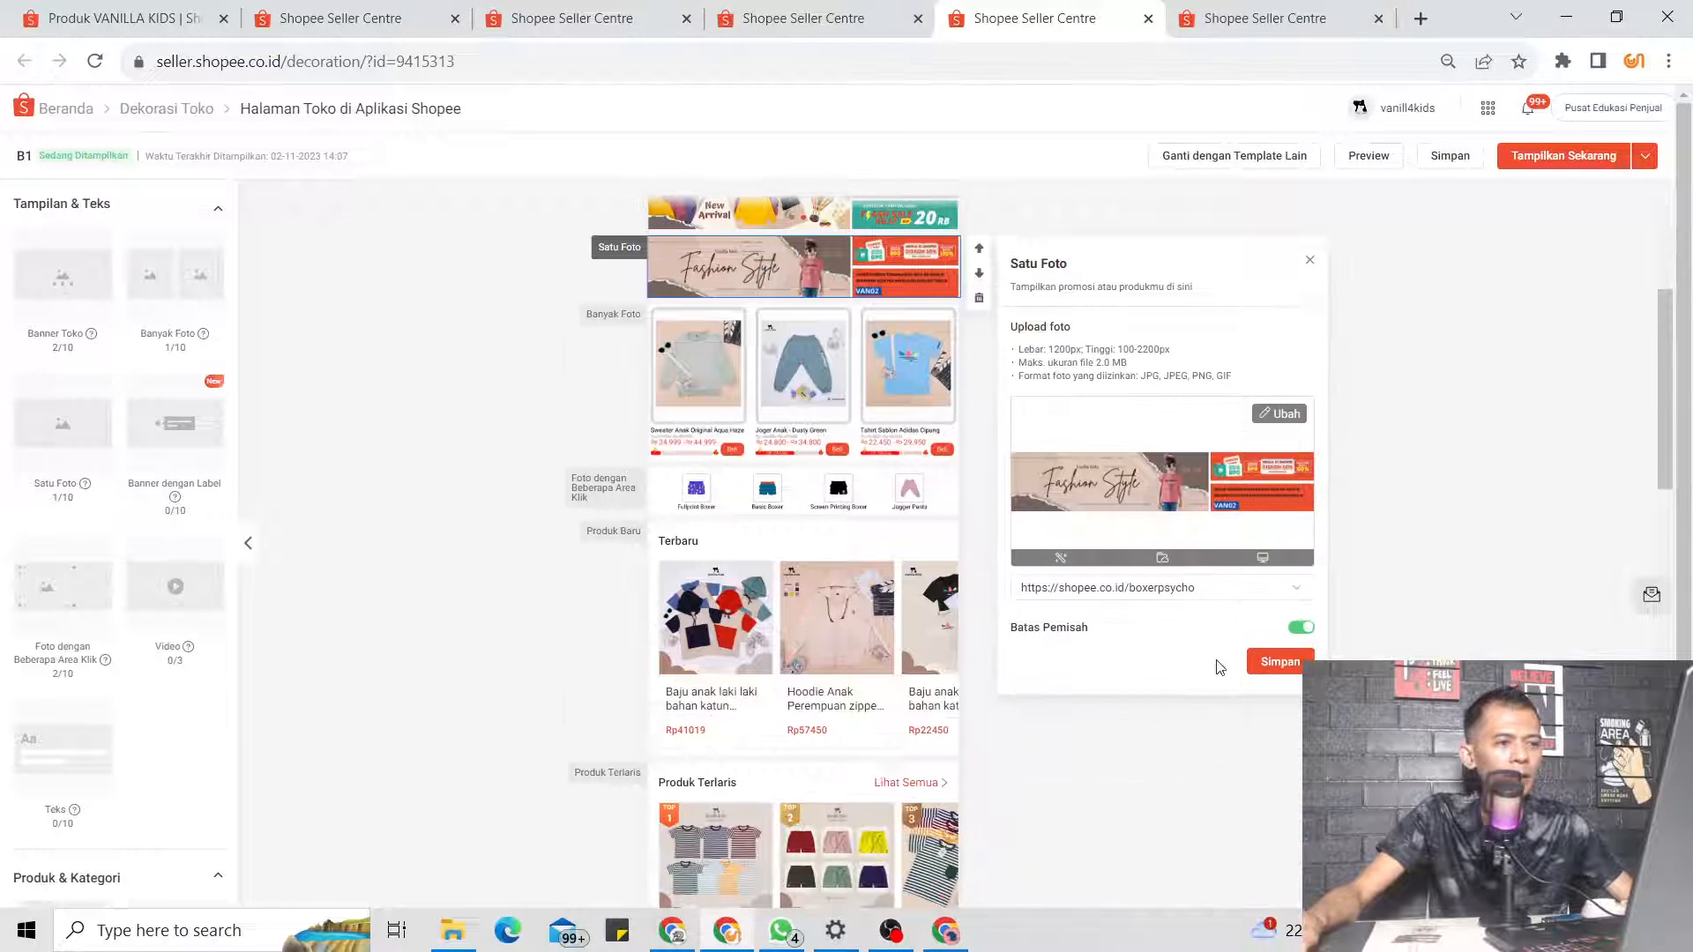
scroll(940, 435, up, 2)
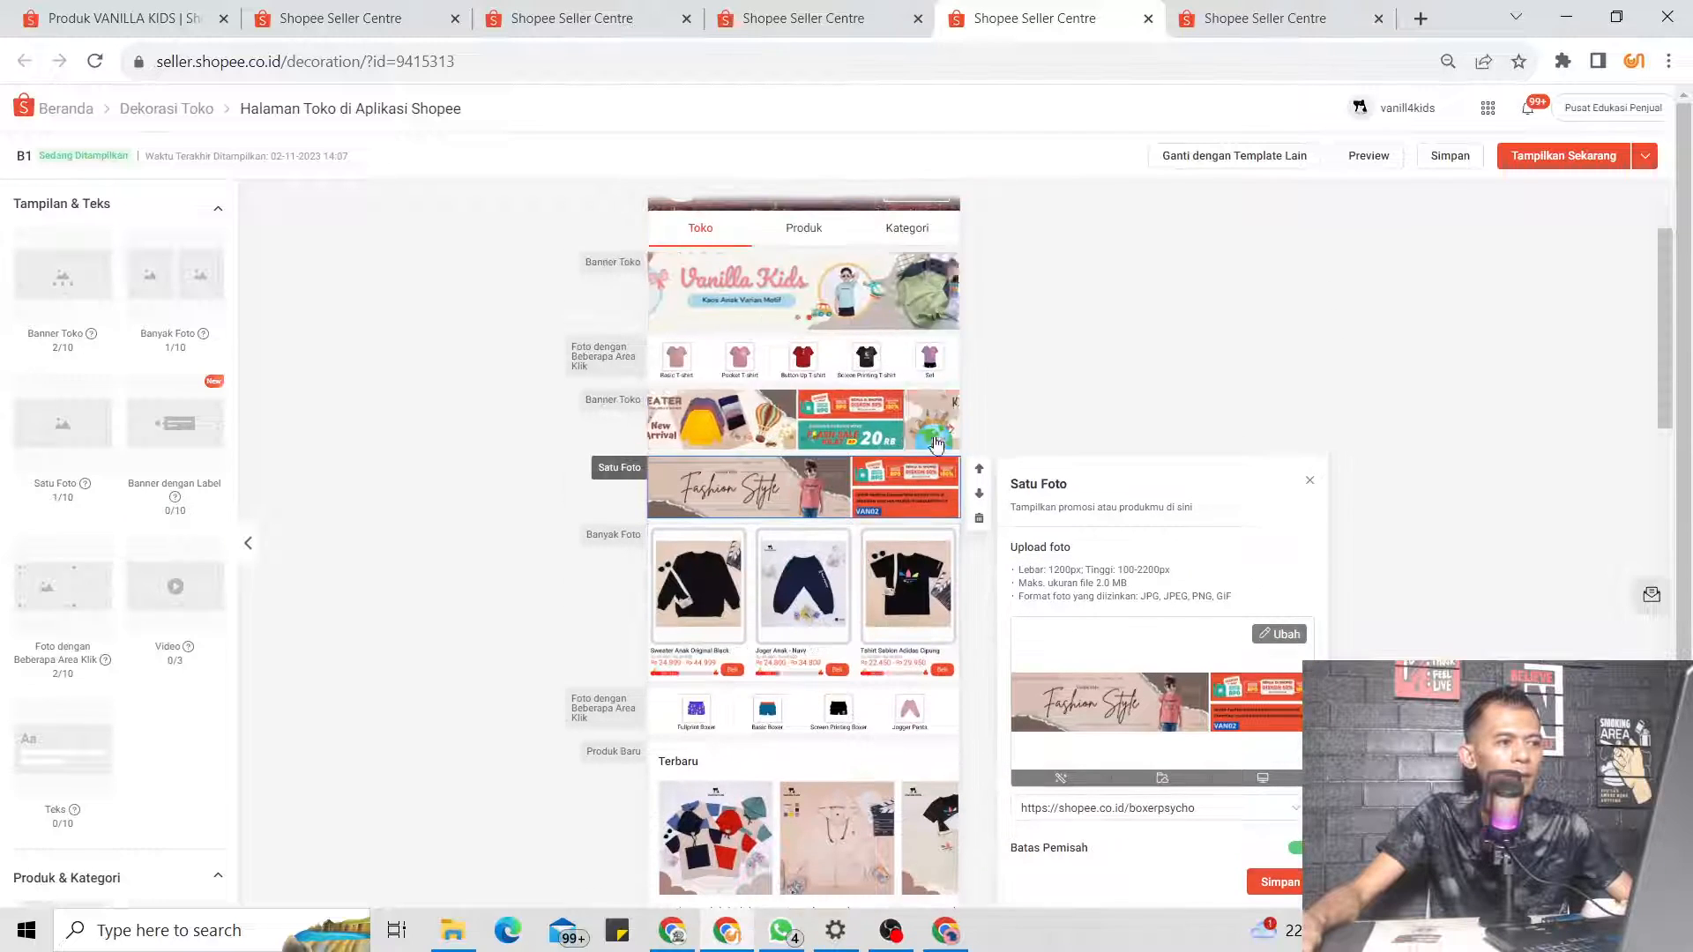
scroll(905, 543, up, 1)
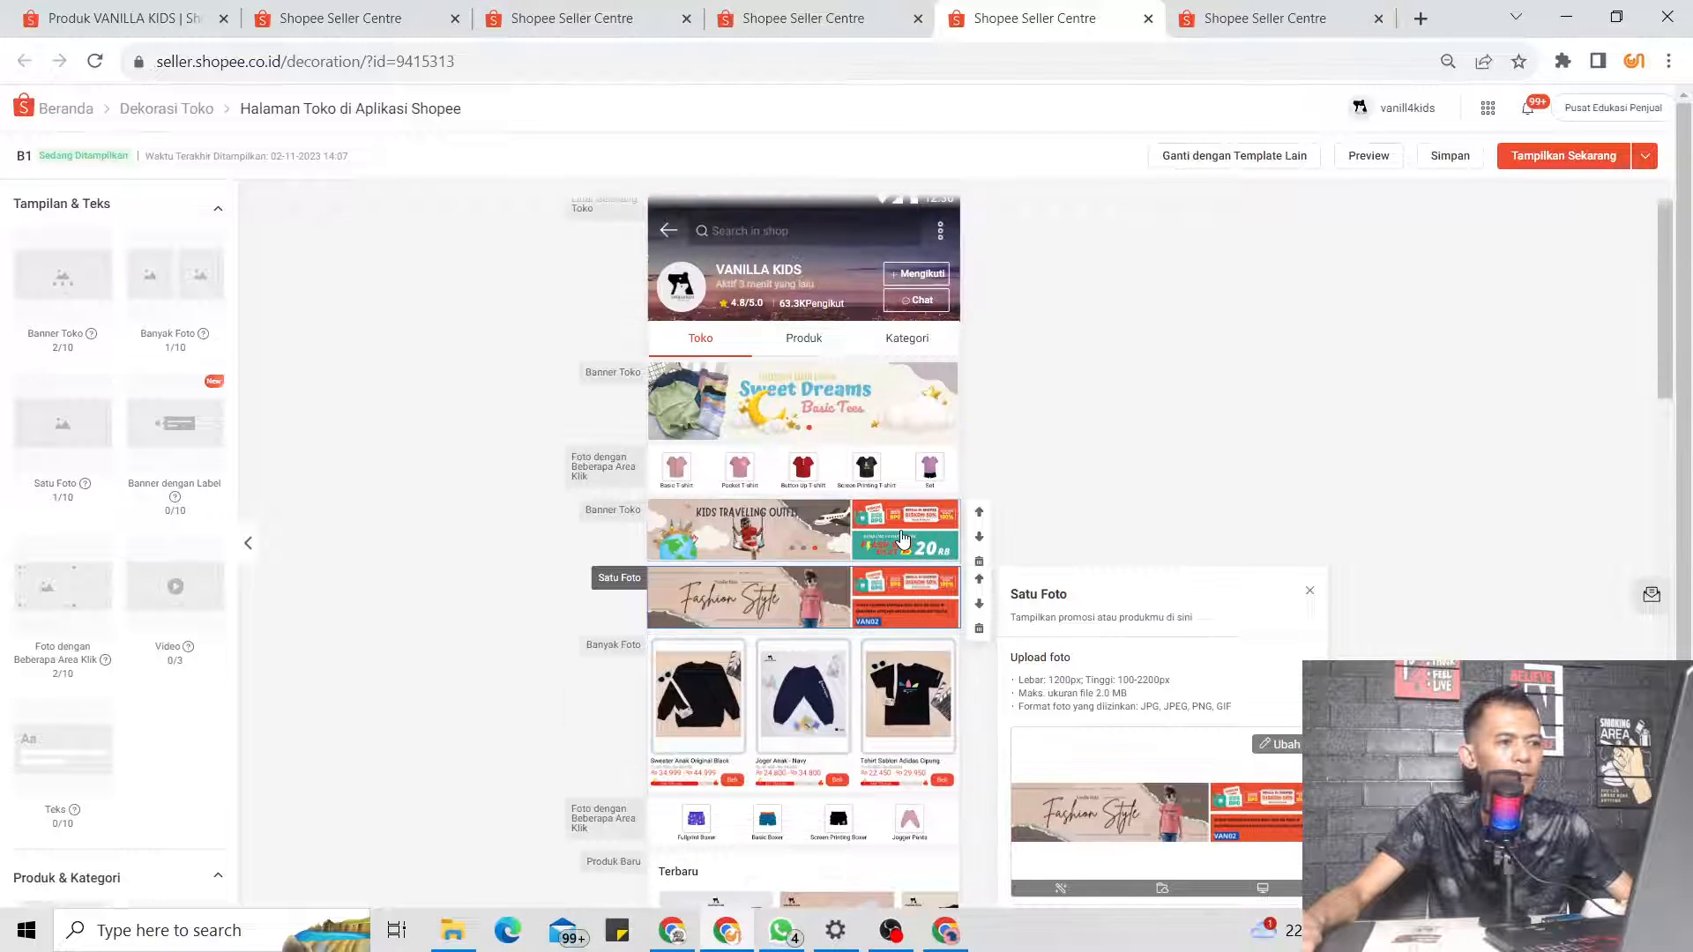
scroll(902, 538, down, 2)
click(1279, 772)
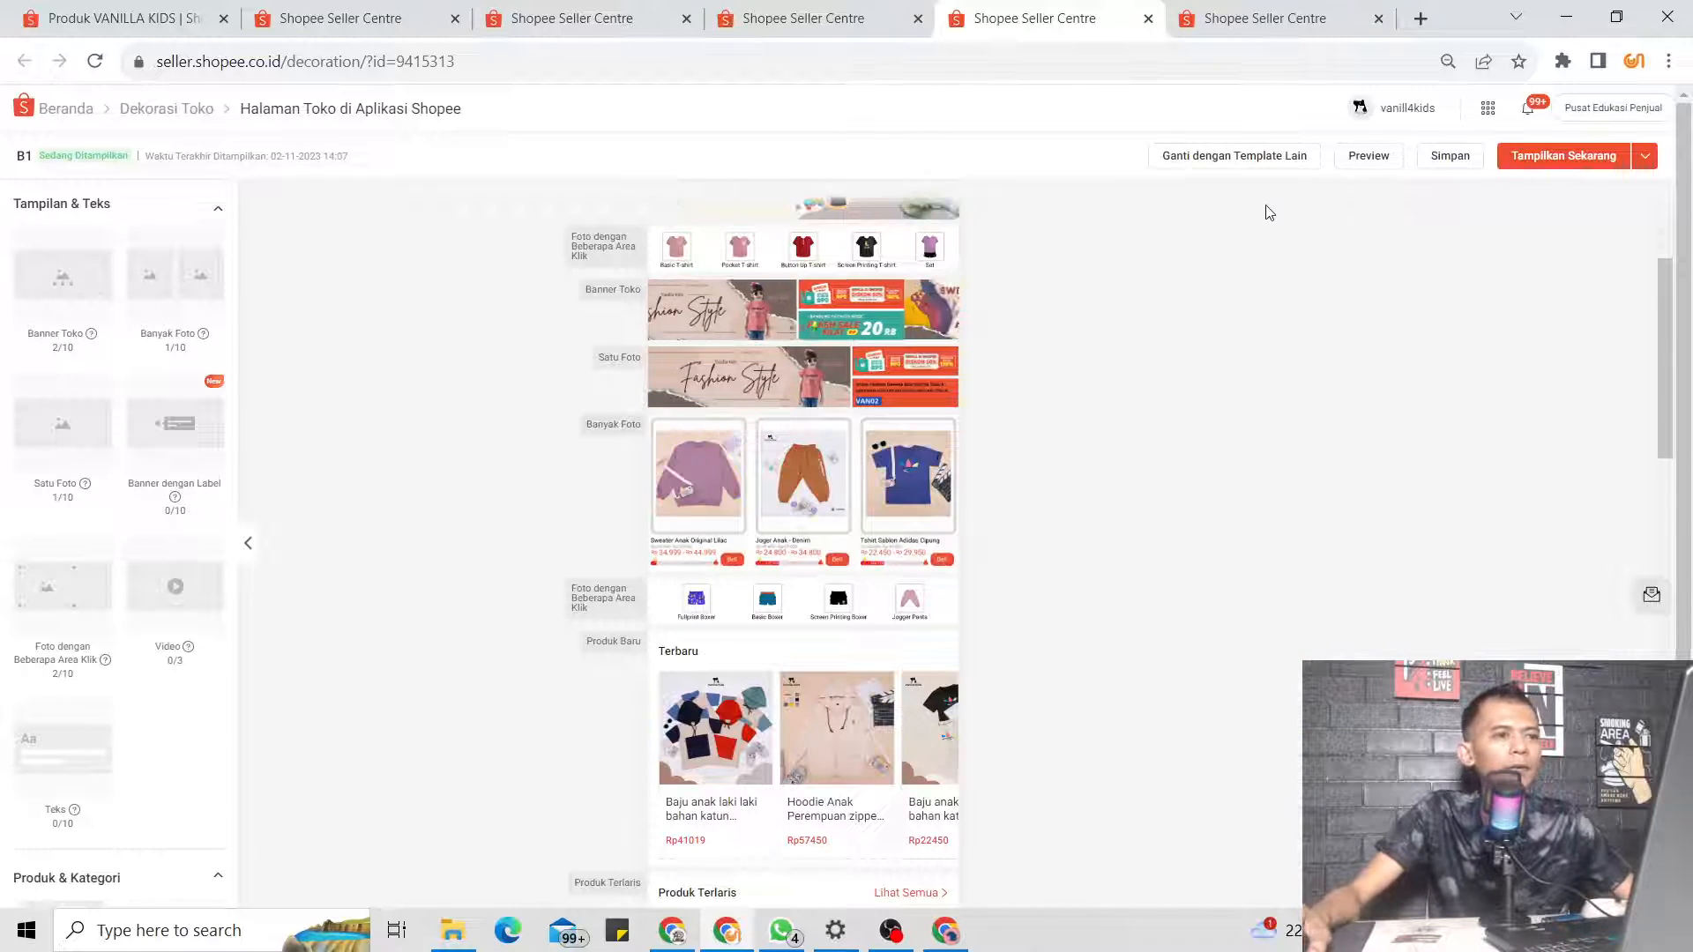
Publish the decoration to the Shopee app shop page and try to use it on the Shopee website shop page too
click(1561, 170)
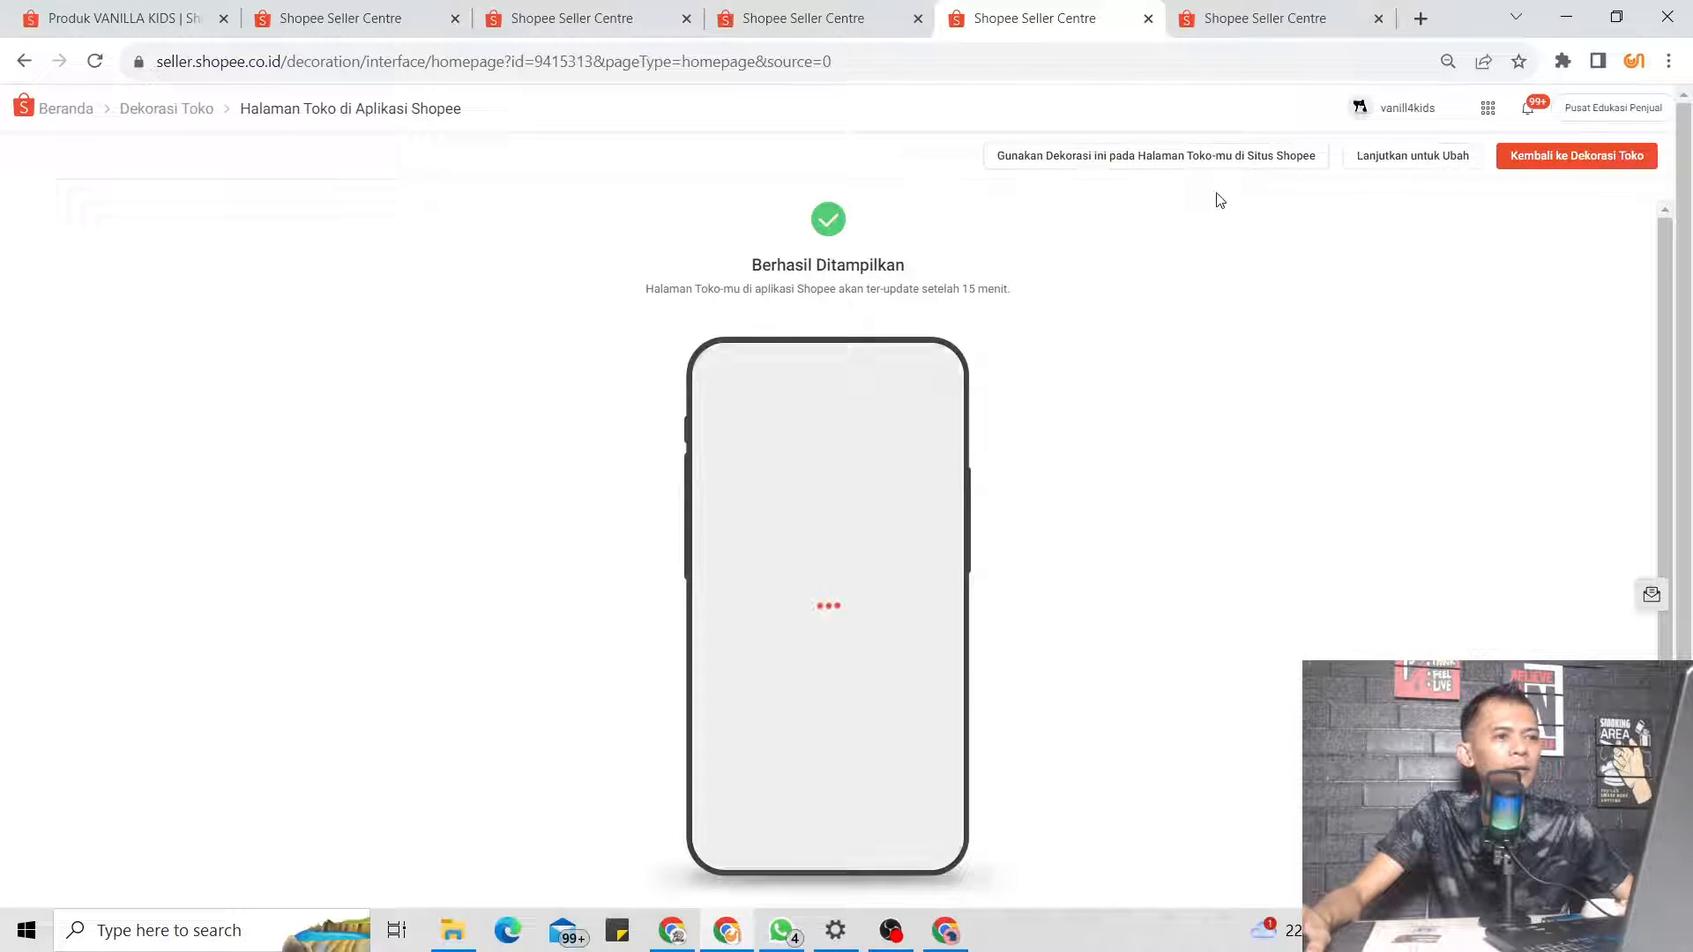
click(1180, 165)
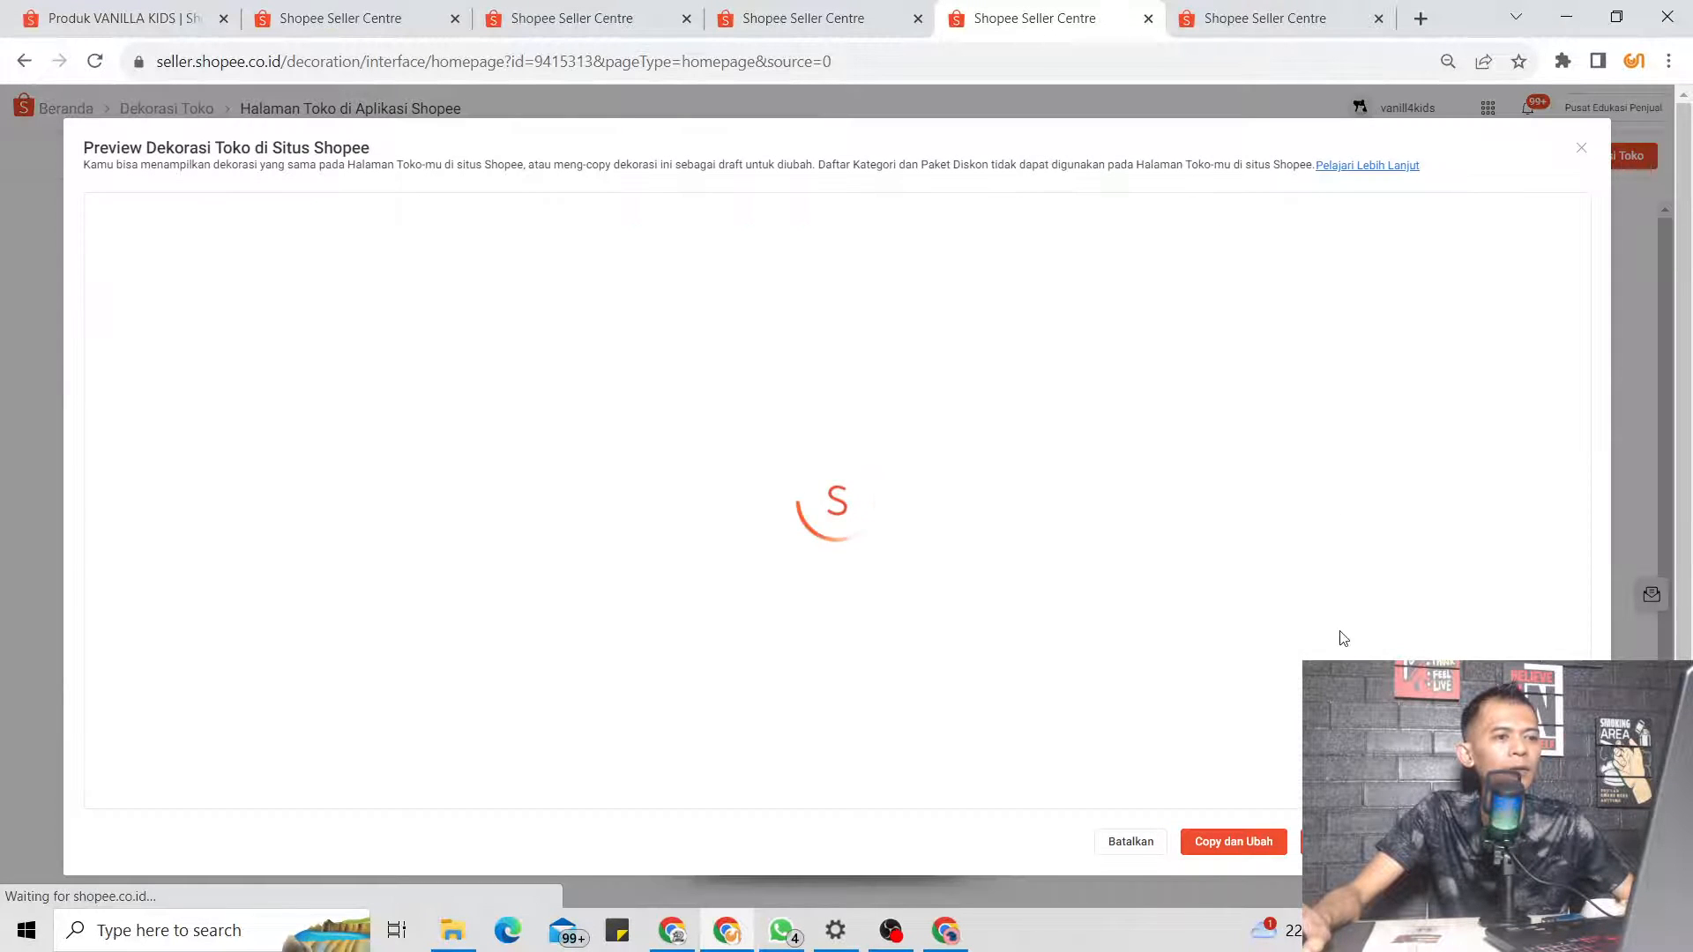
click(1411, 841)
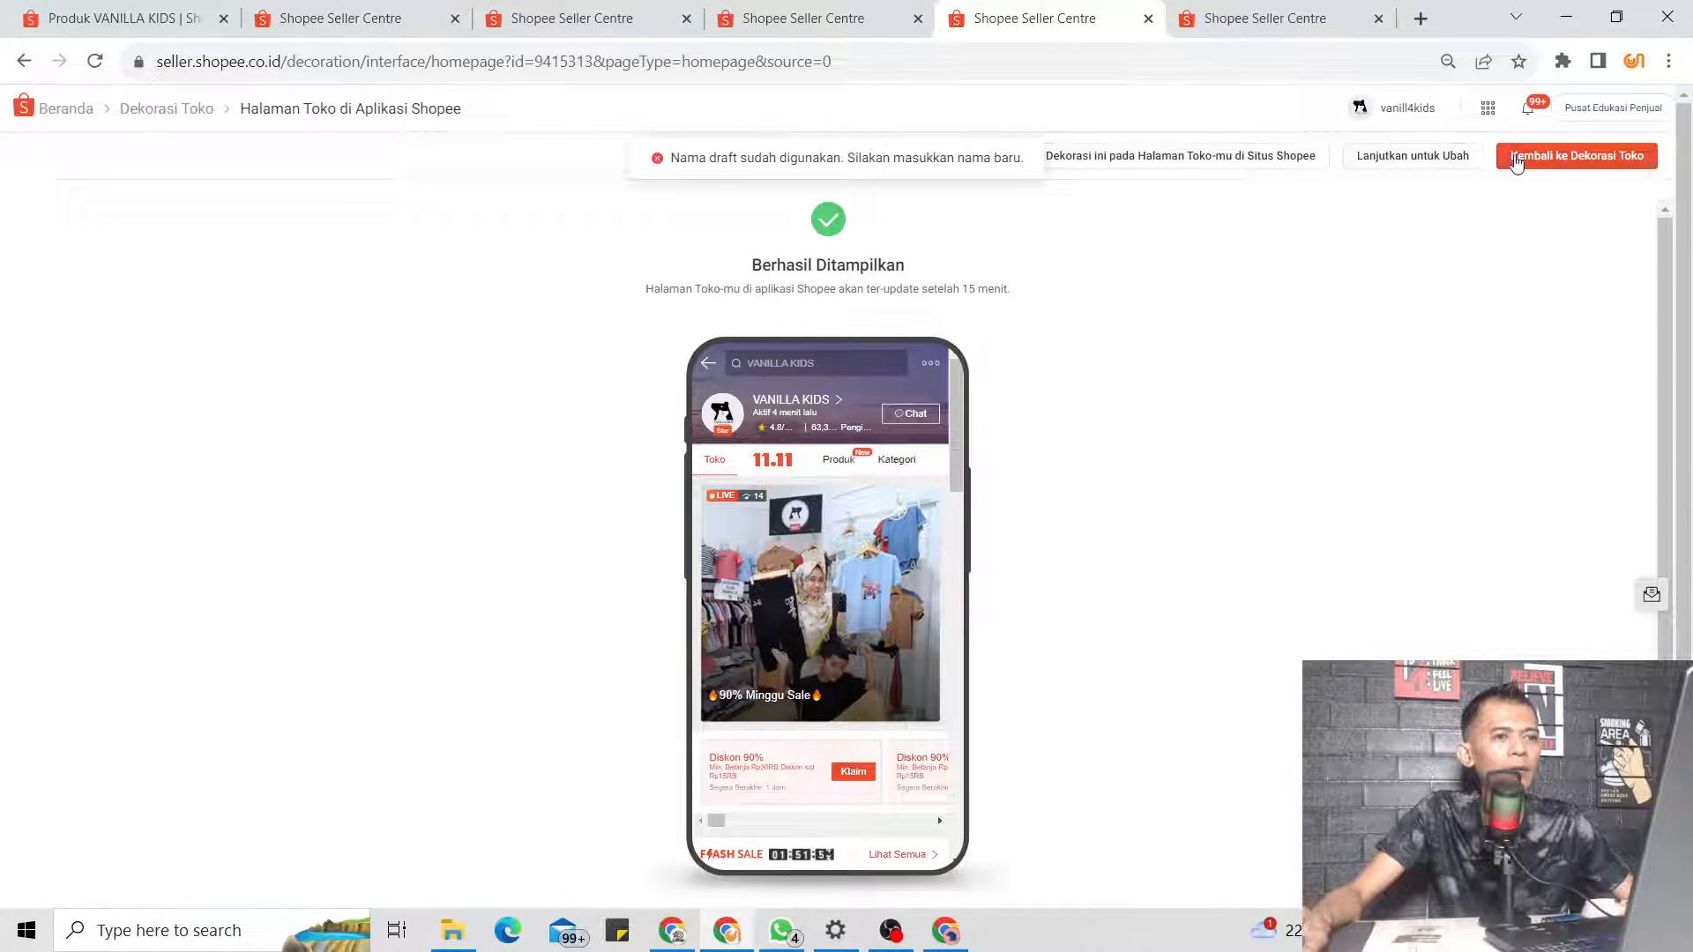
Return to Dekorasi Toko and rename the Situs Shopee draft B1 as X1
click(1577, 156)
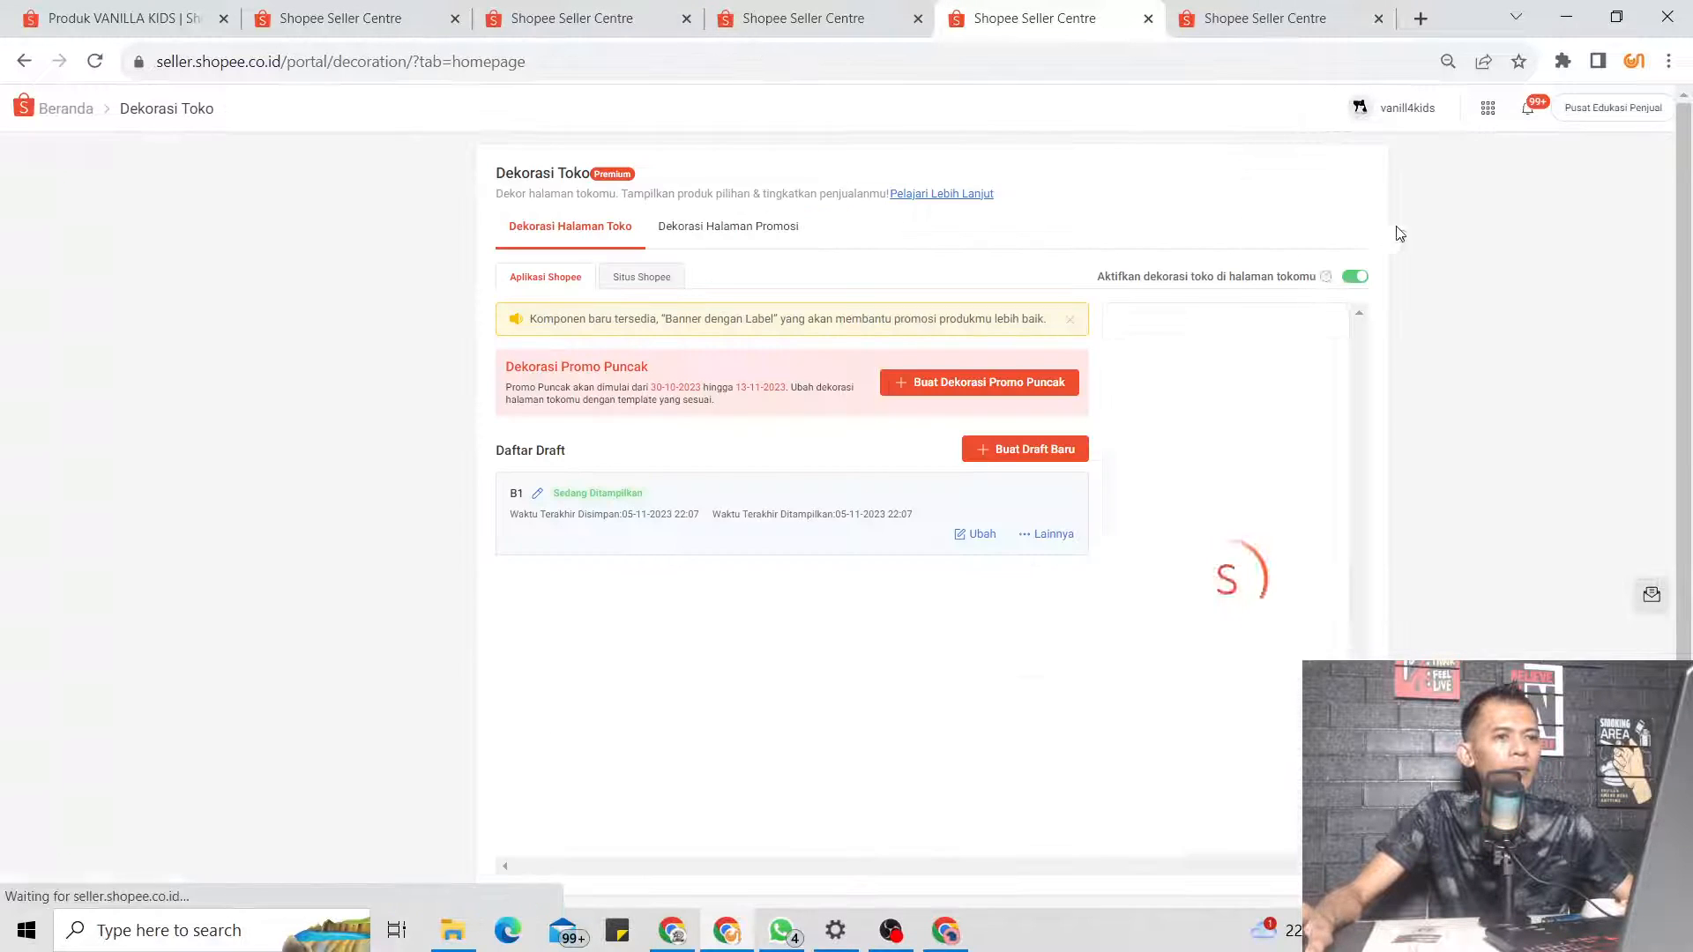
click(643, 280)
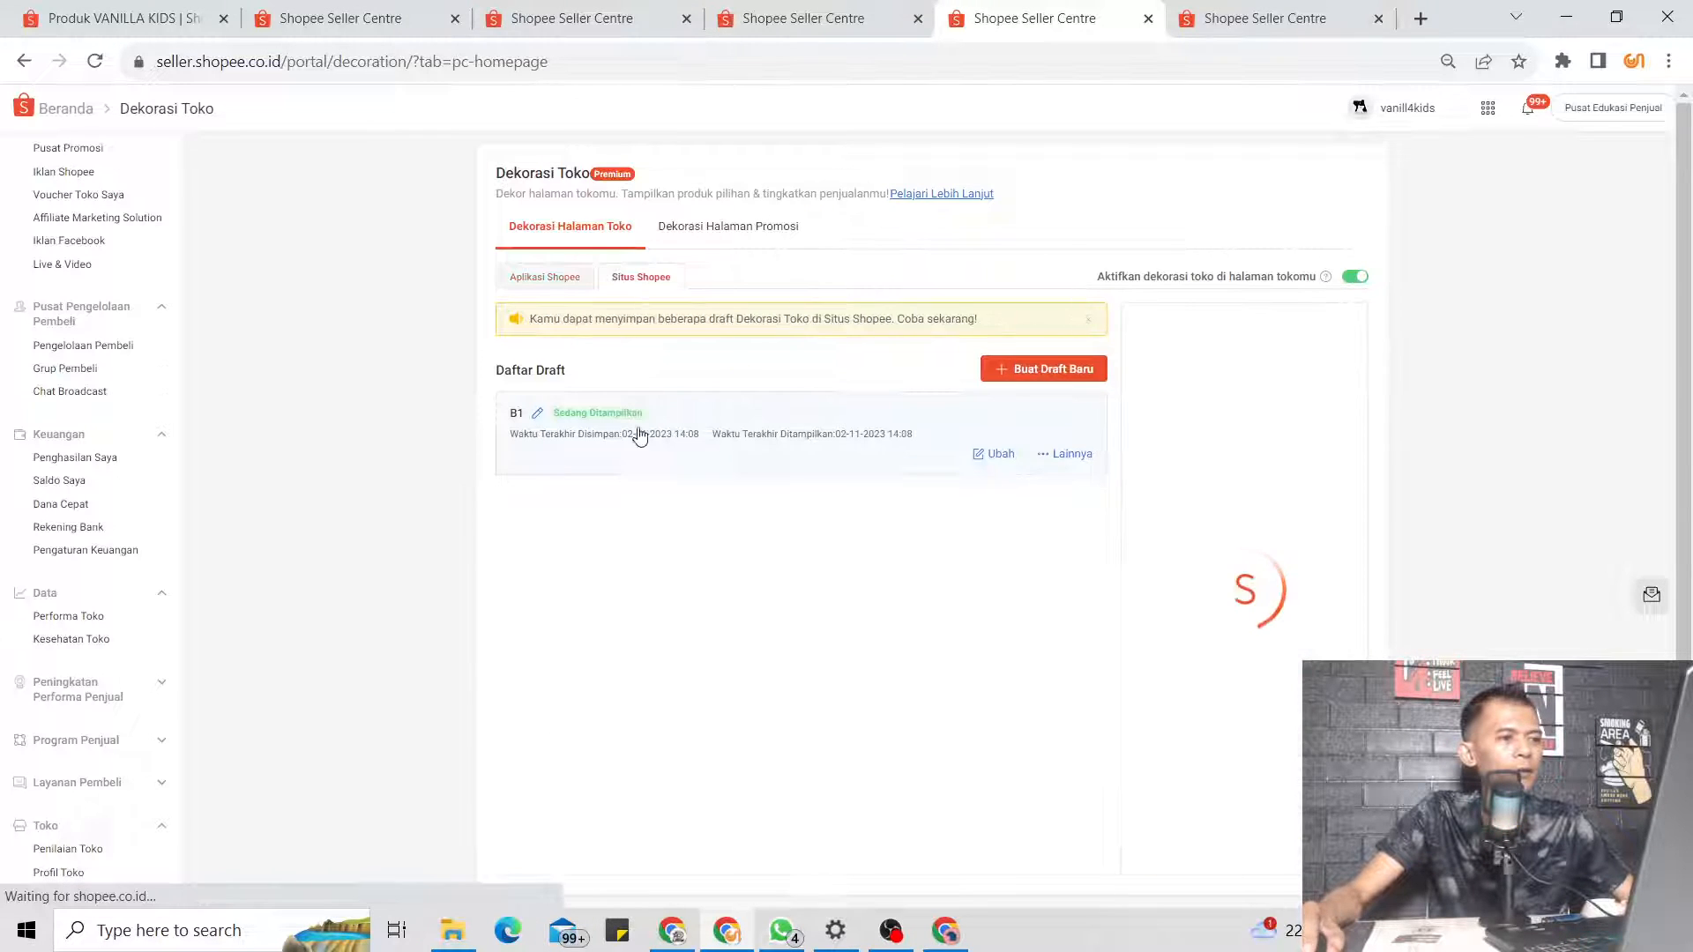
click(535, 413)
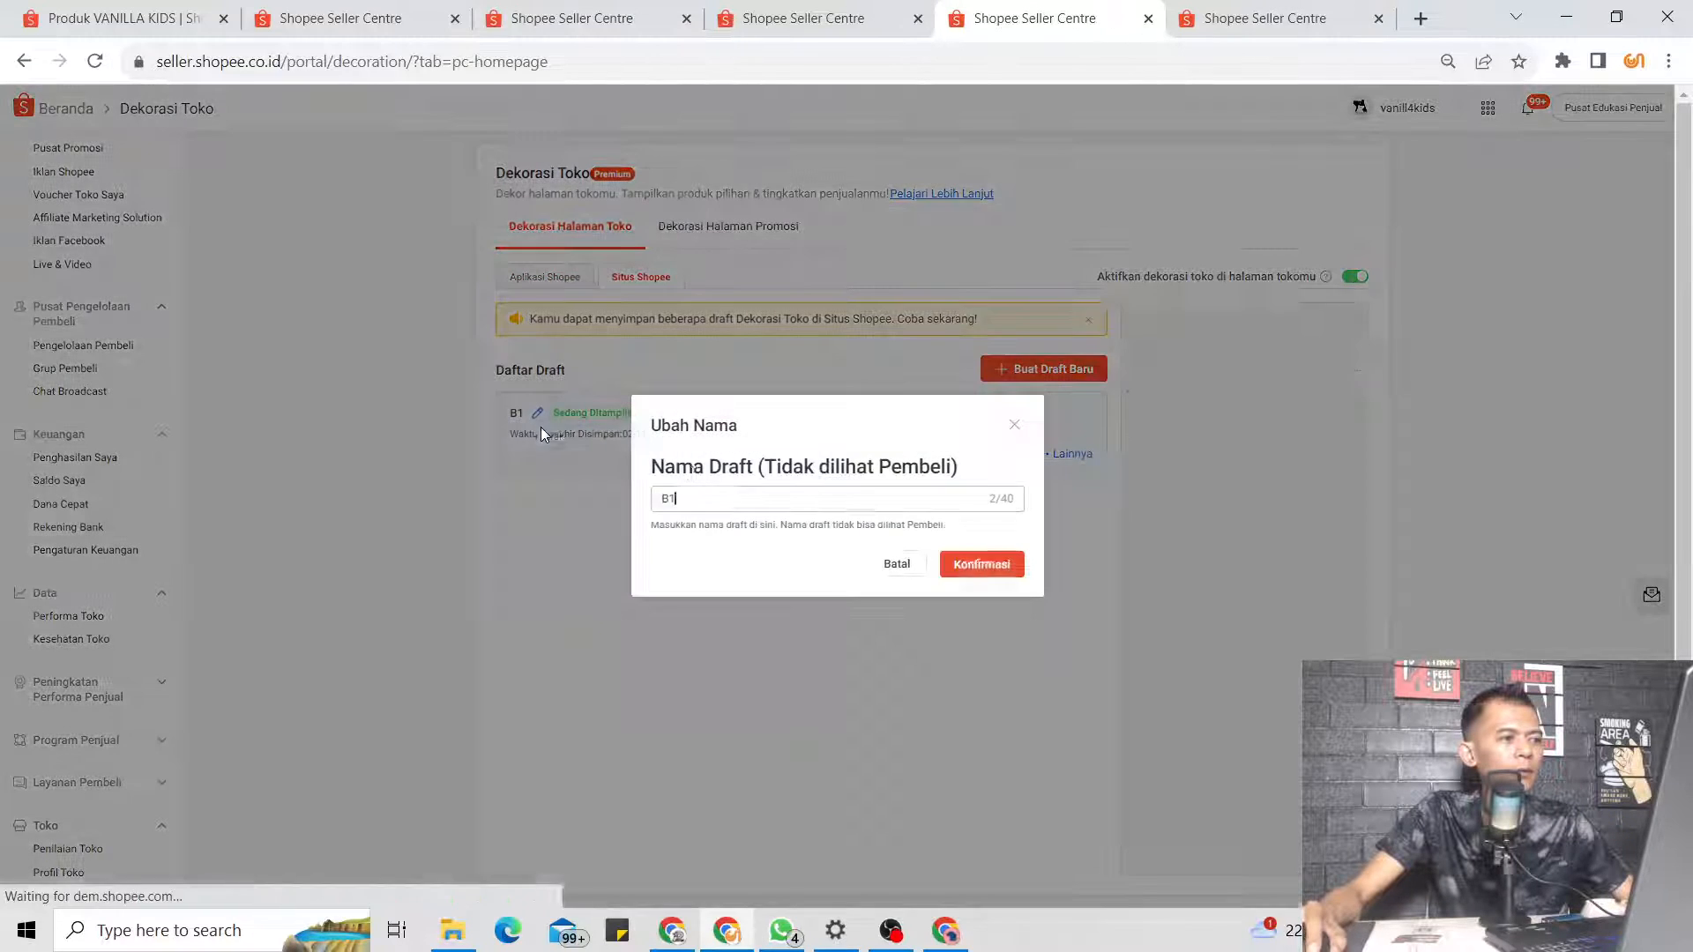
double_click(703, 499)
text(X1)
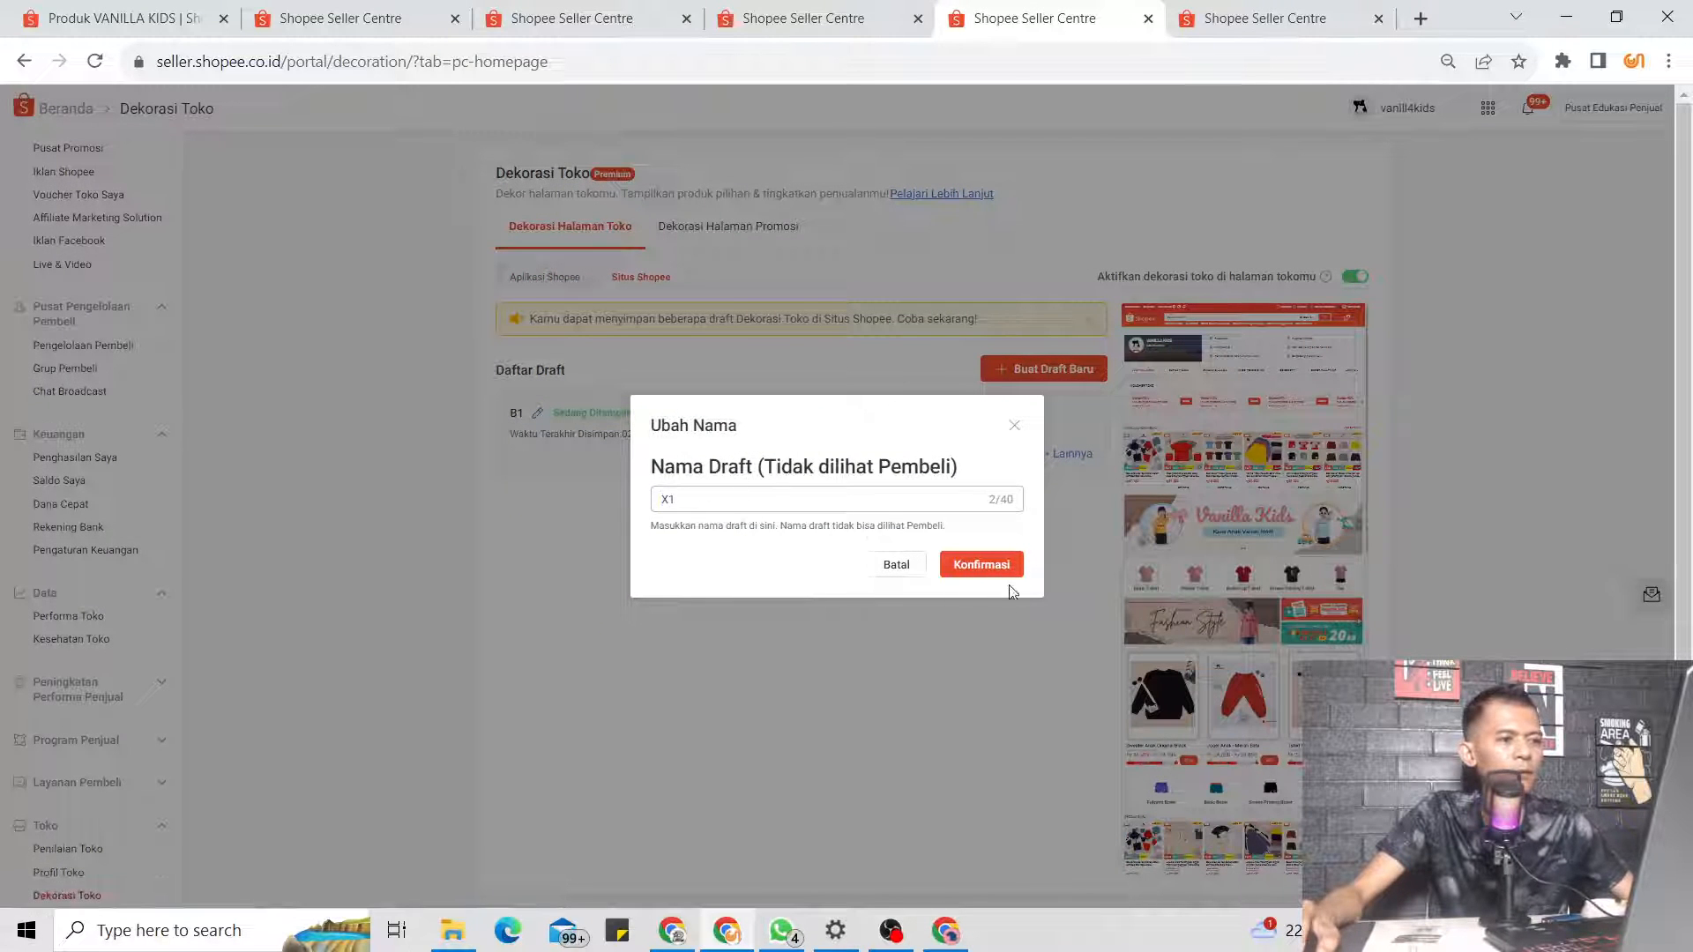
click(982, 564)
Reopen the Aplikasi Shopee draft B1, publish it, and display the same decoration on the Situs Shopee shop page
click(581, 281)
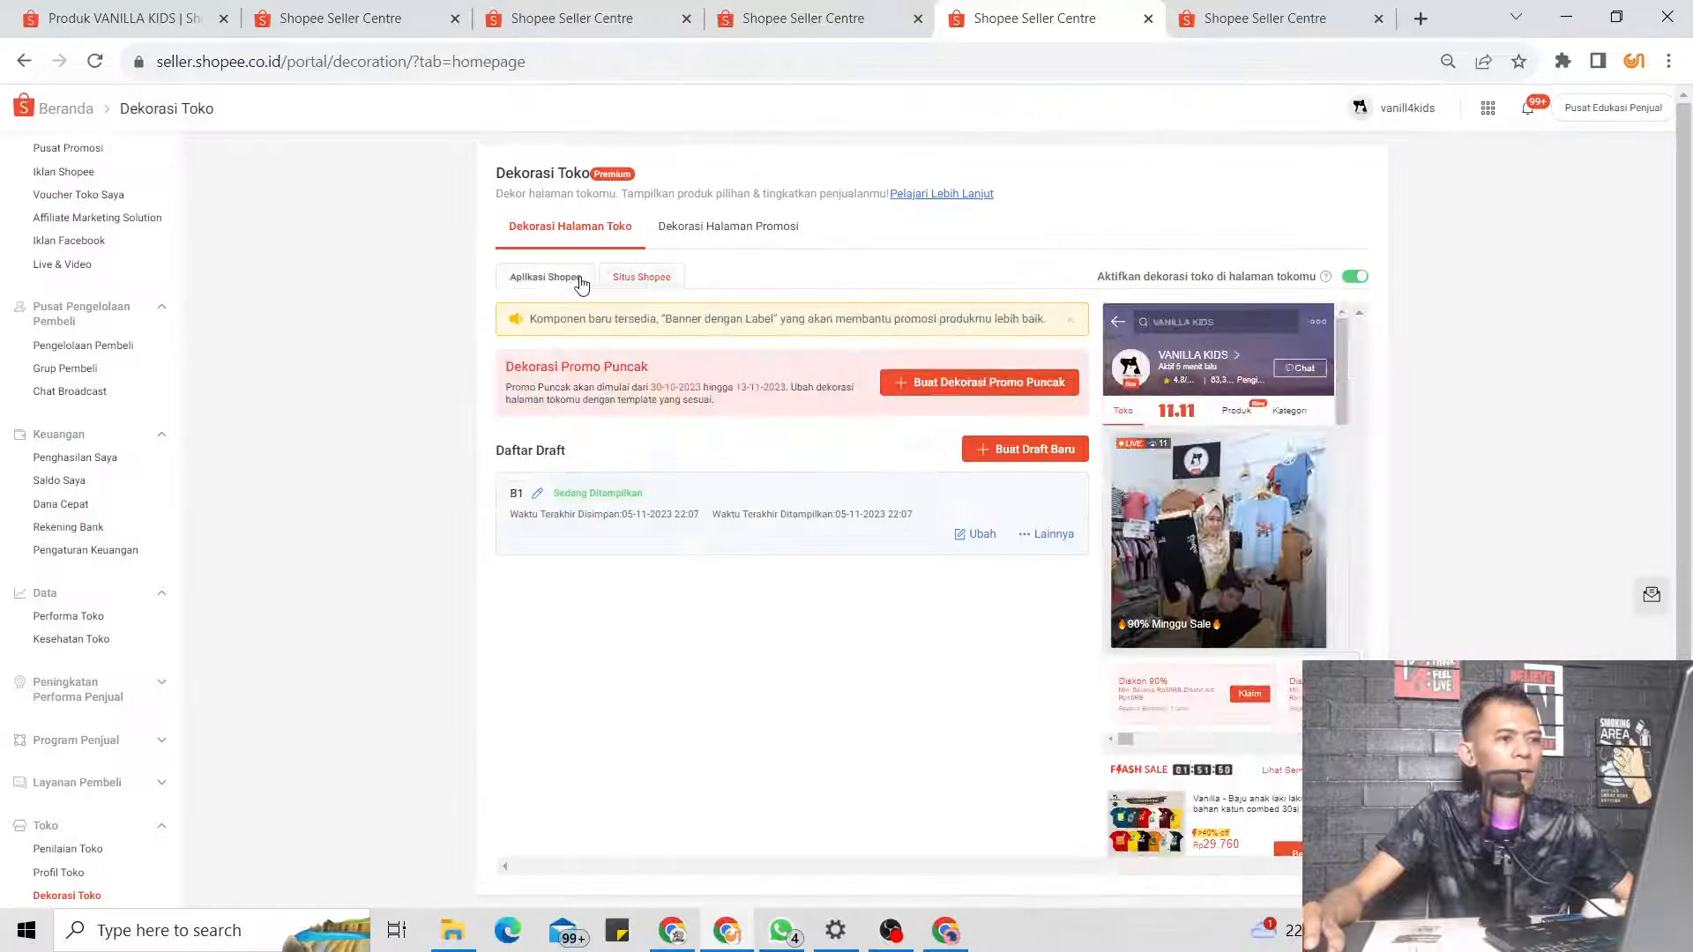
click(975, 533)
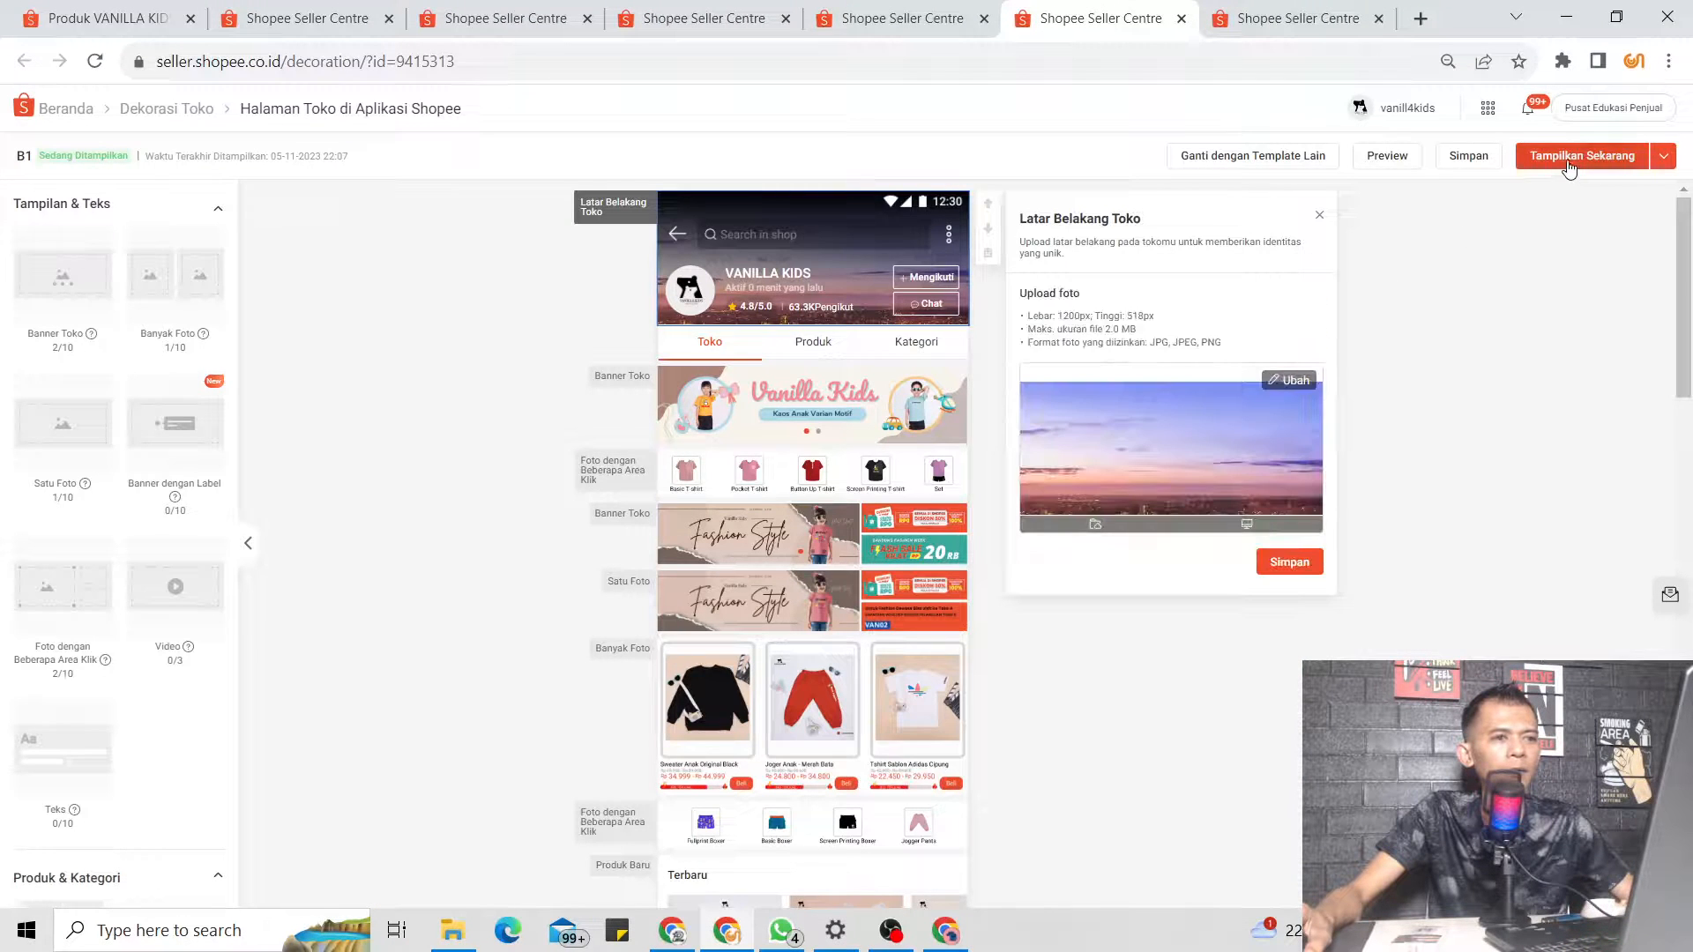
click(1568, 168)
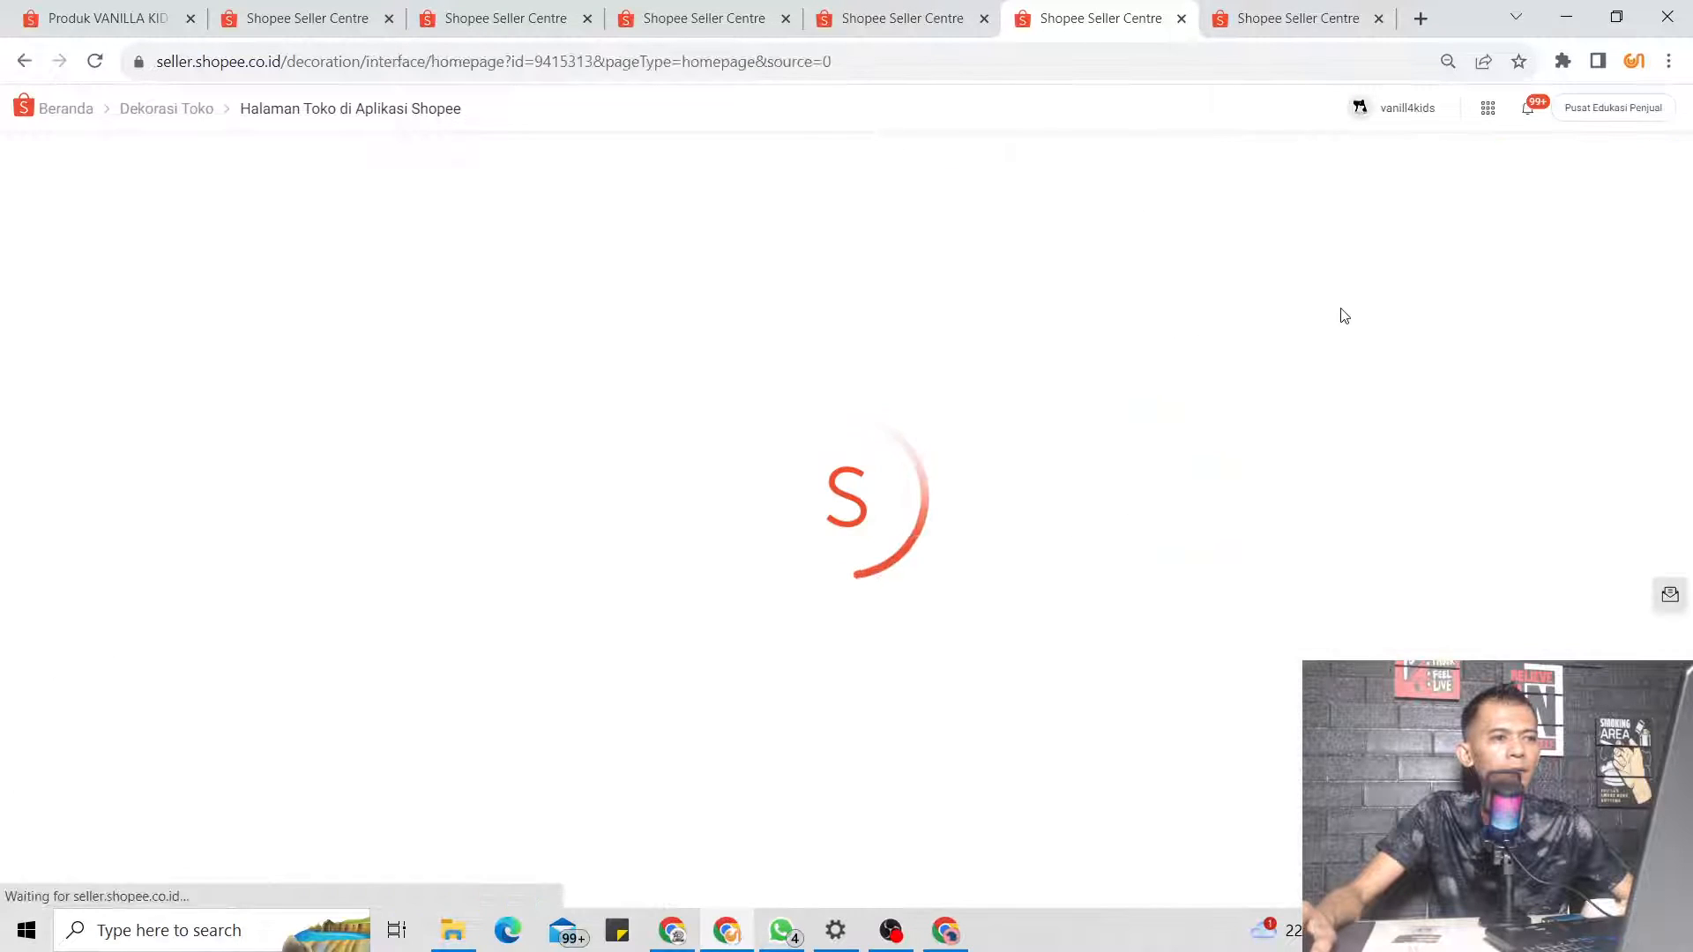
click(1182, 159)
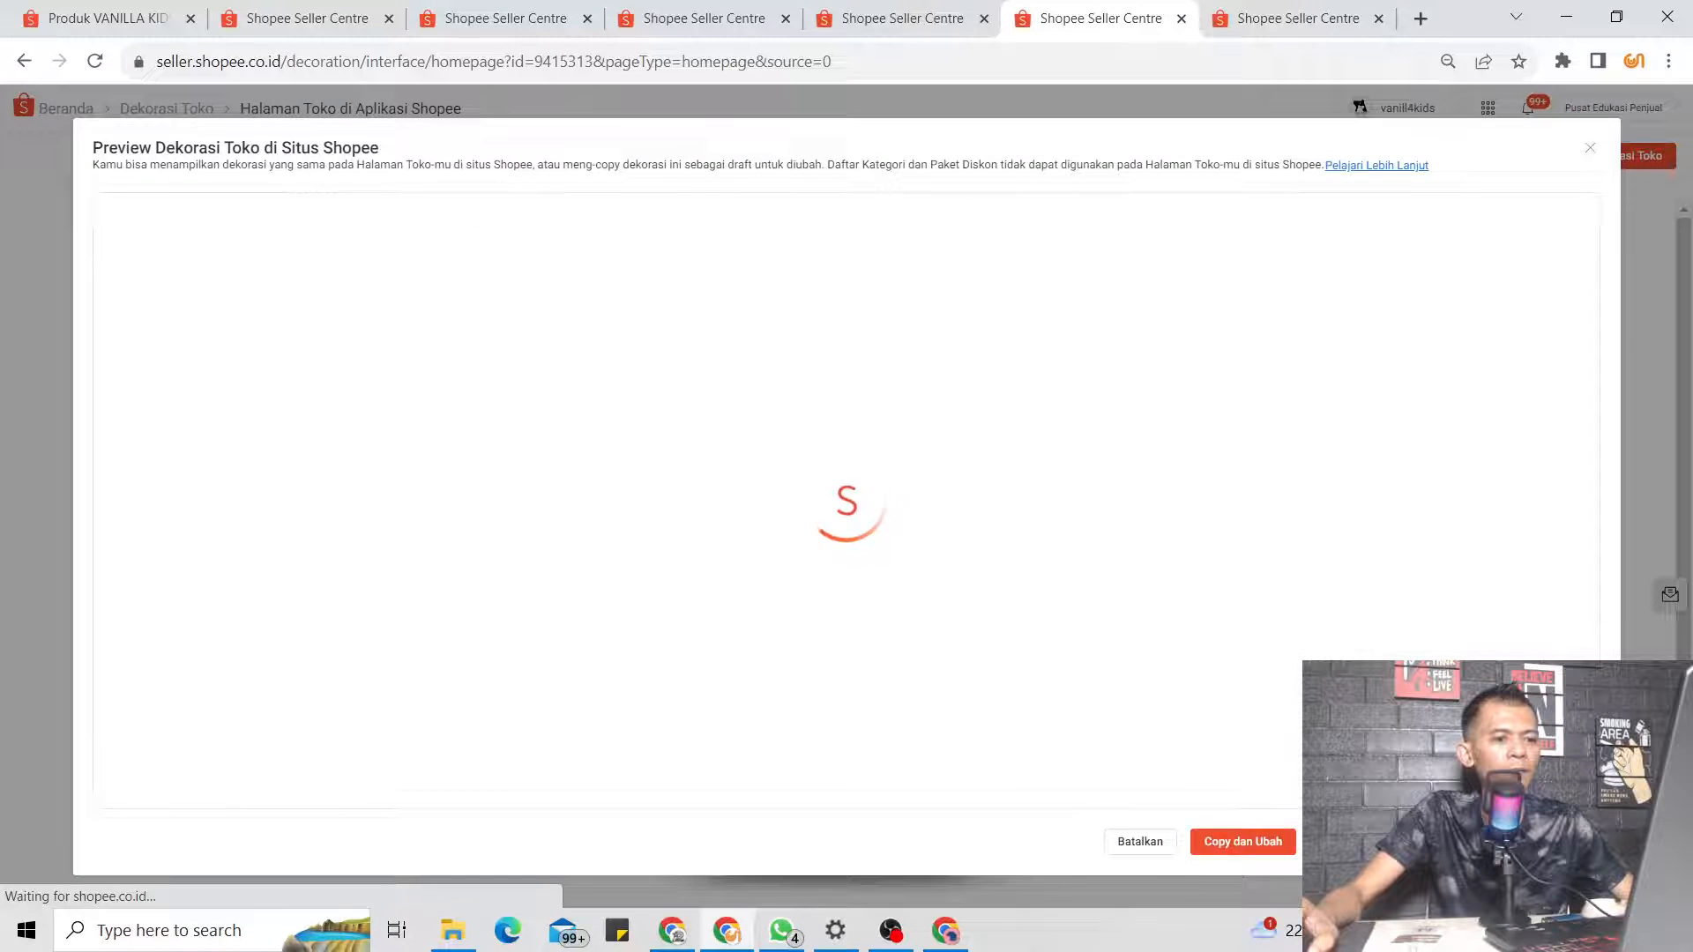
click(1411, 842)
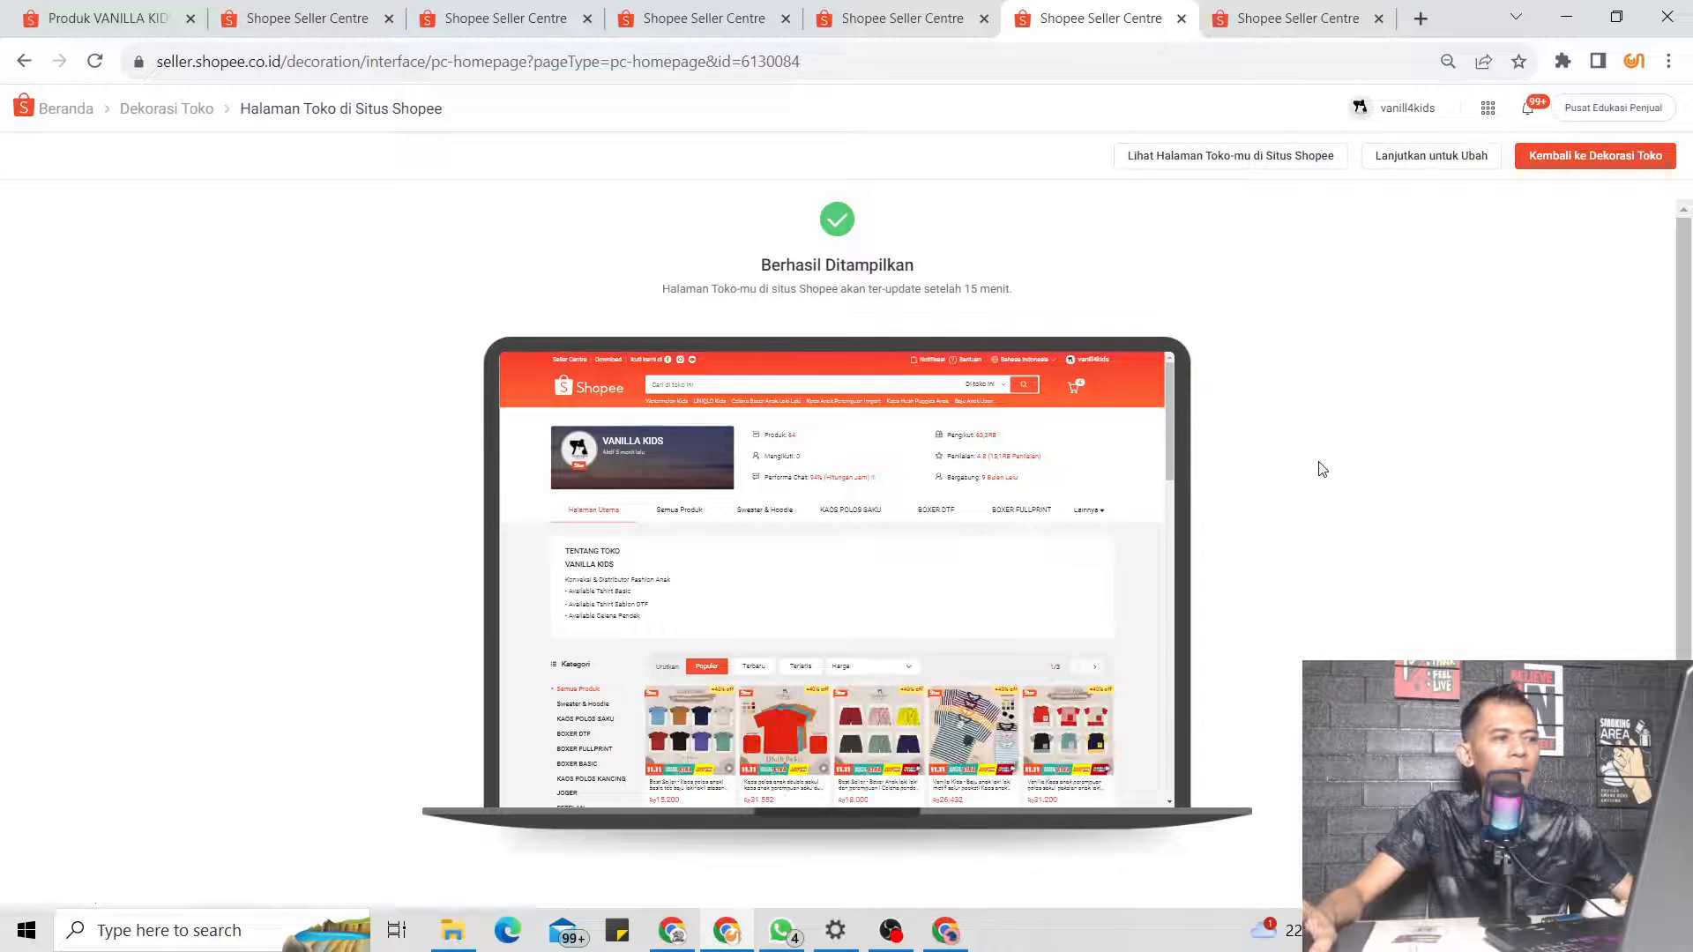
Reload the vanill4kids shop page, find the VAN02 banner below the second Banner Toko, and follow its link
click(150, 15)
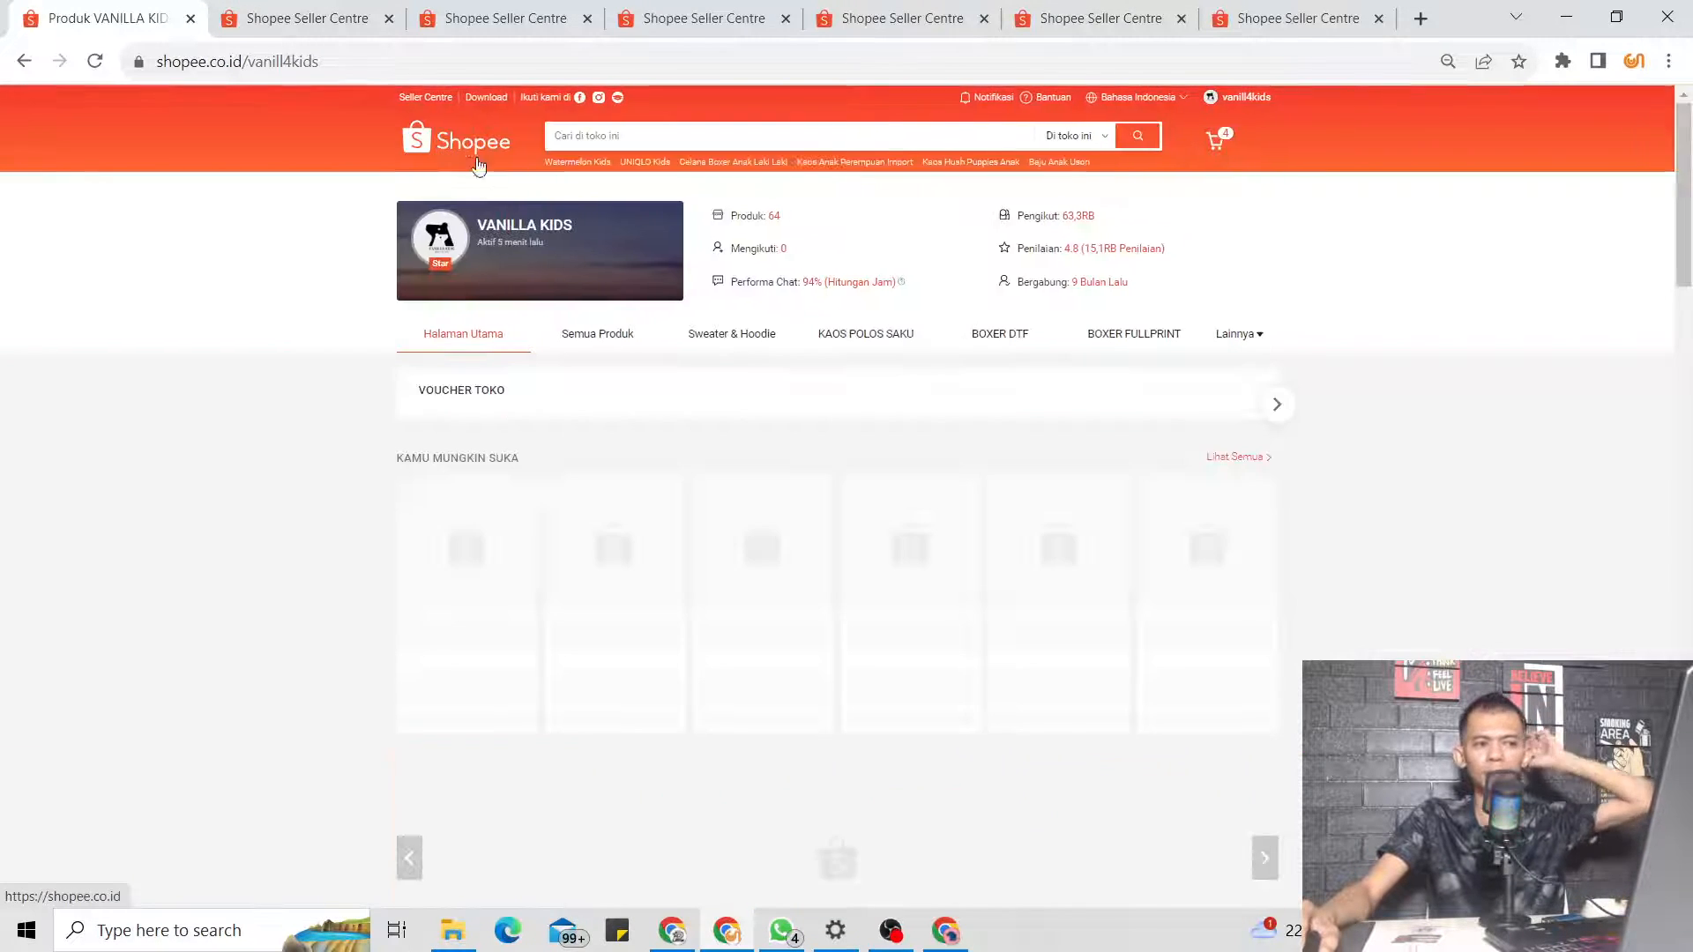
scroll(764, 343, down, 8)
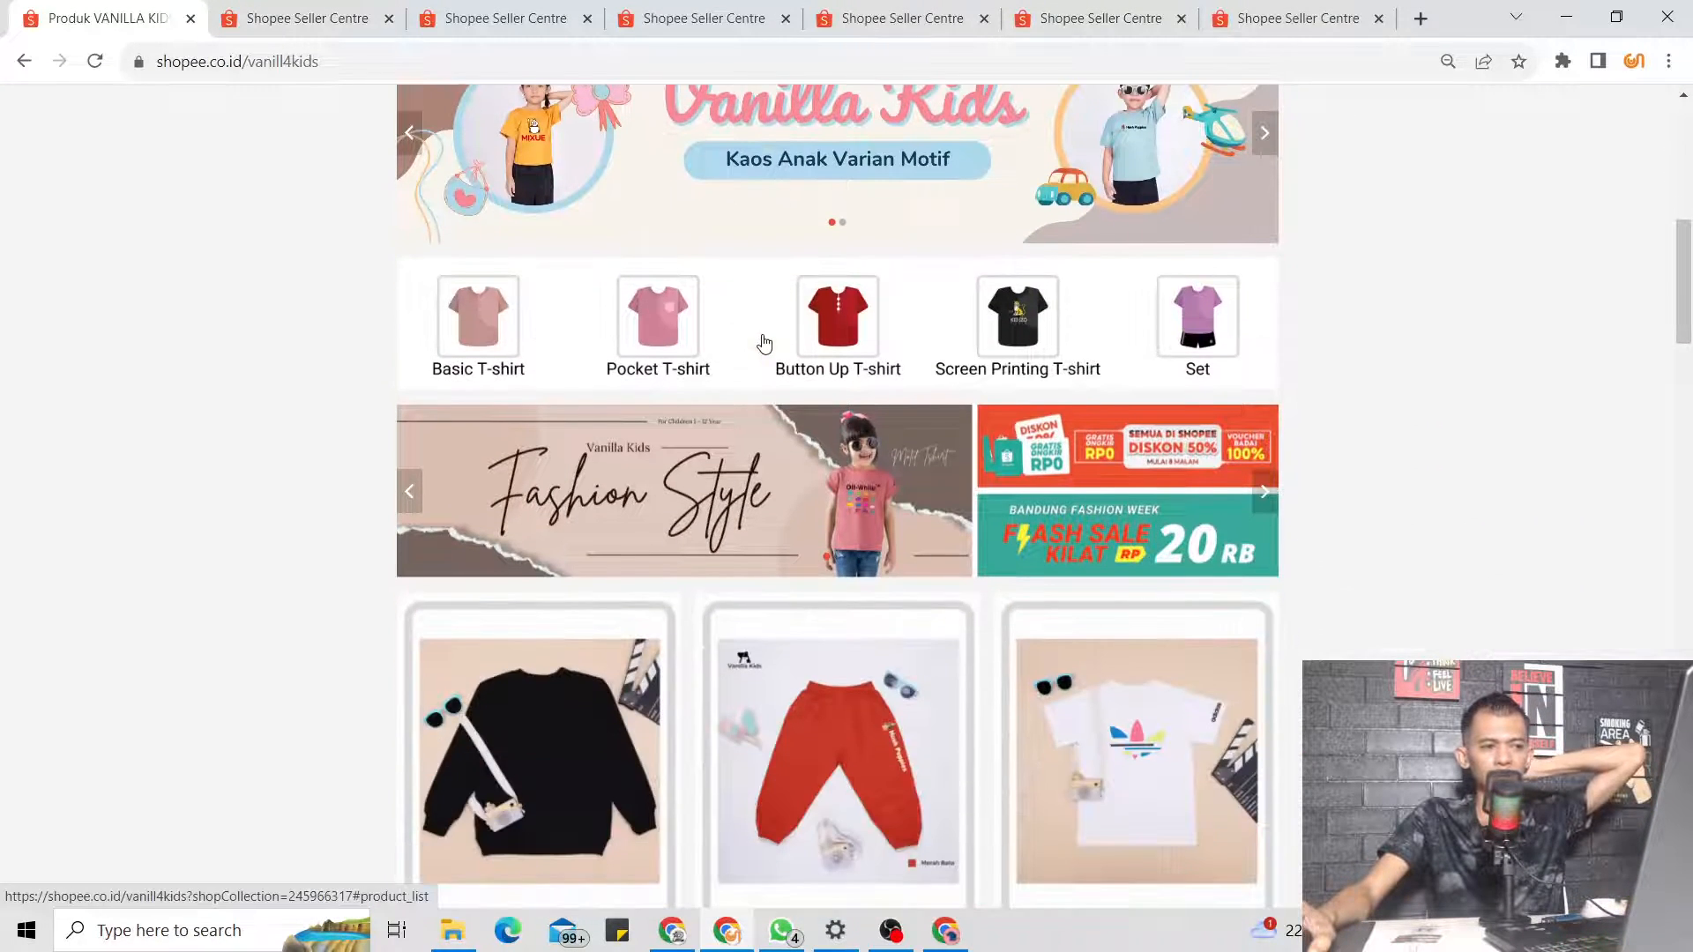
scroll(764, 343, up, 5)
click(94, 61)
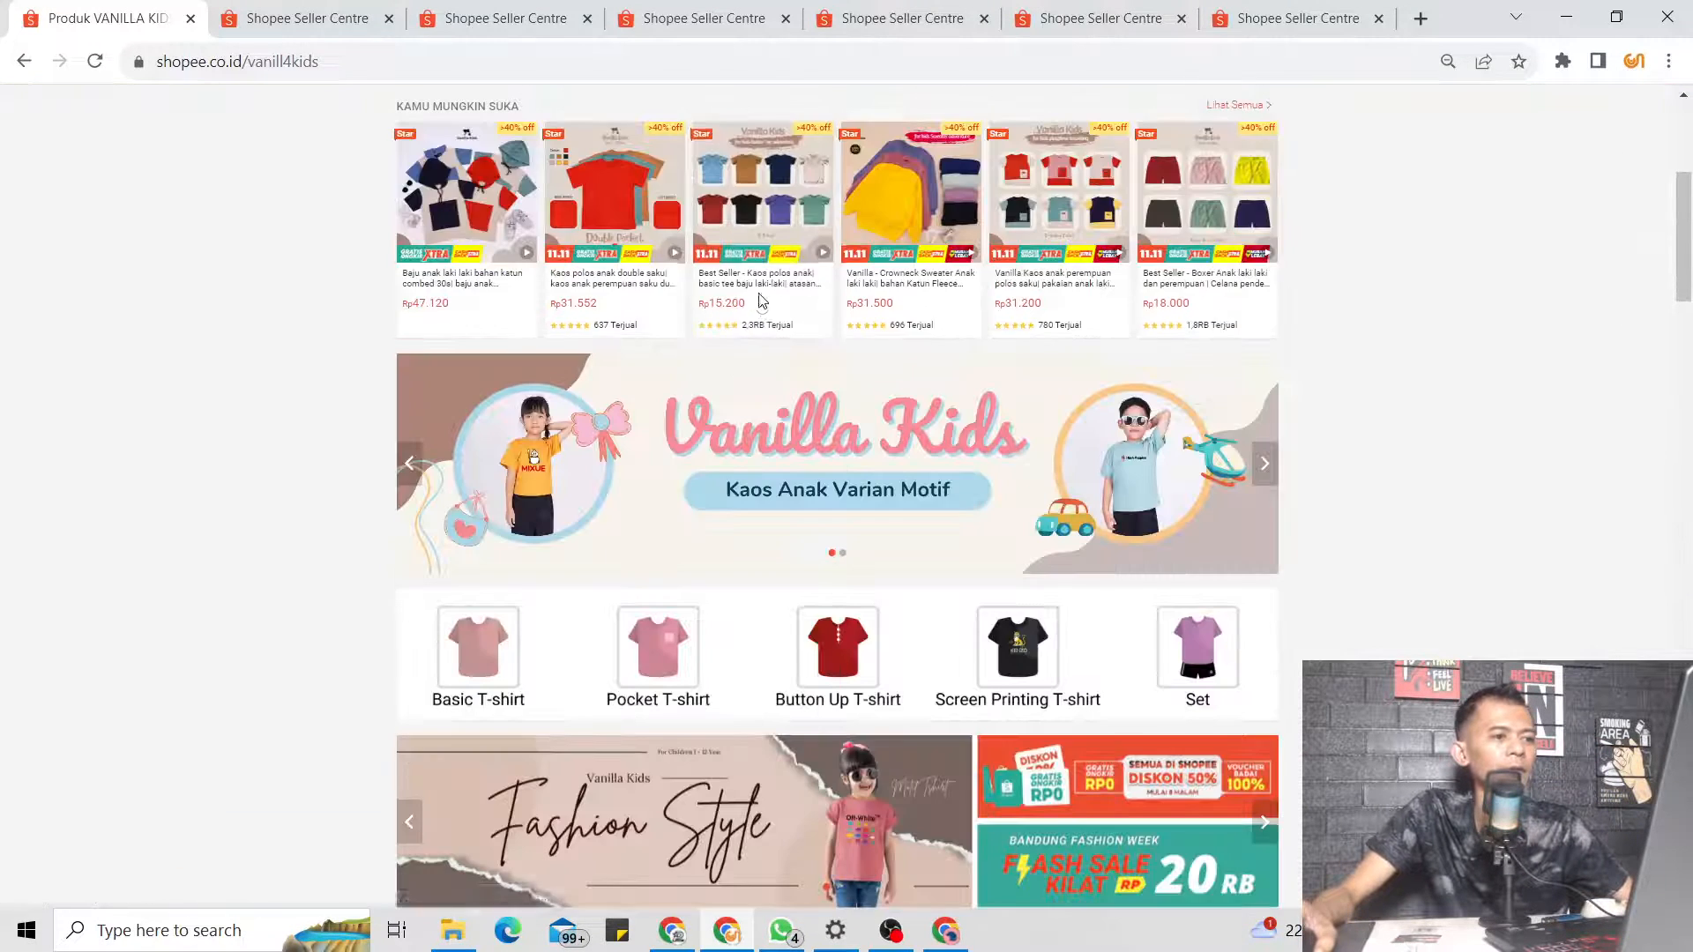
scroll(765, 304, down, 3)
scroll(970, 582, down, 3)
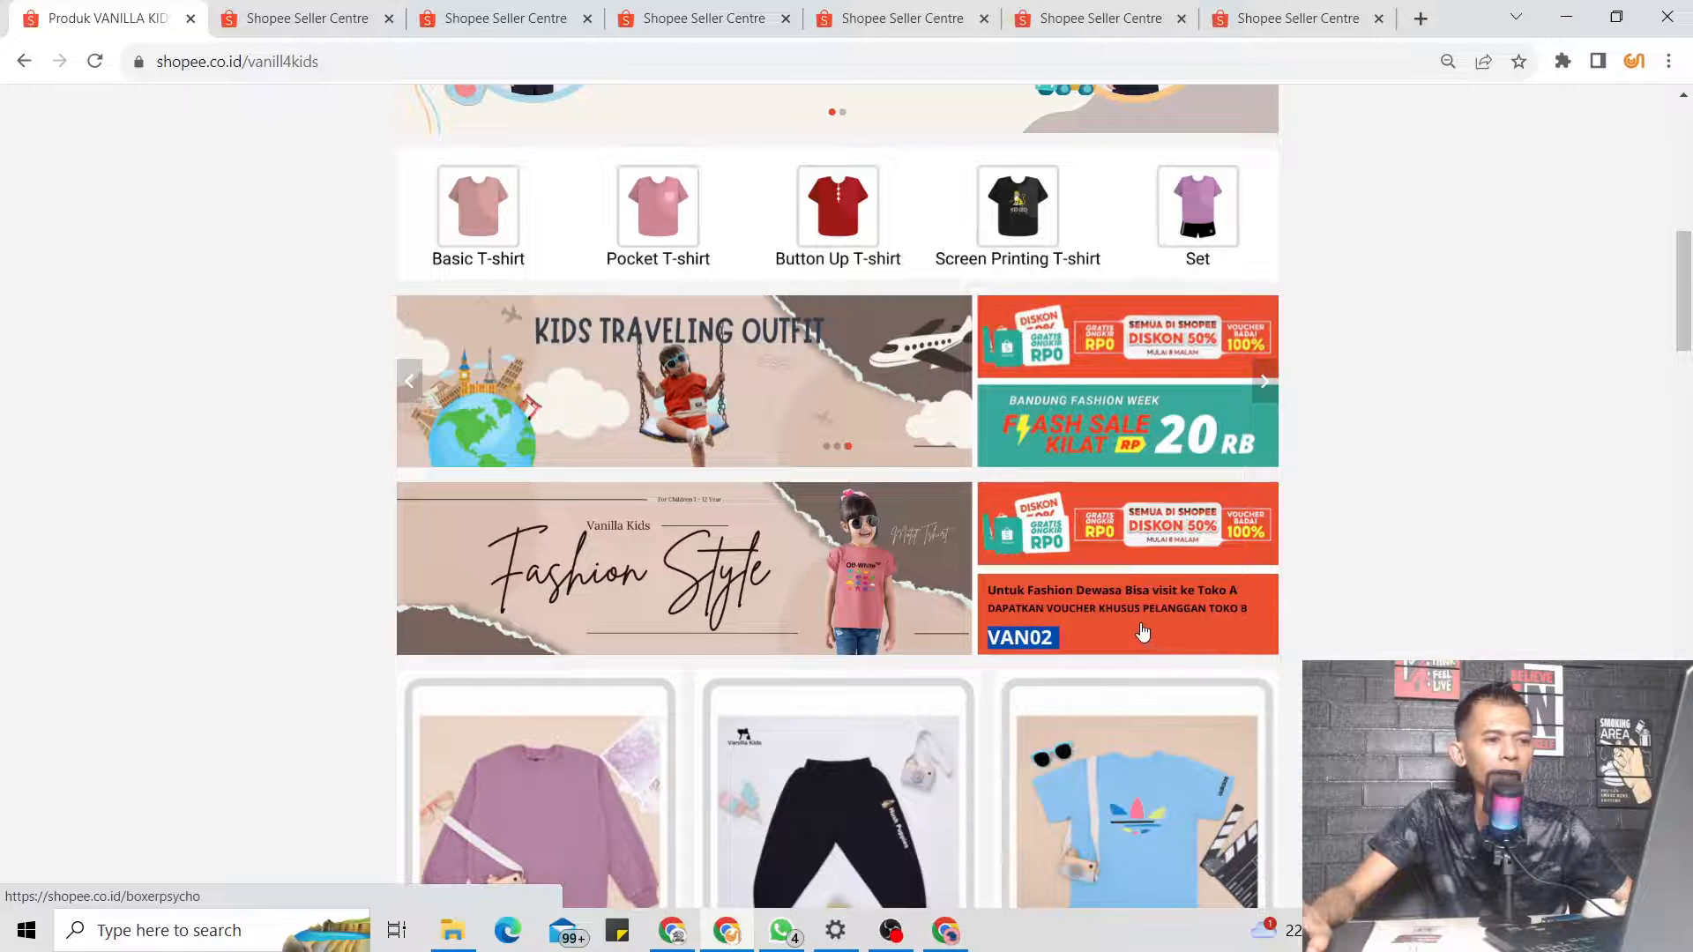
click(1093, 633)
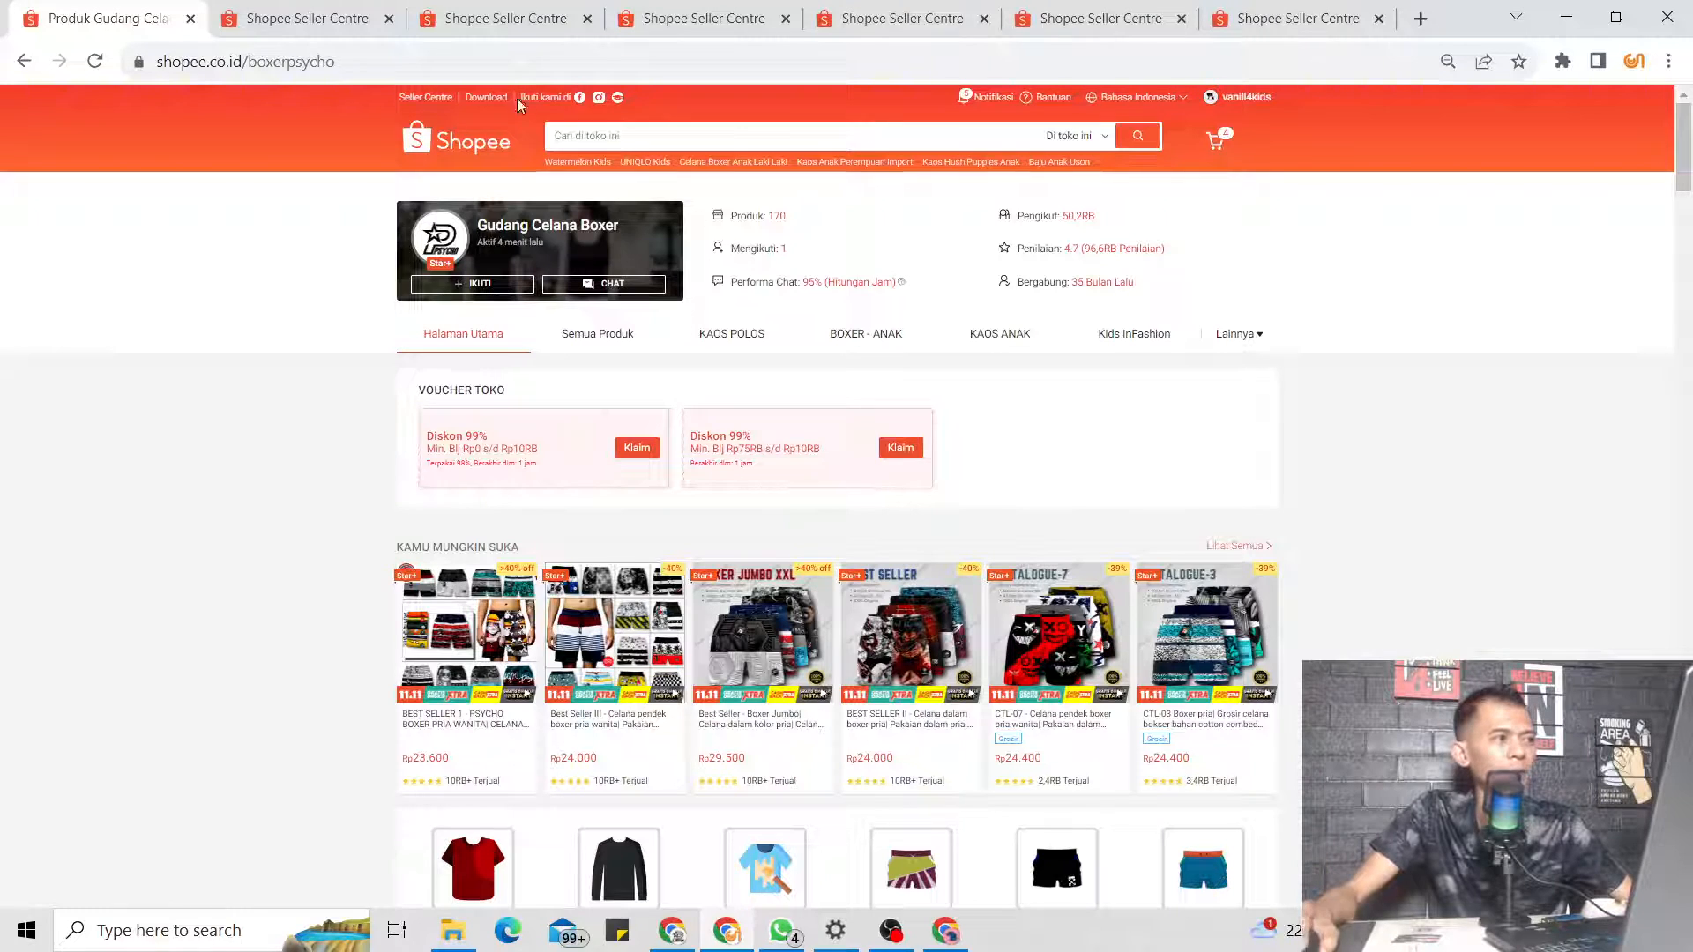
Return to Dekorasi Toko and rename the currently displayed Situs Shopee draft B1 as X2
click(1070, 19)
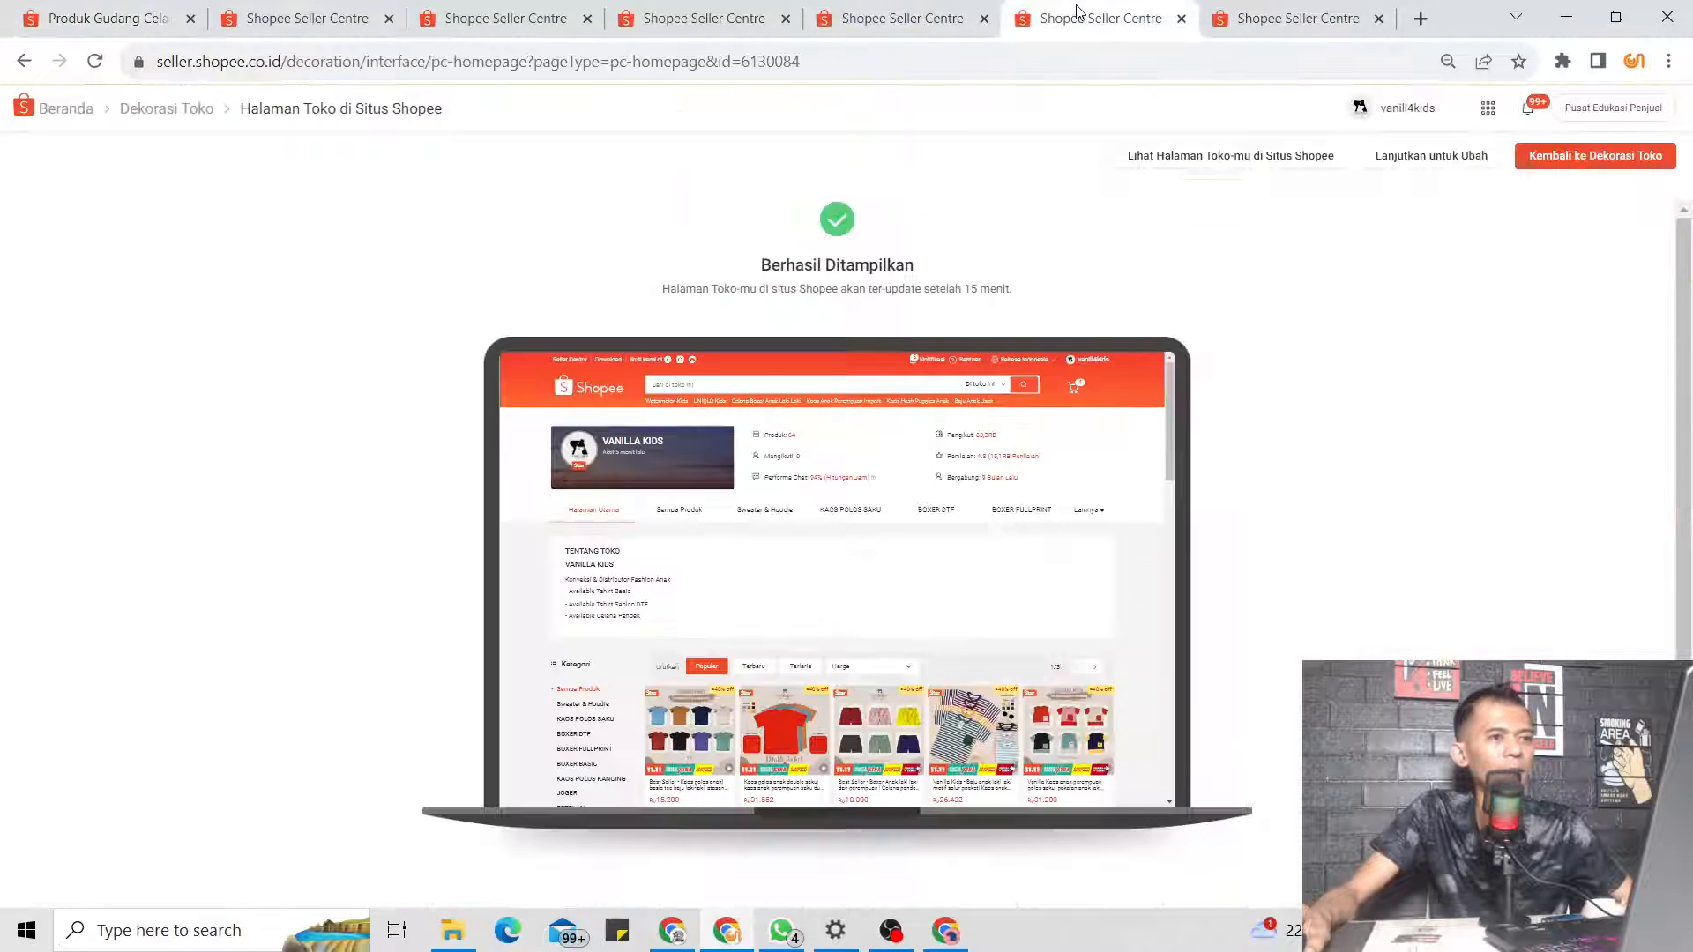
click(1551, 166)
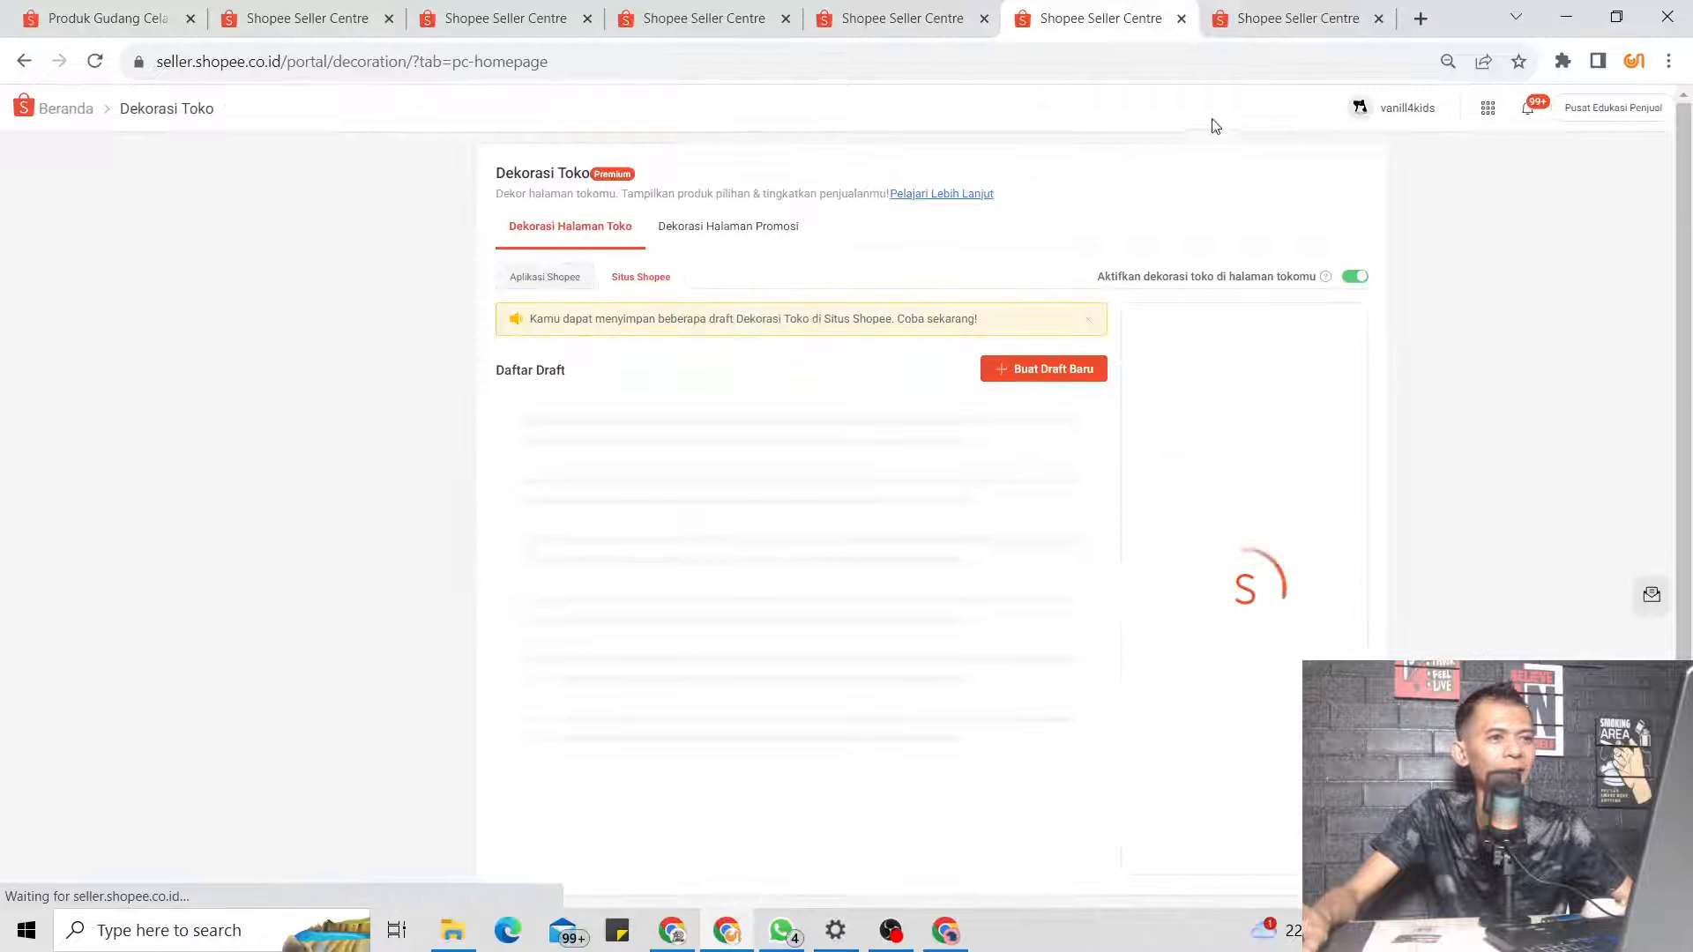
click(543, 279)
click(641, 277)
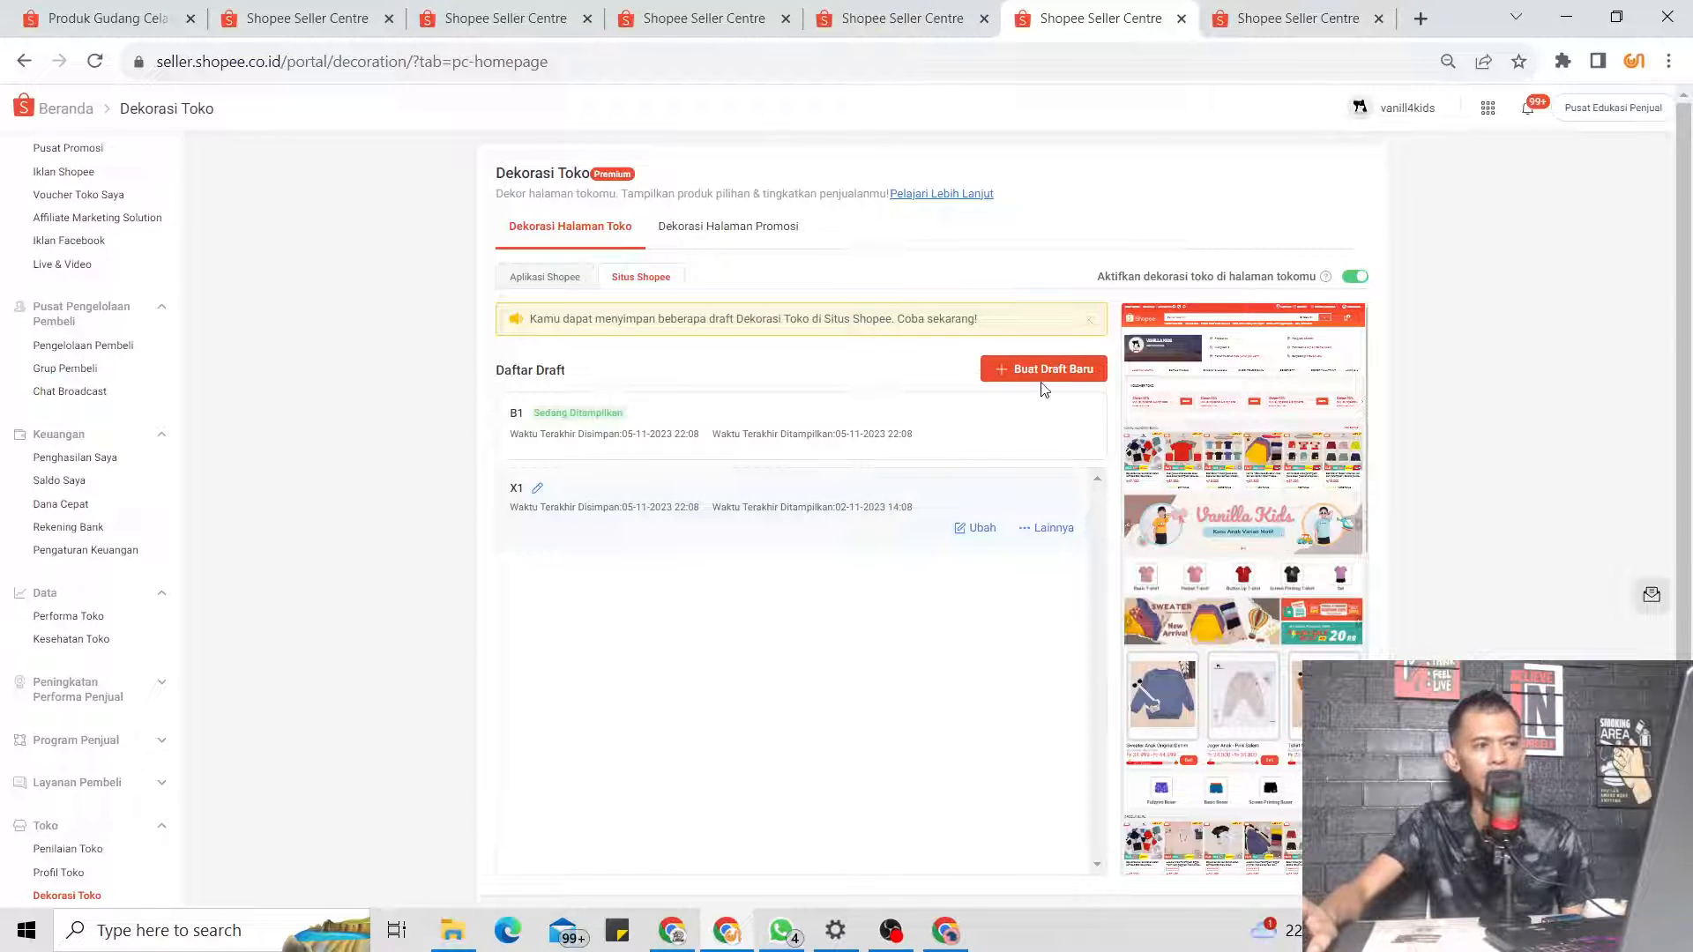
mouse_move(630, 451)
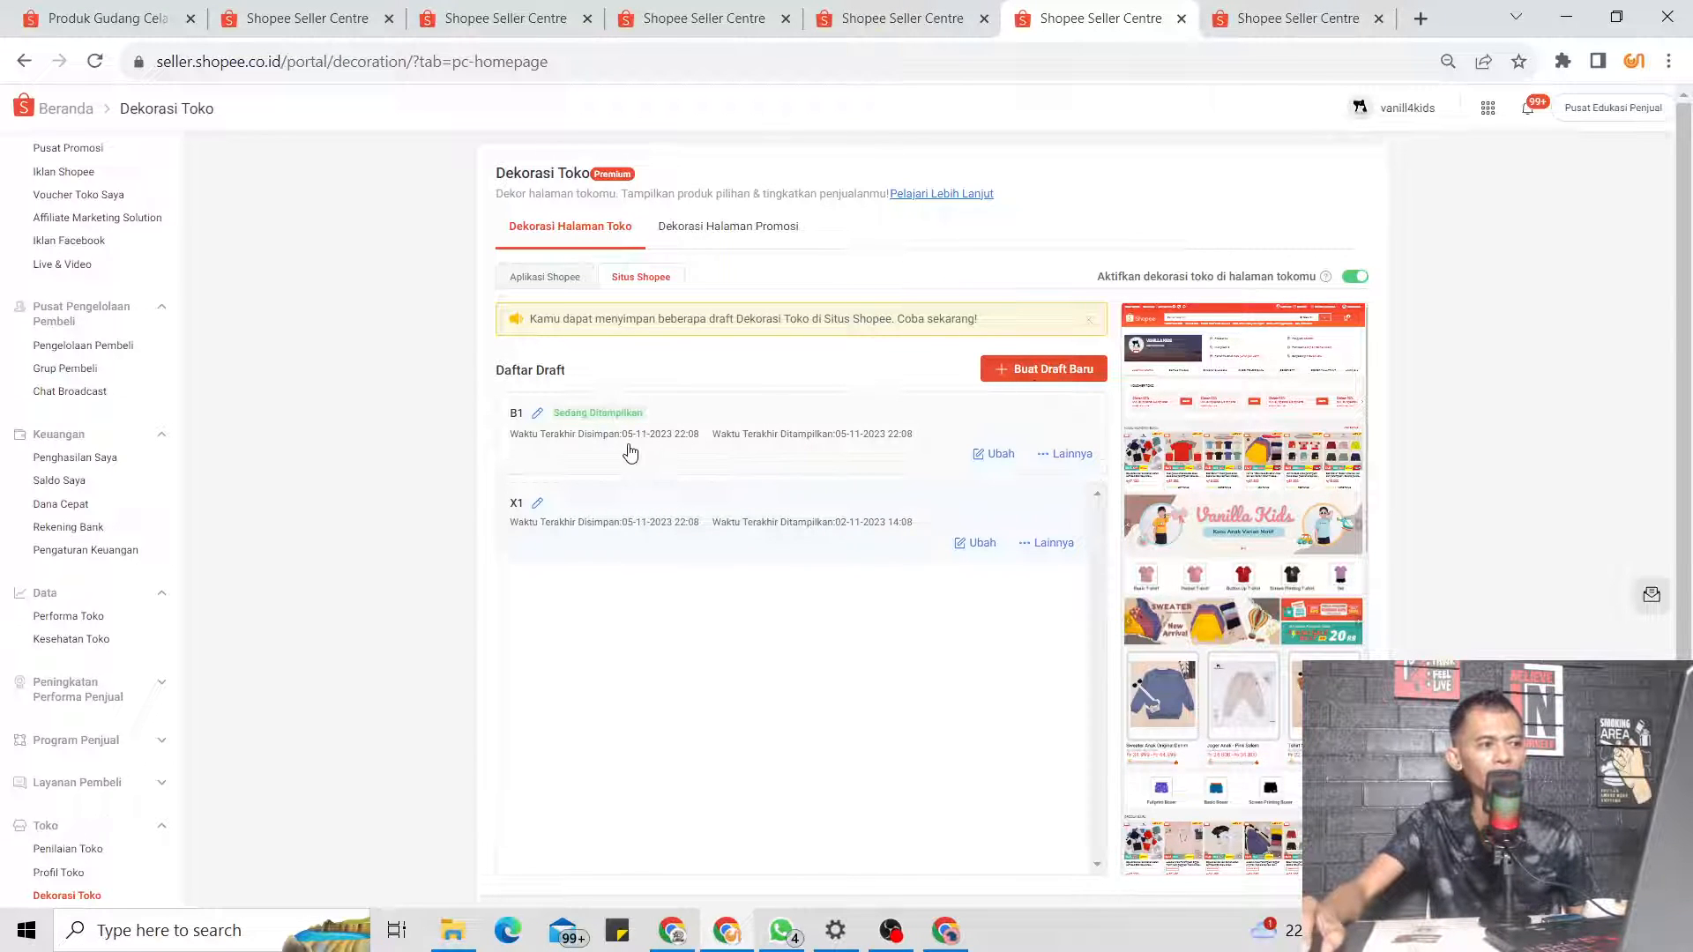
click(537, 413)
double_click(692, 492)
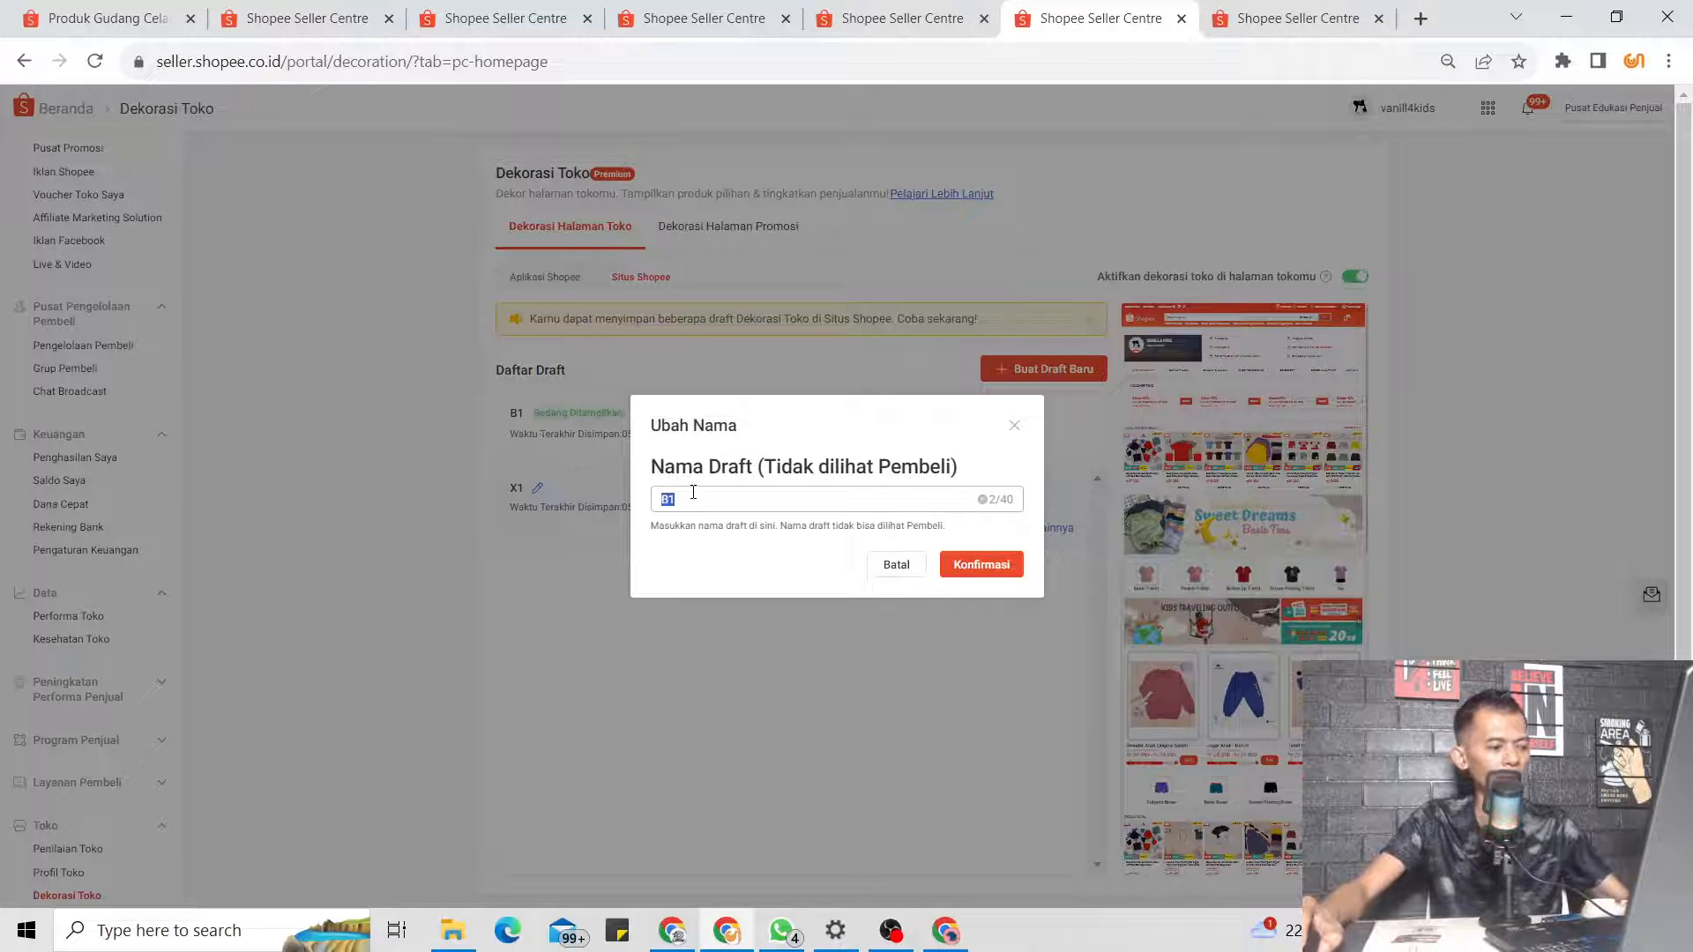
text(X!)
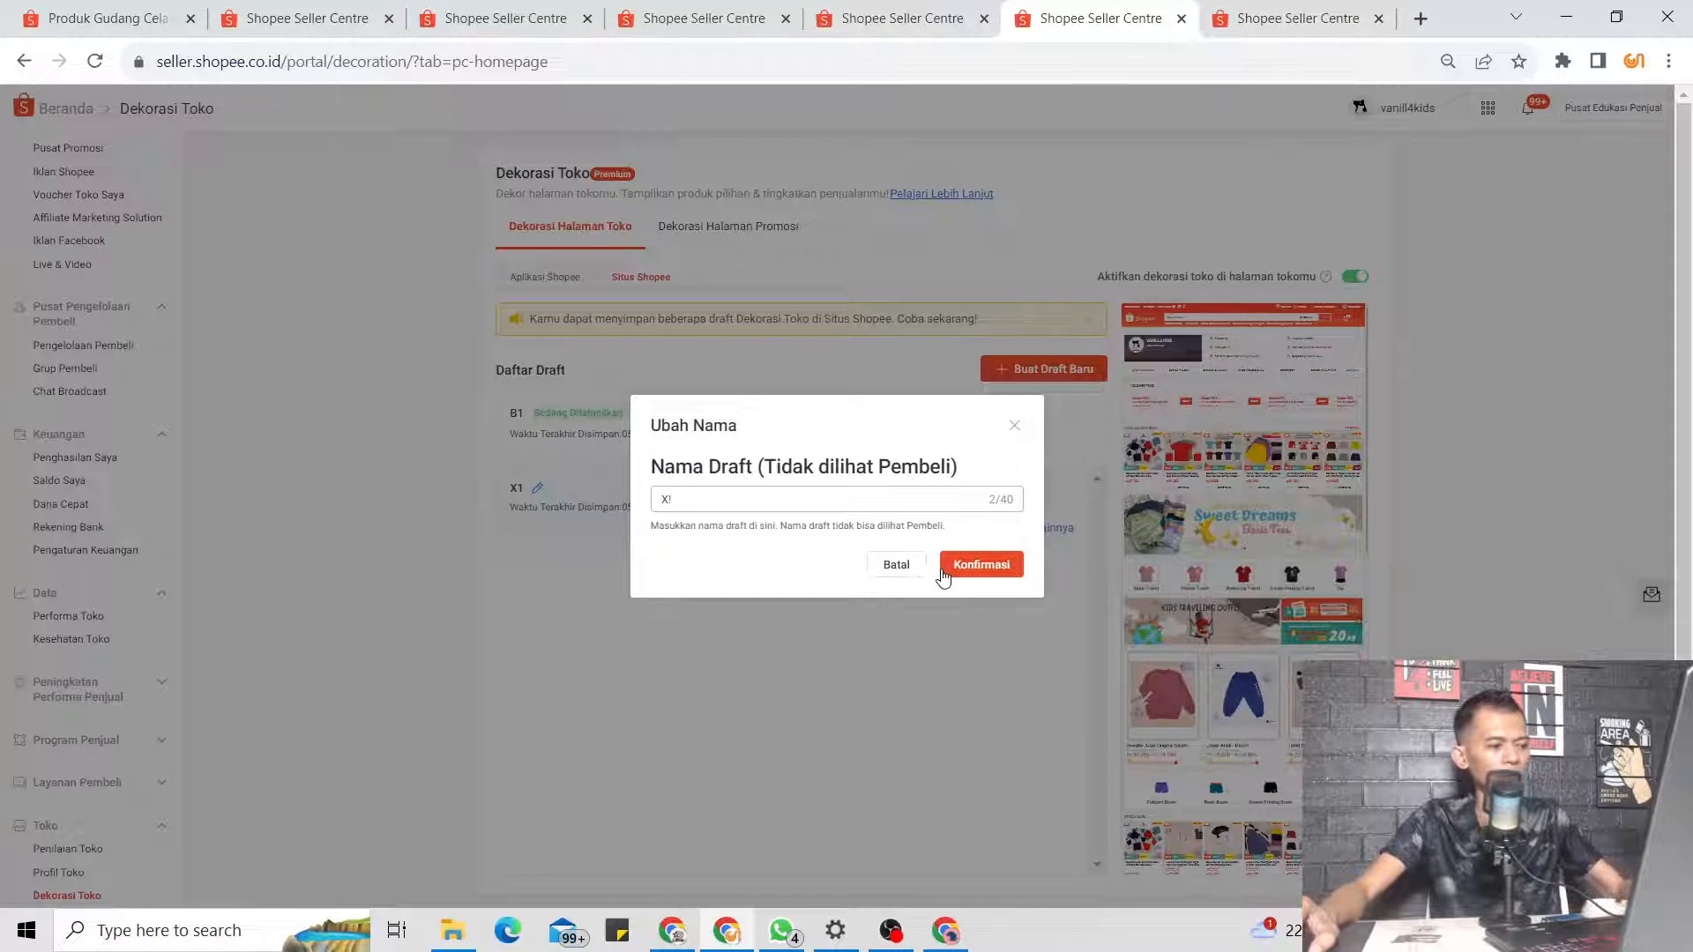
key(BackSpace)
text(2)
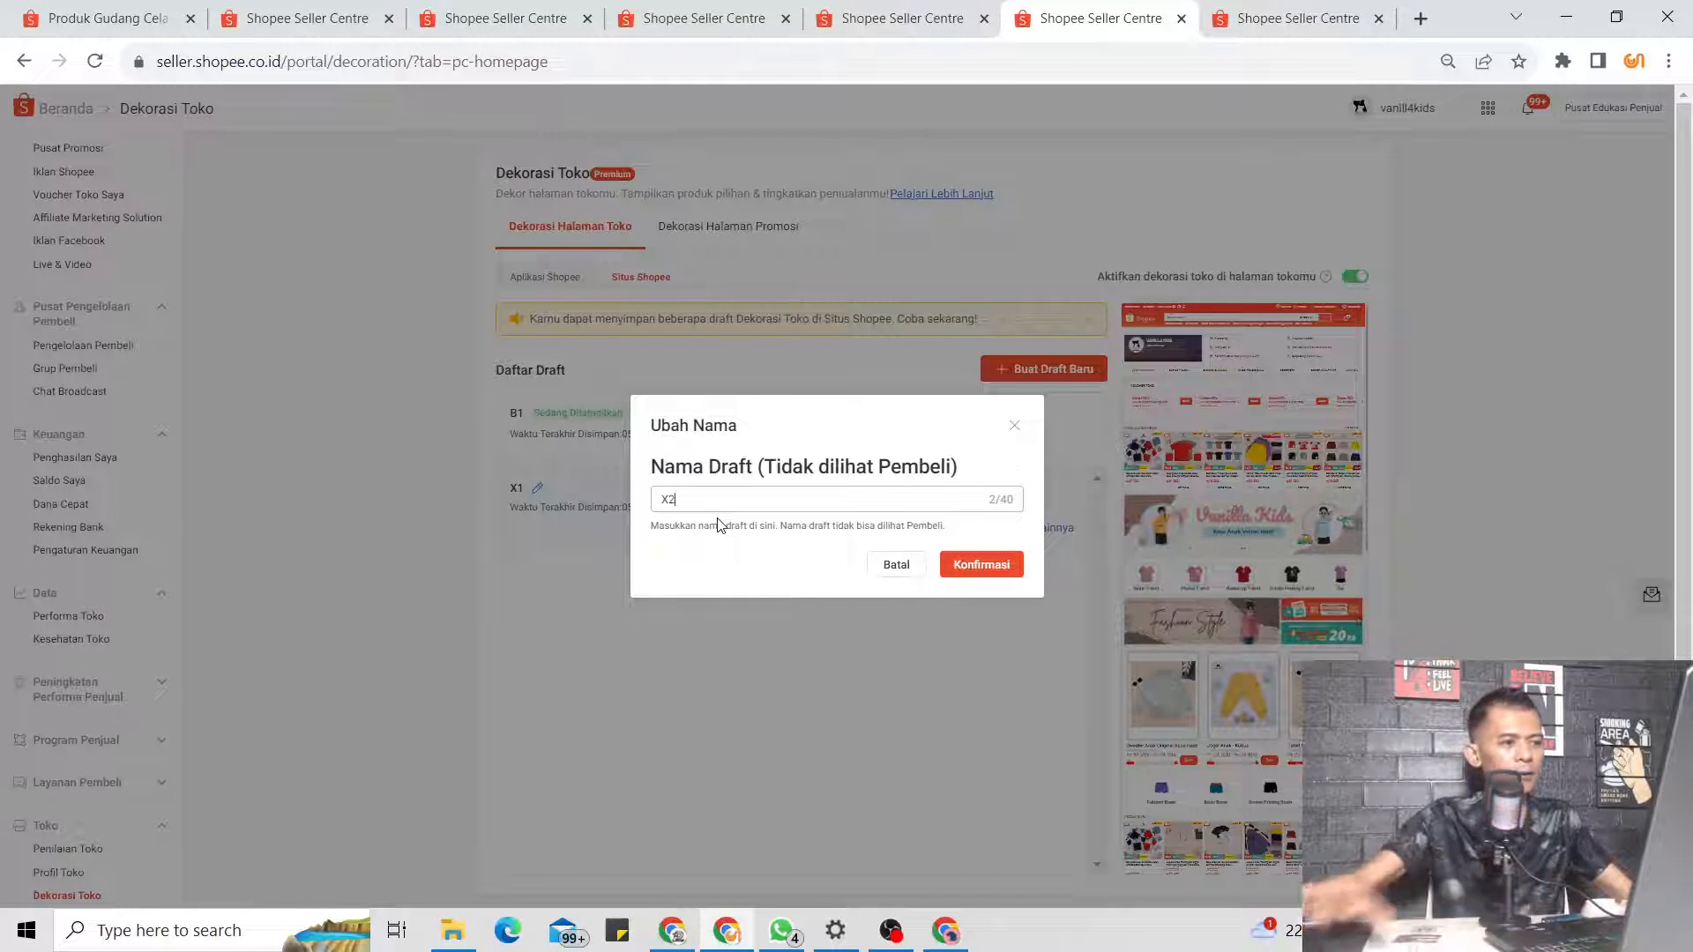
click(982, 566)
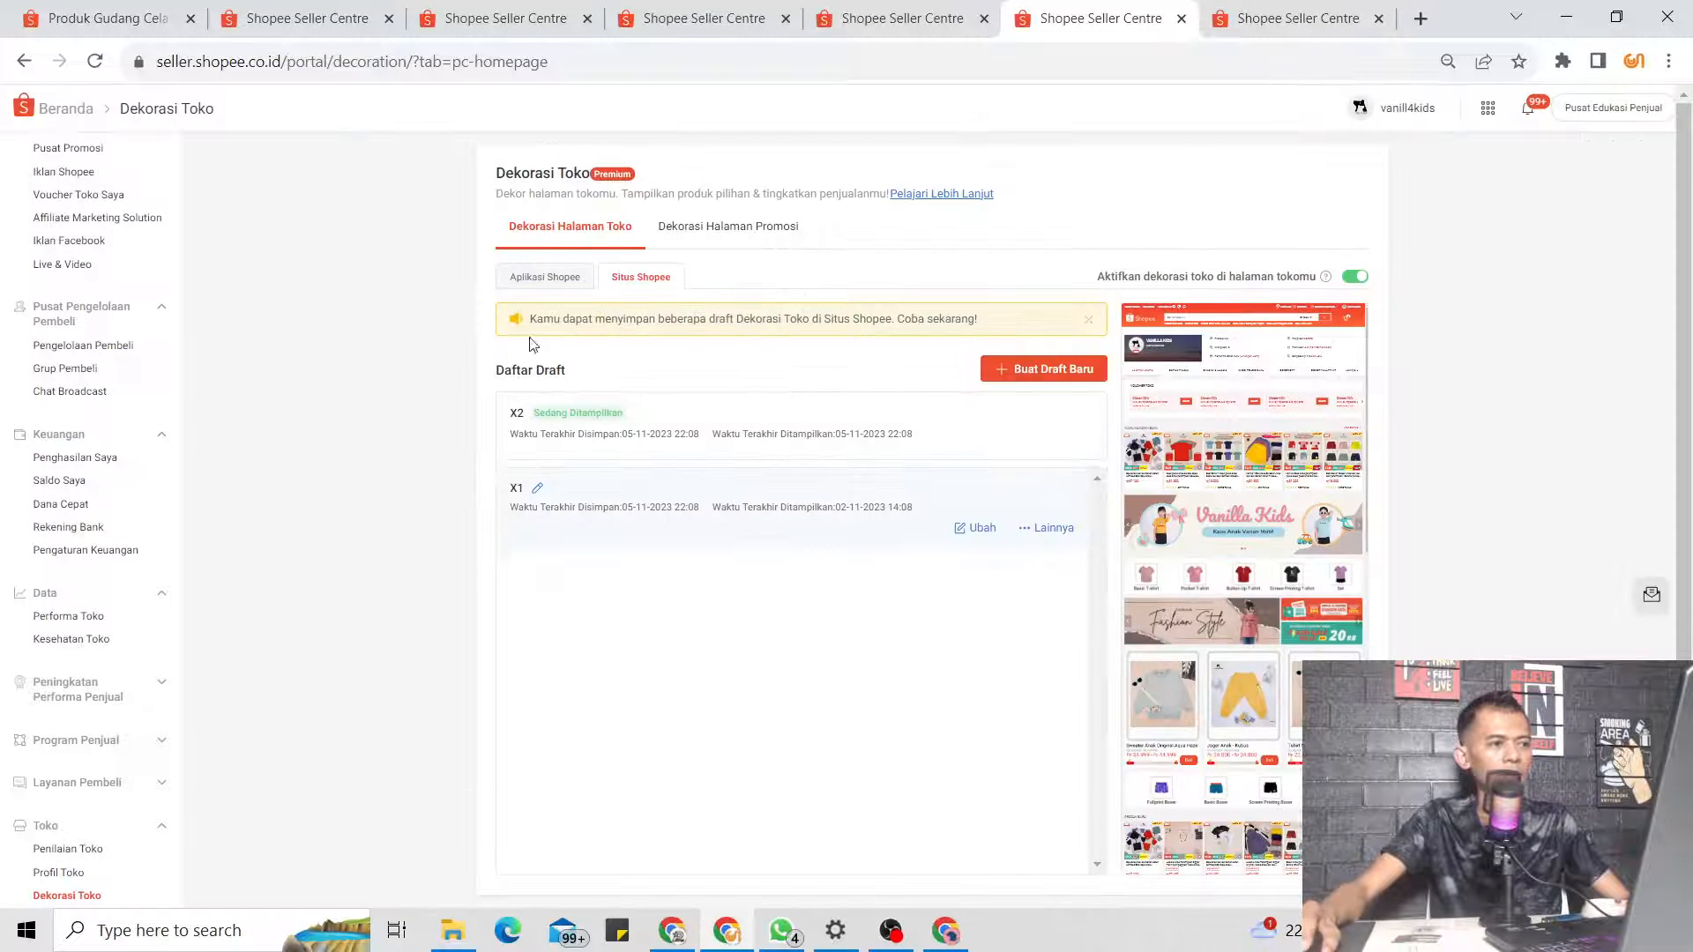
Delete the Satu Foto block from the Aplikasi Shopee draft B1 and publish the decoration to both the app and website shop pages
click(548, 277)
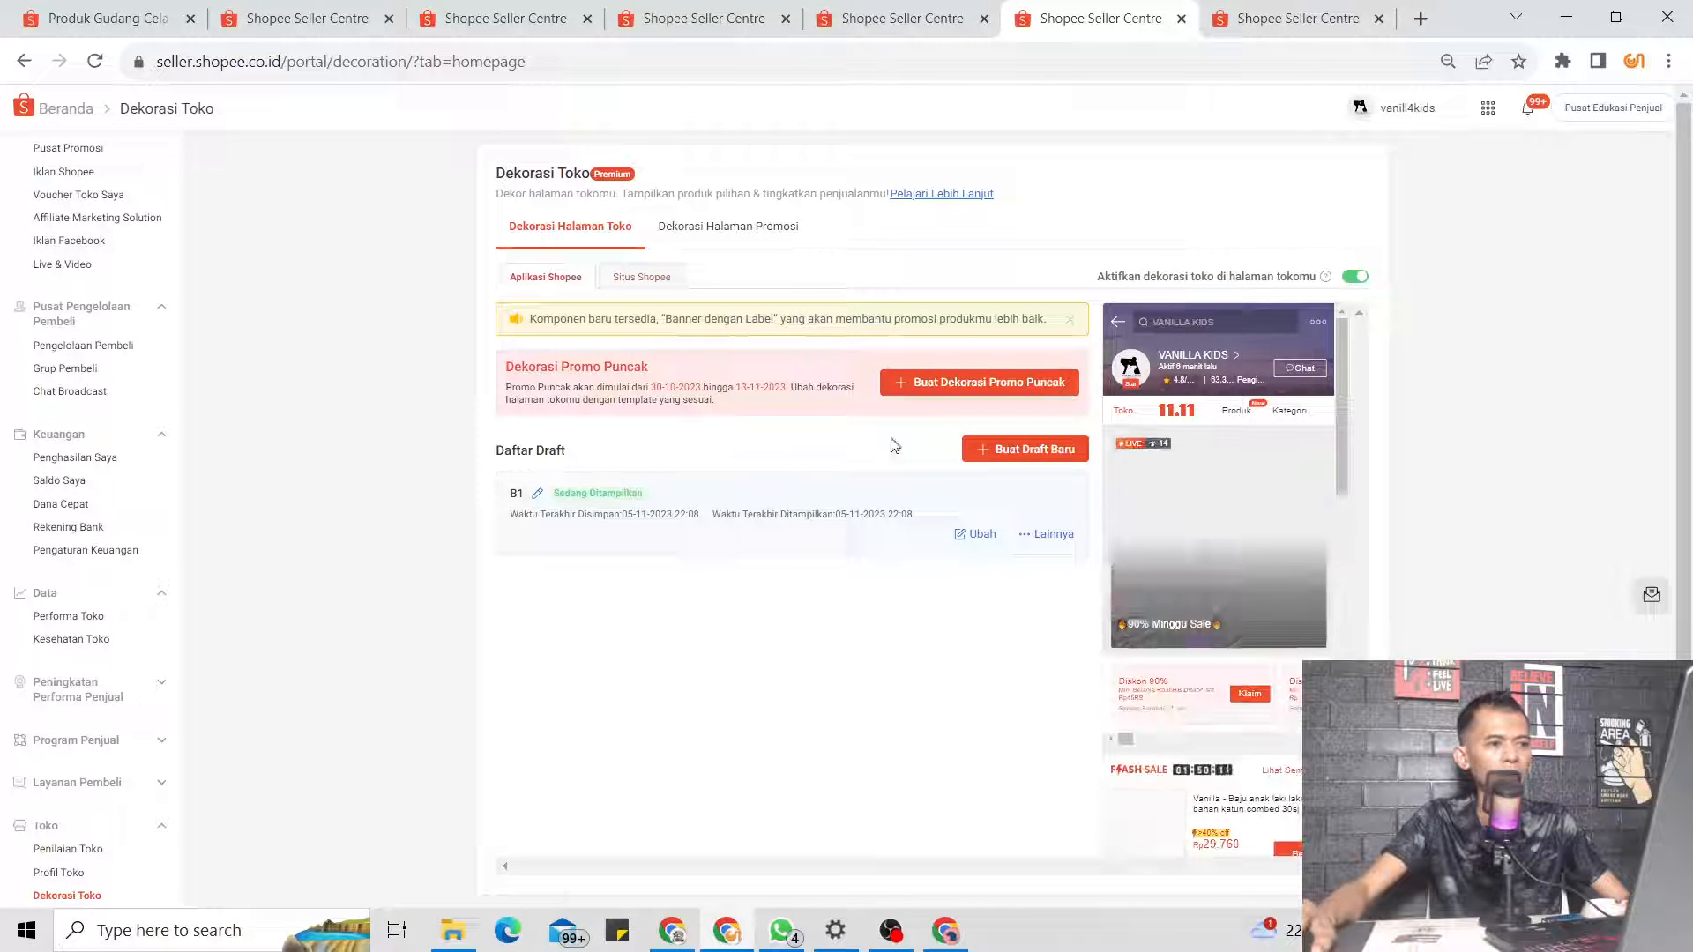
click(973, 540)
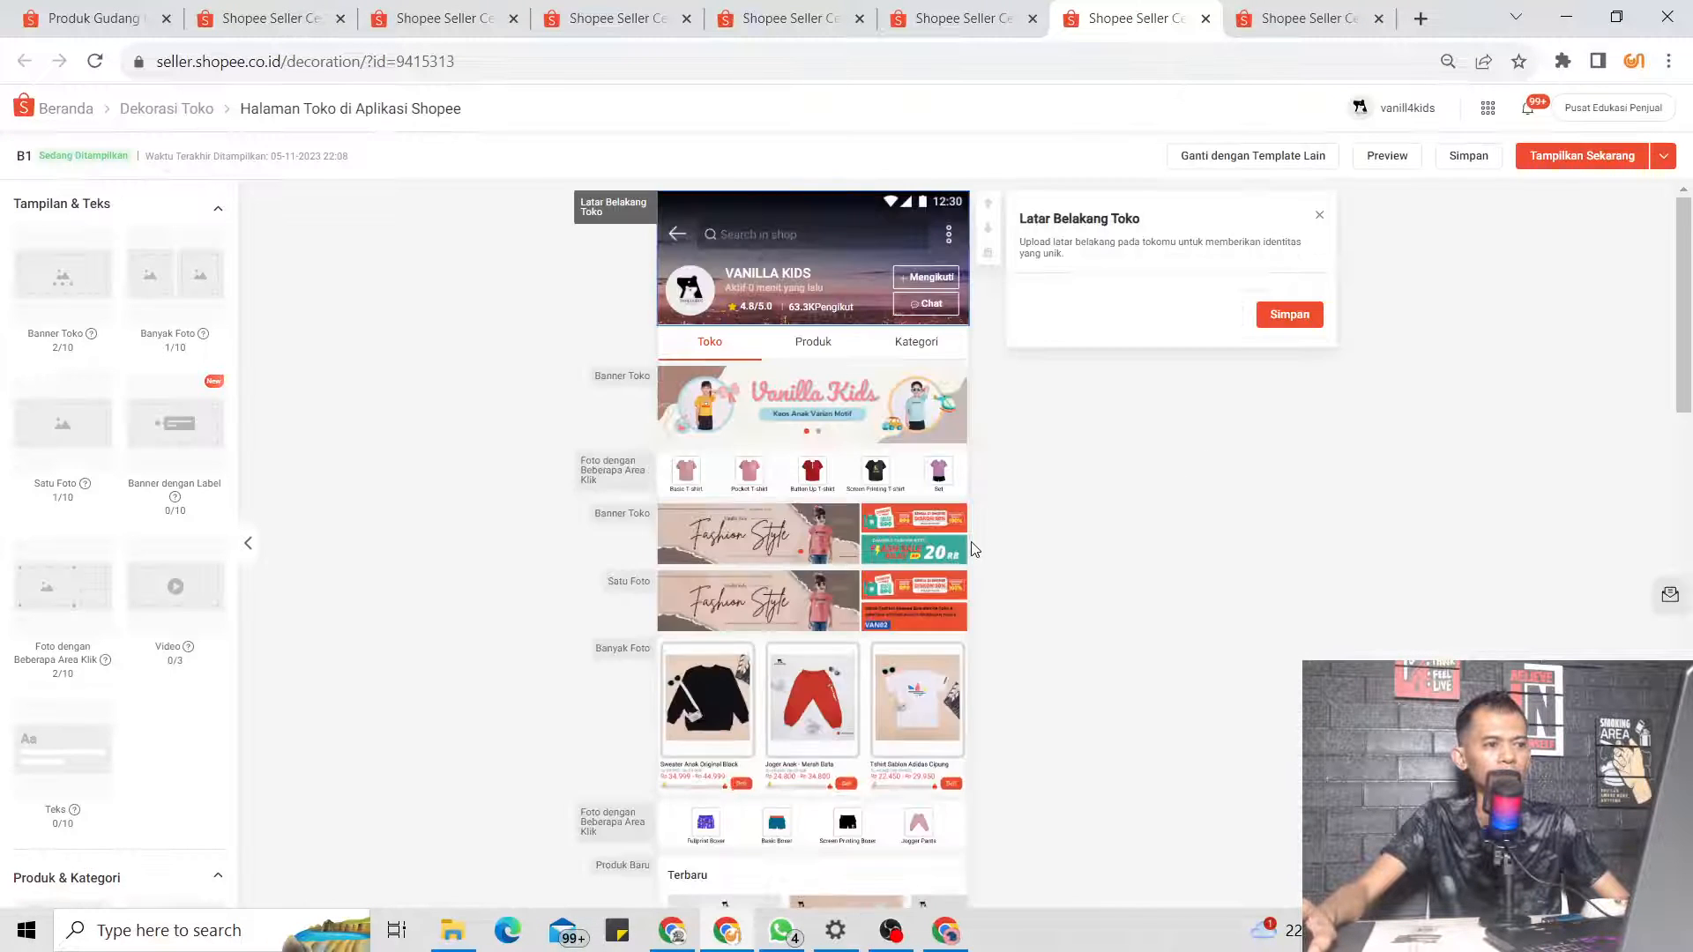
scroll(1017, 607, down, 4)
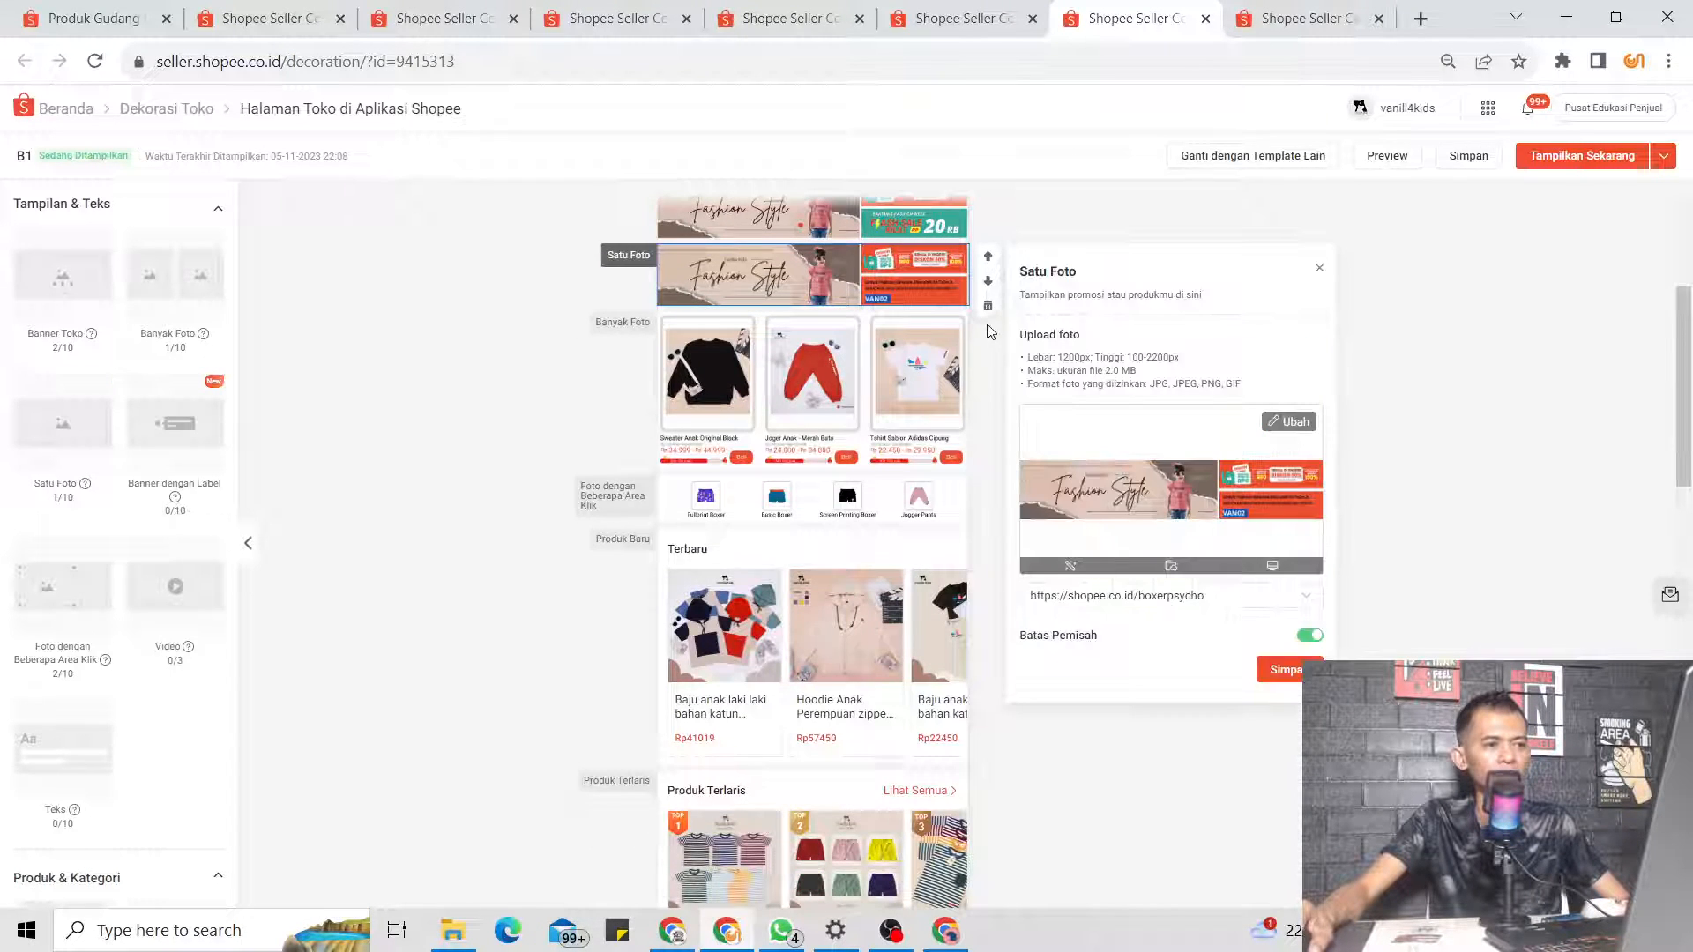
scroll(1252, 370, up, 4)
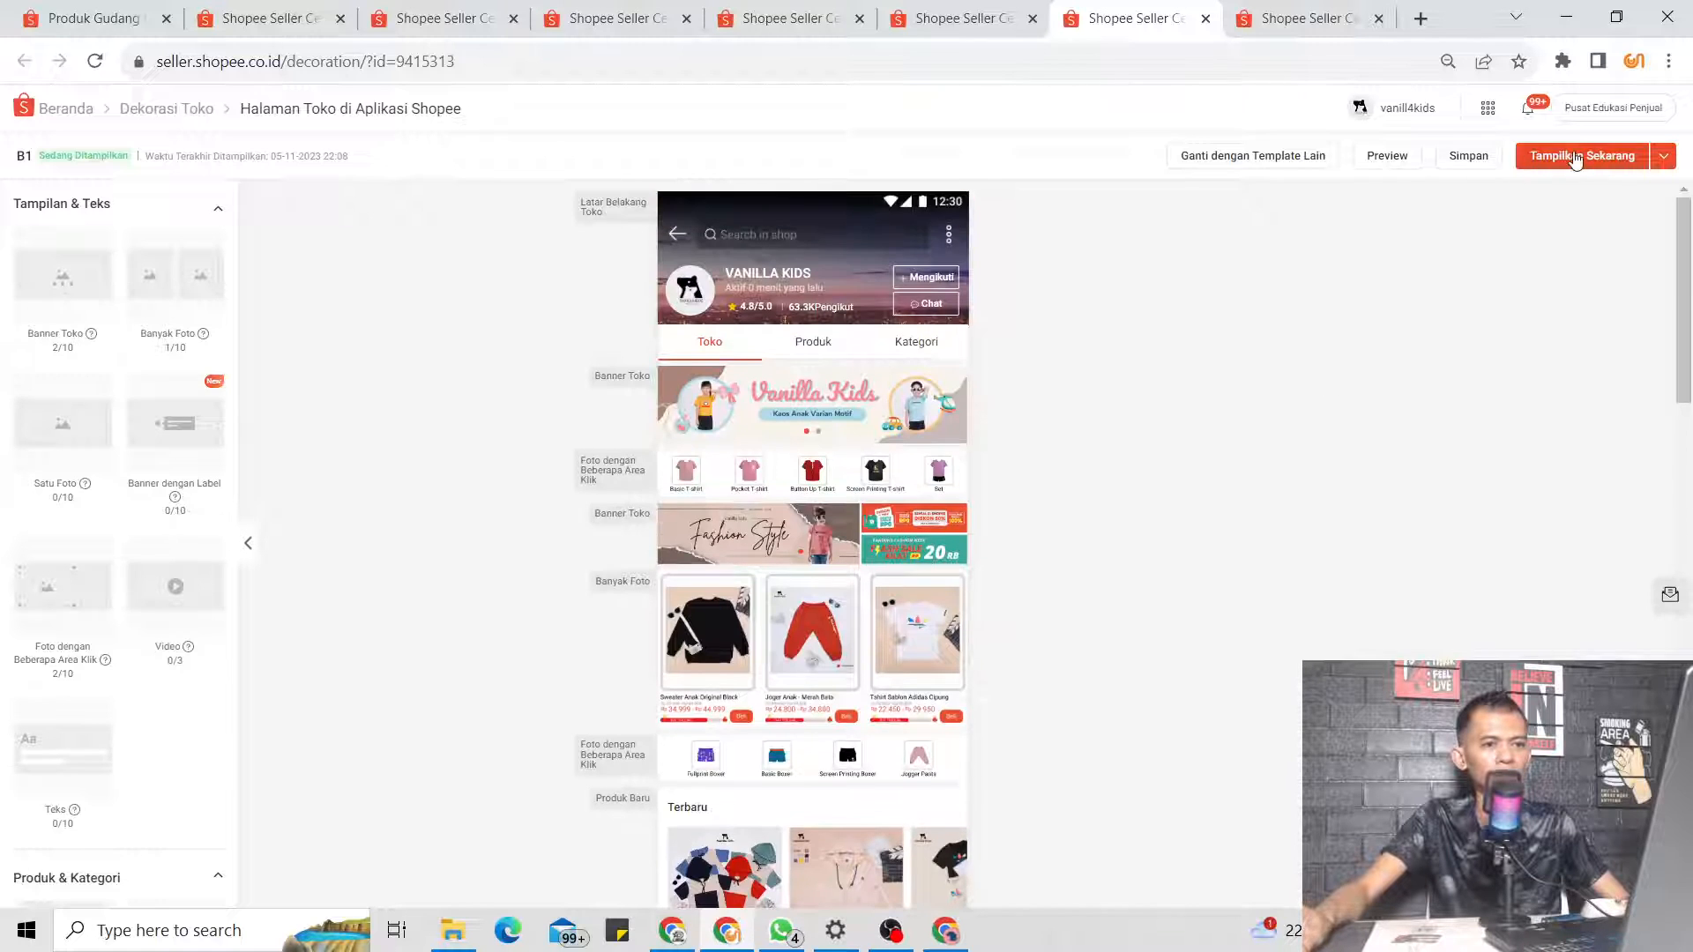
click(1572, 159)
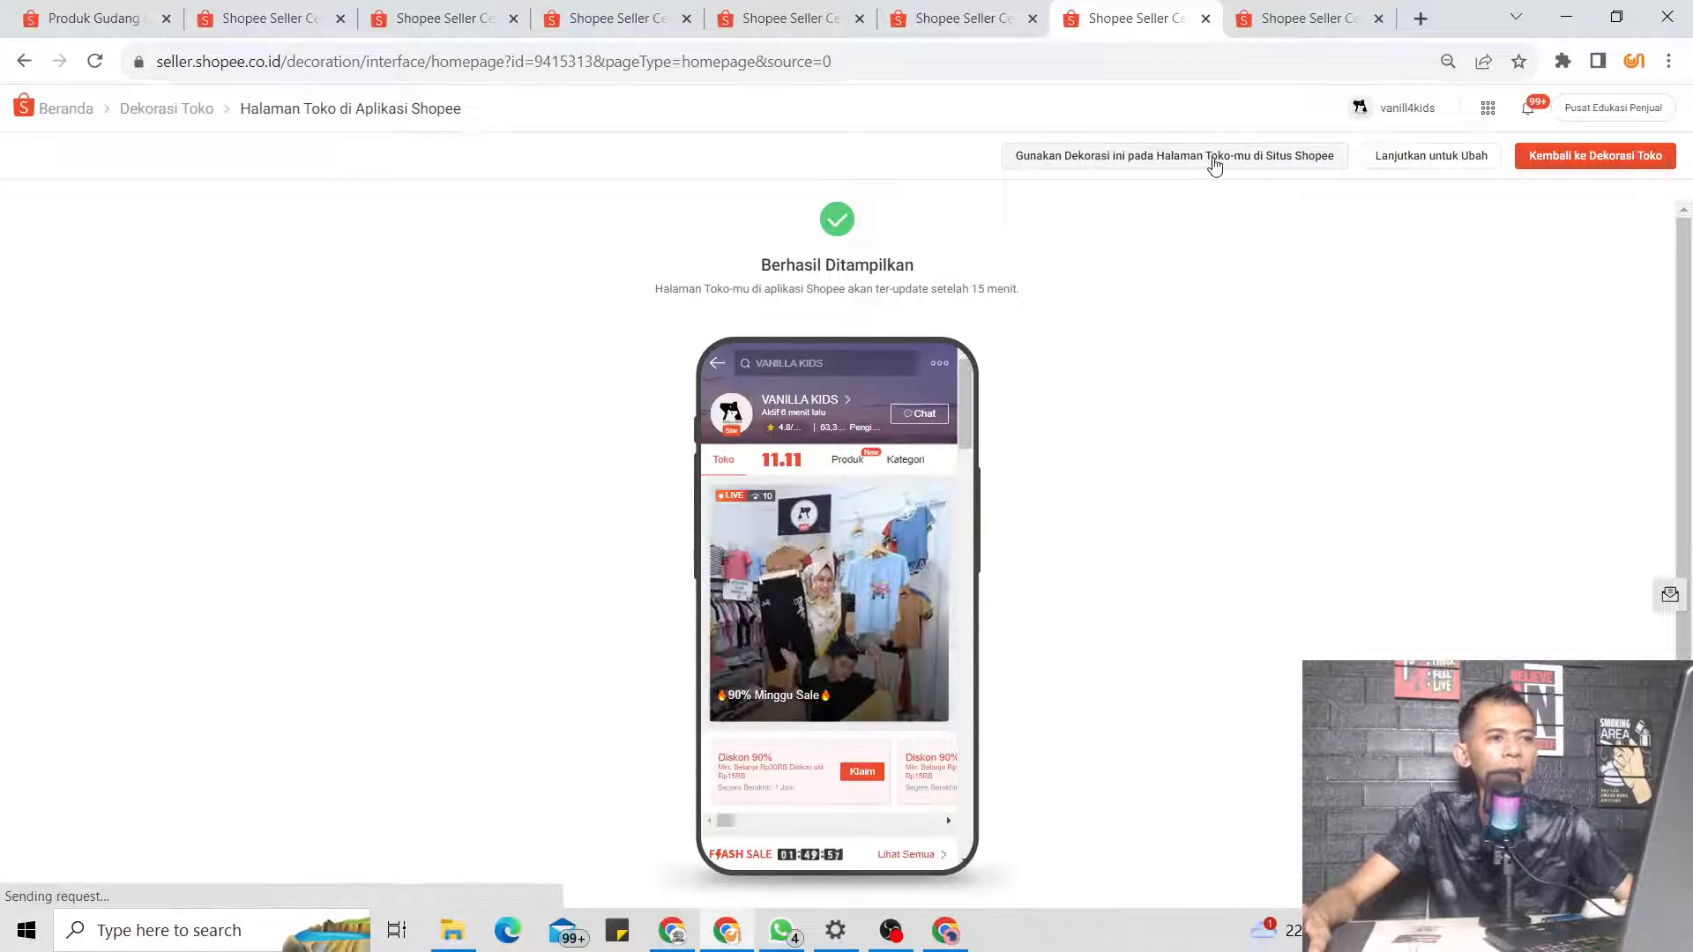
click(1213, 162)
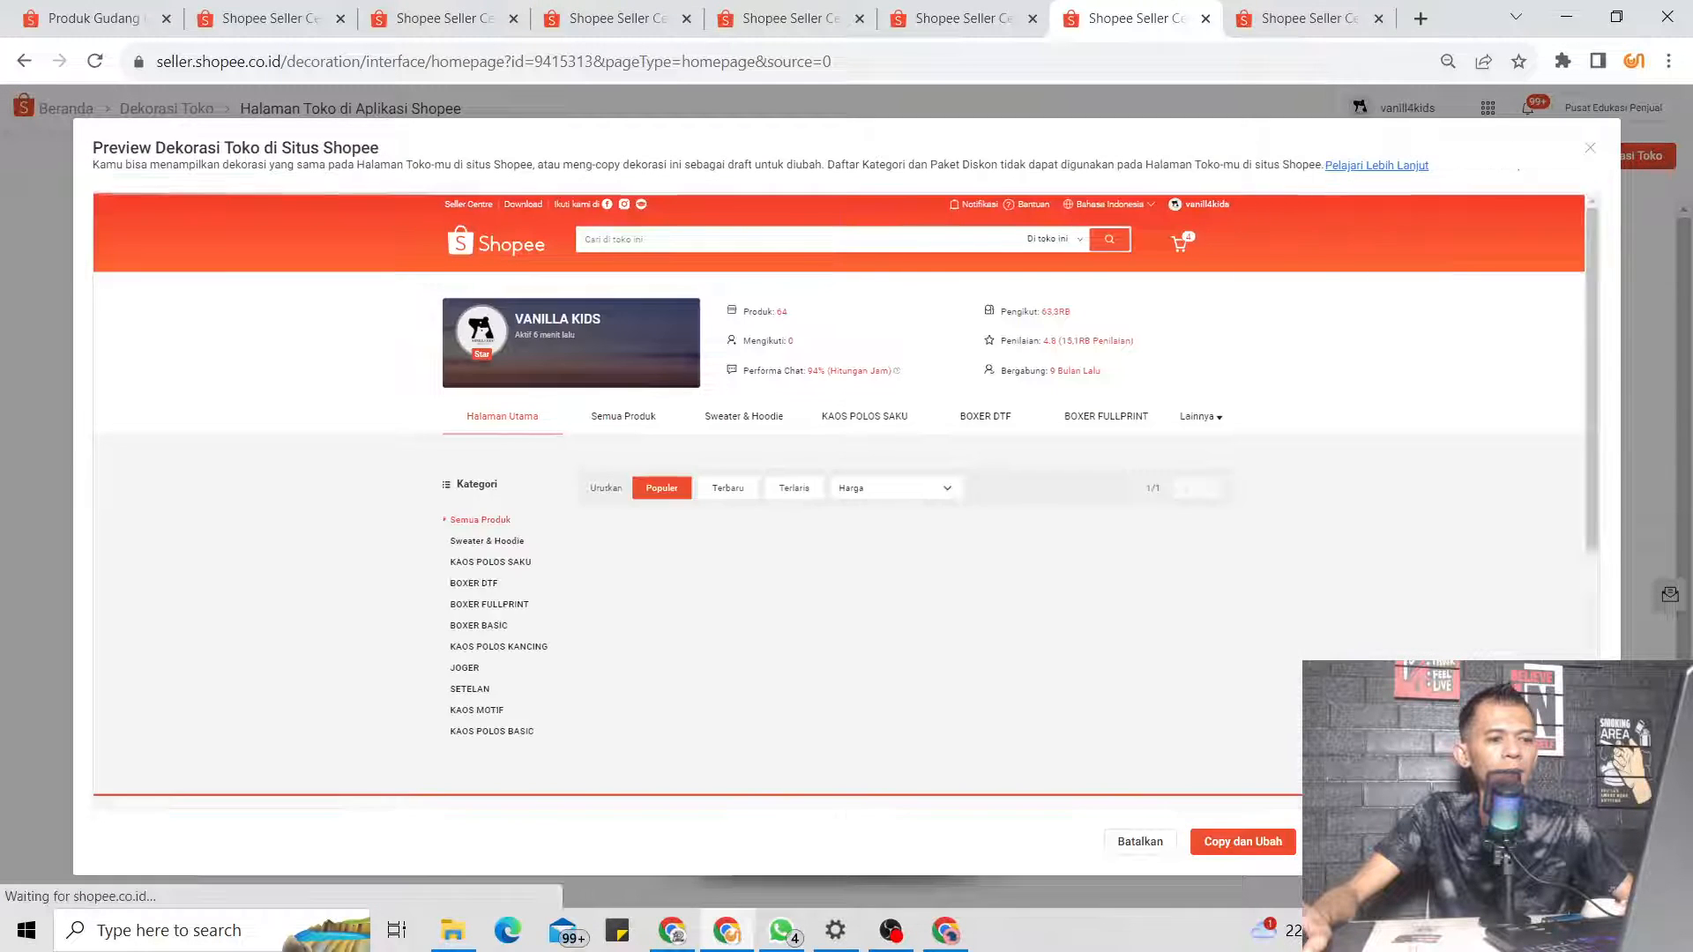
click(1446, 842)
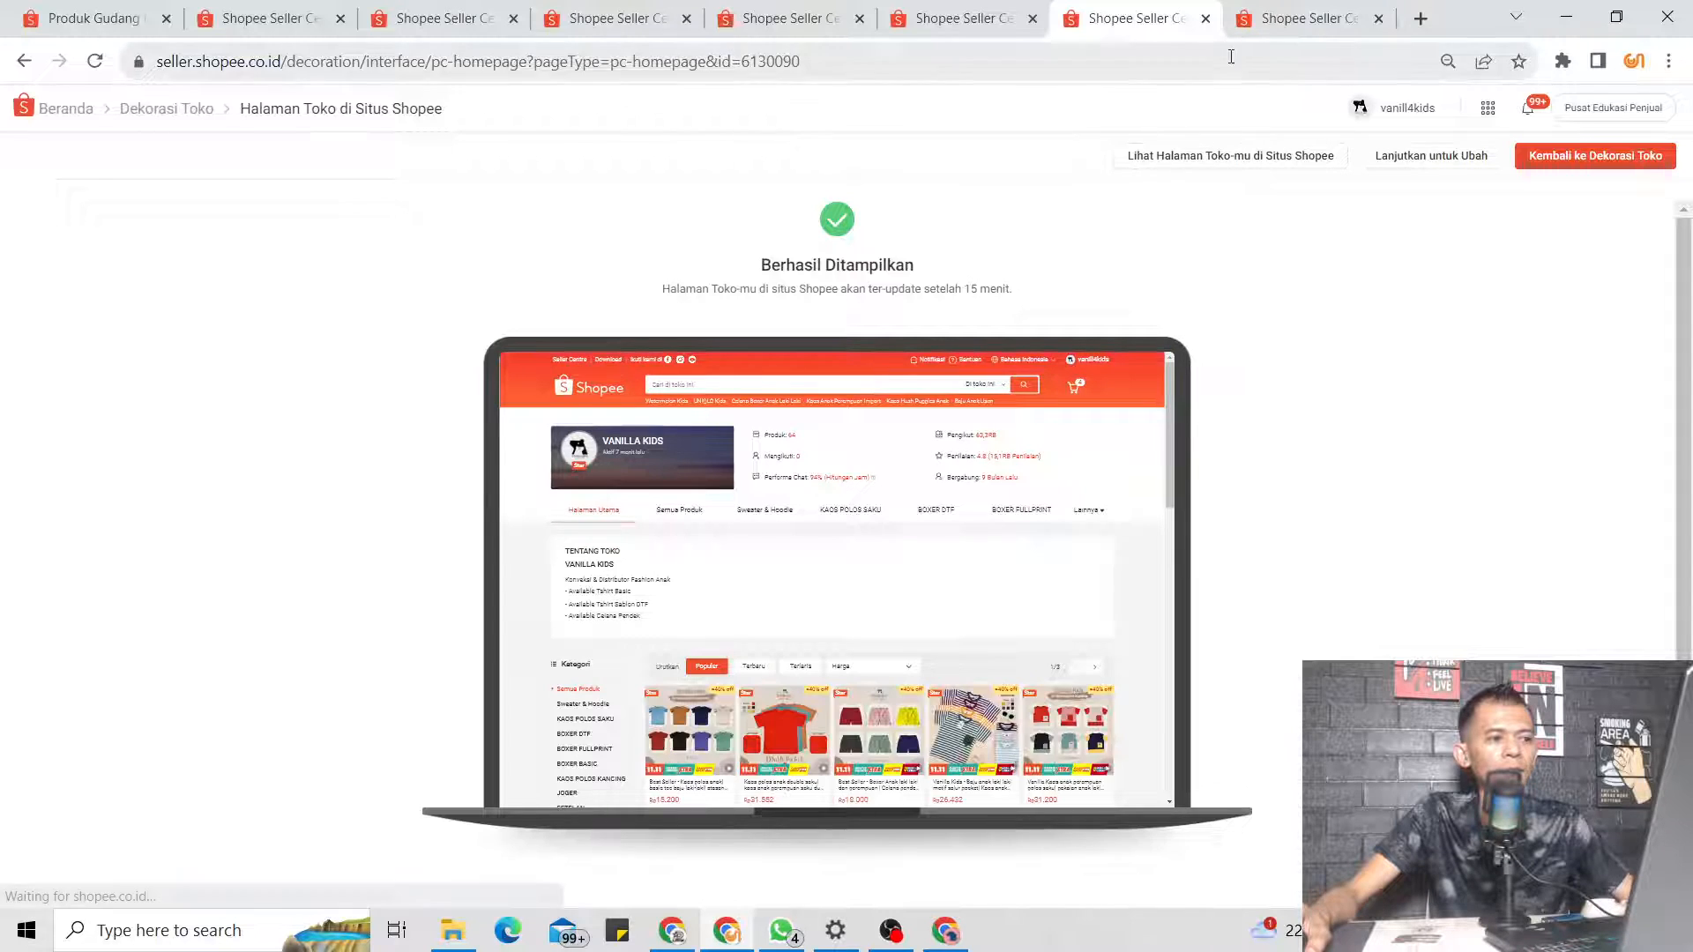
Review the PARTHER B2B Voucher Terbatas form and leave it for the Voucher Toko Saya overview
click(1289, 17)
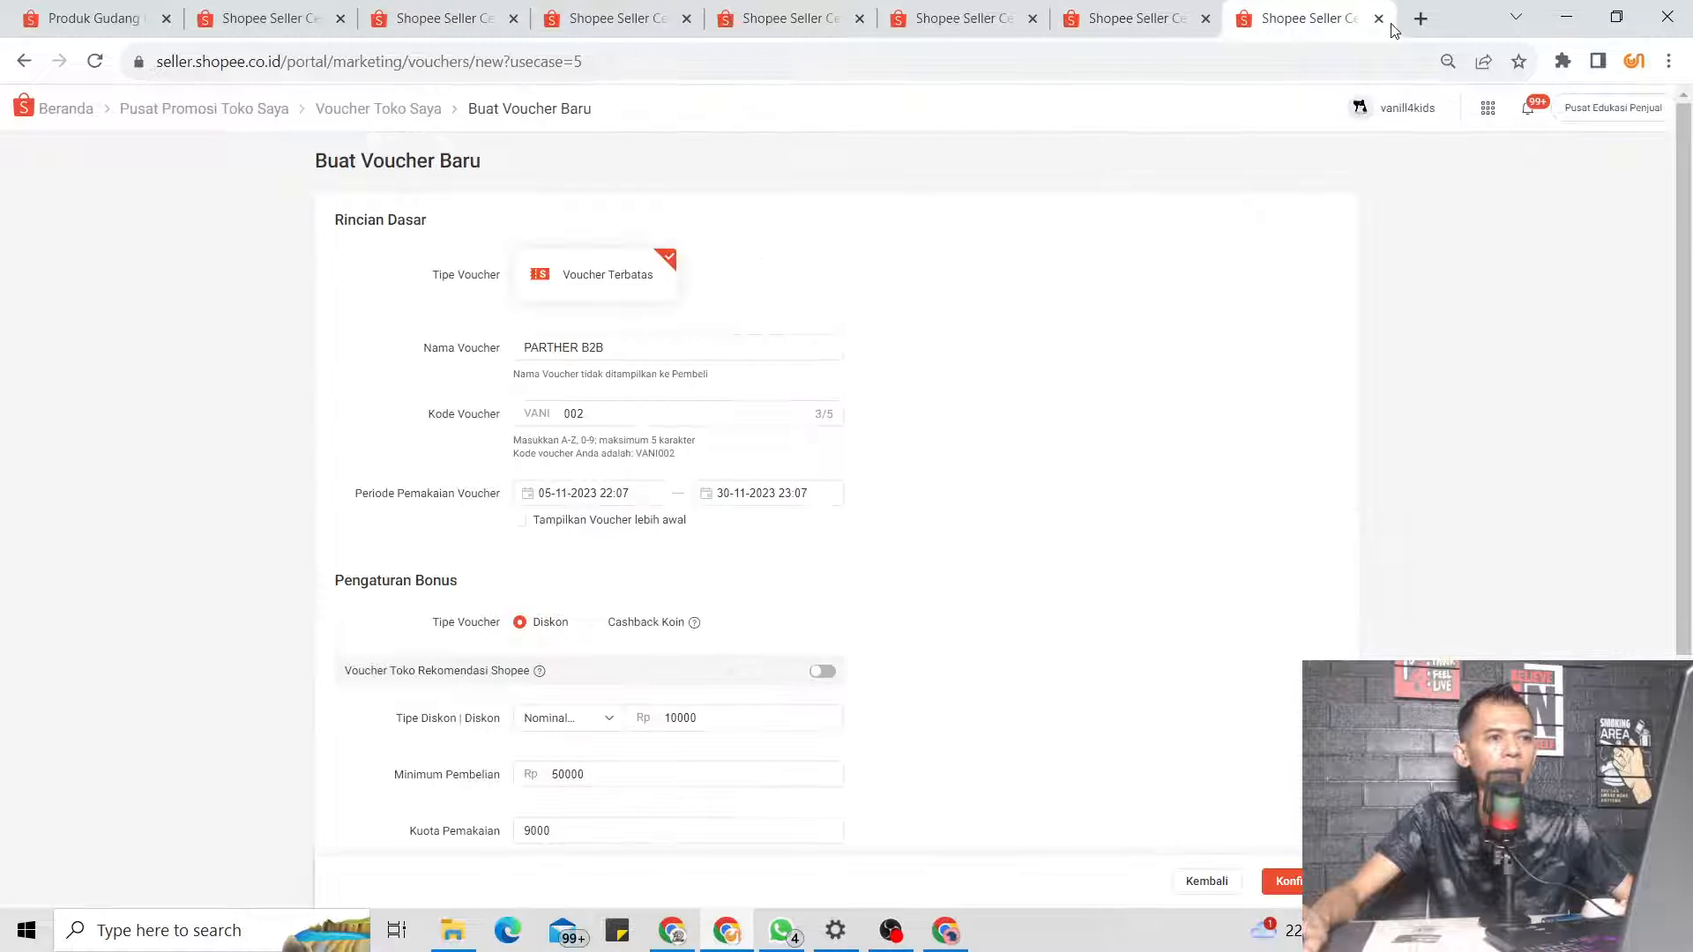
scroll(958, 380, down, 4)
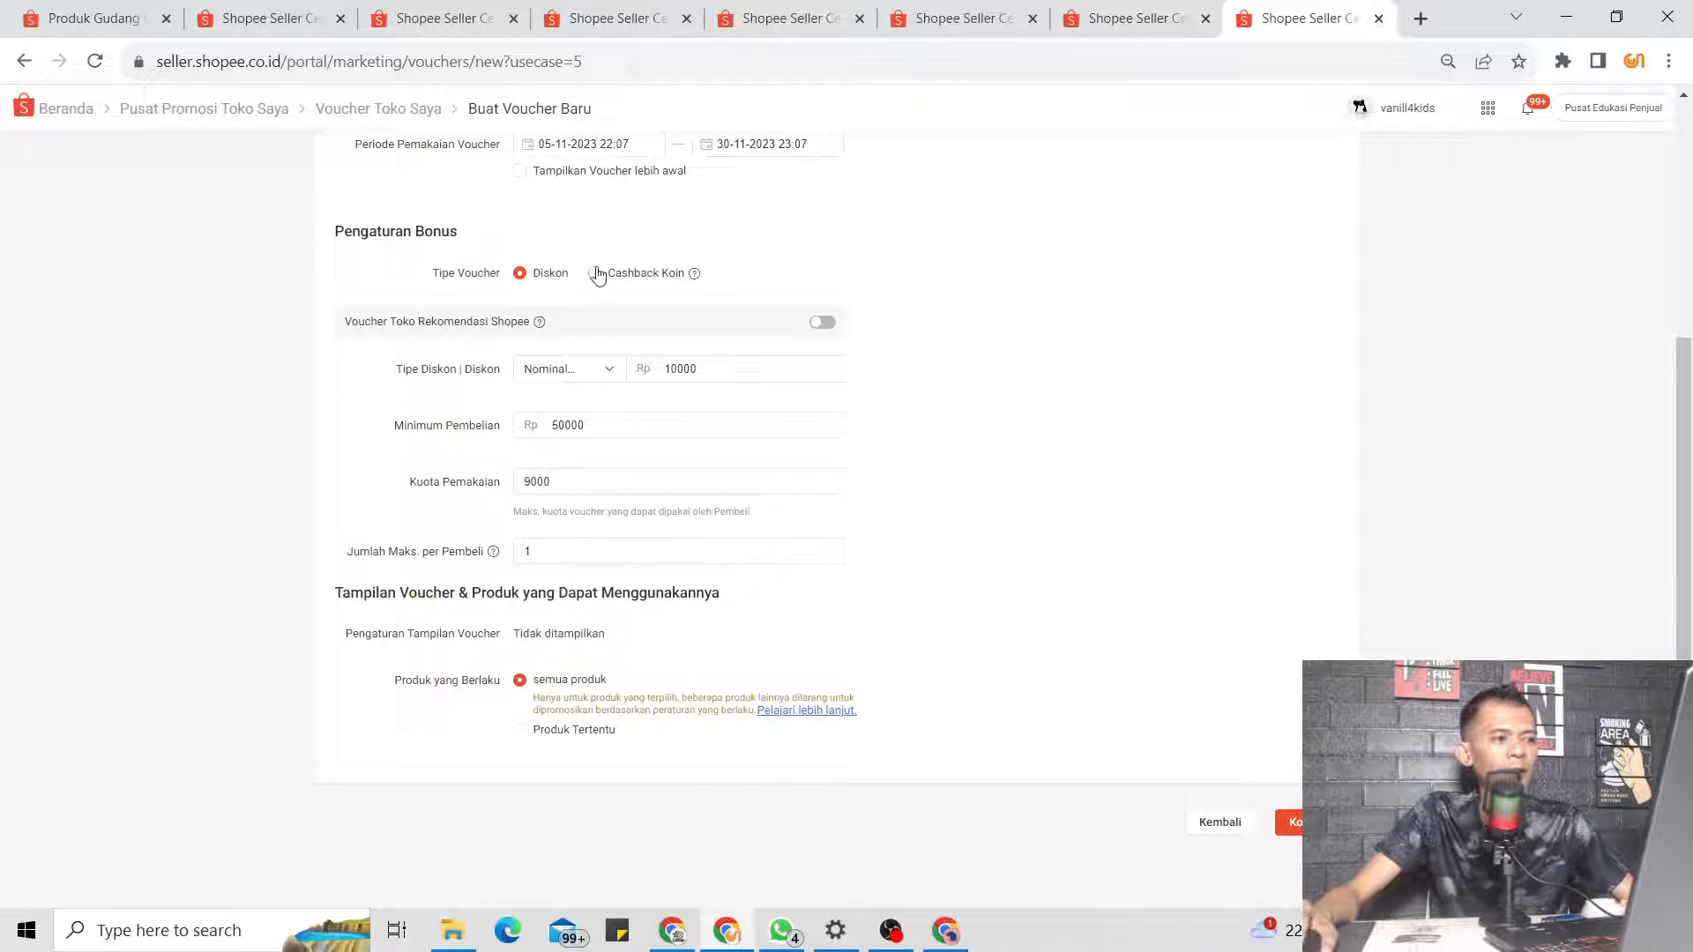
scroll(793, 341, up, 4)
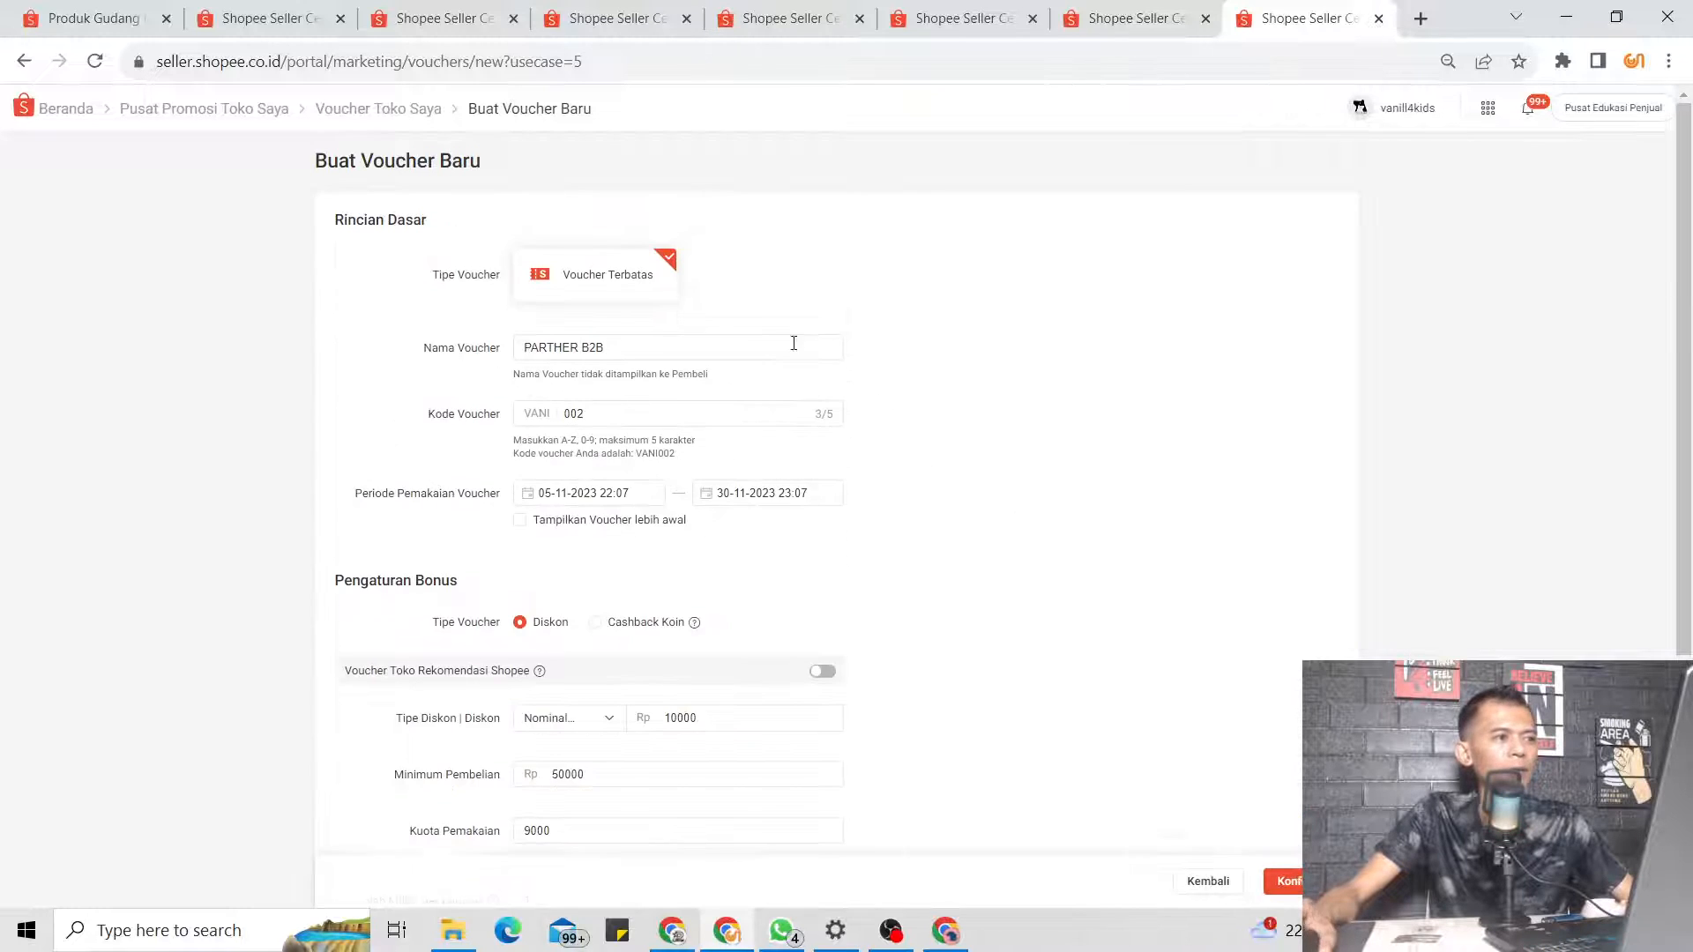
click(384, 109)
click(962, 540)
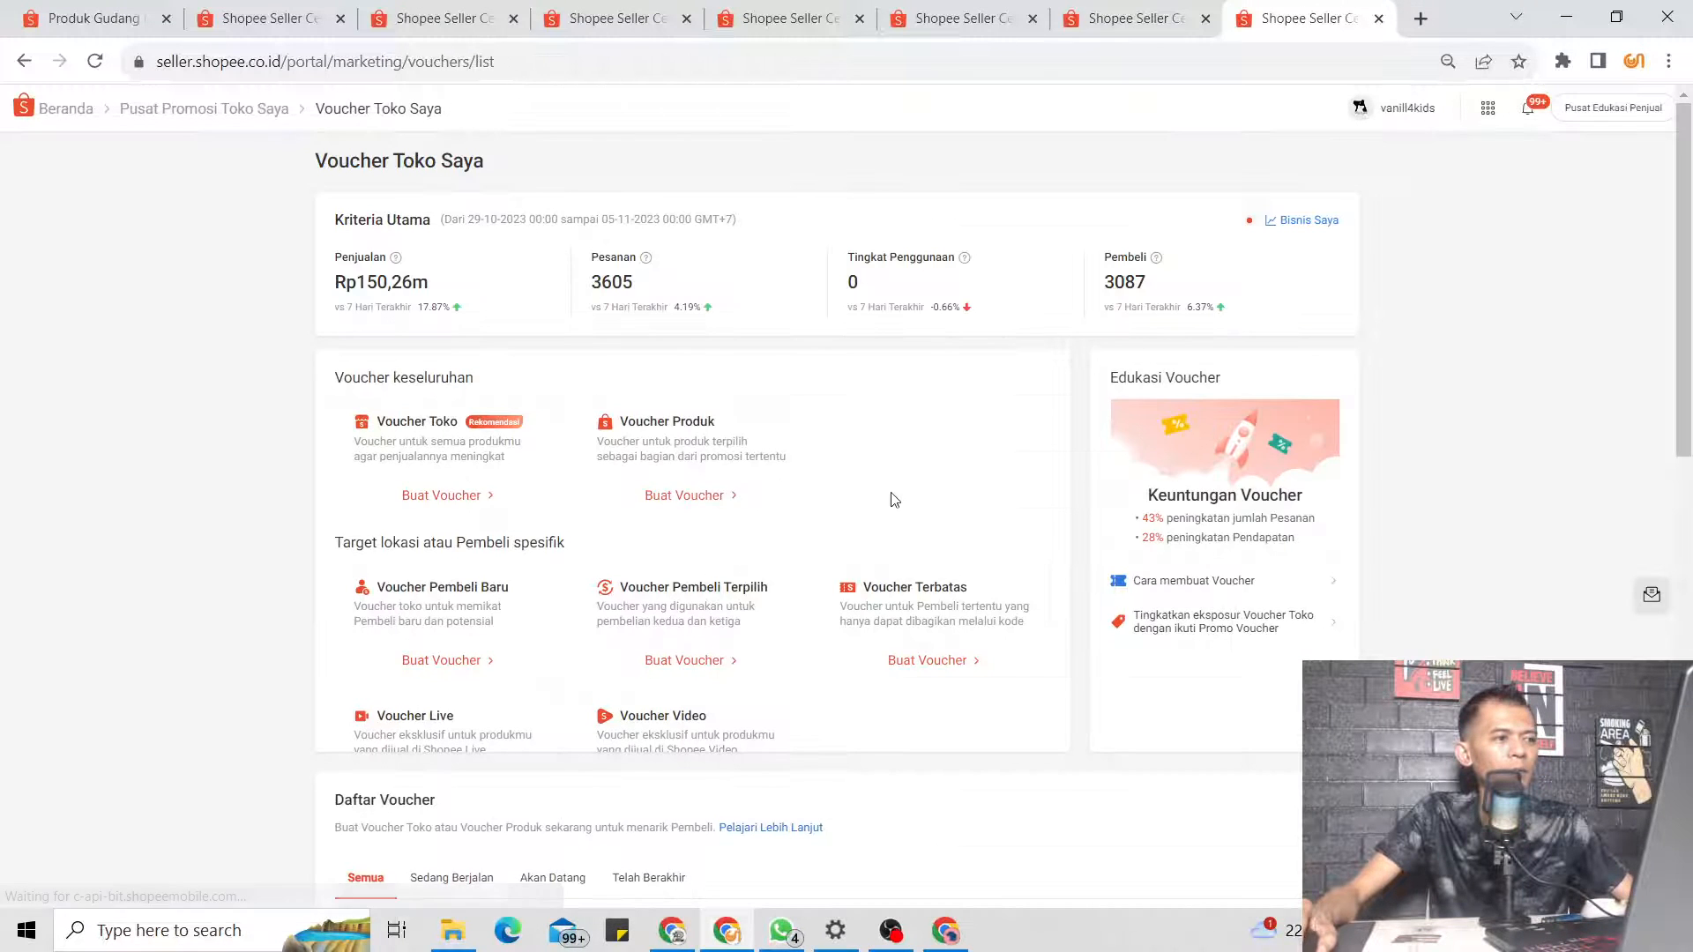
Start a new Voucher Toko named X2 and set its usage period to end on 08-11-2023
click(433, 497)
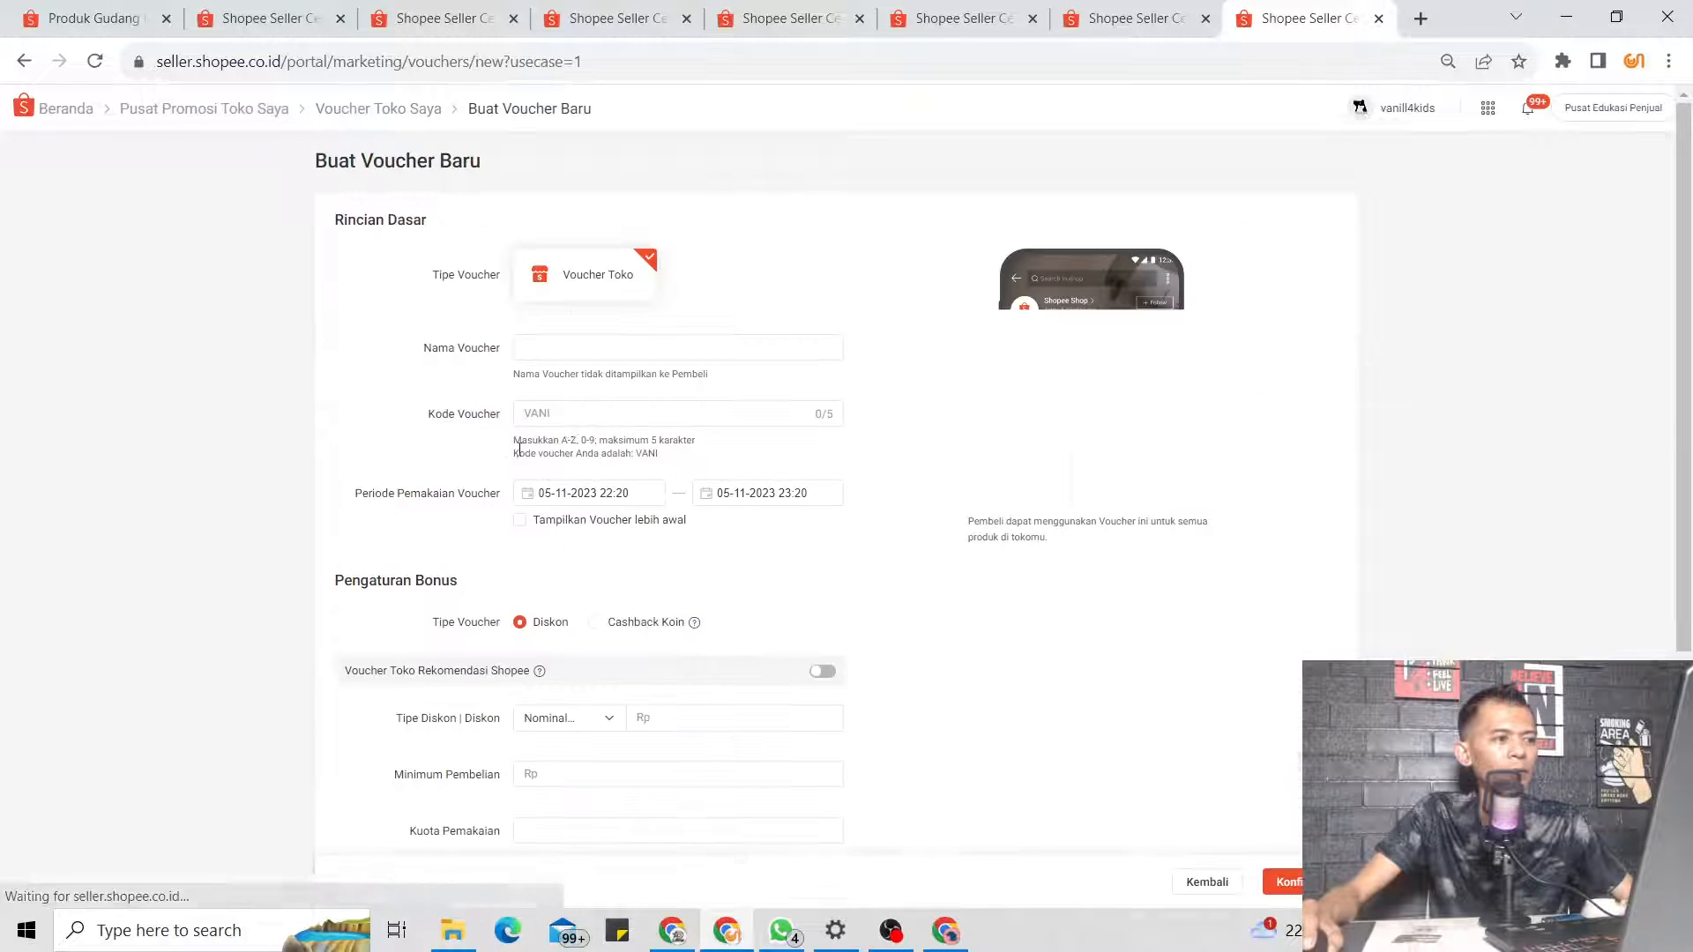
click(625, 350)
text(X2)
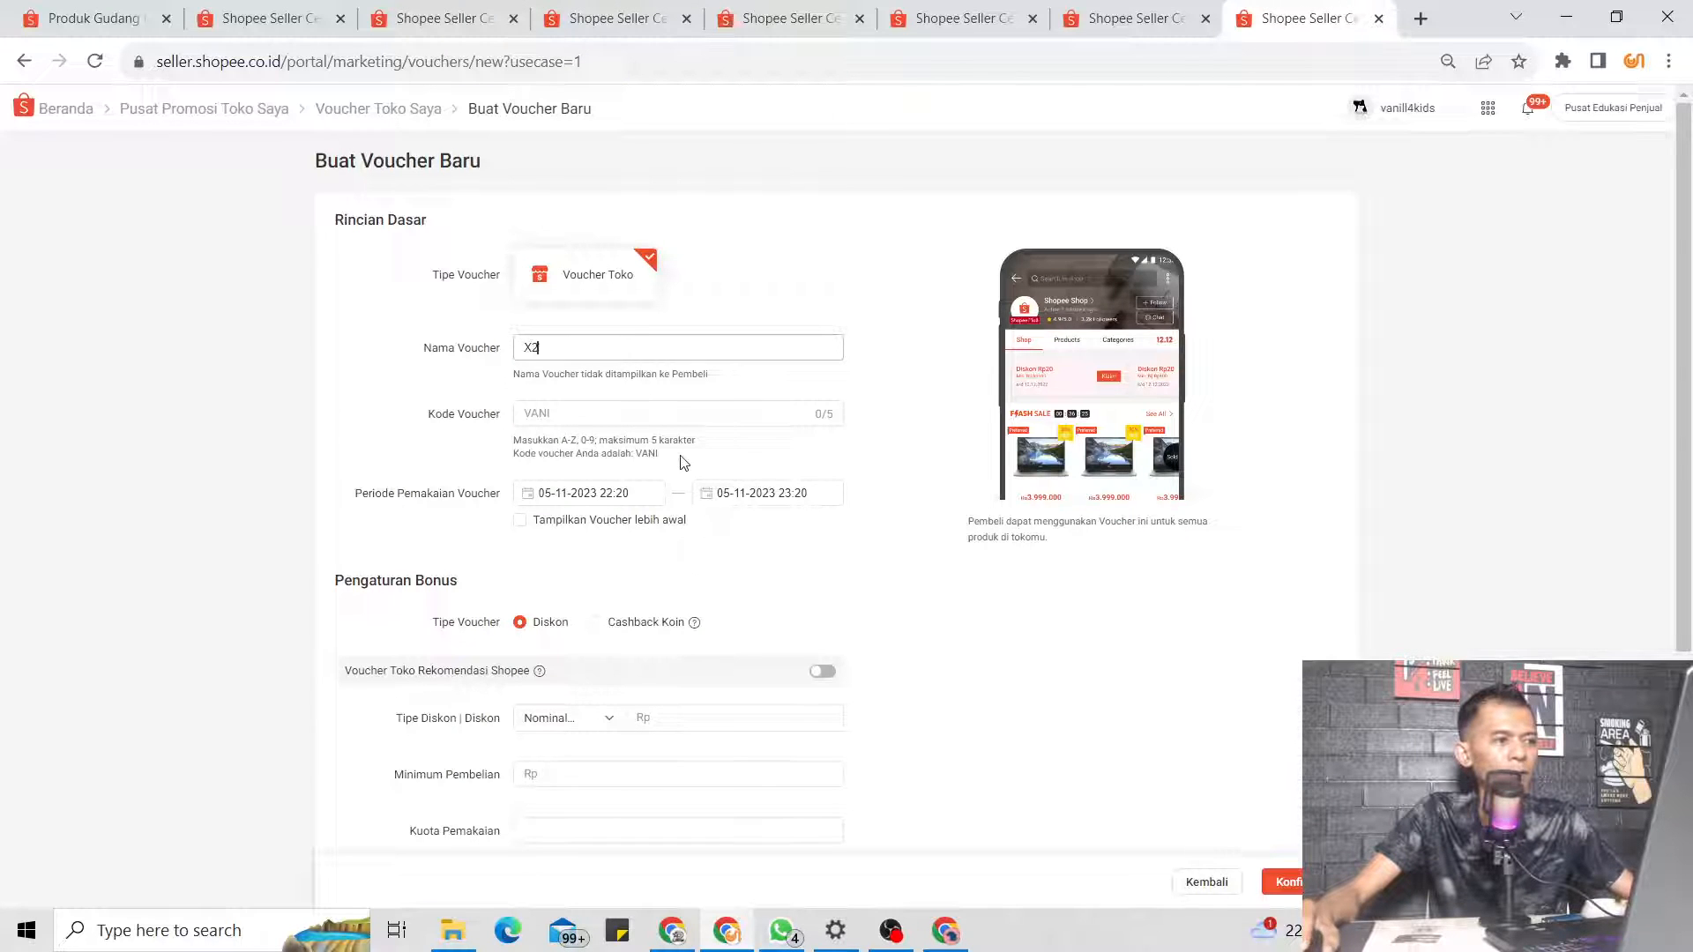
click(767, 495)
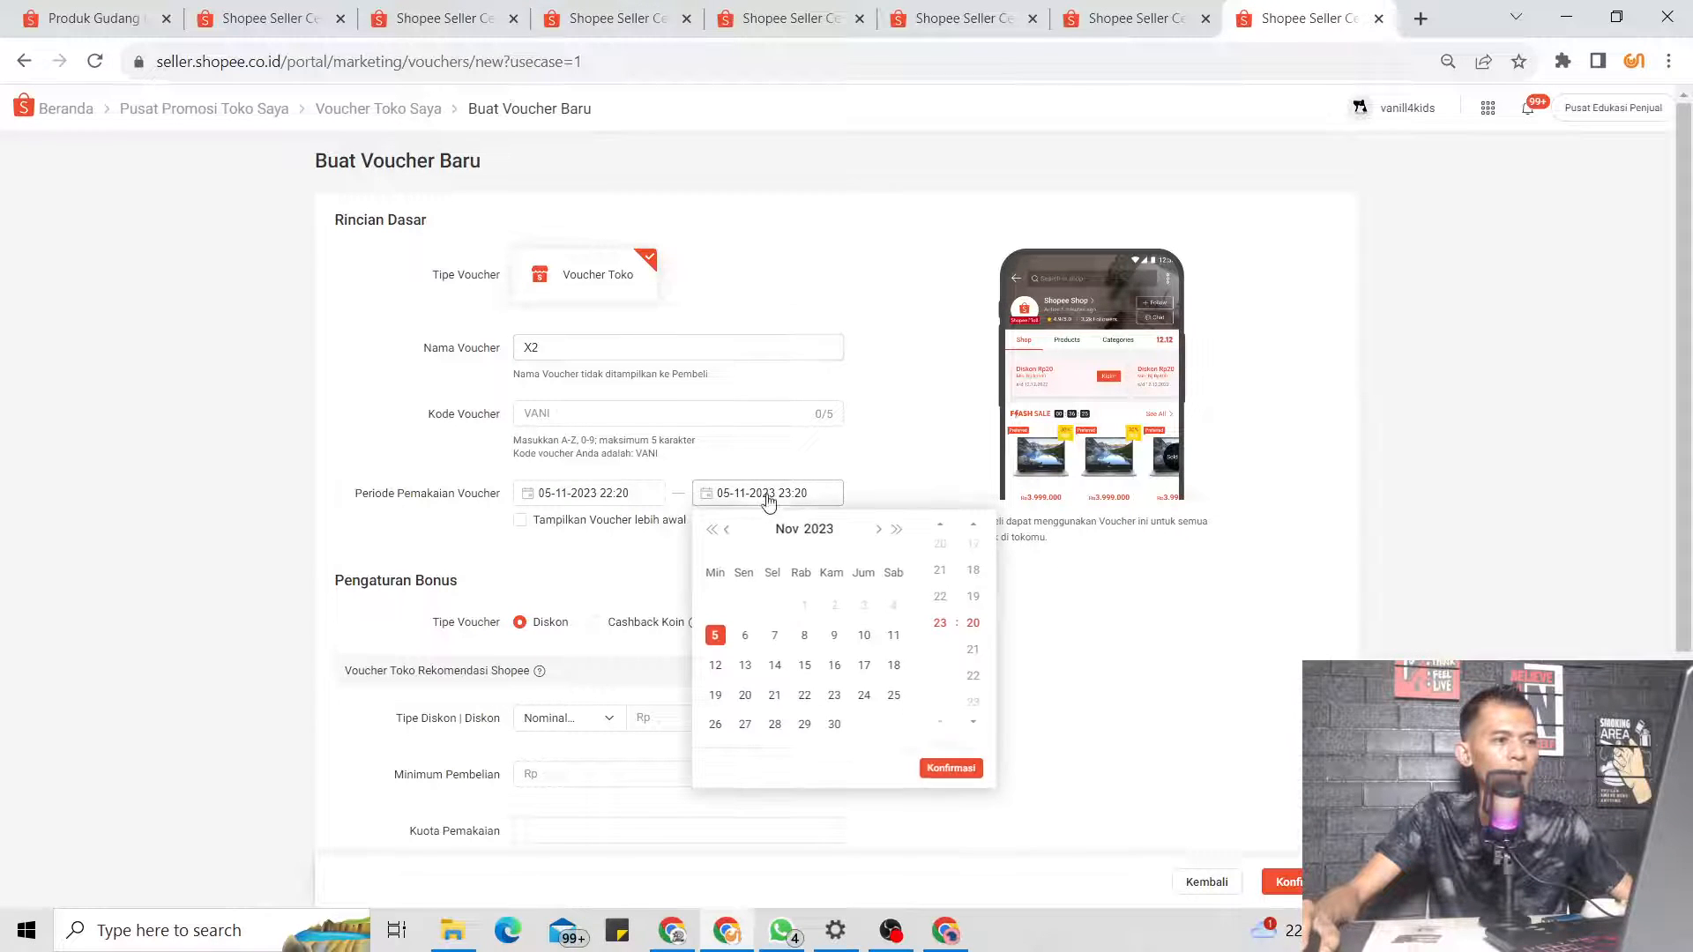
click(805, 635)
click(950, 768)
Keep the nominal discount type for voucher X2 and set the discount to Rp 5000
scroll(882, 639, down, 1)
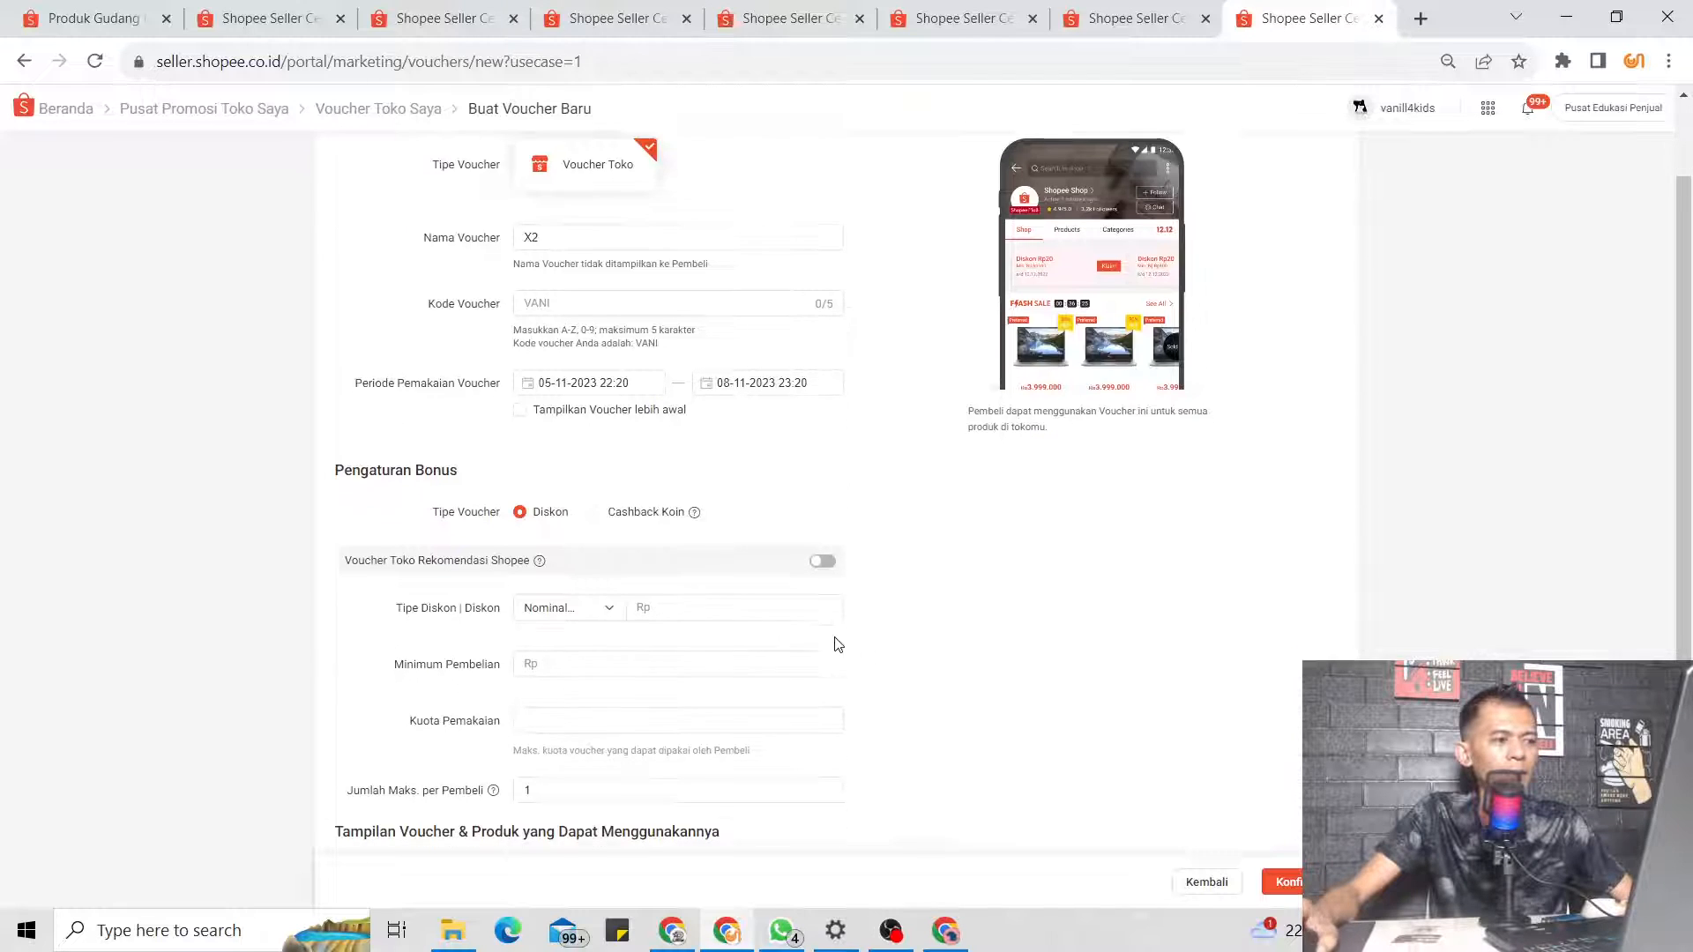
click(599, 618)
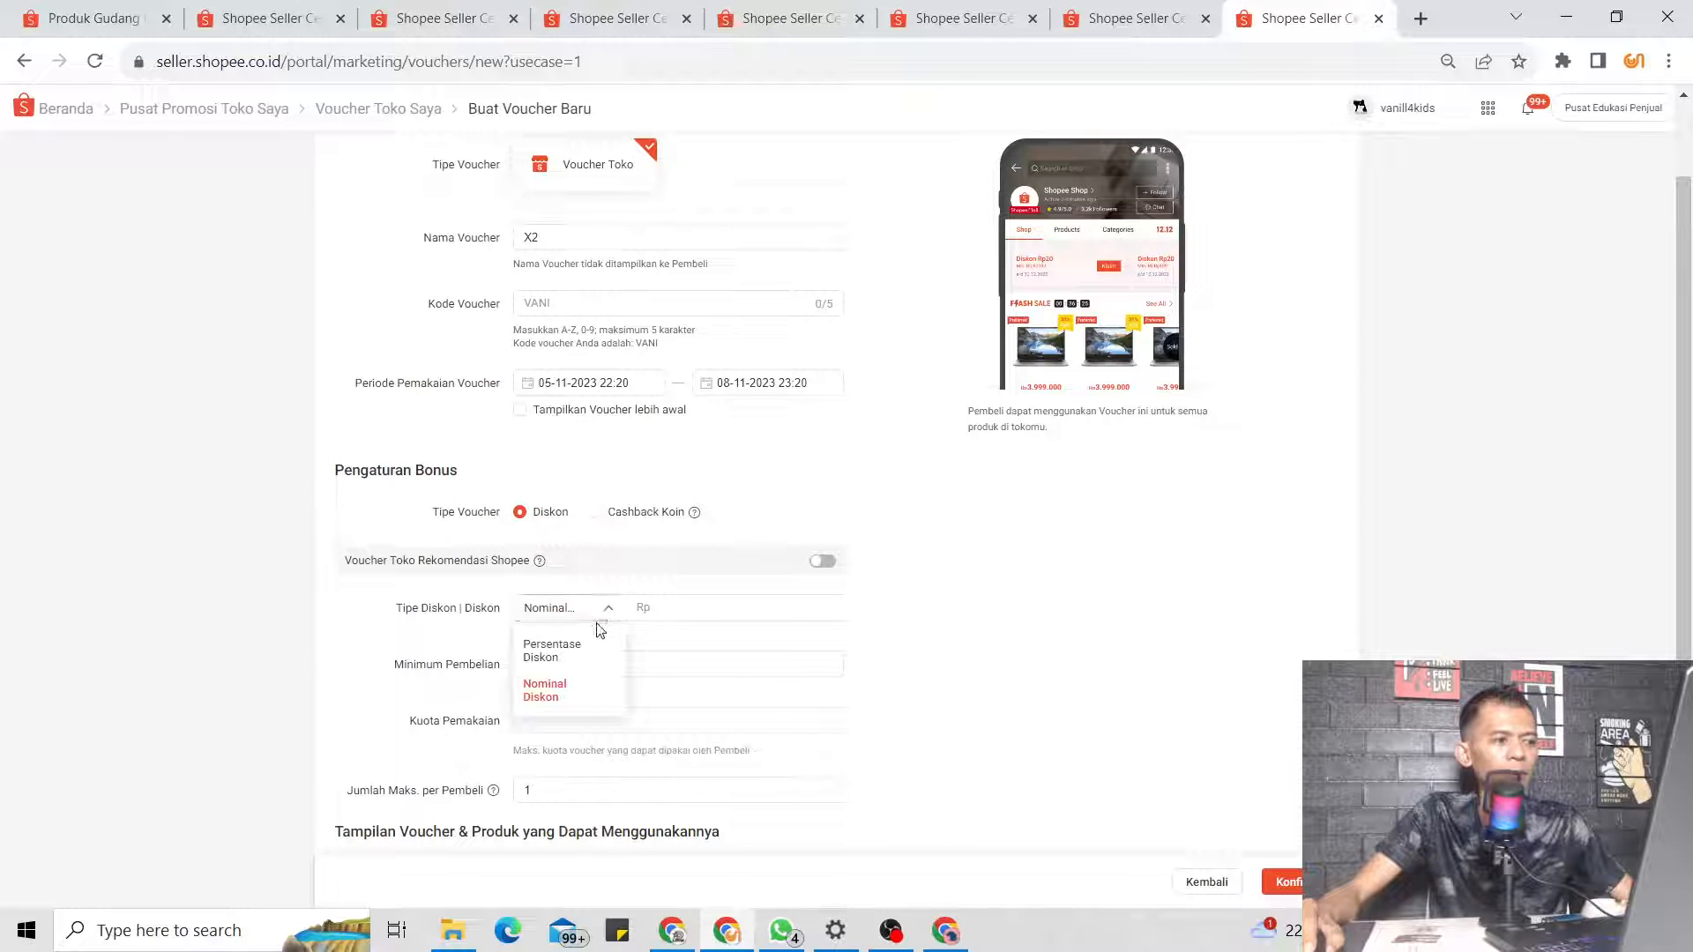
click(721, 615)
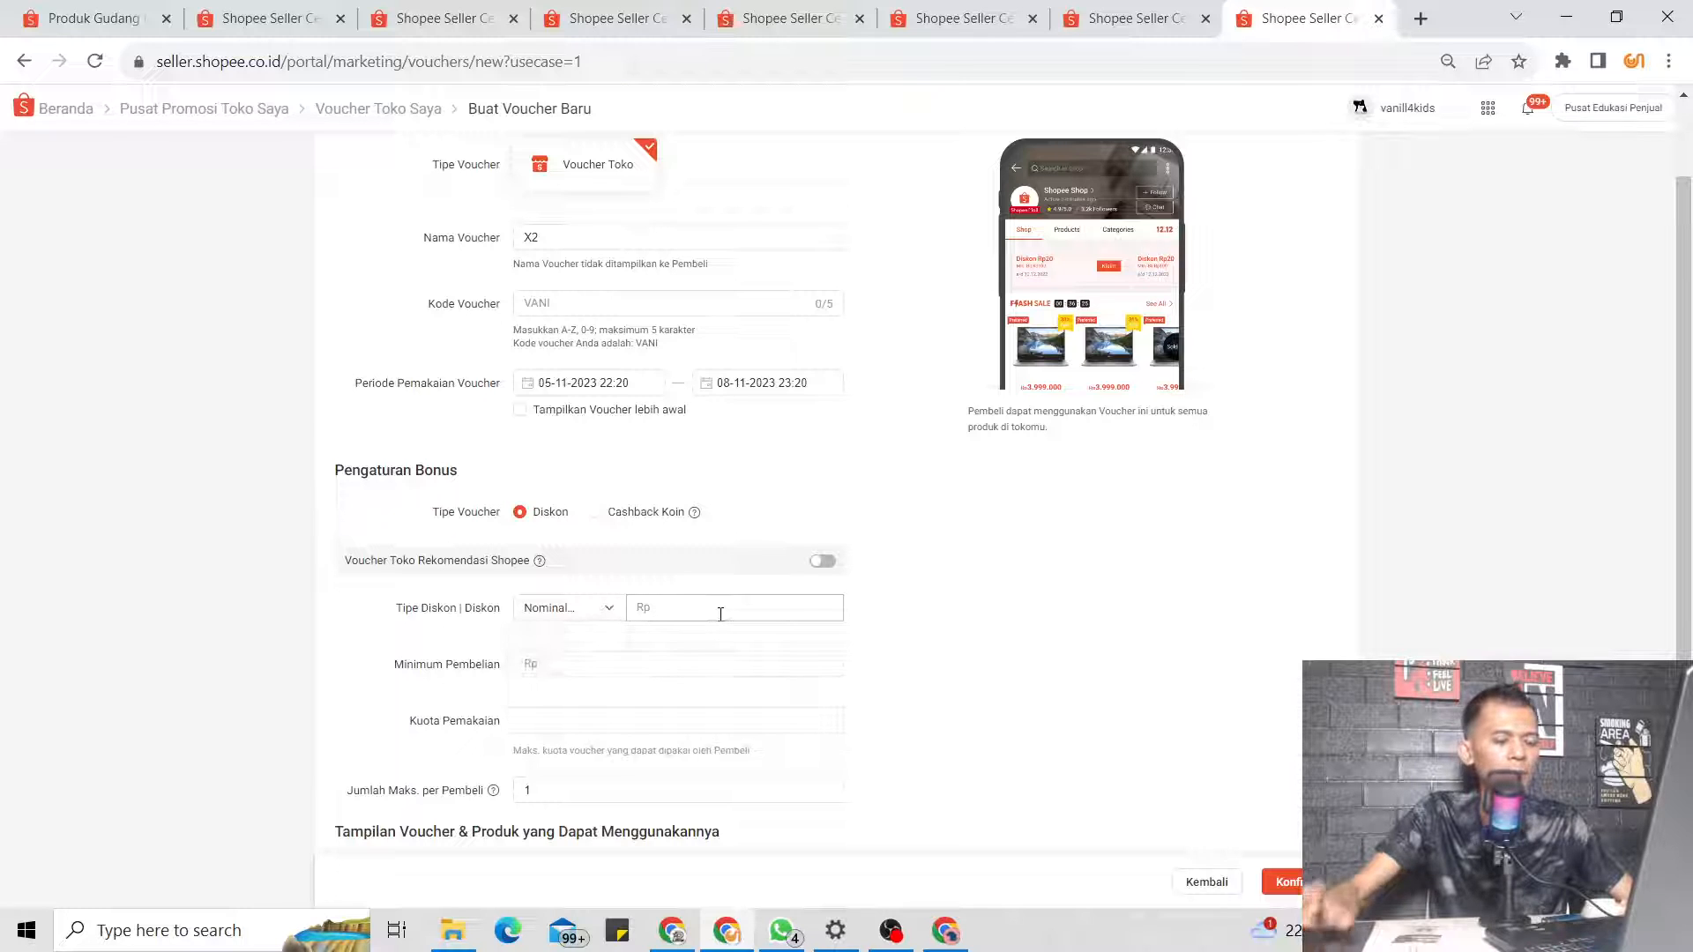
text(5000)
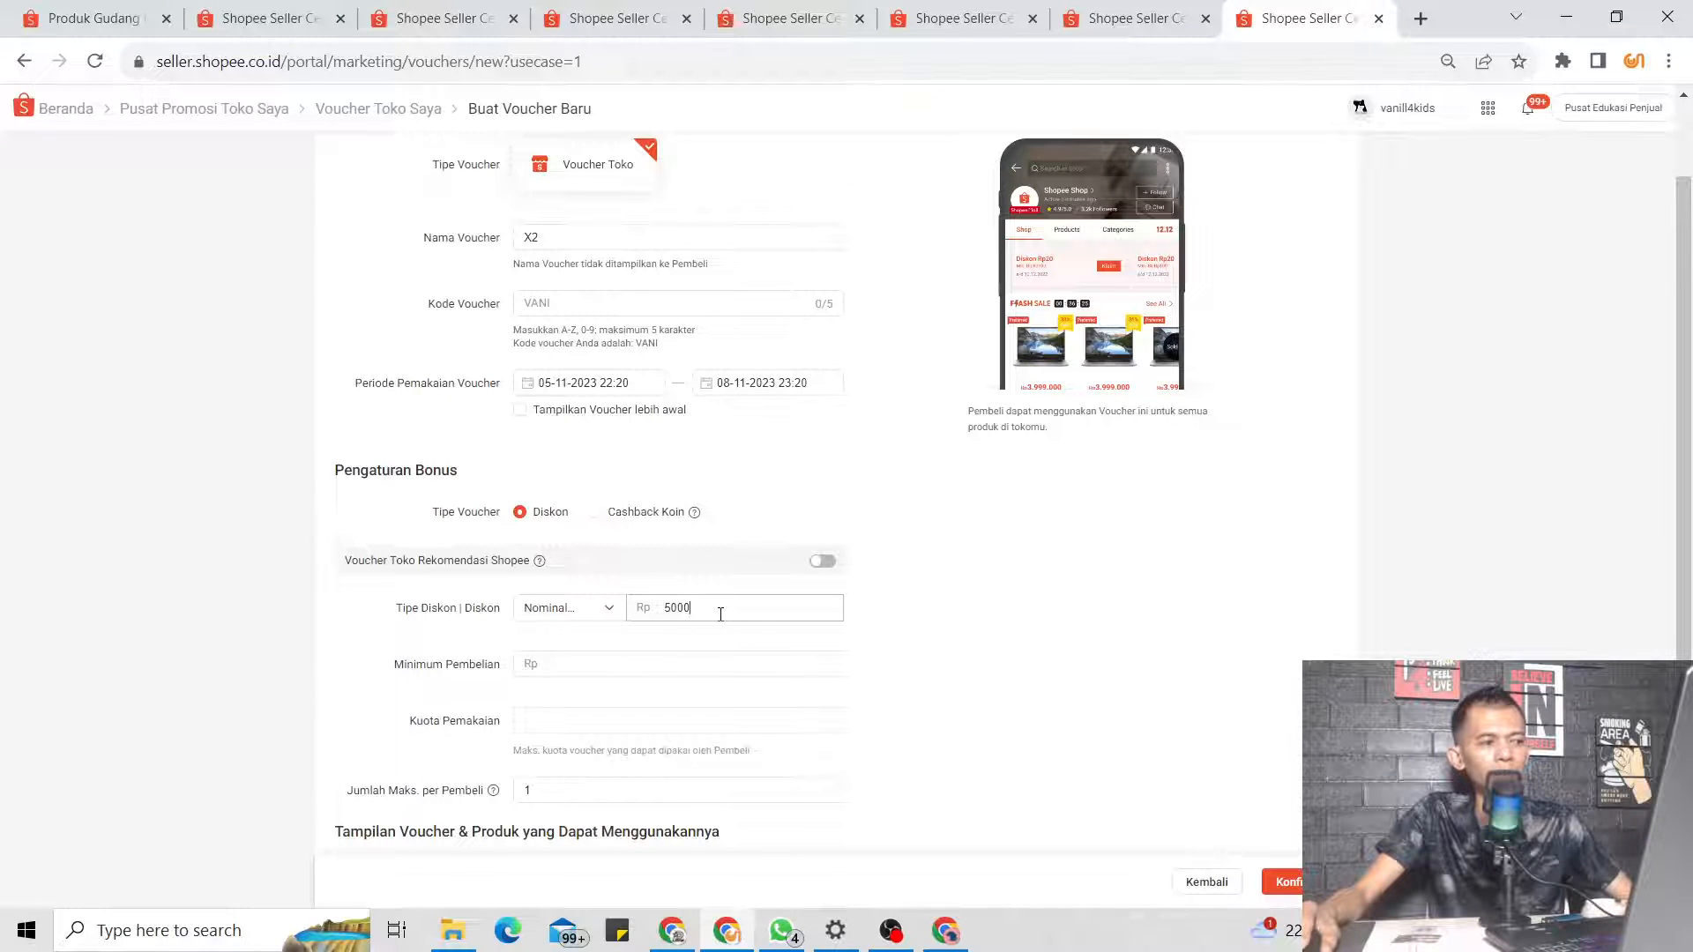
Set the voucher's nominal discount to Rp 2000 and its minimum purchase to Rp 10000
scroll(720, 615, down, 2)
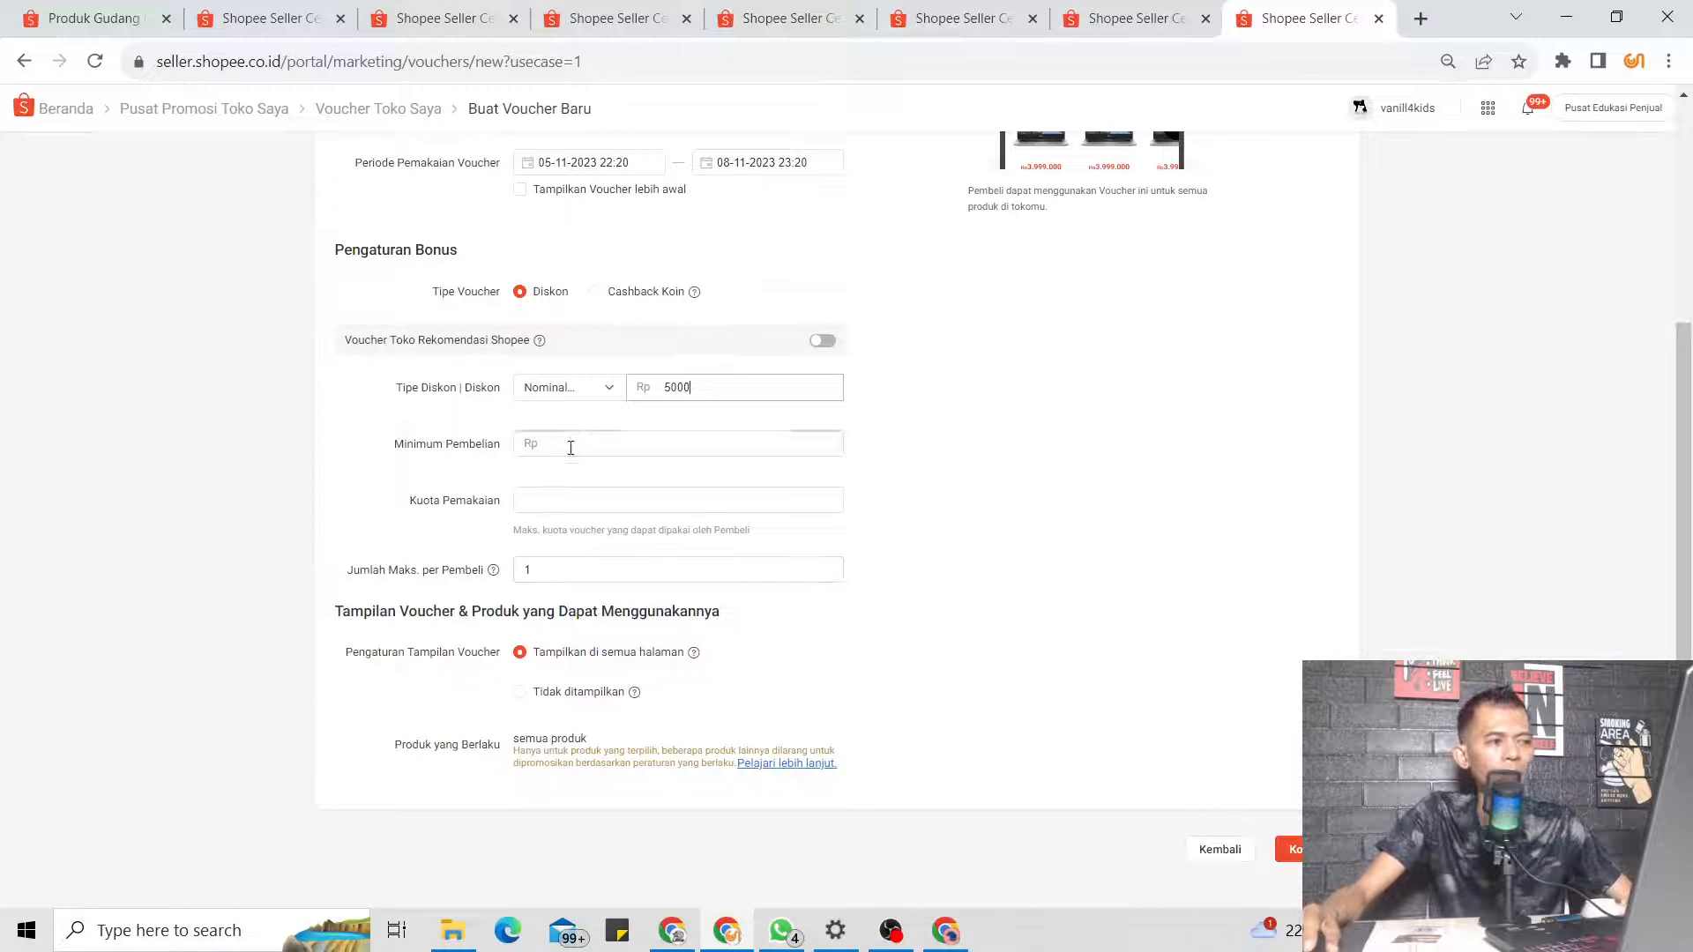
click(571, 448)
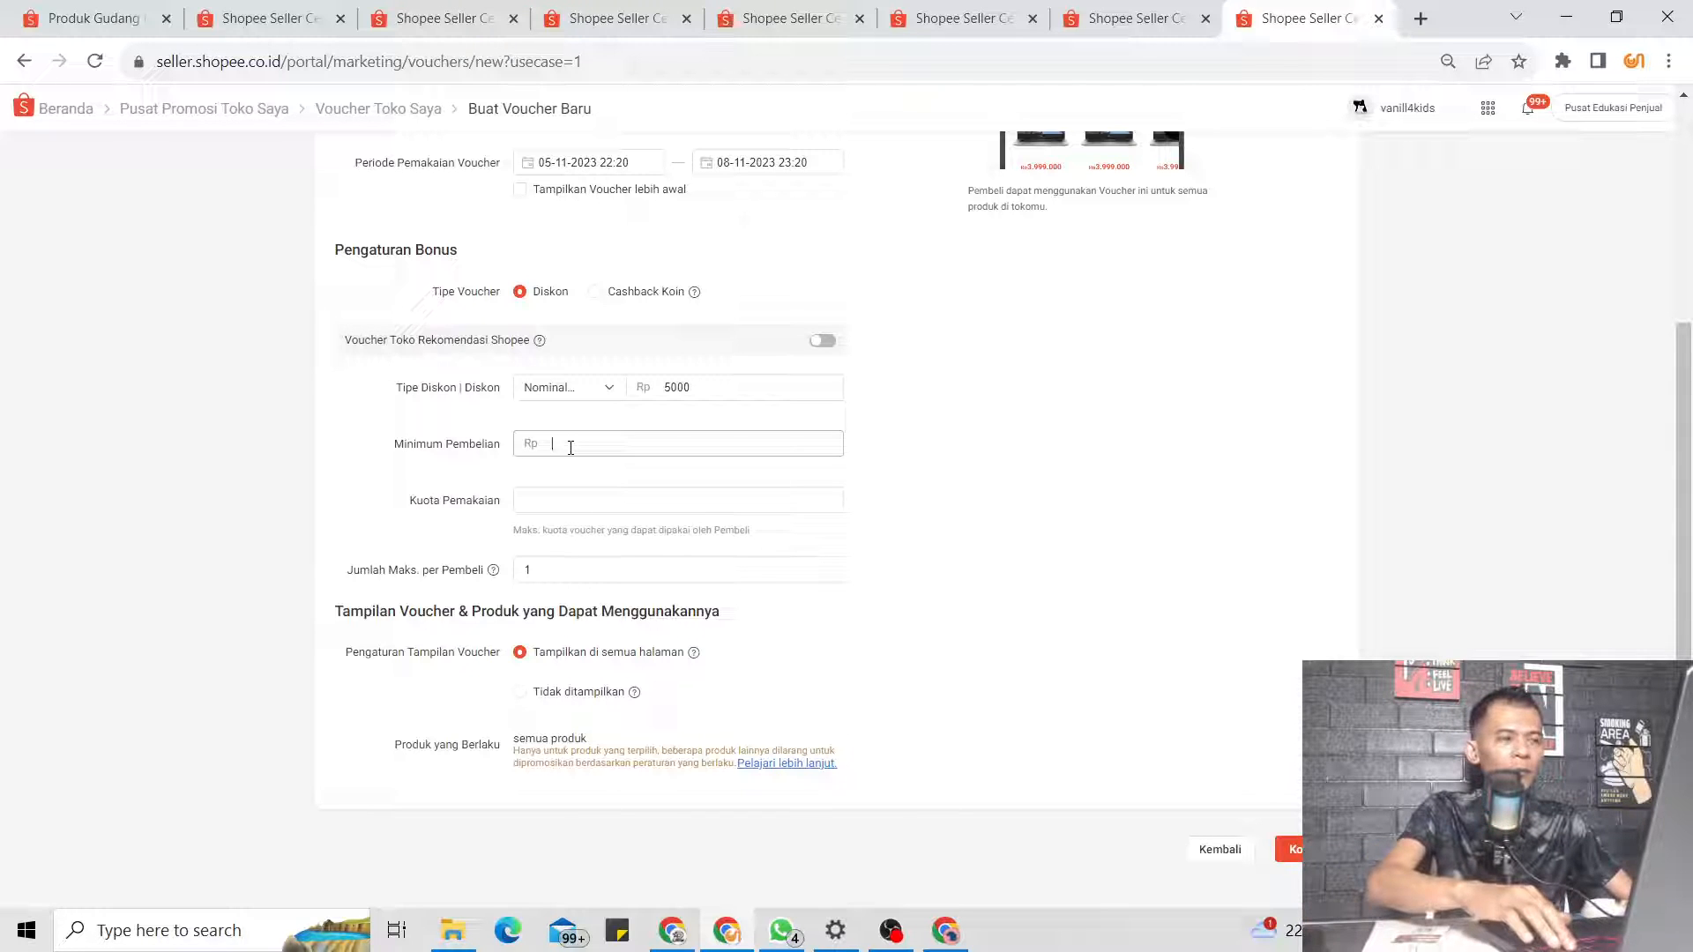
click(570, 447)
drag(649, 392, 727, 391)
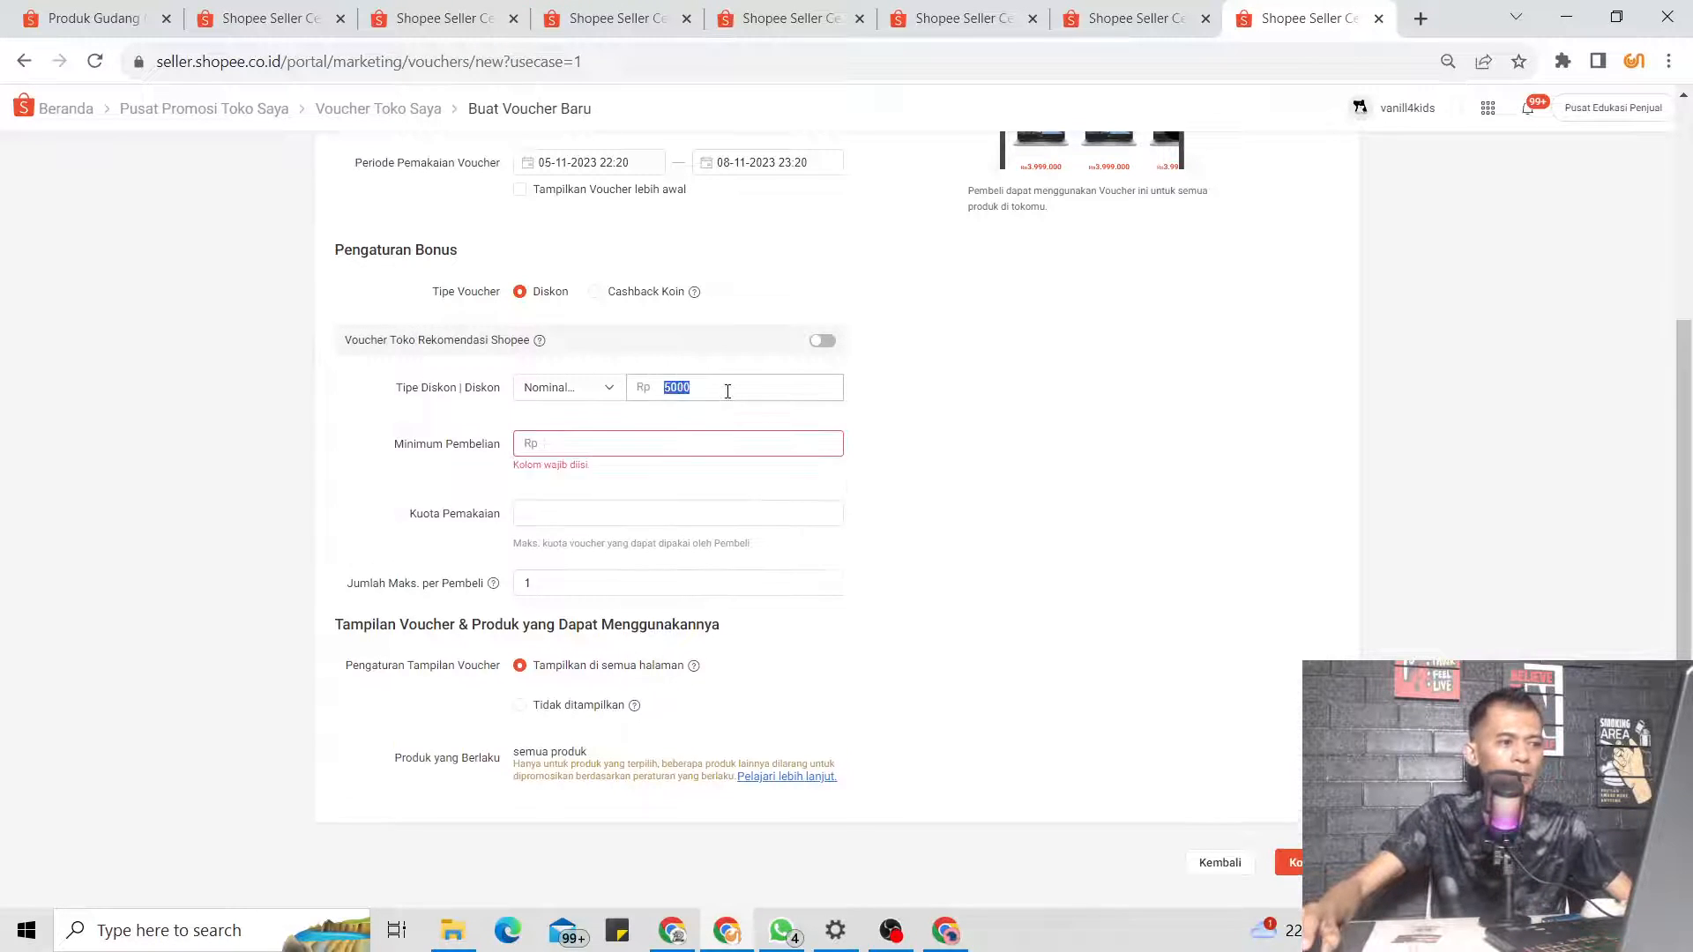
text(20)
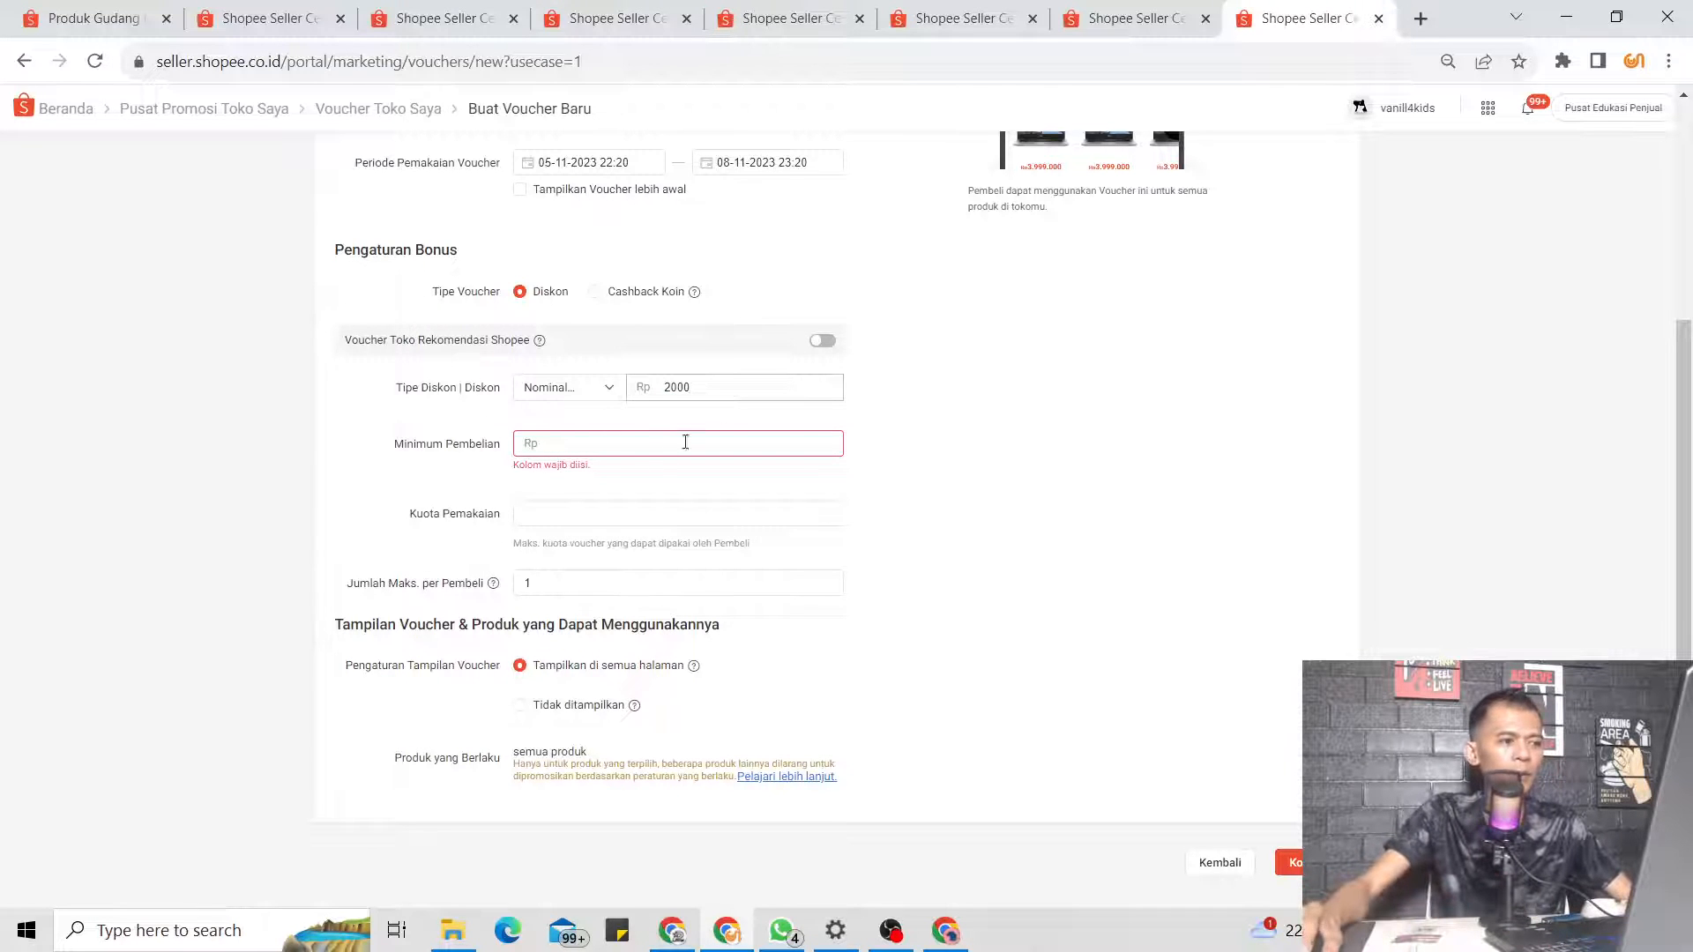
text(10)
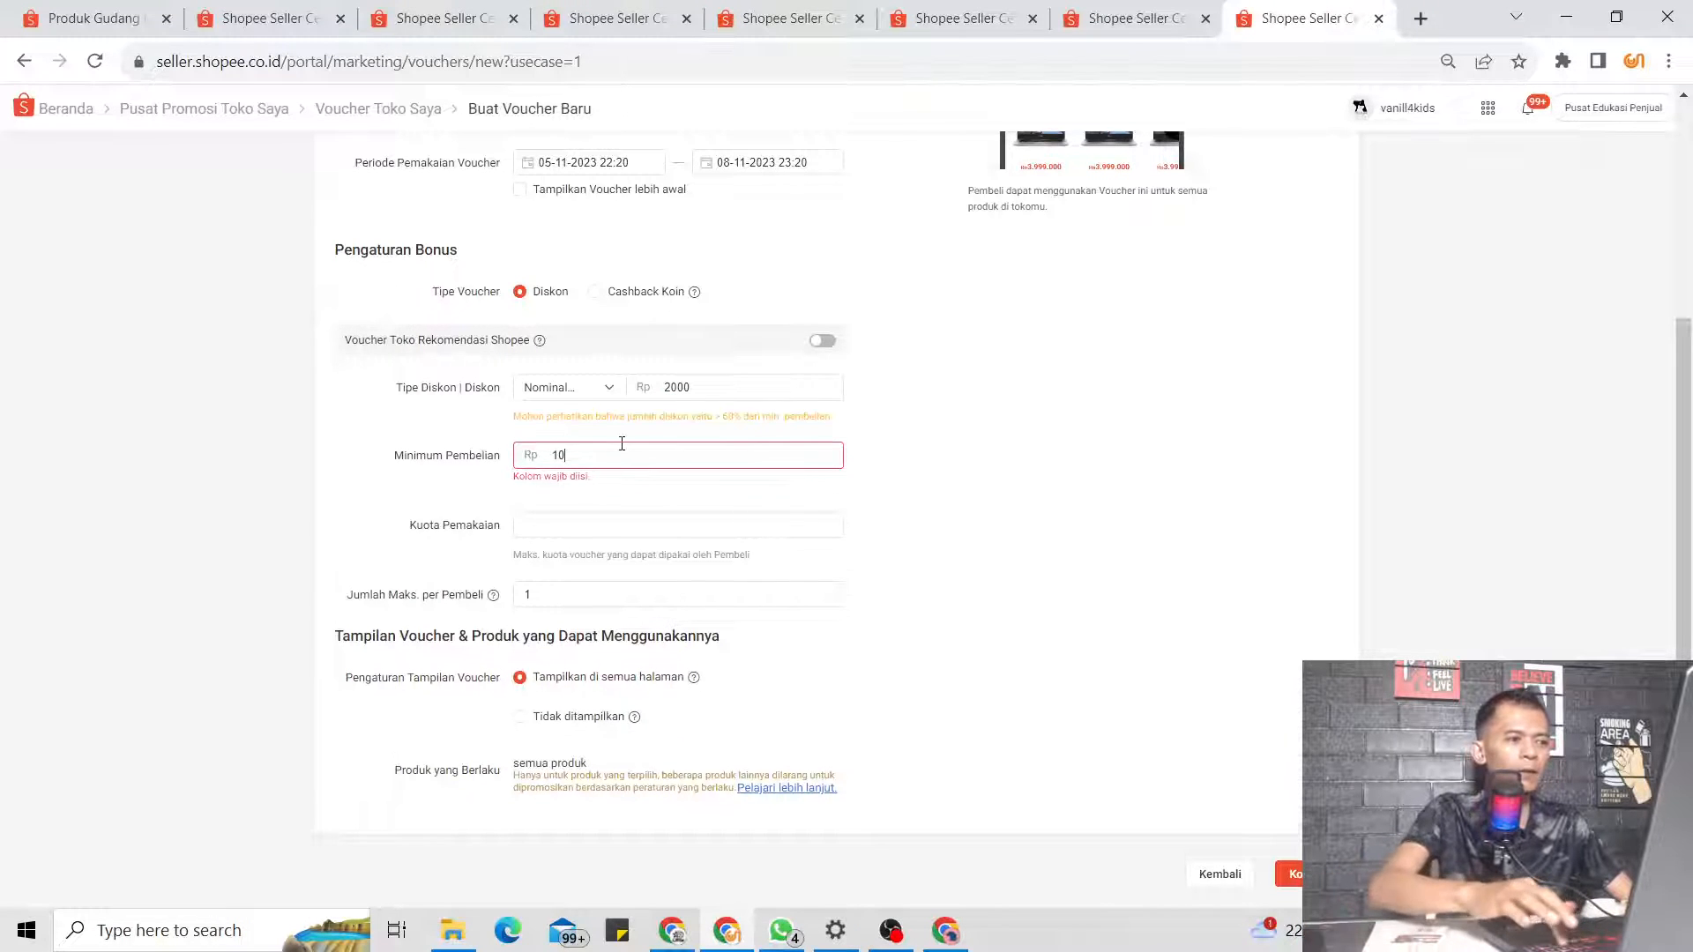
text(000)
click(1077, 568)
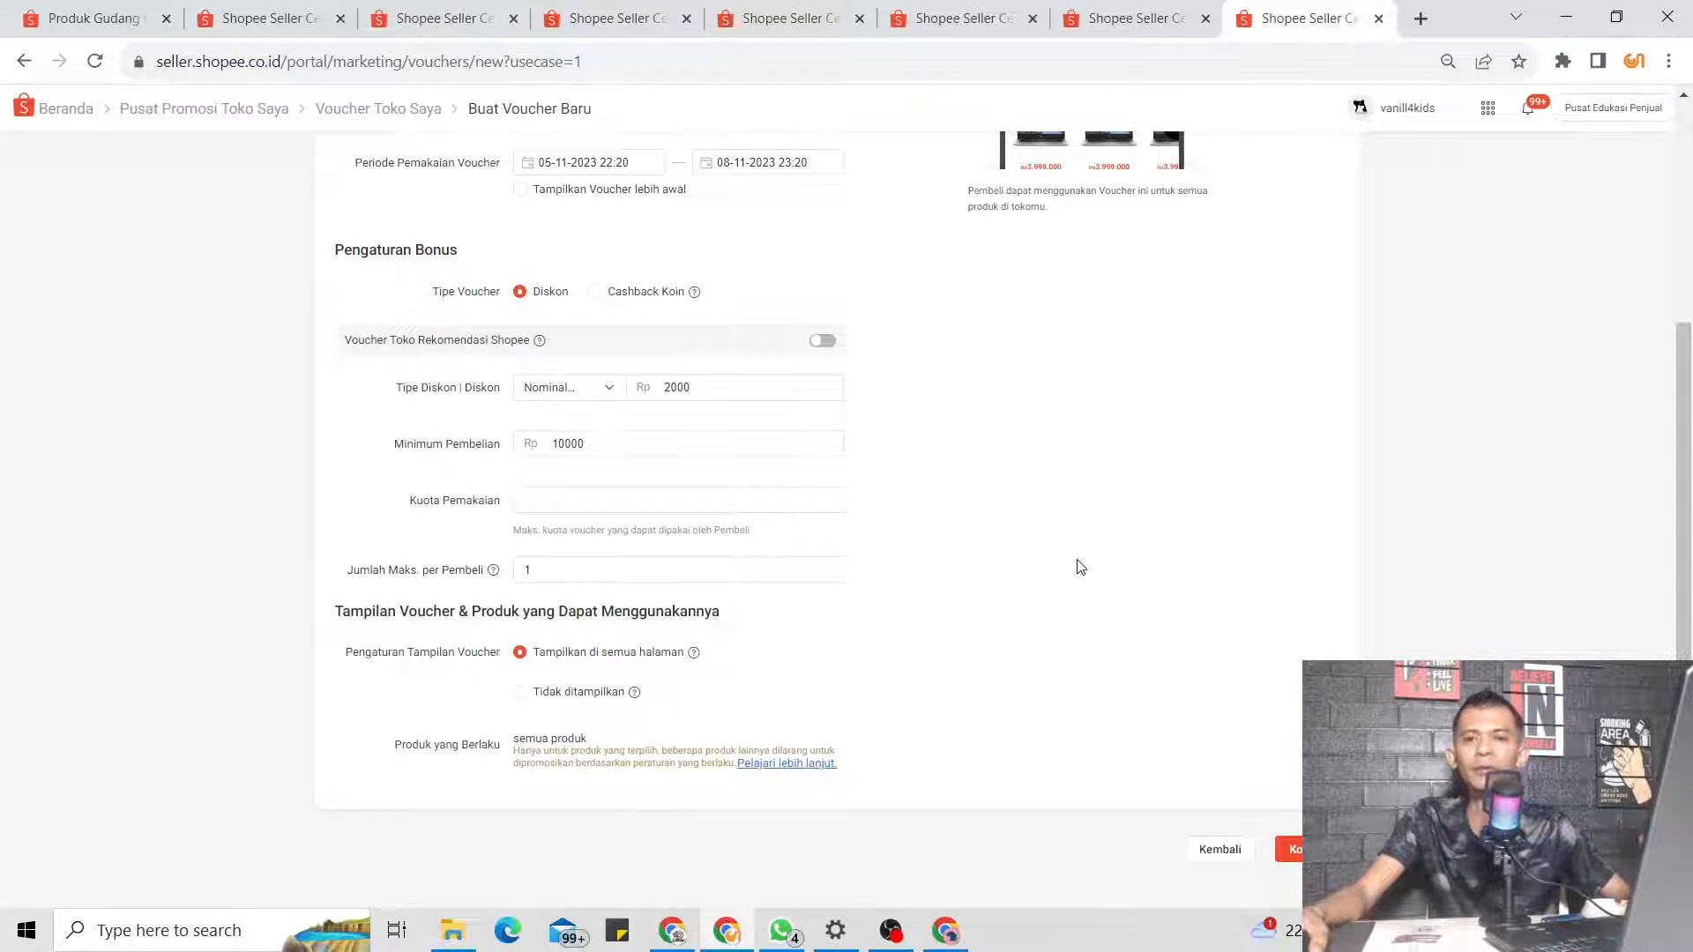
Set the voucher's nominal discount to Rp 15000 and its minimum purchase to Rp 250000
double_click(714, 388)
text(150)
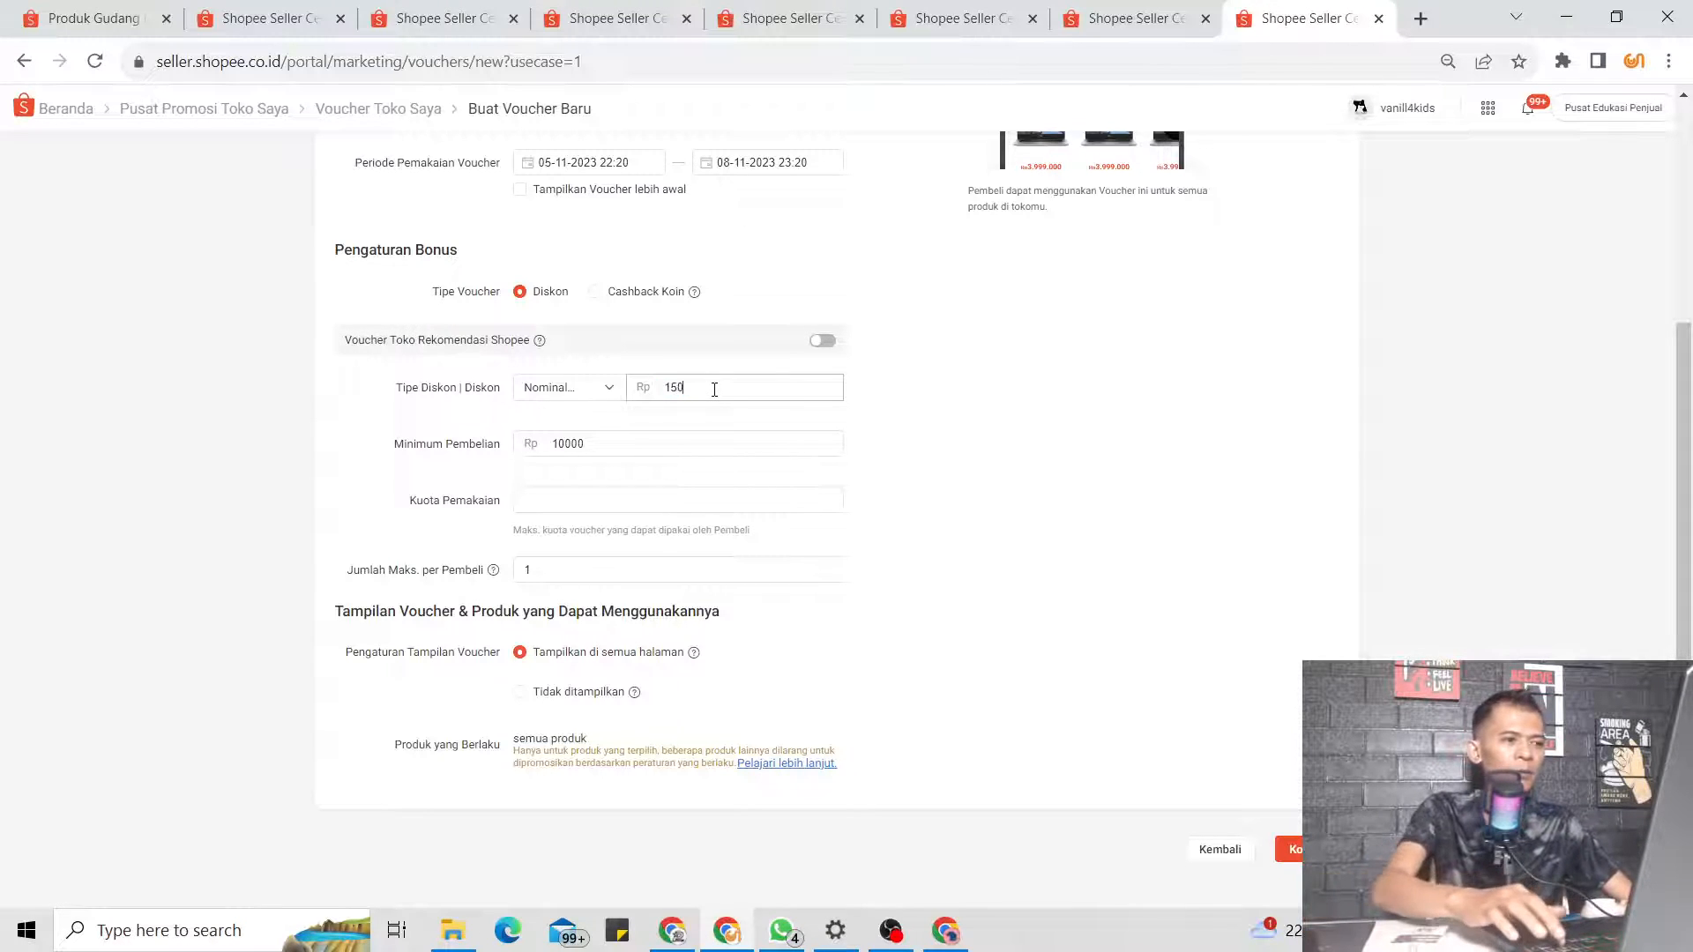
text(00)
double_click(621, 455)
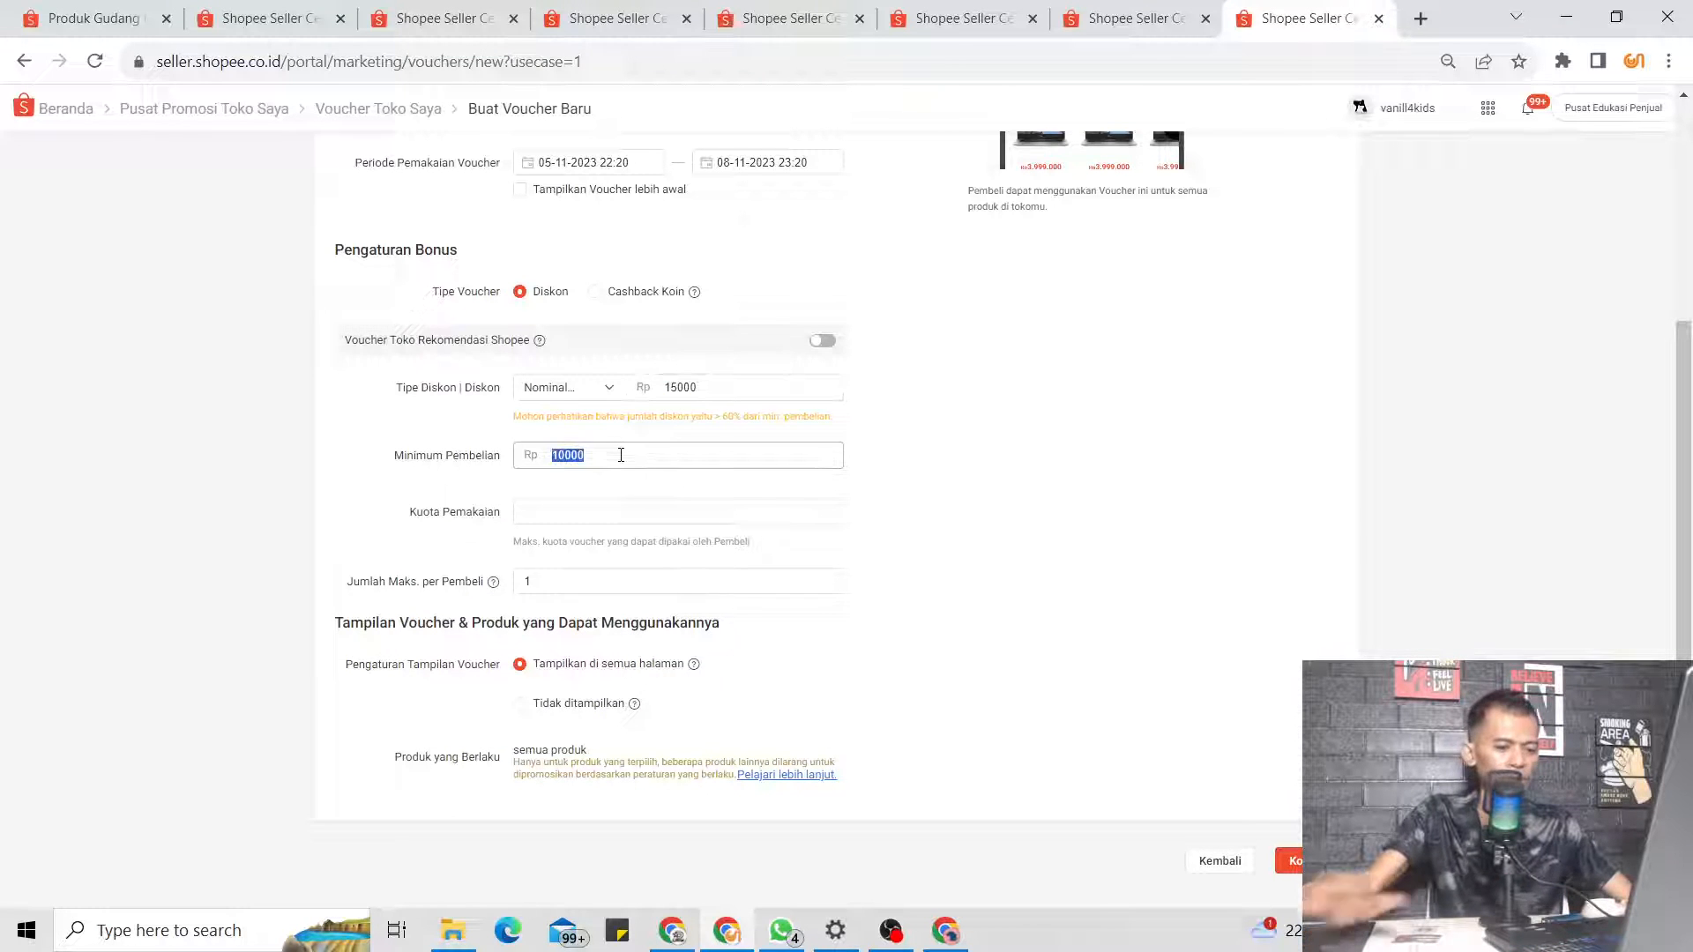
text(2500)
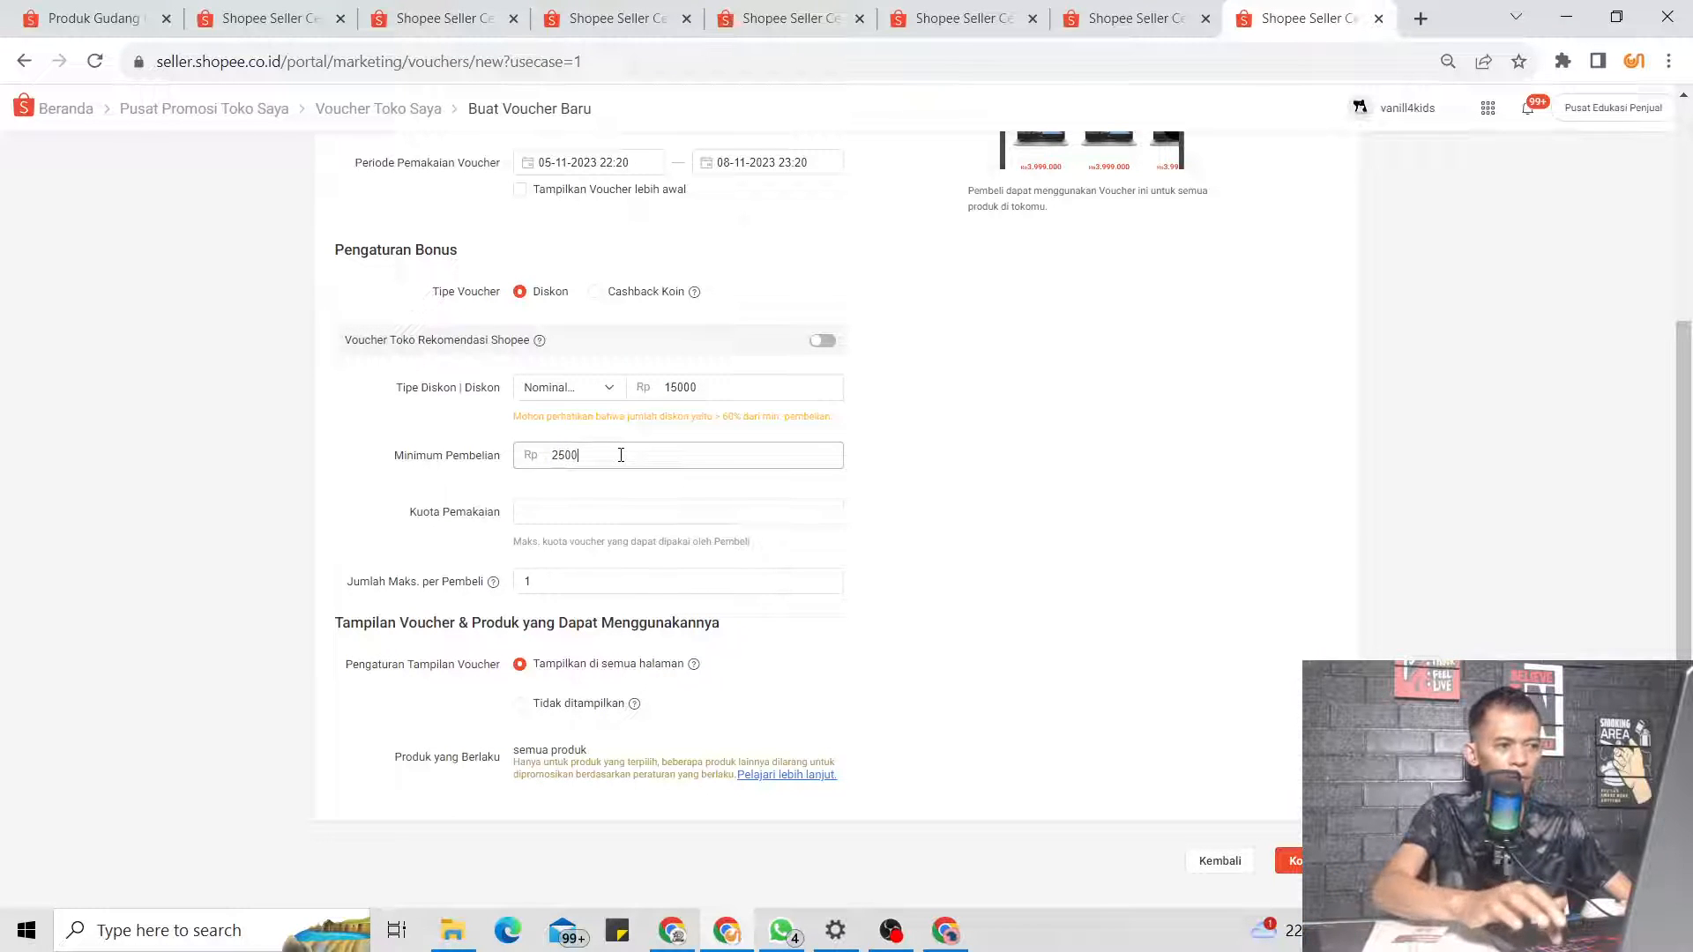
text(00)
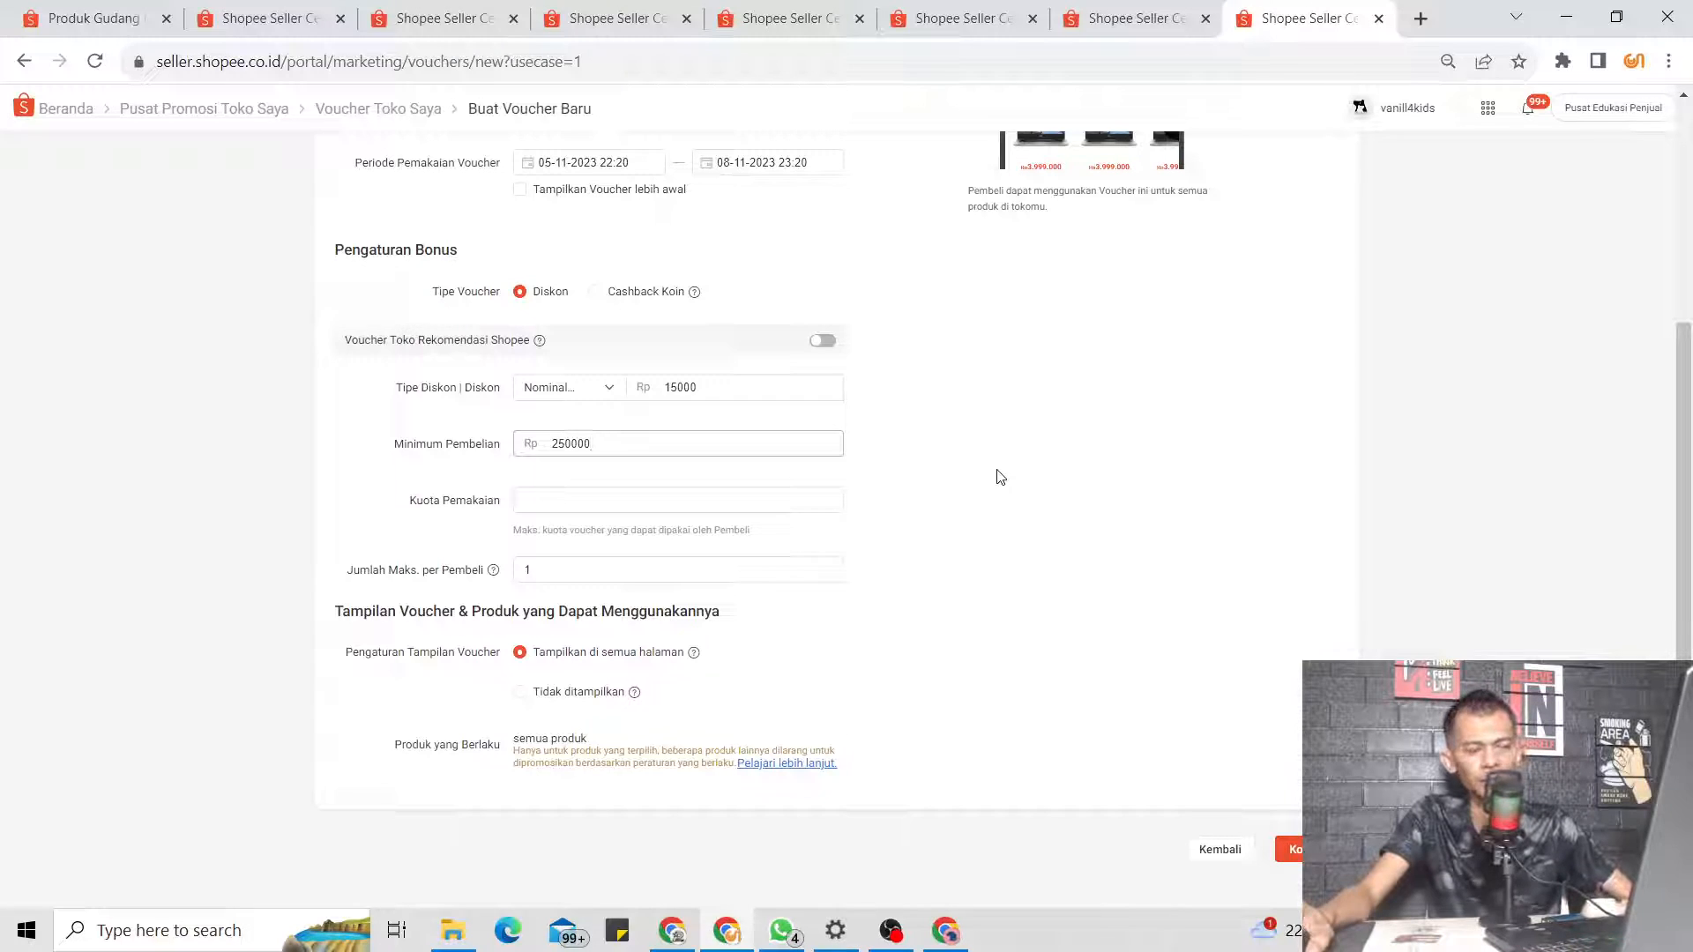
click(1011, 470)
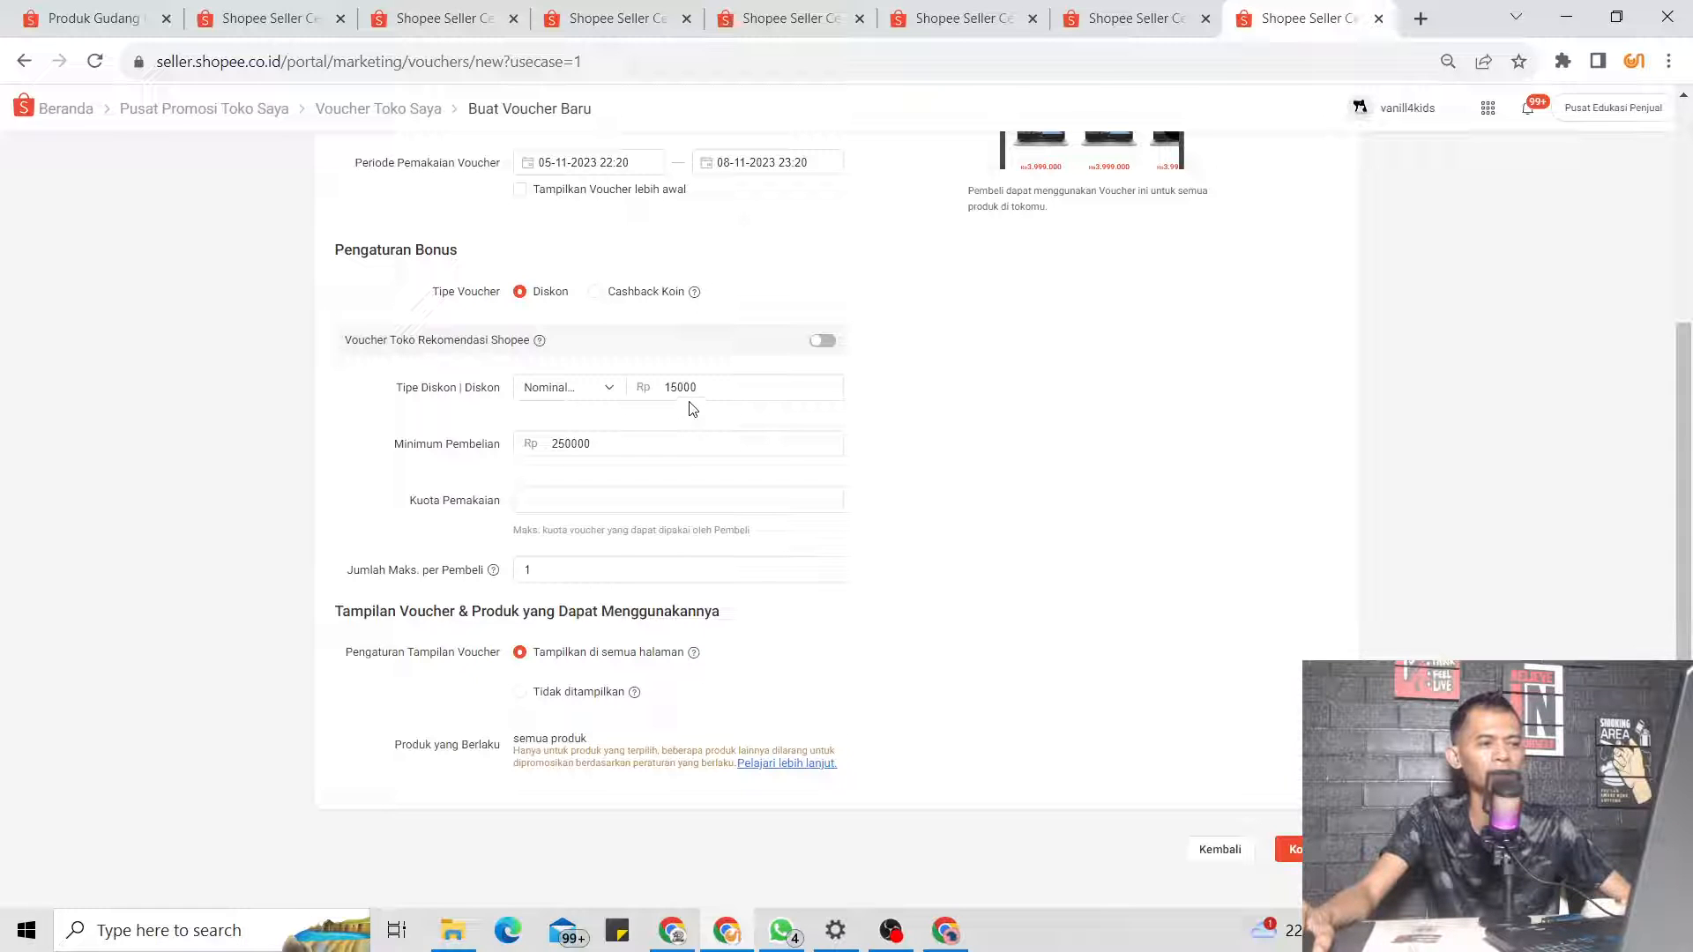
Set the voucher's minimum purchase to Rp 650000
click(633, 442)
double_click(632, 444)
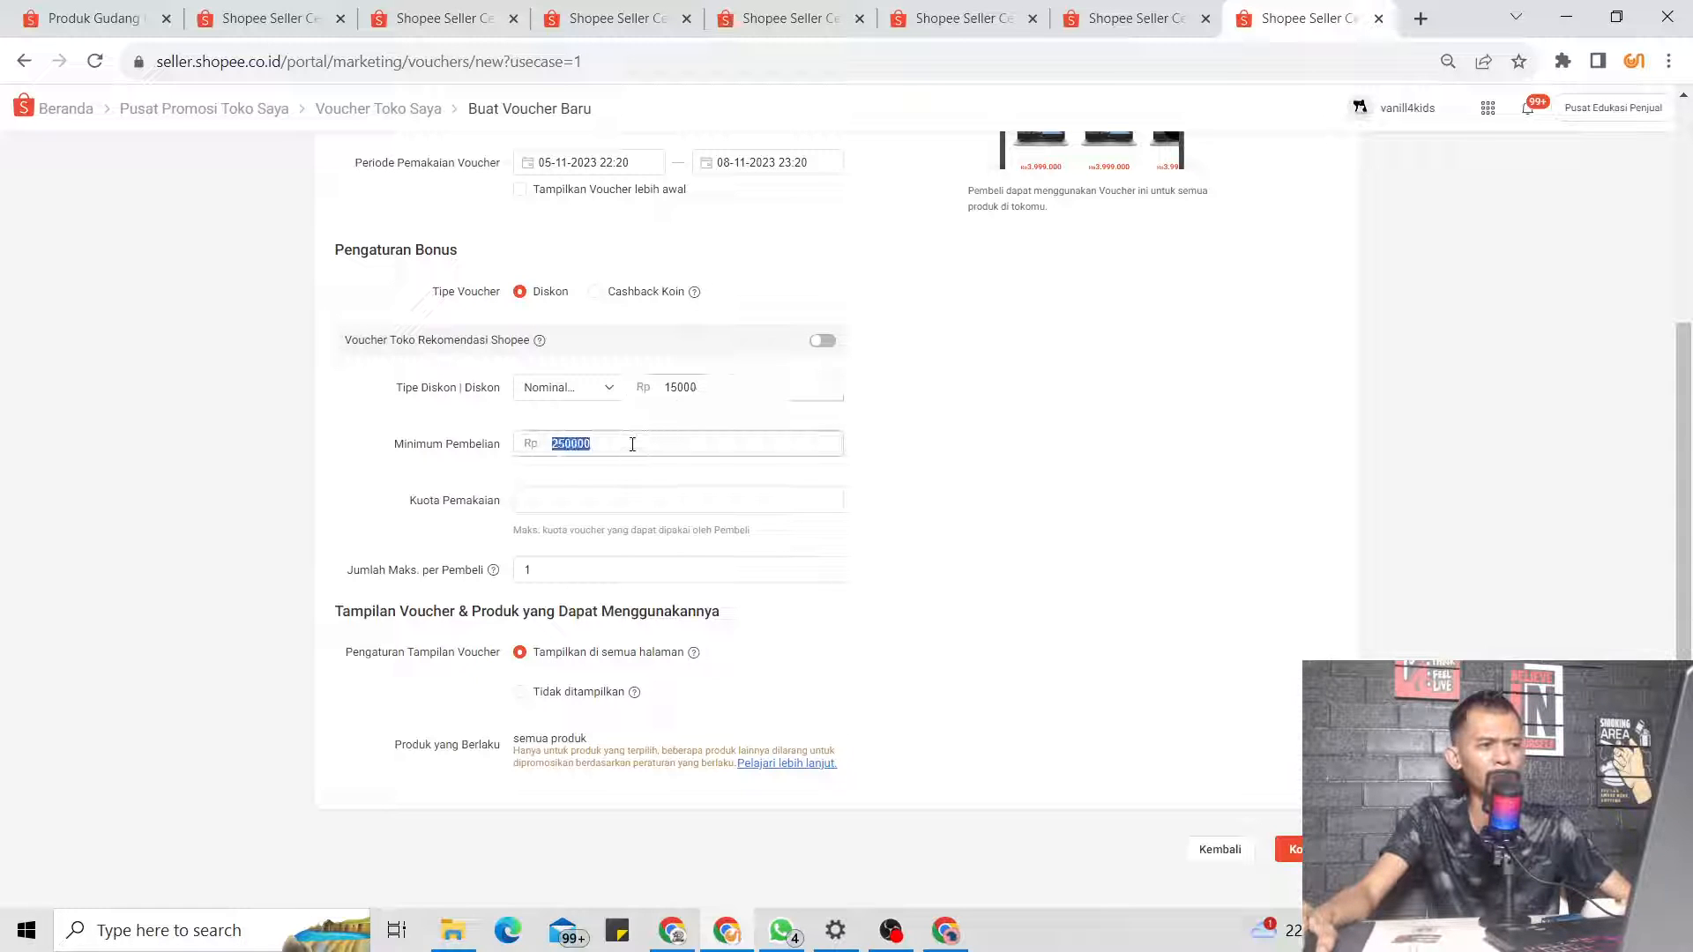
text(65)
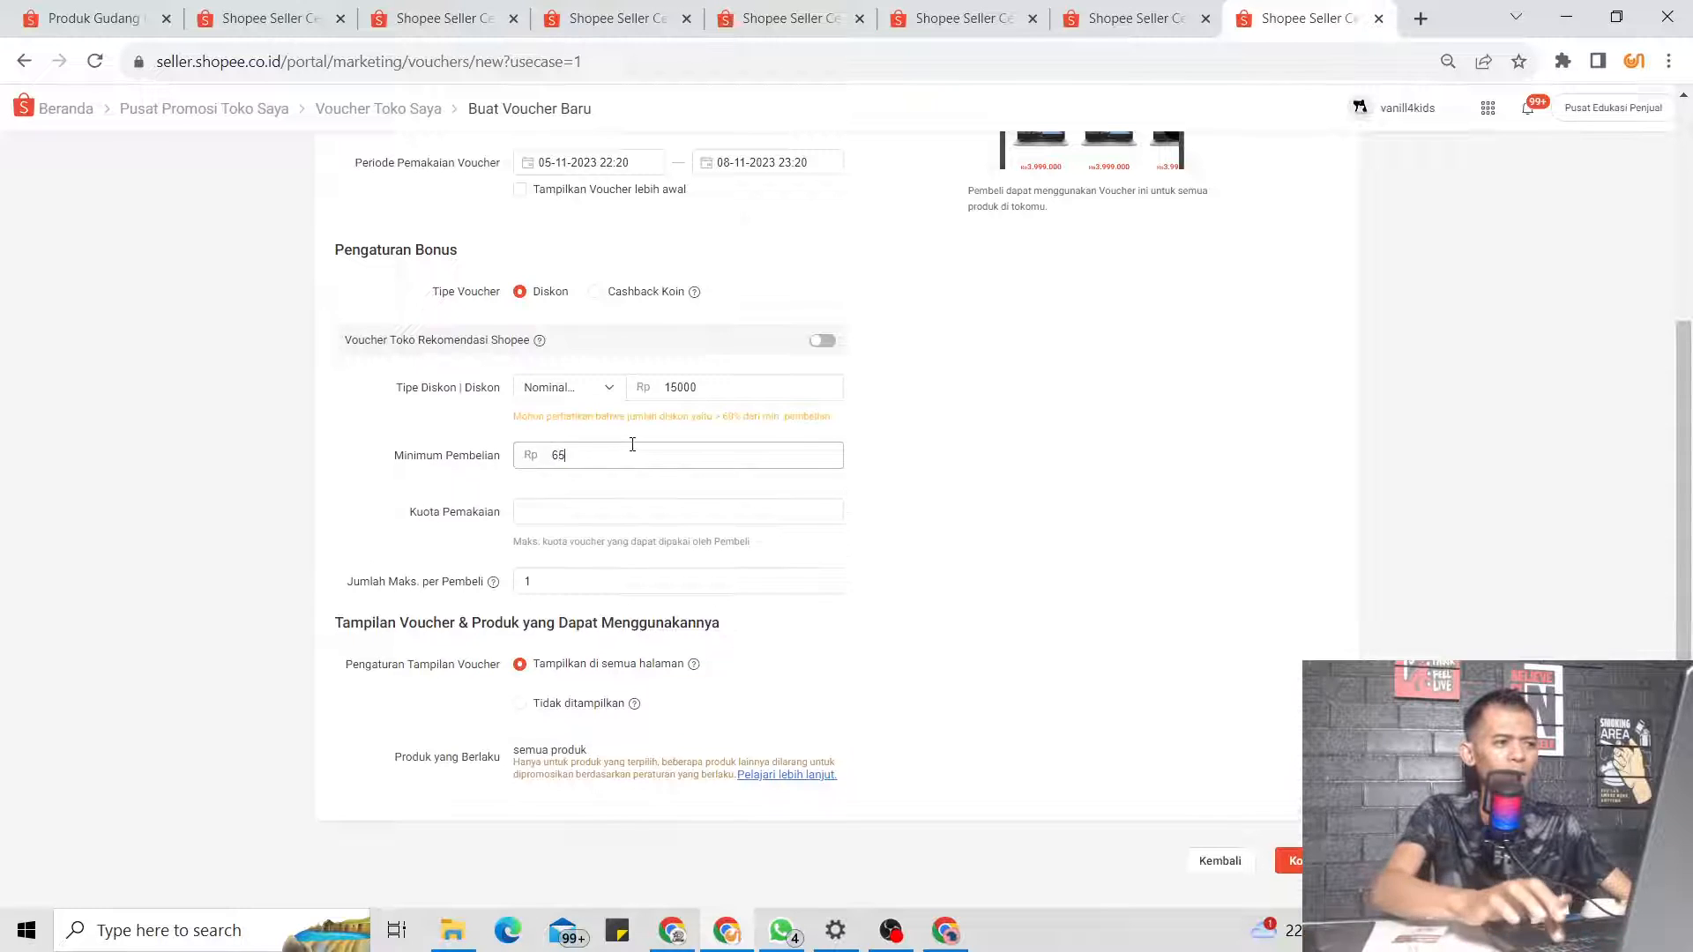
text(0000)
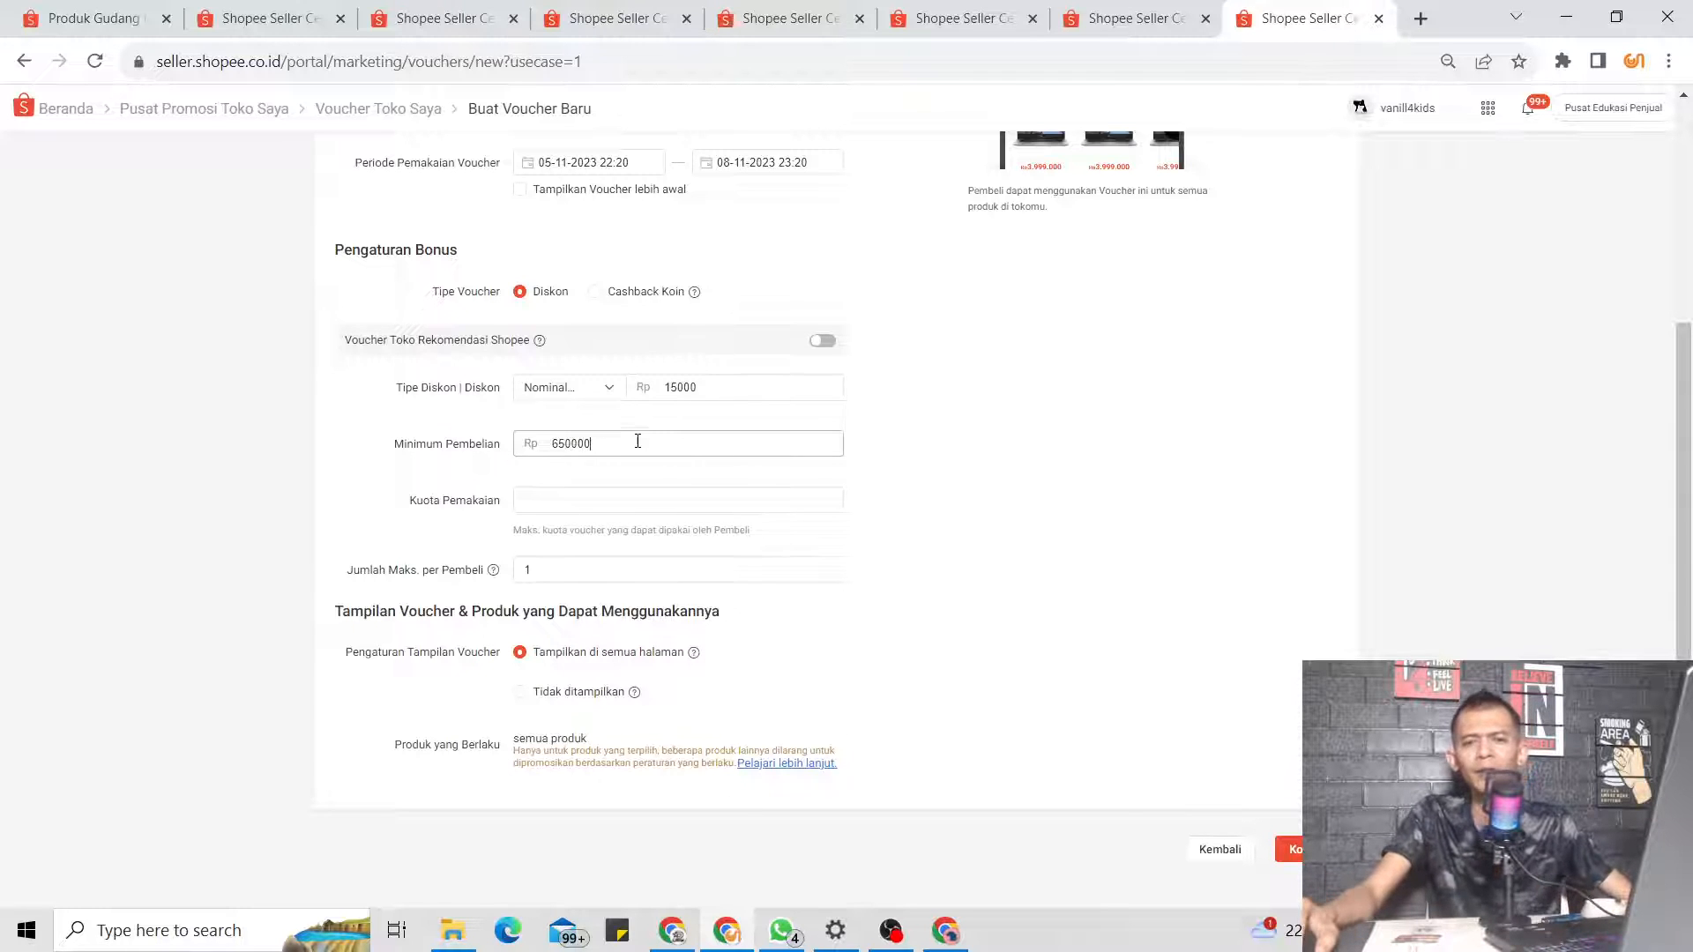
Set the voucher's minimum purchase back to Rp 250000
double_click(619, 442)
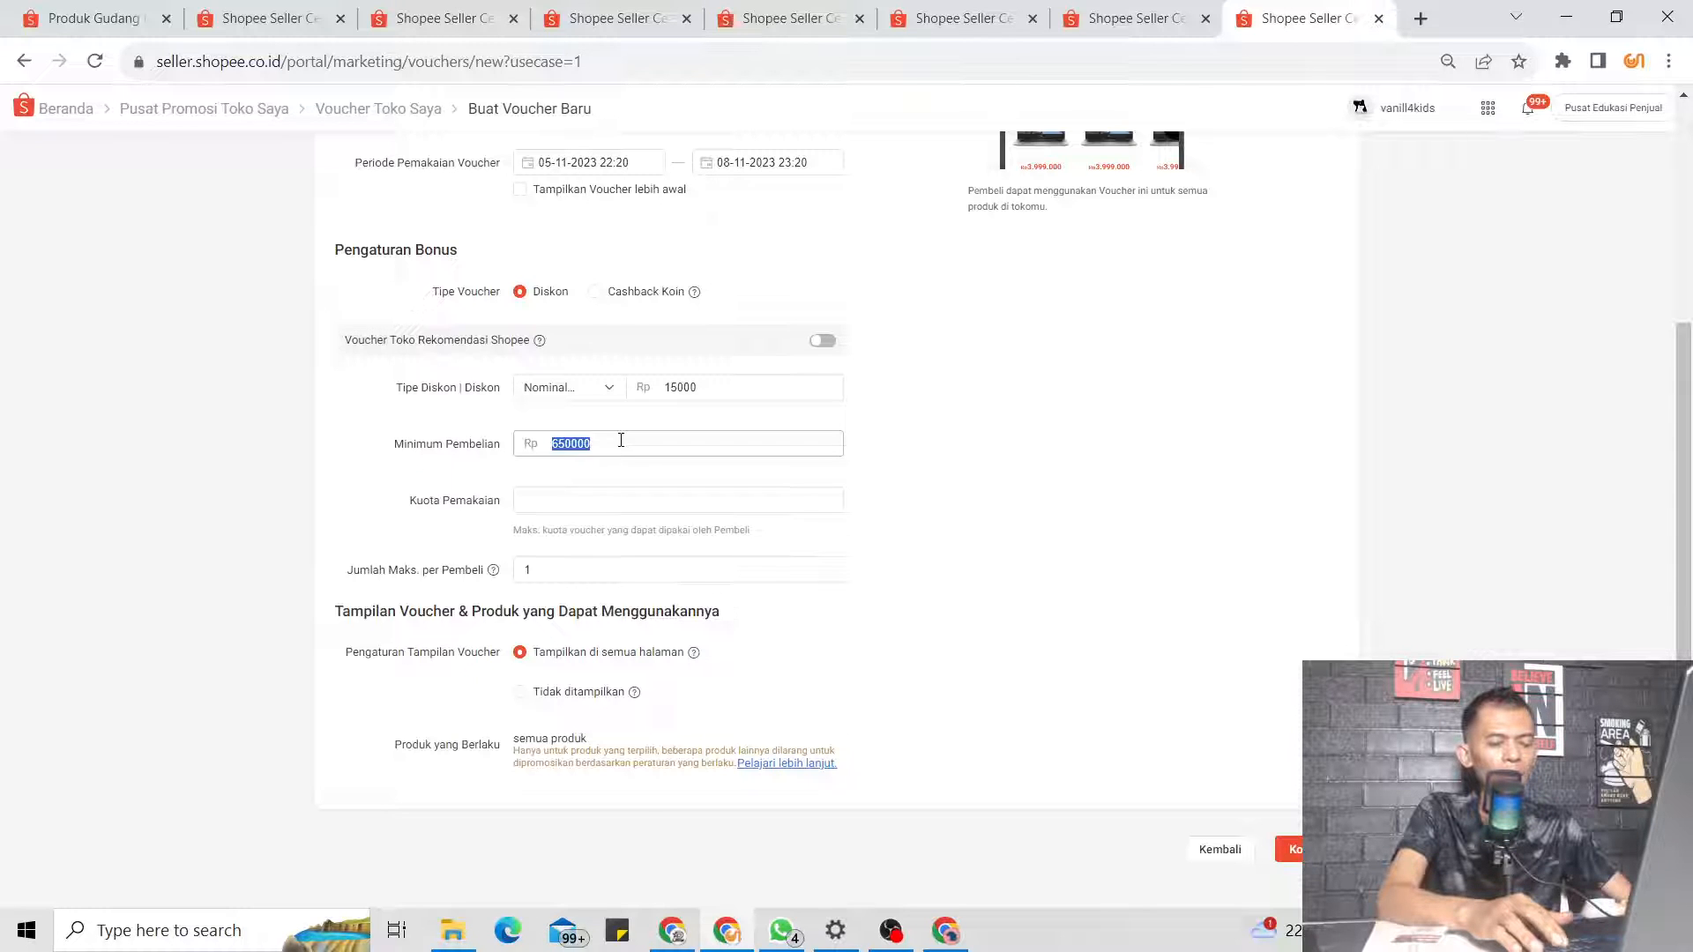
text(2500)
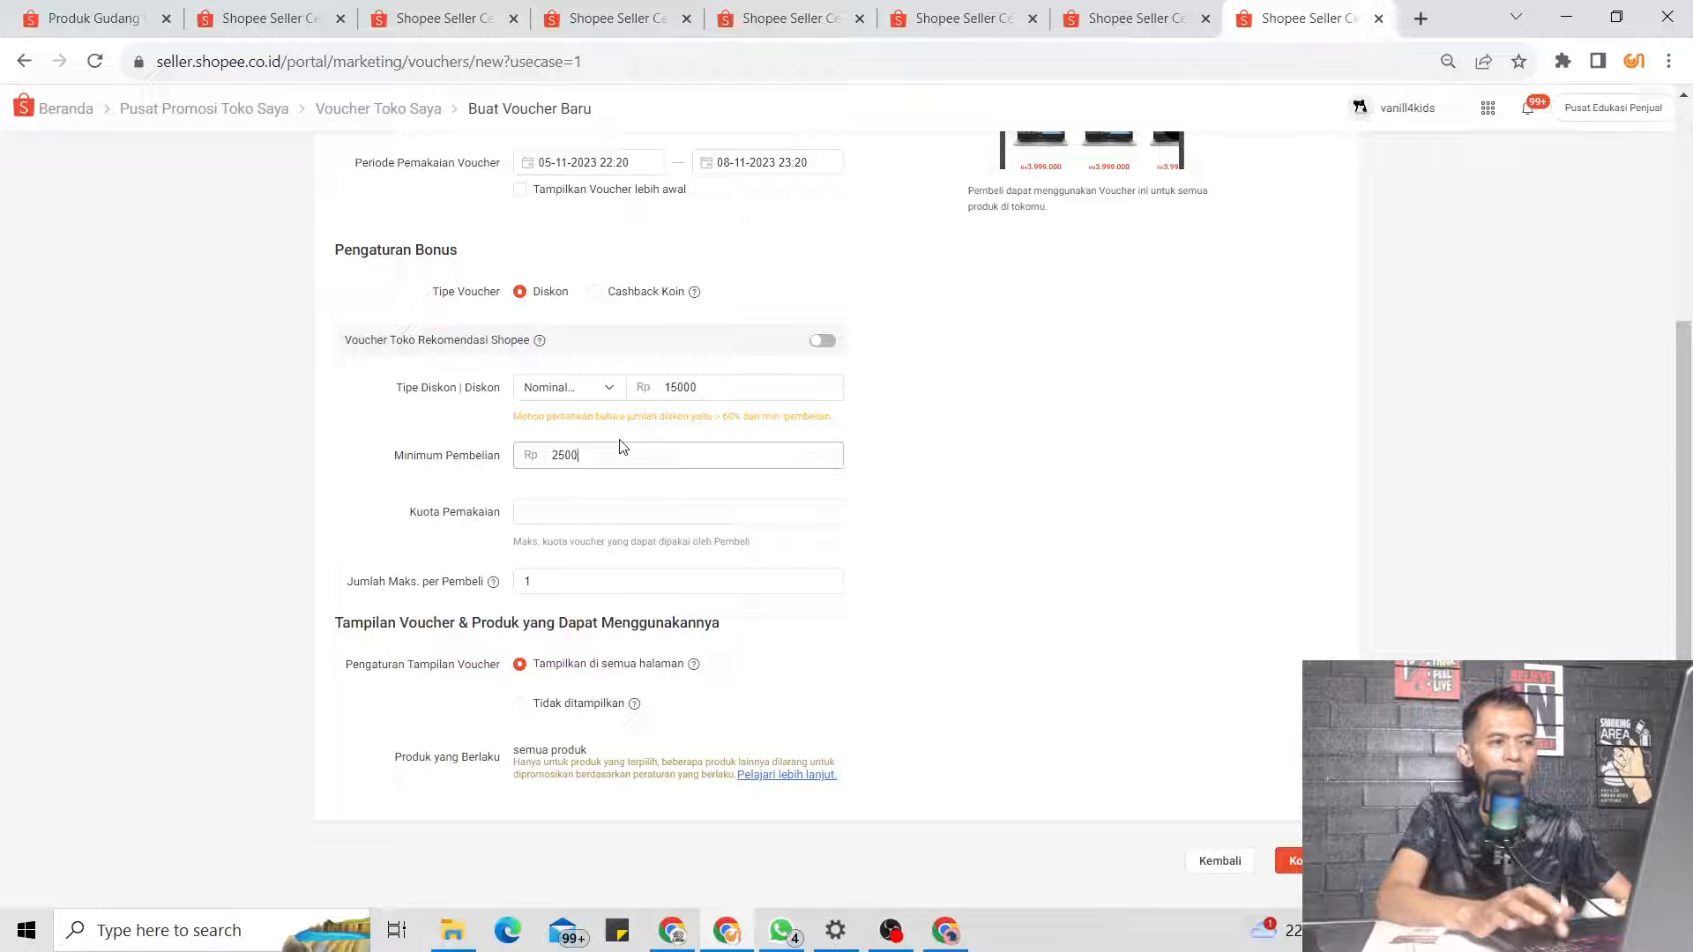
text(00)
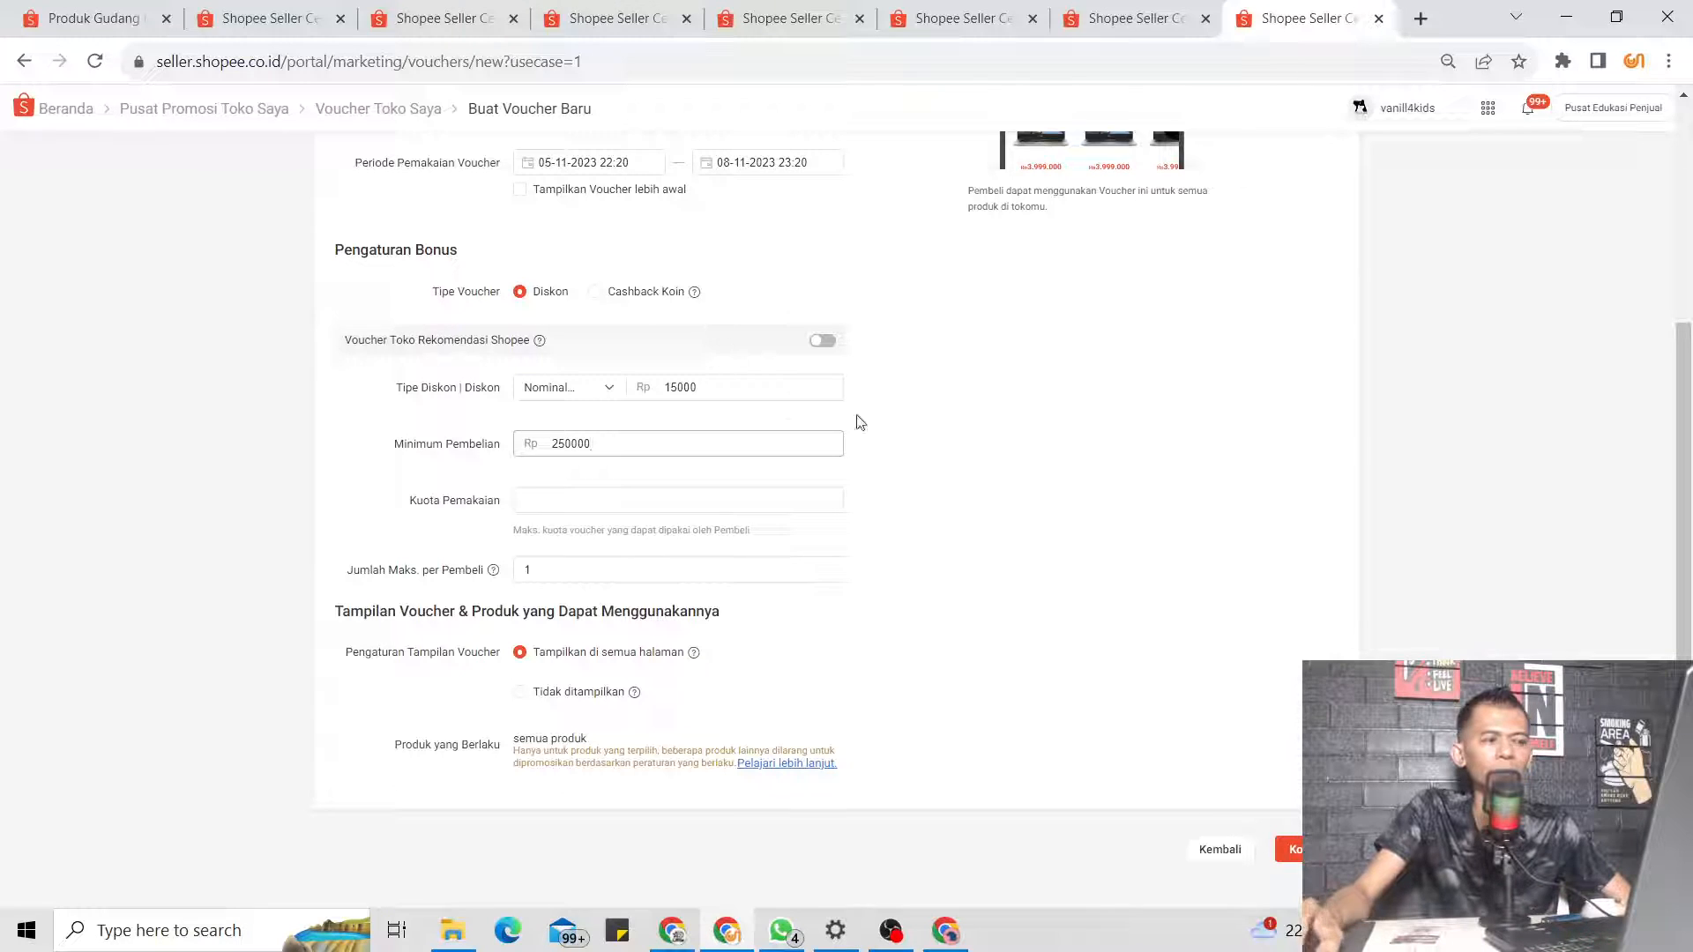
click(1118, 474)
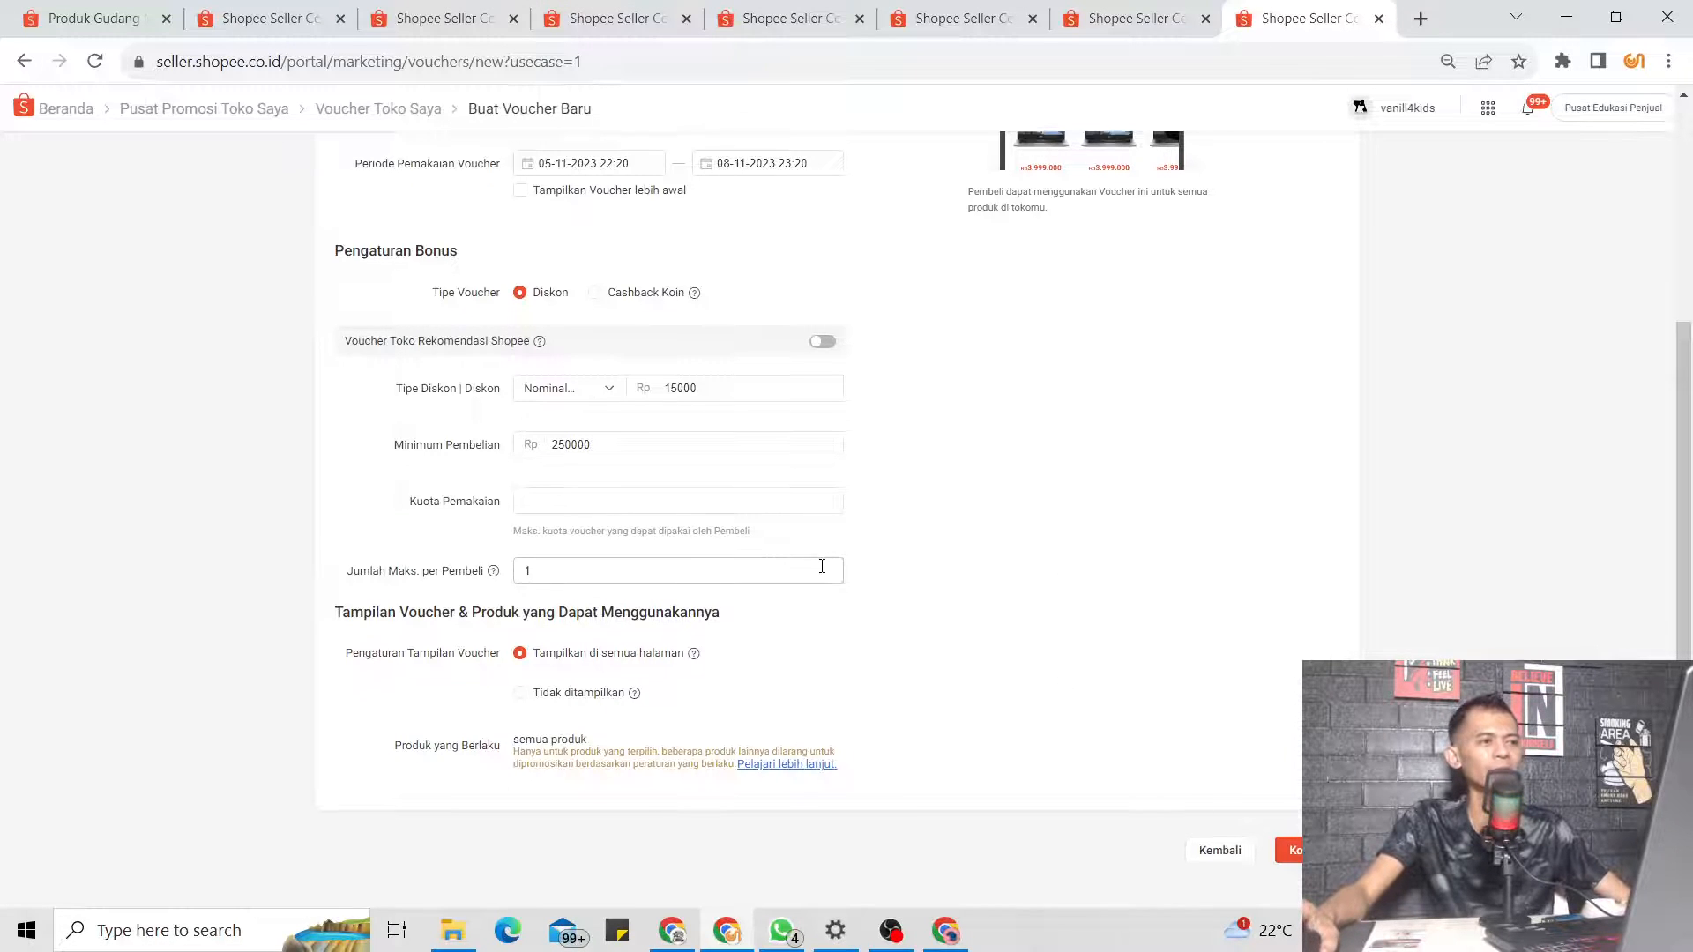
scroll(831, 573, up, 5)
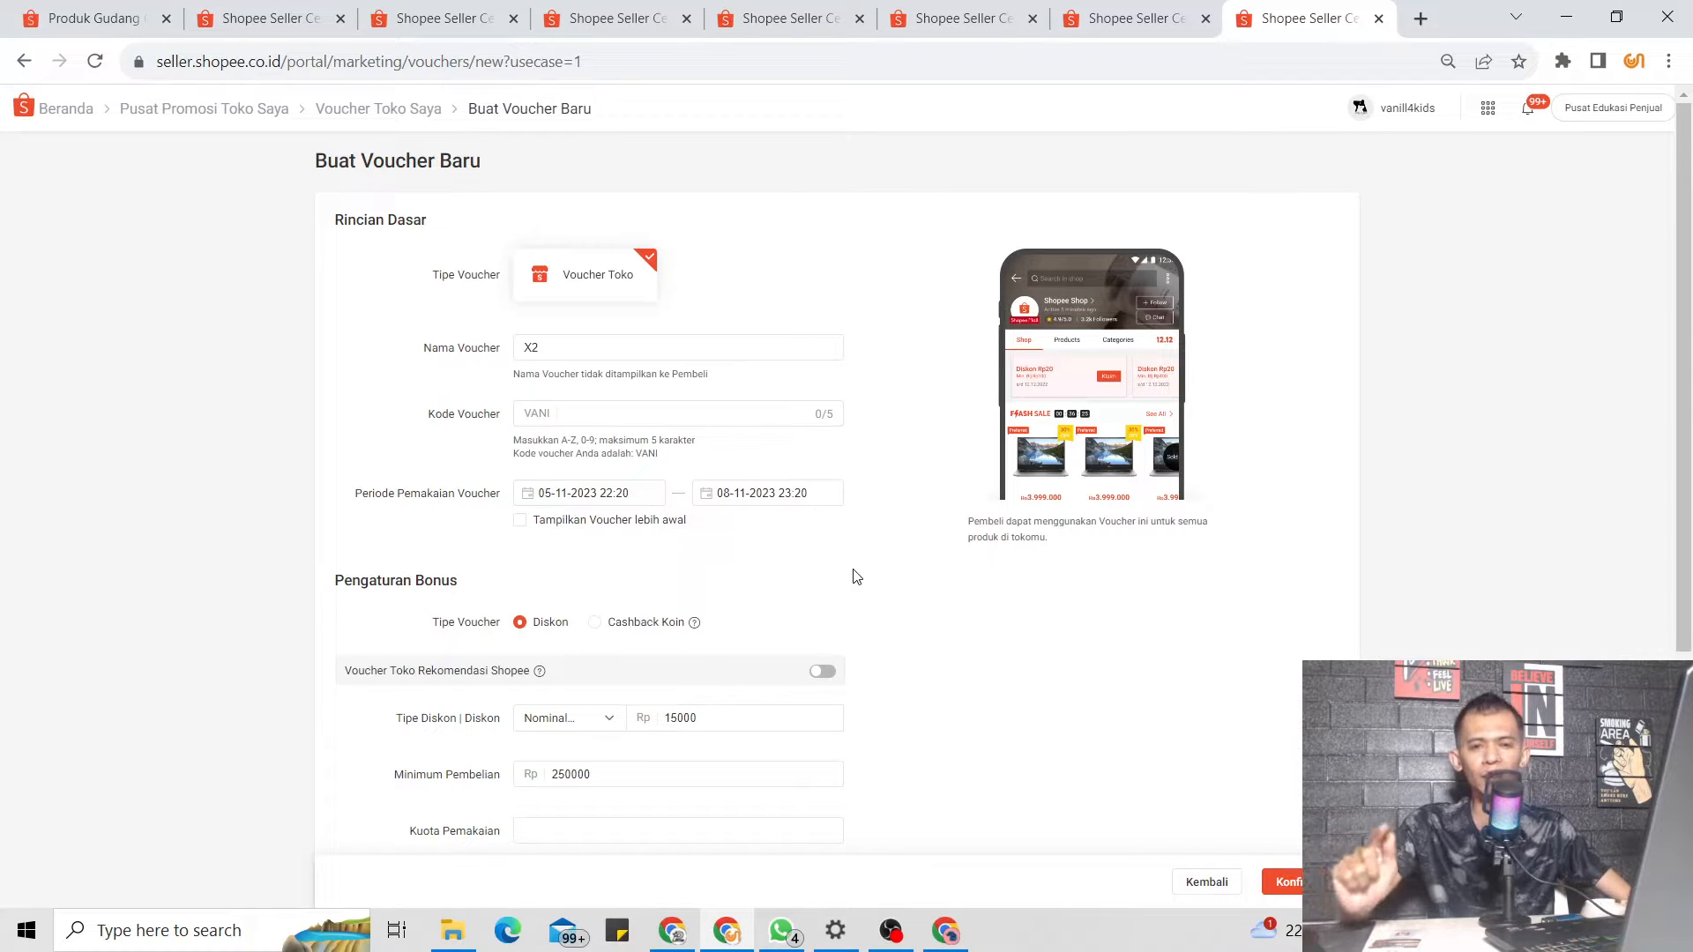
click(945, 931)
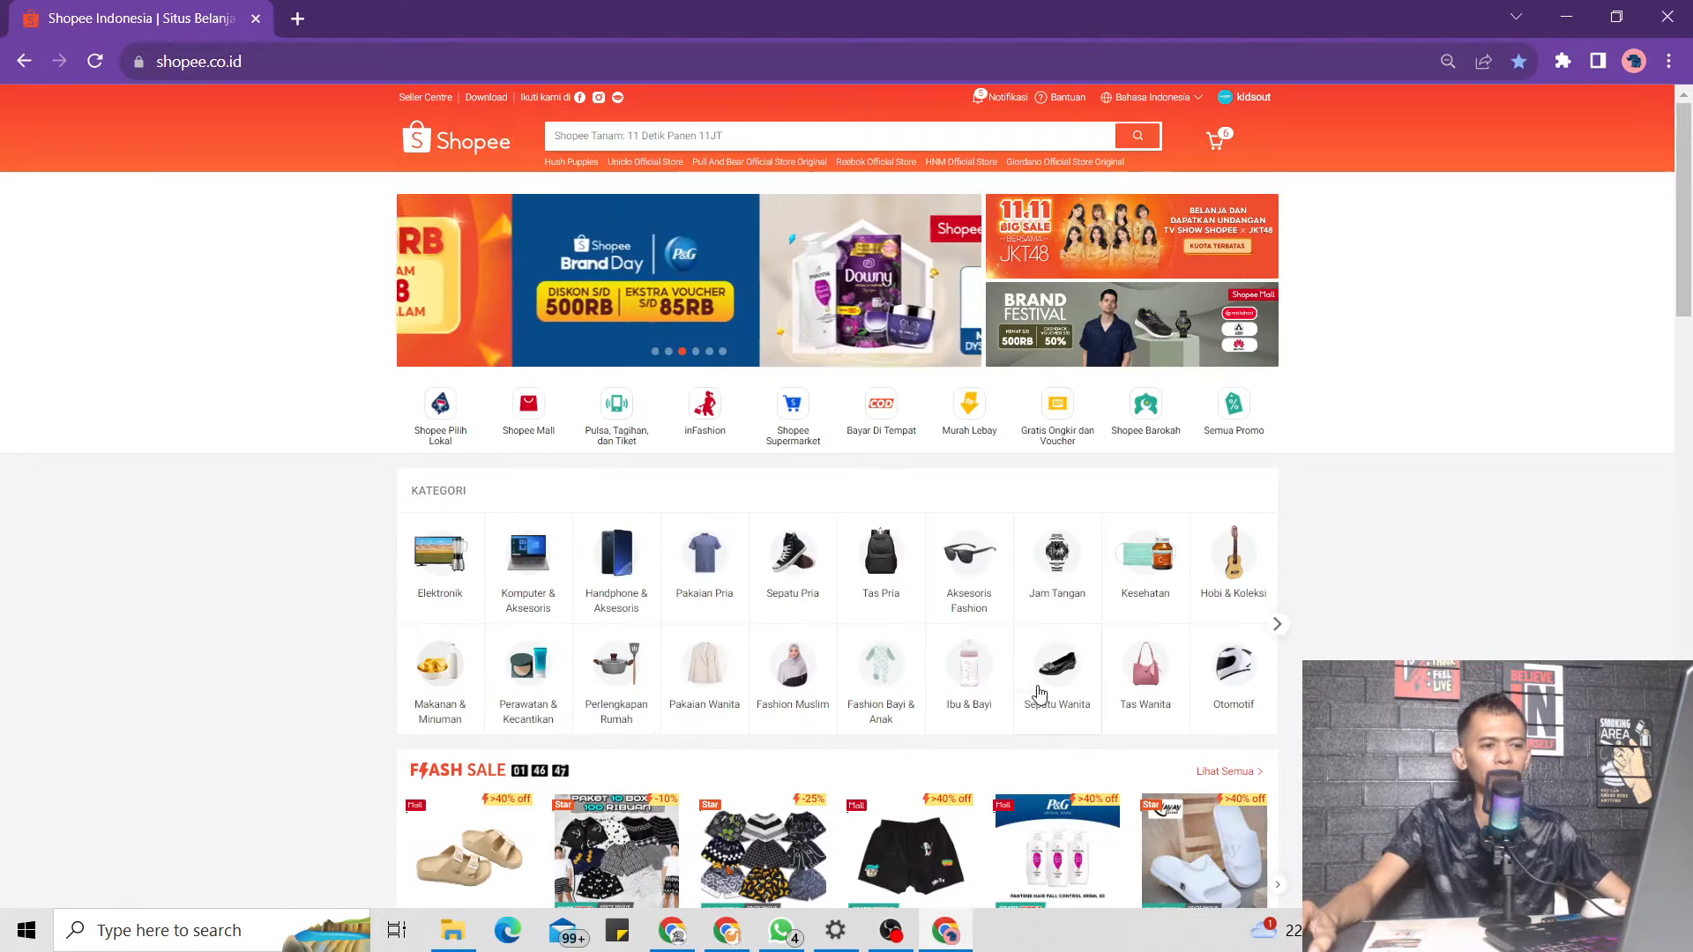
click(891, 930)
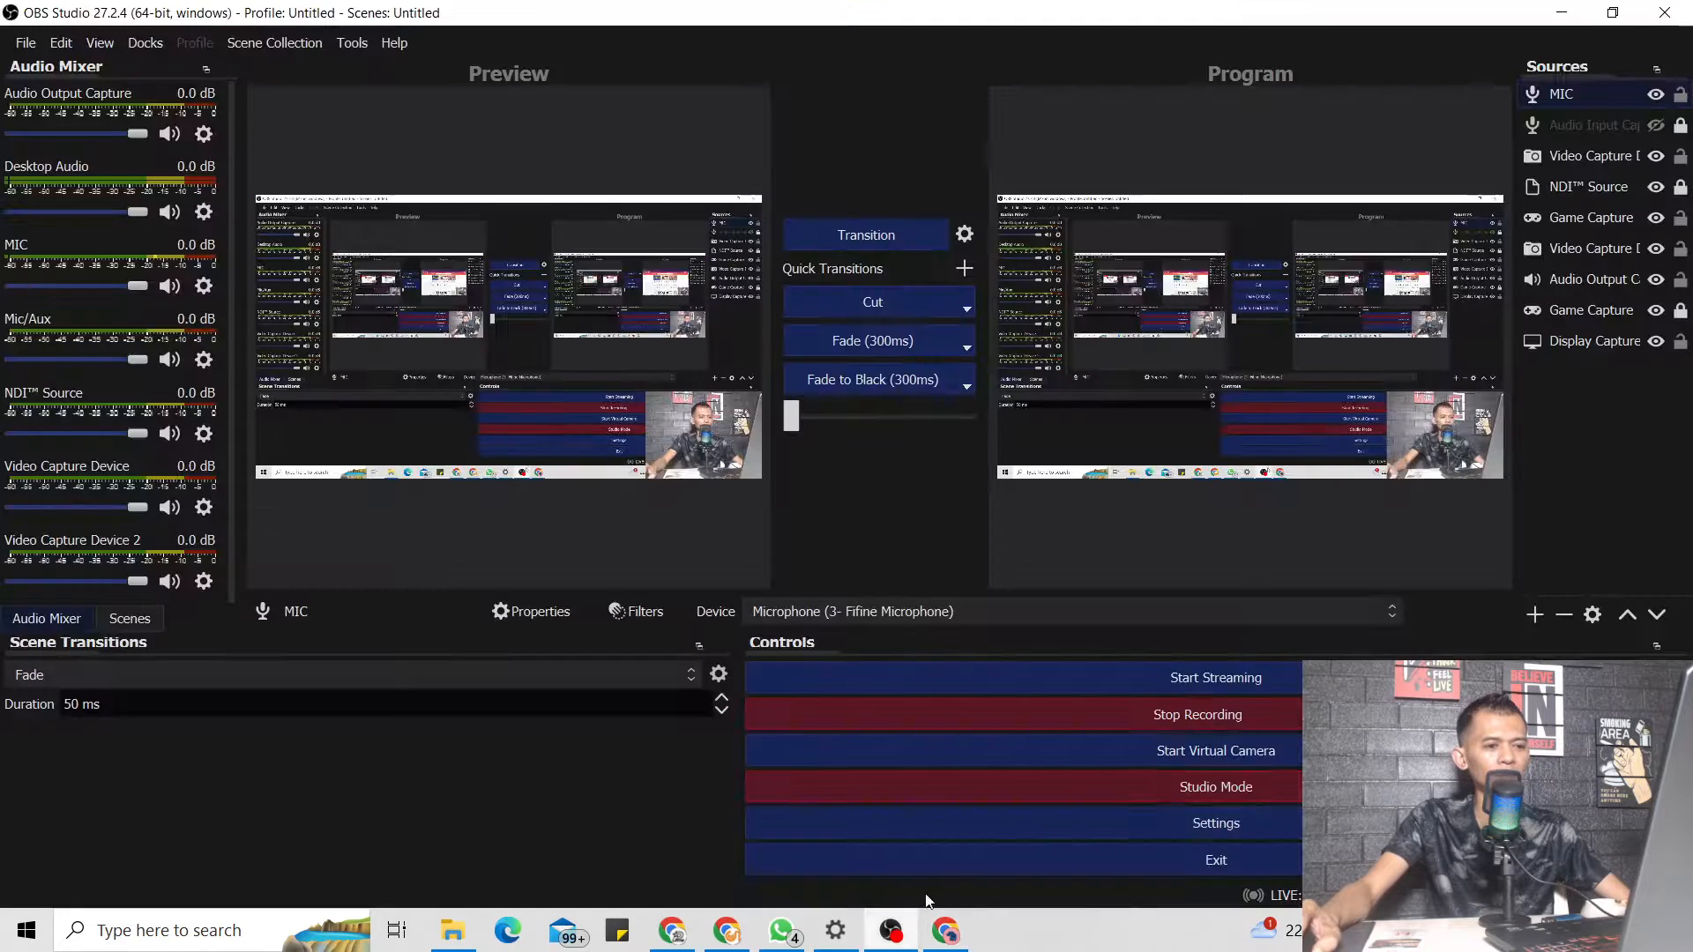